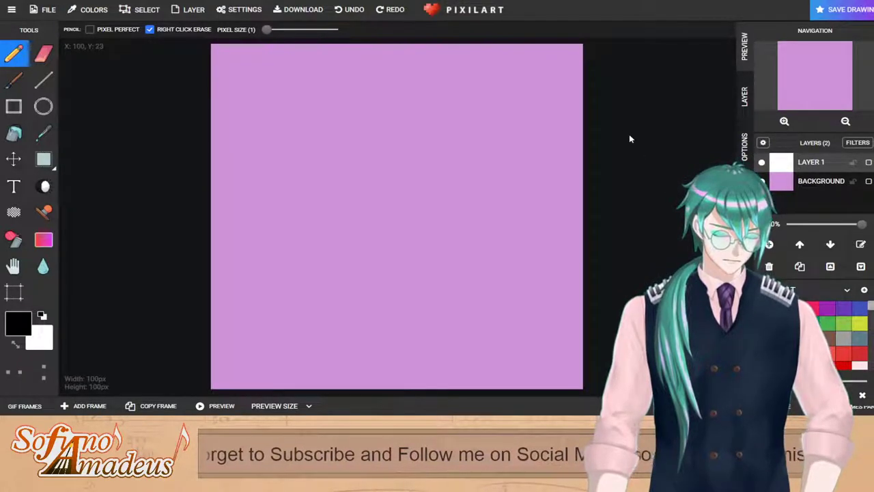
Step: Draw a large black circle in the upper middle of the canvas and a smaller upright oval overlapping its lower left part
click(43, 105)
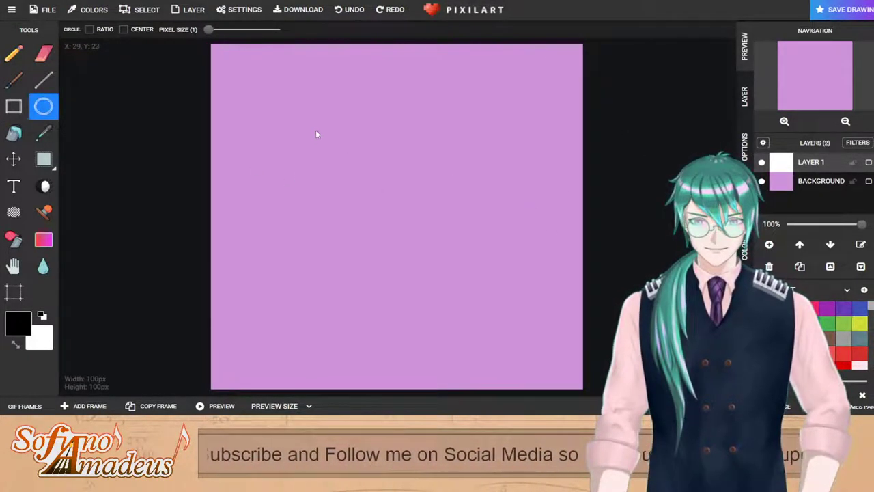
drag(306, 117, 462, 263)
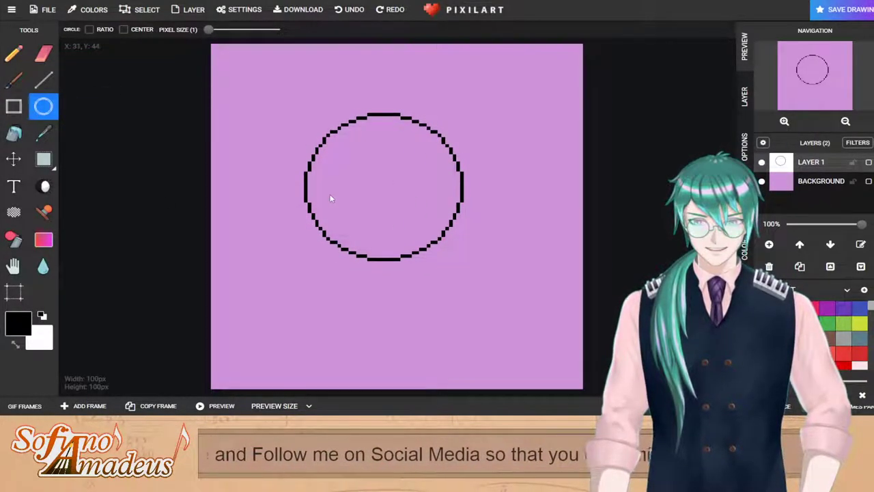
drag(321, 179, 404, 312)
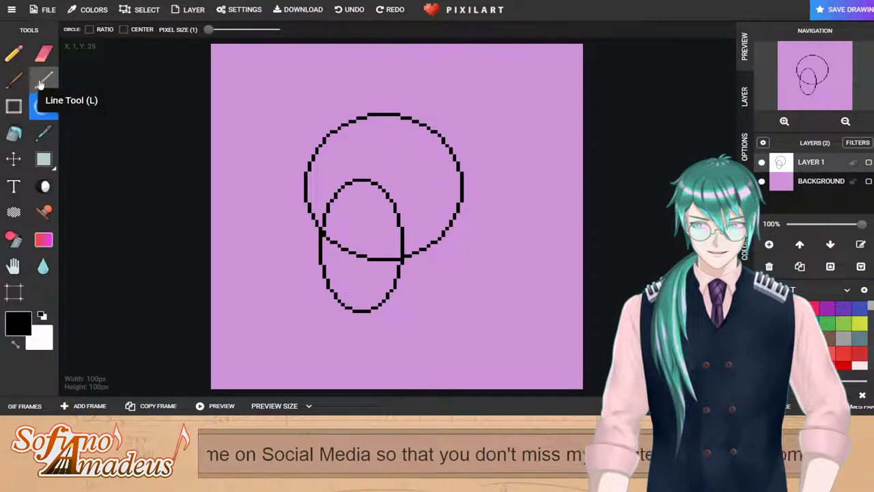
Step: Pencil a curved right jaw line from the circle's right side down to the bottom of the oval
click(14, 54)
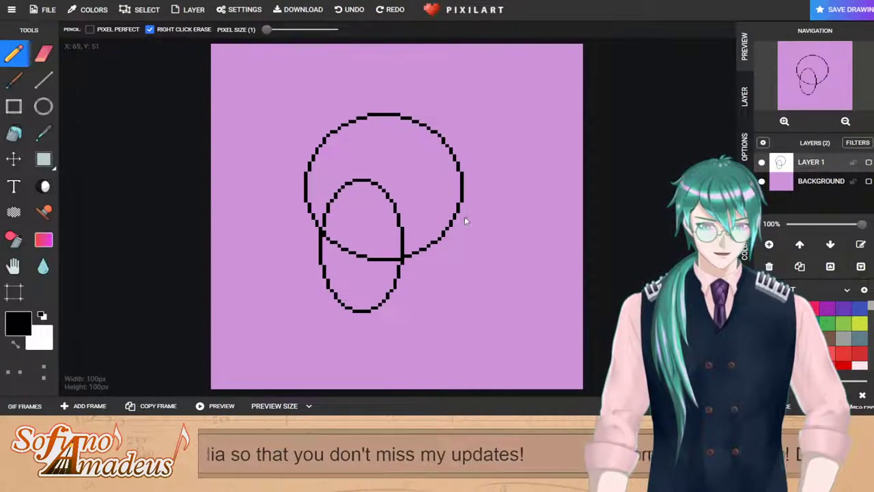
mouse_move(377, 310)
mouse_down()
mouse_move(396, 301)
mouse_move(466, 201)
mouse_move(454, 234)
mouse_move(422, 271)
mouse_move(362, 314)
mouse_up()
key(ctrl+z)
key(ctrl+z)
mouse_move(462, 205)
mouse_down()
mouse_move(445, 257)
mouse_move(375, 313)
mouse_up()
key(ctrl+z)
mouse_move(463, 202)
mouse_down()
mouse_move(462, 220)
mouse_move(409, 294)
mouse_move(377, 313)
mouse_up()
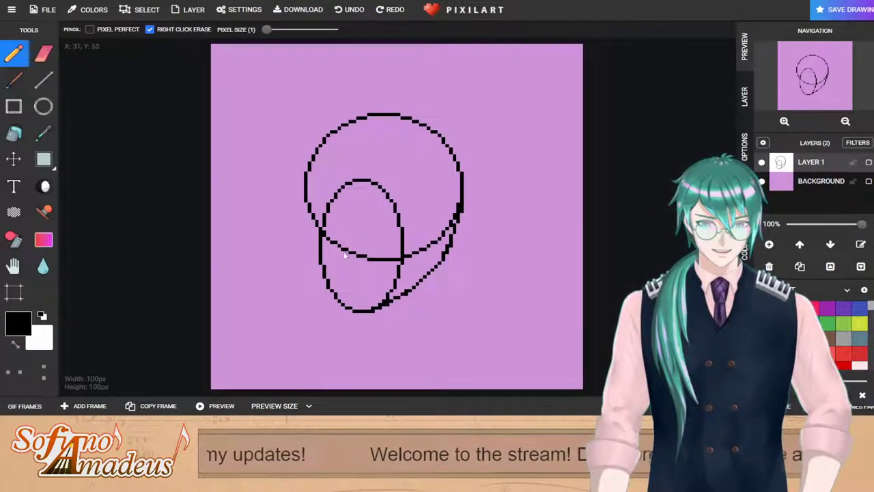
Step: Pencil the left jaw line from the circle's left side down to a pointed chin at the oval's bottom
mouse_move(308, 206)
mouse_down()
mouse_move(312, 250)
mouse_move(333, 298)
mouse_up()
key(ctrl+z)
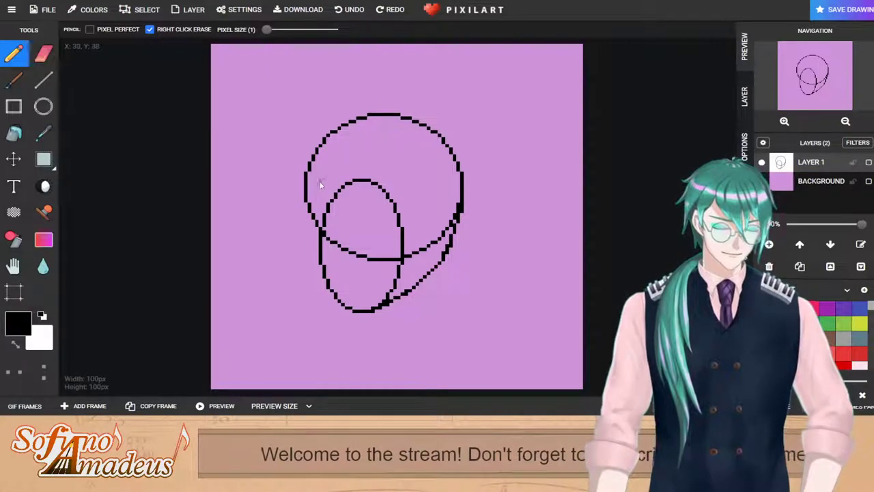
mouse_move(307, 215)
mouse_down()
mouse_move(317, 274)
mouse_move(337, 310)
mouse_up()
key(ctrl+z)
mouse_move(309, 205)
mouse_down()
mouse_move(332, 291)
mouse_move(346, 310)
mouse_up()
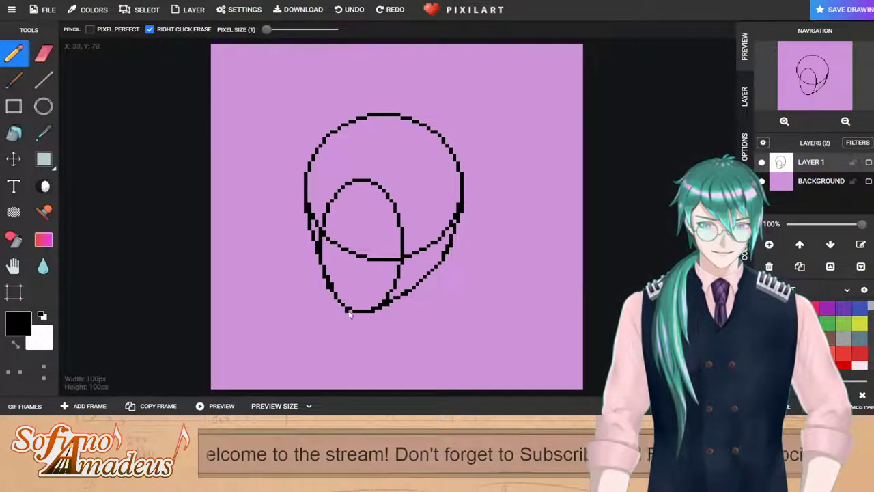
key(ctrl+z)
mouse_move(311, 215)
mouse_down()
mouse_move(316, 242)
mouse_move(355, 313)
mouse_up()
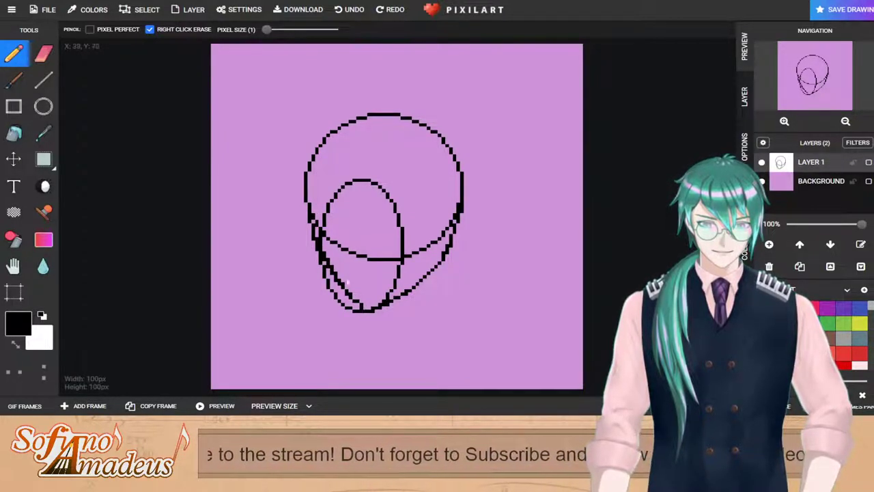
Step: Erase the oval's lower left arc outside the left jaw line and tidy the chin pixels with the Pencil
click(43, 53)
drag(308, 244, 330, 292)
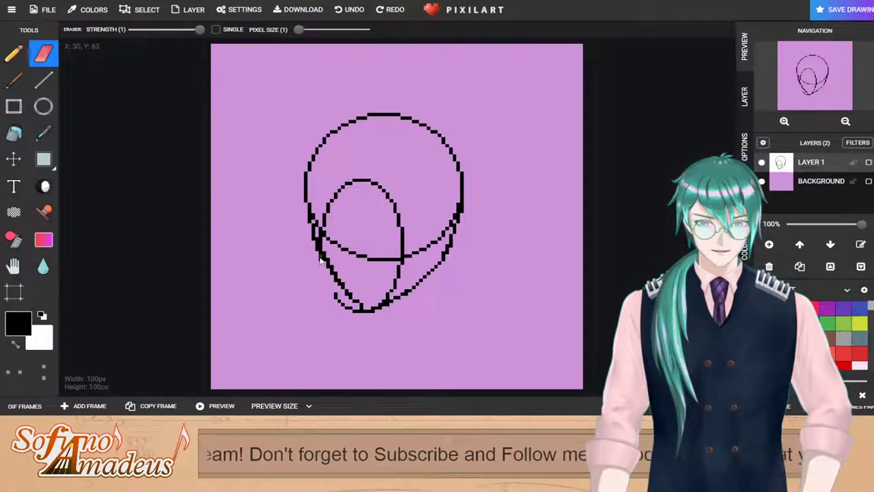
mouse_move(317, 253)
mouse_down()
mouse_move(327, 296)
mouse_move(337, 311)
mouse_move(332, 290)
mouse_move(348, 315)
mouse_move(330, 293)
mouse_move(357, 312)
mouse_up()
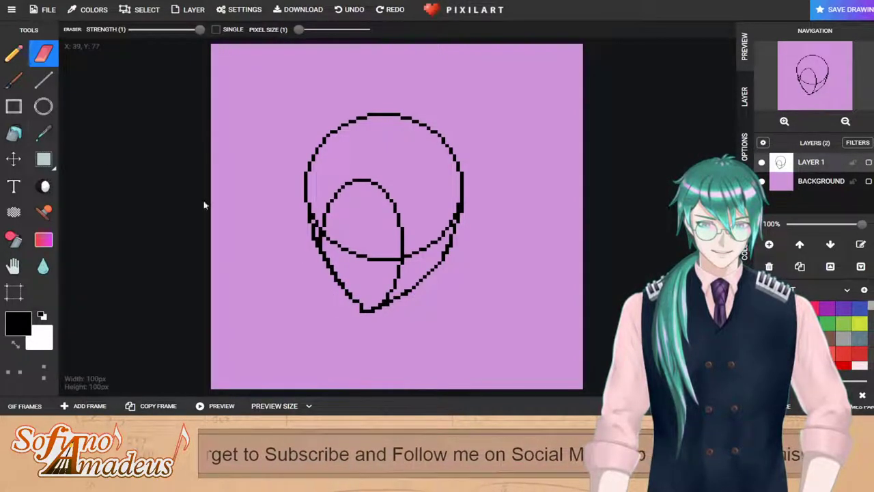
click(13, 53)
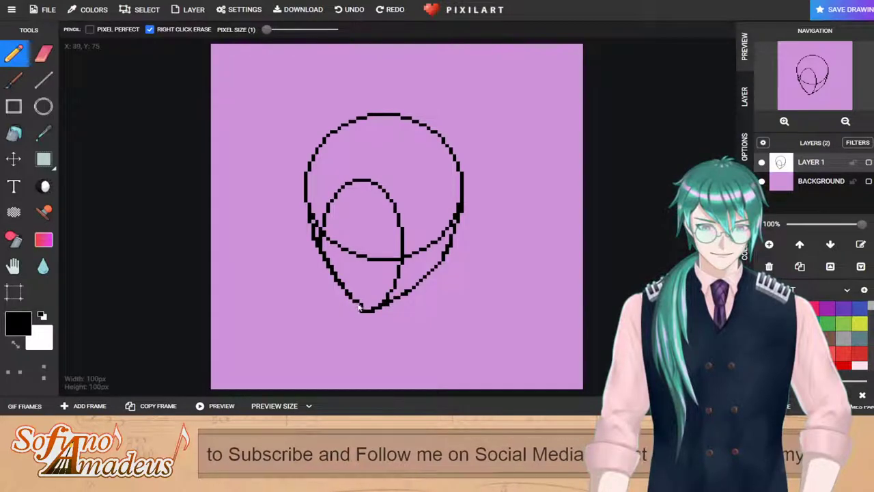
Step: Erase the oval's upper arc and right side inside the face, and thin the doubled right jaw line
click(43, 53)
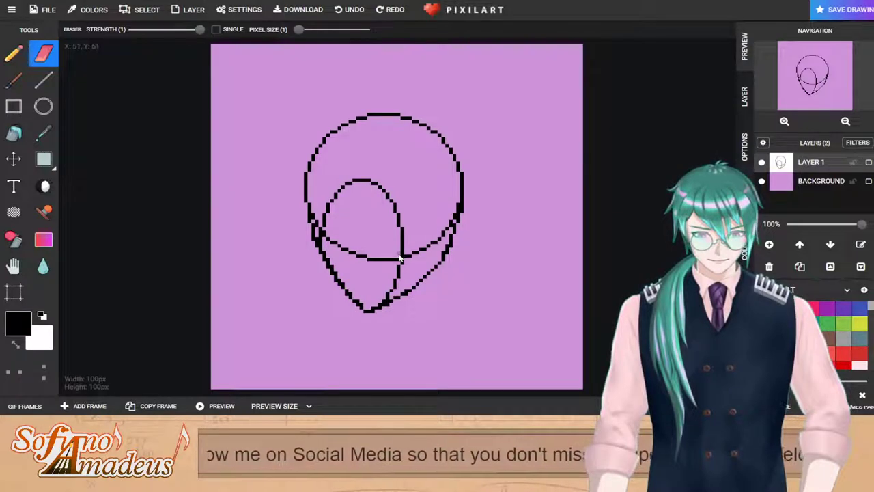
mouse_move(405, 258)
mouse_down()
mouse_move(401, 235)
mouse_move(394, 216)
mouse_move(394, 253)
mouse_move(397, 213)
mouse_move(401, 240)
mouse_up()
mouse_move(370, 181)
mouse_down()
mouse_move(387, 190)
mouse_move(353, 185)
mouse_move(336, 202)
mouse_up()
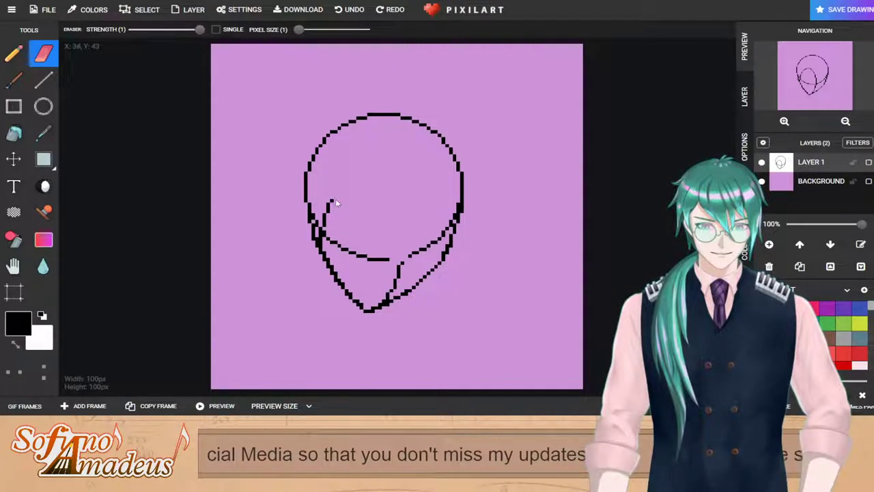
drag(460, 200, 458, 217)
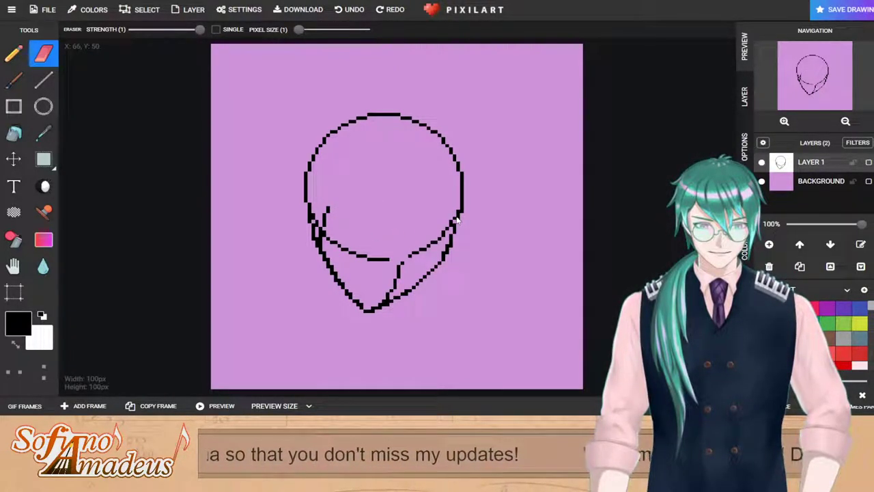
mouse_move(452, 230)
mouse_down()
mouse_move(403, 261)
mouse_move(429, 250)
mouse_move(403, 266)
mouse_move(387, 297)
mouse_up()
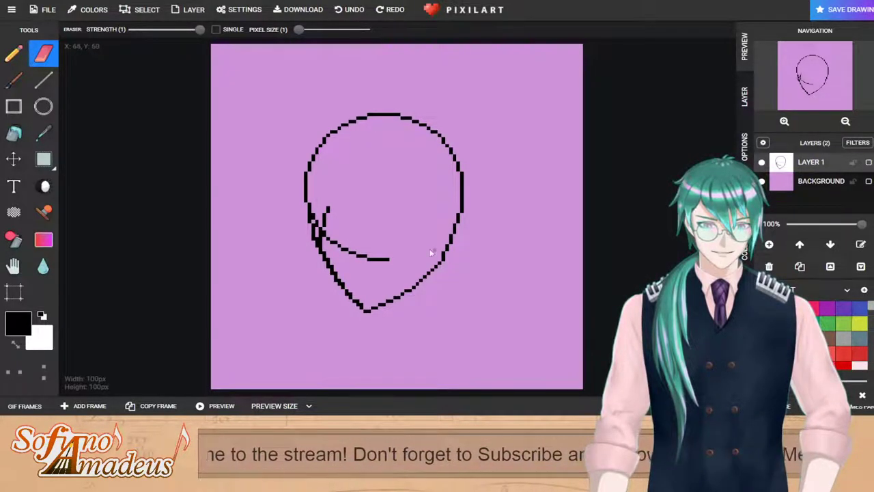
Step: Erase the remaining construction lines inside the left cheek and smooth the corner of the right jaw outline
drag(335, 244, 344, 251)
mouse_move(394, 264)
mouse_down()
mouse_move(349, 254)
mouse_move(372, 261)
mouse_up()
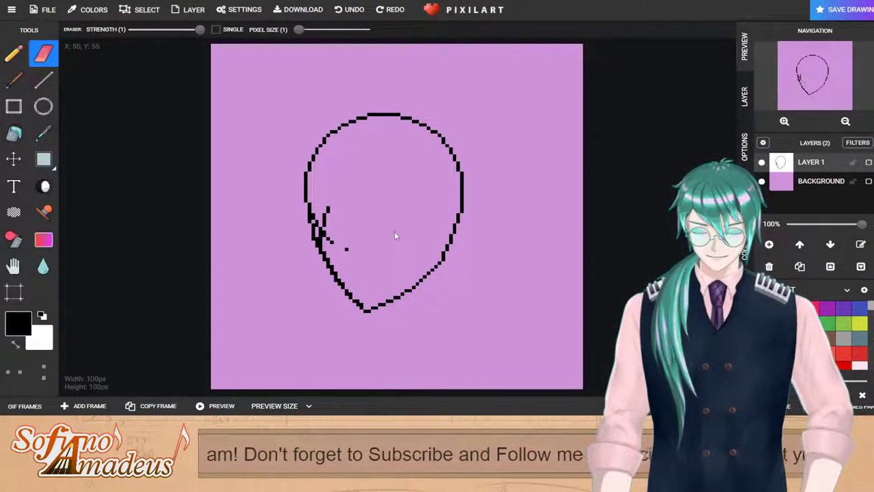
mouse_move(330, 207)
mouse_down()
mouse_move(337, 240)
mouse_move(355, 263)
mouse_move(331, 242)
mouse_move(324, 215)
mouse_move(332, 210)
mouse_move(337, 249)
mouse_move(322, 232)
mouse_up()
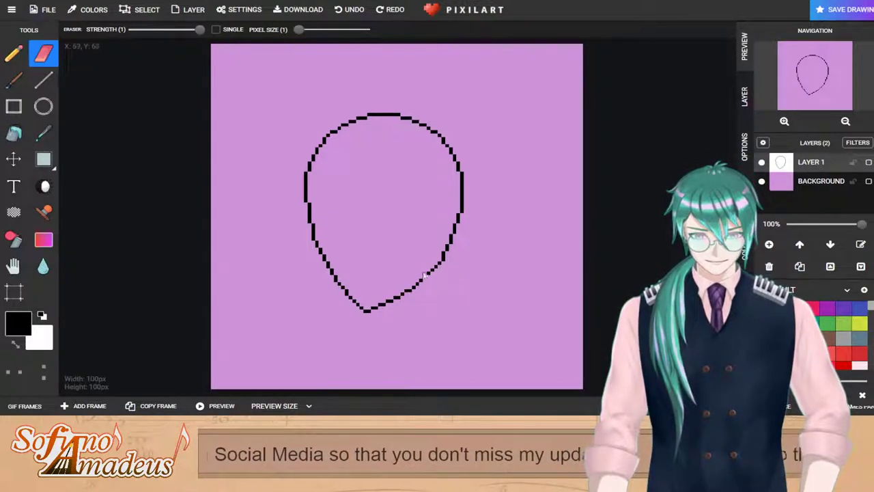
click(14, 54)
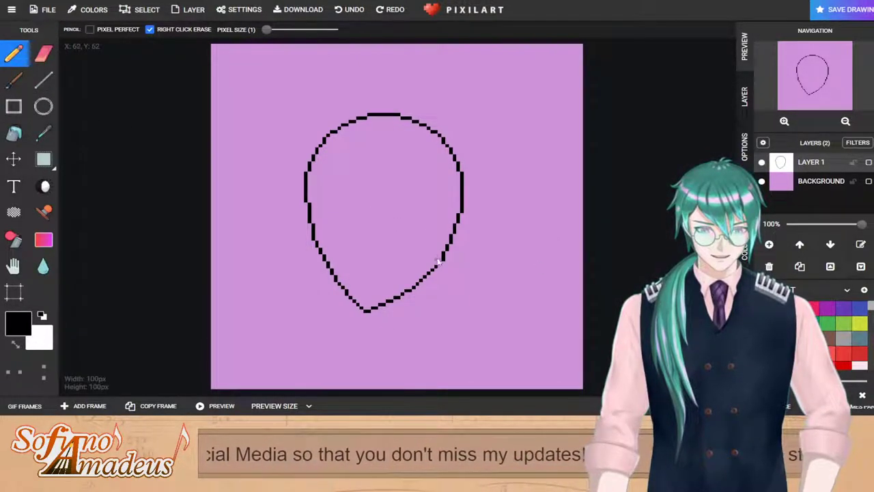
click(43, 53)
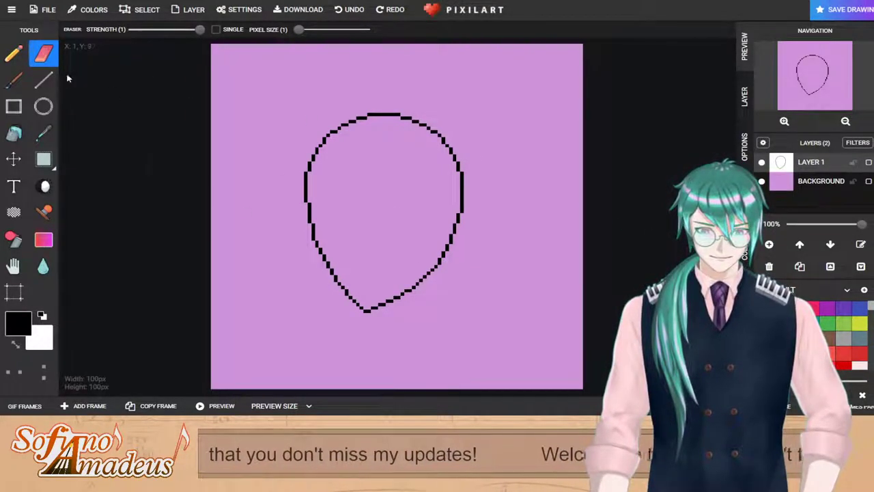
Step: Straighten the left side of the head with a vertical line just inside the outline and erase the outer bulge
click(42, 79)
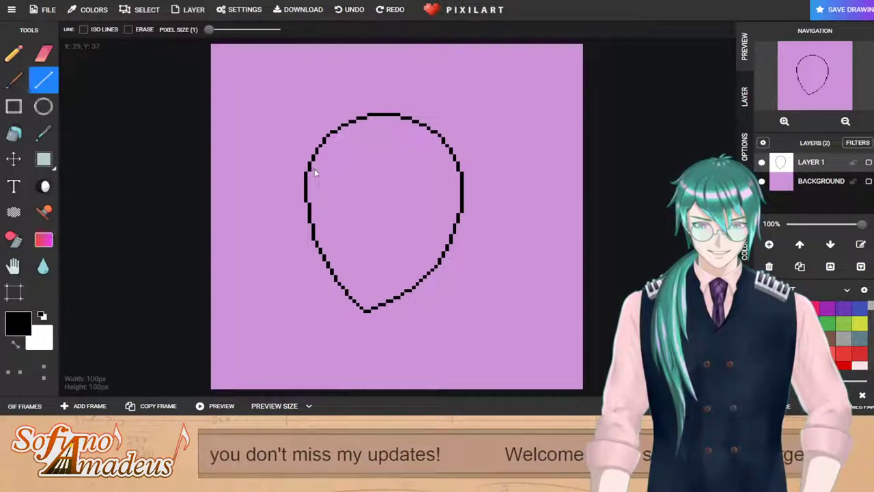
drag(312, 178, 310, 201)
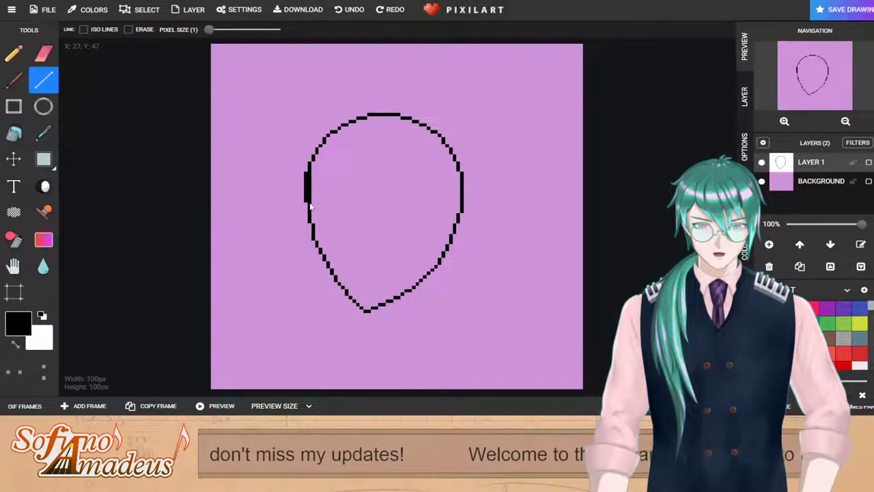
click(44, 54)
click(306, 173)
click(306, 177)
click(307, 200)
drag(307, 200, 305, 190)
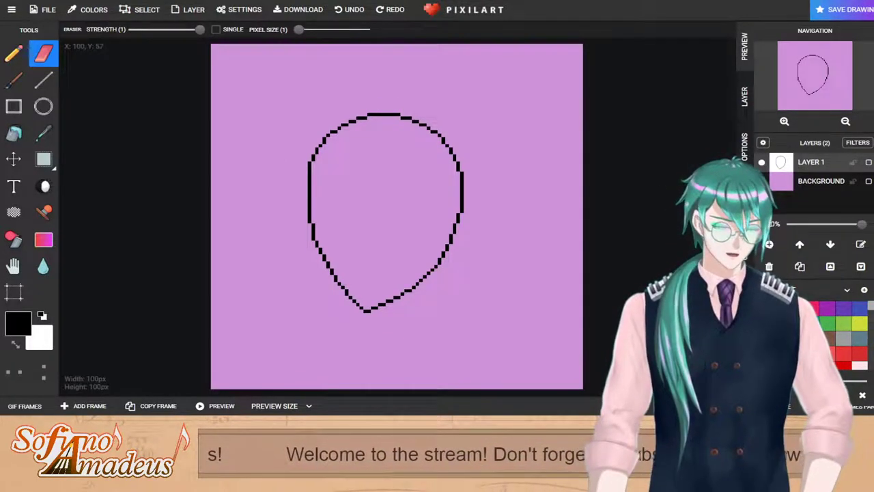
Step: Move the face outline slightly up and to the left on the canvas
click(14, 158)
drag(419, 219, 413, 200)
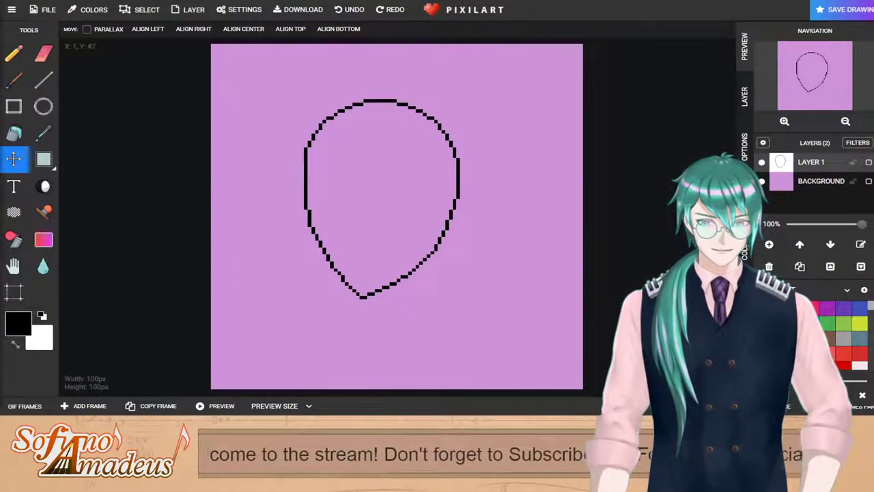
drag(349, 183, 346, 190)
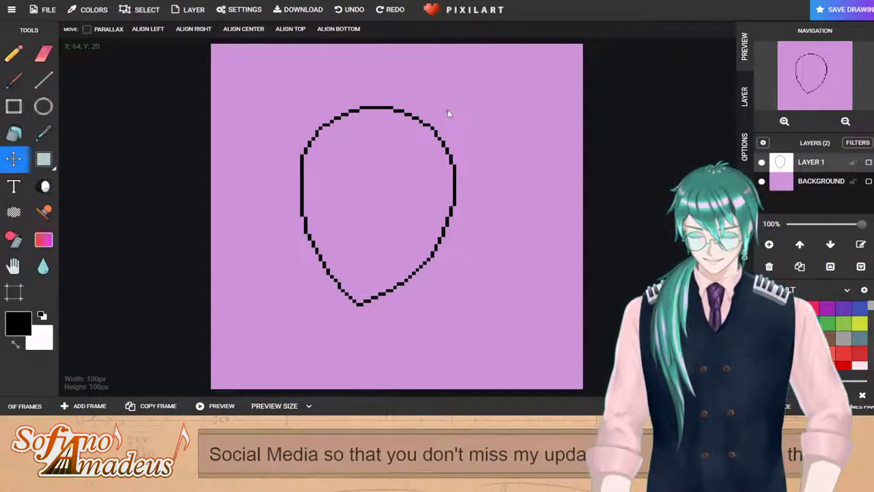
Step: Fill the inside of the face outline with a very pale pink skin colour
click(13, 133)
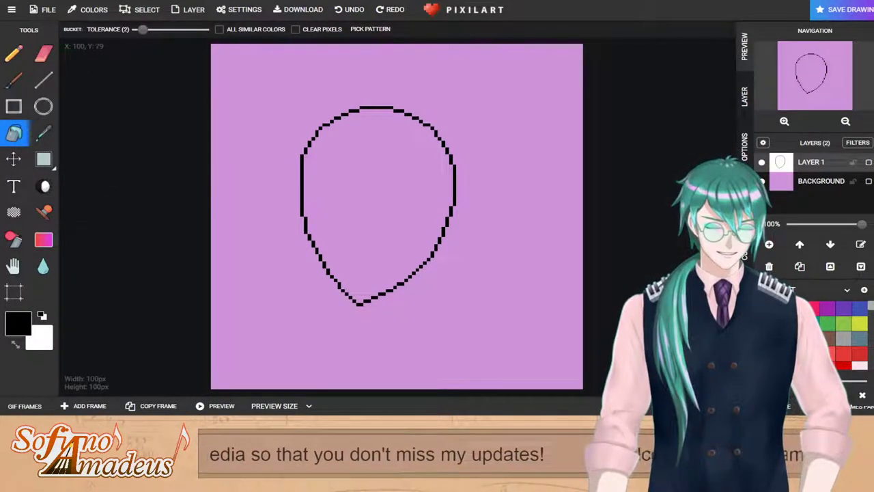
click(779, 353)
scroll(792, 334, down, 1)
scroll(792, 335, down, 1)
scroll(793, 335, up, 2)
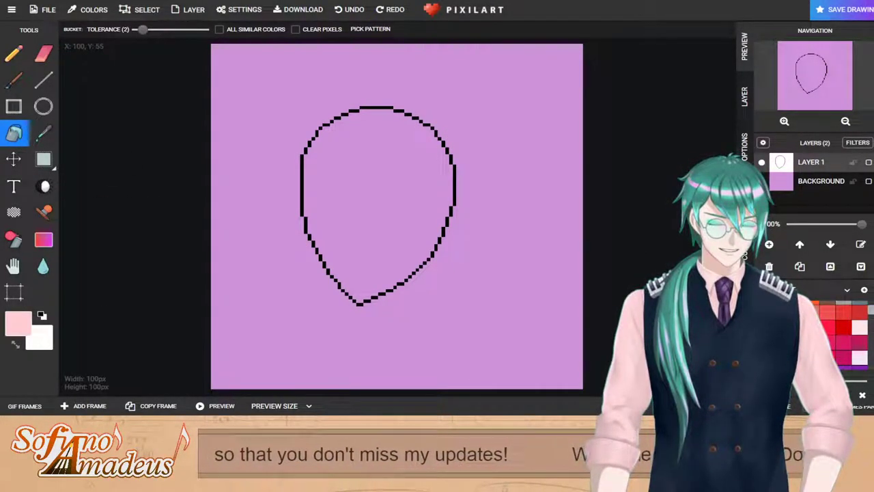
scroll(832, 332, down, 2)
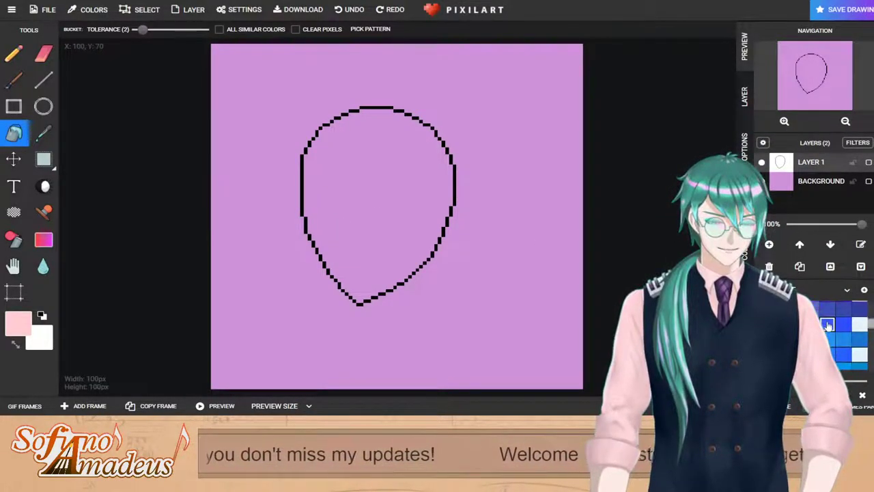
scroll(831, 328, up, 2)
scroll(829, 325, down, 3)
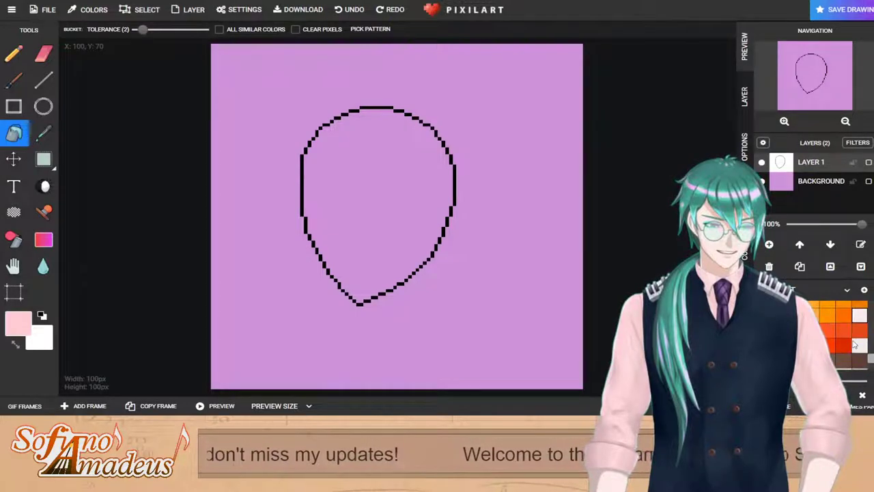
scroll(831, 328, up, 3)
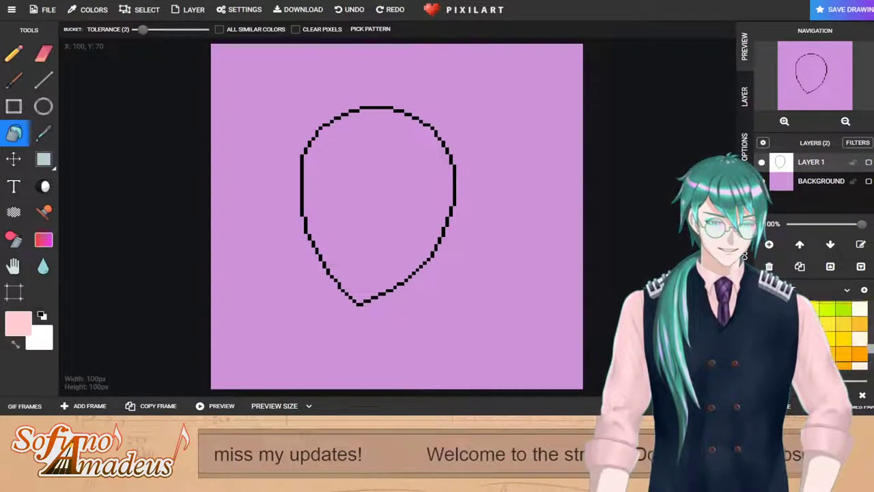
scroll(831, 328, down, 4)
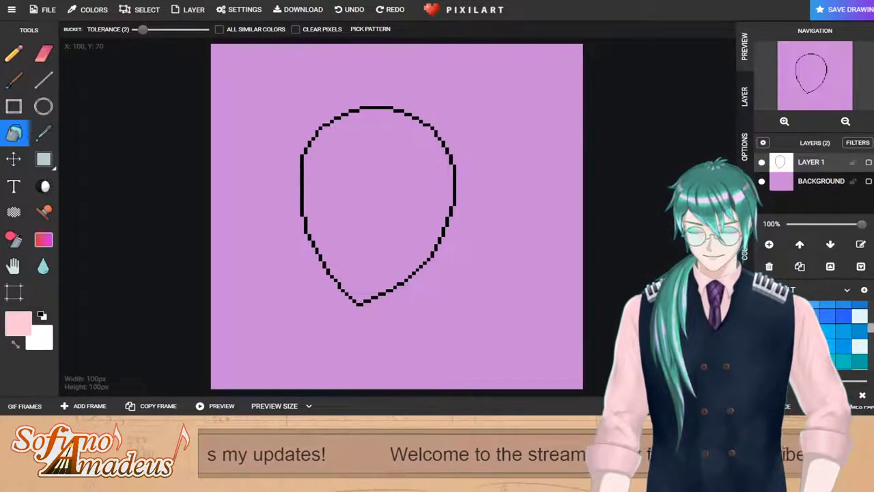
scroll(831, 328, up, 2)
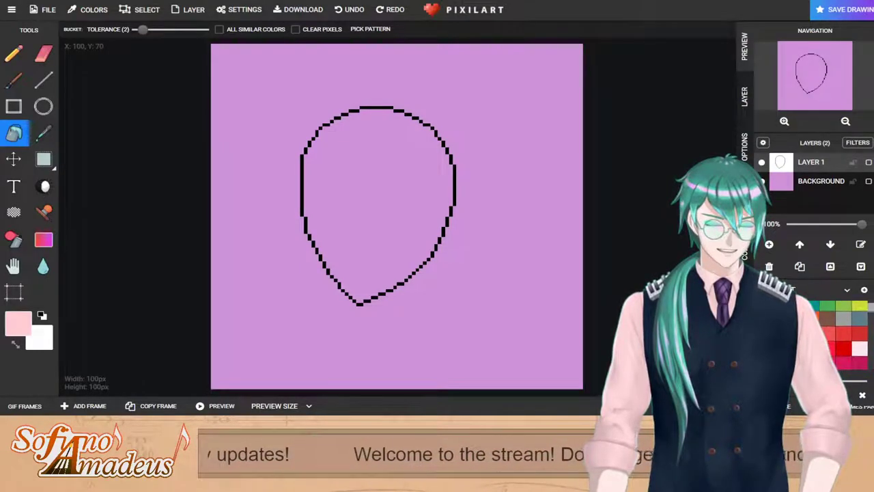
click(860, 348)
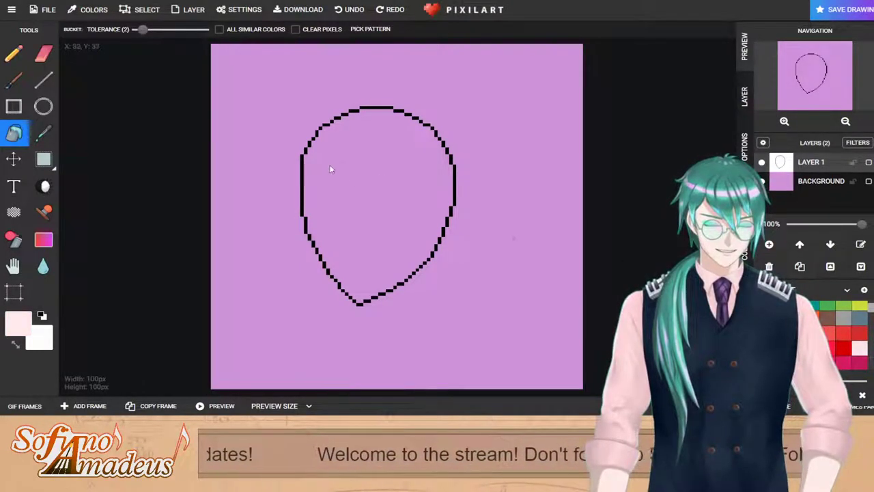
click(357, 161)
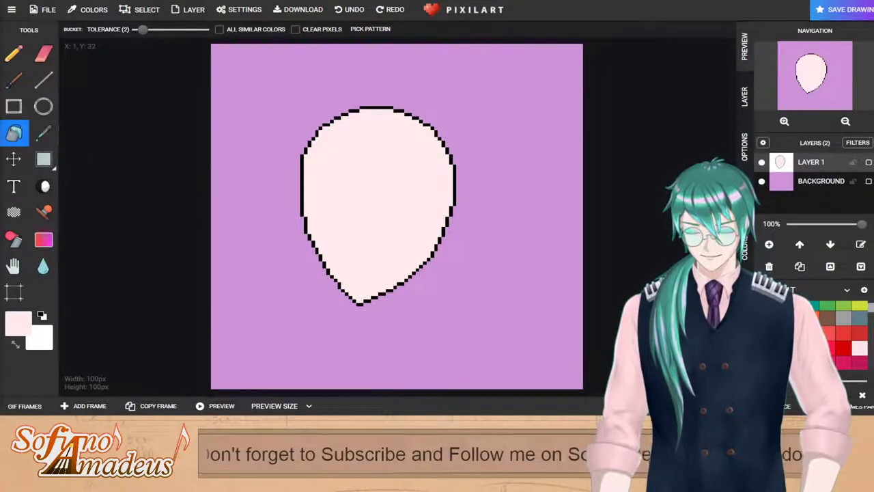
Step: Recolour the black face outline dark brown, segment by segment, with the bucket fill
click(42, 80)
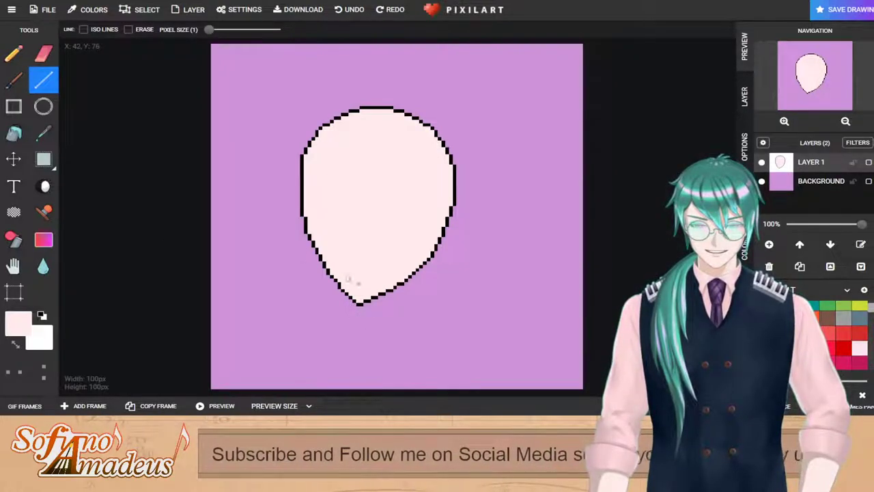
click(16, 343)
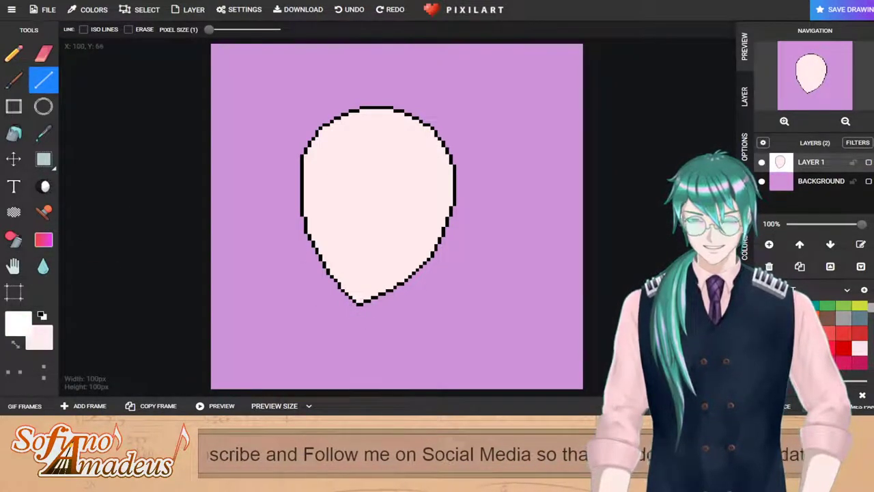
click(43, 132)
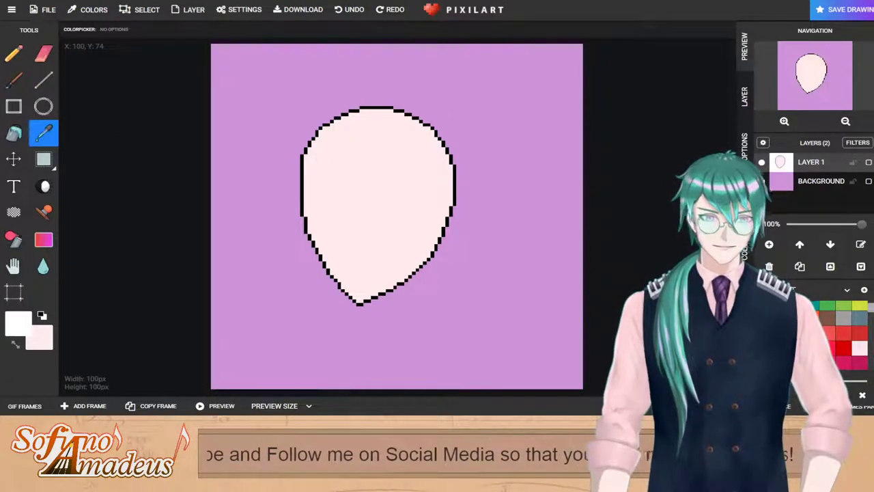
scroll(852, 320, down, 2)
scroll(853, 318, down, 3)
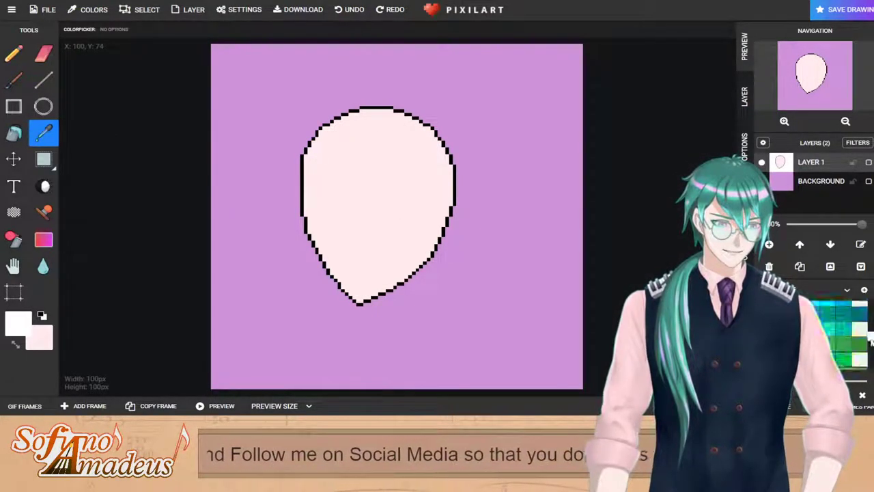
click(780, 316)
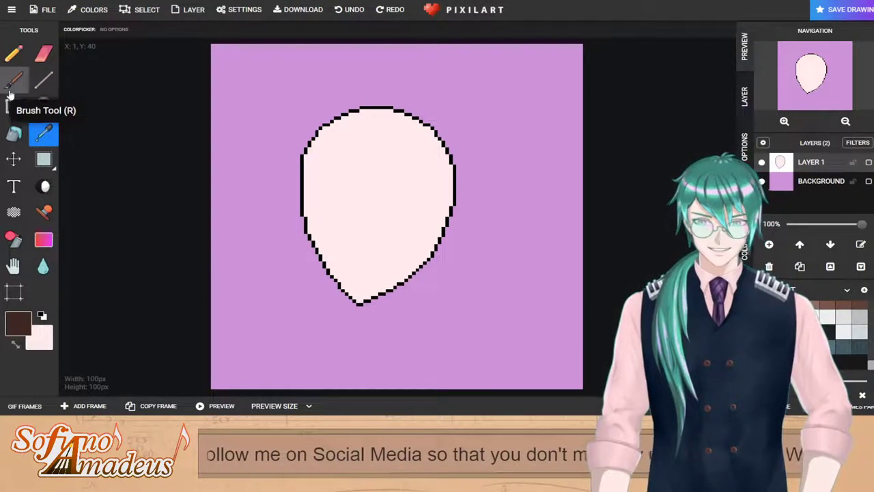
click(15, 133)
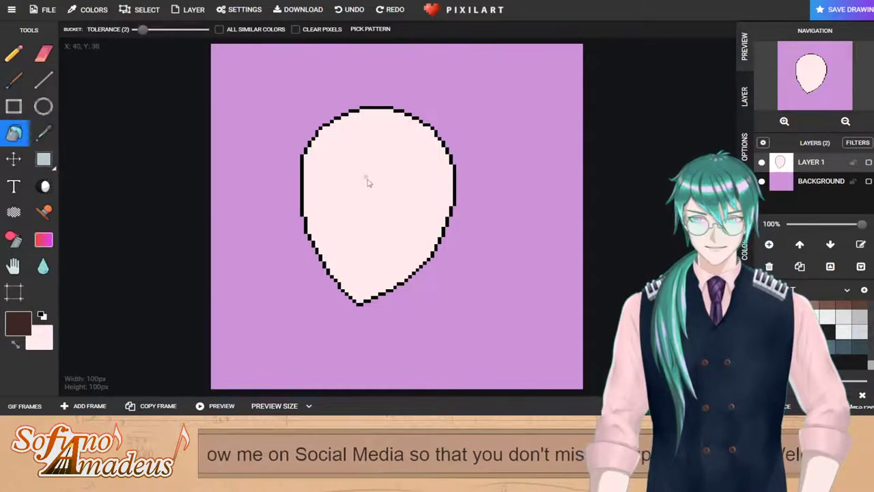
click(303, 183)
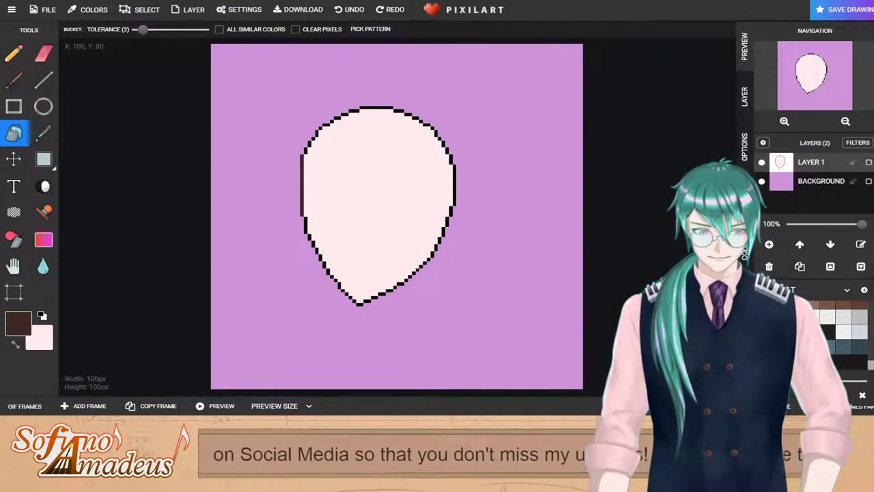
click(365, 109)
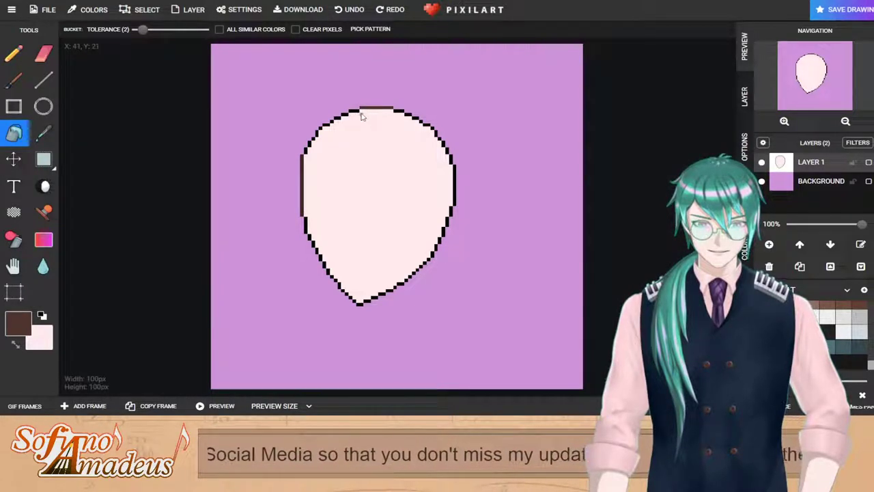
click(331, 124)
key(ctrl+z)
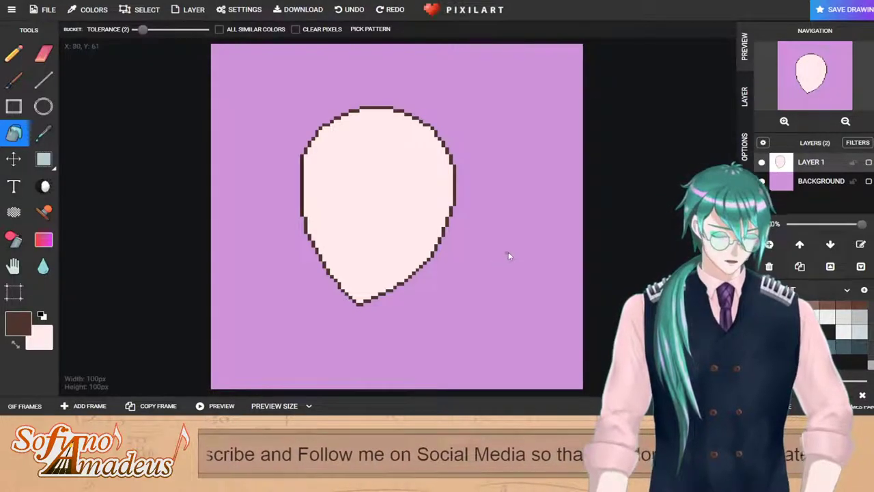
Step: Draw the two dark brown side lines of the neck below the jaw with the pencil, flaring outward at the base
click(14, 53)
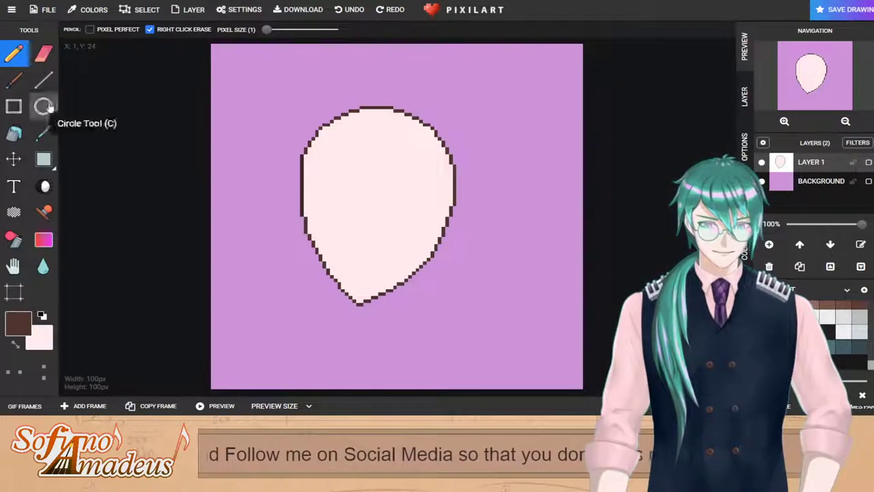
drag(367, 304, 366, 330)
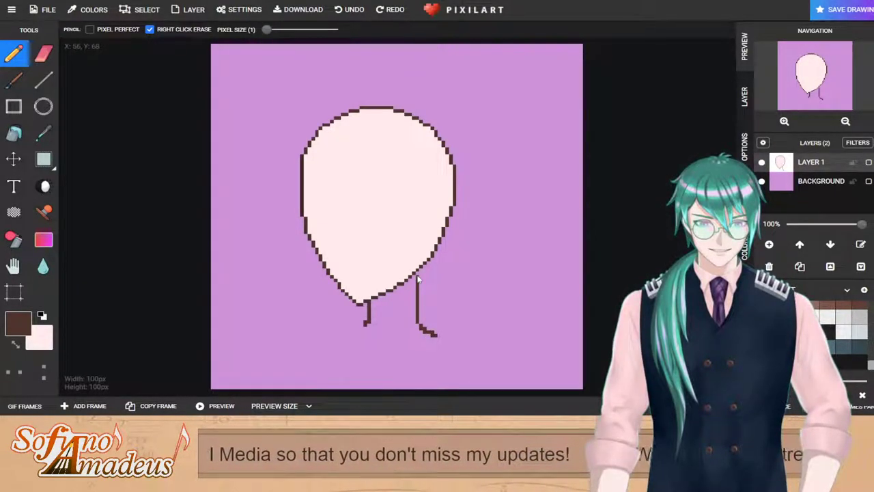
drag(363, 330, 354, 336)
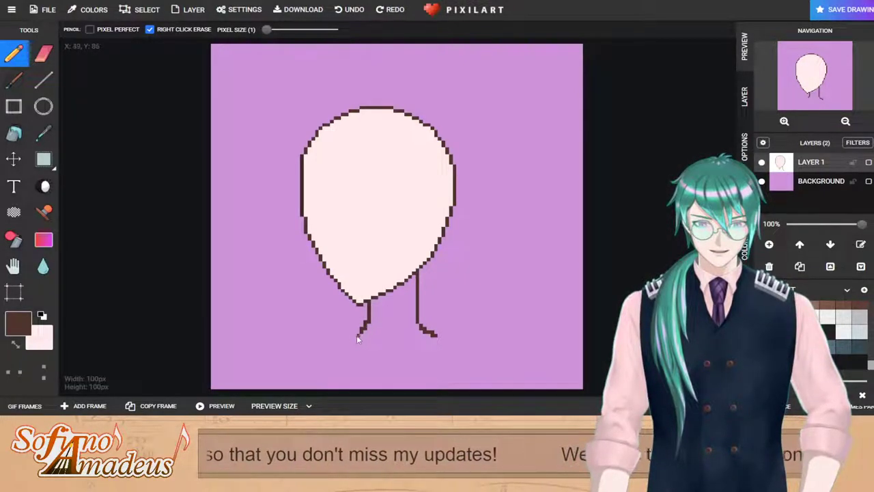
key(ctrl+z)
drag(370, 324, 356, 339)
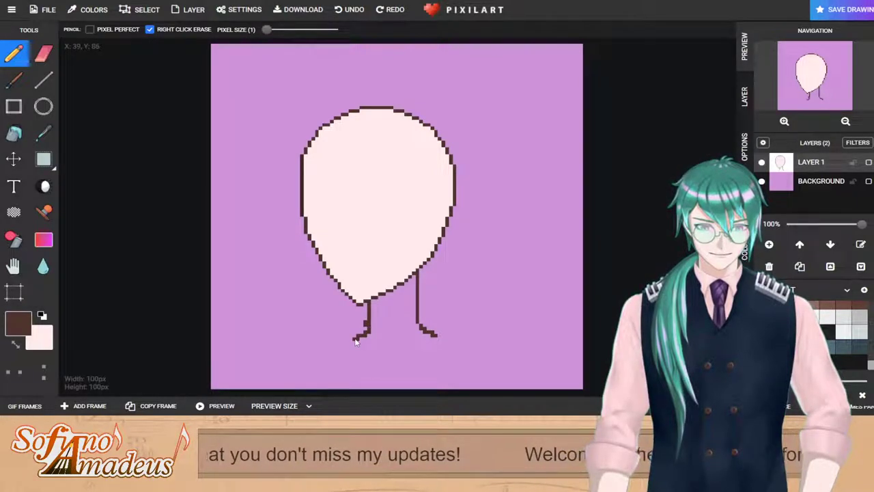
Step: Erase the stray pixels around the neck lines and close the neck base with a downward-curving dark brown line
click(43, 54)
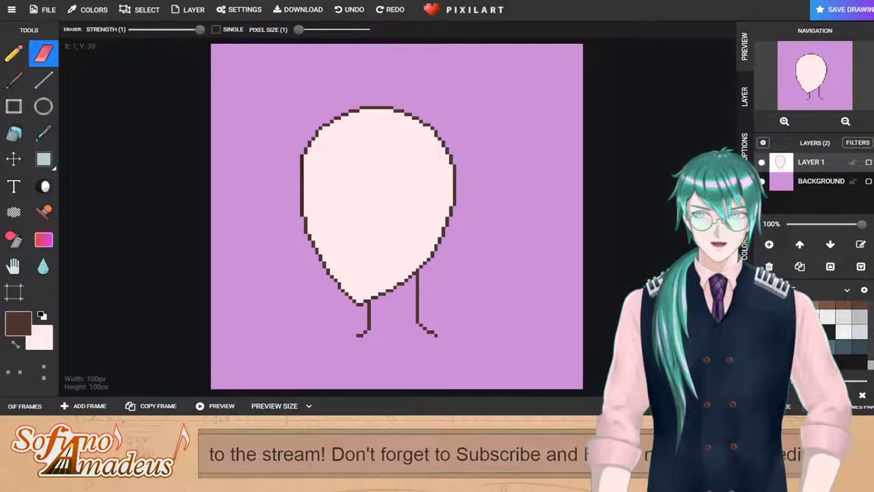
click(13, 53)
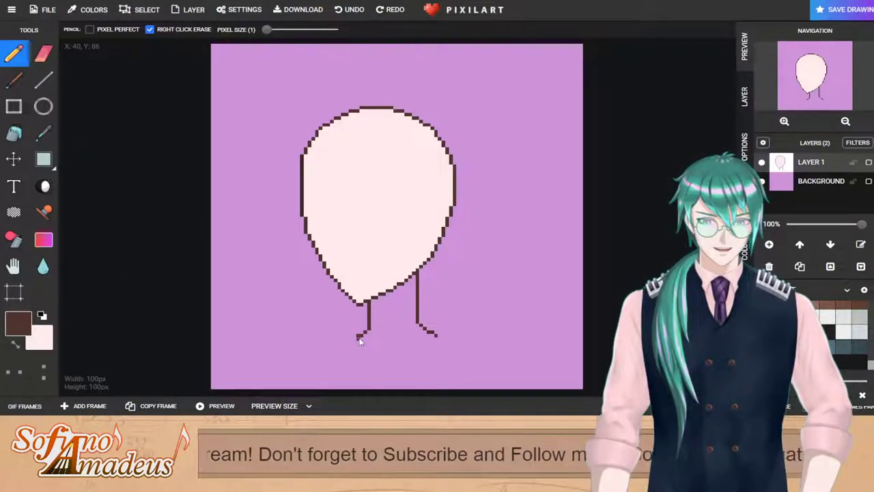
drag(382, 353, 438, 336)
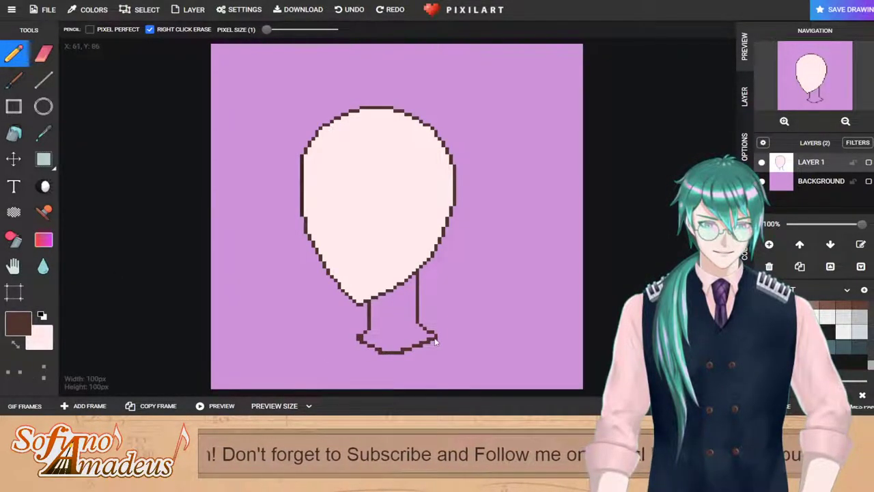
click(48, 57)
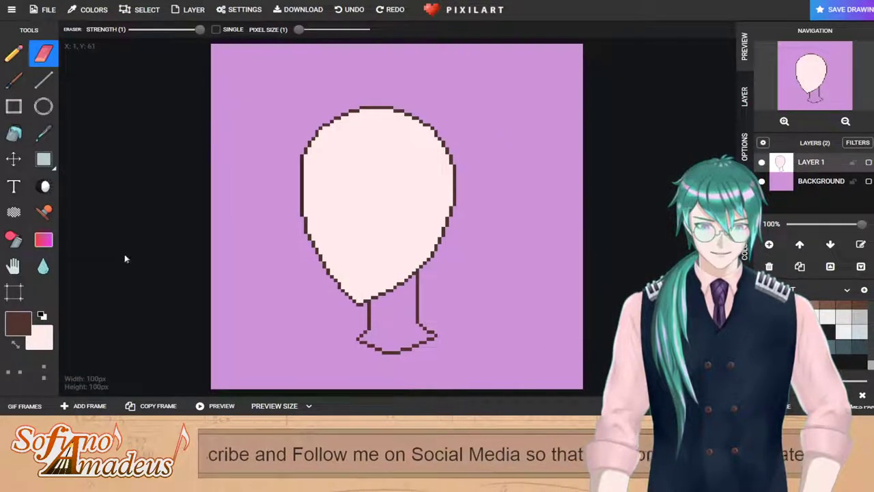
Step: Fill the inside of the neck outline with a light pink, darker than the face colour
scroll(806, 328, up, 2)
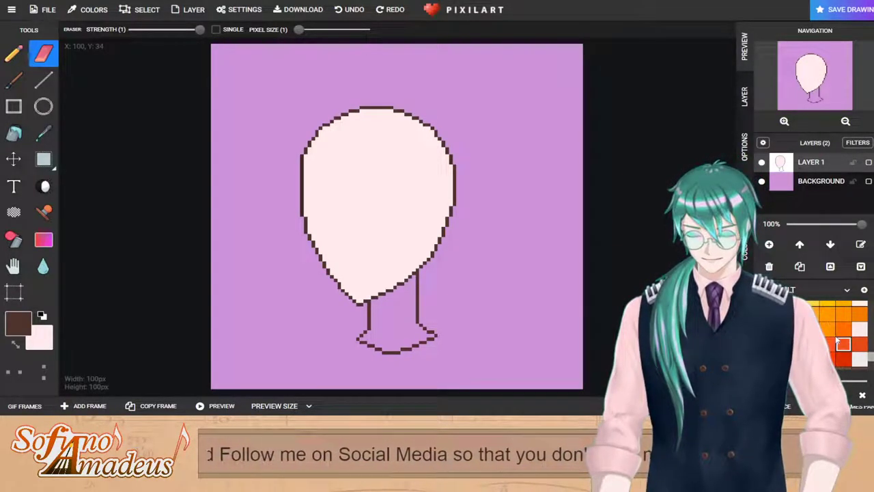
drag(872, 362, 872, 306)
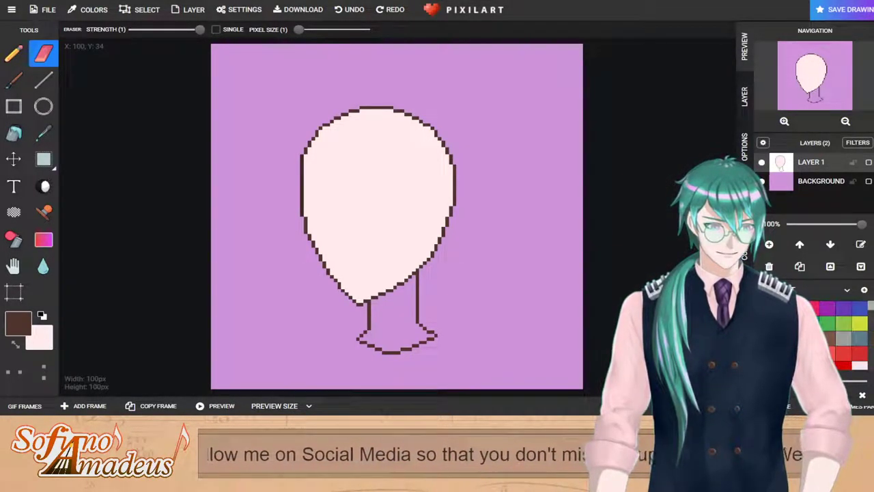
click(778, 353)
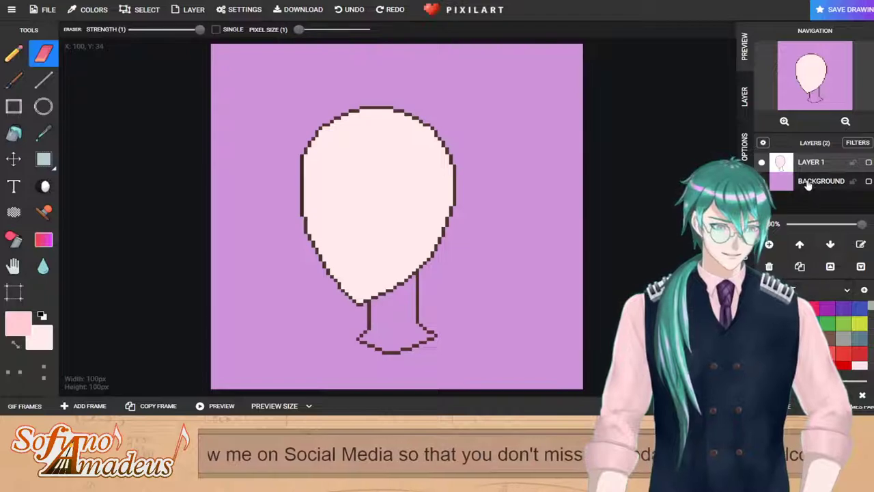
click(14, 132)
click(387, 318)
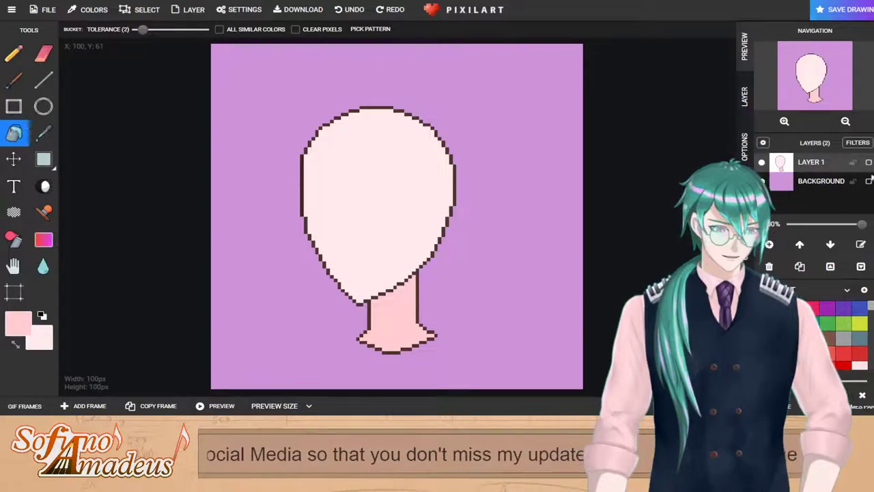
Step: Add a new layer above Layer 1 and sample the dark brown of the face outline as the drawing colour
click(769, 244)
mouse_move(8, 38)
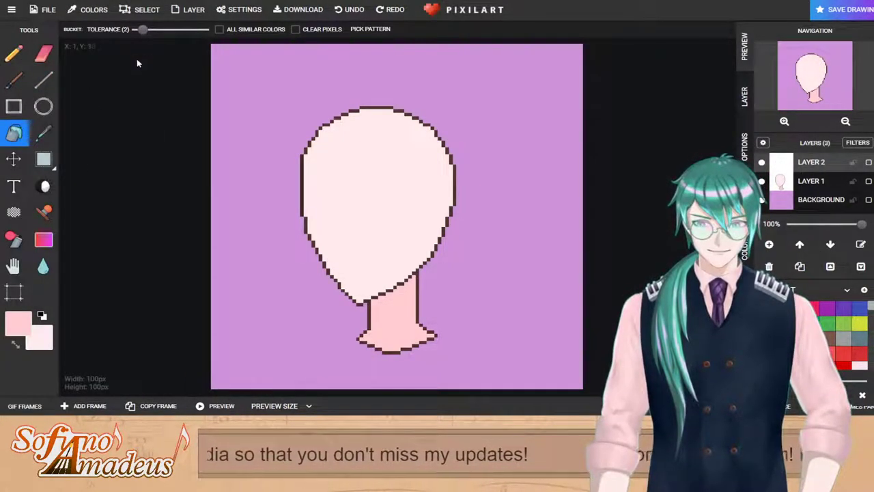
click(14, 53)
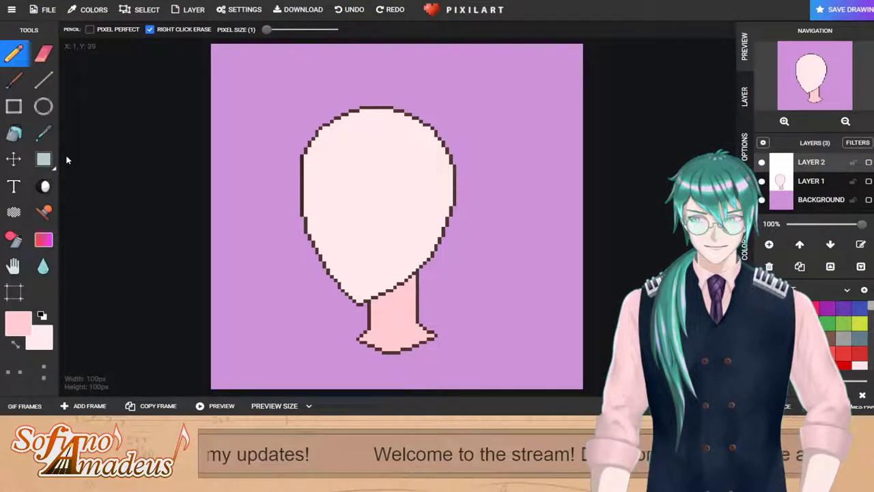
click(44, 133)
key(x)
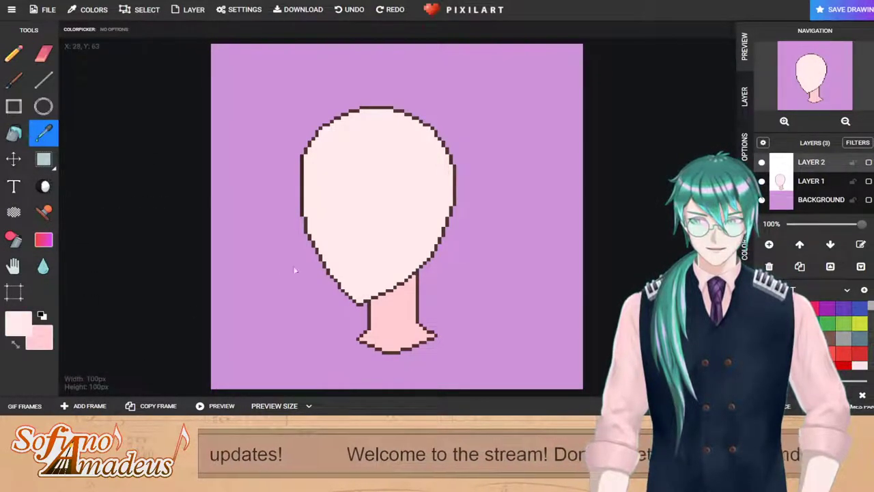
click(307, 231)
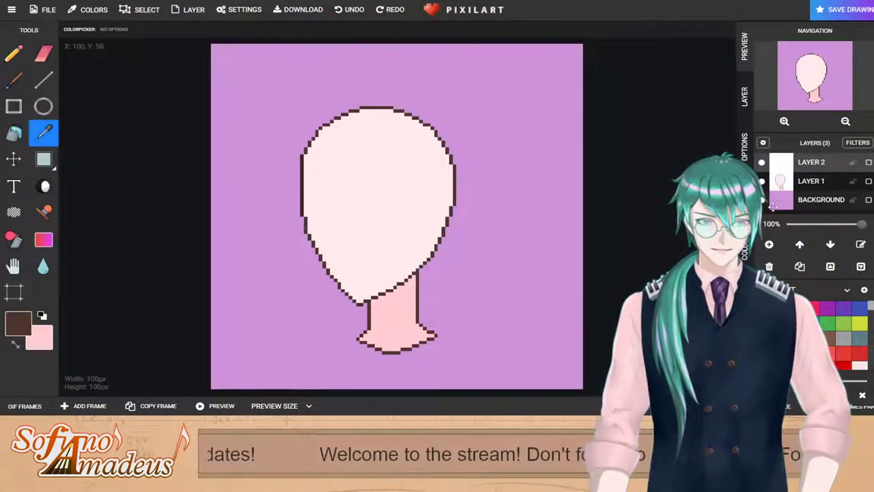
Step: Try out wide shoulder lines running from both sides of the neck base to the lower canvas edge, and undo them
click(13, 53)
mouse_move(356, 344)
mouse_down()
mouse_move(290, 364)
mouse_move(282, 399)
mouse_up()
key(ctrl+z)
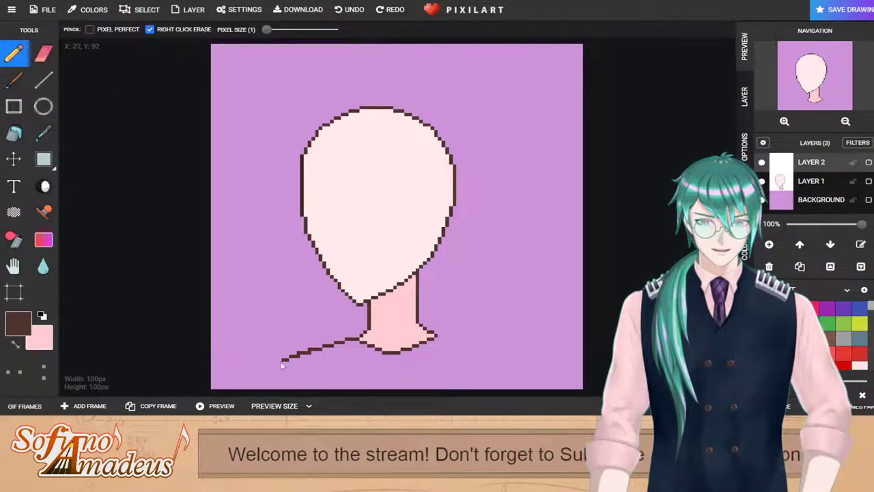
key(ctrl+z)
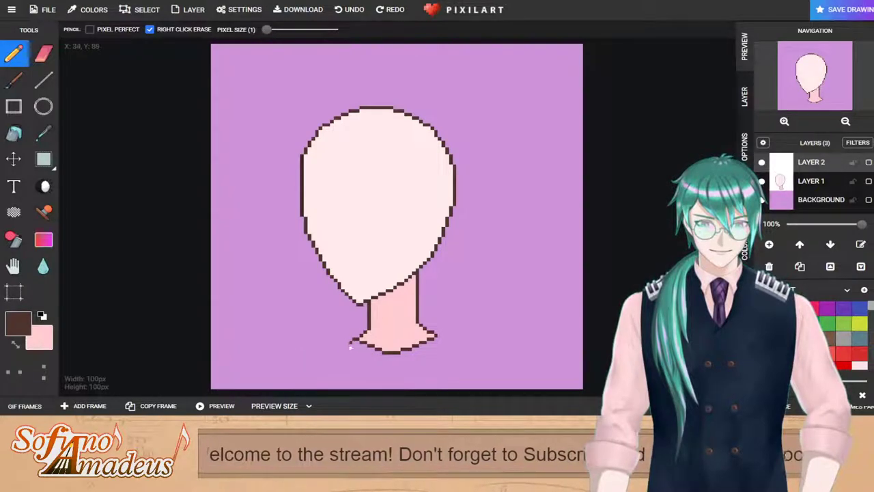
drag(294, 364, 265, 391)
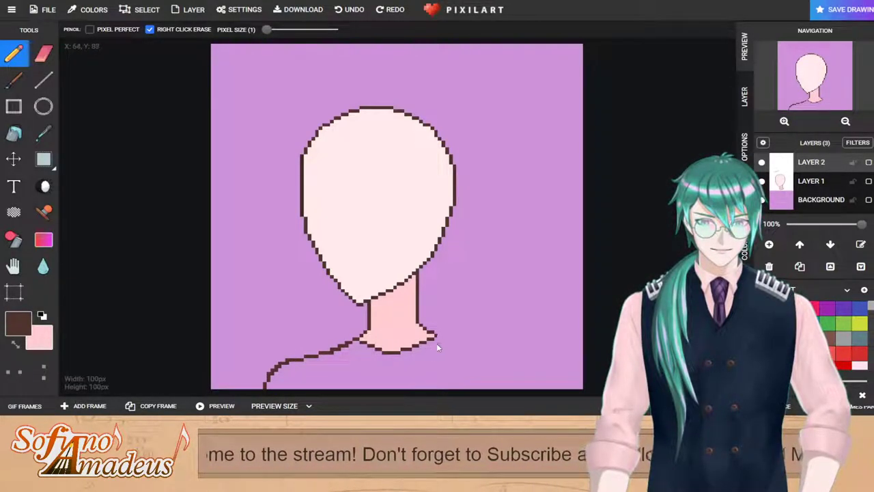
mouse_move(438, 336)
mouse_down()
mouse_move(519, 363)
mouse_move(523, 394)
mouse_up()
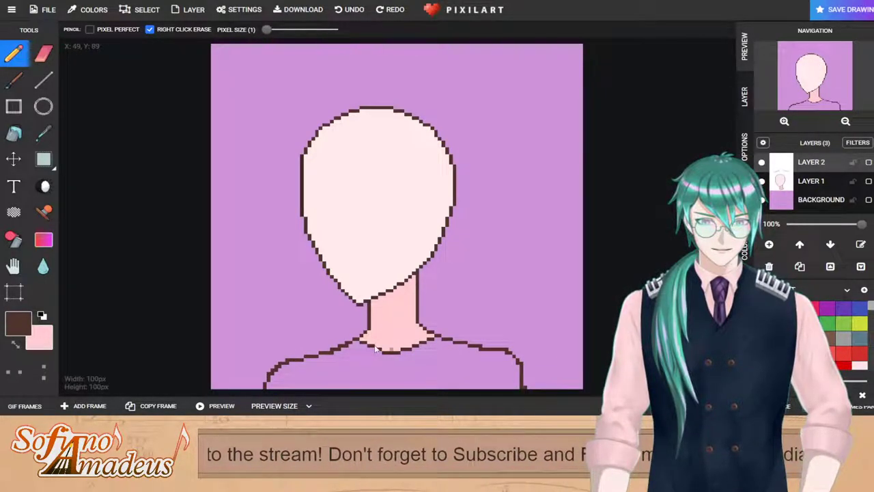
key(ctrl+z)
key(ctrl+z)
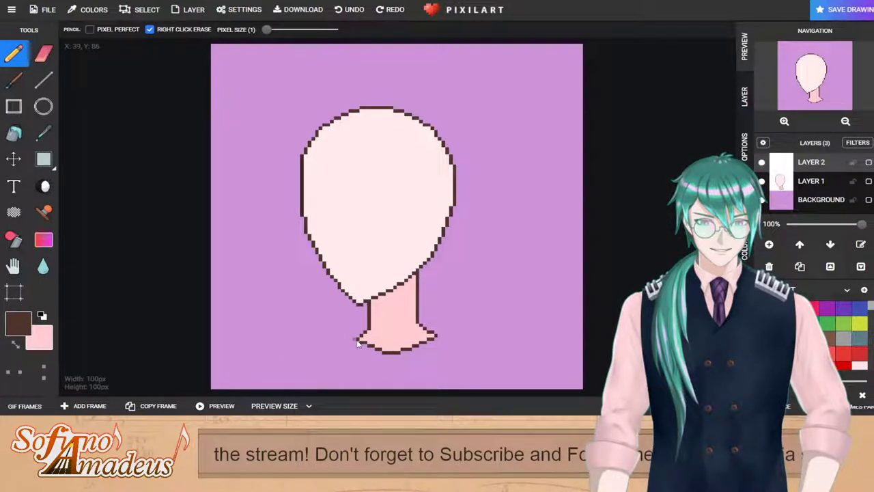
Step: Redraw both shoulders on Layer 2 as dark brown curves from the neck base to the lower canvas edge, with a narrower left shoulder
drag(356, 343, 273, 388)
key(ctrl+z)
mouse_move(357, 343)
mouse_down()
mouse_move(287, 370)
mouse_move(283, 404)
mouse_up()
mouse_move(439, 336)
mouse_down()
mouse_move(476, 345)
mouse_move(509, 376)
mouse_up()
key(ctrl+z)
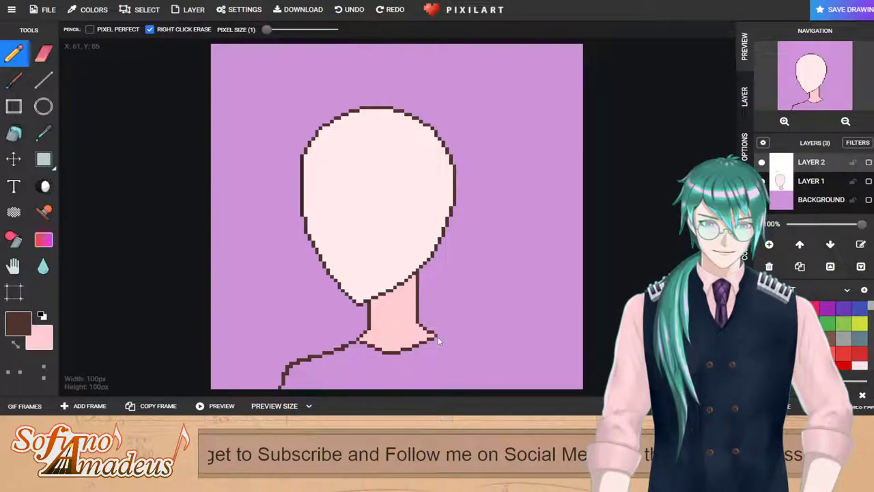
drag(438, 342, 522, 387)
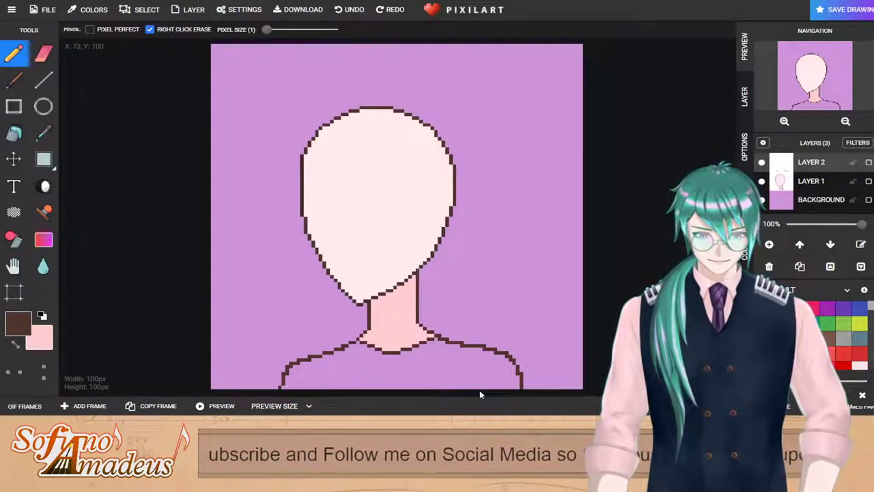
Step: Remove the shoulder lines from Layer 2 and make Layer 1 active for drawing with the pencil
click(44, 54)
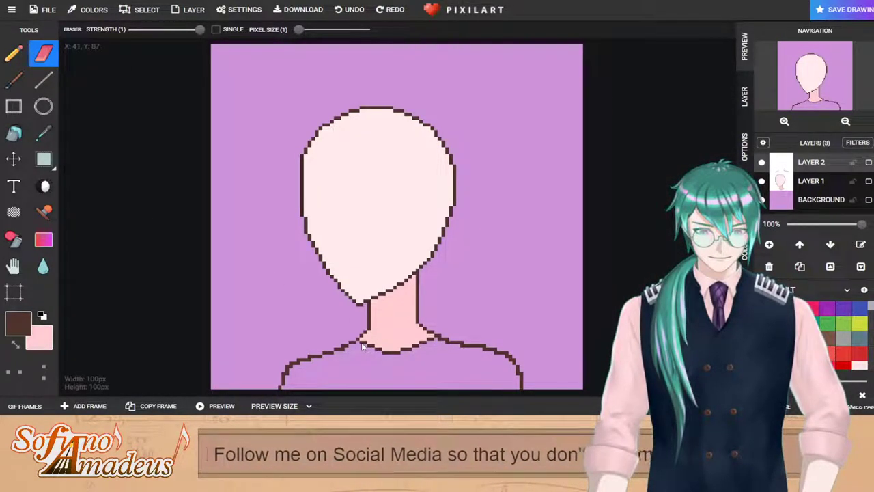
click(769, 266)
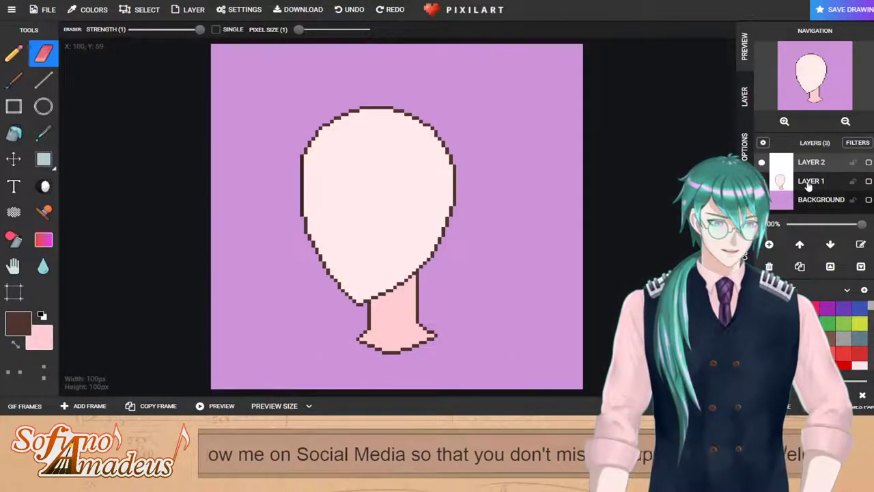
click(809, 184)
click(13, 54)
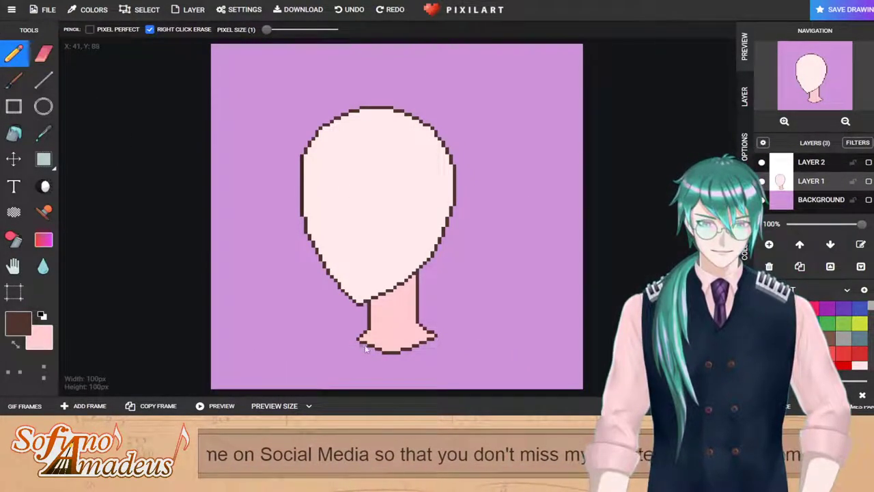
Step: Try out shoulder curves on Layer 1 from both sides of the neck base to the lower canvas edge, and undo them
mouse_move(359, 343)
mouse_down()
mouse_move(298, 363)
mouse_move(272, 387)
mouse_up()
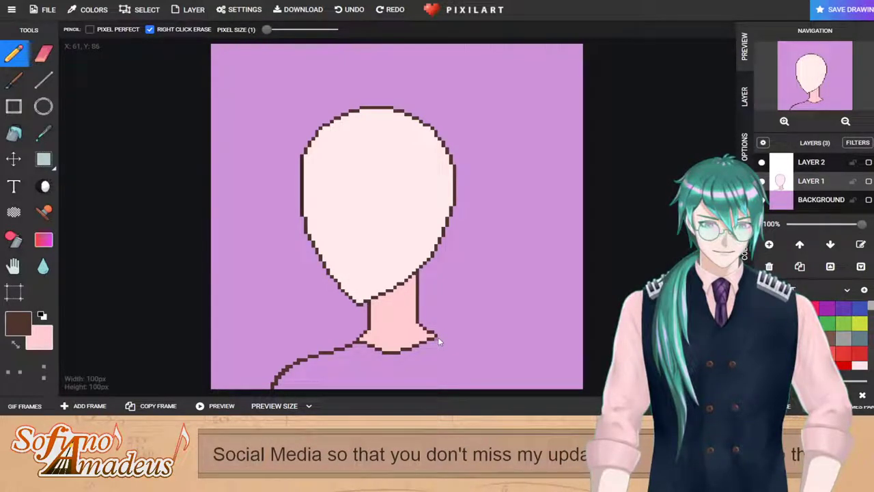
mouse_move(438, 337)
mouse_down()
mouse_move(503, 364)
mouse_move(512, 390)
mouse_up()
key(ctrl+z)
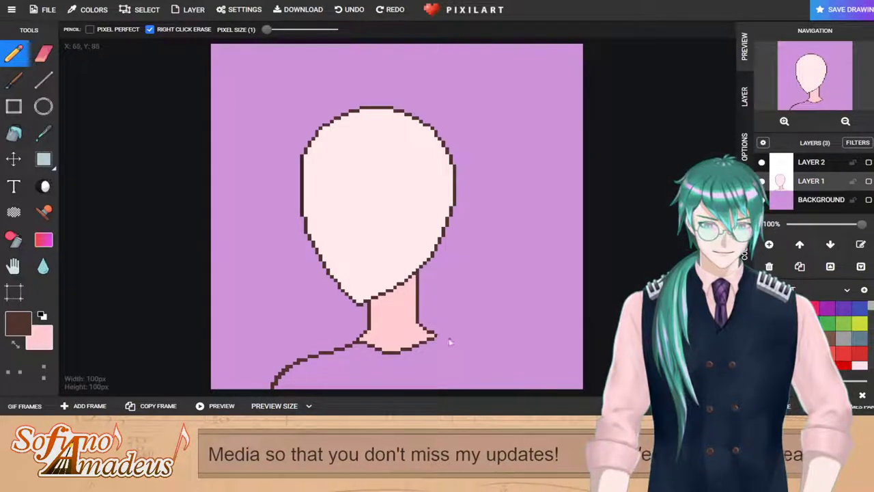
mouse_move(437, 334)
mouse_down()
mouse_move(493, 360)
mouse_move(514, 395)
mouse_up()
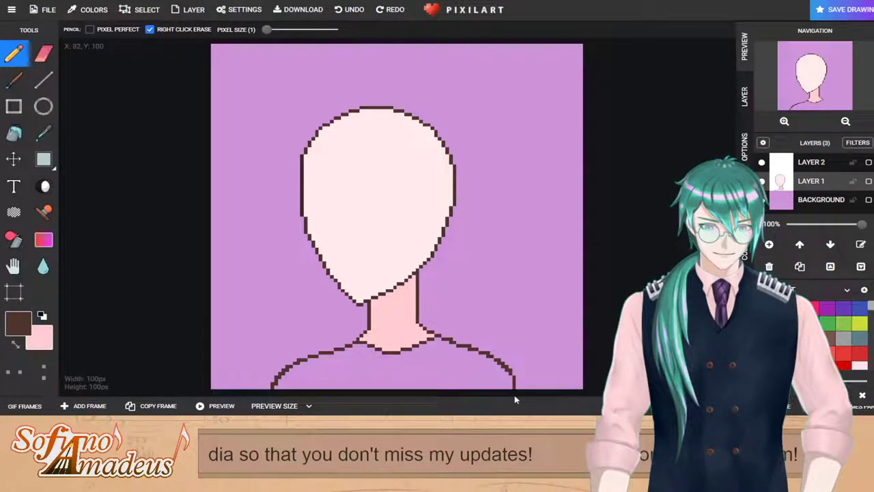
key(ctrl+z)
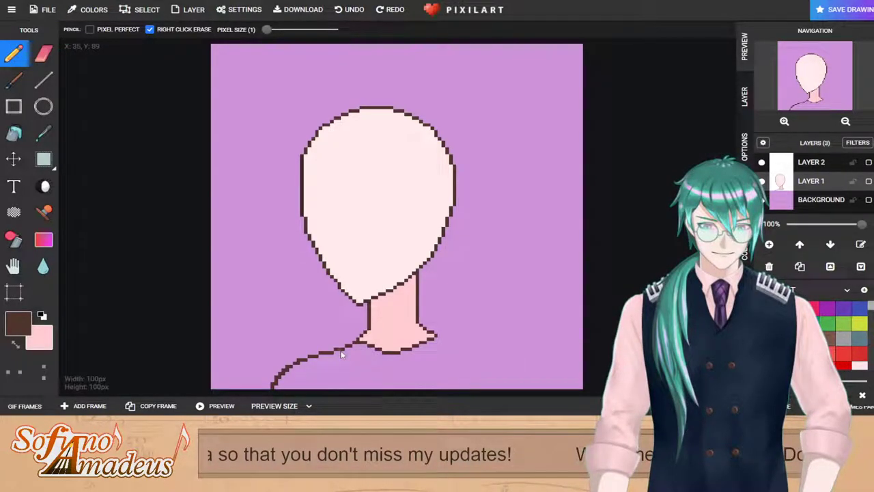
key(ctrl+z)
Step: Draw rounded dark brown shoulders on both sides of the neck base down to the canvas edge, and erase the outline beneath the neck shading
mouse_move(358, 340)
mouse_down()
mouse_move(296, 369)
mouse_move(294, 406)
mouse_up()
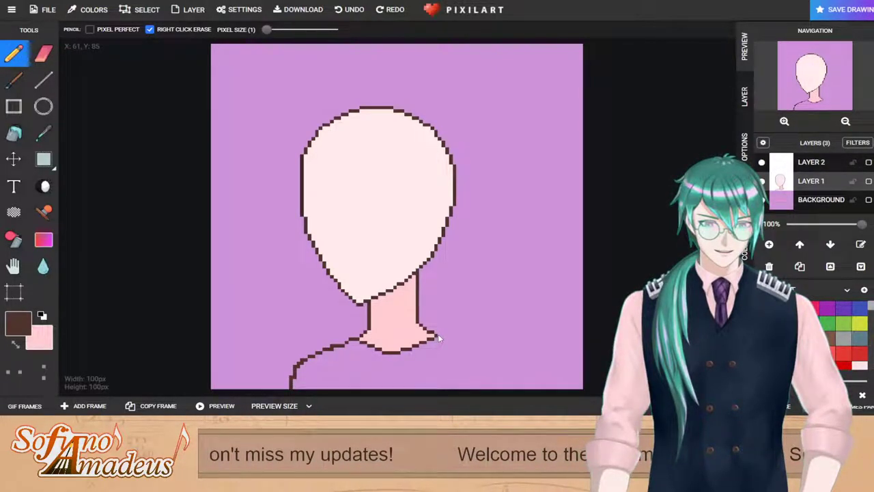
drag(438, 337, 518, 389)
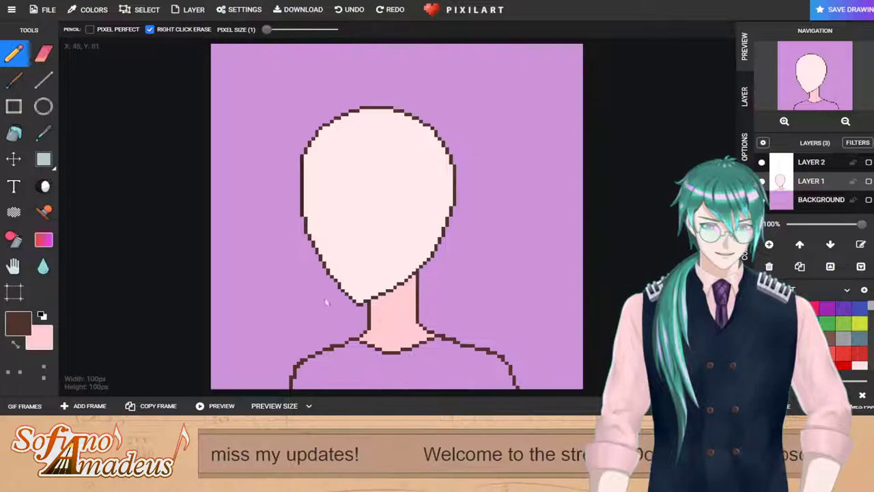
click(43, 52)
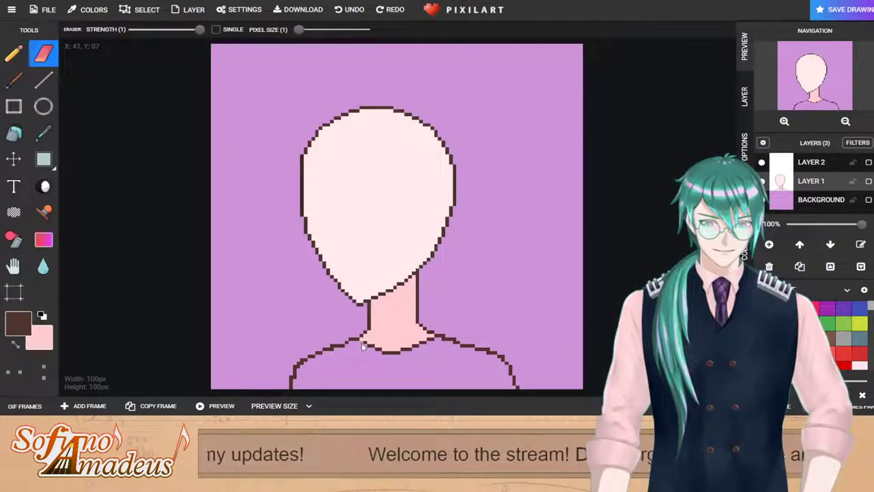
mouse_move(366, 343)
mouse_down()
mouse_move(400, 355)
mouse_move(432, 340)
mouse_up()
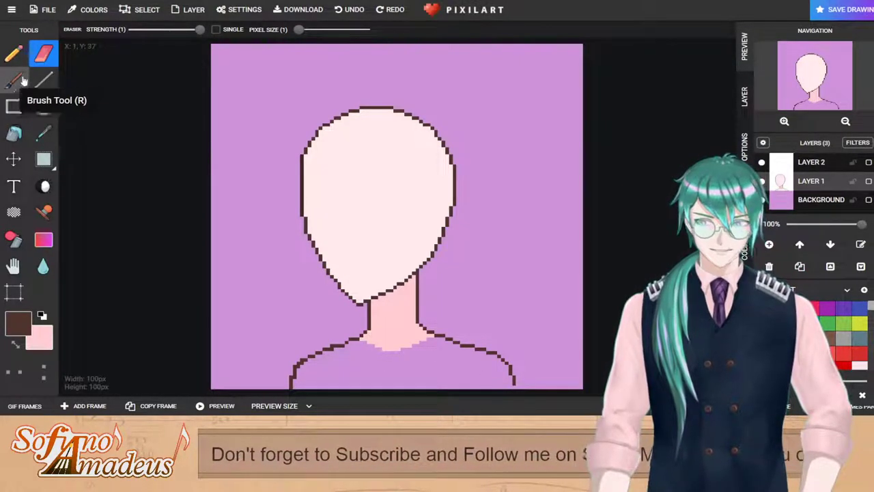
Step: Touch up the shoulder outlines, extending the right one to the lower canvas edge and smoothing the left one near the neck
click(13, 54)
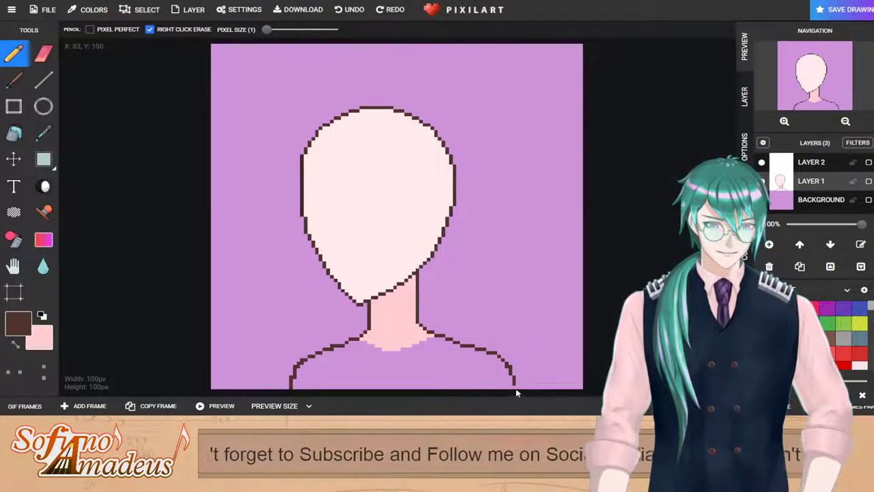
click(43, 53)
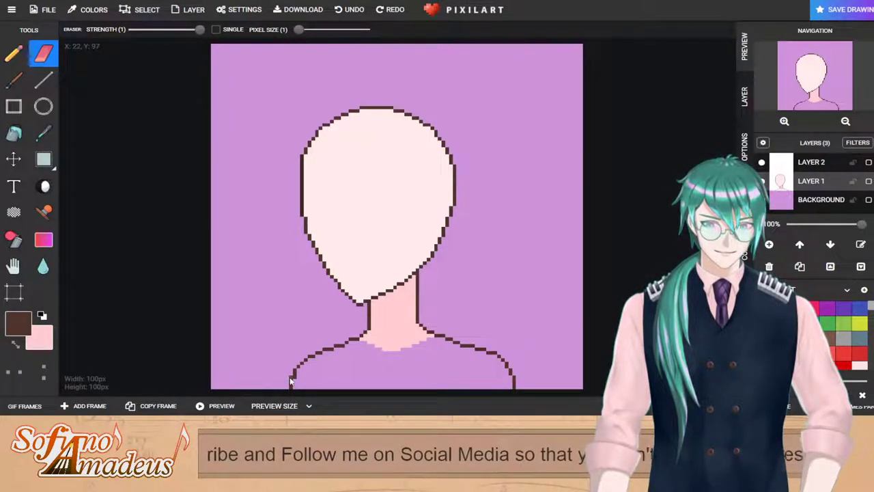
click(13, 53)
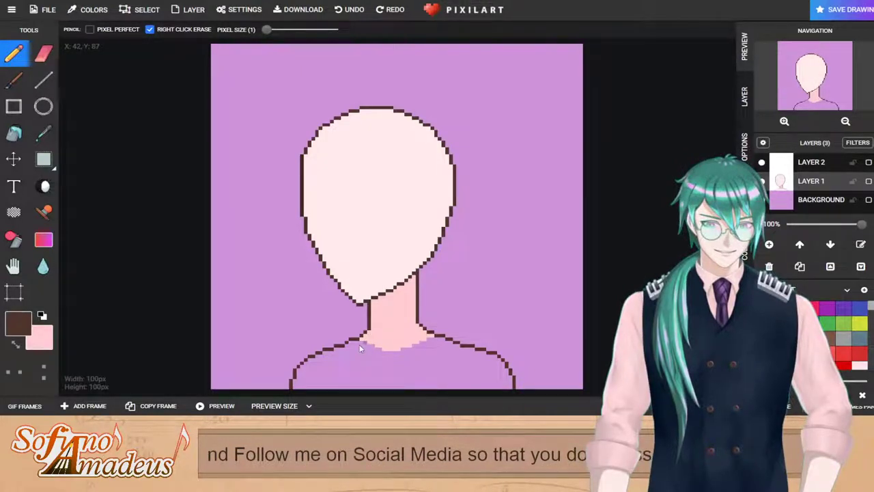
key(s)
mouse_move(271, 332)
mouse_down()
mouse_move(355, 386)
mouse_move(343, 400)
mouse_move(351, 388)
mouse_up()
key(p)
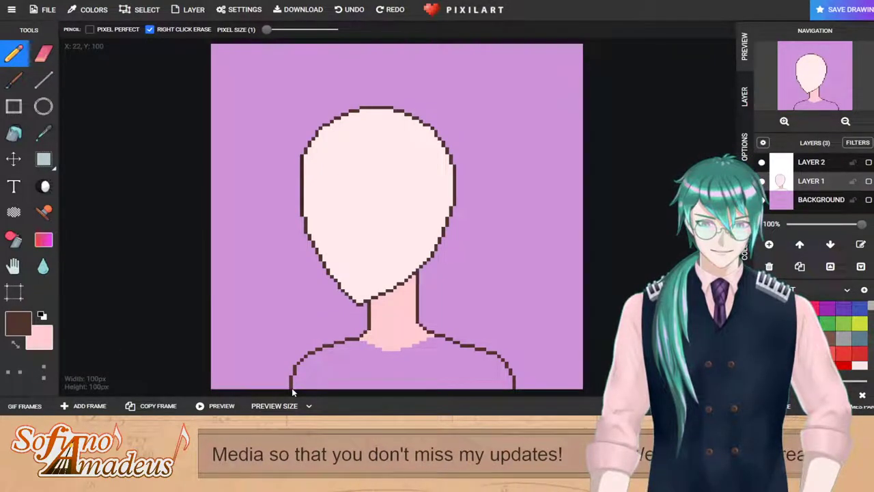
Step: Sample the pale pink of the face and fill the chest and shoulder area with it
click(42, 315)
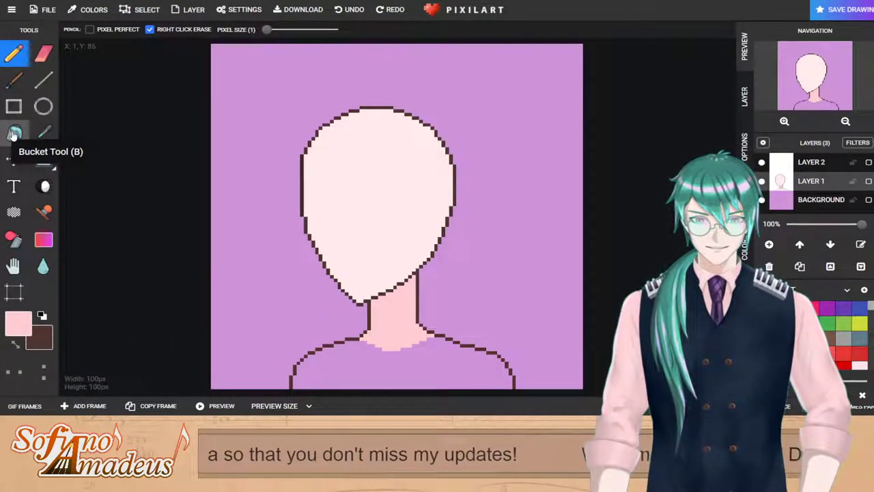
click(43, 133)
click(382, 235)
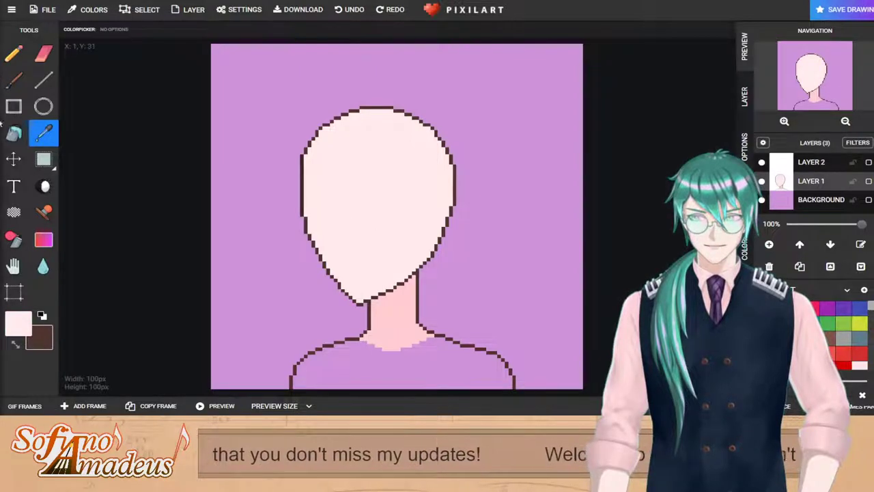
click(14, 132)
click(347, 371)
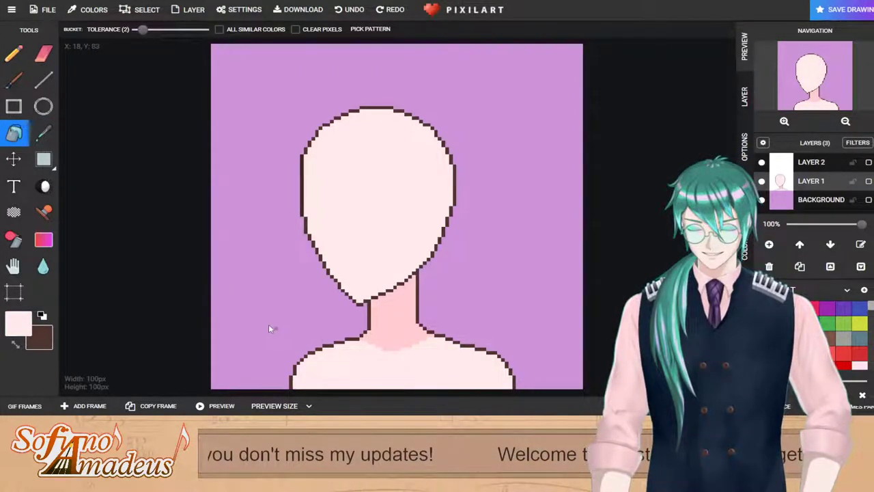
Step: Make Layer 2 active for drawing with the pencil and choose a dark slate colour from the palette
key(x)
key(b)
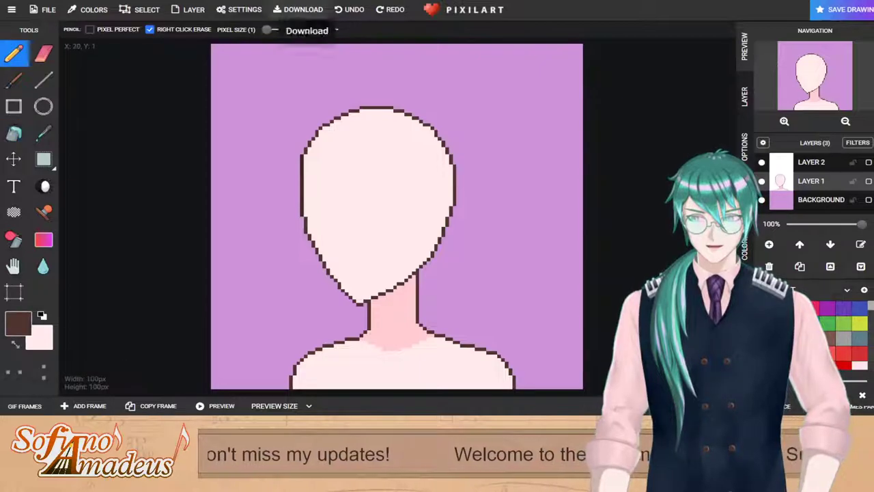
click(790, 161)
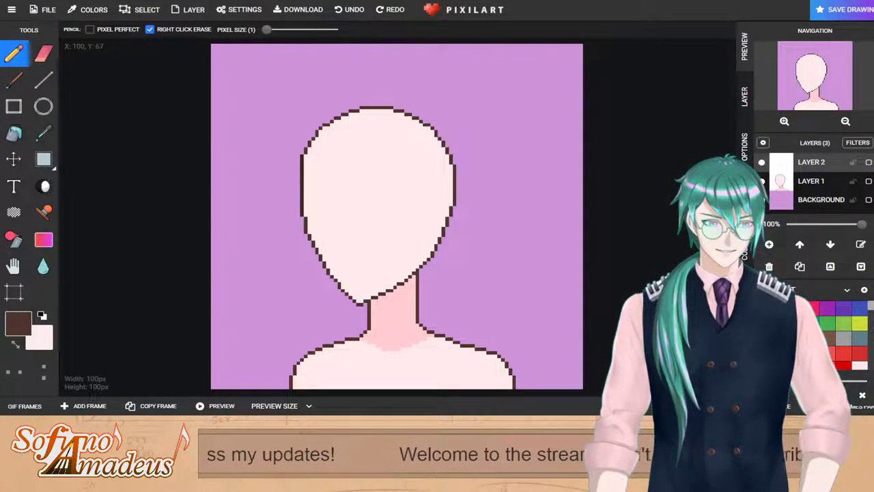
scroll(842, 336, down, 6)
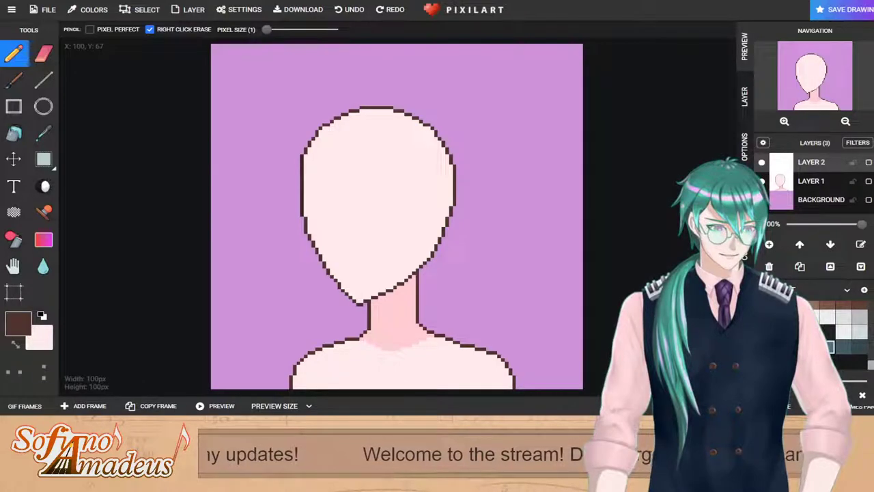
click(860, 348)
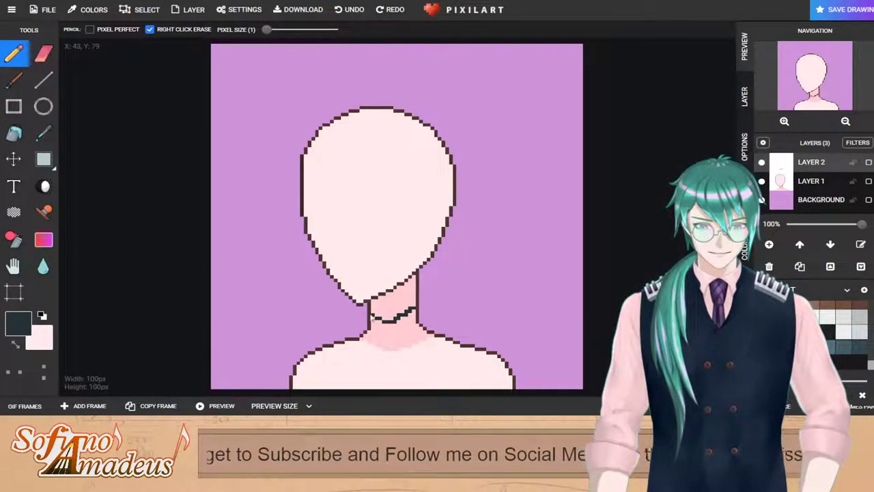
Step: Replace the first collar line with a V-shaped one of straight lines across the neck, and add a shallow stepped line across the lower chest
key(ctrl+z)
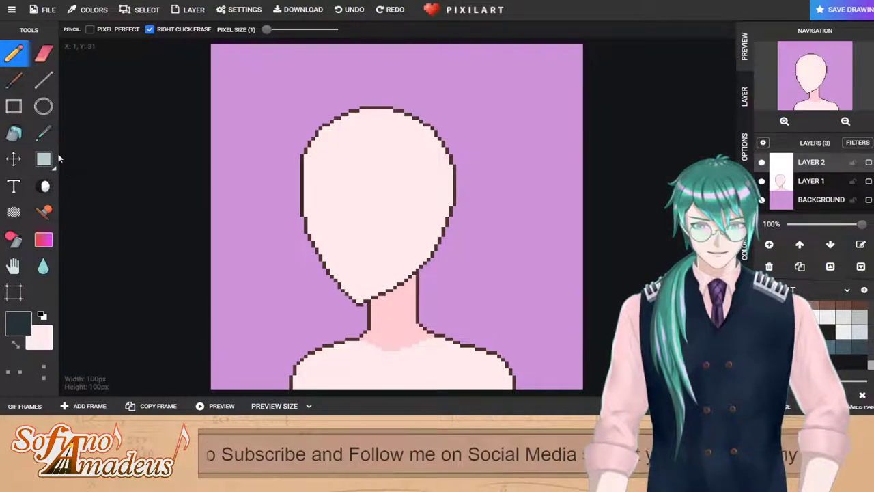
click(43, 80)
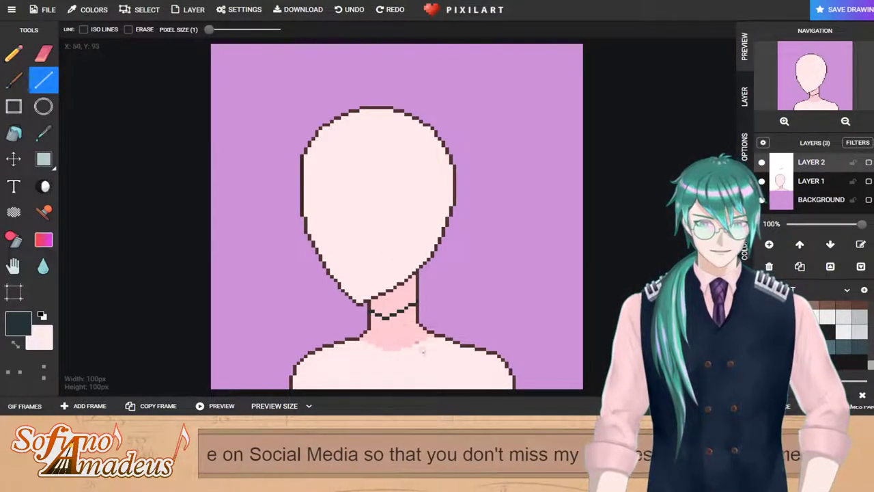
drag(353, 387, 459, 390)
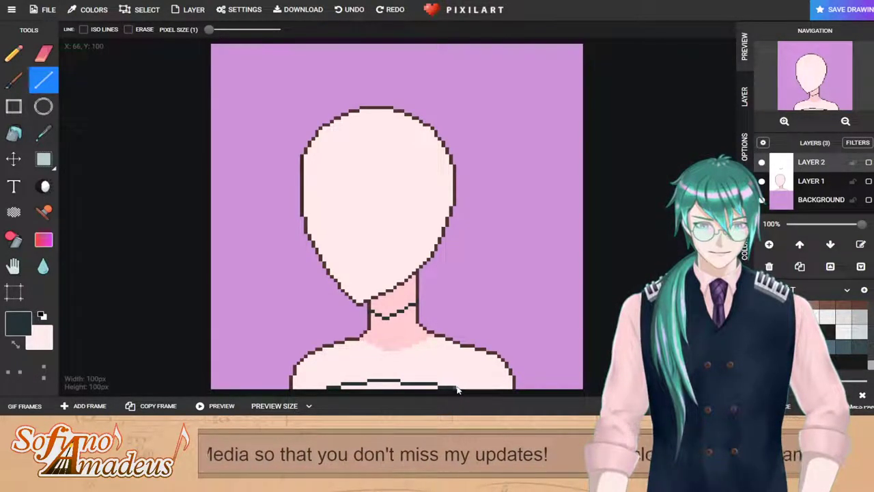
Step: Draw the left armhole line from the shoulder to the chest line, clean its doubled pixels, and trace the left shoulder and neck outline in dark slate
click(14, 54)
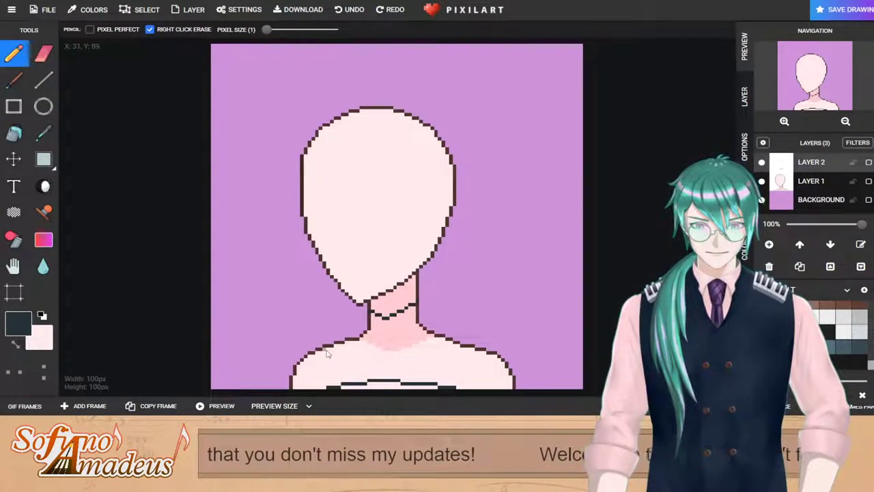
key(ctrl+z)
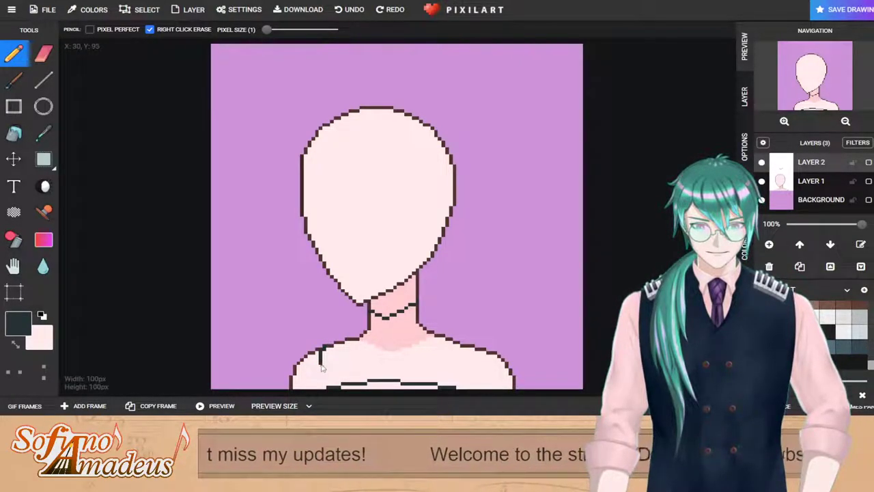
scroll(320, 391, up, 2)
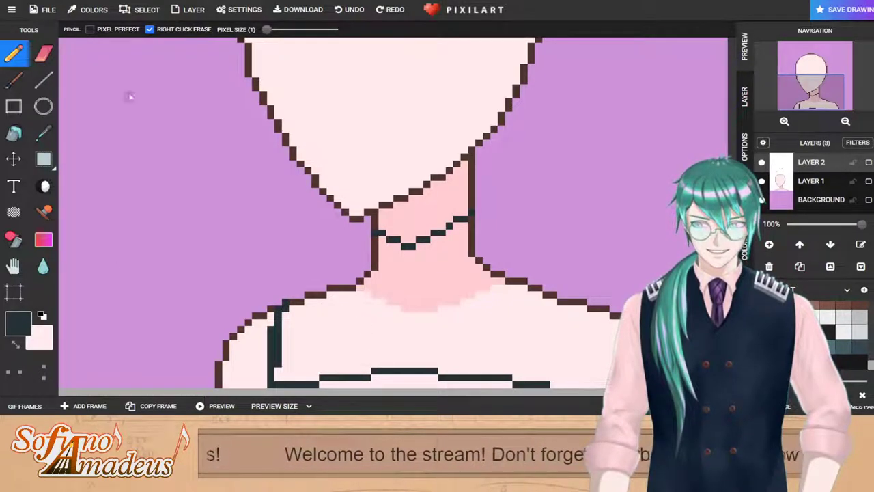
click(43, 53)
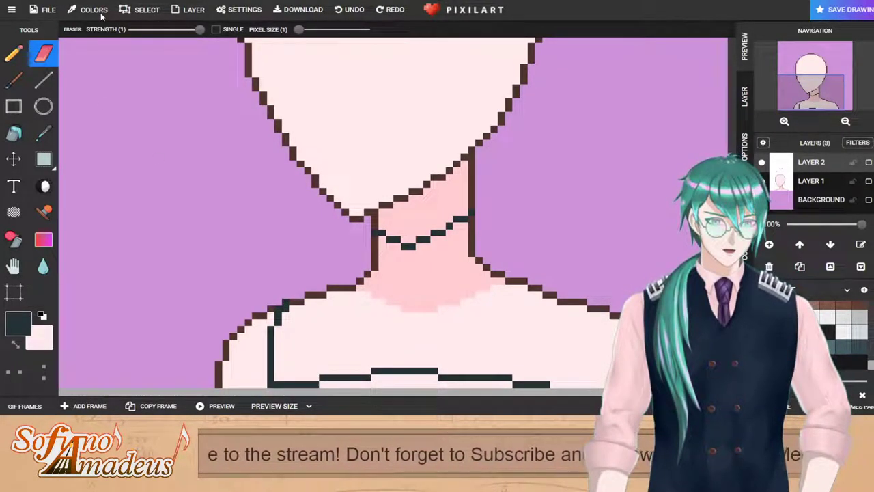
click(14, 53)
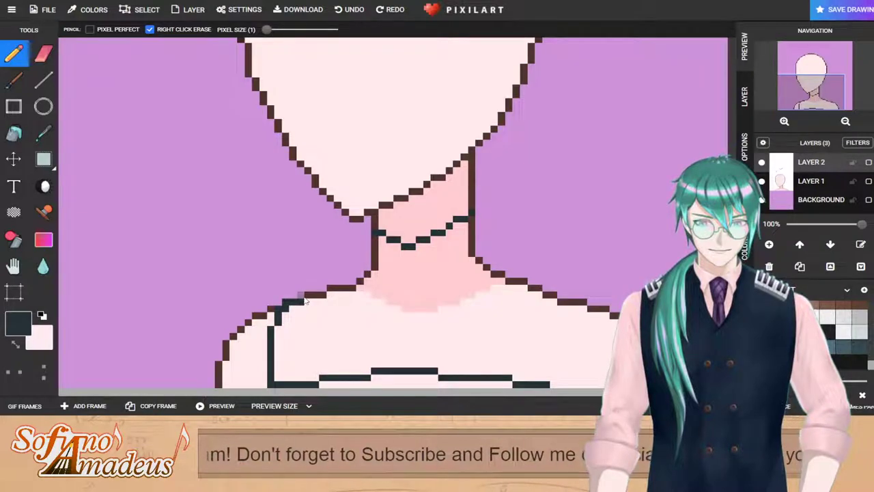
drag(308, 296, 325, 294)
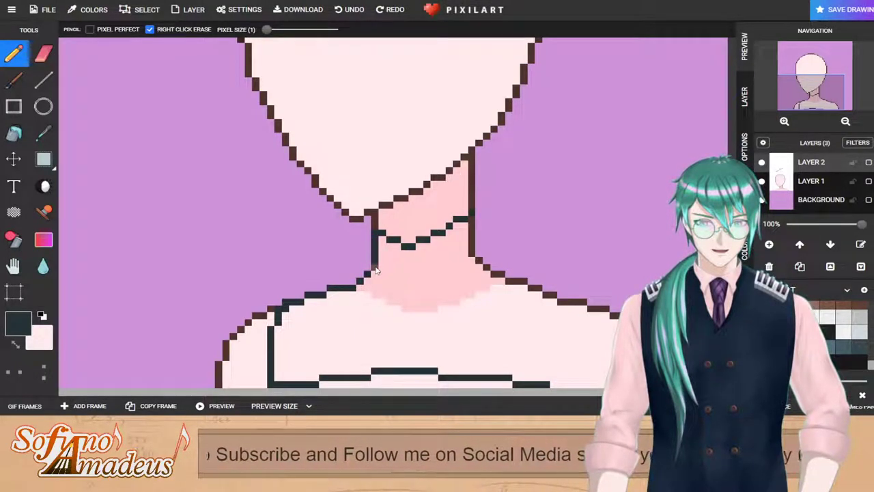
Step: Draw the right armhole line in dark slate, undo the slanted version, and redraw it farther out, curving down to the lower canvas edge
mouse_move(596, 314)
mouse_down()
mouse_move(566, 334)
mouse_move(549, 384)
mouse_up()
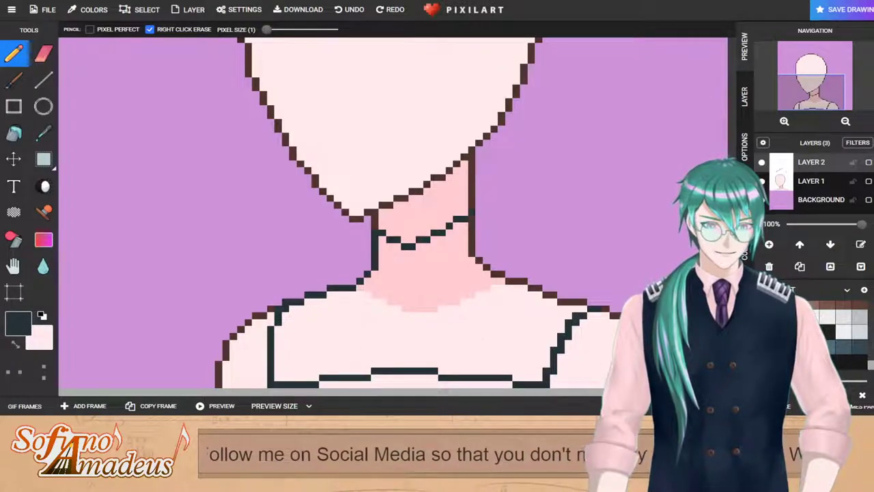
key(ctrl+z)
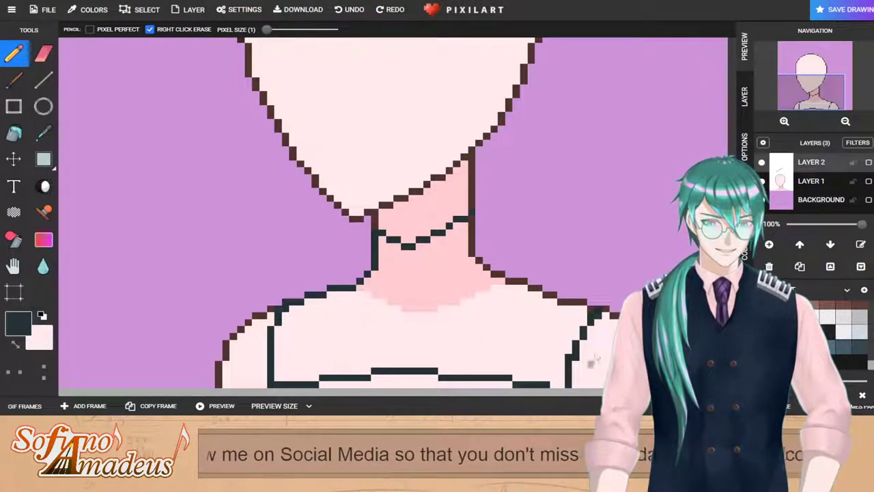
mouse_move(585, 320)
mouse_down()
mouse_move(569, 353)
mouse_move(569, 386)
mouse_up()
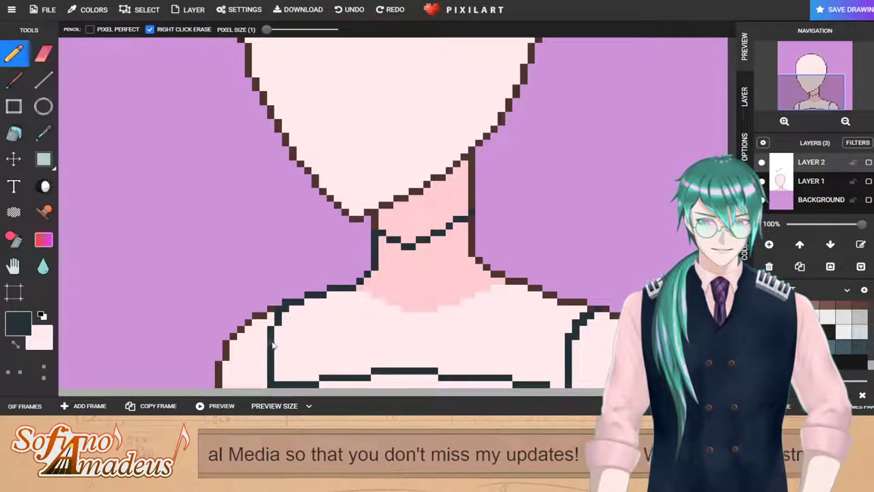
Step: Reshape the left armhole line by redrawing its lower part farther outward in steps and erasing the old pixels
drag(264, 354, 266, 374)
key(ctrl+z)
drag(265, 342, 266, 388)
click(43, 53)
drag(273, 340, 271, 386)
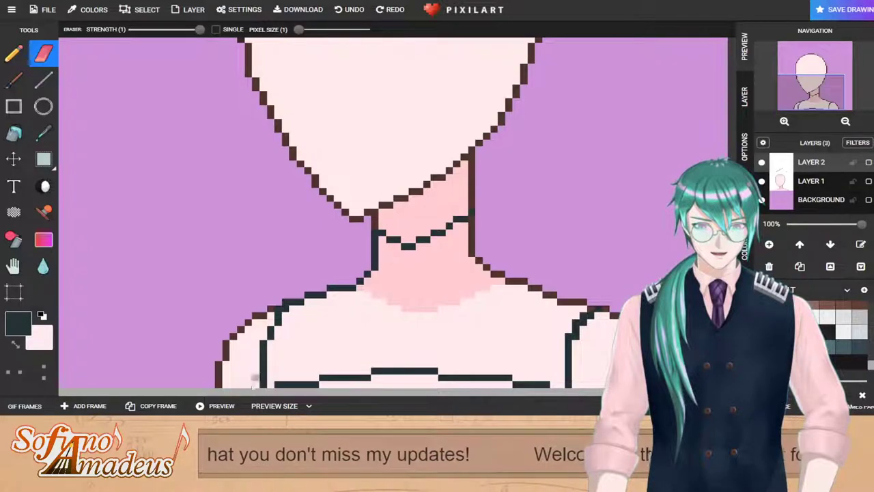
click(14, 54)
mouse_move(259, 366)
mouse_down()
mouse_move(258, 388)
mouse_move(263, 380)
mouse_up()
click(43, 53)
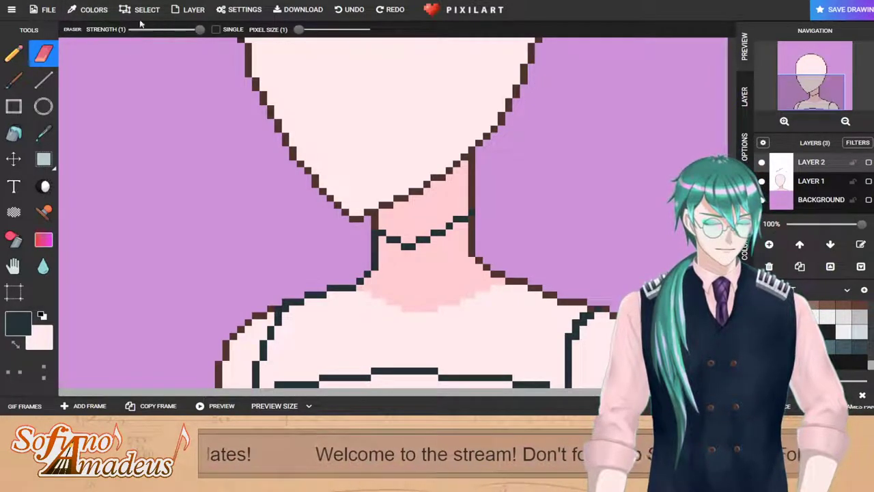
Step: Trace the right side of the neck and right shoulder outline in dark slate, removing stray pixels near the armhole
click(17, 60)
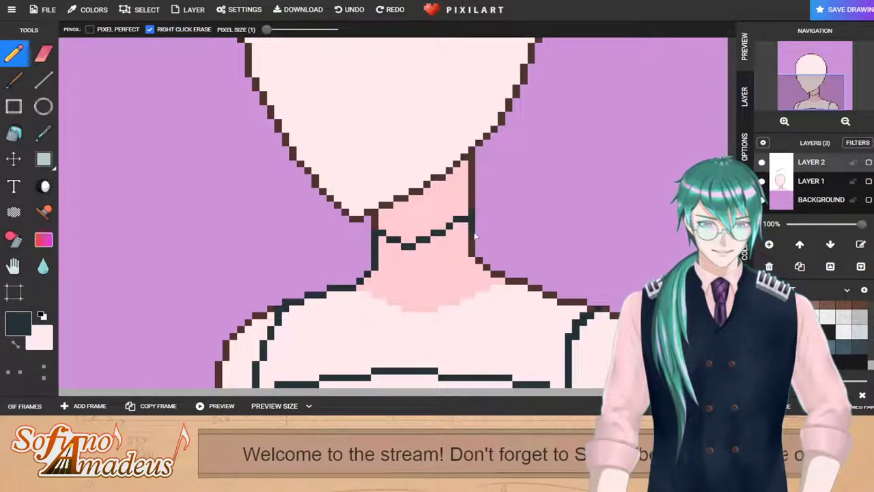
click(483, 267)
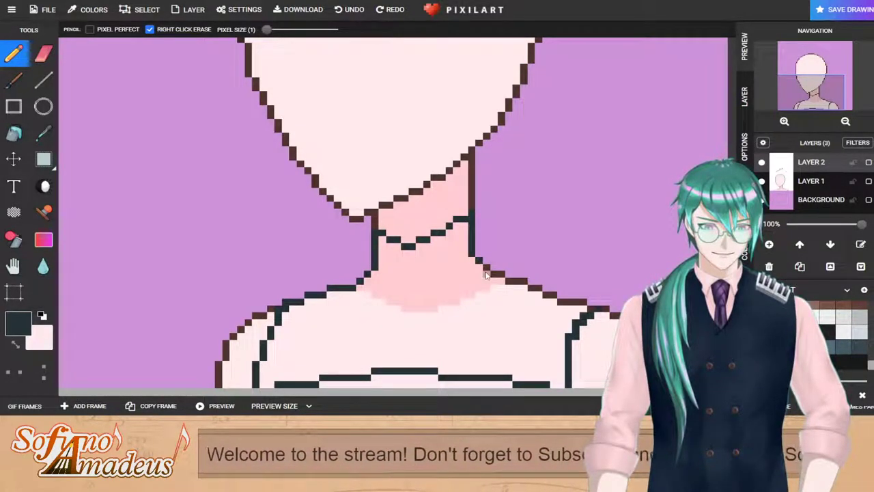
click(43, 54)
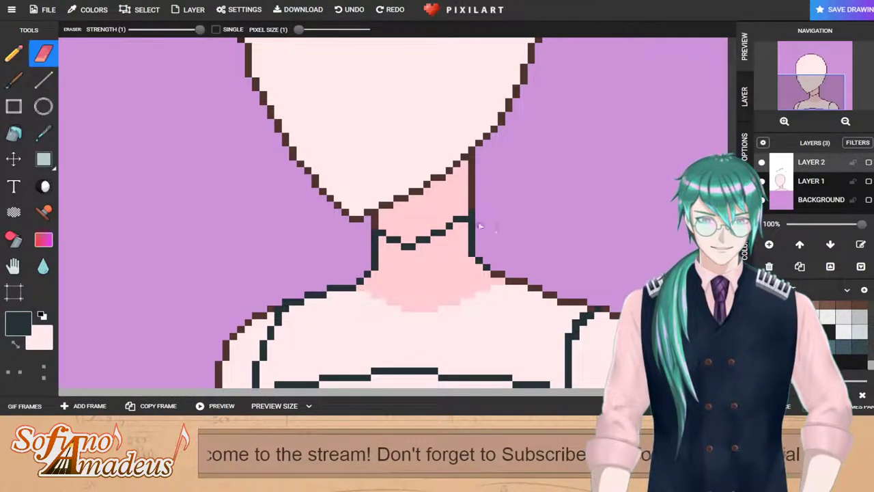
click(14, 54)
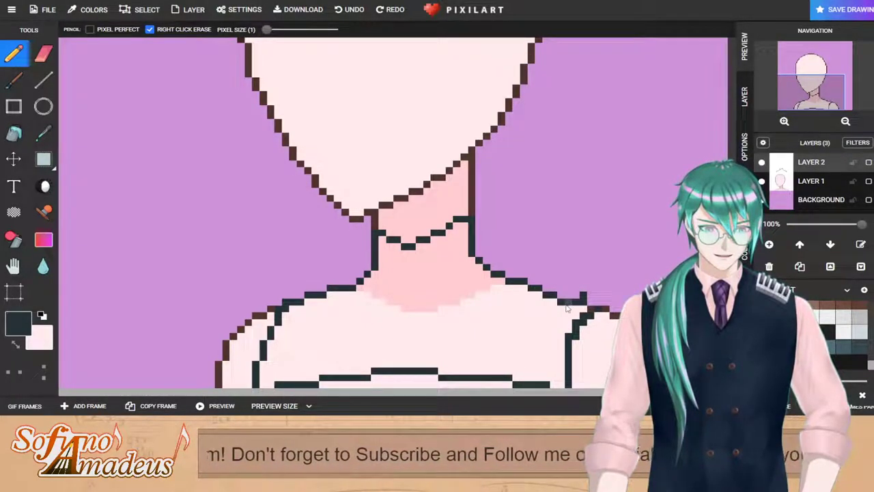
key(ctrl+z)
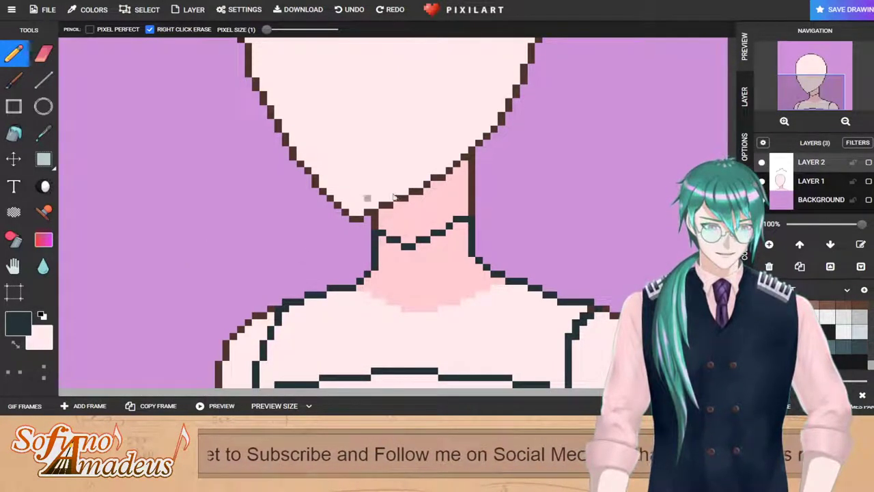
Step: Fill the high-collar top inside its dark slate outline with near-black
click(827, 333)
click(14, 133)
click(426, 322)
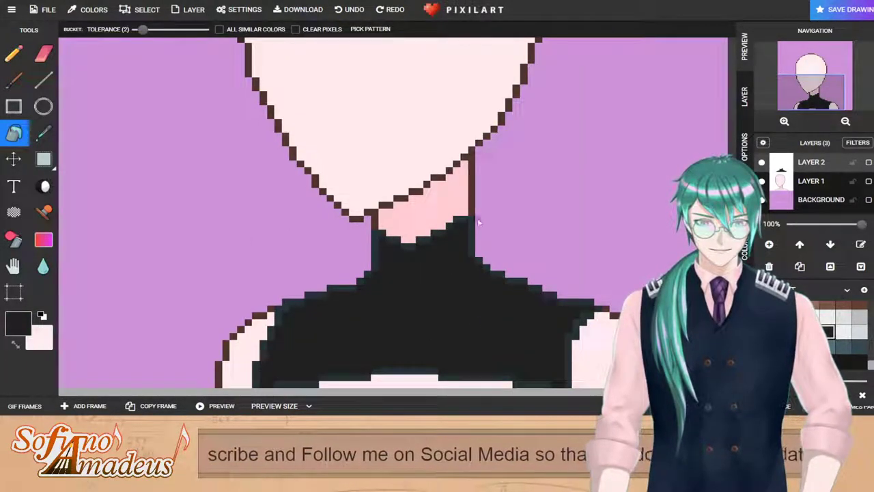
scroll(478, 222, down, 3)
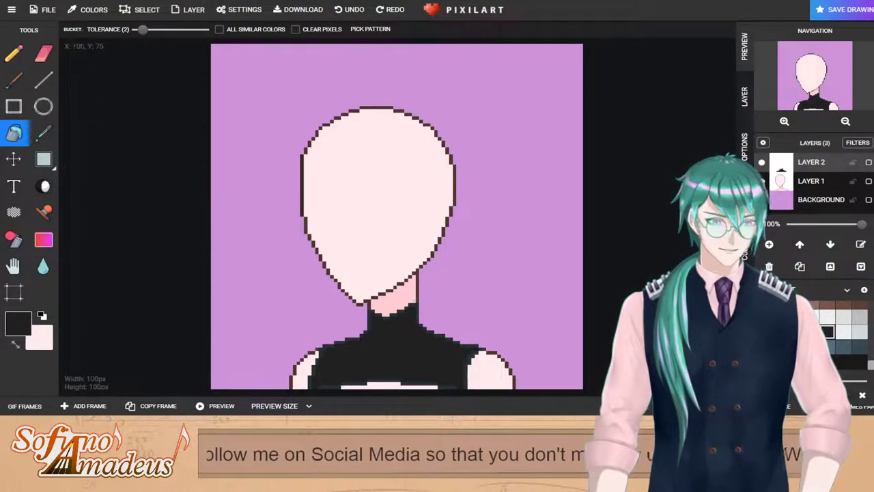
click(43, 133)
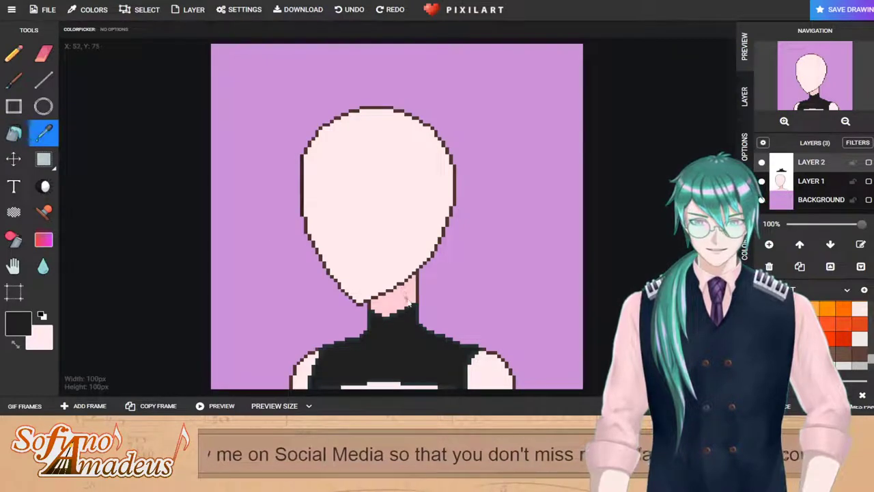
click(408, 299)
click(14, 53)
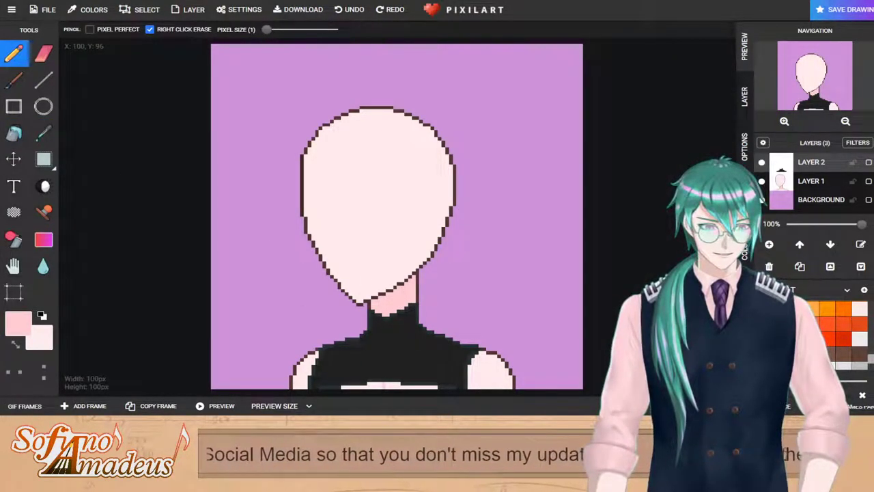
click(794, 324)
drag(386, 382, 386, 388)
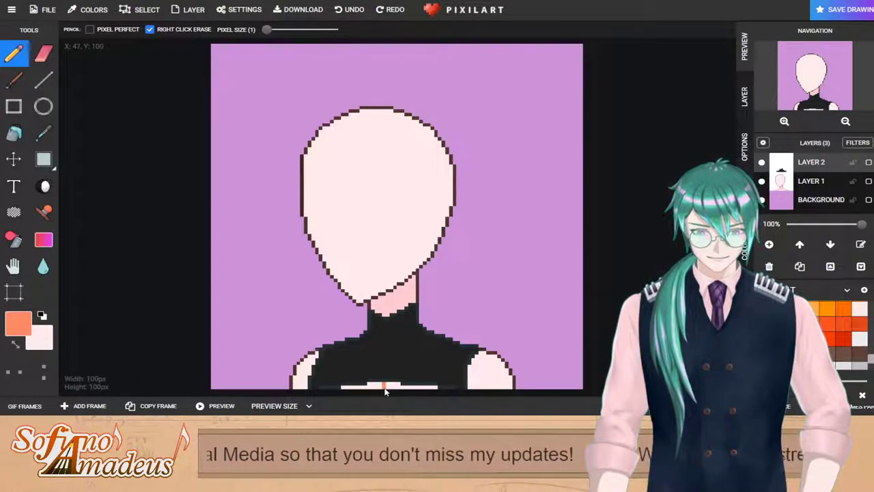
scroll(388, 386, up, 2)
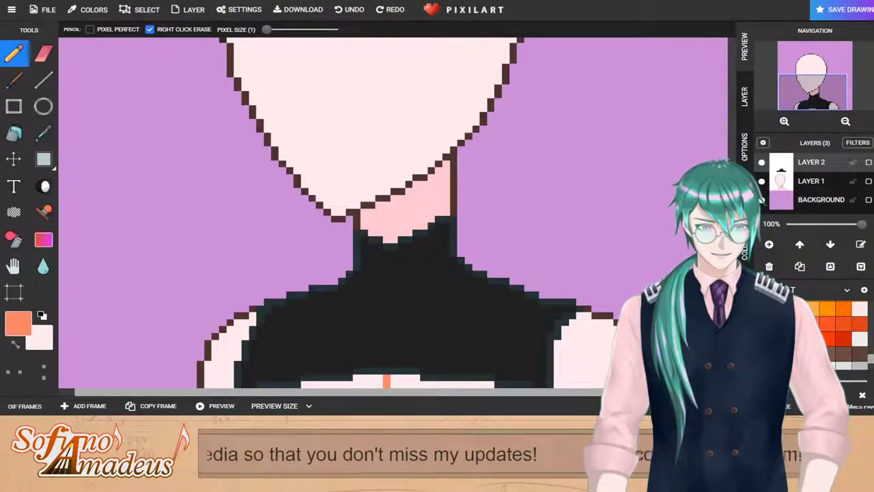
key(ctrl+z)
Step: On Layer 1, draw a small light-orange inverted T in the skin gap below the top, restoring the corner pixels to skin colour
click(816, 181)
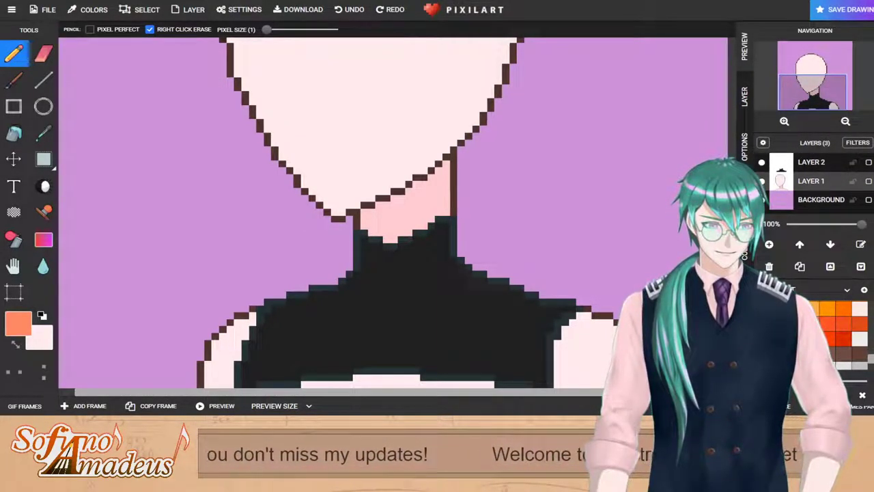
click(384, 381)
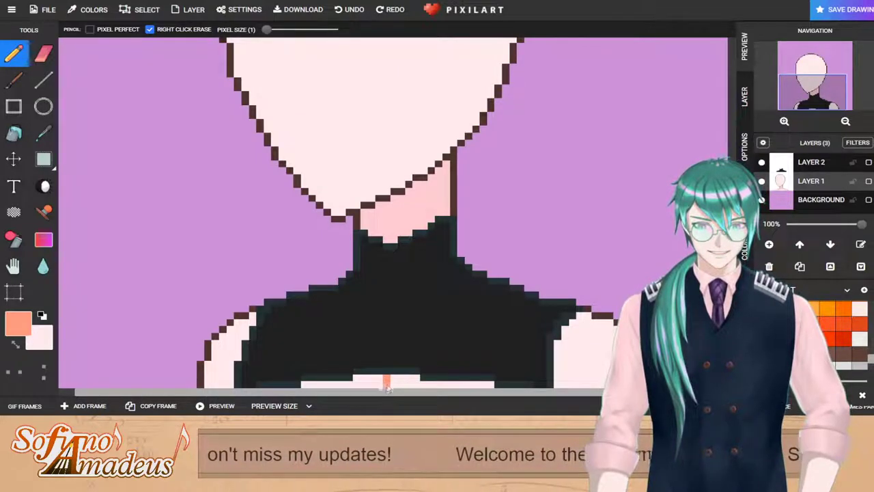
click(380, 382)
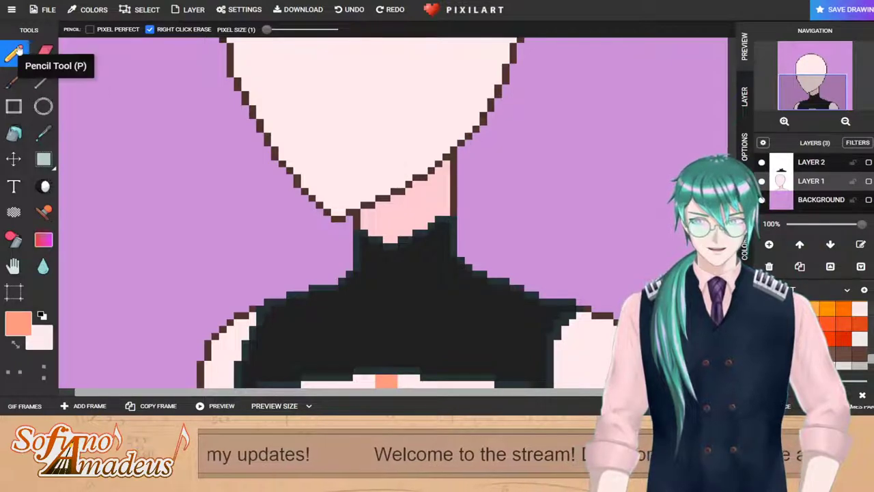
click(16, 339)
click(43, 133)
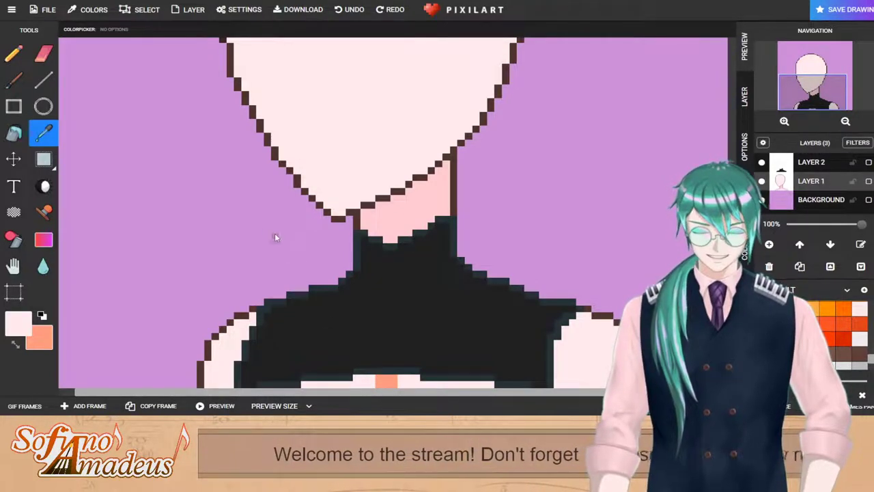
click(14, 53)
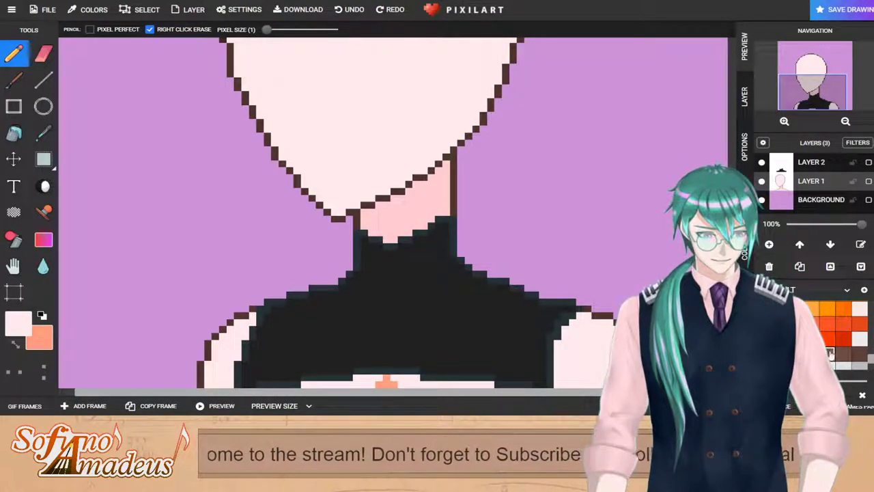
Step: Add a brown pixel at the centre of the chest mark and pale peach pixels on both sides of it
click(830, 353)
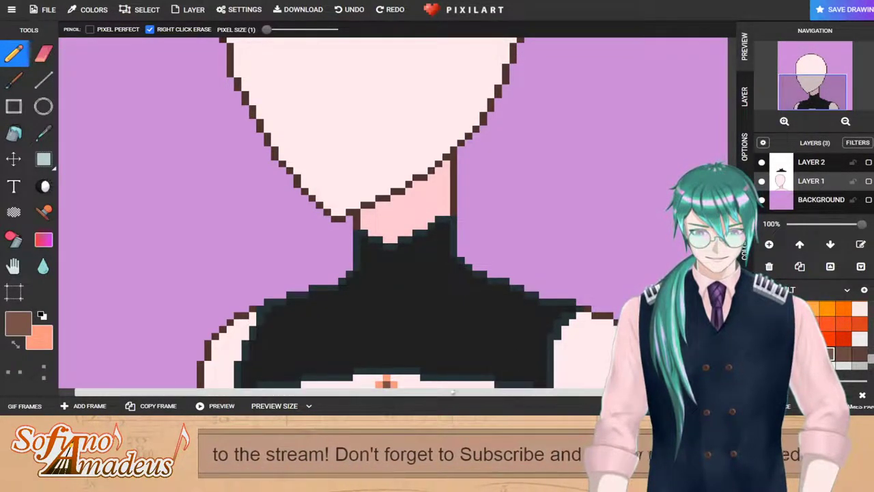
click(778, 323)
click(372, 384)
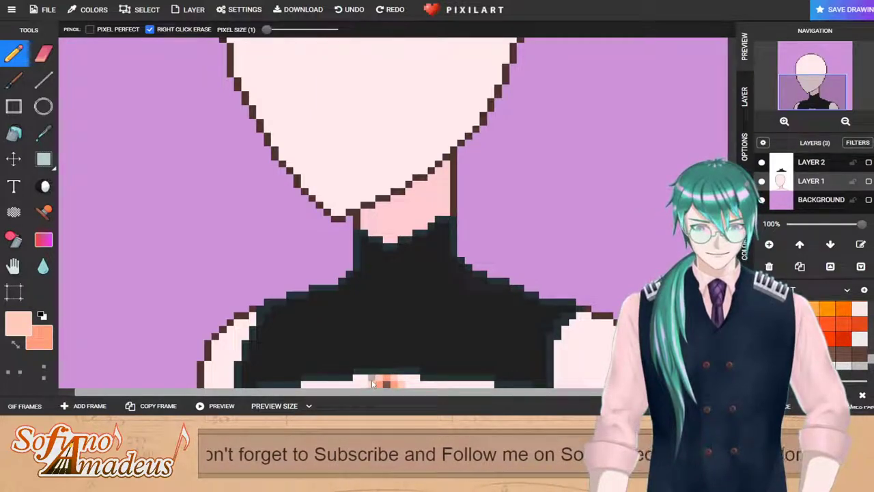
scroll(402, 353, down, 2)
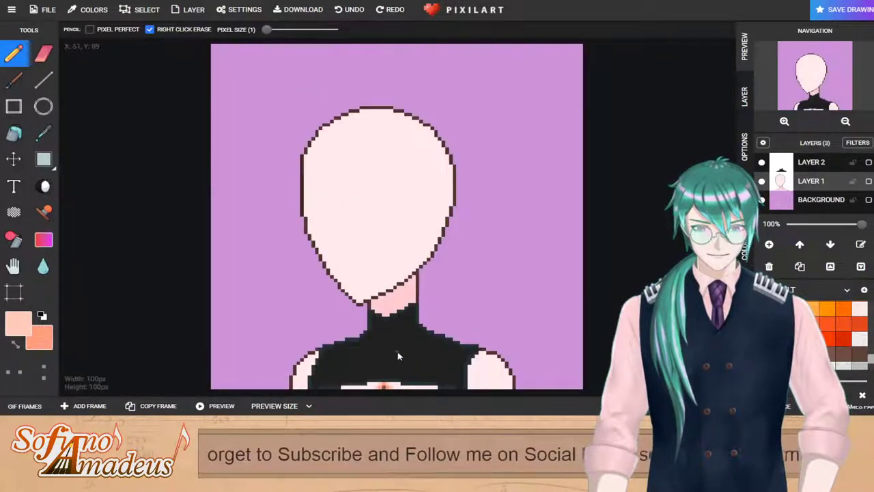
Step: Soften the chest mark with more light-orange pixels and a grey-brown centre
scroll(386, 375, up, 2)
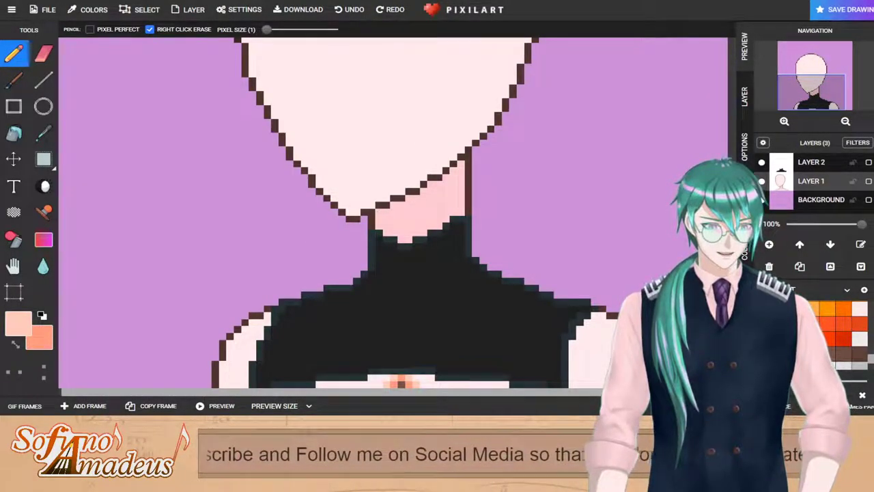
click(793, 338)
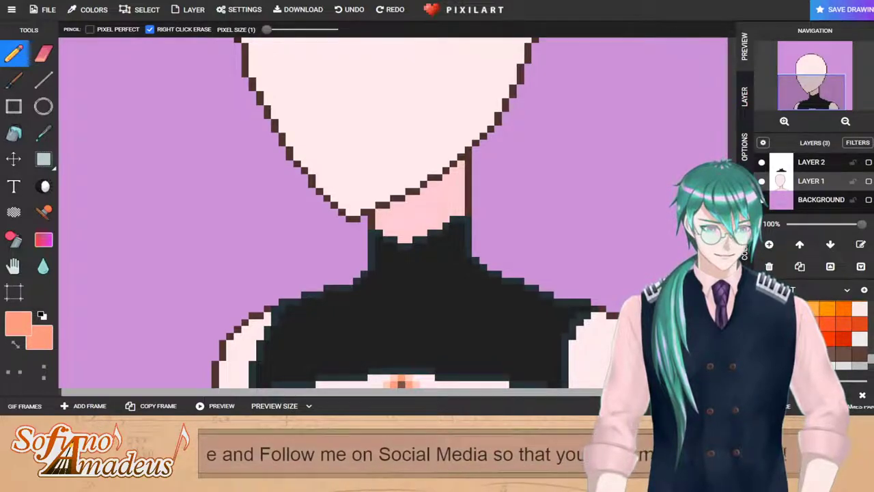
click(811, 353)
scroll(499, 337, down, 2)
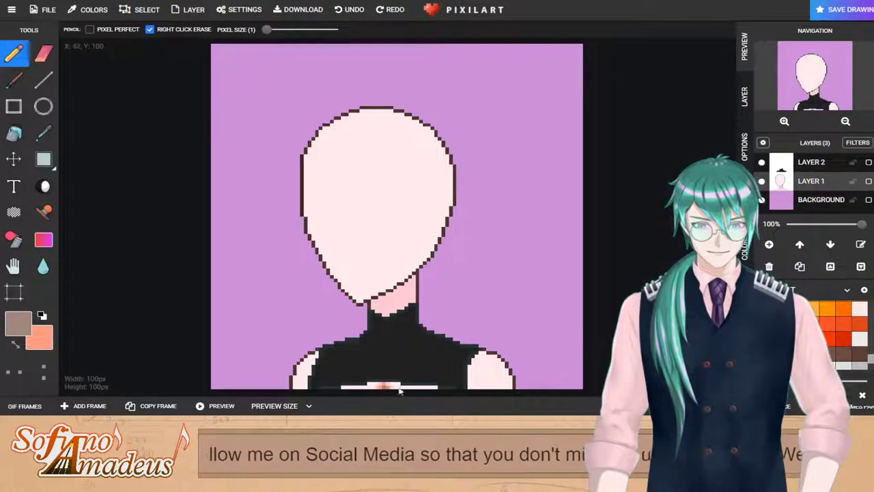
scroll(364, 369, up, 2)
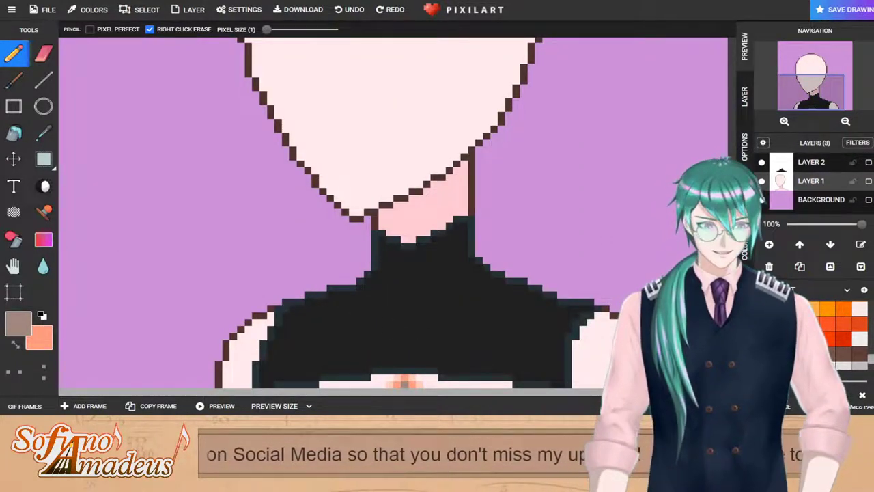
Step: Shade the skin in pale peach below the top's lower edge and along both armholes, widening the shadow on the left shoulder
click(762, 324)
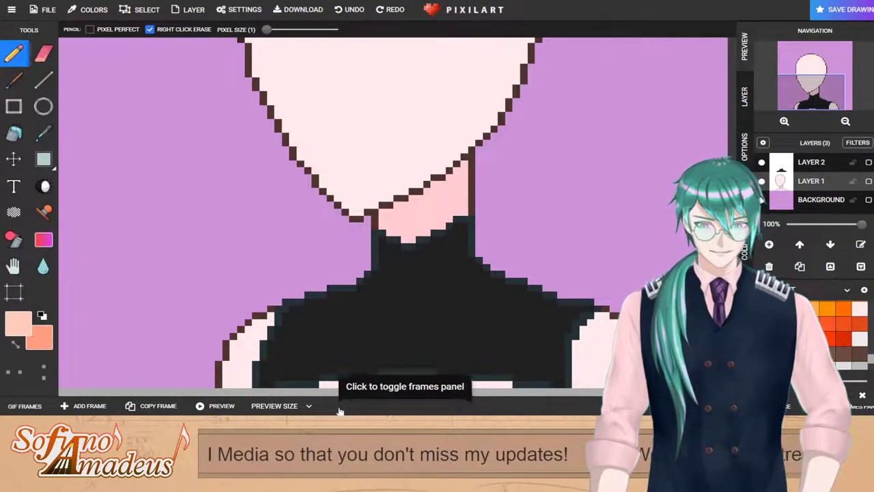
drag(324, 384, 439, 386)
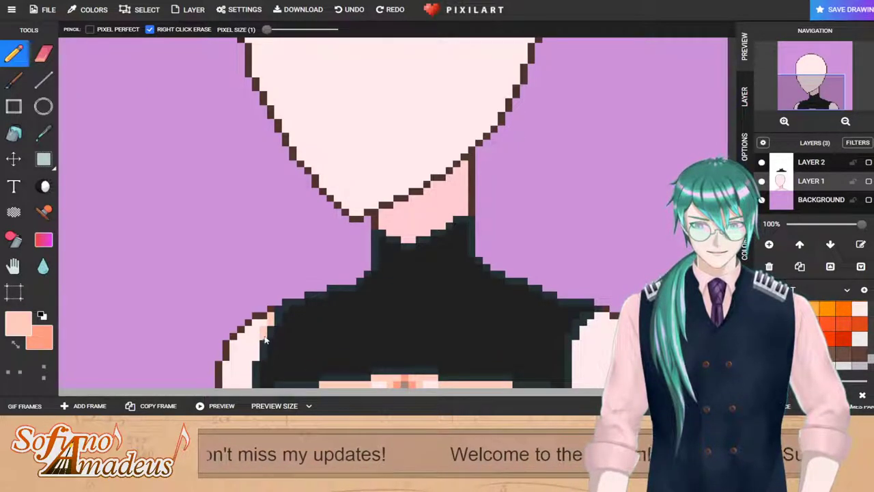
drag(257, 350, 257, 343)
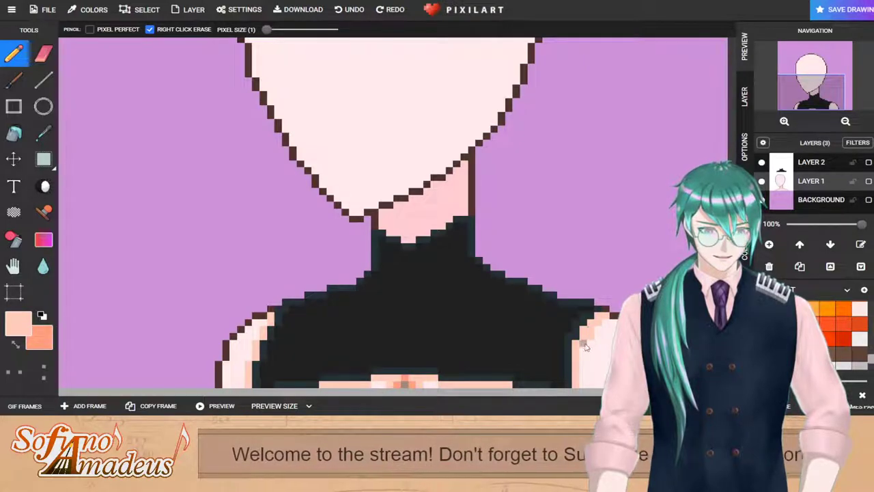
scroll(580, 384, down, 3)
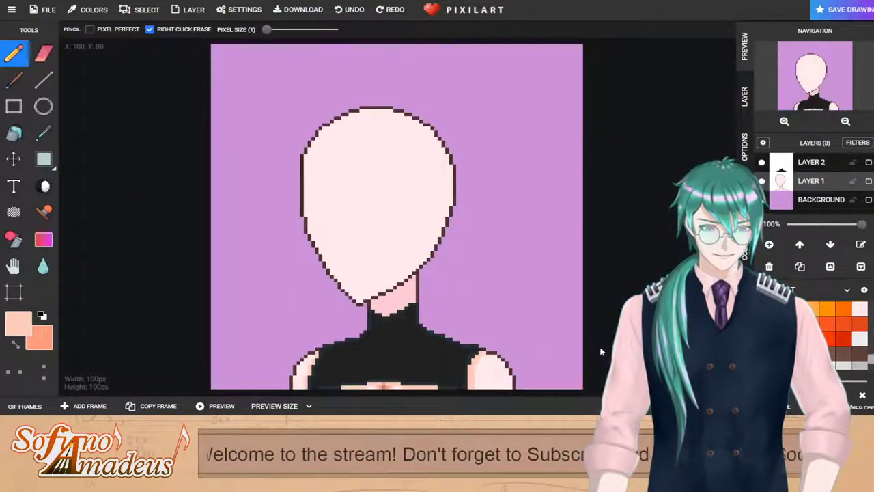
scroll(501, 386, up, 2)
scroll(531, 369, down, 2)
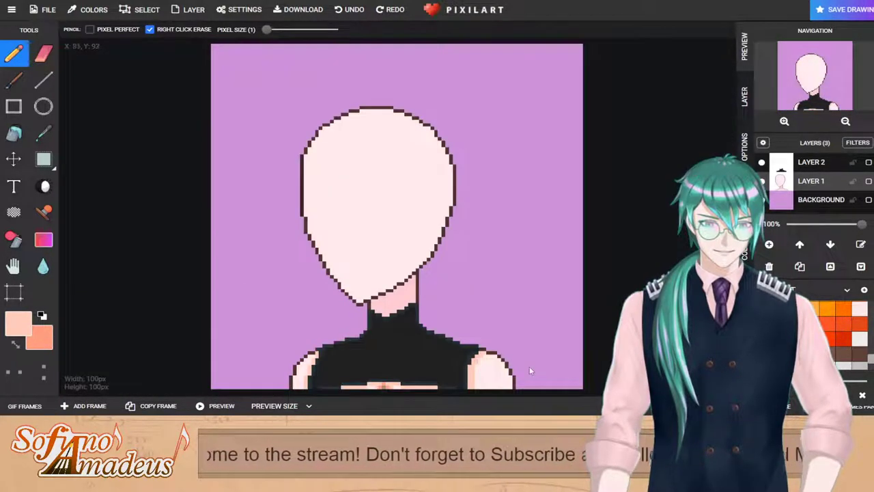
scroll(286, 379, up, 2)
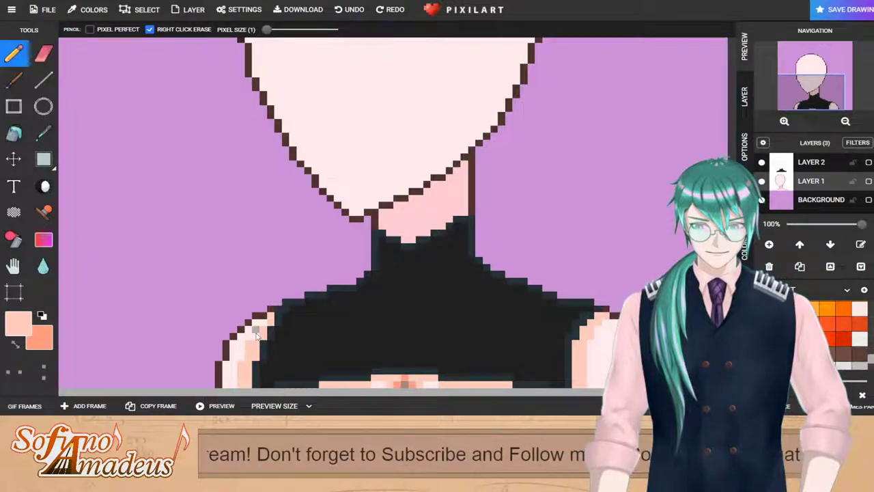
scroll(330, 336, down, 3)
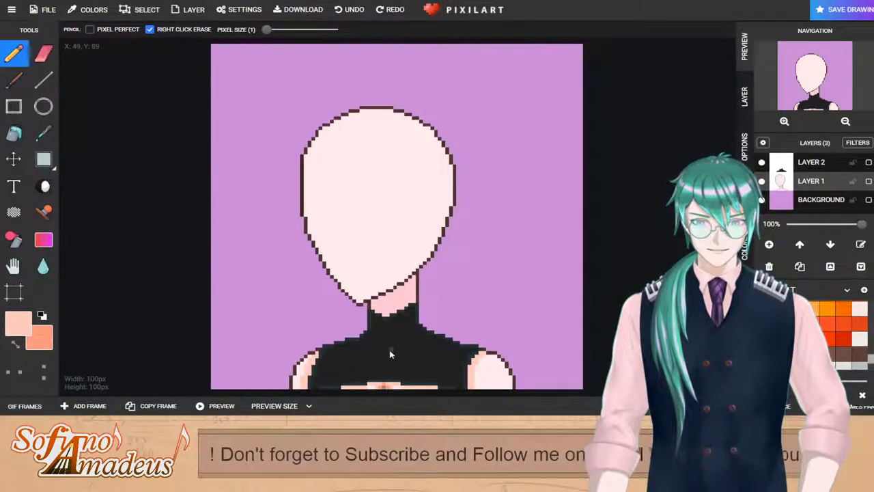
Step: Add white highlight pixels to the skin of both shoulders
click(857, 317)
scroll(369, 376, up, 3)
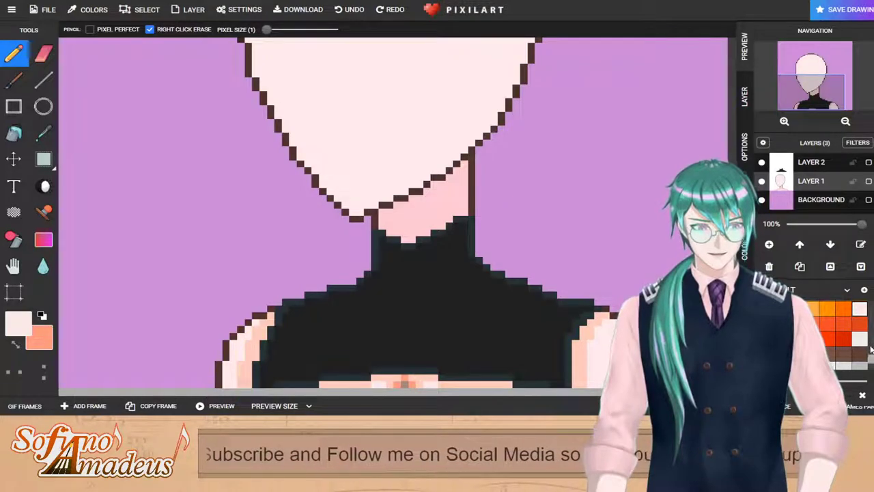
scroll(811, 339, down, 1)
click(796, 348)
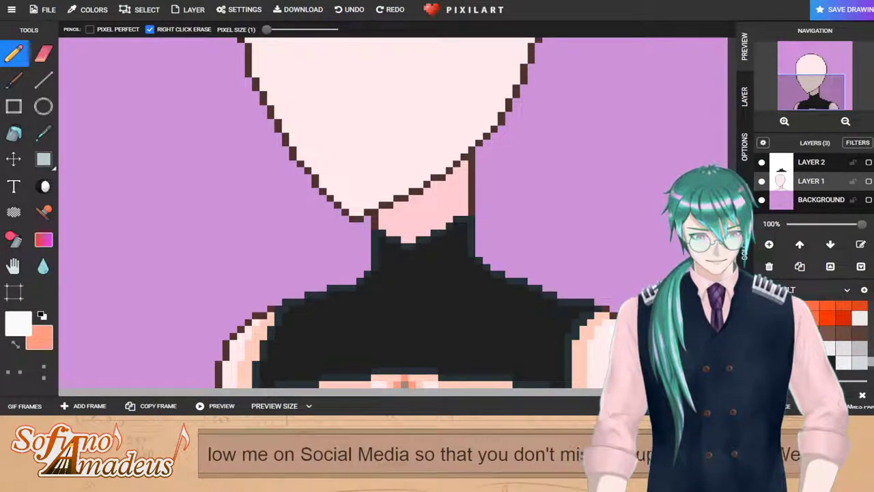
scroll(260, 367, down, 4)
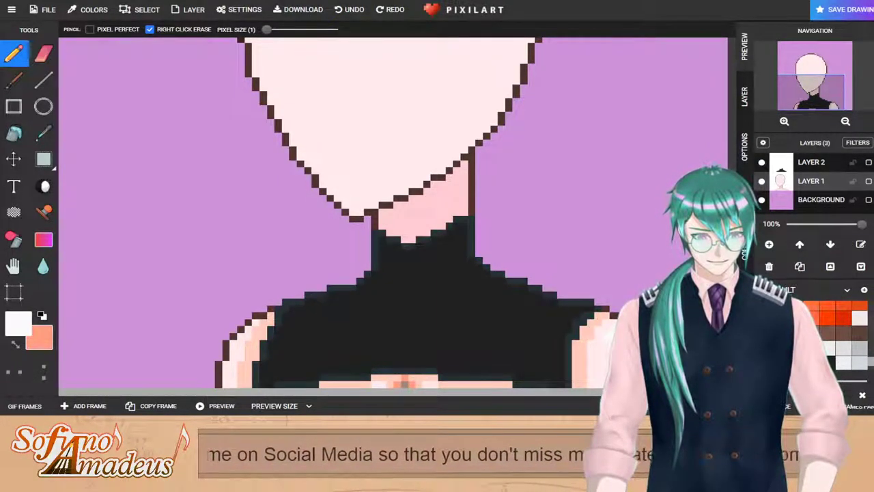
scroll(260, 367, up, 2)
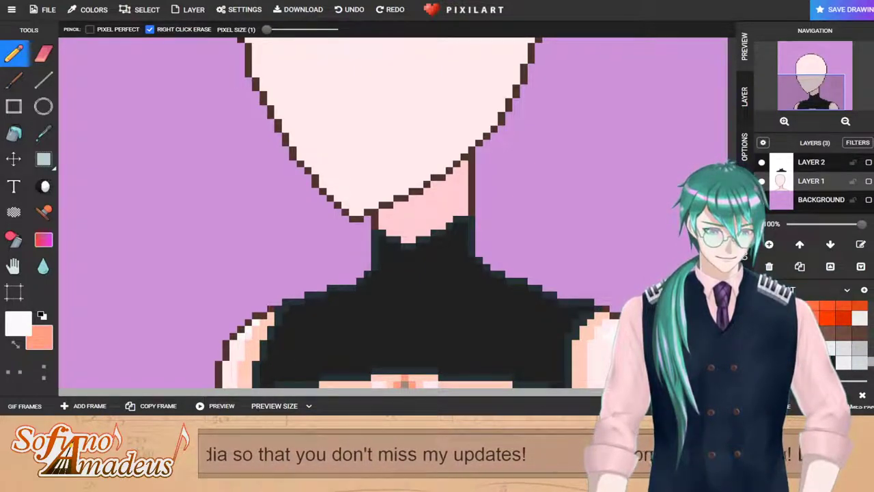
scroll(597, 347, down, 2)
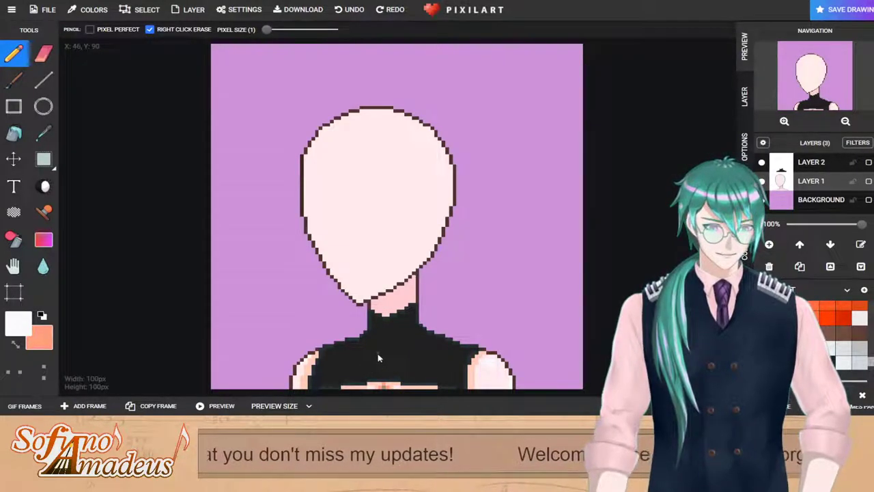
Step: Make Layer 2 active and choose black as the drawing colour for the top's shading
scroll(371, 358, up, 2)
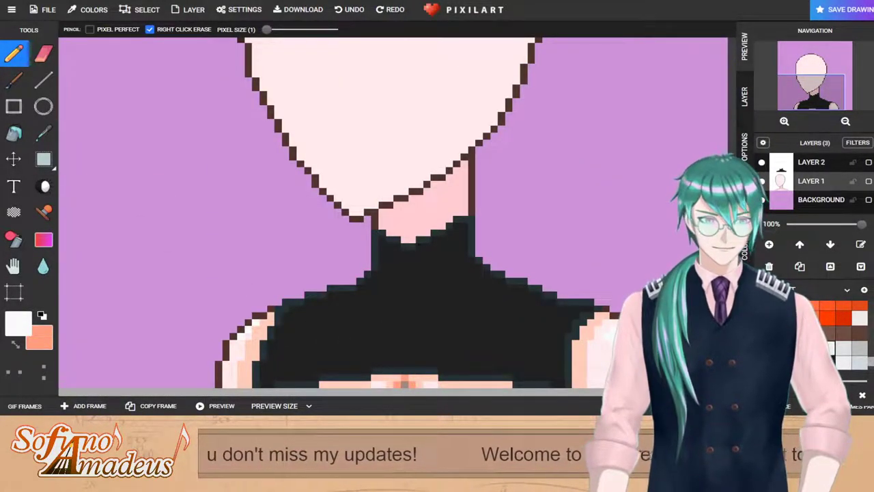
click(808, 363)
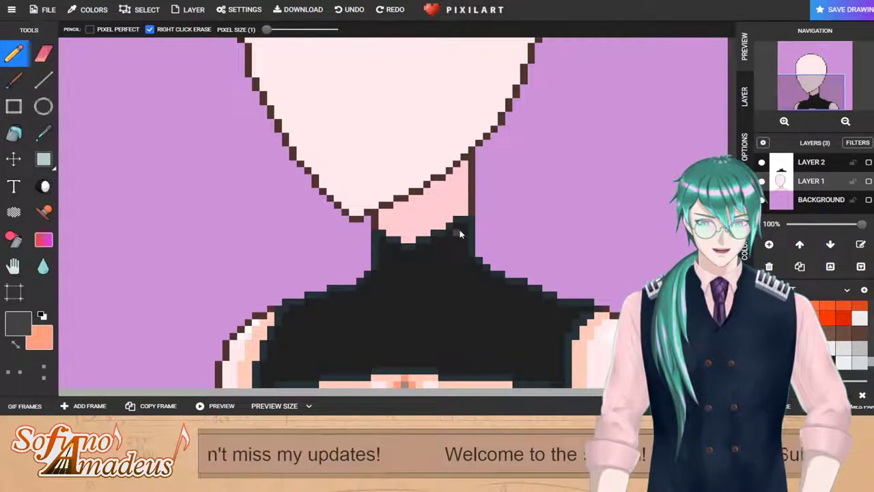
click(812, 164)
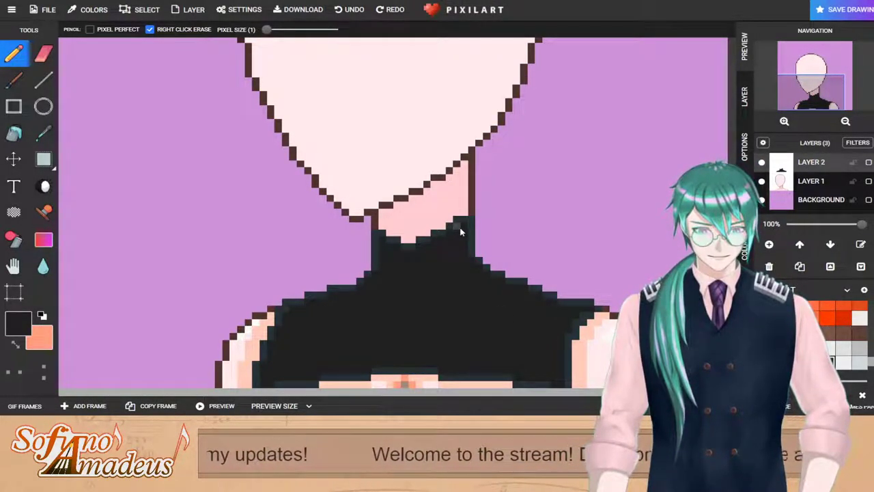
click(813, 181)
click(811, 163)
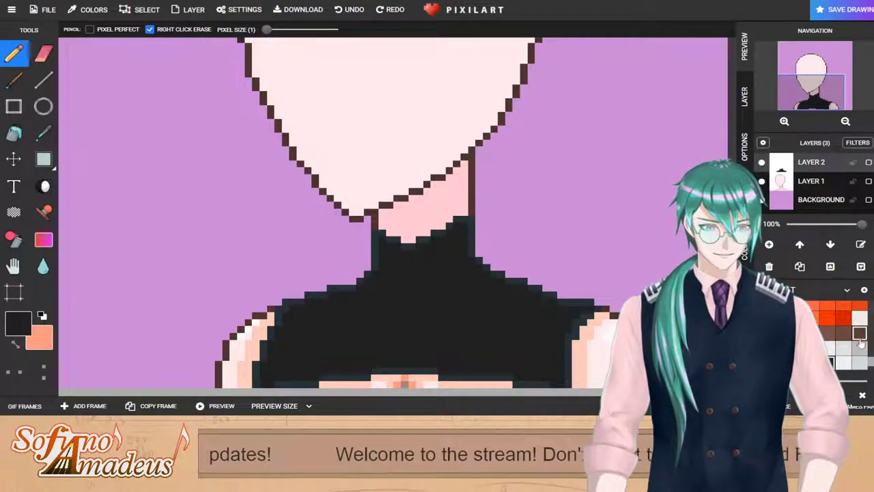
drag(870, 359, 870, 302)
click(762, 308)
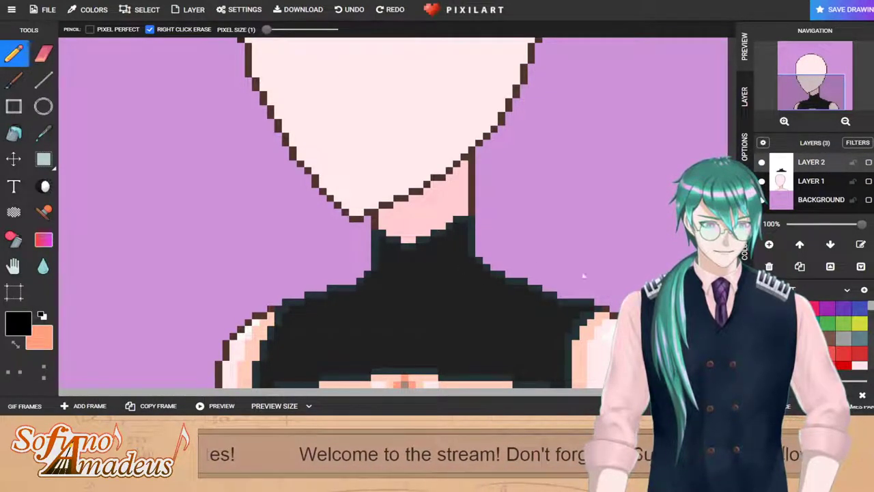
drag(463, 231, 465, 253)
drag(384, 239, 379, 268)
key(ctrl+z)
key(ctrl+z)
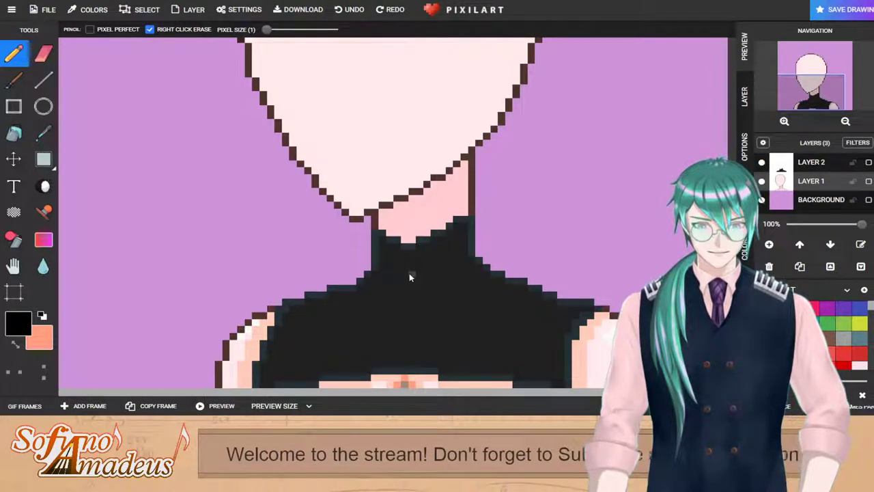
Step: Shade the top in black on Layer 2, just inside both collar sides and along both shoulder edges
click(813, 163)
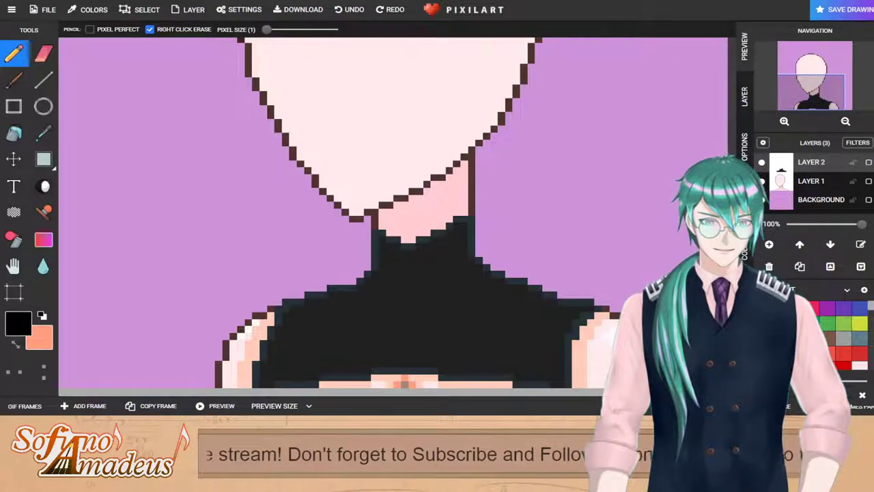
scroll(451, 239, down, 2)
scroll(430, 348, up, 2)
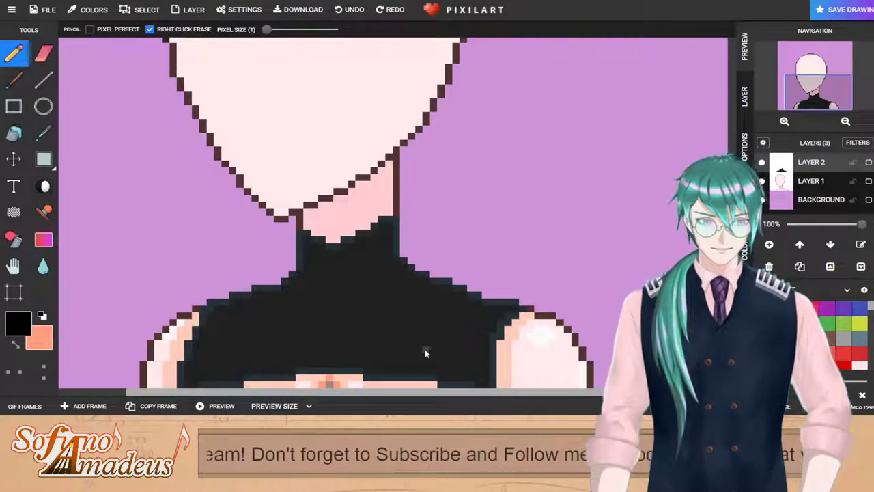
drag(386, 229, 388, 256)
drag(306, 235, 305, 264)
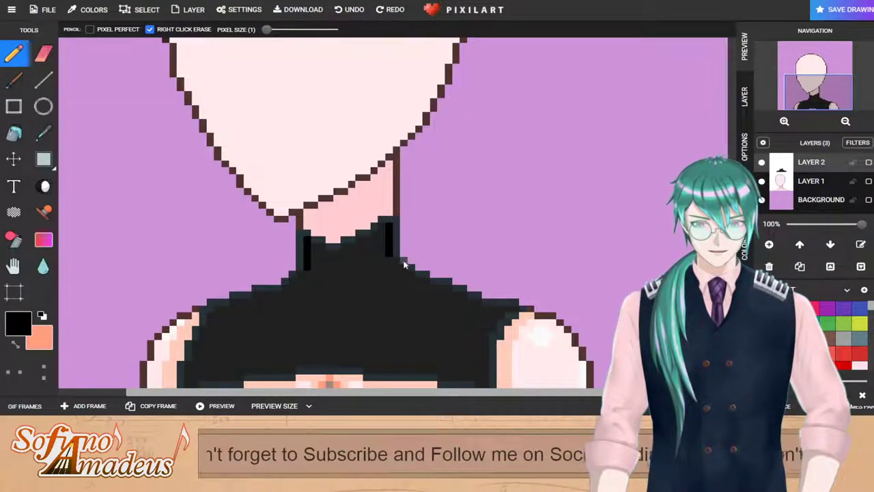
drag(405, 269, 498, 313)
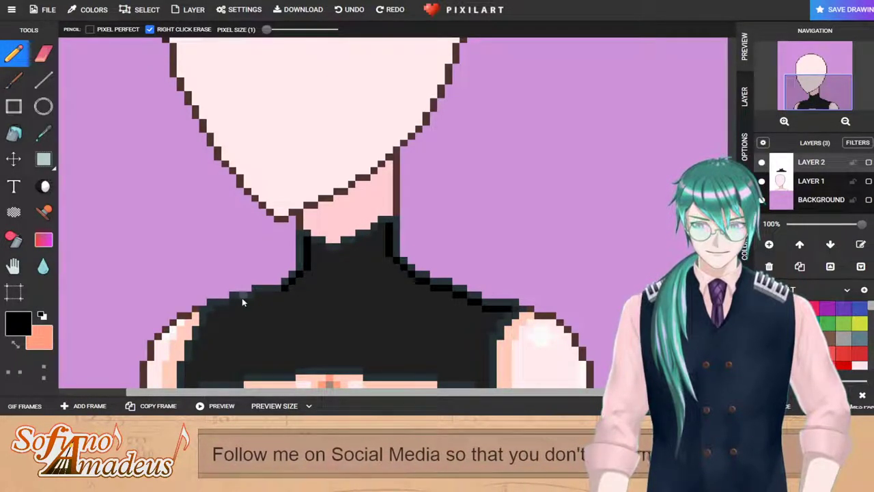
mouse_move(254, 296)
mouse_down()
mouse_move(276, 296)
mouse_move(245, 304)
mouse_up()
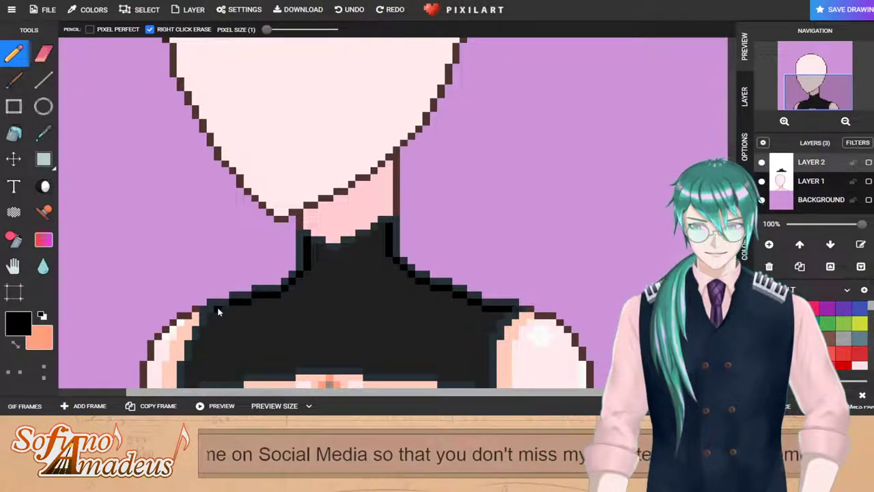
scroll(225, 312, down, 2)
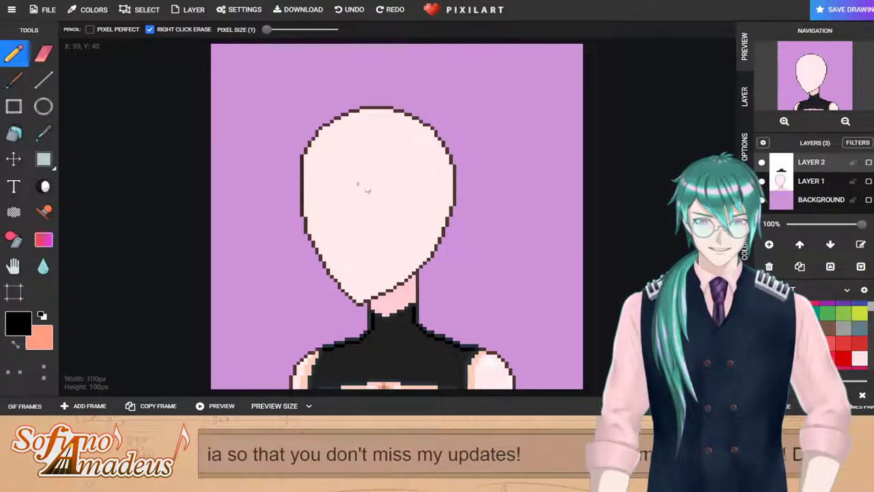
Step: Select the head on Layer 1 with the Lasso and move it down about 3 px
click(806, 183)
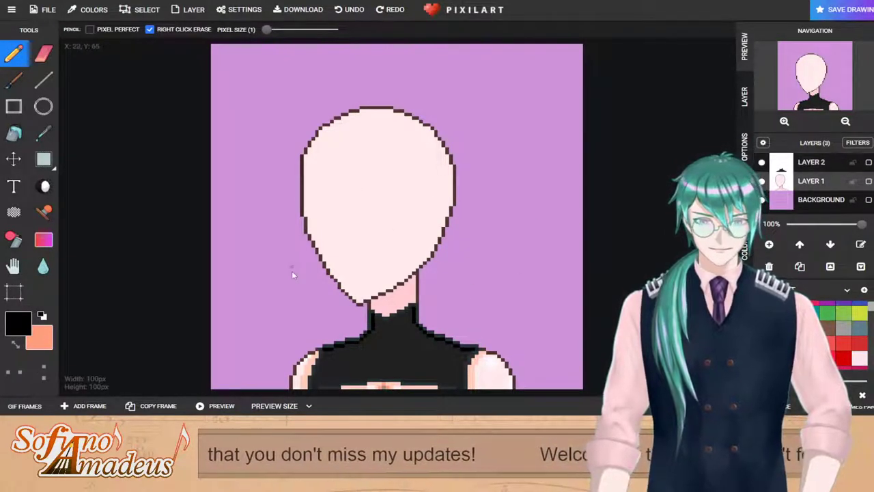
click(43, 159)
drag(255, 68, 276, 103)
click(42, 163)
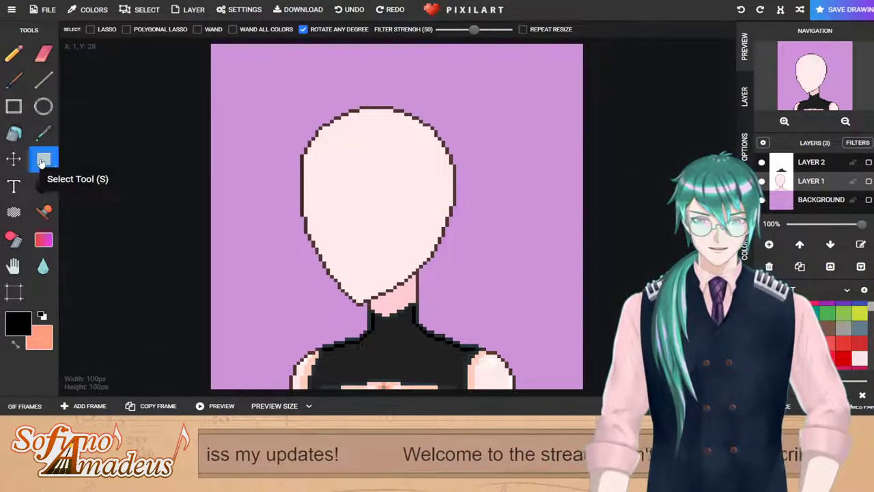
click(43, 160)
click(68, 185)
mouse_move(379, 87)
mouse_down()
mouse_move(282, 112)
mouse_move(257, 215)
mouse_move(284, 289)
mouse_up()
mouse_move(324, 313)
mouse_down()
mouse_move(386, 305)
mouse_move(418, 283)
mouse_move(474, 264)
mouse_move(522, 136)
mouse_move(383, 77)
mouse_up()
drag(387, 212, 388, 221)
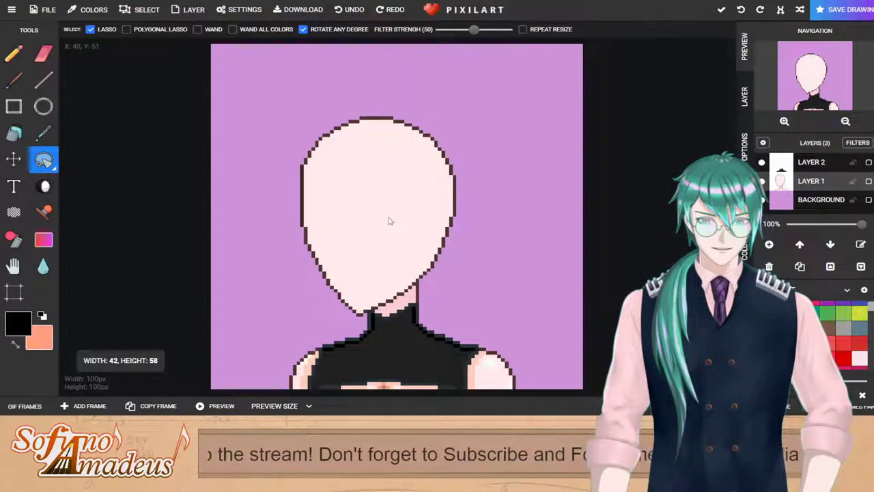
click(389, 221)
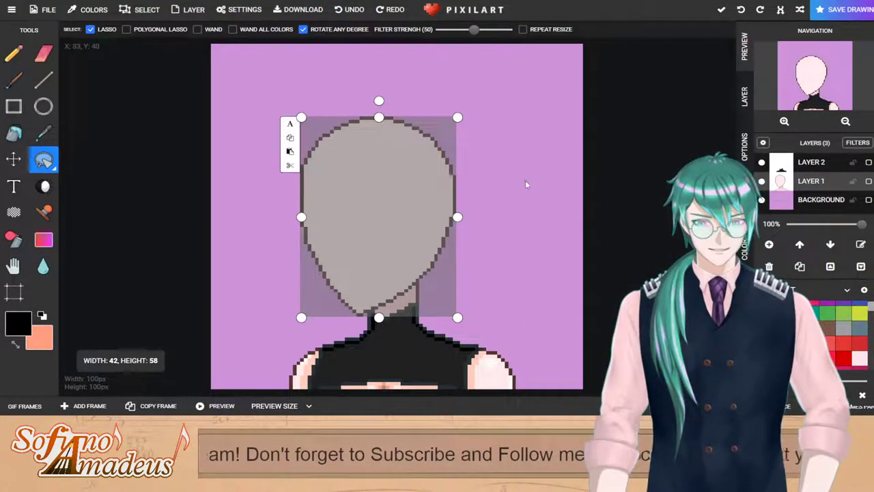
click(646, 168)
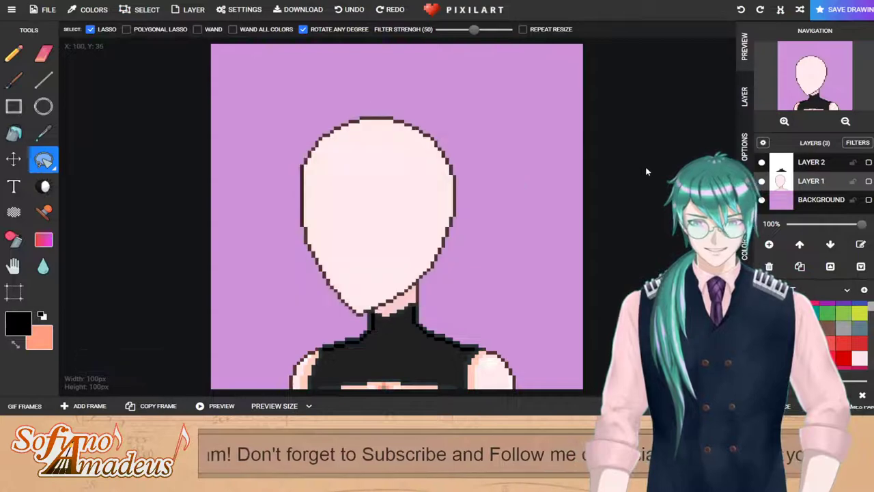
Step: Move the top on Layer 2 and the head and body on Layer 1 about 2 px to the right
click(14, 159)
click(812, 162)
drag(405, 366, 413, 366)
click(810, 182)
key(Right)
key(Right)
key(Right)
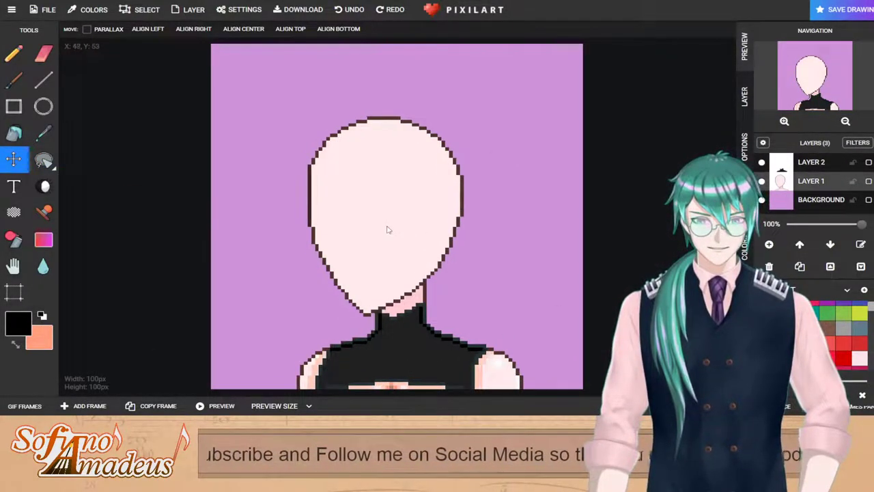
drag(390, 227, 390, 226)
key(Left)
key(Right)
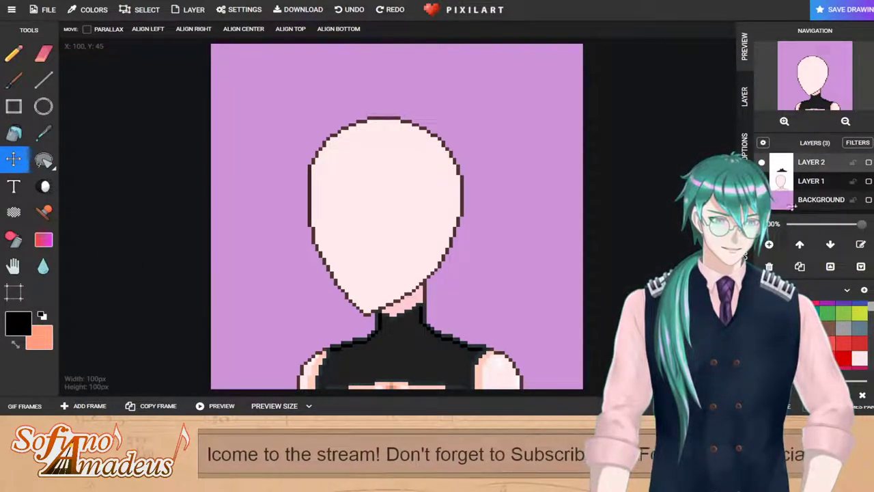
Step: Add a new layer above Layer 2 and set the Pencil colour to dark navy 272d45
click(769, 243)
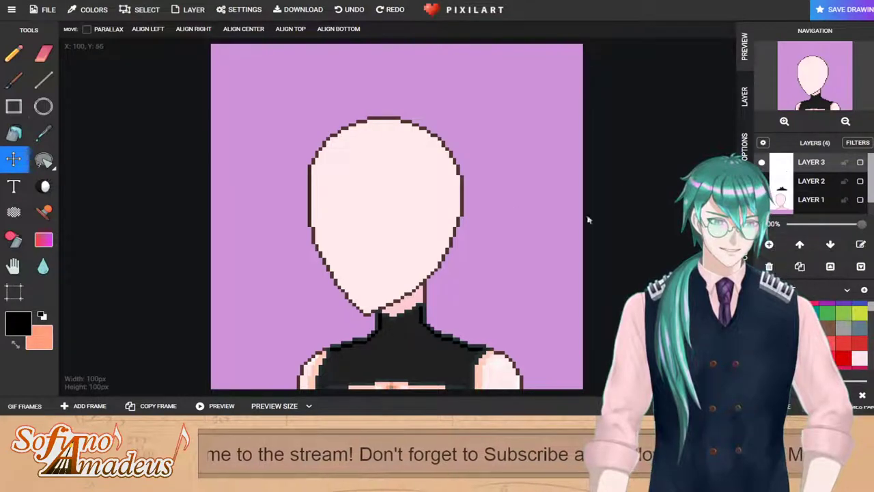
click(14, 55)
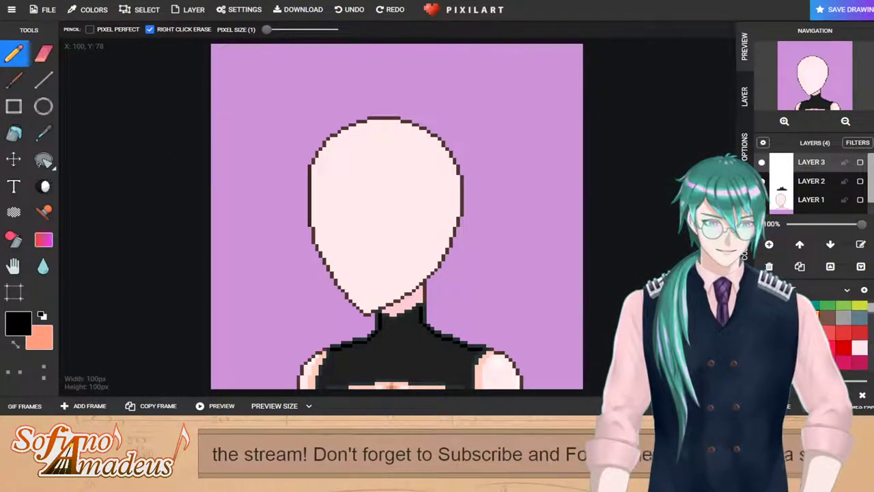
click(828, 318)
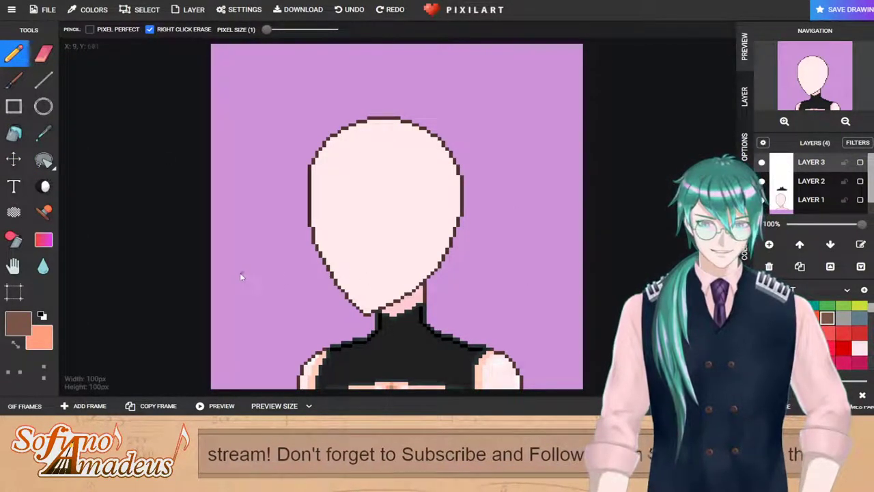
scroll(841, 329, down, 3)
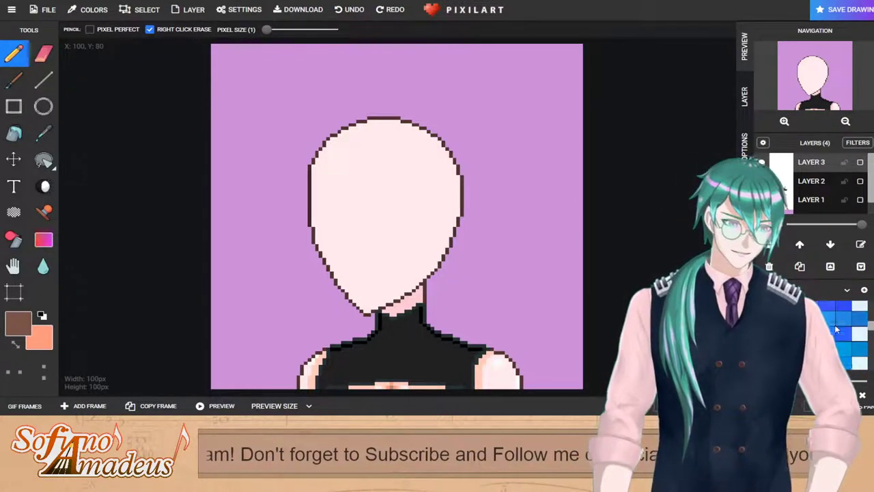
scroll(834, 331, up, 1)
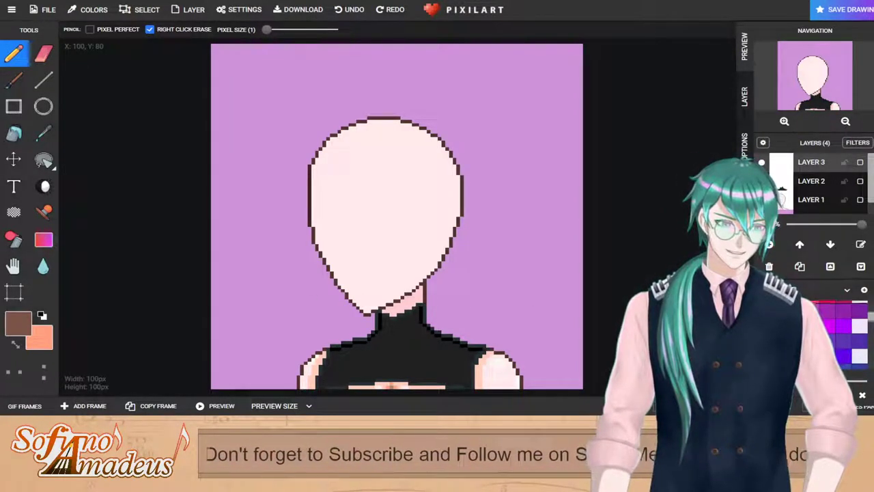
scroll(839, 334, down, 1)
scroll(847, 328, down, 3)
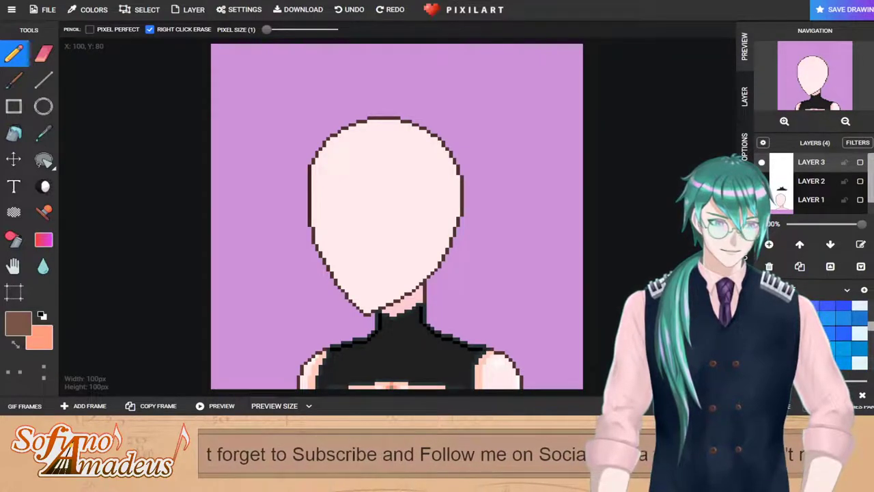
scroll(844, 331, up, 1)
scroll(843, 331, down, 1)
scroll(847, 328, down, 1)
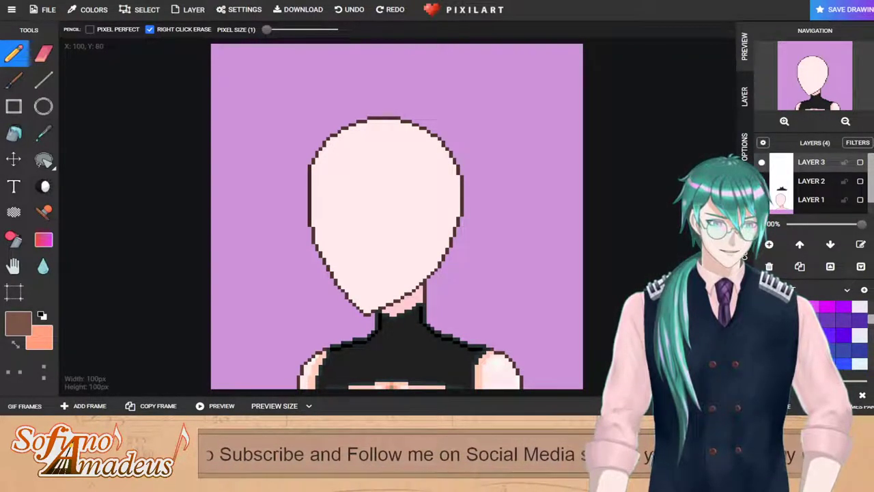
scroll(840, 334, down, 1)
click(779, 355)
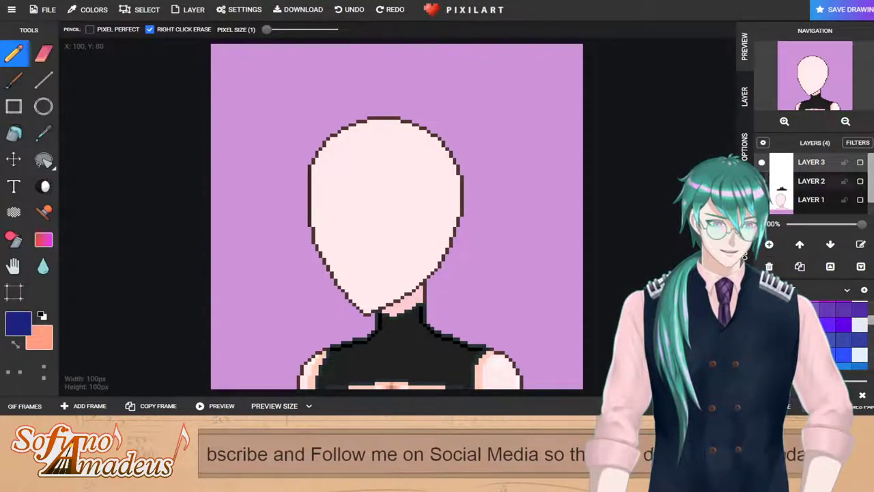
click(744, 244)
click(803, 118)
click(798, 110)
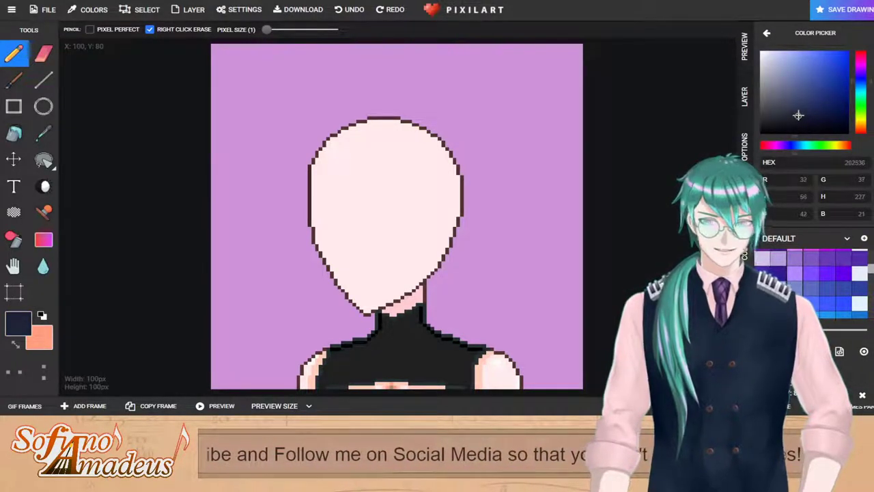
scroll(380, 282, up, 3)
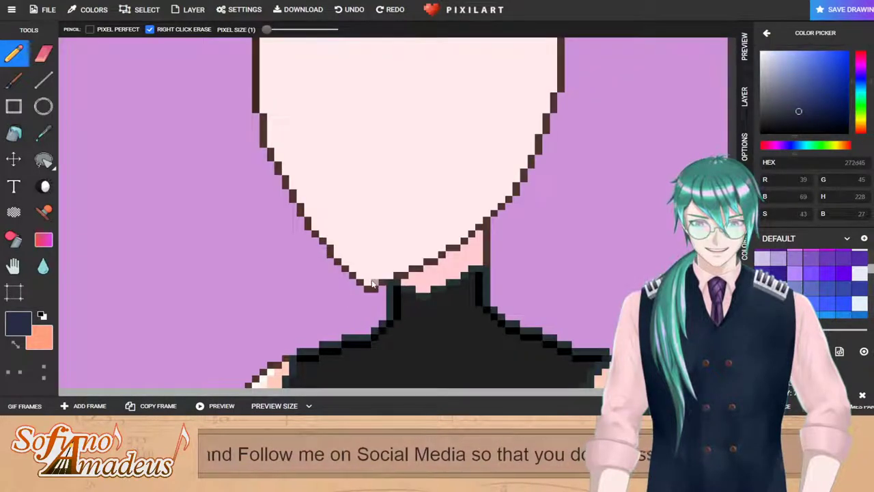
click(745, 97)
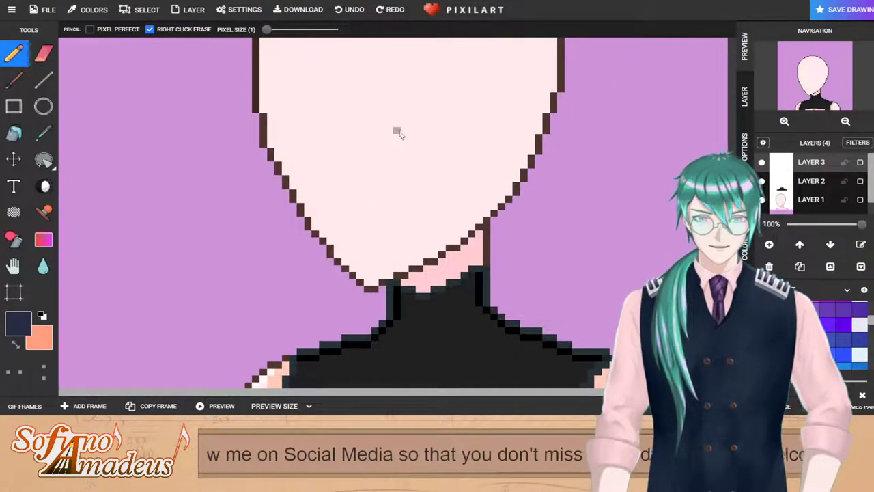
Step: Draw the mouth on the lower face as a navy horizontal line about 9 px long with a raised pixel at each end
scroll(390, 141, down, 3)
scroll(390, 232, up, 3)
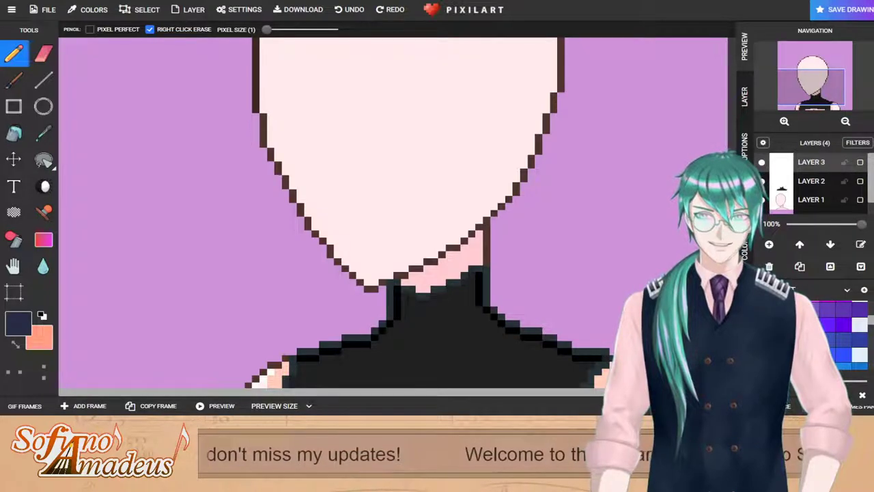
click(345, 209)
mouse_move(355, 217)
mouse_down()
mouse_move(414, 223)
mouse_move(421, 208)
mouse_up()
scroll(461, 250, down, 2)
scroll(399, 298, up, 2)
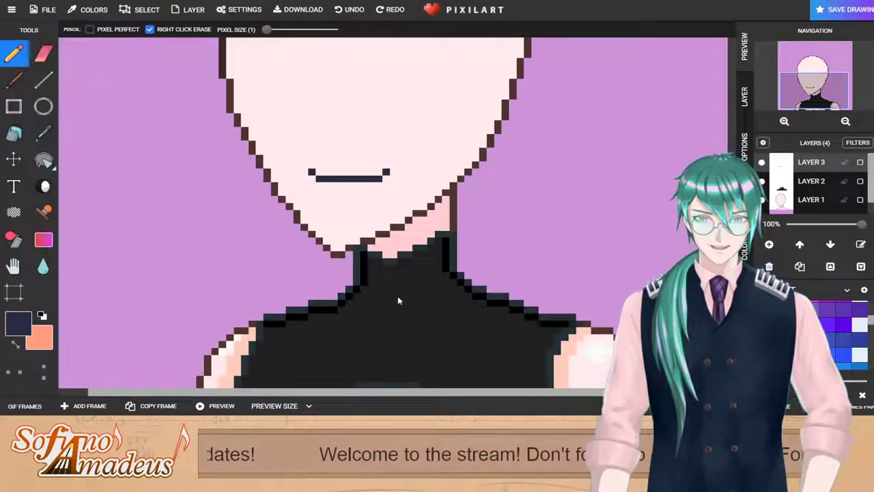
Step: Extend both corners of the mouth upward with one more navy pixel each to form a smile
click(393, 166)
scroll(392, 216, down, 2)
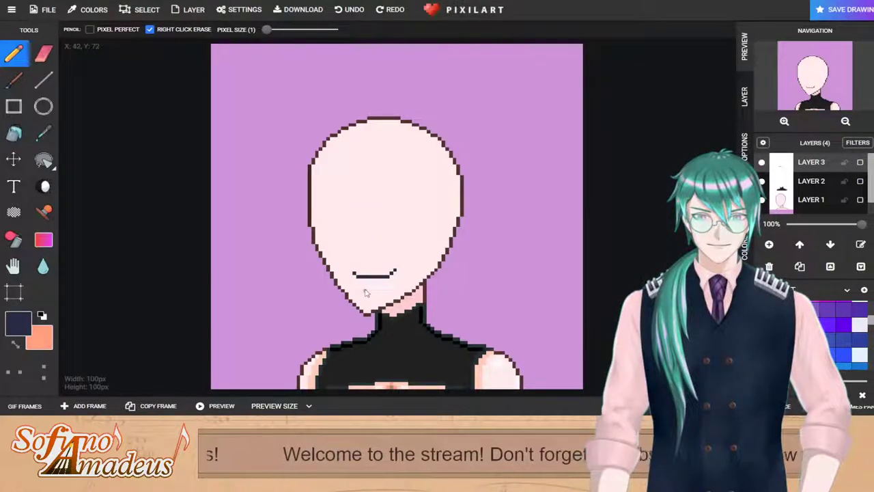
scroll(364, 287, up, 2)
scroll(423, 233, down, 2)
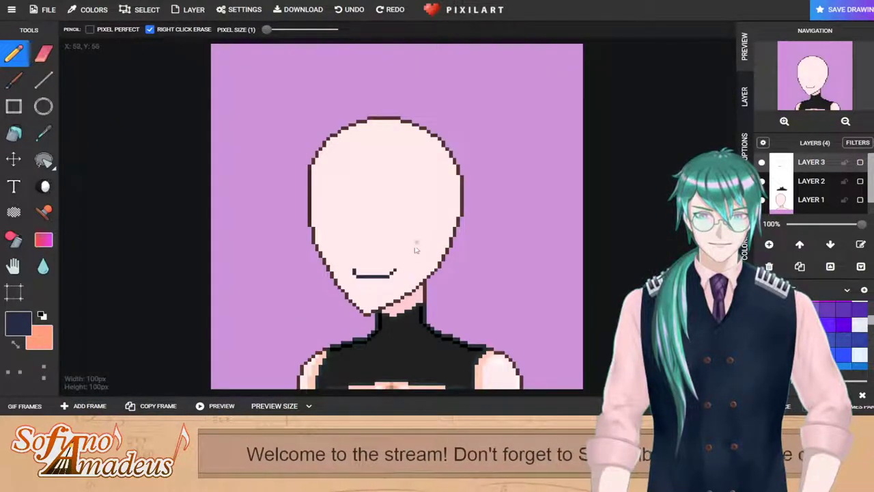
scroll(398, 279, up, 2)
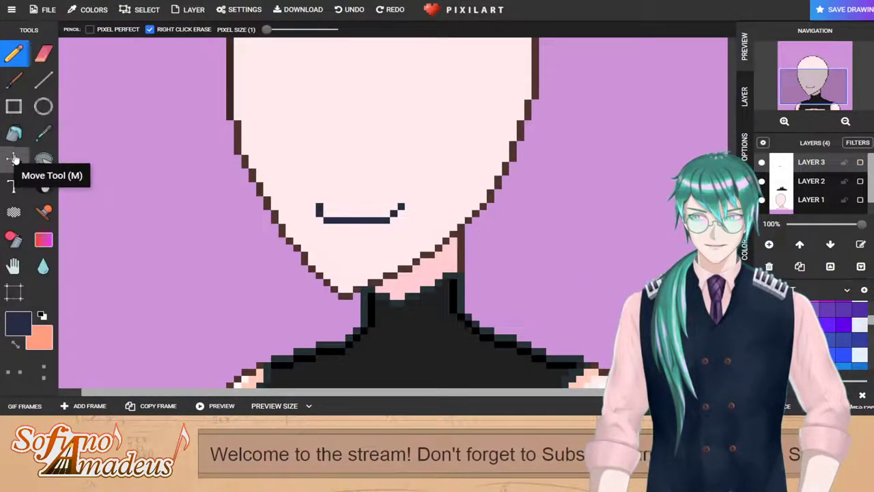
Step: Move the mouth on Layer 3 about 1 px to the left
click(14, 158)
drag(330, 215, 341, 219)
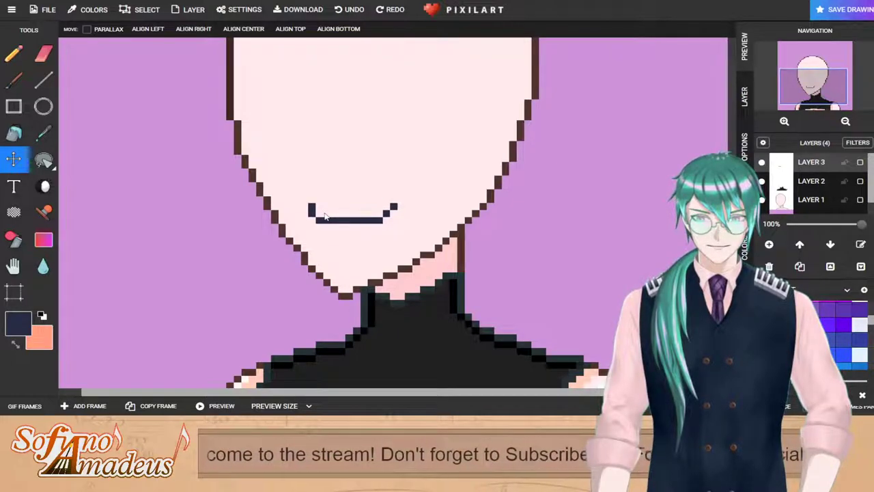
scroll(325, 217, down, 2)
scroll(340, 303, up, 2)
click(13, 54)
scroll(365, 214, down, 2)
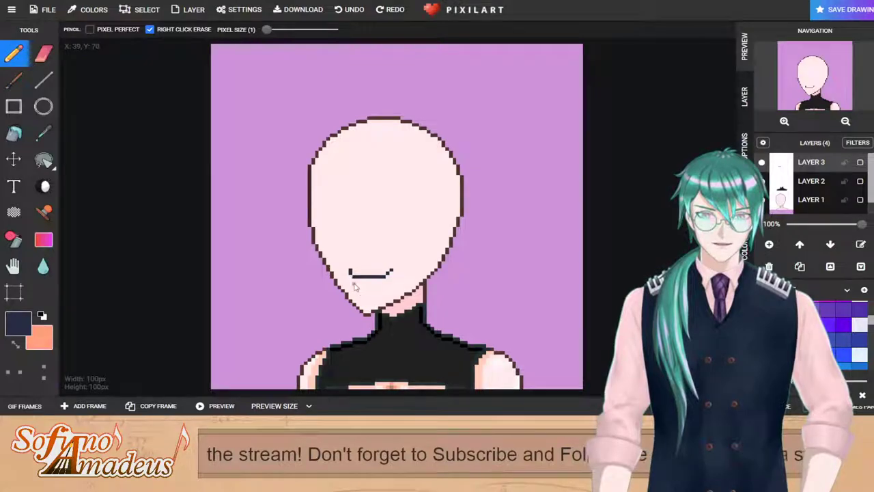
Step: Erase the upper pixel of the mouth's left corner, leaving a single raised pixel there
scroll(356, 290, up, 2)
click(42, 52)
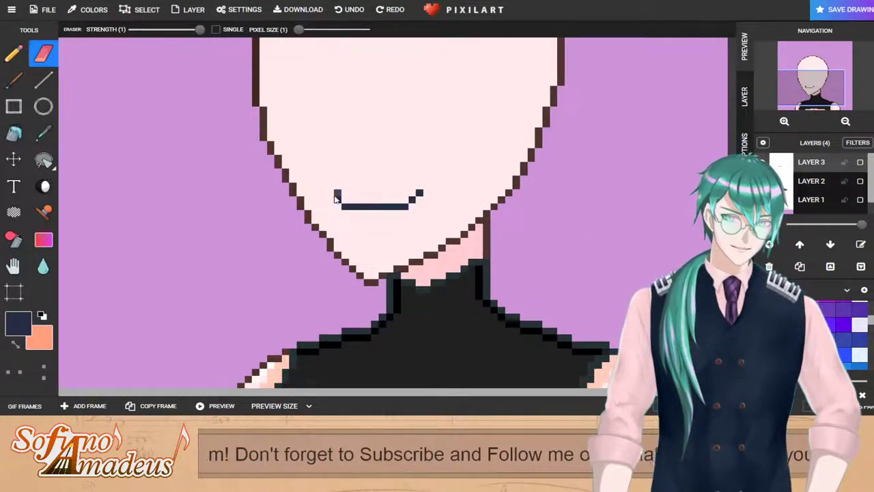
scroll(358, 191, down, 1)
scroll(365, 241, up, 1)
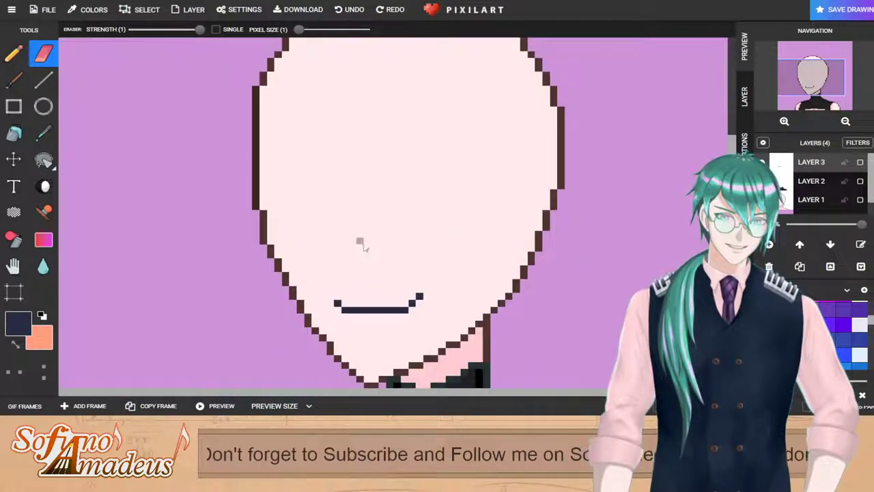
click(14, 53)
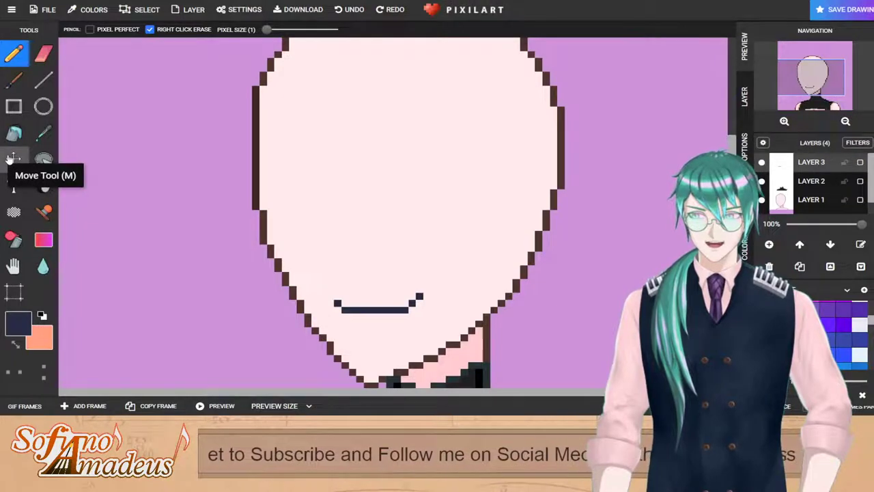
click(14, 159)
mouse_move(365, 312)
mouse_down()
mouse_move(357, 313)
mouse_move(366, 315)
mouse_up()
Step: Draw the nose above the left part of the mouth as a vertical navy mark 2 px tall
click(13, 53)
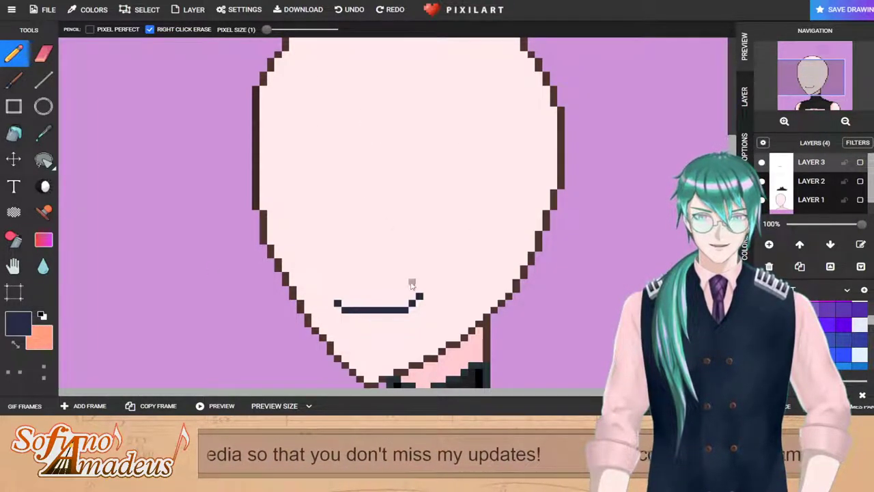
drag(353, 250, 353, 258)
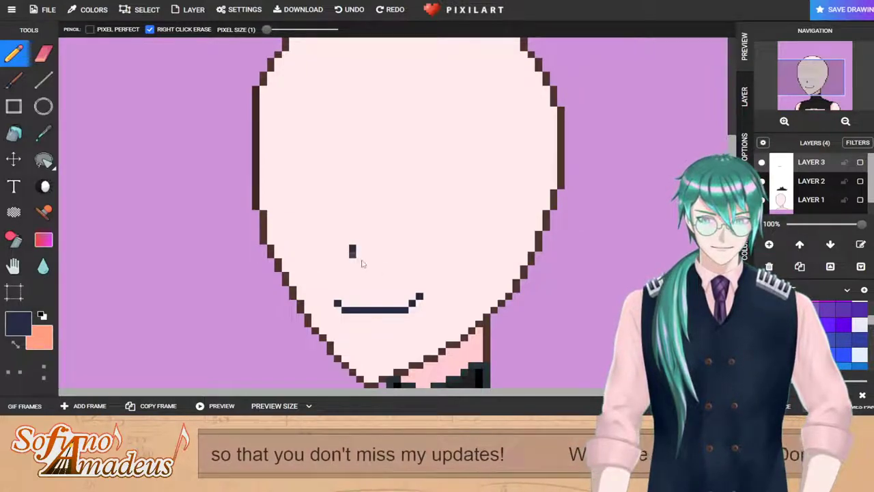
scroll(459, 276, down, 2)
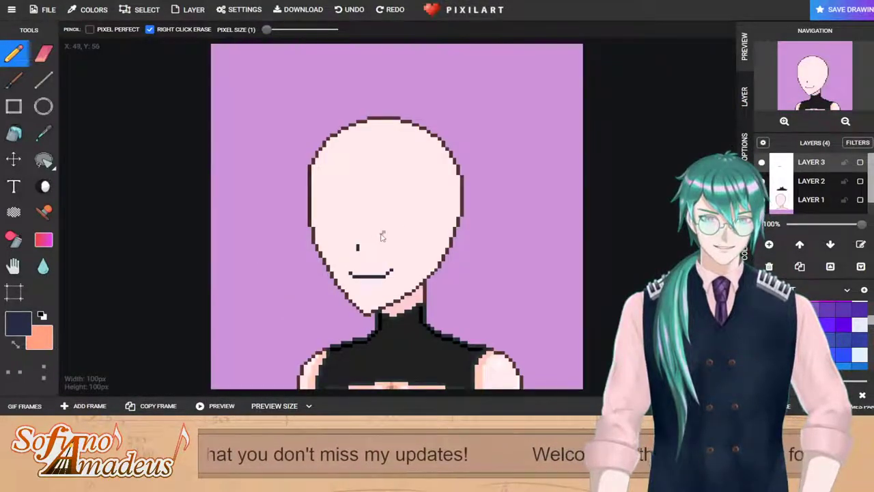
scroll(383, 235, up, 2)
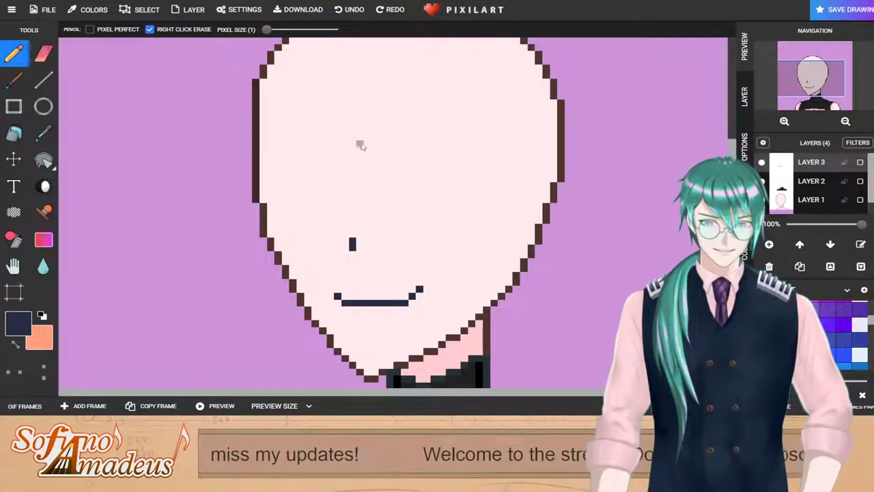
Step: Try raising the mouth's right corner by one pixel and adding a one-pixel peak with a gap beneath it in the mouth line
scroll(376, 179, down, 1)
scroll(375, 180, up, 1)
click(420, 331)
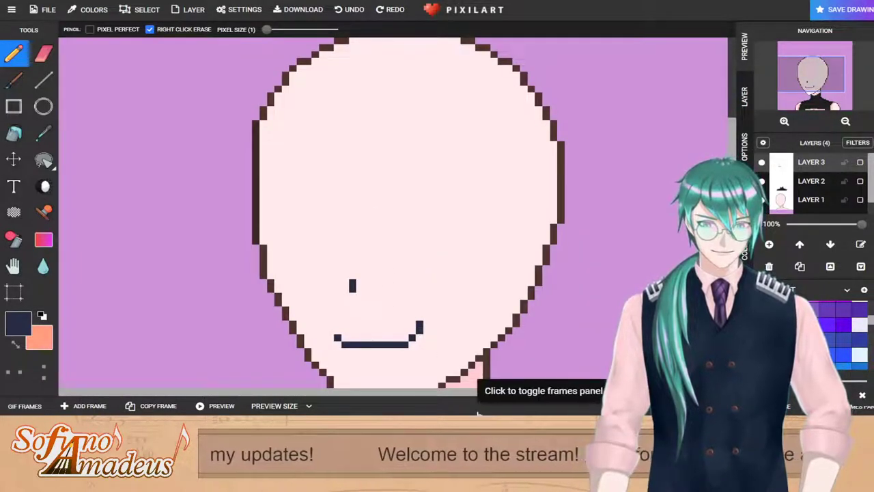
click(367, 338)
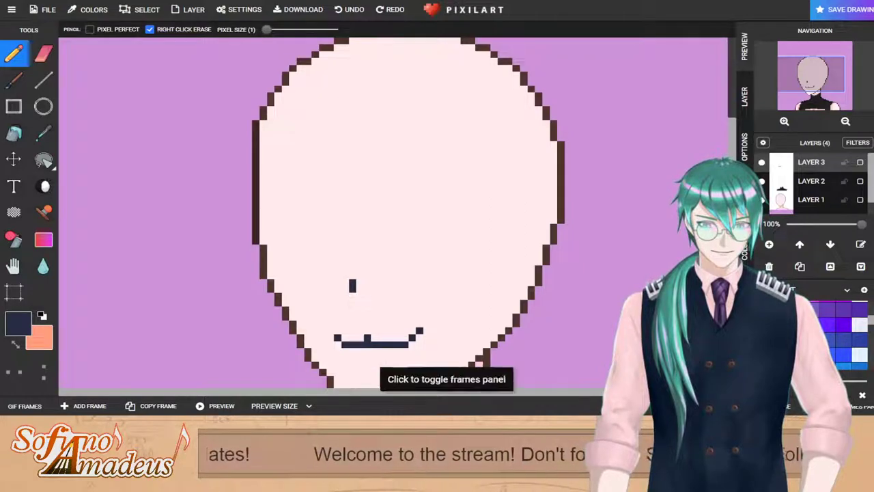
click(43, 53)
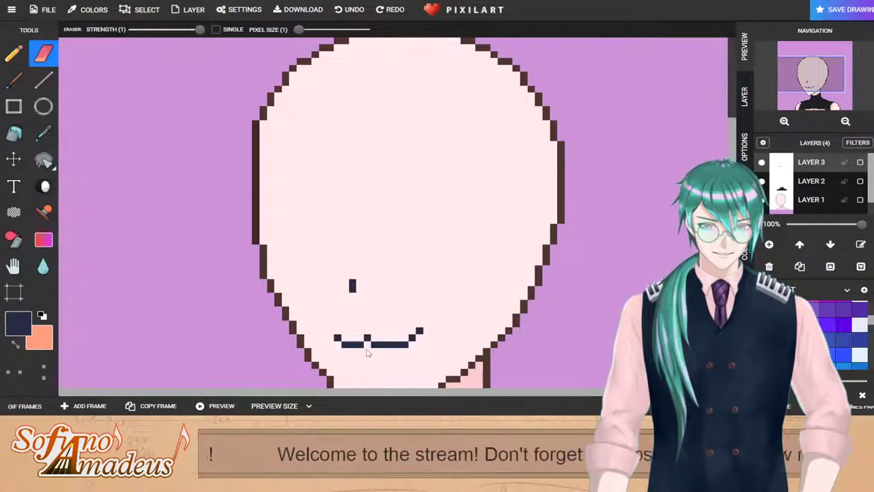
scroll(530, 348, down, 2)
scroll(415, 307, up, 2)
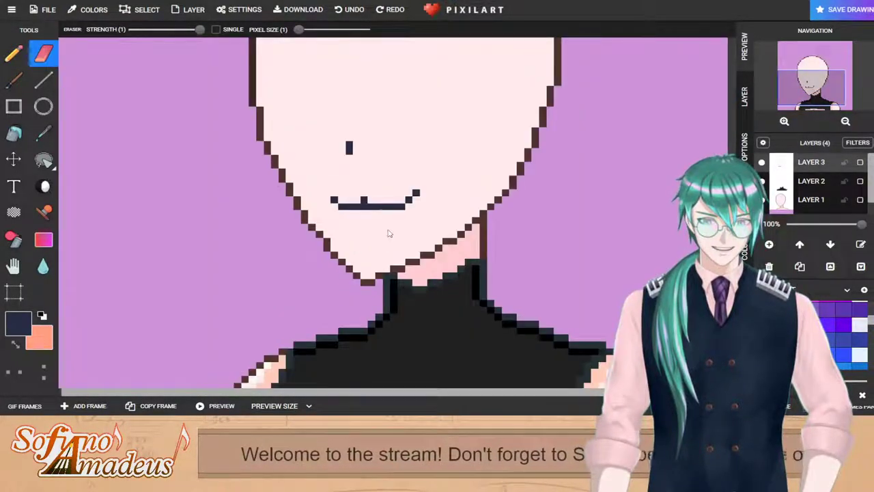
scroll(362, 179, down, 2)
scroll(367, 178, up, 2)
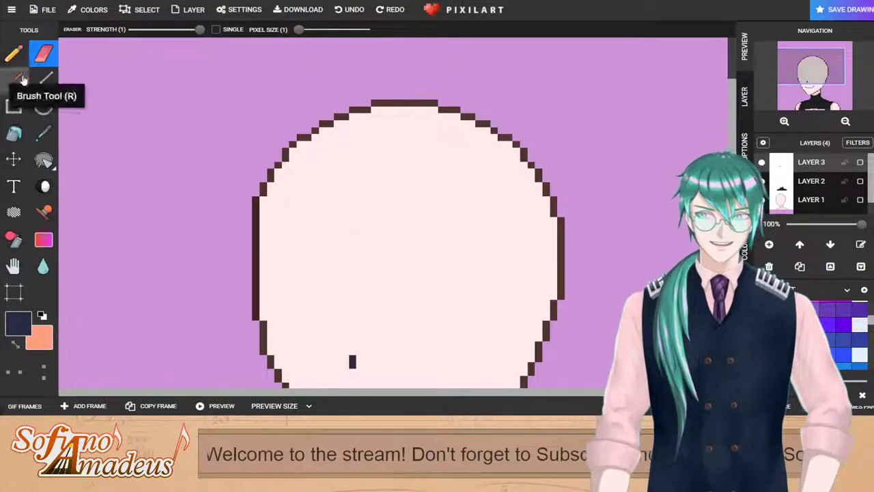
Step: Draw the right eye's upper lash line as a navy arch about 12 px wide, thicker in its middle
scroll(359, 317, down, 2)
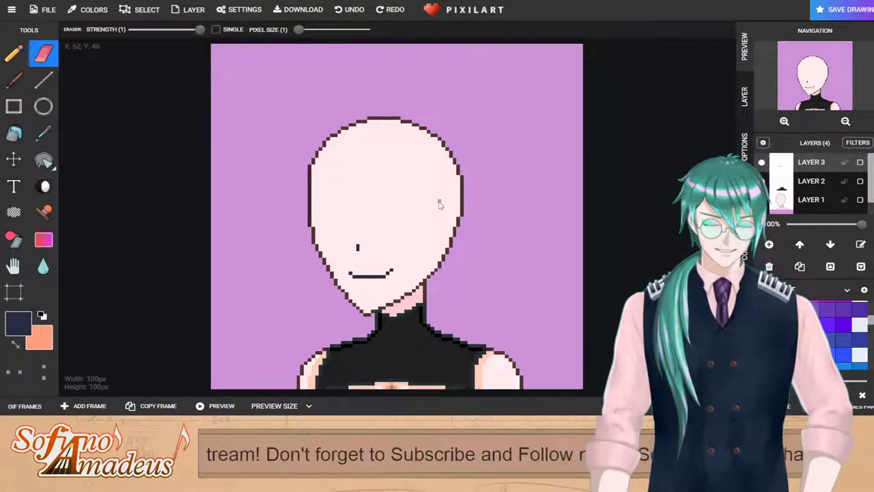
click(14, 53)
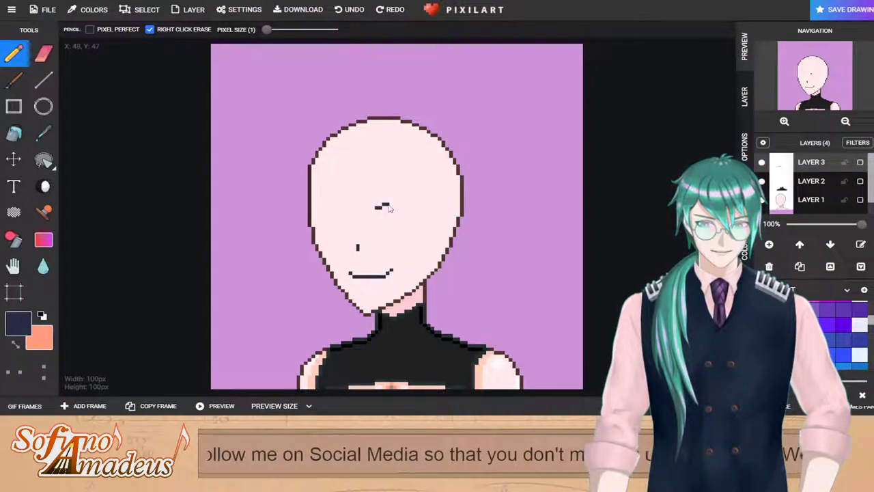
mouse_move(401, 204)
mouse_down()
mouse_move(382, 206)
mouse_move(398, 207)
mouse_up()
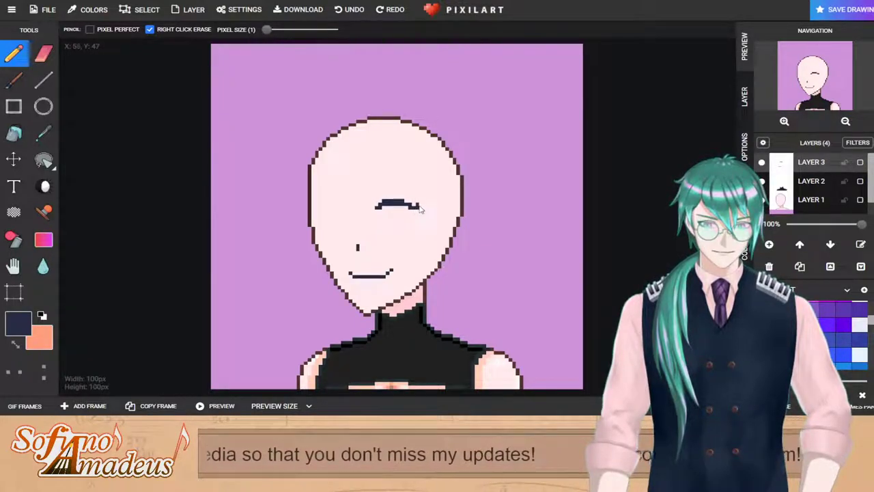
Step: Select the lash line and move it about 2 px right and 1 px down
scroll(381, 192, up, 2)
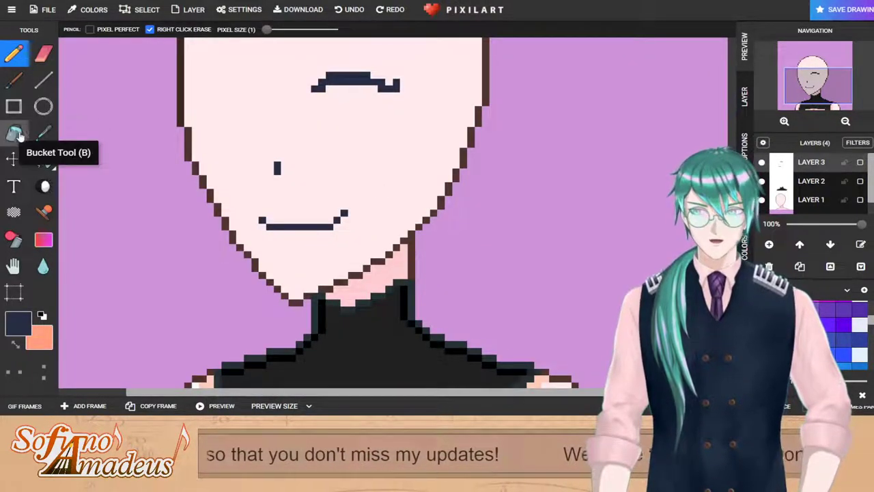
click(43, 159)
drag(281, 51, 431, 128)
mouse_move(387, 100)
mouse_down()
mouse_move(409, 106)
mouse_move(402, 100)
mouse_up()
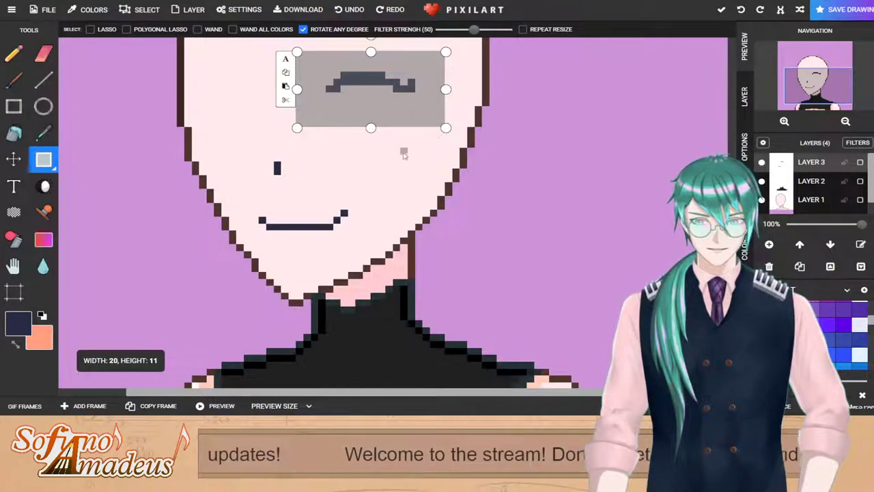
drag(365, 95, 365, 106)
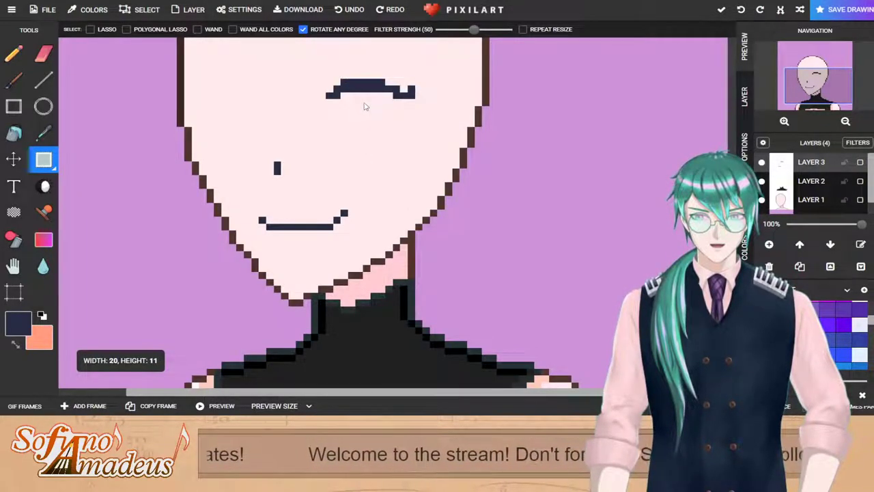
key(ctrl+z)
Step: Erase the lower pixel of the lash line's outer tip and add a single navy lash pixel above its outer part
click(43, 54)
click(411, 96)
scroll(412, 100, down, 3)
scroll(412, 100, up, 3)
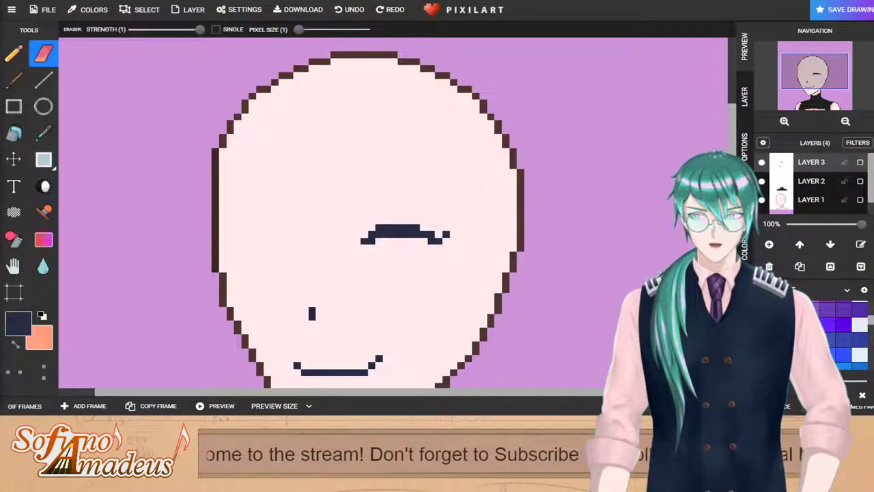
click(14, 54)
click(424, 222)
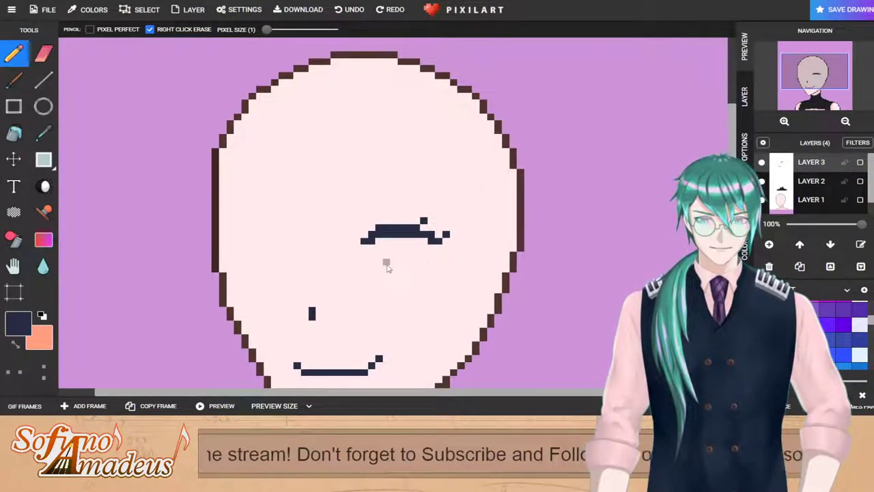
Step: Draw a navy eyebrow about 11 px long above the lash line and trim its upper edge, keeping a thicker inner end
drag(347, 200, 433, 186)
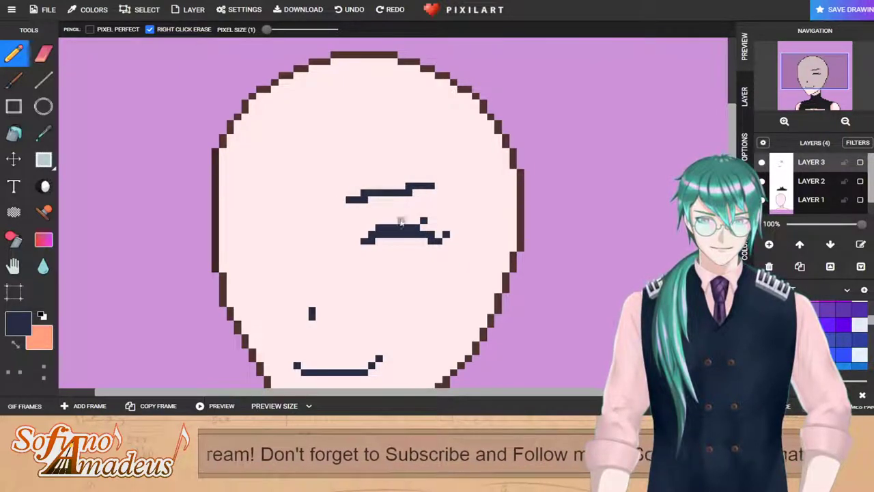
key(ctrl+z)
click(349, 200)
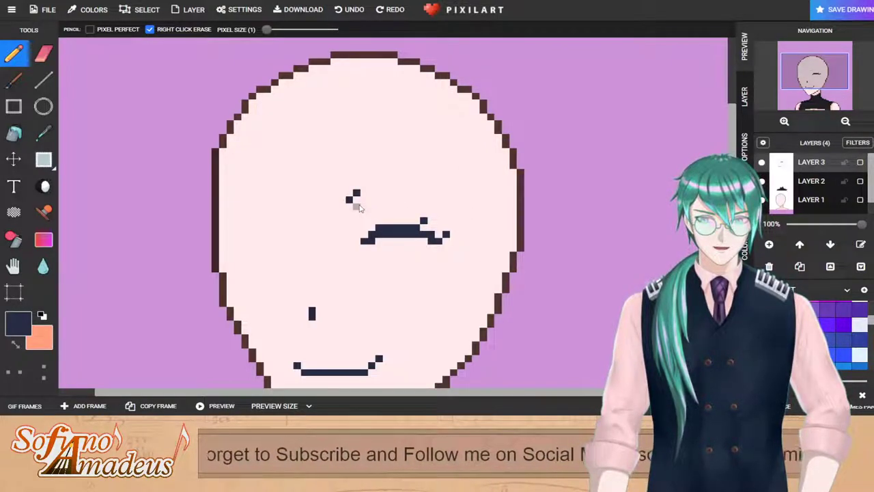
mouse_move(358, 202)
mouse_down()
mouse_move(406, 194)
mouse_move(365, 189)
mouse_move(428, 194)
mouse_up()
key(ctrl+z)
key(ctrl+z)
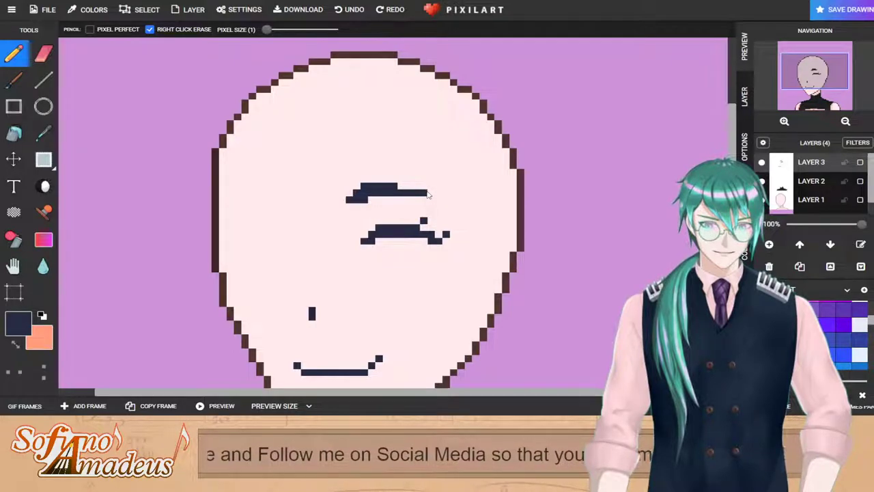
click(43, 54)
mouse_move(370, 191)
mouse_down()
mouse_move(421, 190)
mouse_move(364, 183)
mouse_move(376, 185)
mouse_up()
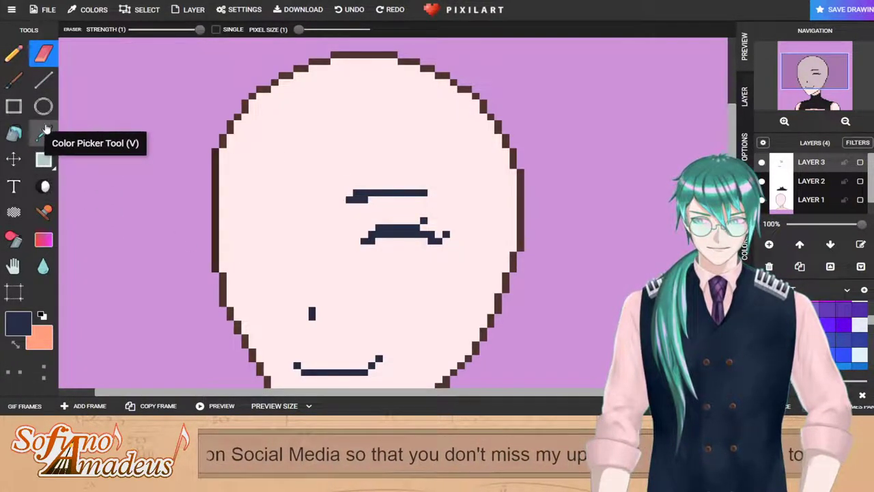
click(13, 54)
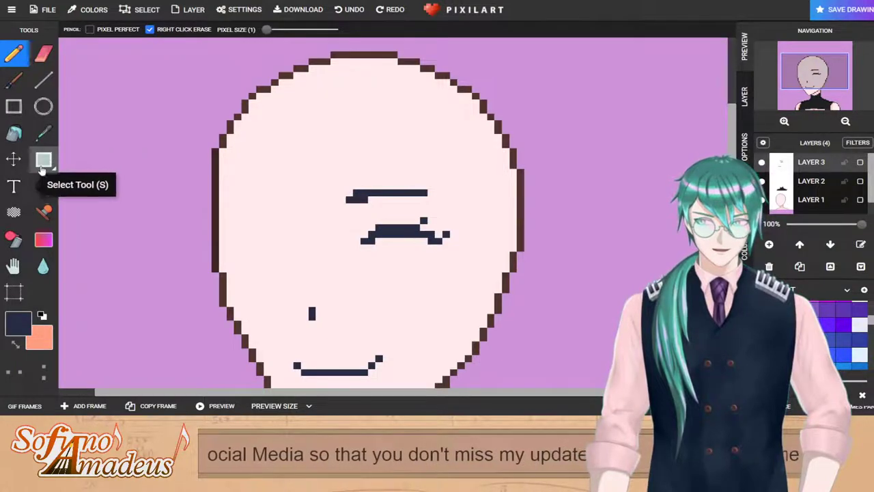
click(43, 161)
drag(309, 169, 465, 211)
mouse_move(414, 202)
mouse_down()
mouse_move(419, 196)
mouse_move(412, 202)
mouse_up()
Step: Reshape the eyebrow so it rises toward its outer end, about 13 px long, and trim excess pixels along its edges
click(13, 54)
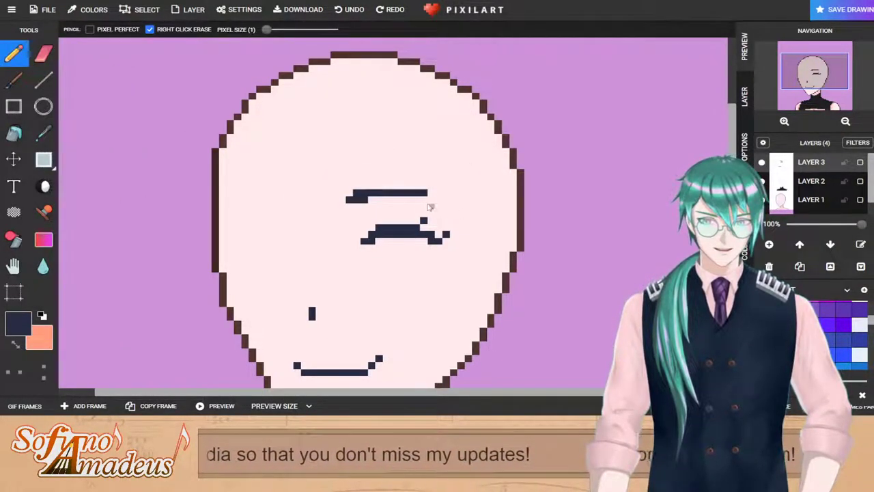
mouse_move(371, 189)
mouse_down()
mouse_move(432, 190)
mouse_move(376, 195)
mouse_move(395, 194)
mouse_up()
click(43, 54)
click(26, 49)
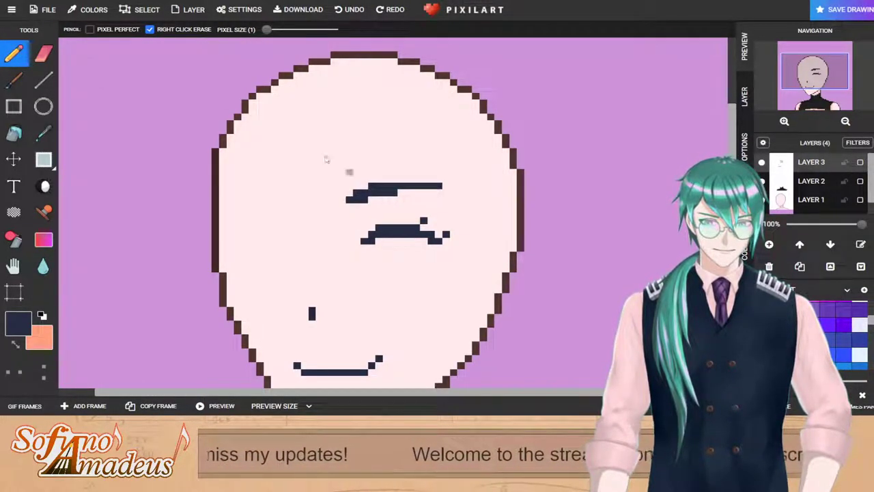
click(40, 52)
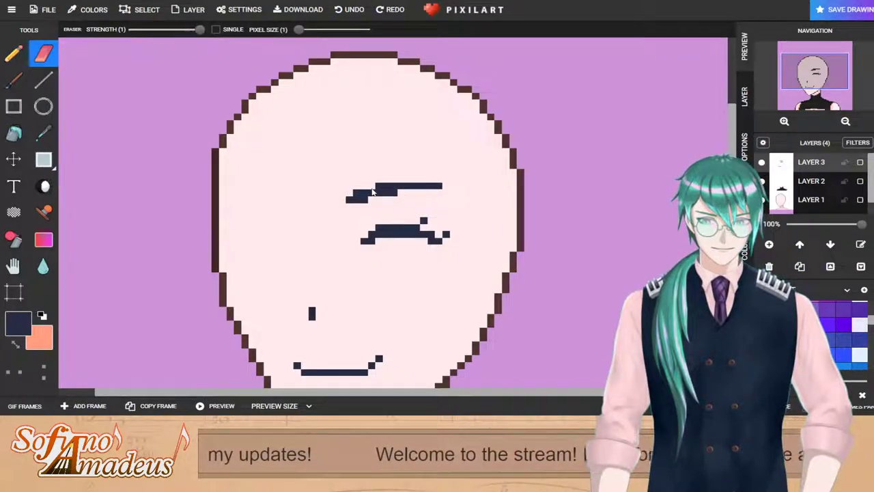
Step: Check the eyebrow and lash line against the whole portrait
scroll(321, 174, down, 2)
scroll(365, 189, up, 2)
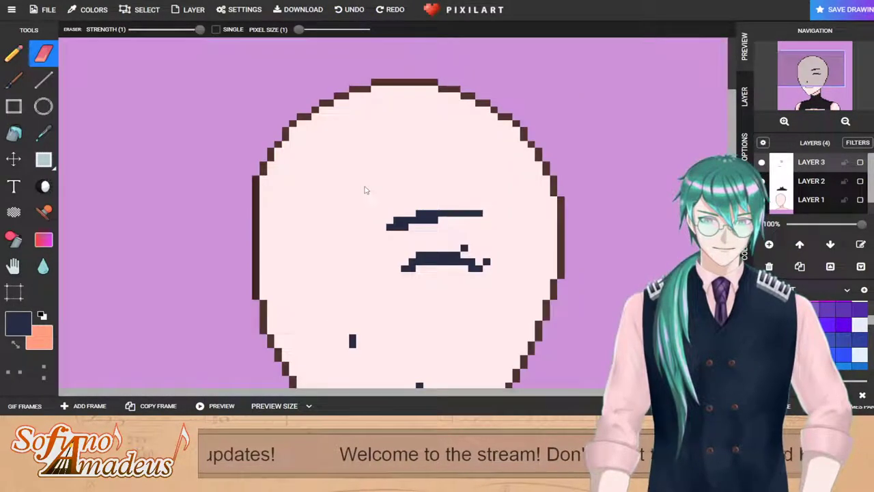
scroll(406, 271, down, 2)
scroll(403, 265, up, 2)
scroll(400, 259, down, 2)
scroll(391, 255, up, 2)
scroll(391, 256, down, 2)
scroll(344, 94, up, 2)
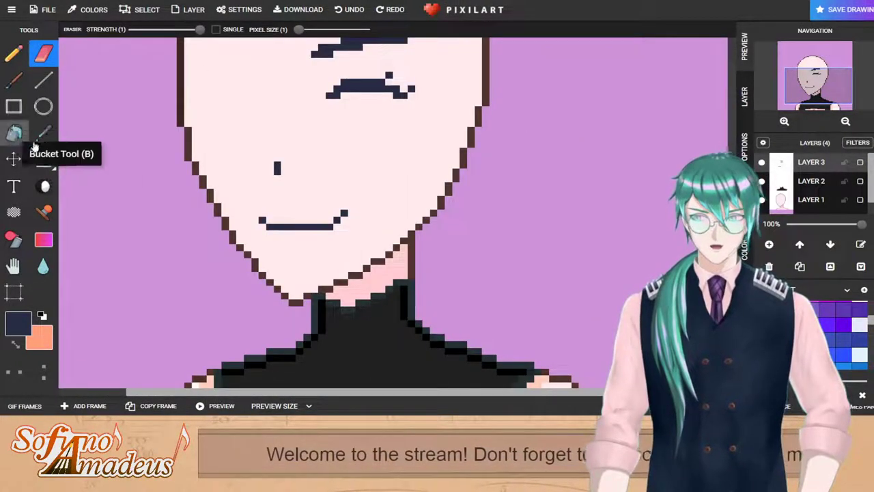
Step: Select the outer part of the lash line and move it 1 px right to widen the eye
click(47, 162)
mouse_move(361, 67)
mouse_down()
mouse_move(433, 121)
mouse_move(451, 122)
mouse_up()
mouse_move(386, 92)
mouse_down()
mouse_move(401, 93)
mouse_move(392, 95)
mouse_up()
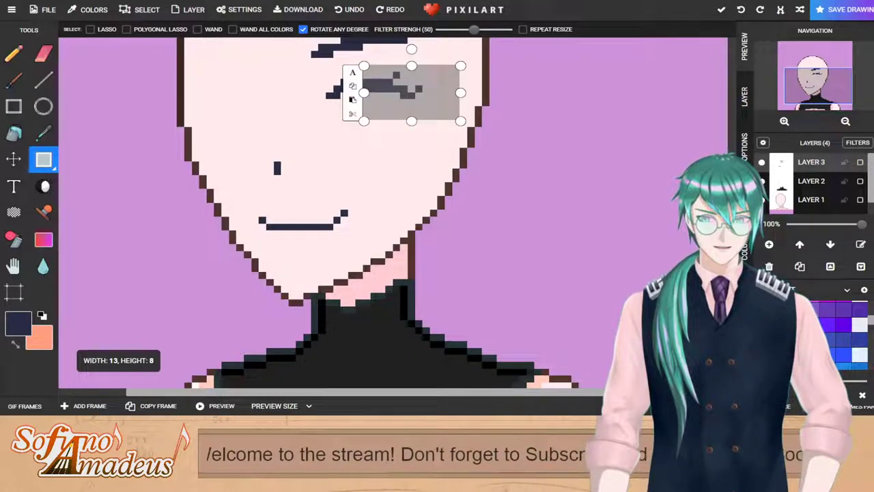
Step: Draw the eye's outer side about 3 px down from the lash line, ending in one pixel stepped diagonally inward
click(12, 57)
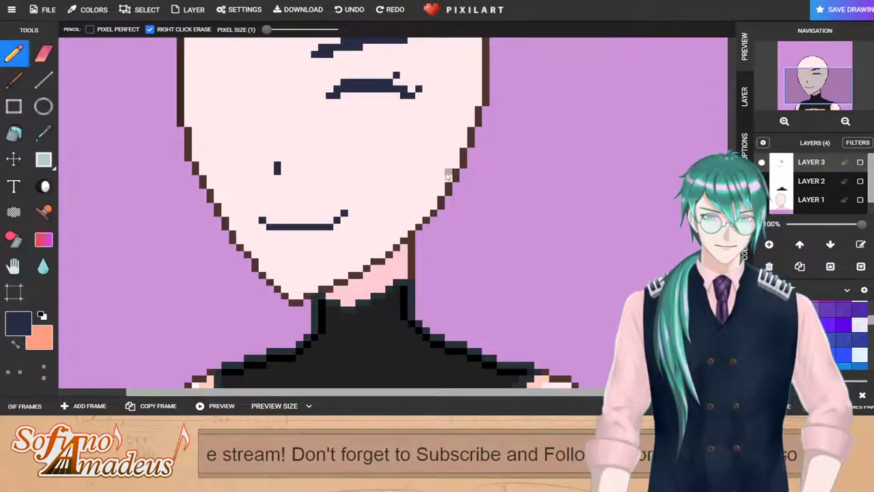
drag(405, 103, 404, 110)
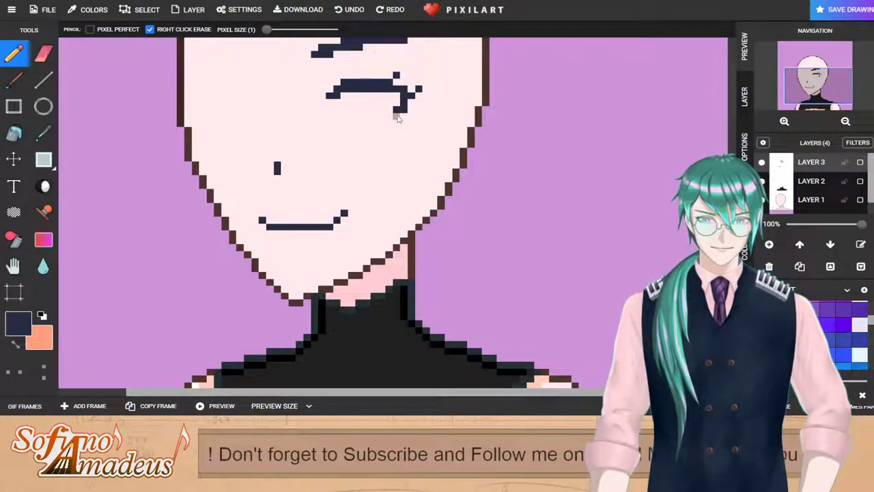
click(43, 53)
click(397, 111)
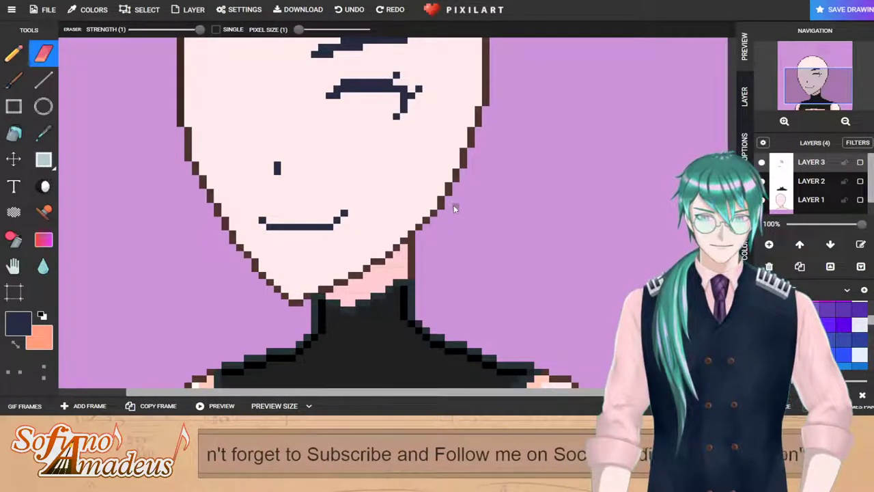
Step: Try curving the eye's lower outer corner further inward, adding and erasing single pixels around its tip
click(406, 109)
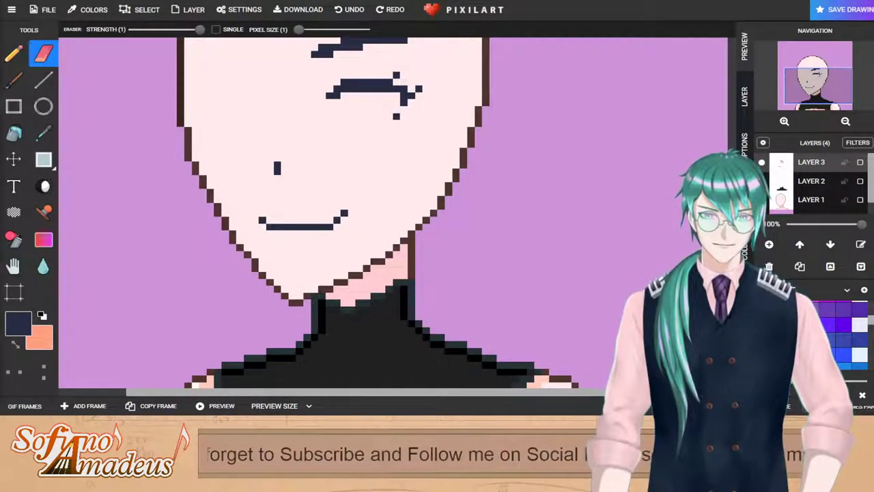
click(14, 53)
scroll(398, 140, down, 3)
scroll(398, 141, up, 3)
scroll(424, 256, down, 3)
scroll(434, 282, up, 3)
click(389, 117)
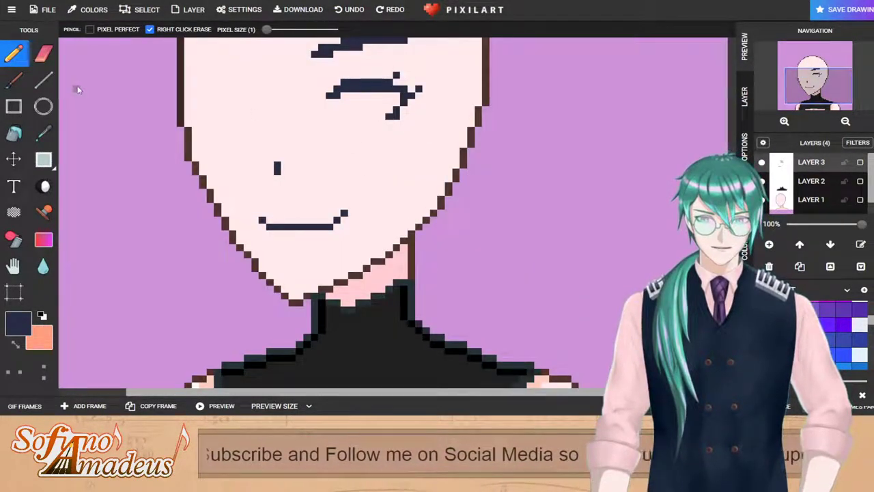
click(43, 52)
click(396, 115)
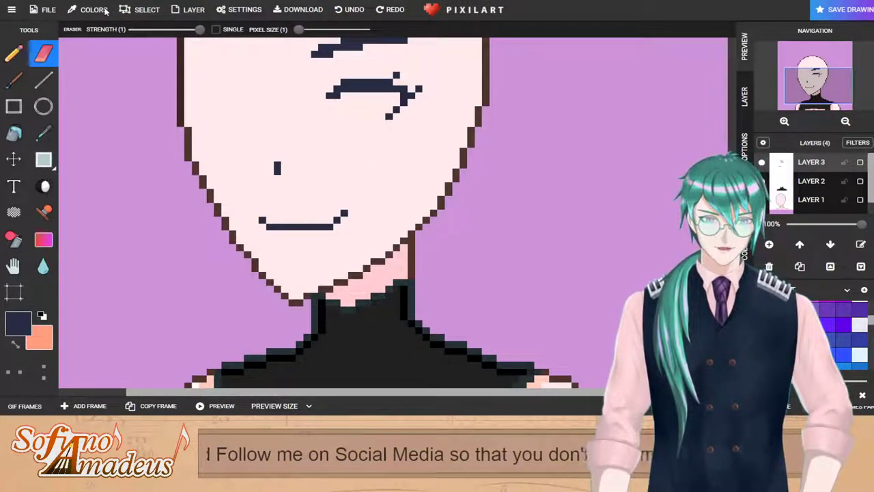
click(13, 53)
click(404, 111)
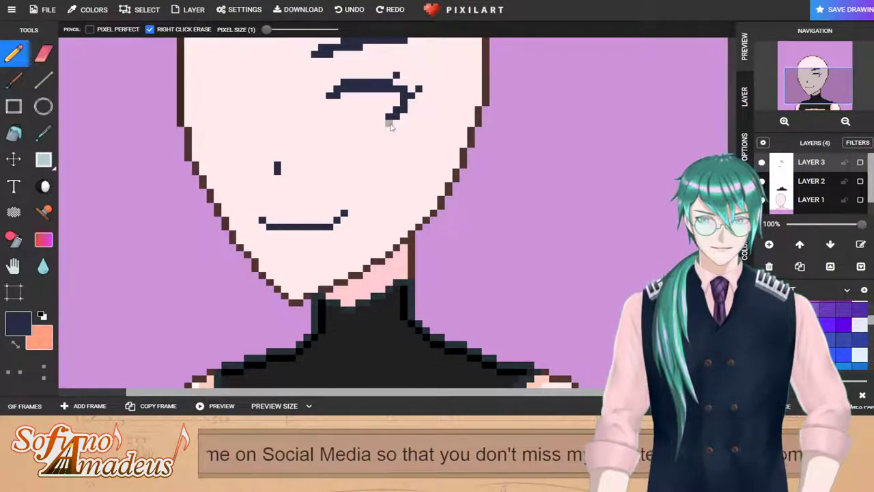
click(43, 53)
click(388, 117)
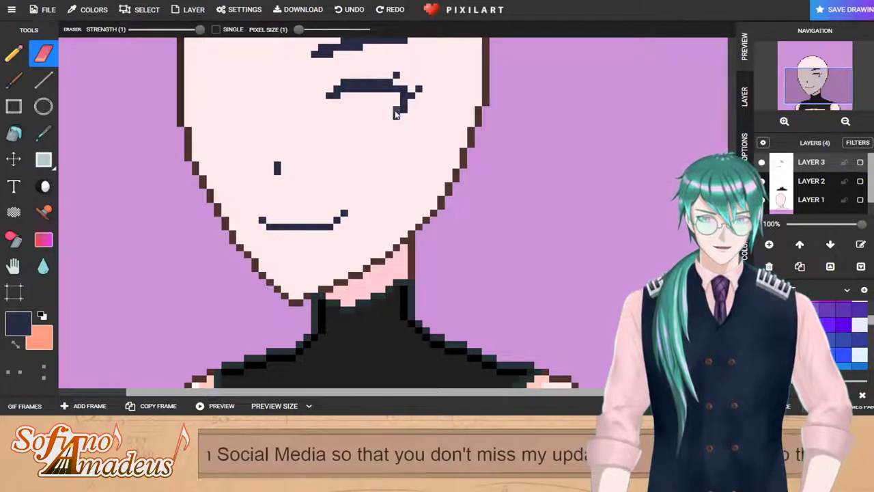
Step: Draw the eye's inner side as a short drop from the lash line with one diagonal pixel at its lower end
click(13, 53)
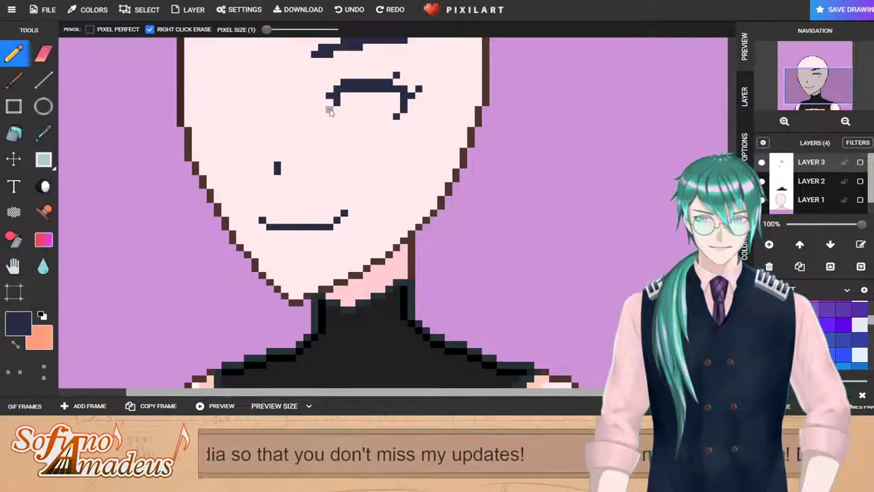
scroll(369, 147, down, 3)
scroll(396, 219, up, 3)
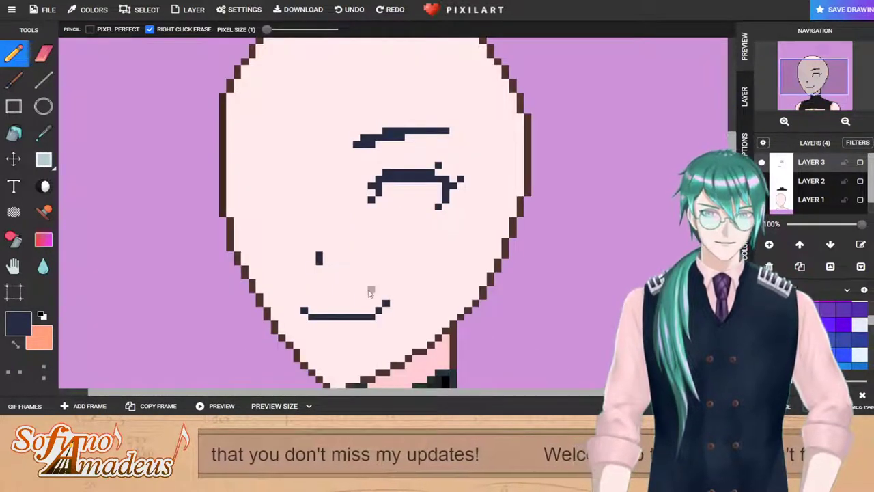
Step: Move the nose 1 px up and the eyebrow 1 px down
click(43, 160)
mouse_move(296, 230)
mouse_down()
mouse_move(343, 278)
mouse_move(323, 256)
mouse_up()
drag(331, 100, 483, 218)
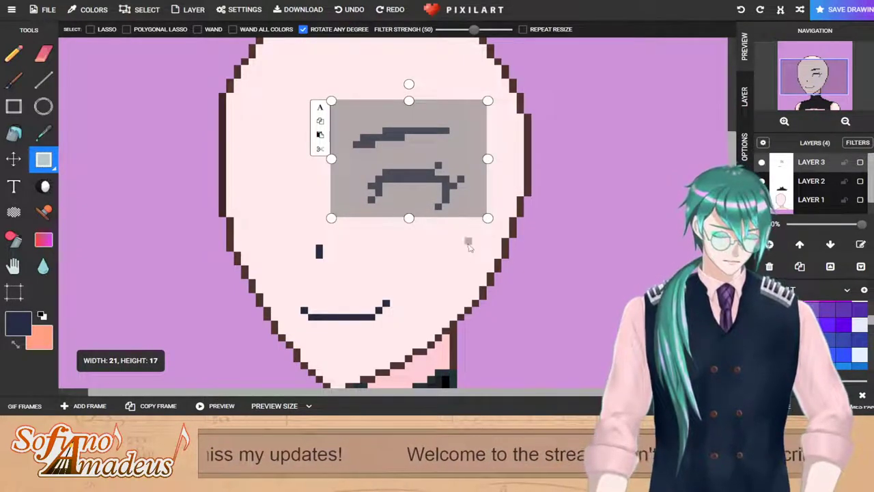
click(376, 280)
drag(339, 107, 495, 157)
drag(409, 132, 410, 139)
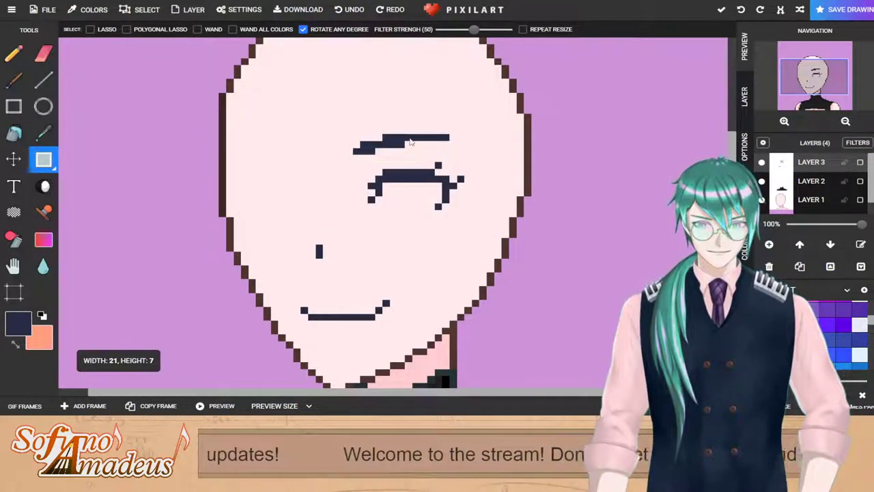
Step: Move the smile 1 px up and 1 px to the right
click(423, 243)
drag(299, 299, 420, 321)
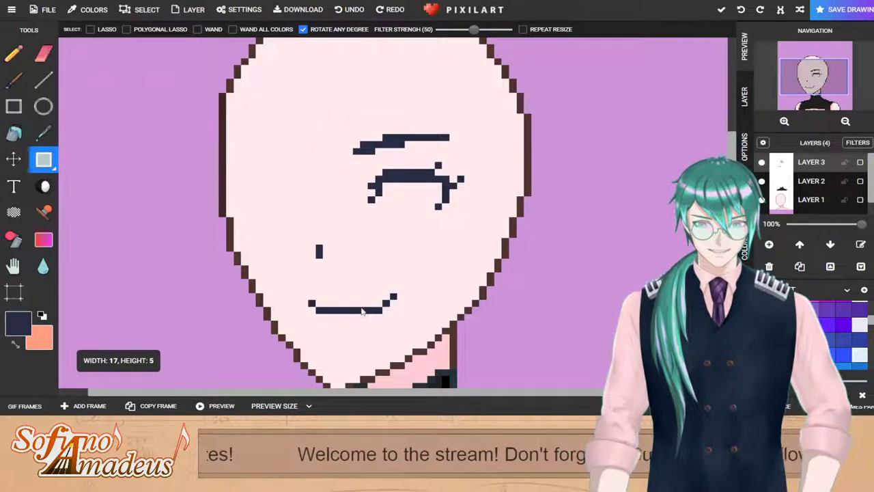
click(416, 261)
Step: Move all the facial features on Layer 3 together 1 px down
scroll(416, 261, down, 3)
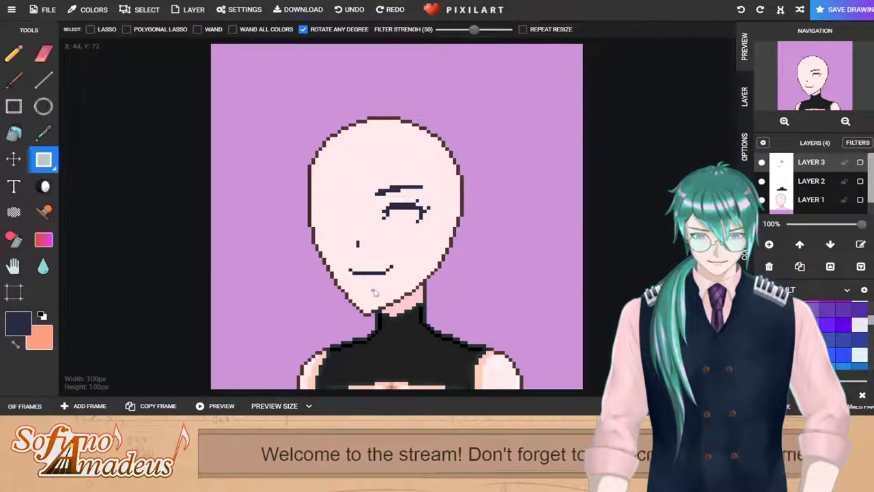
scroll(371, 273, up, 3)
drag(381, 199, 386, 207)
click(400, 178)
scroll(401, 179, down, 3)
click(13, 159)
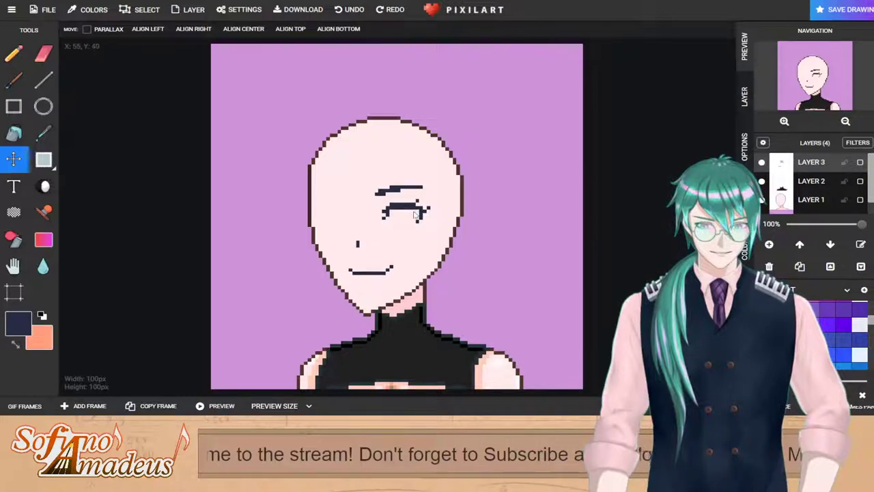
scroll(379, 250, up, 2)
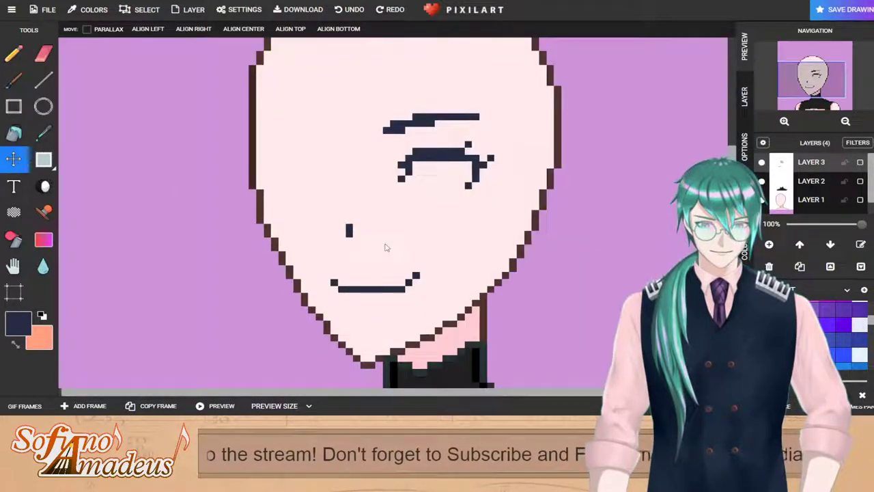
click(43, 158)
mouse_move(362, 79)
mouse_down()
mouse_move(514, 216)
mouse_move(362, 87)
mouse_up()
click(274, 82)
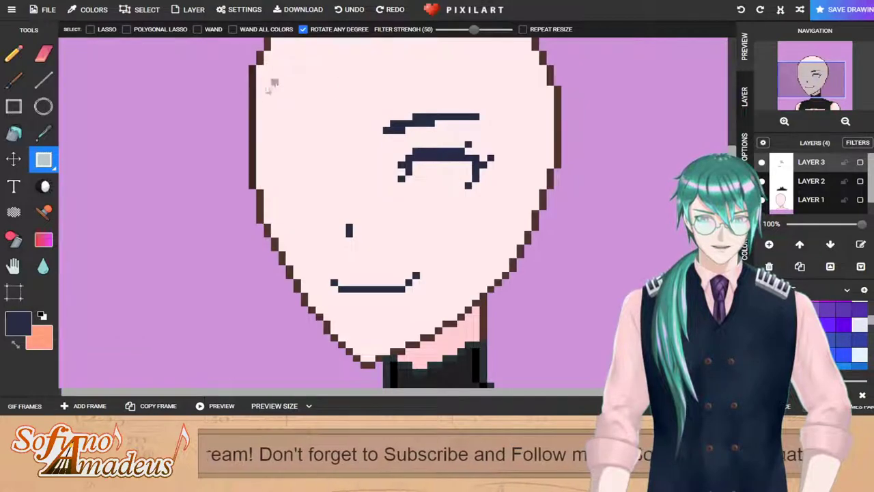
click(10, 61)
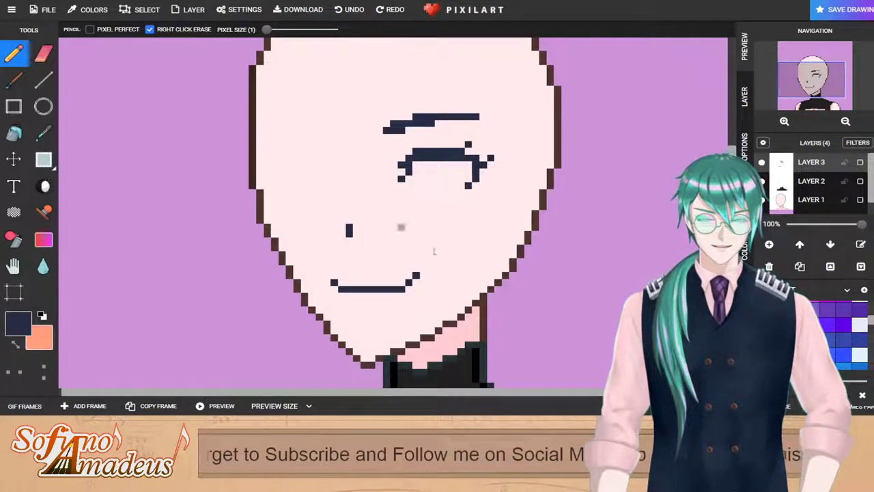
click(42, 105)
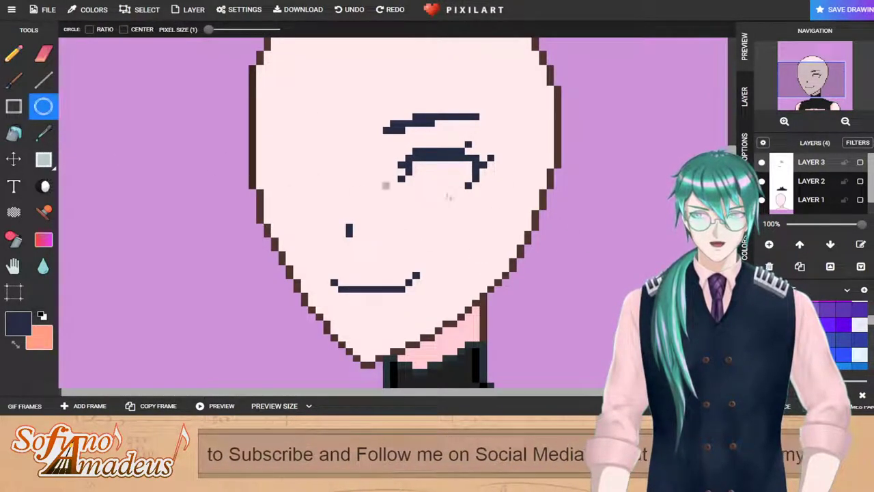
Step: Draw the second eye in navy about 9 px wide, mirroring the first, with lashes reaching the face outline
click(17, 60)
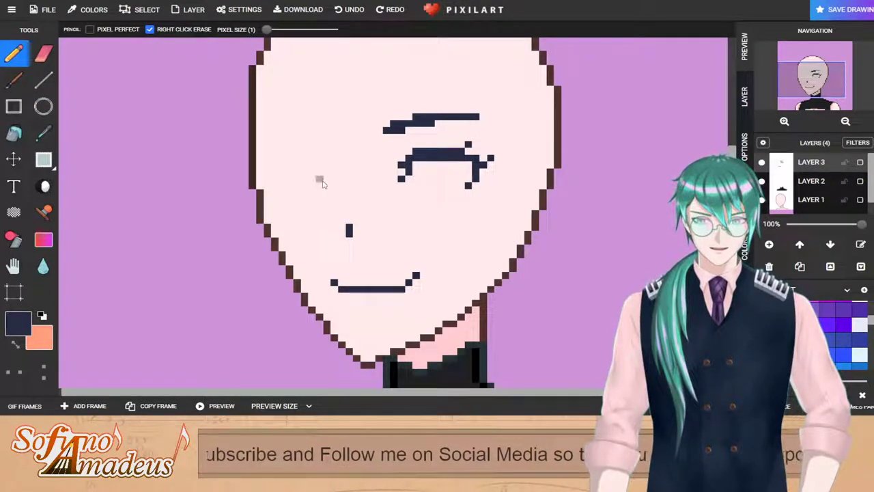
drag(325, 177, 324, 170)
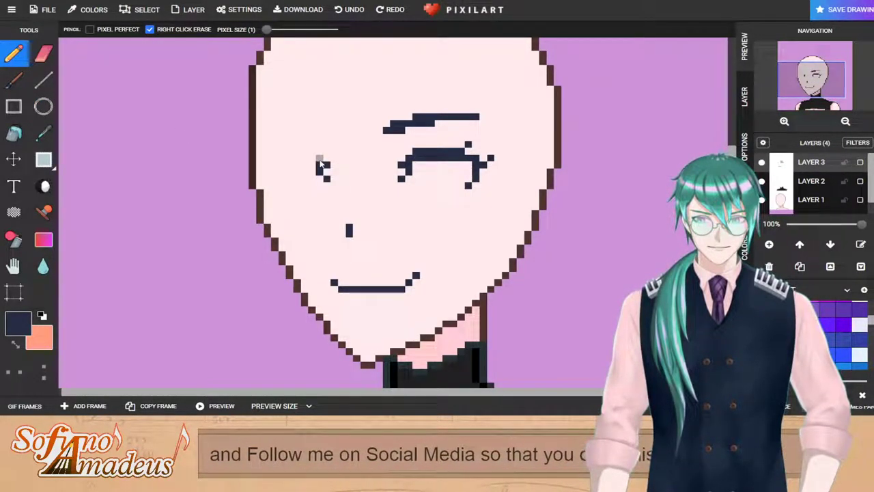
drag(319, 163, 280, 152)
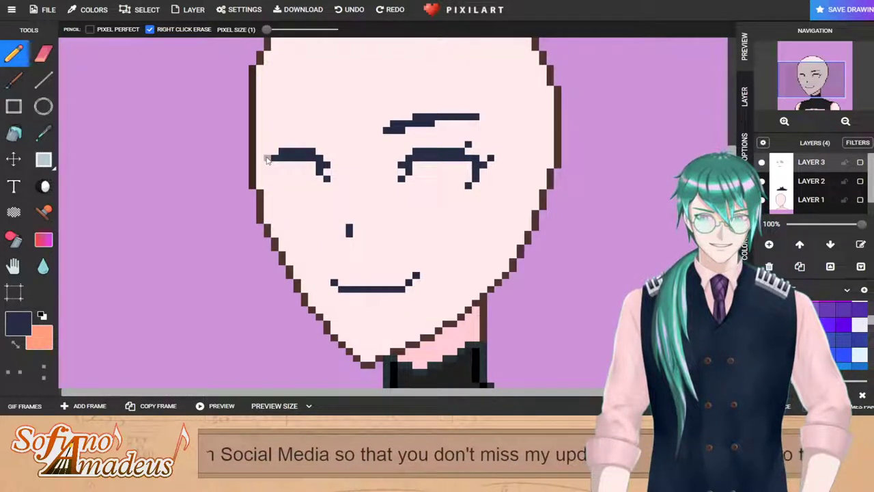
click(274, 146)
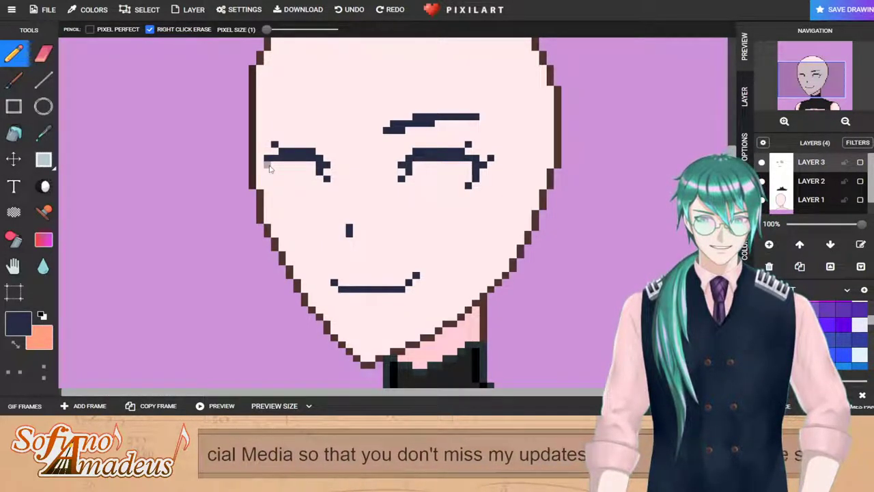
click(270, 176)
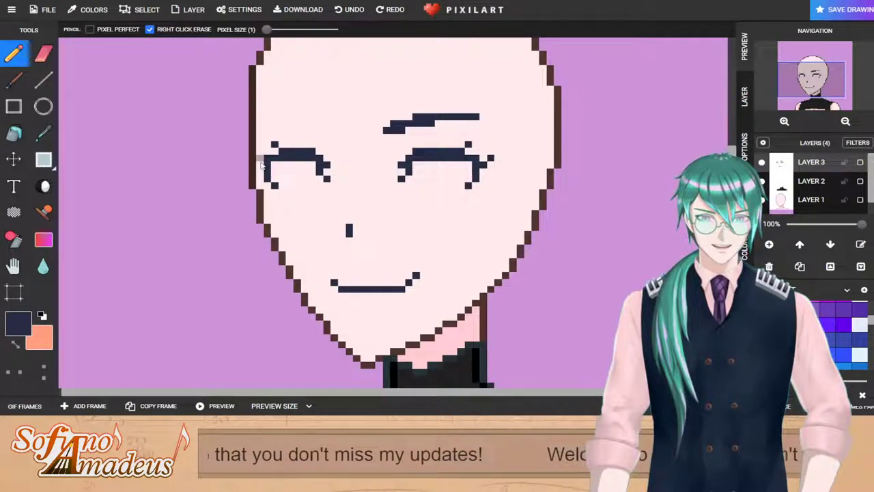
click(257, 164)
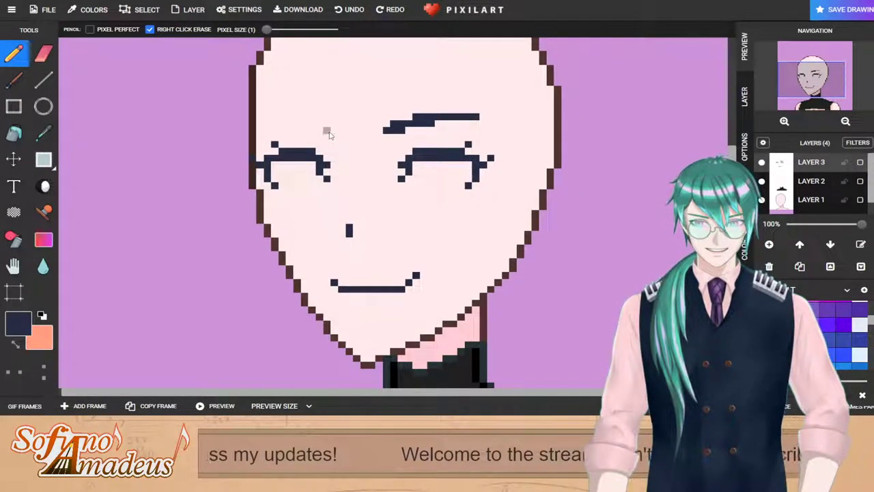
Step: Draw a matching navy eyebrow about 11 px long above the second eye, thicker at its inner end and reaching the face outline
mouse_move(327, 124)
mouse_down()
mouse_move(298, 127)
mouse_move(312, 118)
mouse_move(269, 119)
mouse_up()
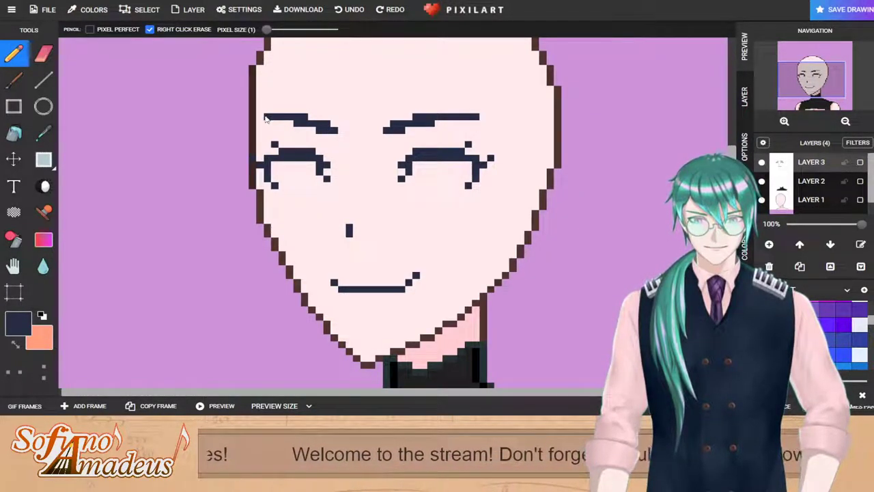
scroll(423, 283, down, 1)
scroll(397, 273, up, 1)
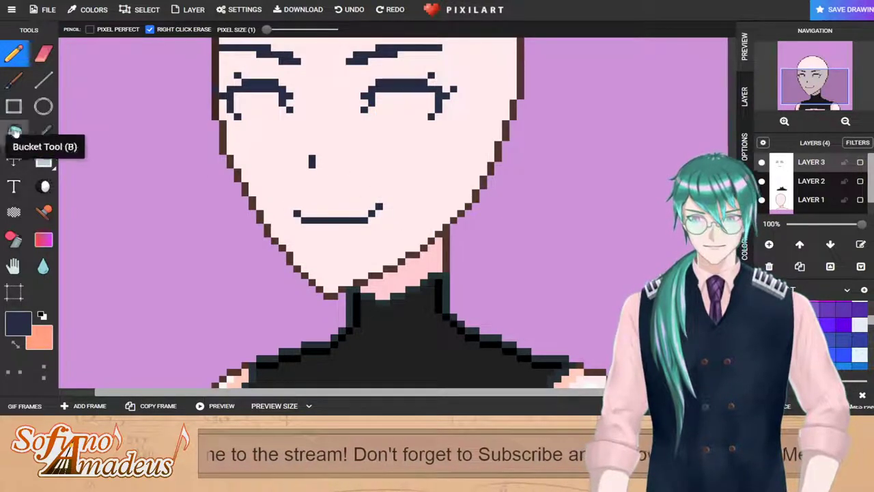
Step: Select the smile, move it 1 px up and check it against the whole portrait
click(43, 159)
drag(275, 194, 417, 230)
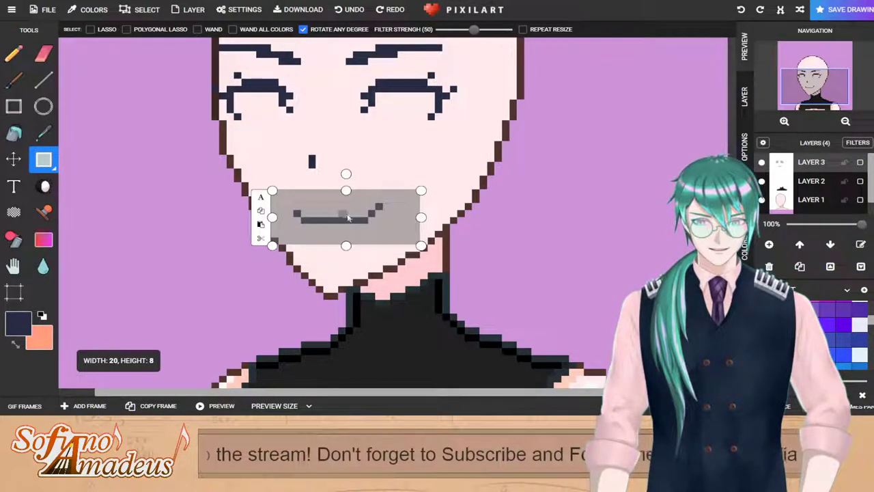
drag(350, 216, 349, 208)
scroll(349, 209, down, 3)
click(491, 244)
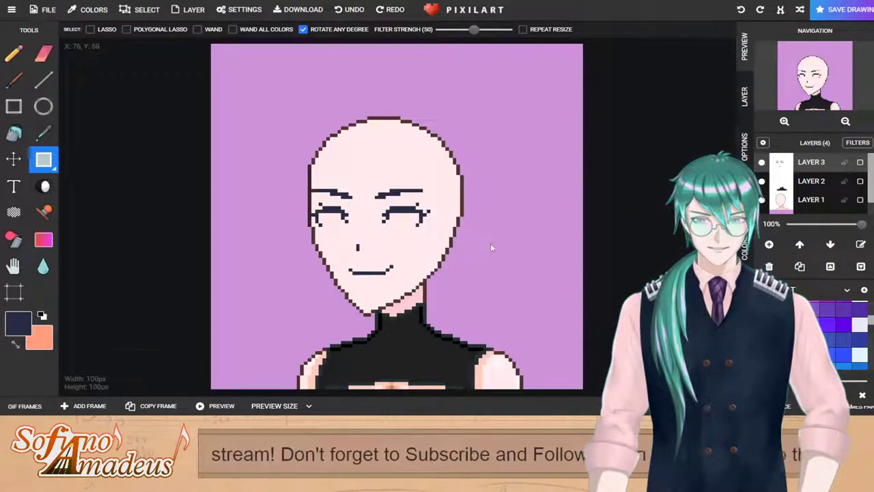
scroll(253, 185, up, 2)
scroll(254, 171, down, 2)
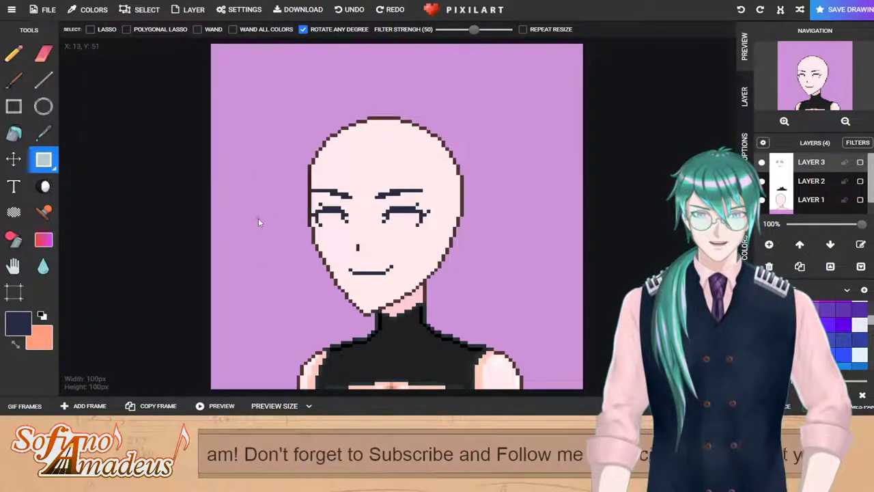
Step: Shift the whole layer of facial features 1 px down on the face
click(14, 159)
drag(408, 216, 407, 220)
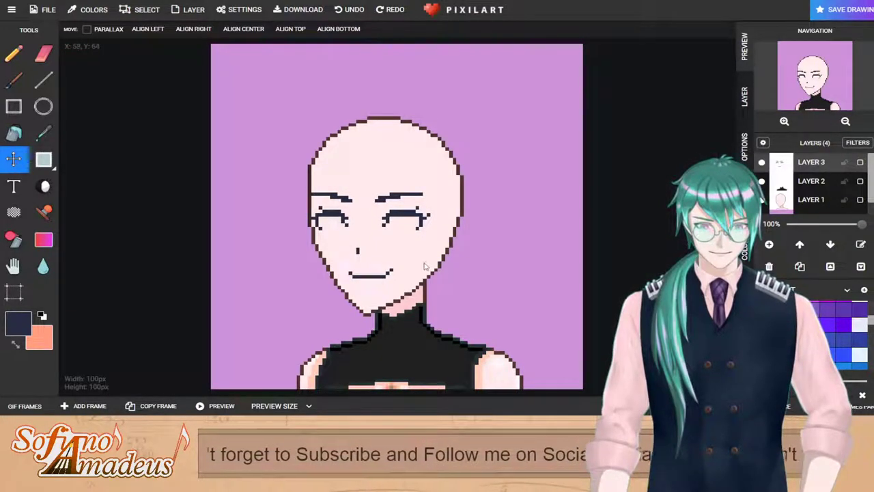
scroll(402, 251, up, 2)
Step: Draw a navy iris outline about 6 px wide and 4 px tall beneath the first eye's lash line, meeting its outer side
click(13, 53)
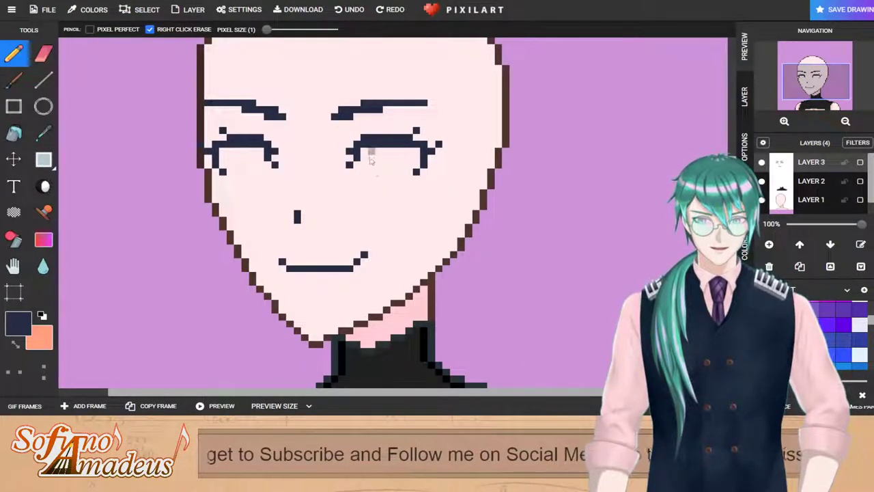
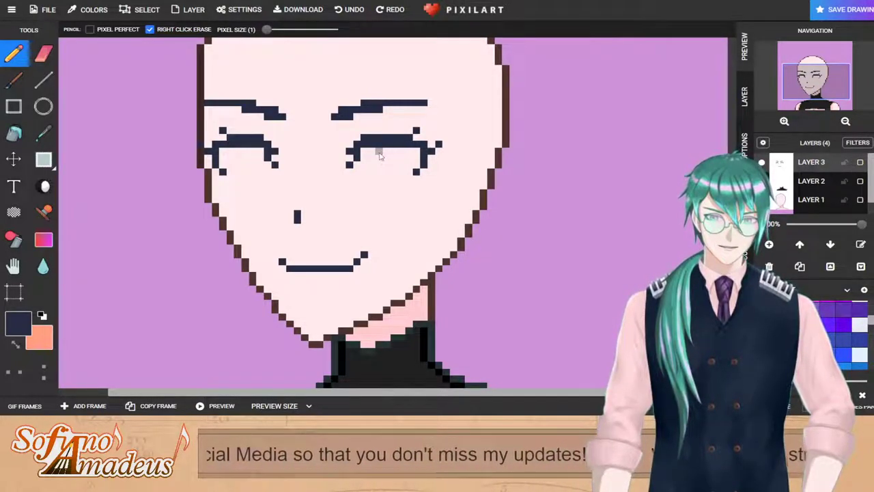
drag(393, 173, 417, 158)
click(409, 165)
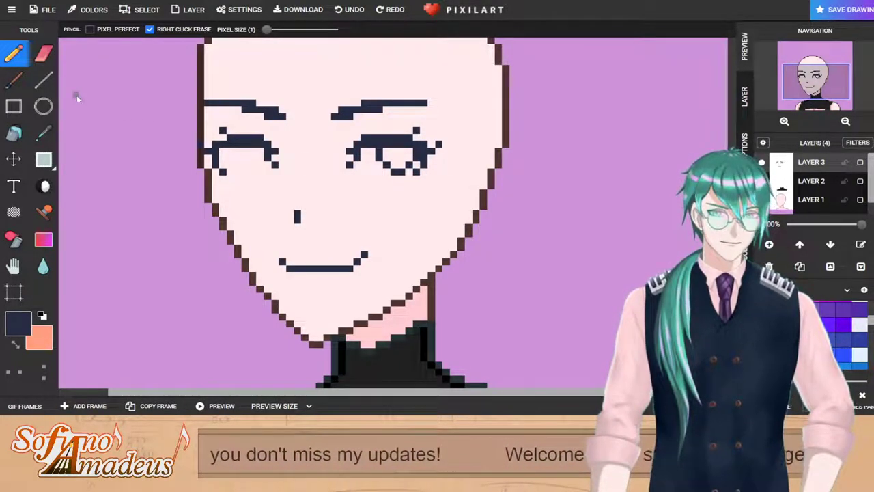
click(43, 160)
drag(196, 128, 170, 125)
click(260, 131)
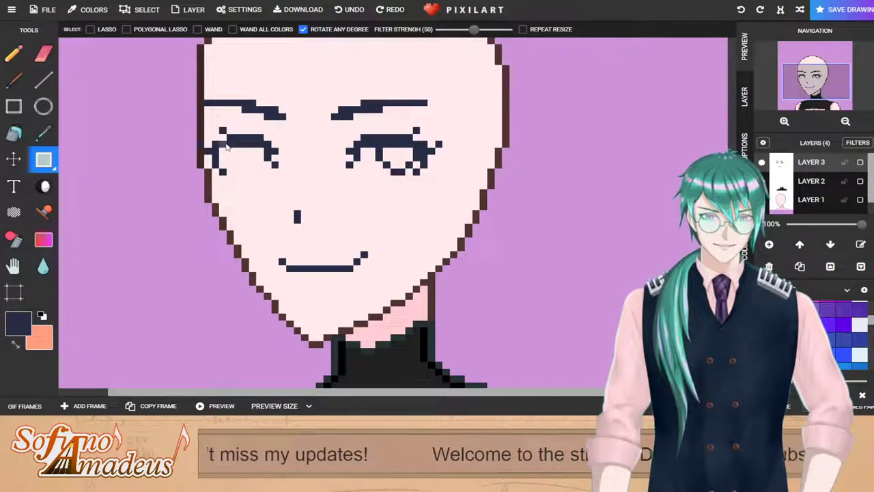
Step: Draw a matching navy iris outline beneath the second eye's lash line and fill both irises with light blue
mouse_move(232, 147)
mouse_down()
mouse_move(257, 142)
mouse_move(238, 146)
mouse_up()
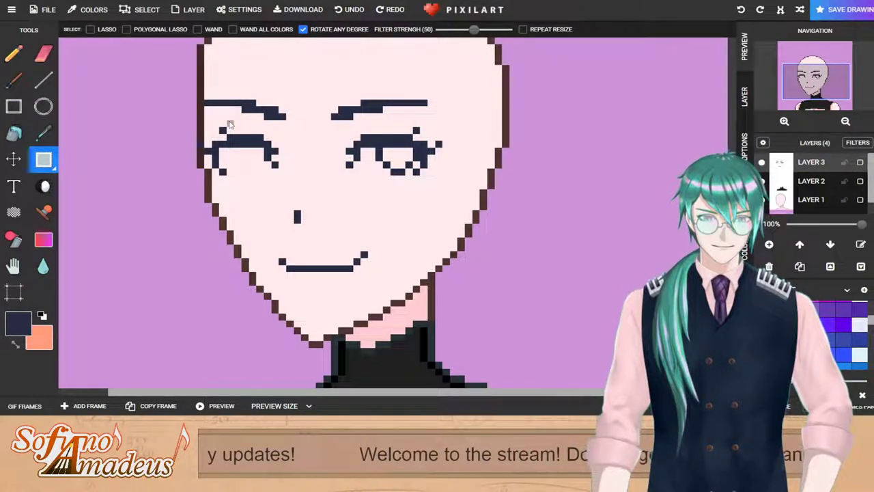
click(14, 53)
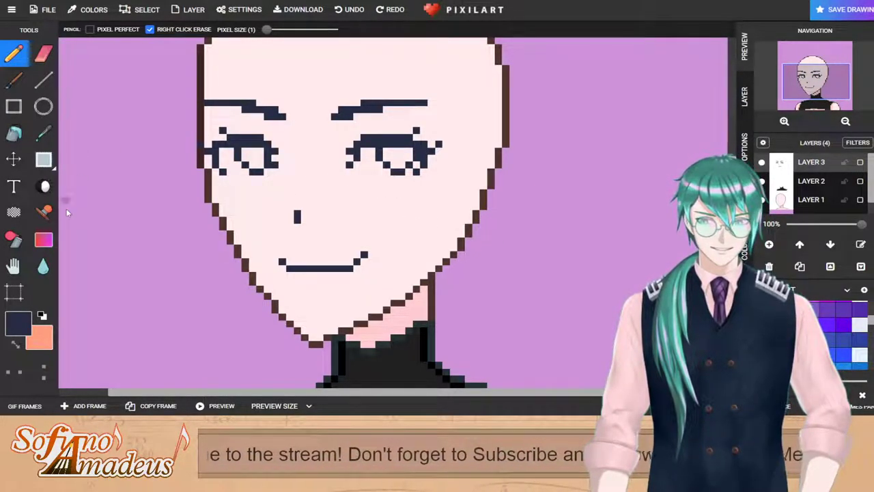
click(14, 347)
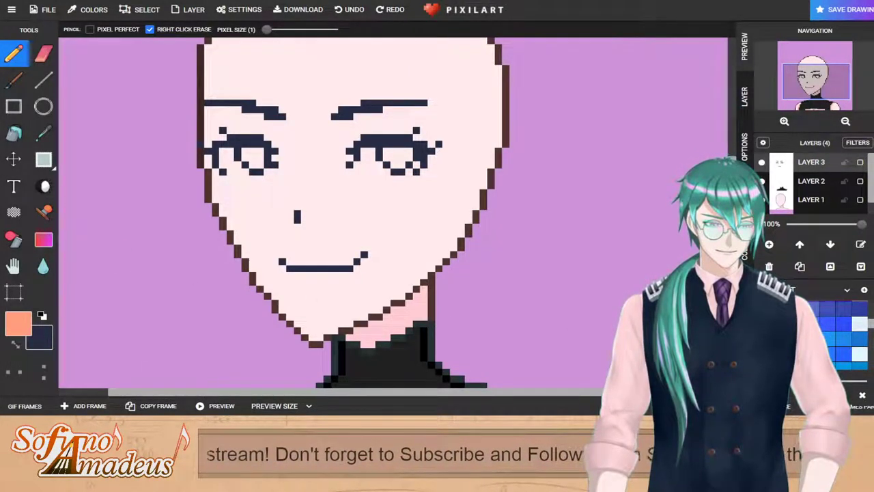
click(800, 339)
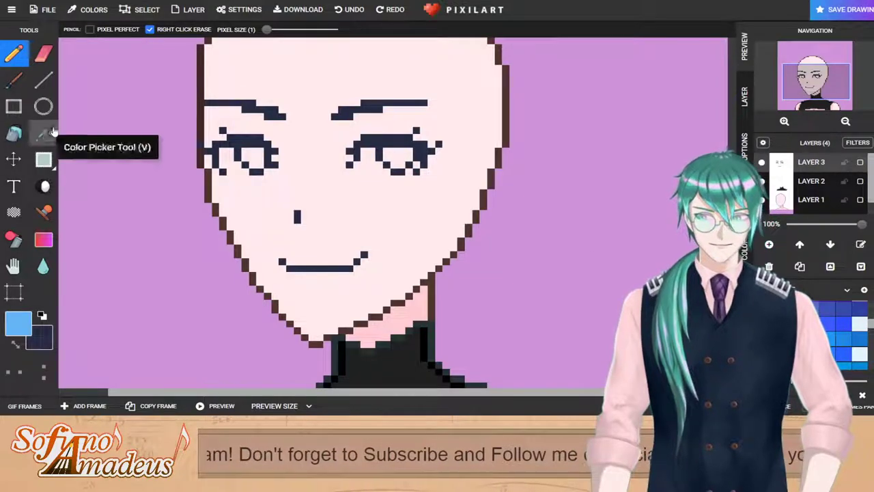
click(14, 134)
click(246, 160)
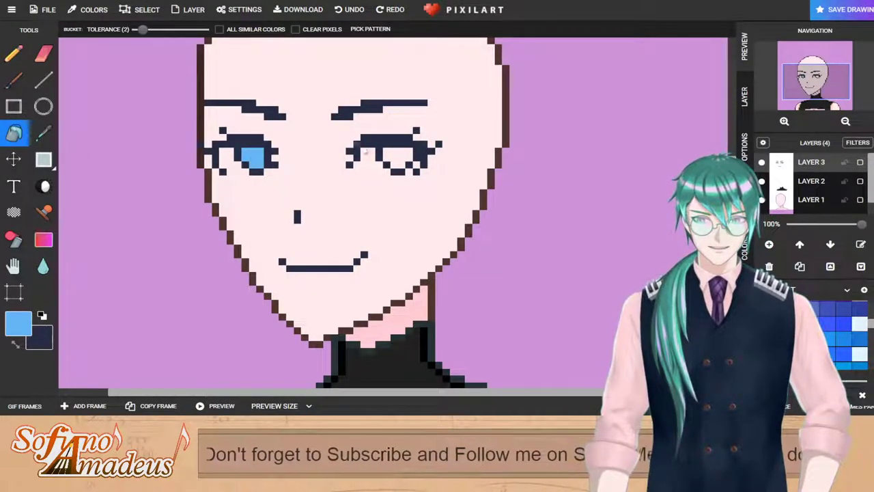
click(395, 160)
scroll(355, 250, down, 2)
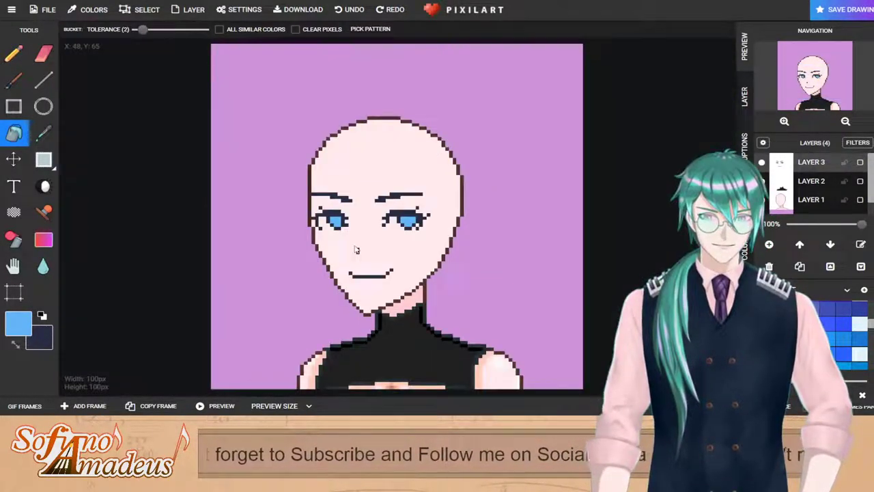
scroll(398, 293, up, 2)
scroll(398, 293, down, 2)
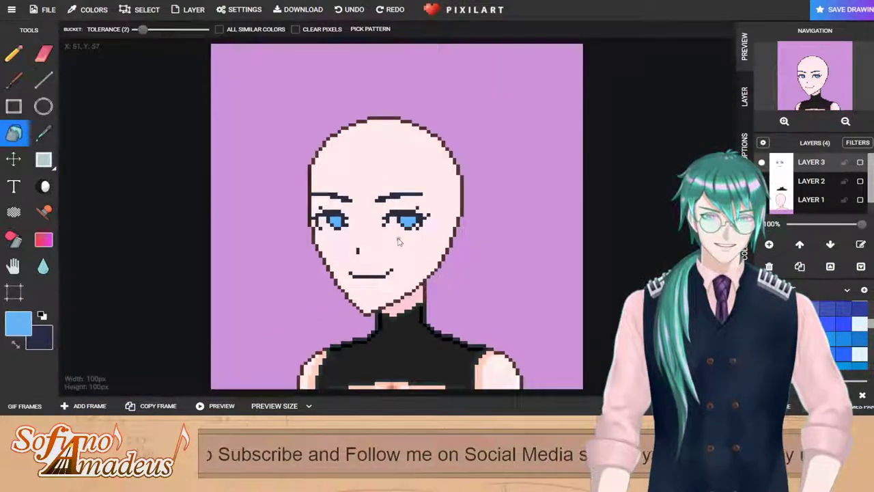
scroll(400, 242, up, 2)
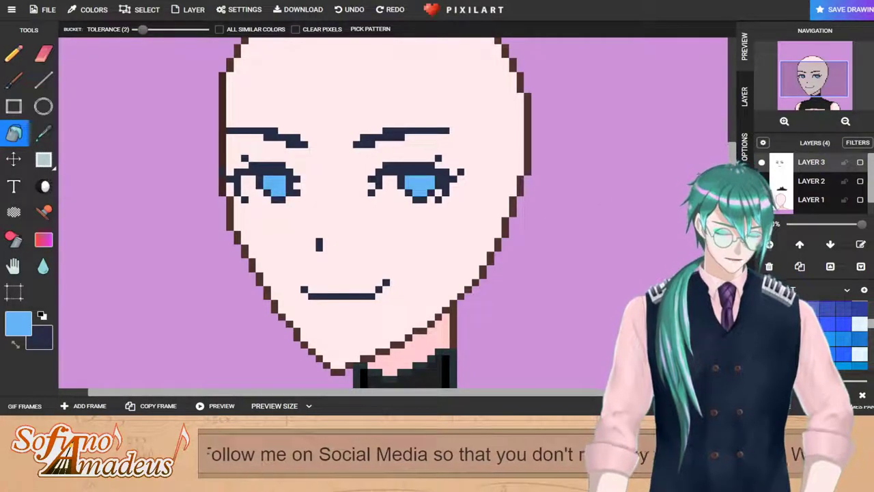
Step: Shade the upper and outer parts of both blue irises with dark navy 1f284d, leaving a small light blue area
click(781, 323)
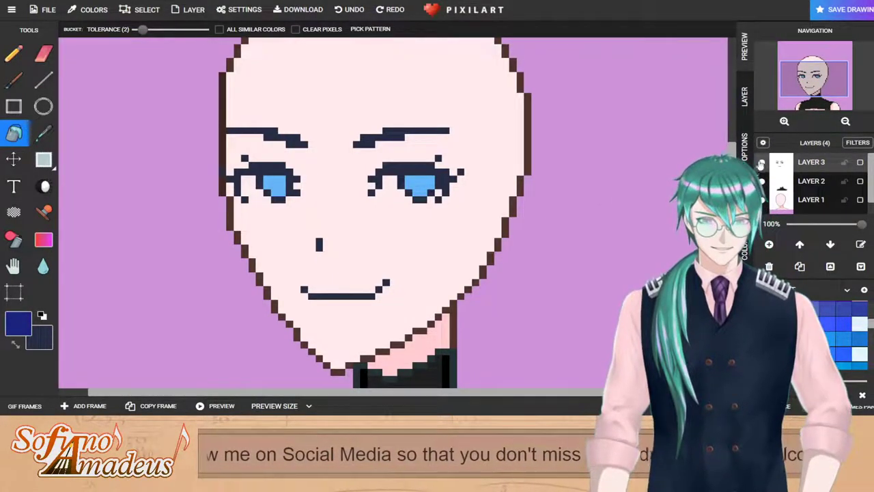
click(744, 251)
click(814, 114)
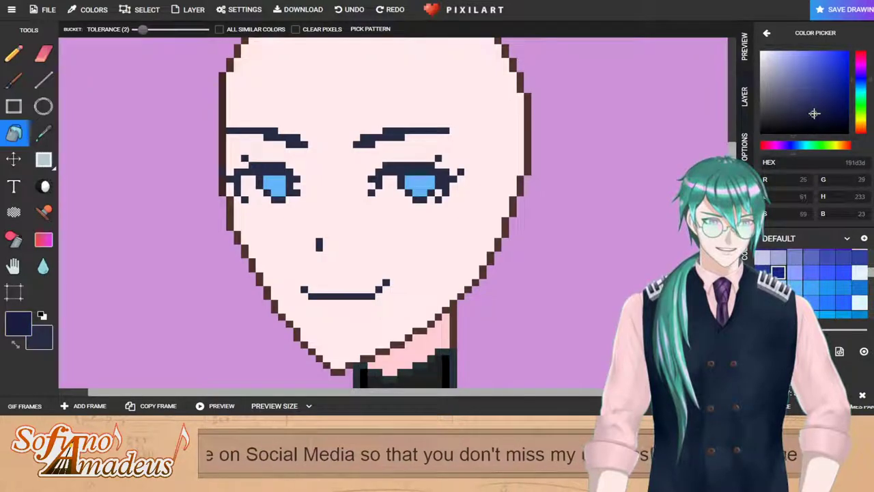
click(418, 185)
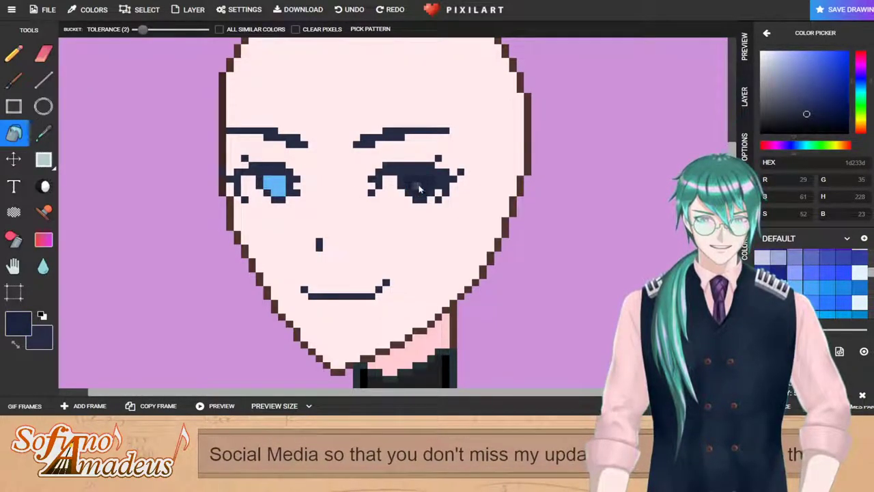
key(ctrl+z)
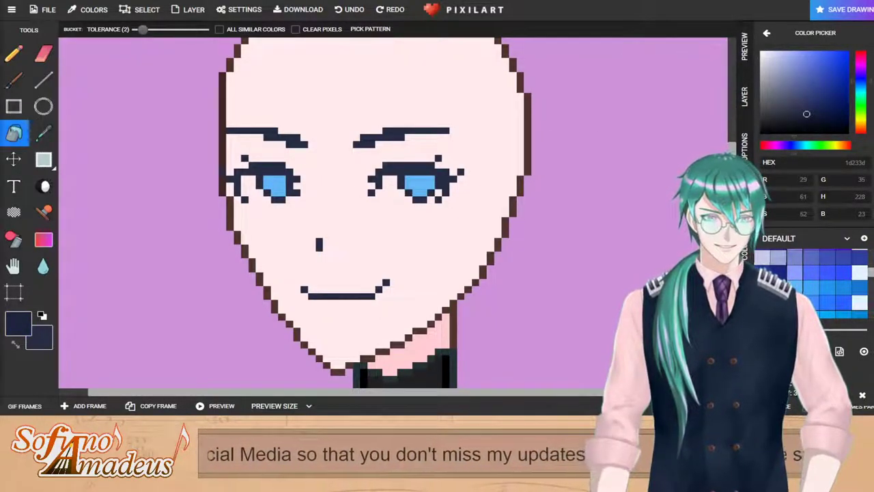
click(13, 53)
drag(268, 179, 281, 179)
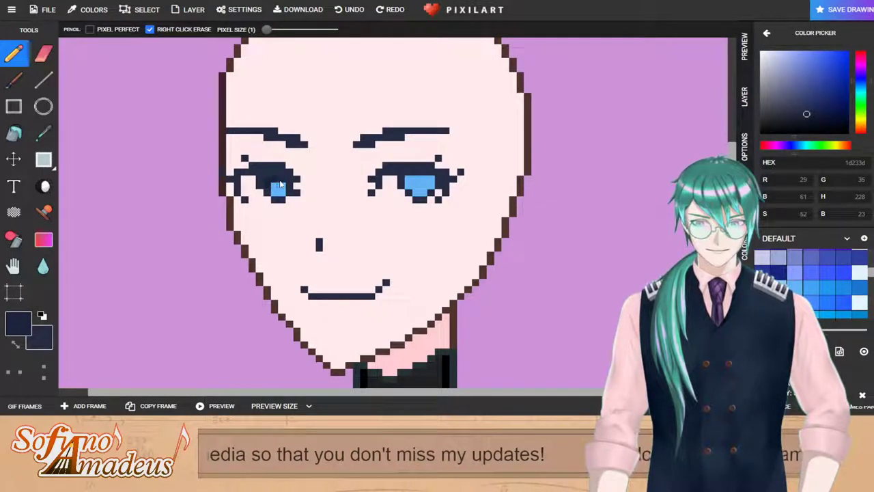
click(813, 109)
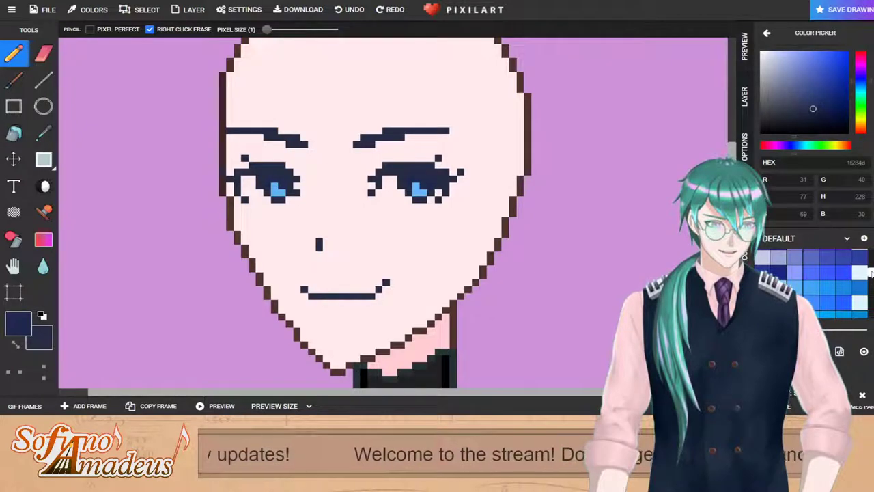
Step: Add a near-black 0b0e17 pupil pixel in each eye and darken the outer and lower iris outlines with the same colour
click(805, 126)
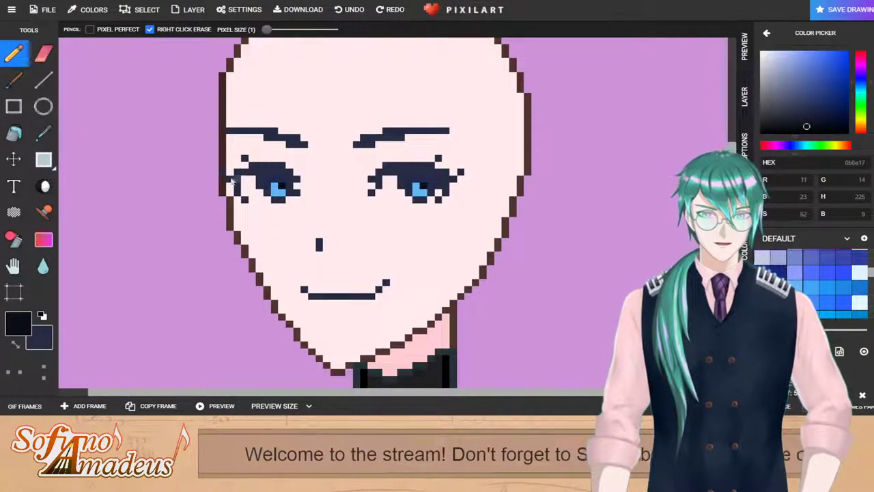
drag(259, 183, 260, 187)
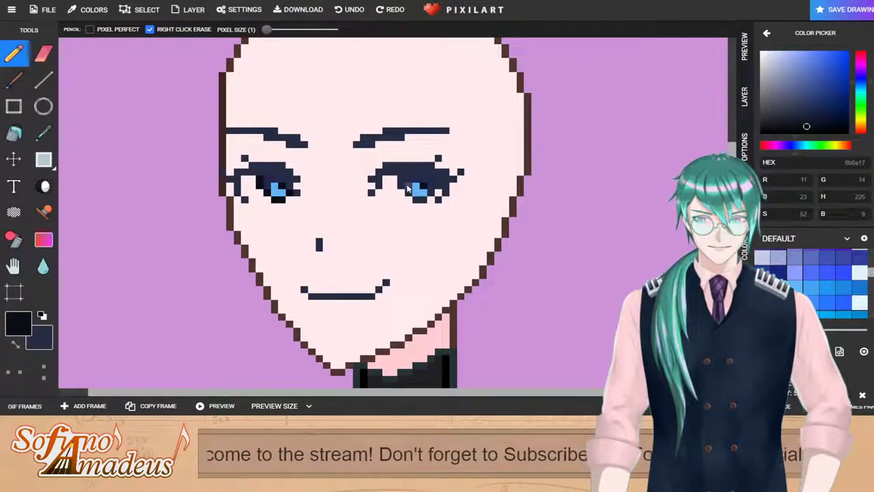
drag(400, 179, 408, 192)
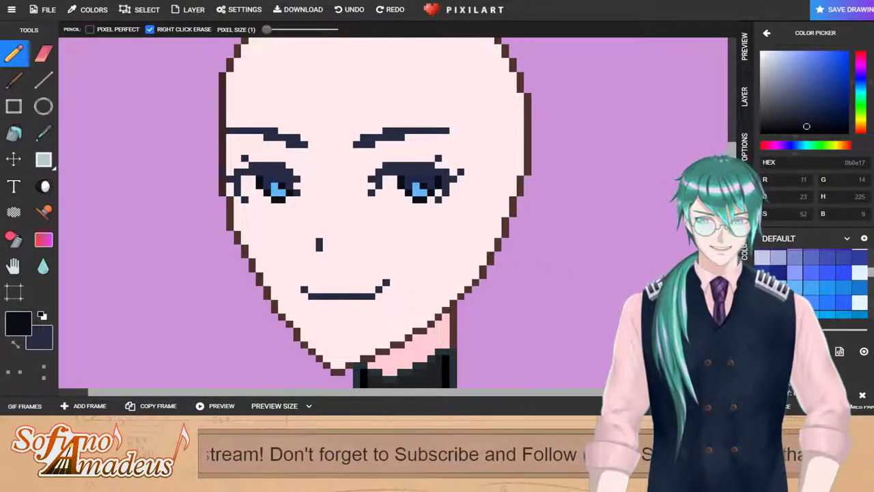
Step: Add an off-white e8eaf6 highlight pixel to each iris and colour the whites of both eyes with it
click(859, 273)
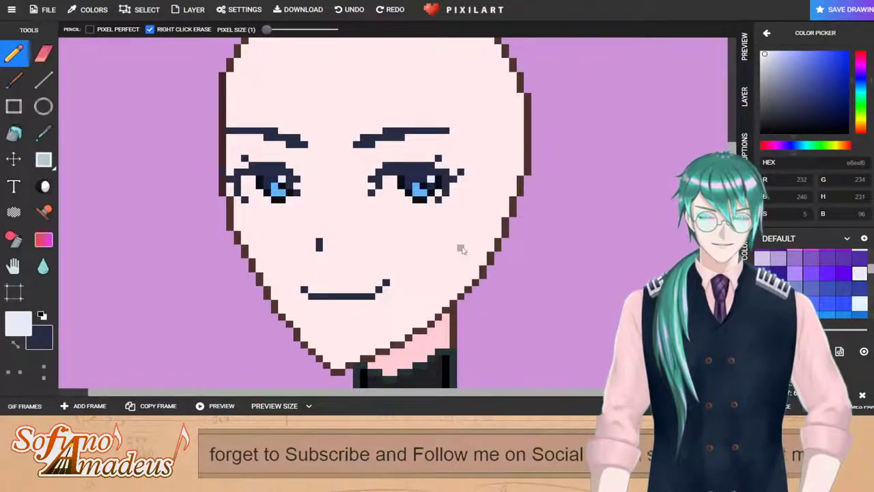
scroll(461, 248, down, 2)
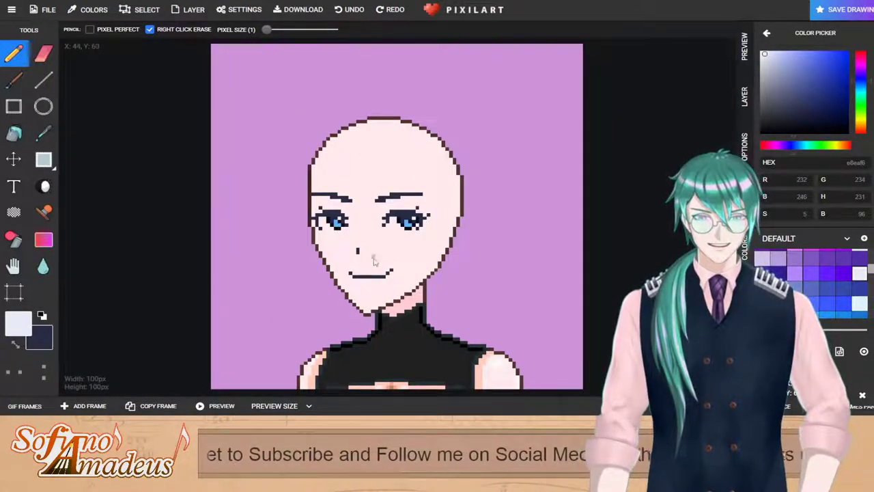
scroll(348, 242, up, 2)
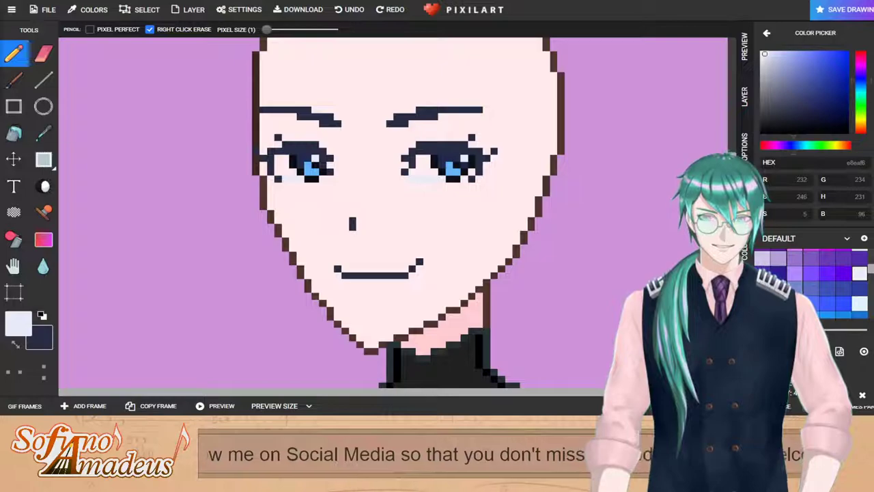
click(14, 132)
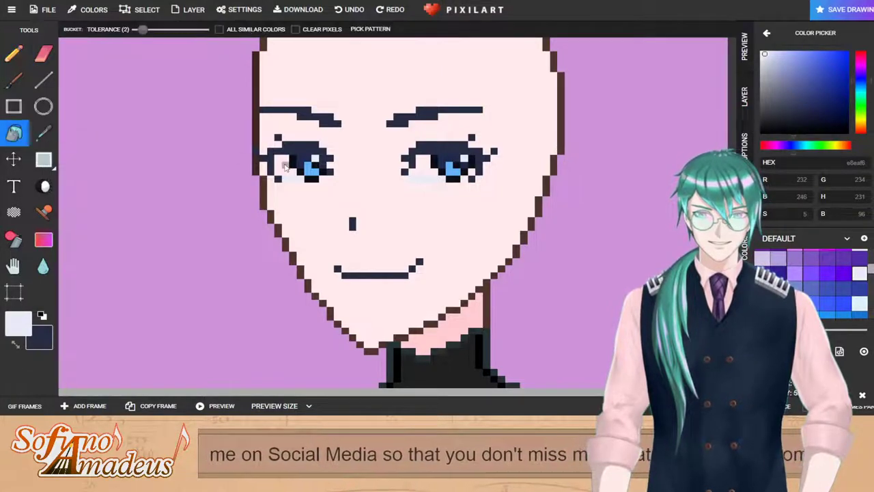
click(14, 53)
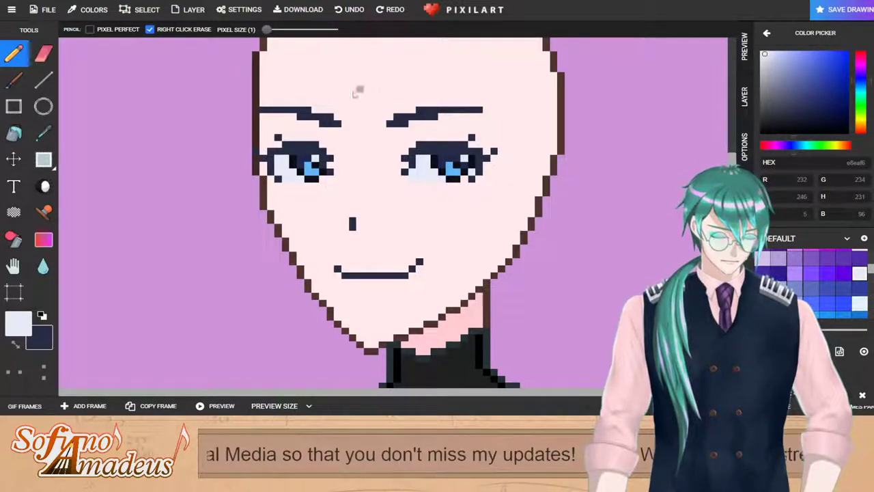
scroll(450, 186, down, 3)
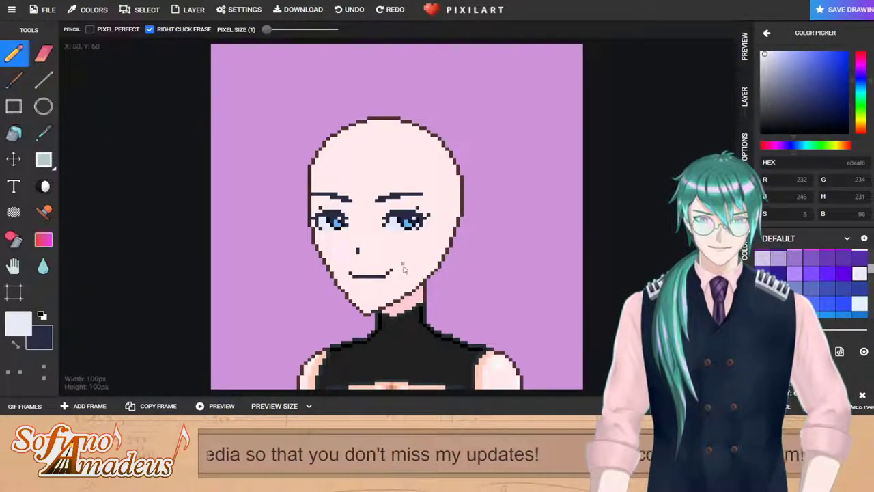
Step: Select the smile and move it 1 px up on the face
click(43, 159)
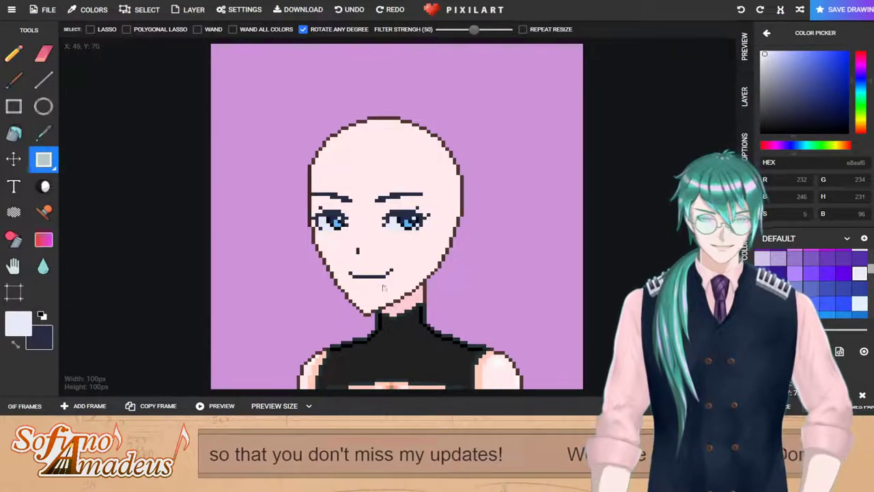
mouse_move(346, 266)
mouse_down()
mouse_move(408, 285)
mouse_move(381, 274)
mouse_up()
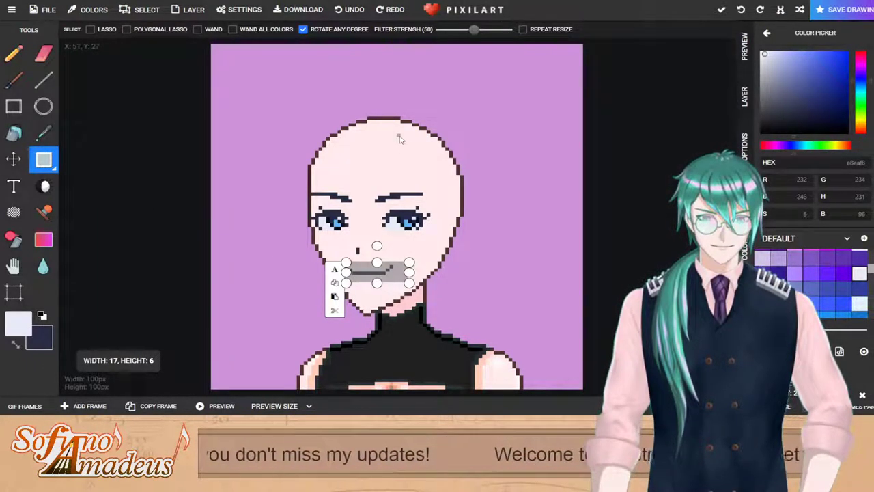
click(489, 236)
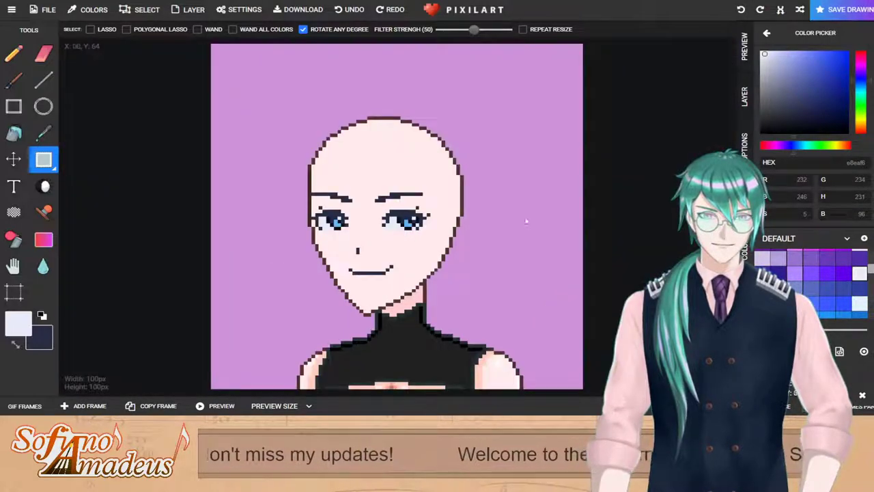
Step: Try nudging the whole layer of facial features slightly down on the face
click(746, 51)
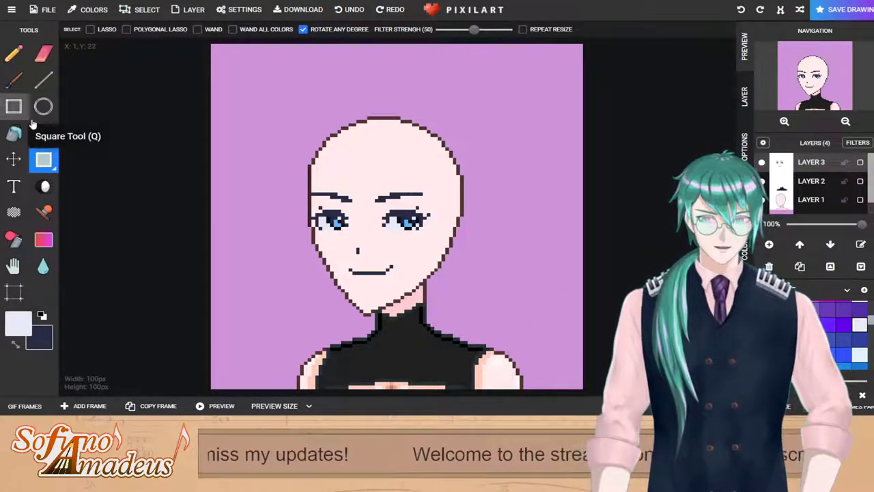
click(14, 158)
mouse_move(382, 230)
mouse_down()
mouse_move(383, 242)
mouse_move(382, 231)
mouse_up()
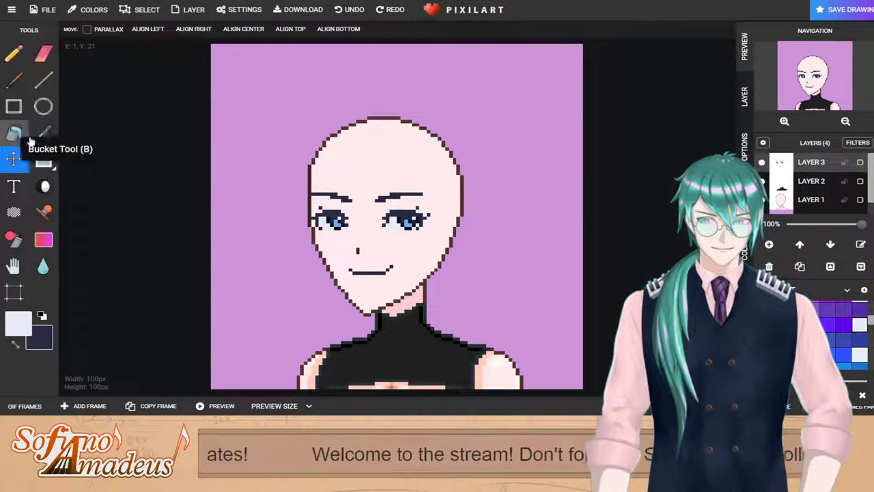
Step: On Layer 1, sample the brown outline colour, redraw the lower jaw line 1 px inward towards the chin and erase the old outer pixels
scroll(383, 308, up, 2)
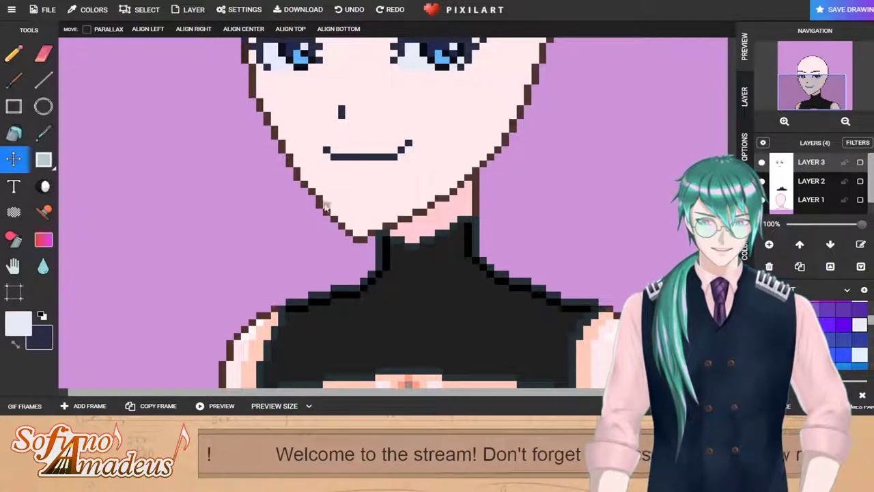
click(816, 199)
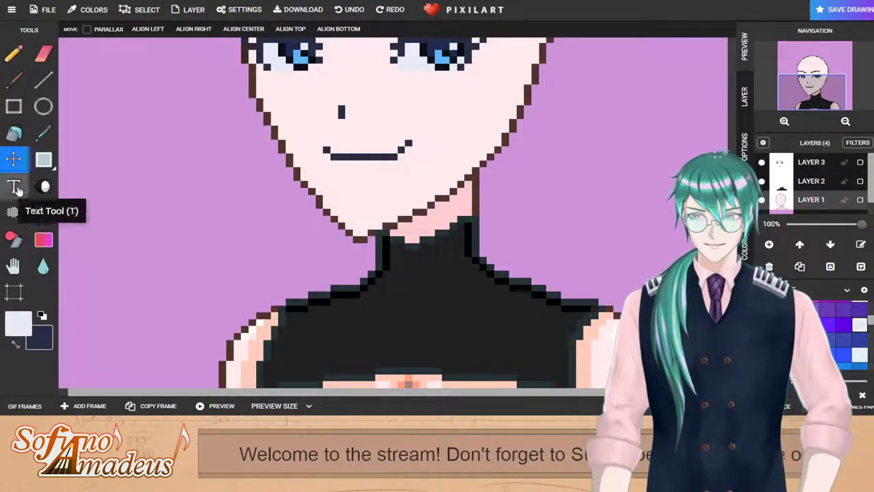
click(43, 133)
click(299, 178)
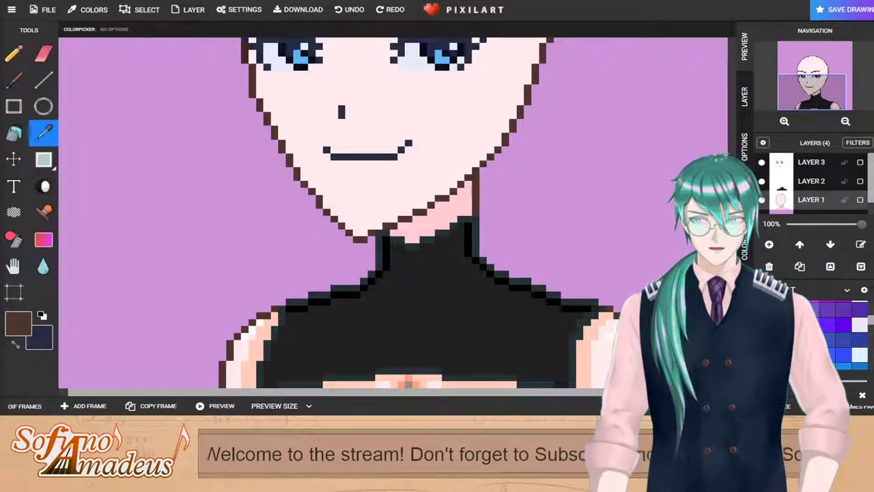
drag(328, 207, 341, 223)
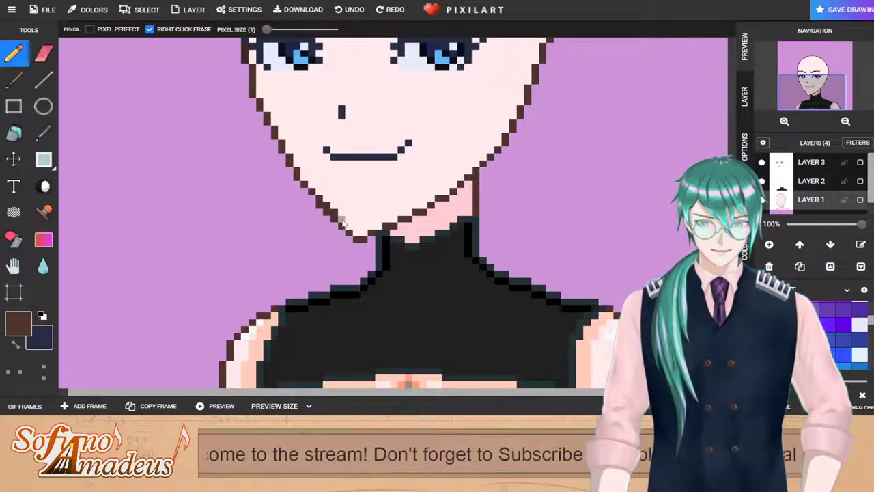
click(350, 230)
click(43, 54)
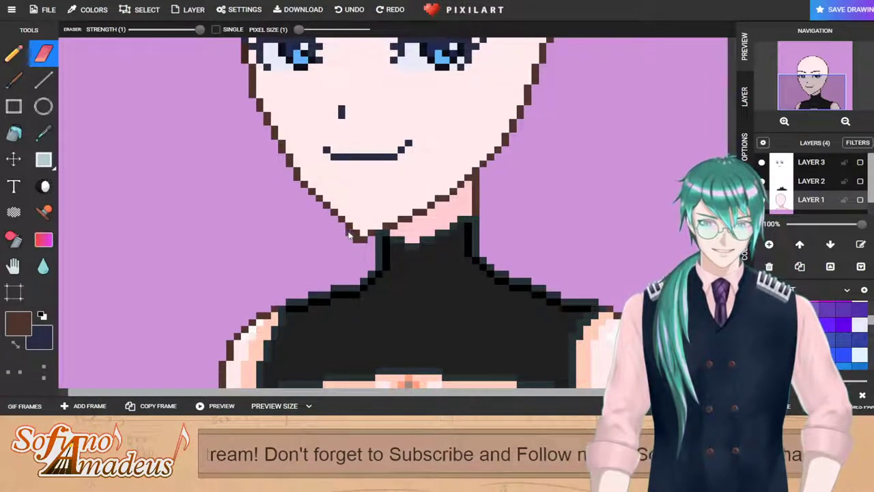
Step: Raise the tip of the chin outline by 1 px, erasing the old pixels below and closing the line in brown
scroll(365, 250, down, 2)
scroll(365, 250, up, 2)
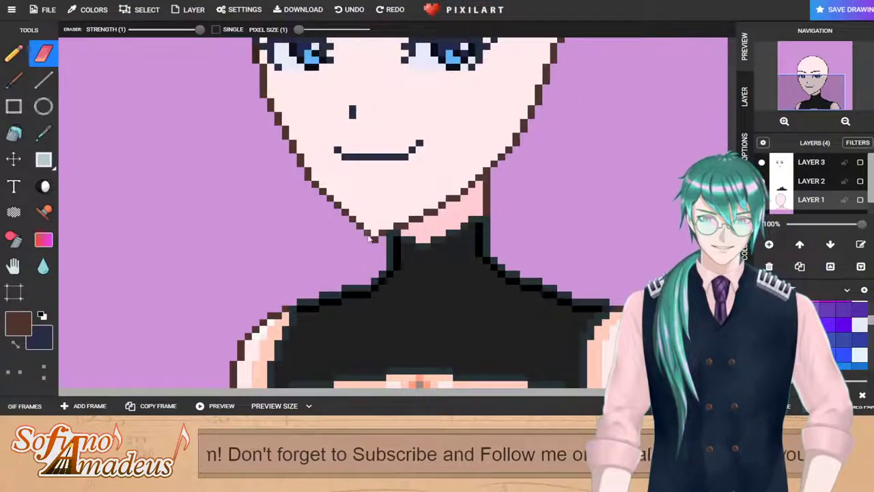
click(15, 54)
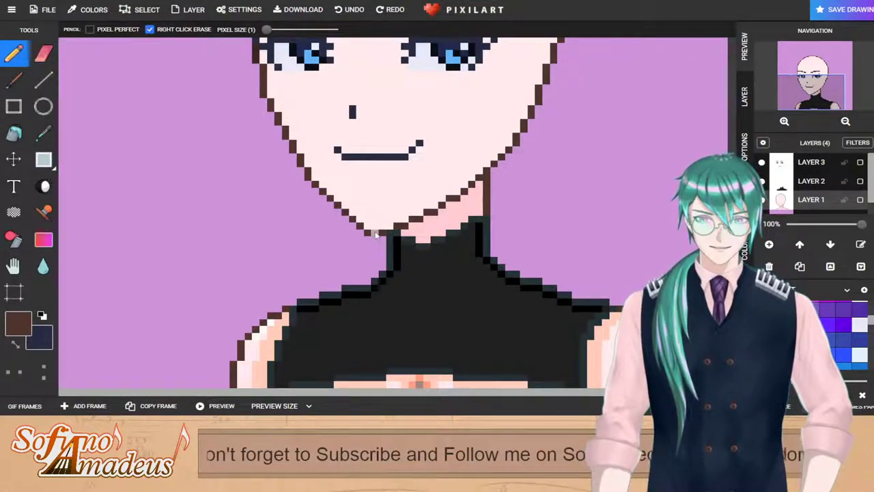
scroll(375, 231, down, 2)
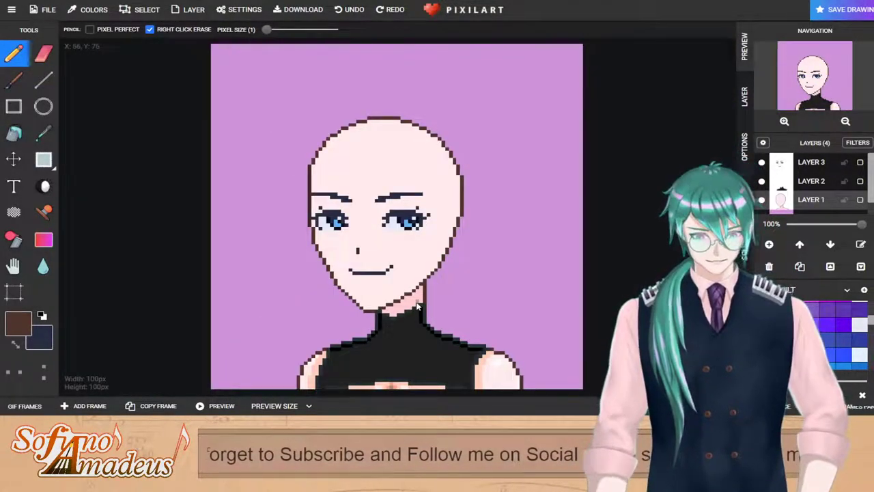
scroll(332, 238, up, 2)
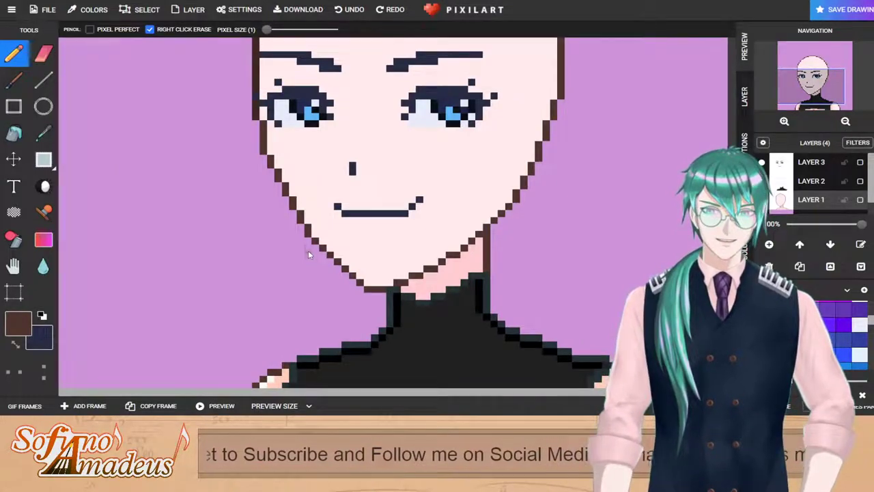
scroll(310, 246, down, 2)
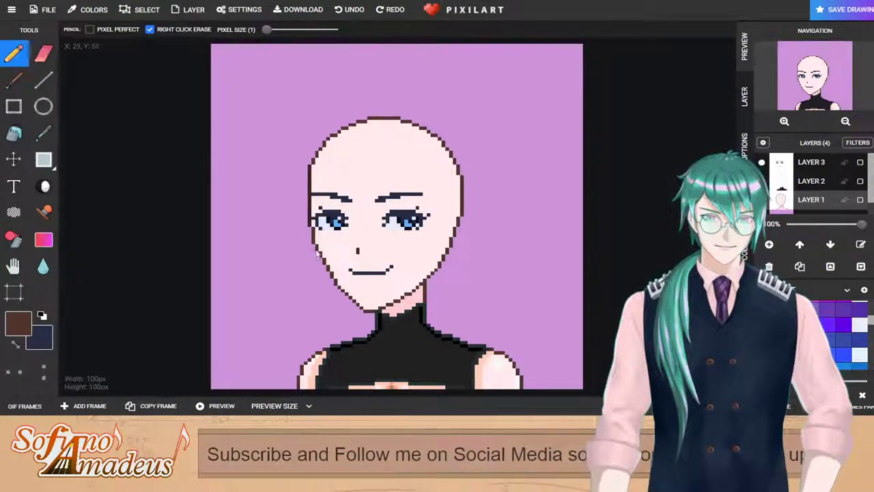
scroll(311, 246, up, 2)
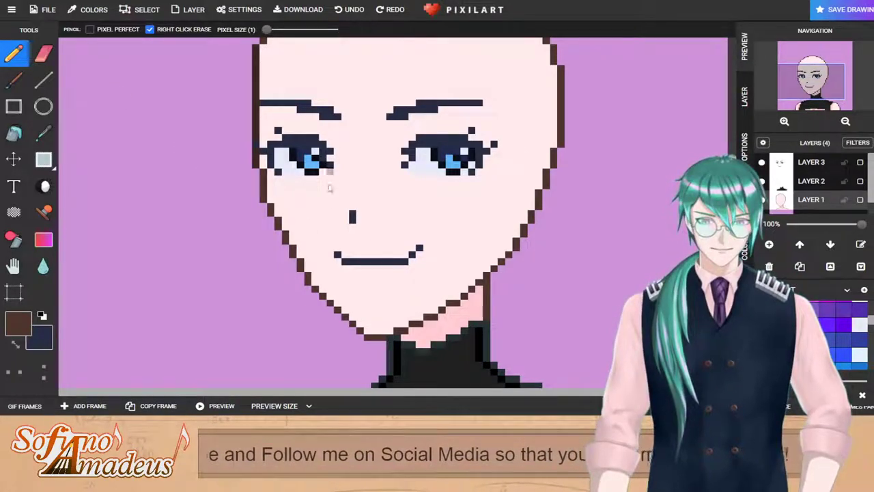
scroll(472, 200, down, 3)
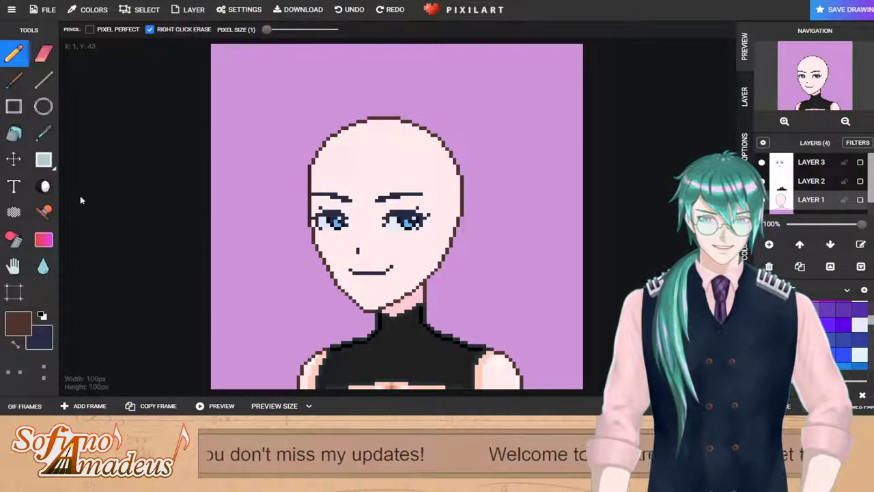
Step: Sample the pink neck colour and draw a 1 px lower-lip line directly beneath the straight part of the smile
click(43, 133)
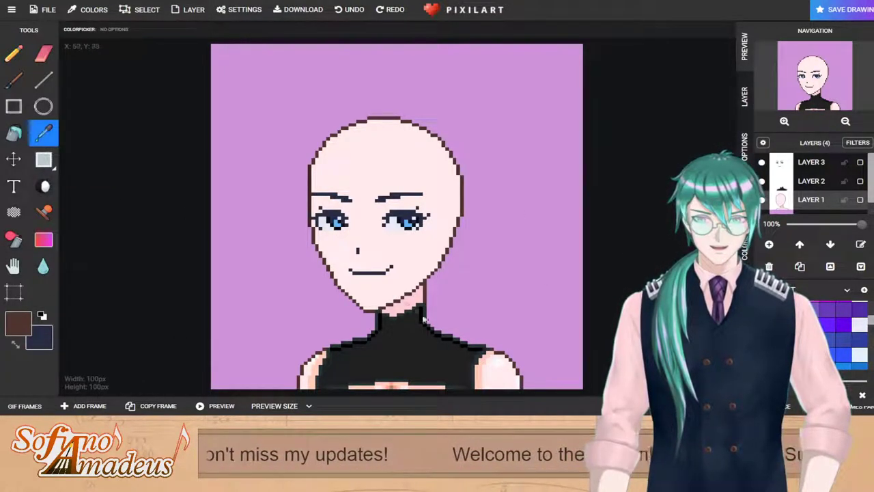
click(412, 306)
click(14, 54)
scroll(410, 309, up, 2)
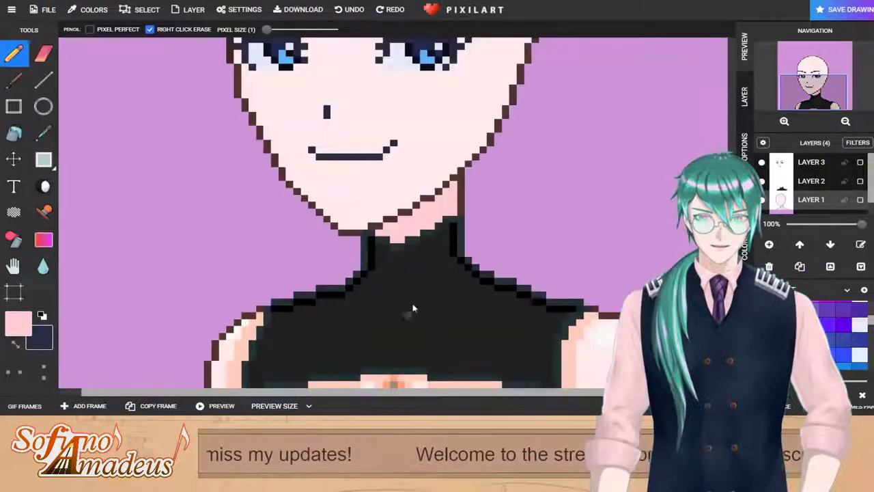
drag(313, 162, 368, 167)
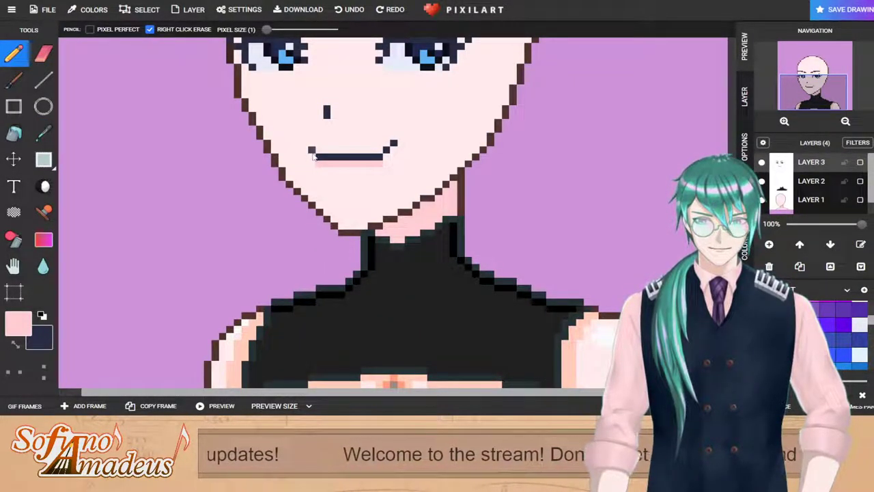
Step: Examine the eyes, nose, lips and eyebrows both up close and at full-portrait scale
scroll(394, 160, down, 2)
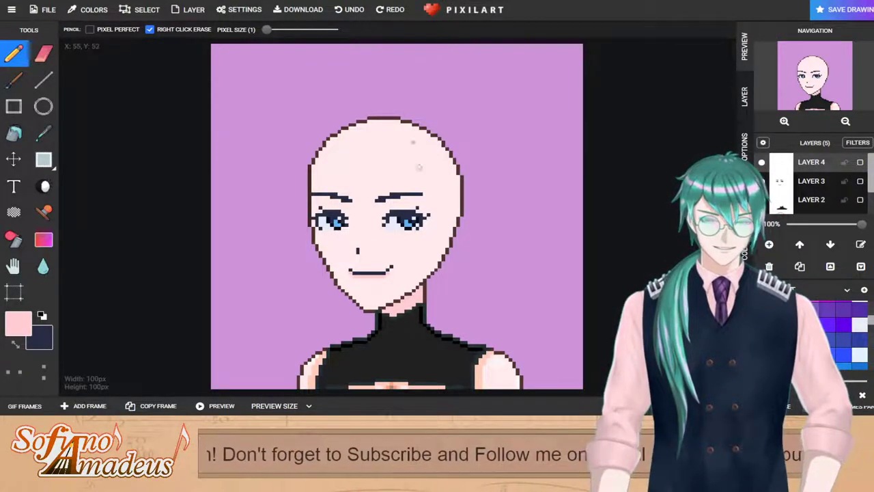
scroll(380, 225, up, 2)
scroll(380, 225, down, 2)
scroll(381, 224, up, 2)
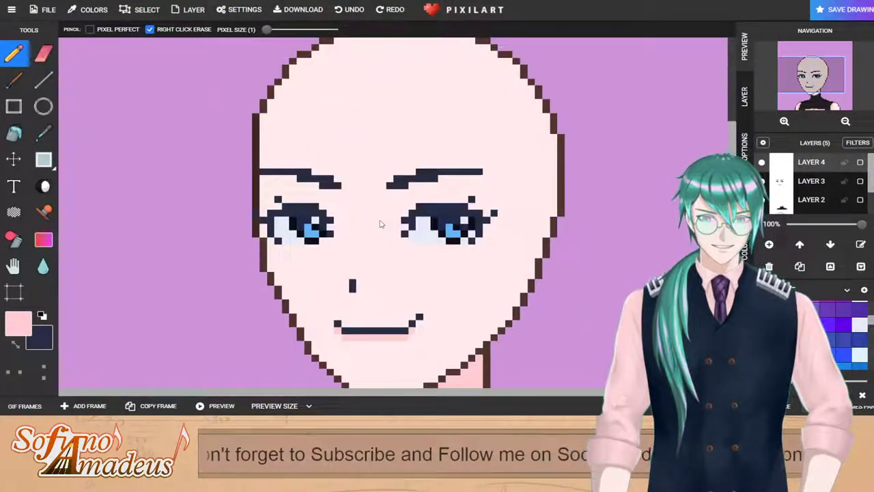
scroll(433, 189, down, 2)
scroll(402, 205, up, 2)
scroll(344, 272, down, 2)
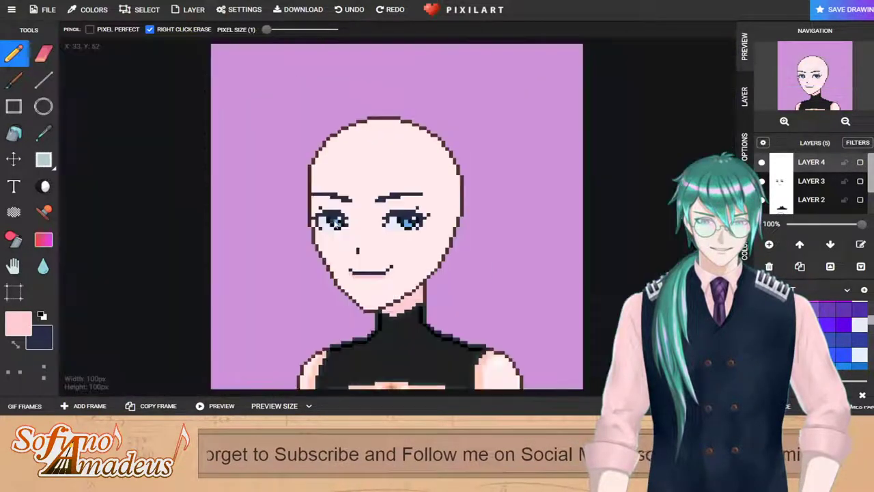
scroll(343, 271, up, 2)
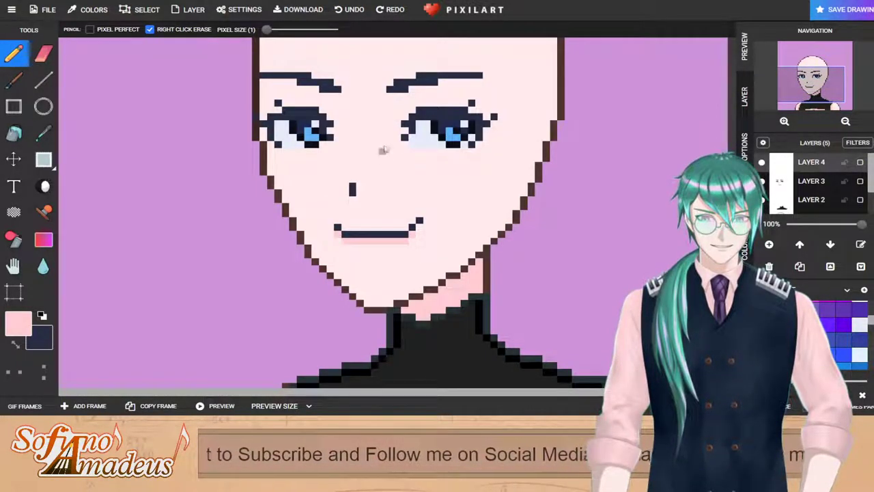
scroll(396, 105, down, 2)
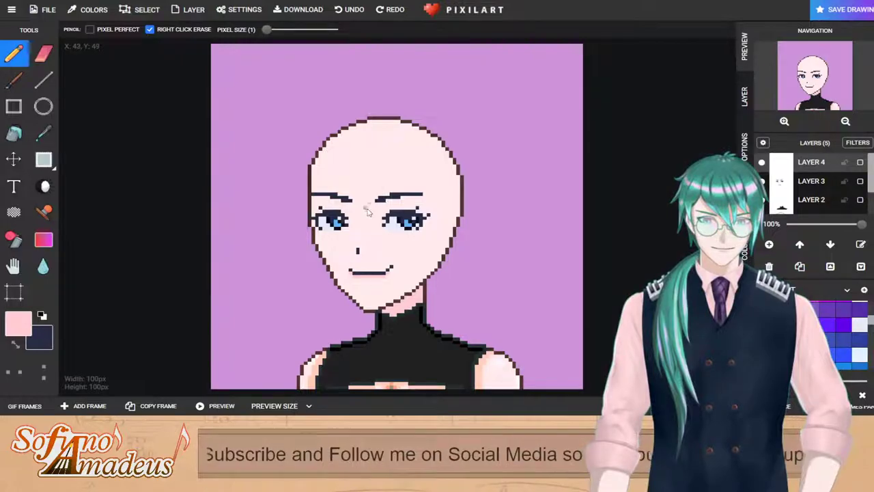
Step: On Layer 3, select the lower inner parts of both eyebrows and try moving them up
scroll(368, 212, up, 2)
click(43, 159)
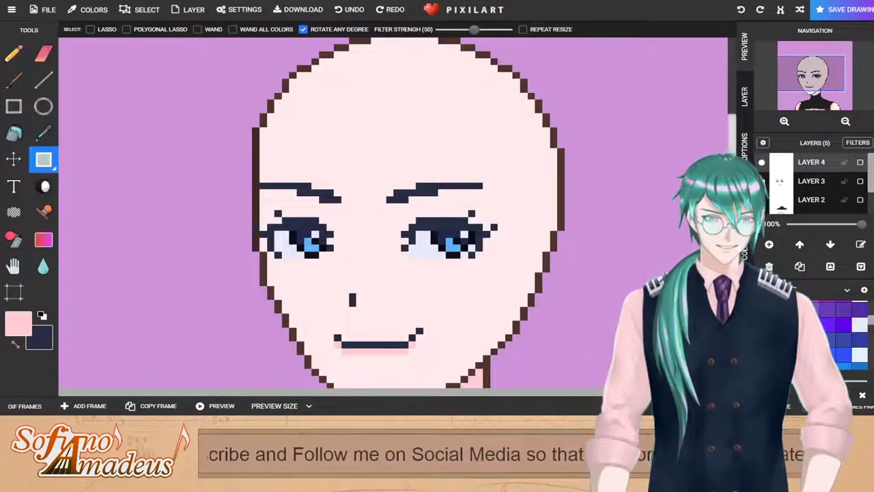
click(812, 181)
drag(283, 204, 482, 194)
drag(368, 202, 369, 192)
key(ctrl+z)
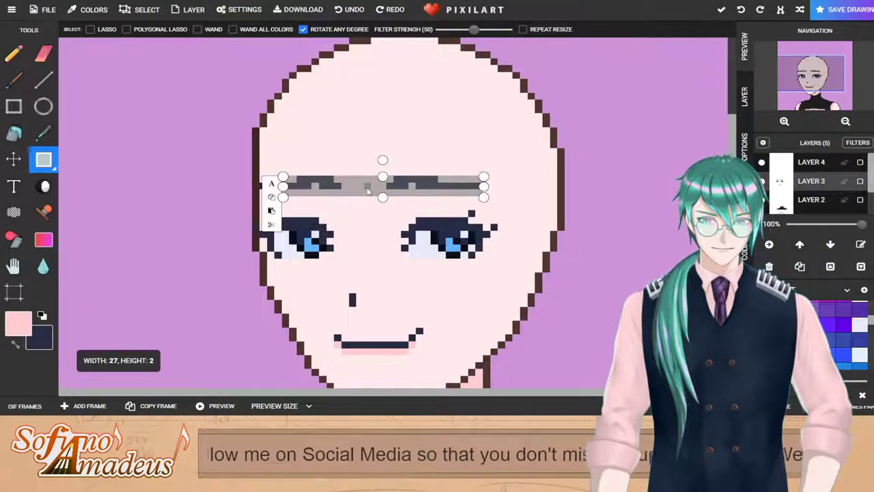
scroll(369, 194, down, 1)
click(426, 222)
scroll(342, 222, up, 1)
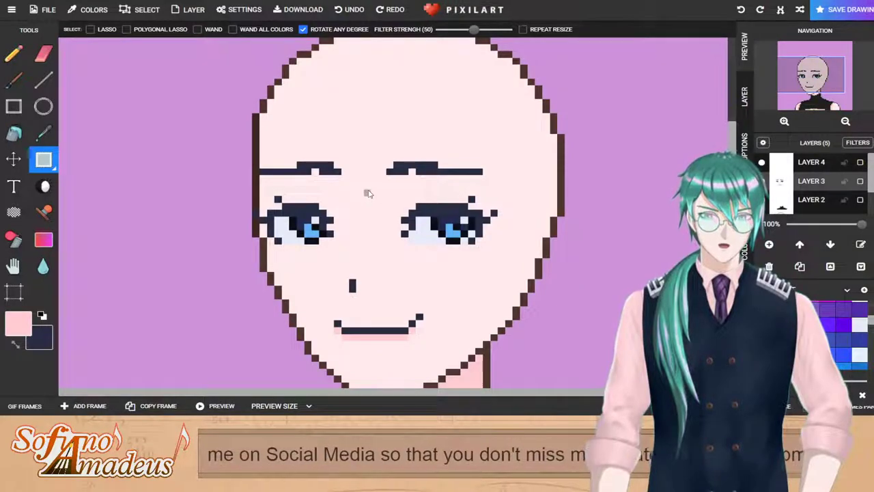
Step: Reselect the inner eyebrow ends on Layer 3 and try raising them by only 1 px to flatten the brows
drag(290, 197, 451, 179)
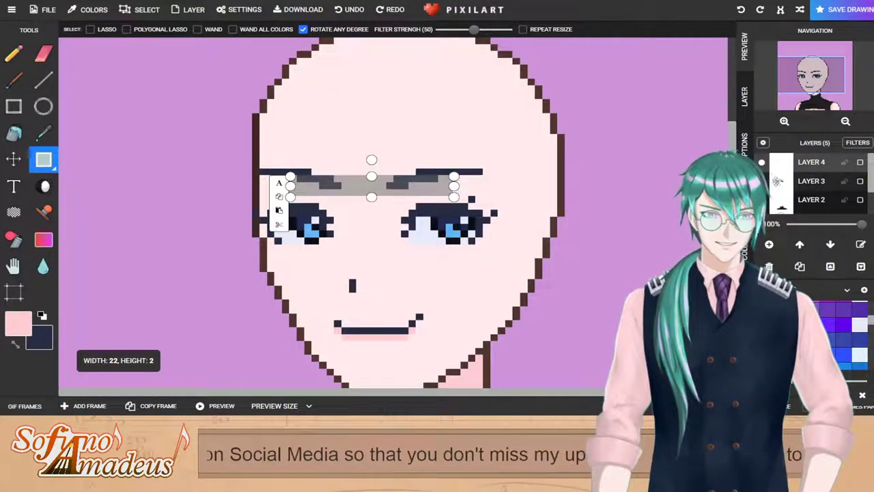
click(798, 181)
drag(294, 193, 447, 180)
drag(382, 190, 382, 183)
click(547, 192)
scroll(528, 191, down, 1)
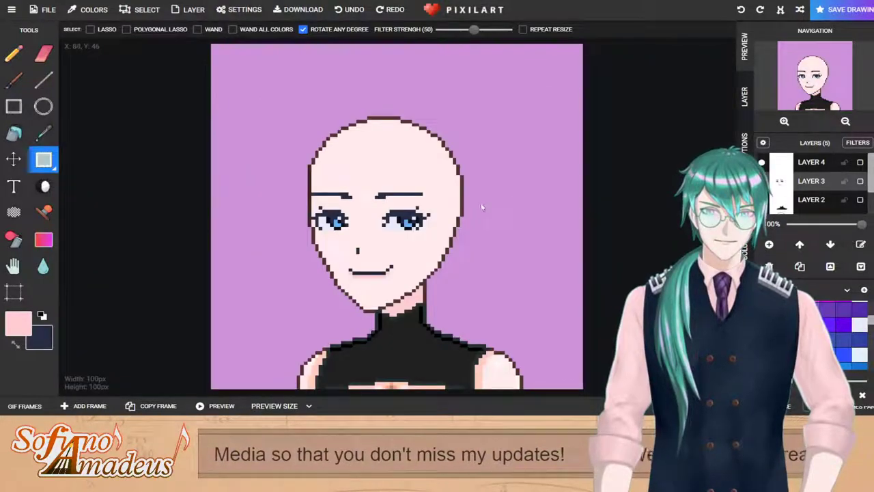
Step: On Layer 3, try raising the outer tips of both eyebrows 1 px in navy and erasing the old pixels below
scroll(380, 198, up, 2)
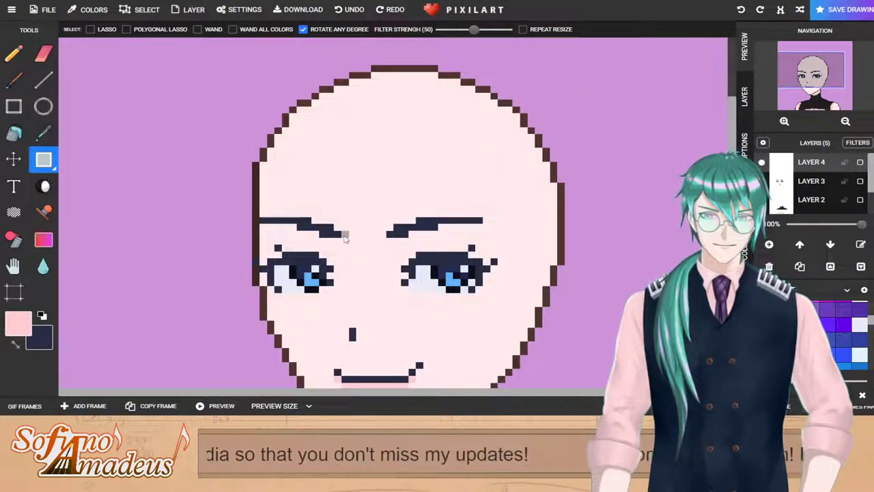
click(13, 53)
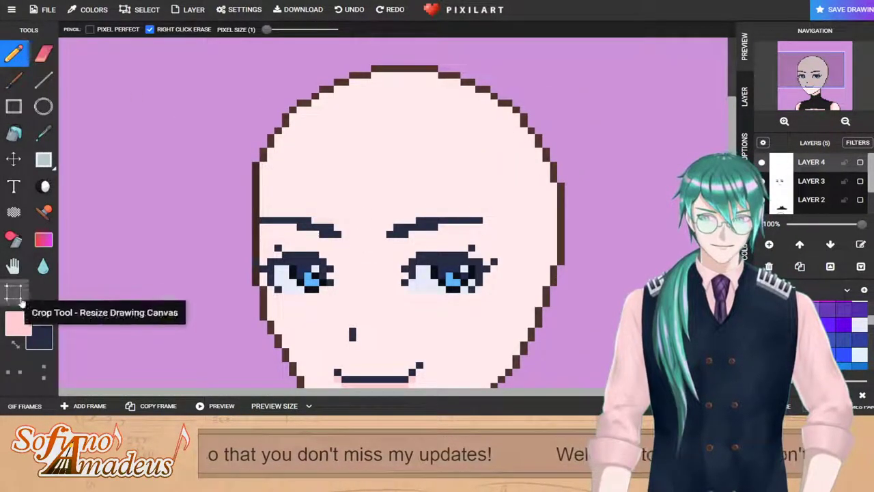
click(15, 345)
click(786, 182)
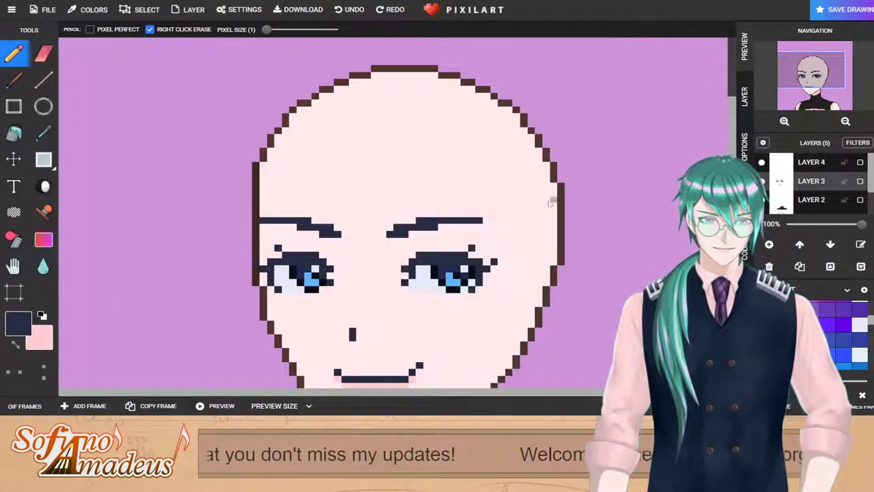
drag(465, 214, 480, 214)
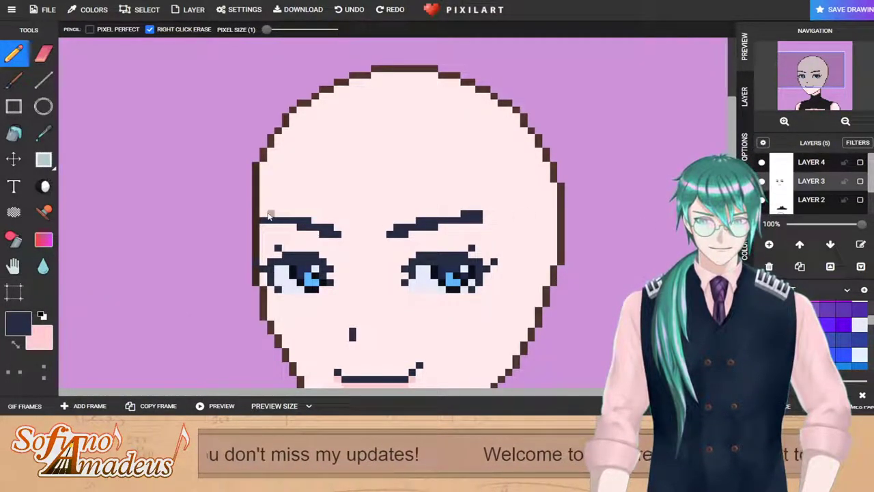
click(43, 53)
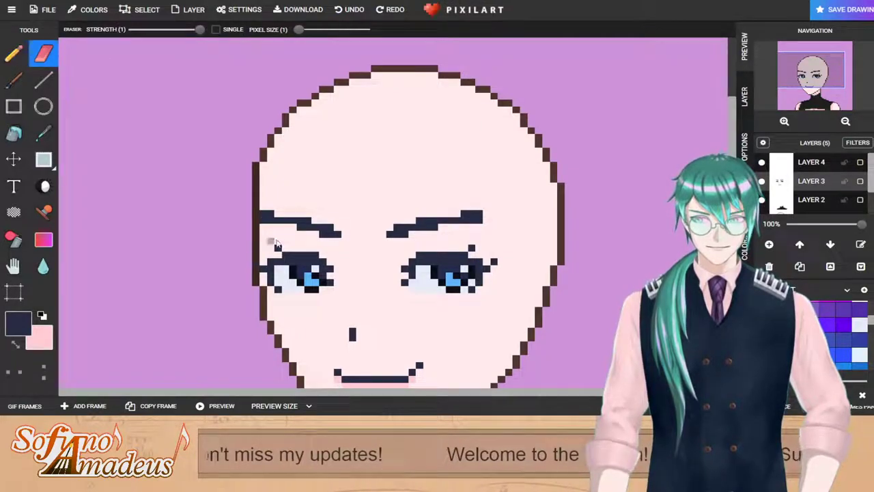
drag(464, 227, 476, 225)
scroll(476, 226, down, 3)
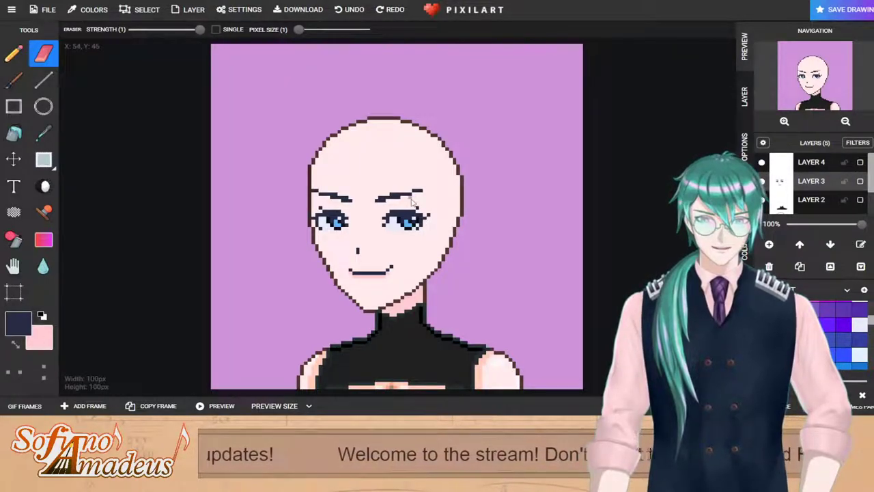
scroll(417, 208, up, 2)
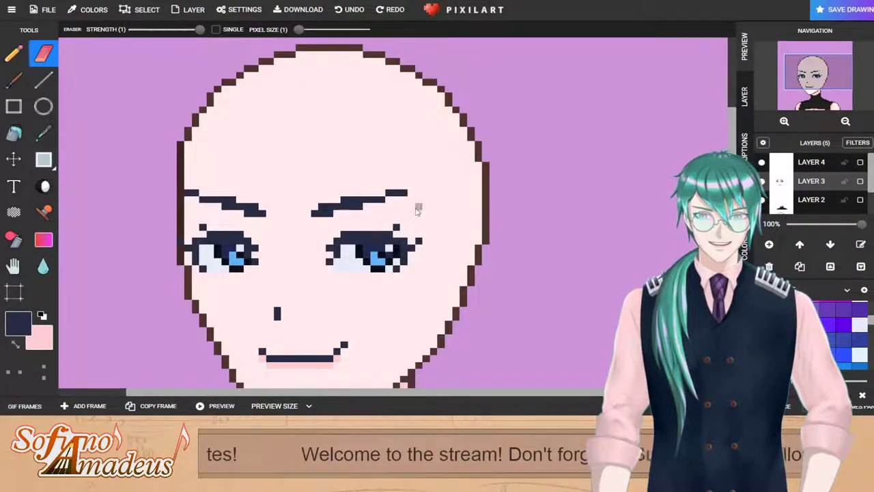
scroll(418, 210, down, 2)
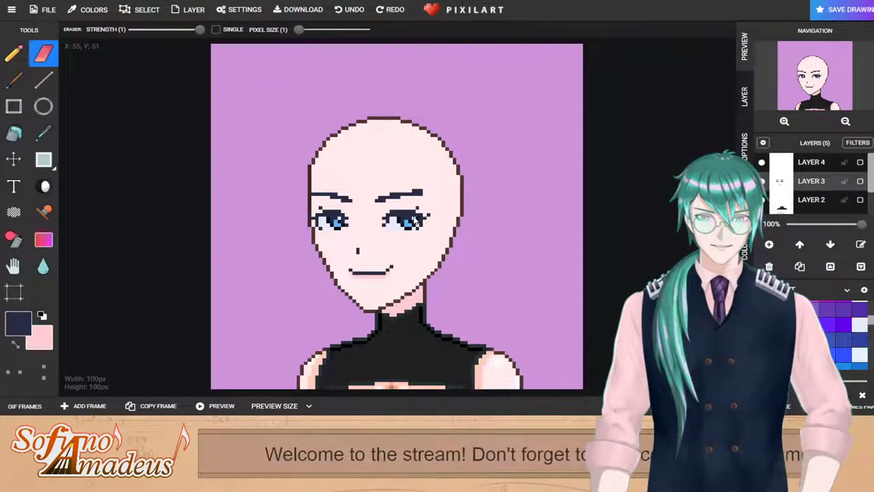
scroll(415, 220, up, 2)
scroll(445, 220, down, 2)
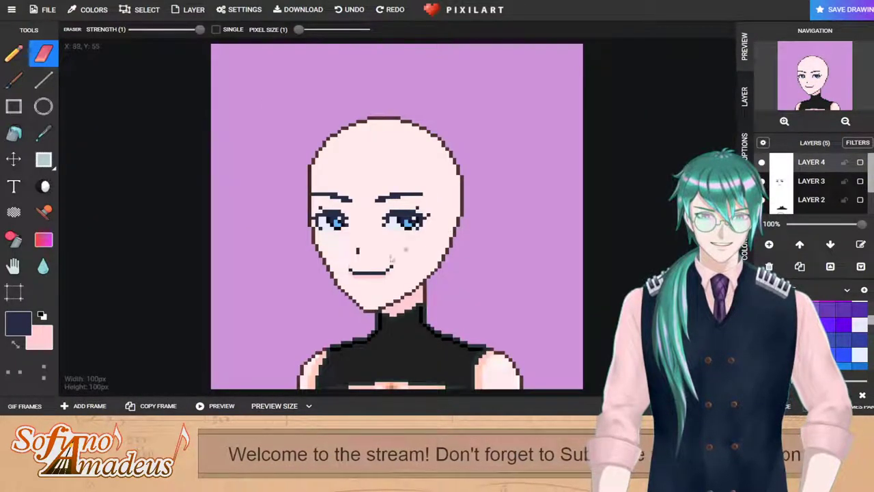
Step: Try drawing a small navy mark on Layer 3 just above the inner end of the left eyebrow
scroll(353, 256, up, 2)
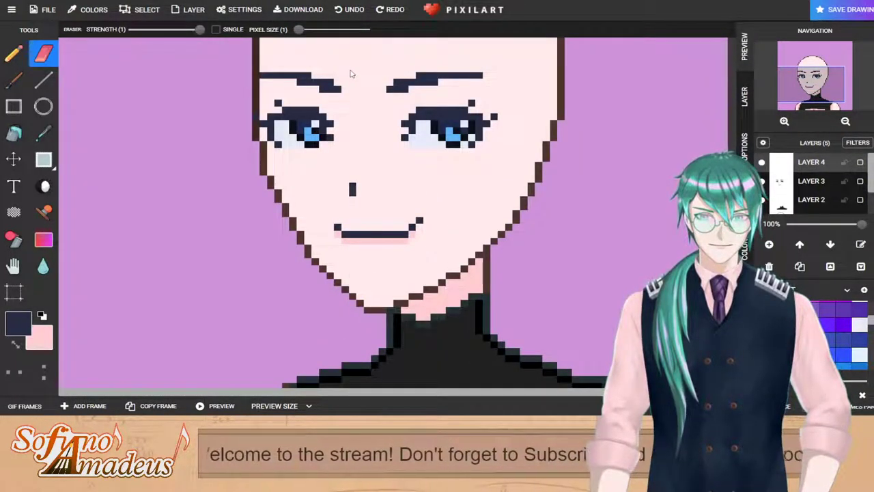
click(14, 53)
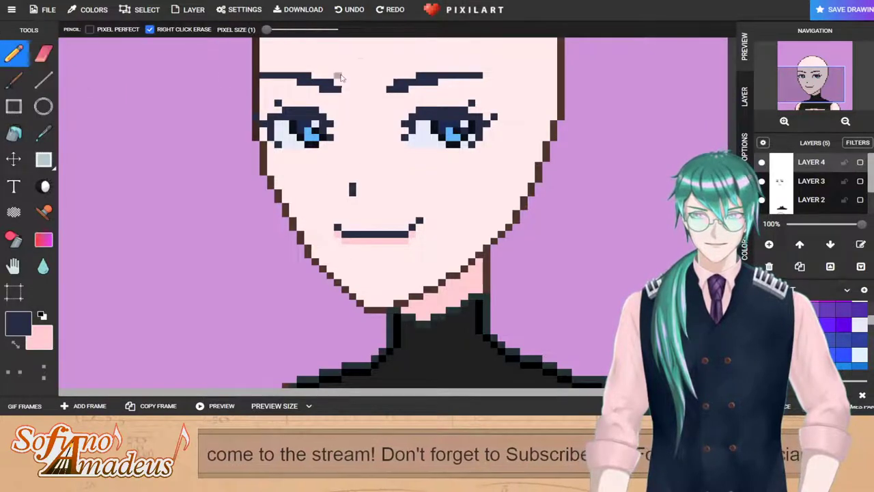
click(804, 181)
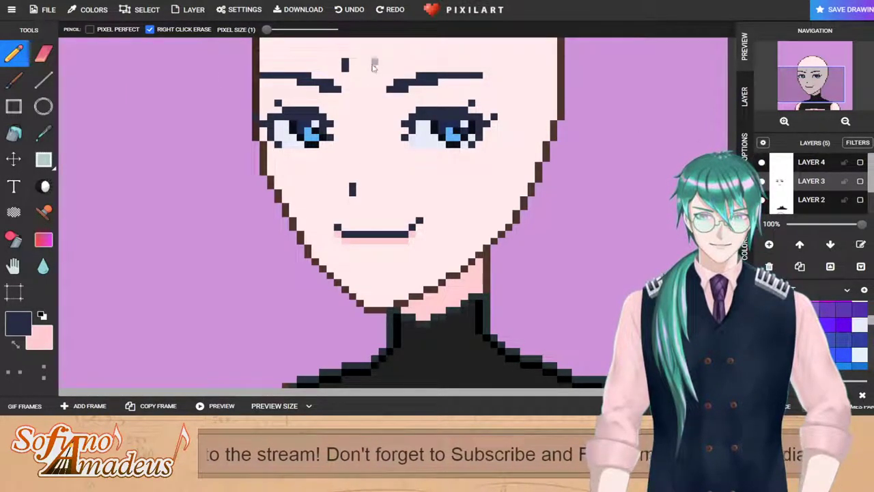
key(ctrl+z)
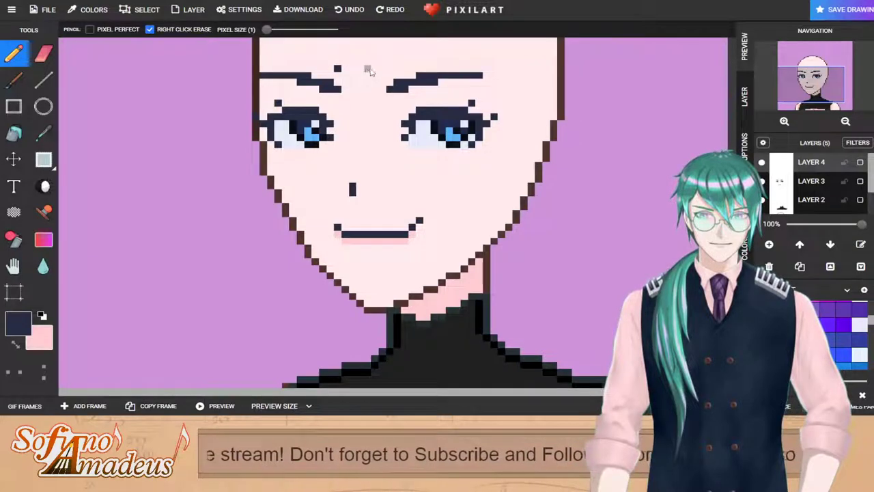
drag(337, 62, 345, 68)
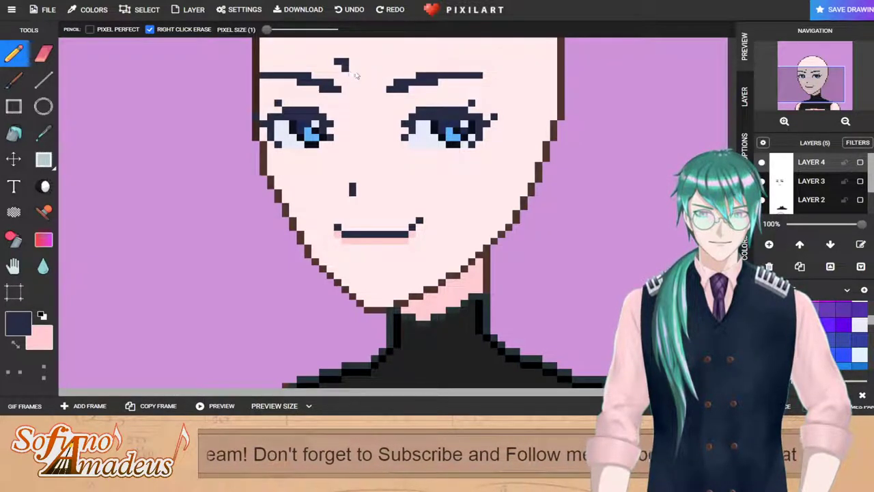
key(ctrl+z)
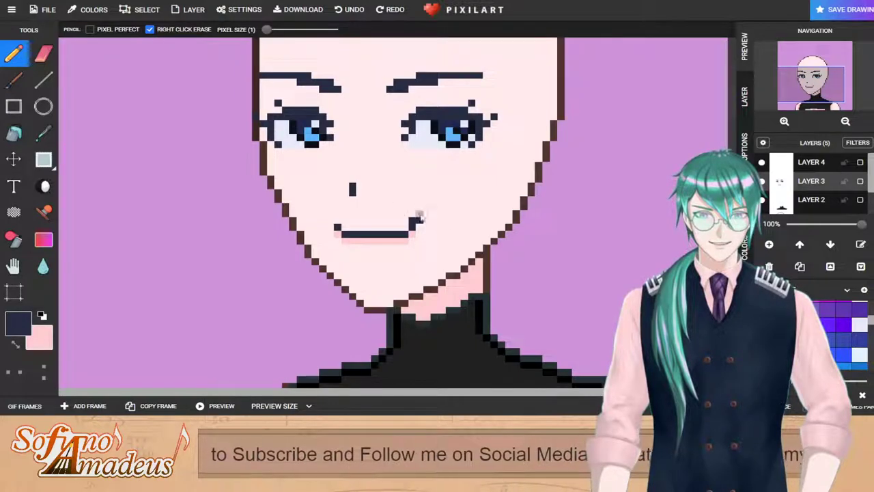
Step: Try lengthening the smile's corners with extra navy pixels on Layer 4 and erasing the excess at the right corner
click(416, 224)
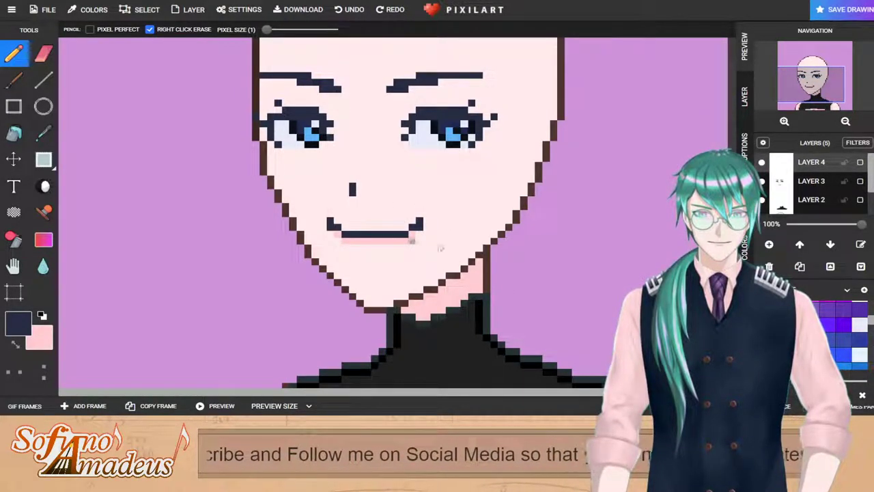
click(419, 215)
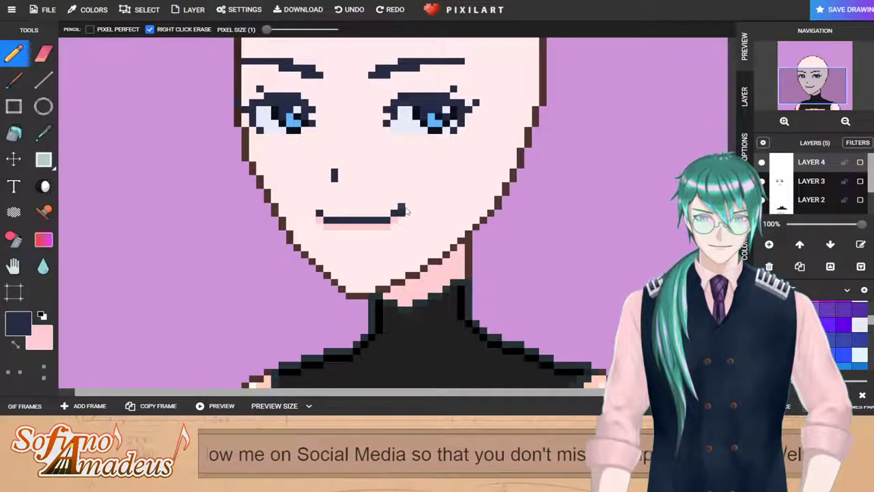
click(43, 53)
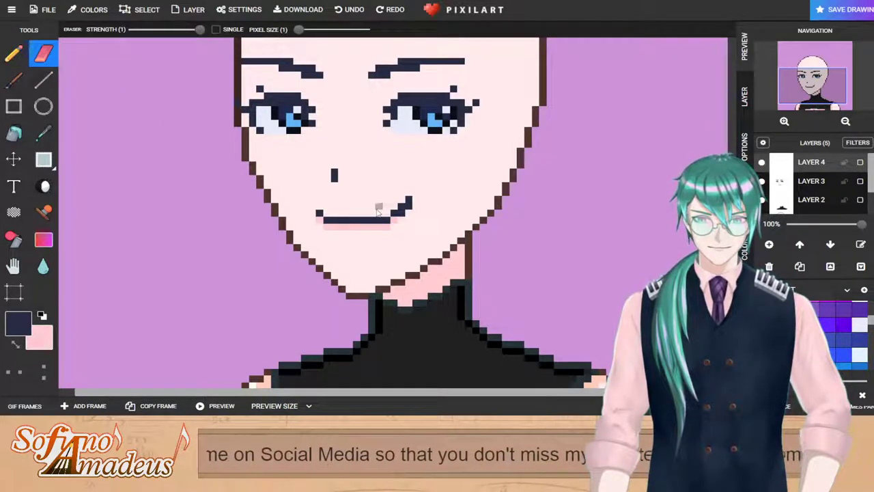
click(406, 204)
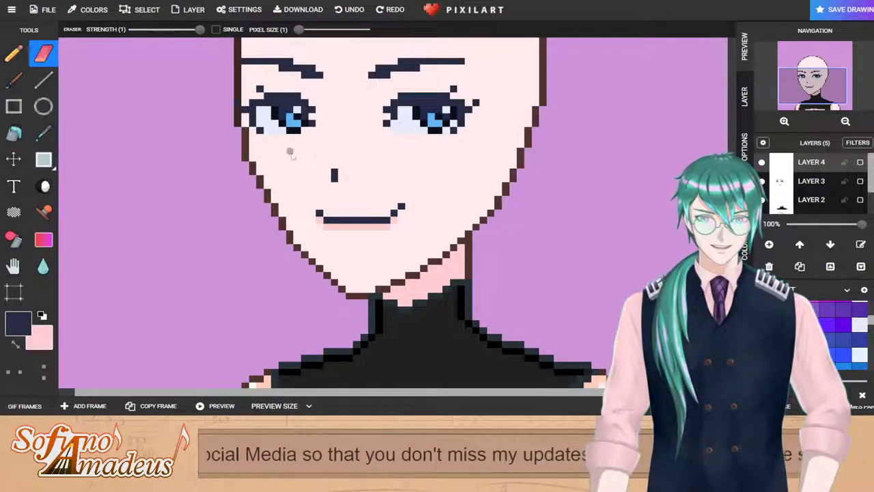
click(14, 53)
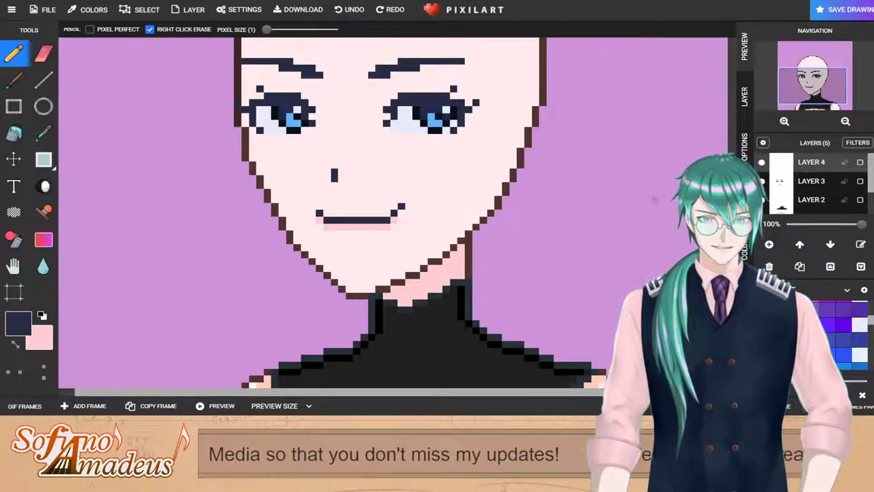
click(401, 214)
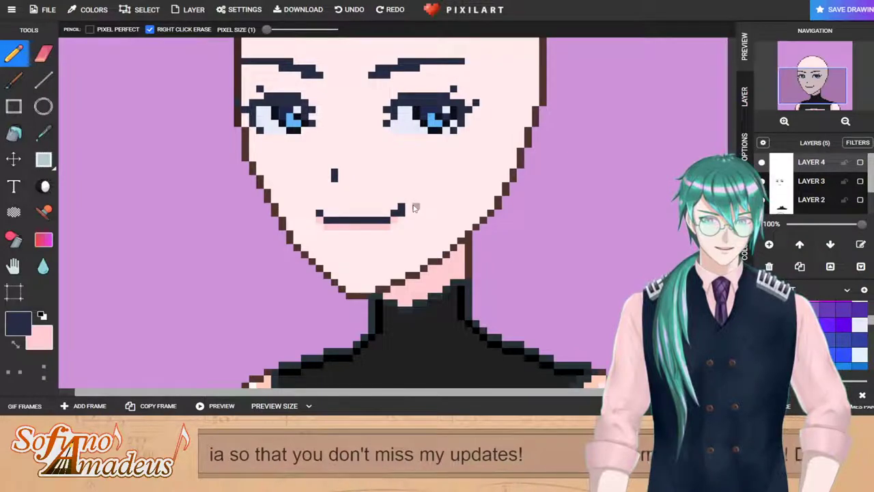
click(43, 54)
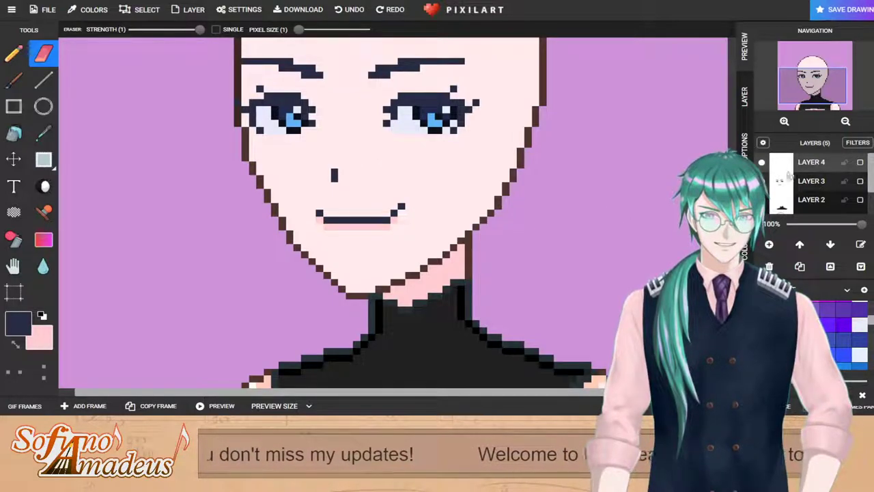
Step: On Layer 3, extend the right corner of the smile outward and upward with single navy pixels
click(809, 181)
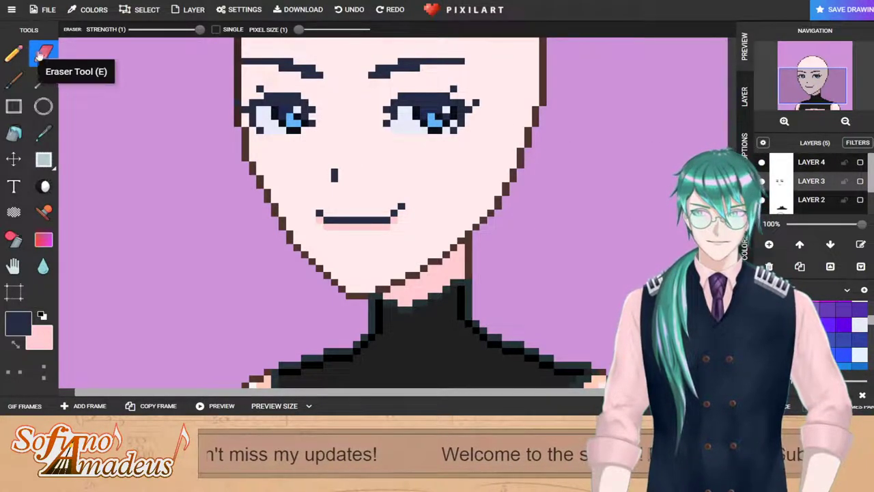
click(15, 54)
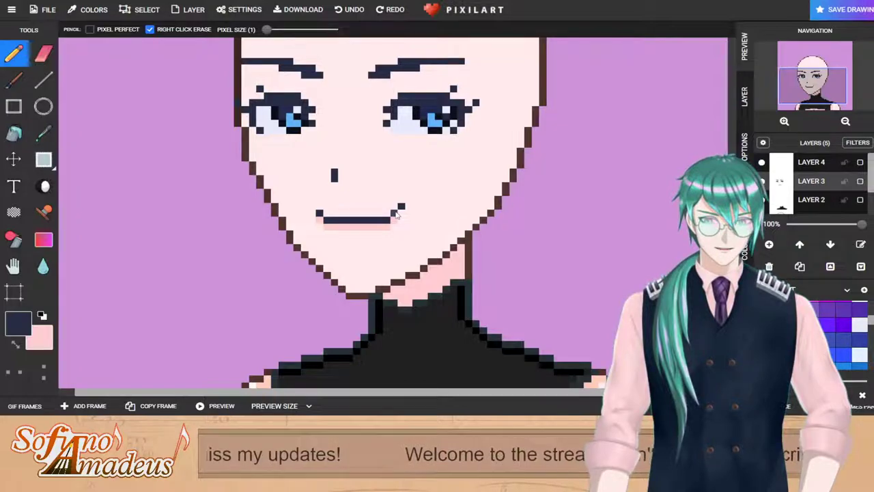
click(402, 213)
click(408, 207)
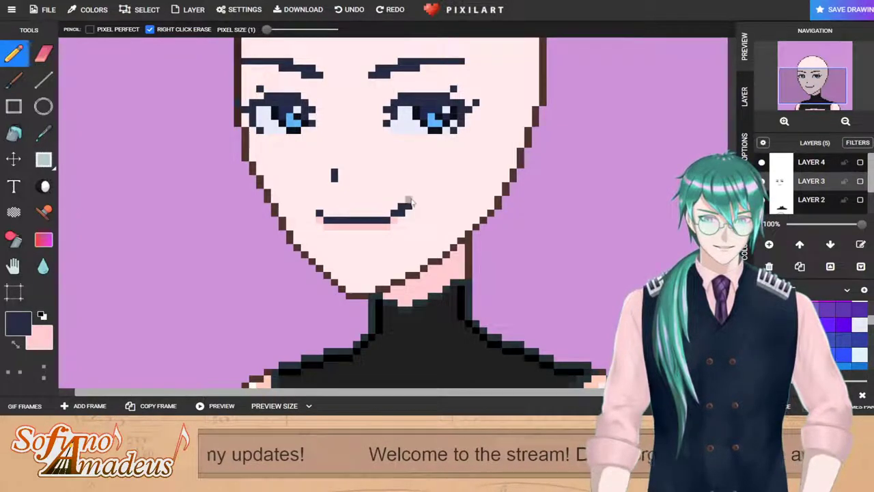
click(44, 53)
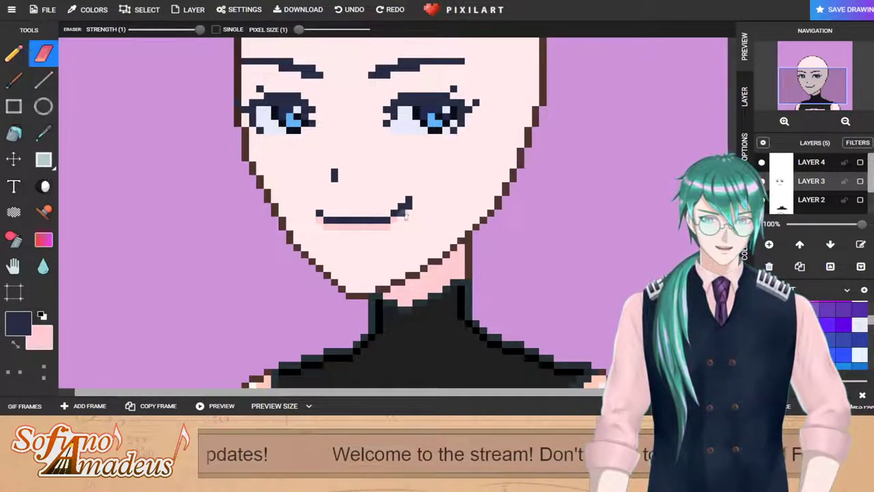
Step: Try raising the left corner of the smile in navy and shifting its tip one pixel outward
scroll(429, 229, down, 3)
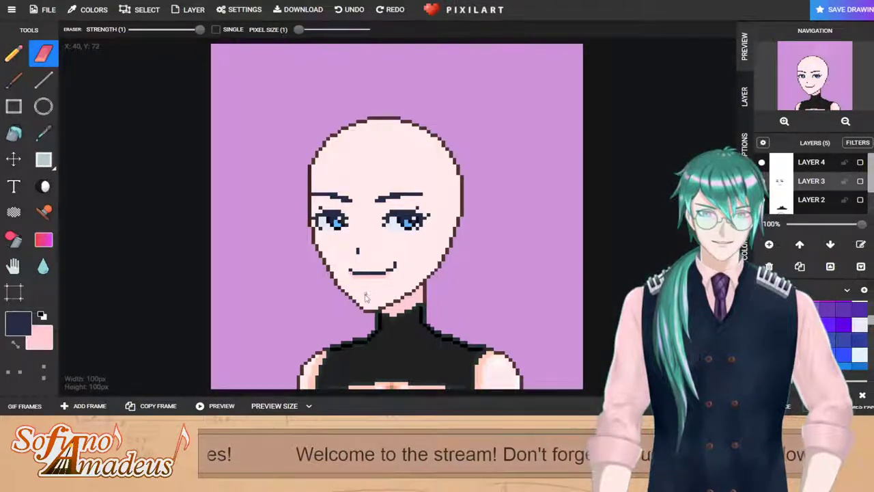
scroll(365, 297, up, 3)
click(13, 53)
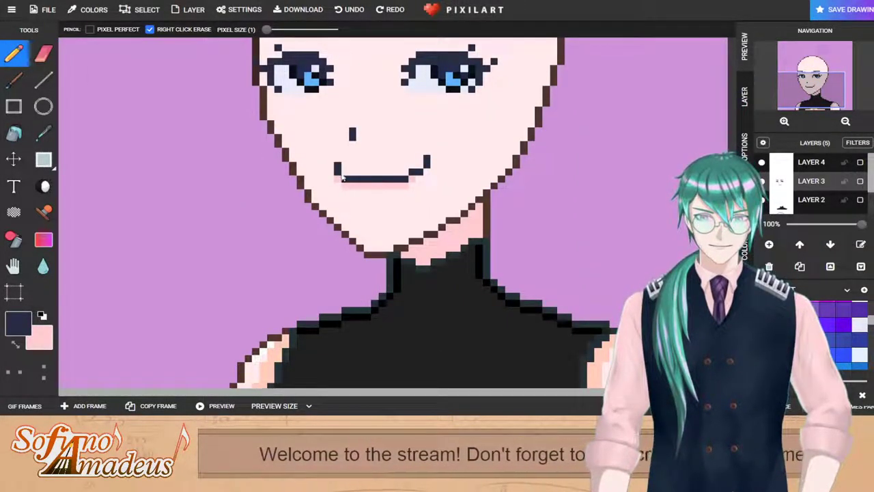
right_click(338, 166)
click(331, 166)
scroll(401, 172, down, 3)
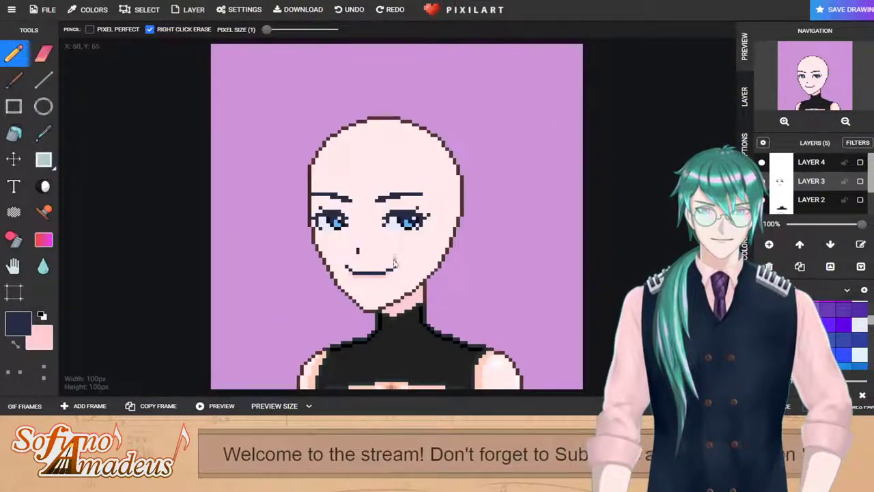
Step: Erase the excess pixels at the right smile corner on Layer 3, leaving a low outward step, and check the whole face
scroll(393, 275, up, 3)
click(43, 54)
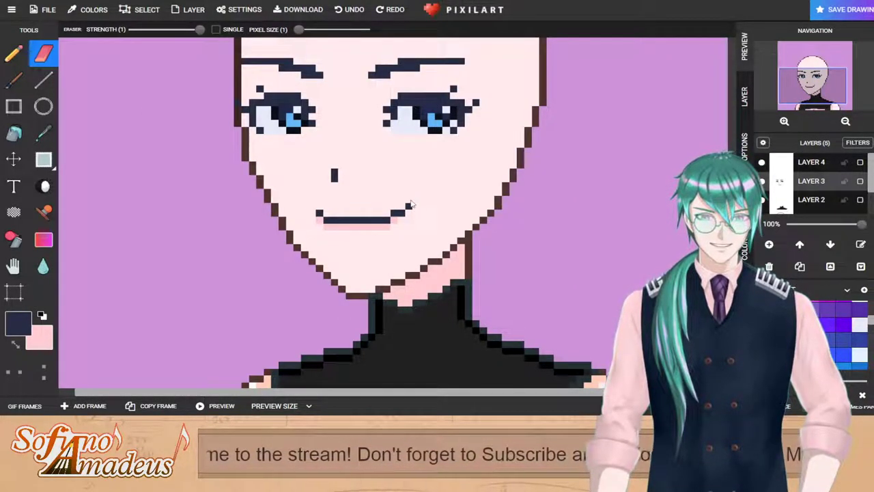
scroll(444, 222, down, 2)
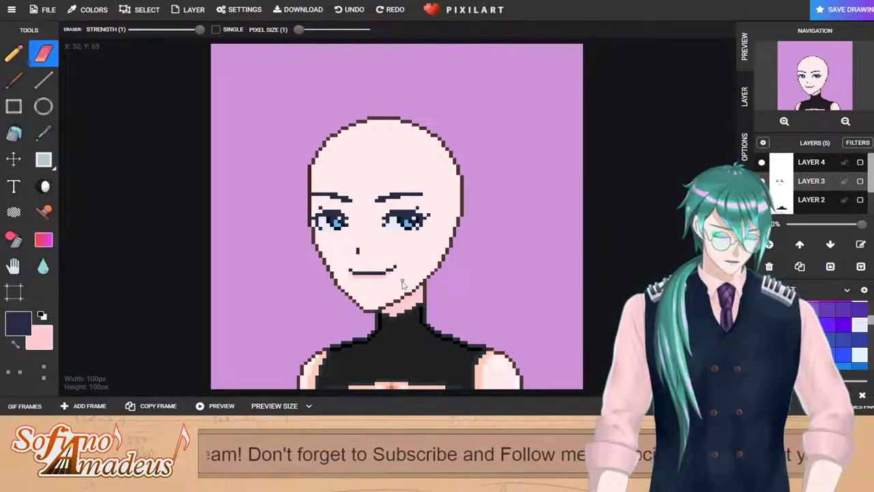
scroll(390, 289, up, 1)
scroll(413, 211, down, 1)
scroll(390, 275, up, 2)
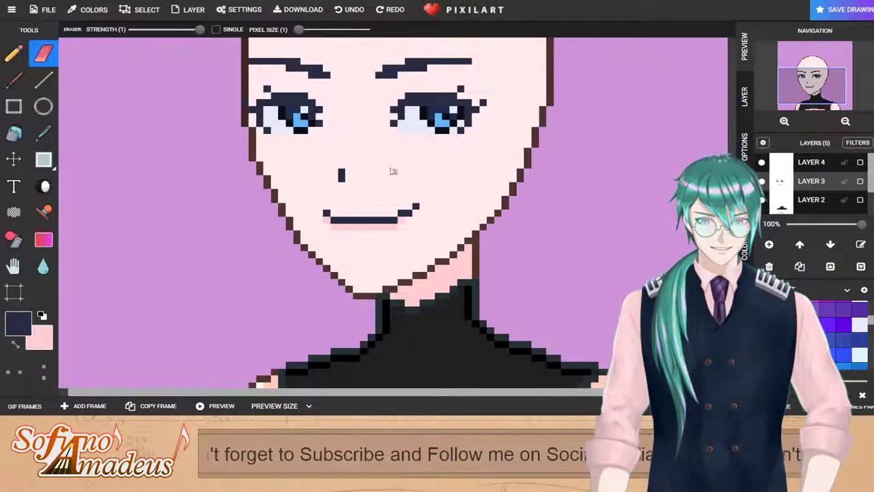
Step: Swap to the pink colour and add a lower-lip pixel beneath the right end of the smile, checking the full portrait
click(41, 316)
click(14, 53)
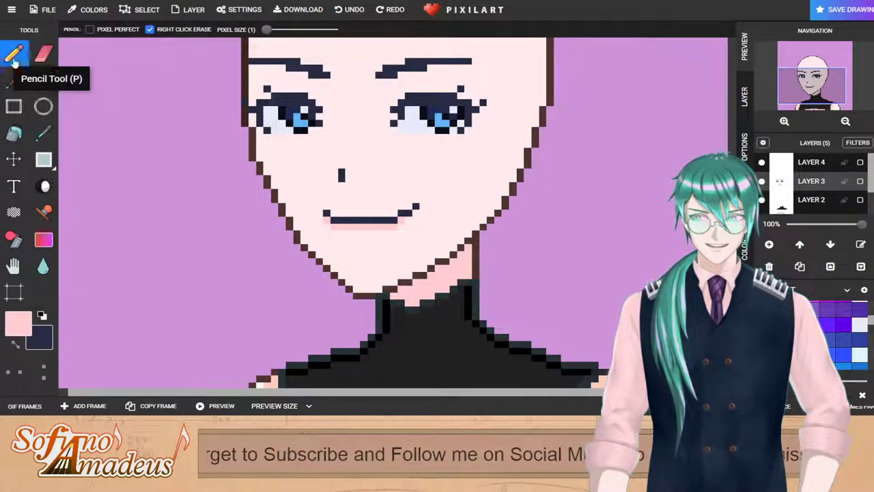
click(408, 220)
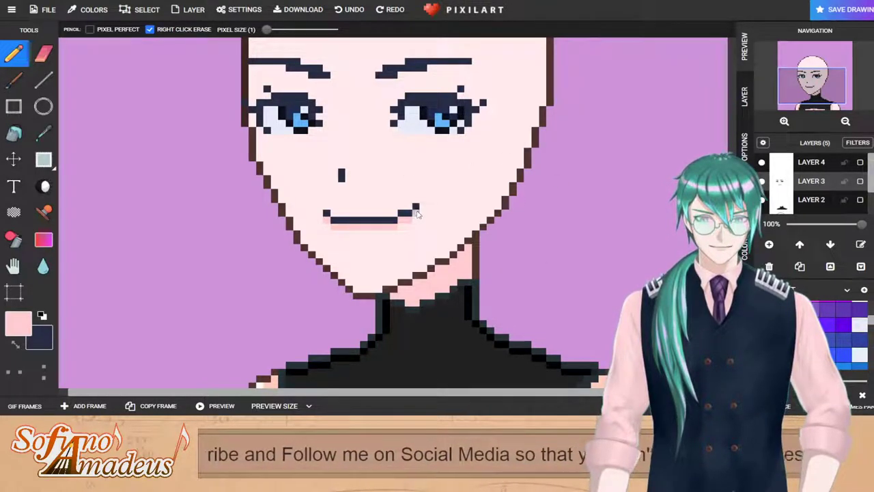
scroll(448, 232, down, 2)
scroll(448, 232, up, 2)
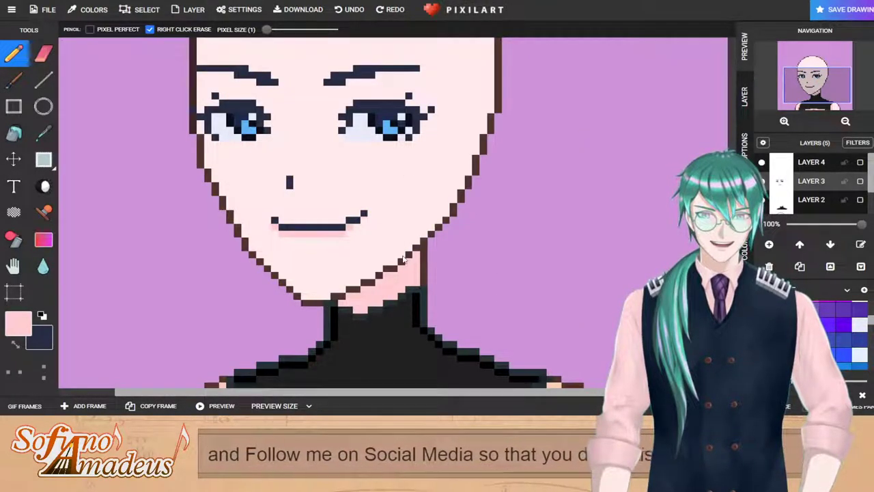
scroll(366, 224, down, 2)
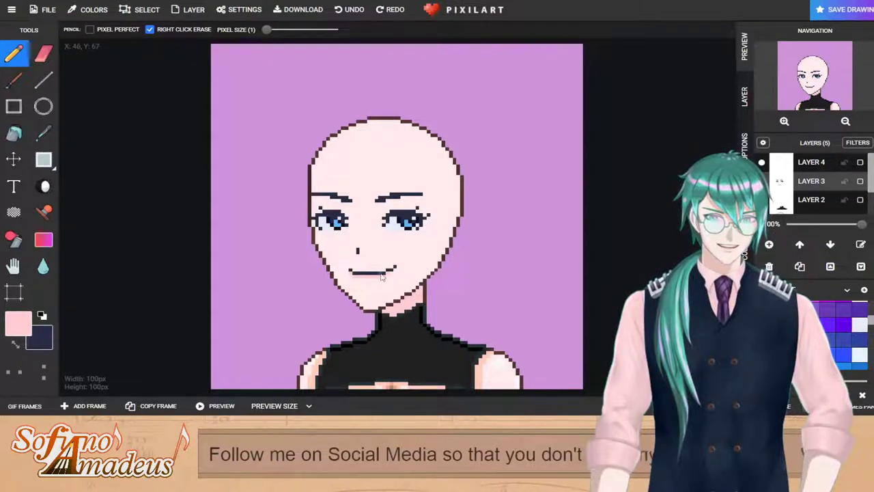
scroll(345, 256, up, 2)
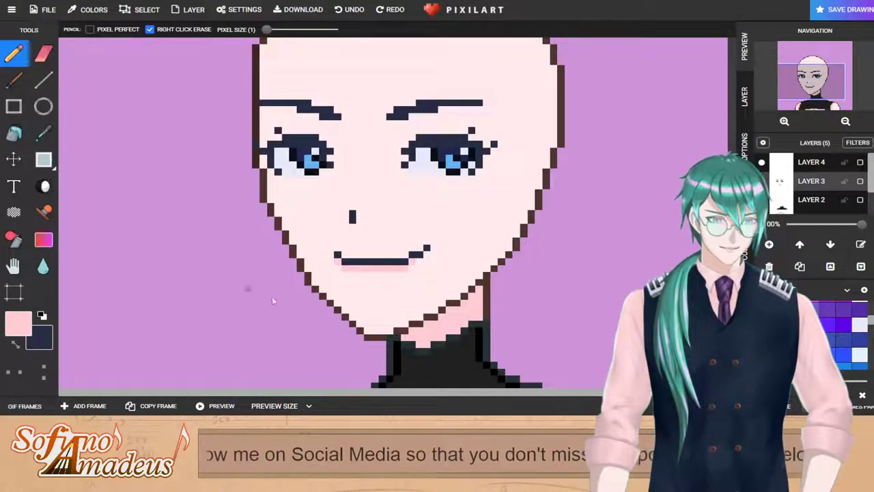
scroll(380, 218, down, 2)
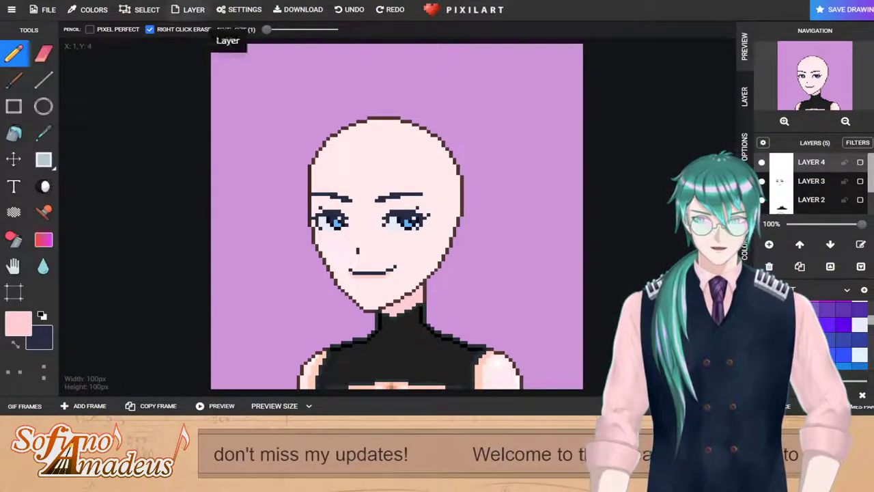
Step: Sample the navy from the left eyebrow and darken the drawing colour to hex 141721
click(44, 133)
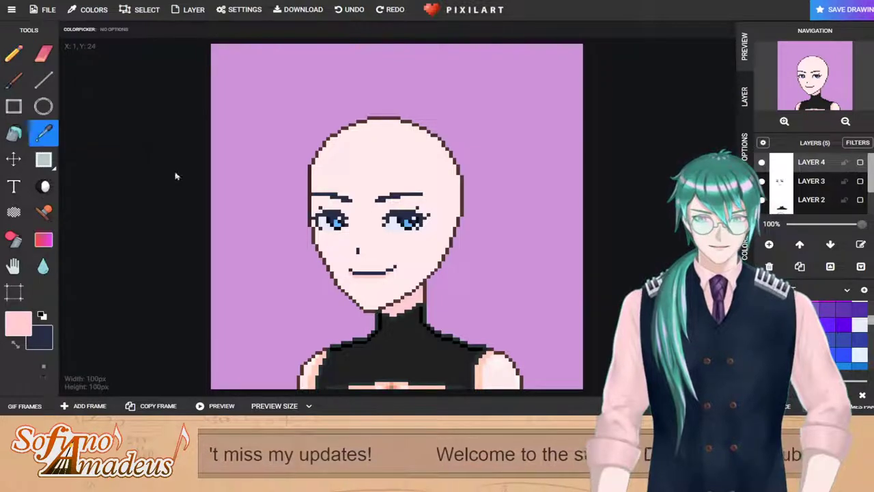
click(319, 198)
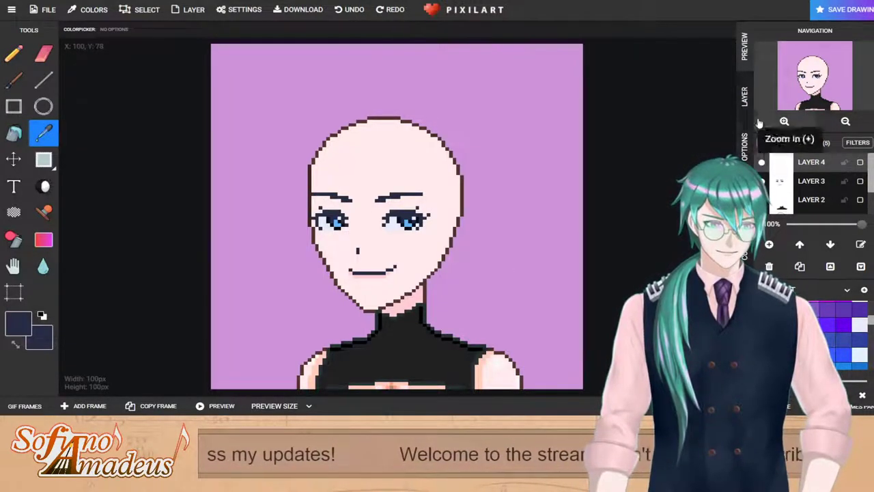
click(746, 249)
click(794, 121)
click(796, 123)
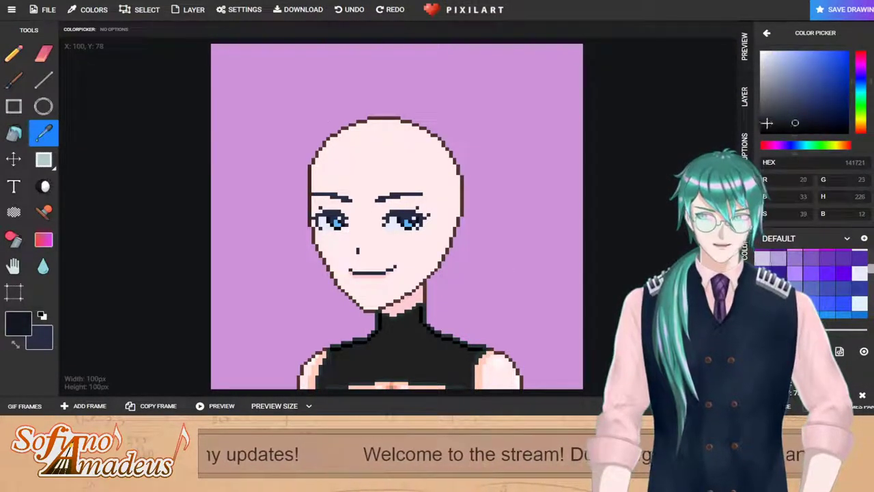
Step: On Layer 4, draw a near-circular one-pixel outline larger than the skull and move it up and left to centre it around the head
click(43, 106)
click(746, 46)
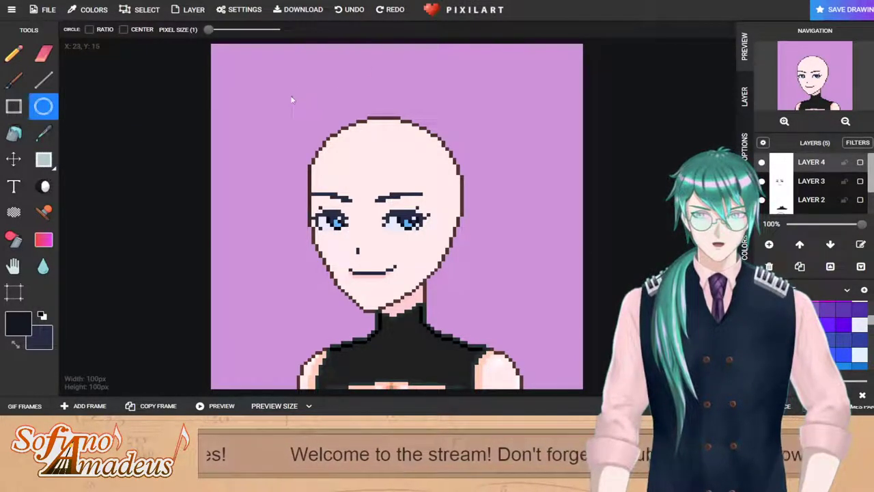
drag(303, 99, 495, 286)
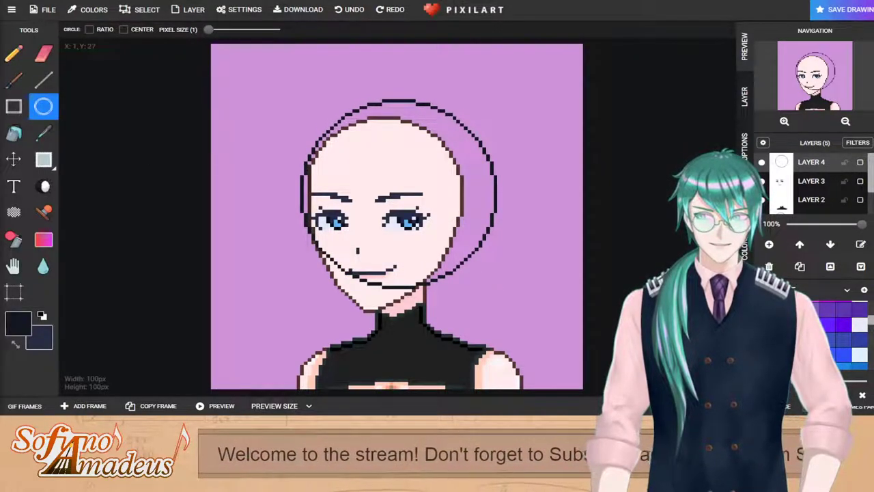
click(14, 160)
drag(463, 201, 448, 193)
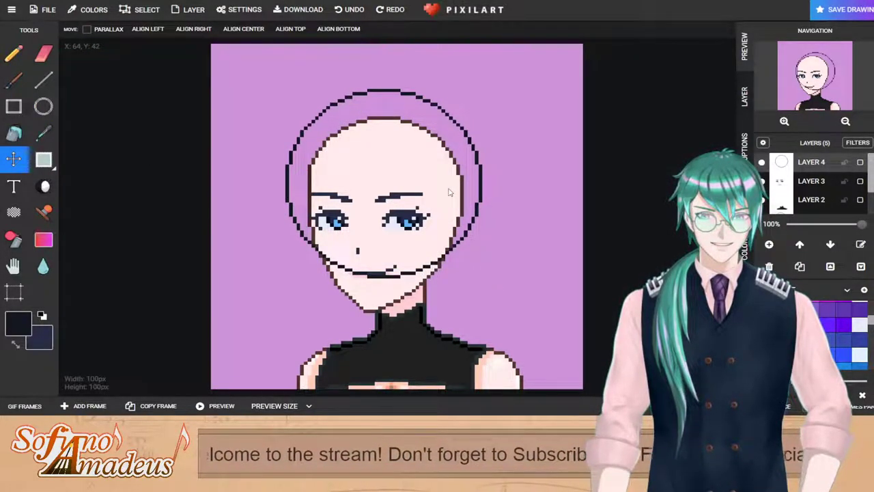
Step: Erase the lower part of the circle with the eraser enlarged to 6 px, leaving an arch over the head that ends level with the eyebrows
key(e)
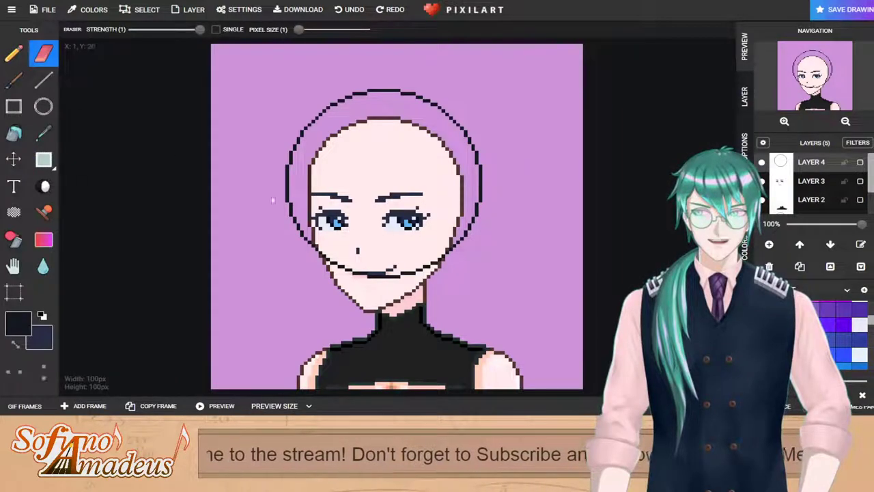
mouse_move(292, 205)
mouse_down()
mouse_move(313, 253)
mouse_move(295, 207)
mouse_move(320, 246)
mouse_move(296, 225)
mouse_move(318, 247)
mouse_up()
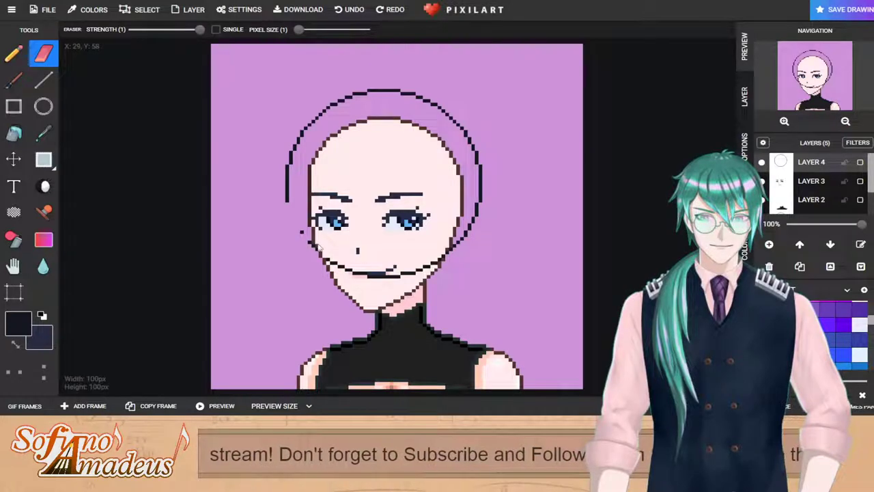
click(301, 232)
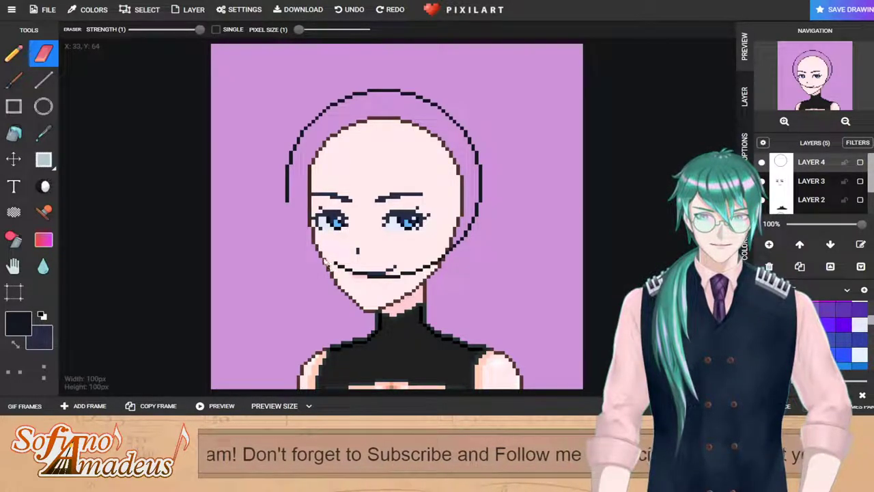
drag(298, 30, 313, 29)
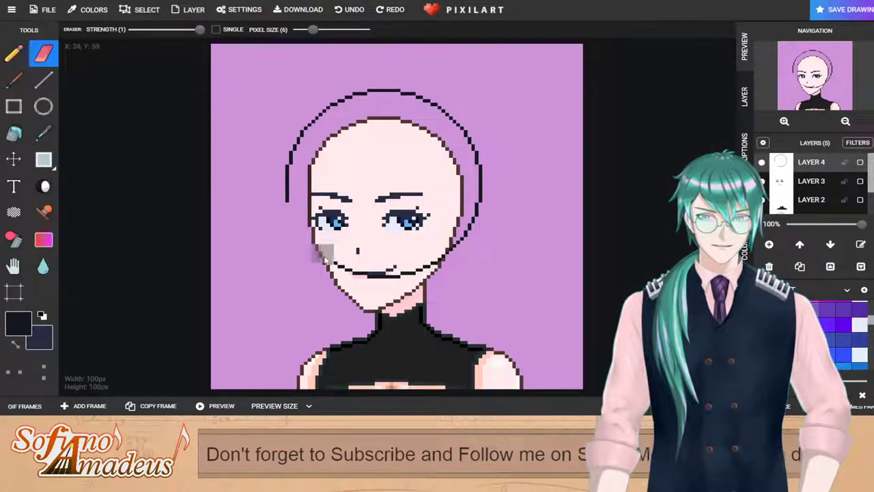
mouse_move(336, 264)
mouse_down()
mouse_move(380, 277)
mouse_move(444, 257)
mouse_move(488, 228)
mouse_up()
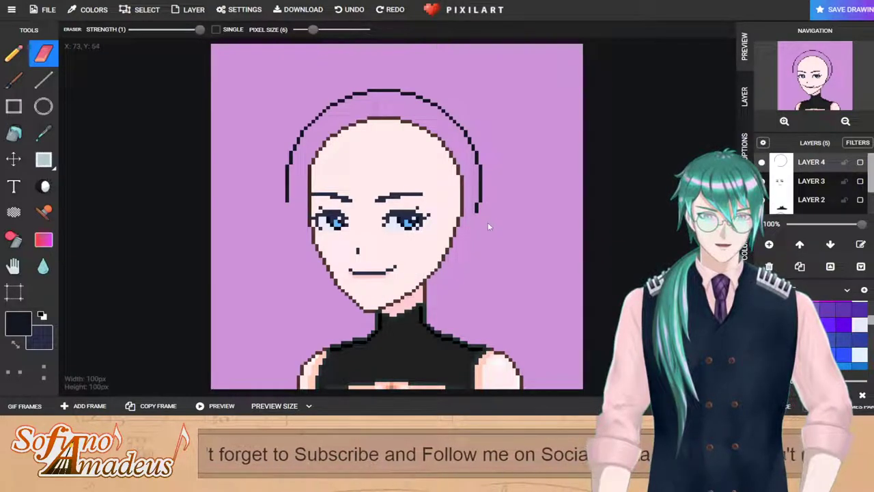
click(484, 211)
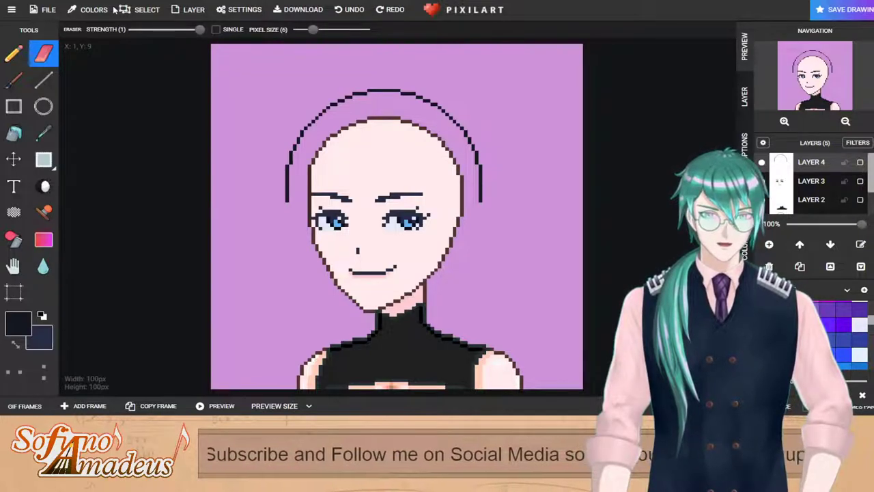
Step: Shift the hair arch about two pixels right over the head and reduce the pencil size to 1 px
click(14, 158)
drag(385, 118, 392, 119)
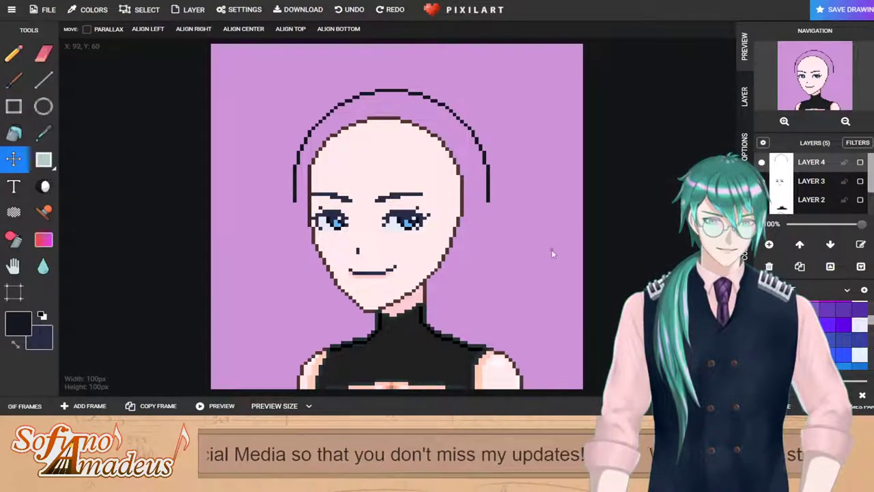
click(13, 53)
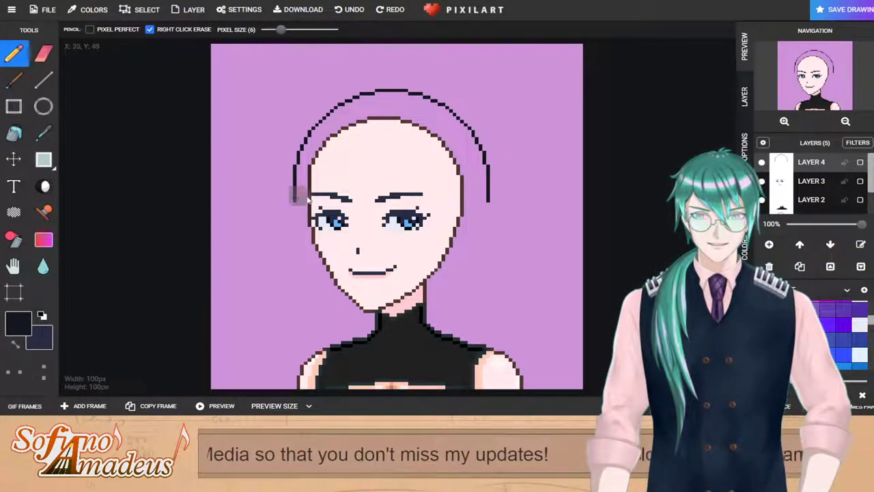
drag(288, 30, 244, 32)
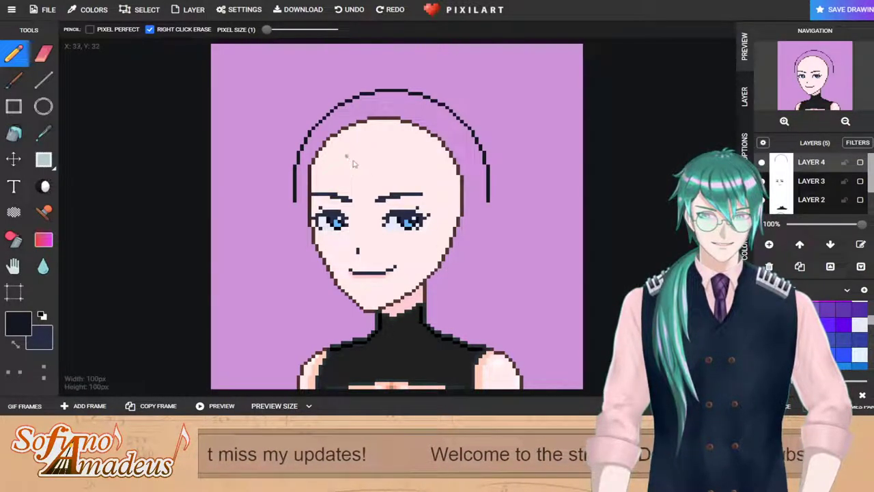
mouse_move(361, 149)
mouse_down()
mouse_move(381, 179)
mouse_move(457, 214)
mouse_up()
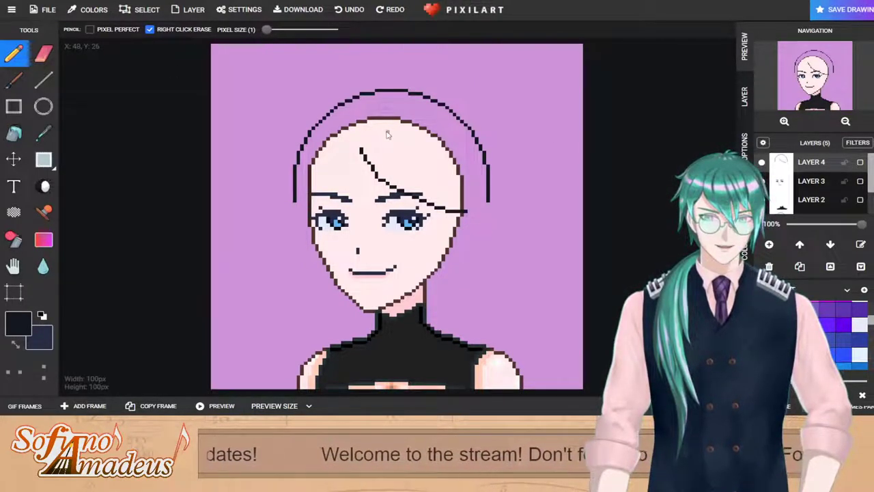
mouse_move(381, 136)
mouse_down()
mouse_move(410, 153)
mouse_move(455, 152)
mouse_up()
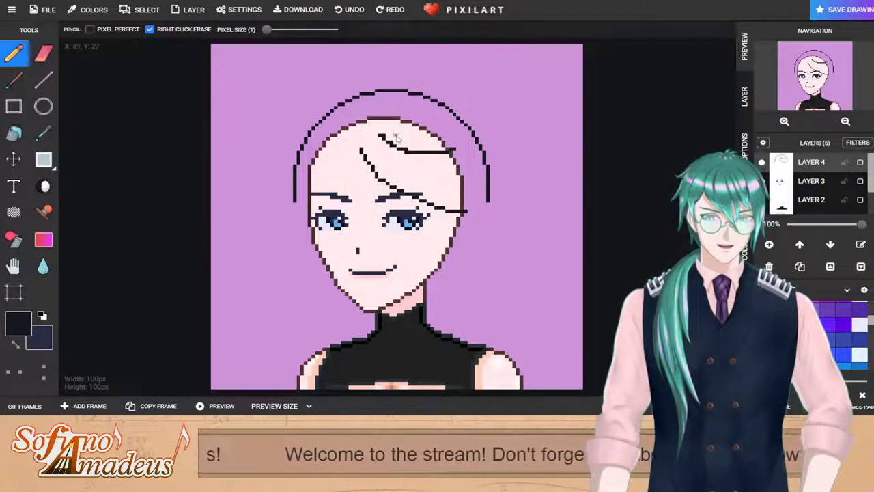
key(ctrl+z)
mouse_move(380, 139)
mouse_down()
mouse_move(395, 153)
mouse_move(458, 161)
mouse_move(419, 130)
mouse_up()
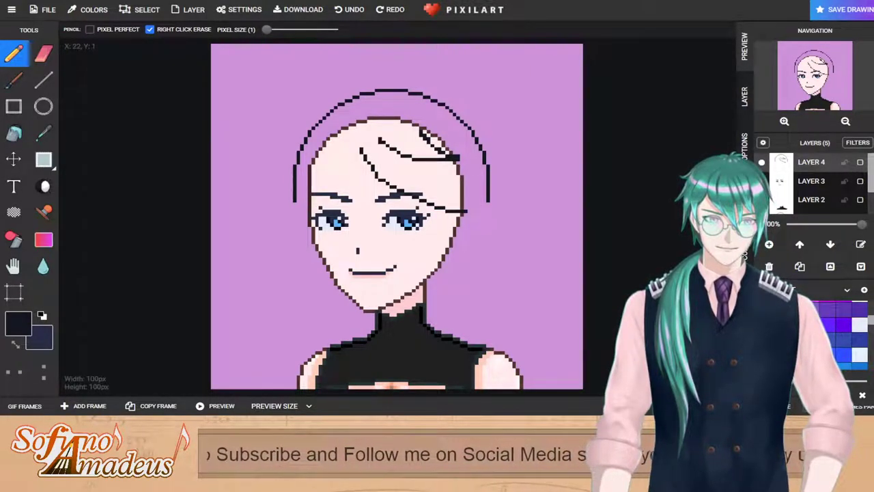
key(ctrl+z)
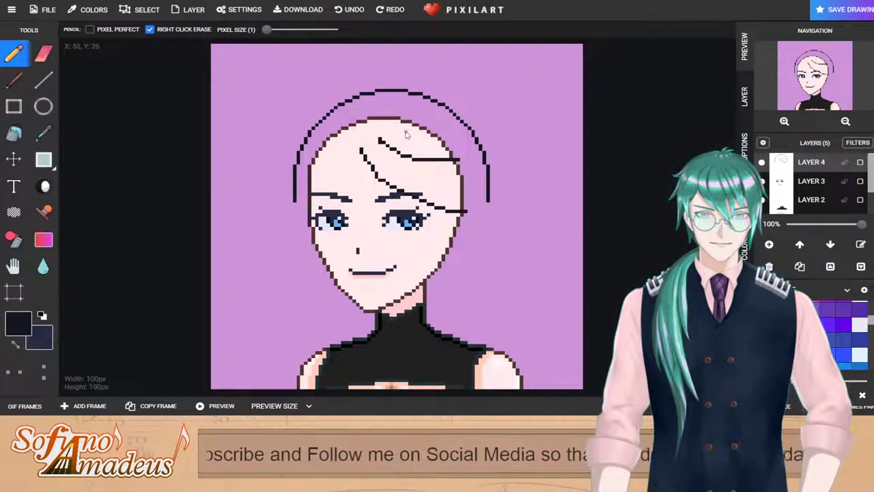
key(ctrl+z)
key(ctrl+z)
Step: Add a new layer above Layer 4 and draw a pointed dark hair strand sweeping right from the top of the head
click(769, 245)
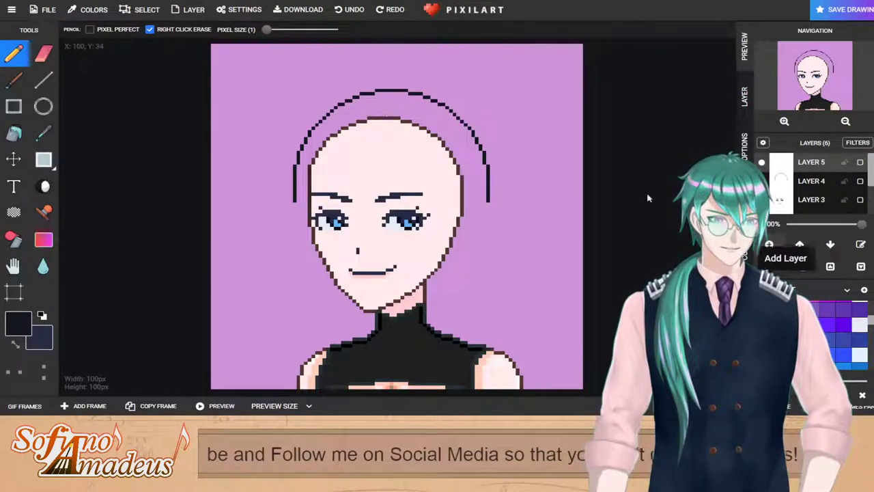
mouse_move(380, 115)
mouse_down()
mouse_move(390, 137)
mouse_move(441, 156)
mouse_move(478, 163)
mouse_up()
key(ctrl+z)
mouse_move(380, 108)
mouse_down()
mouse_move(410, 147)
mouse_move(470, 154)
mouse_move(413, 118)
mouse_move(409, 131)
mouse_up()
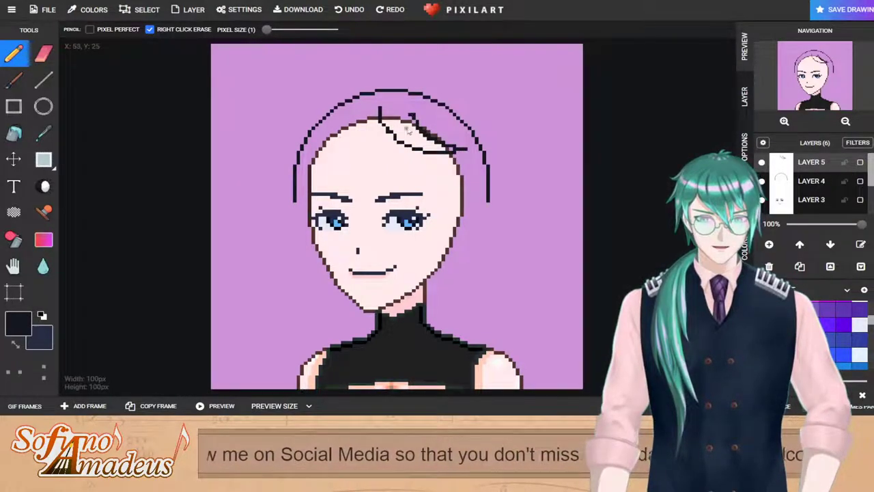
Step: Clean the upper strand's outline by erasing doubled pixels and smoothing its lower curve to a one-pixel line
scroll(345, 133, up, 2)
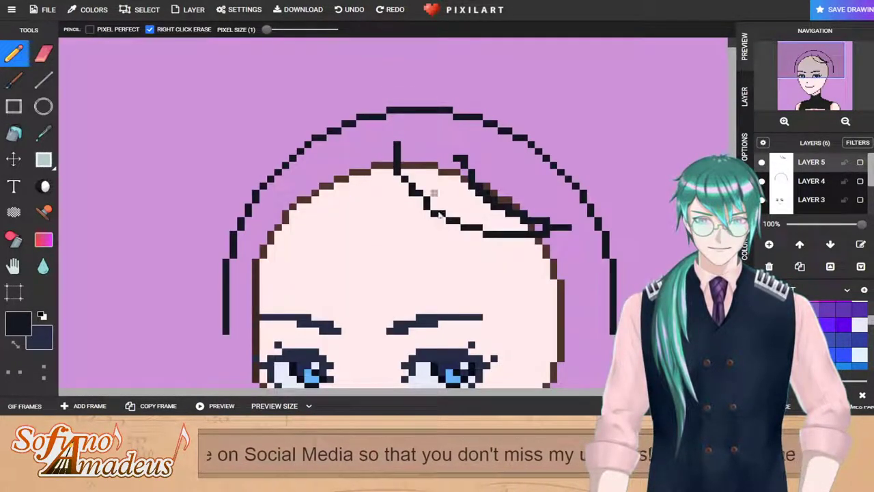
click(45, 55)
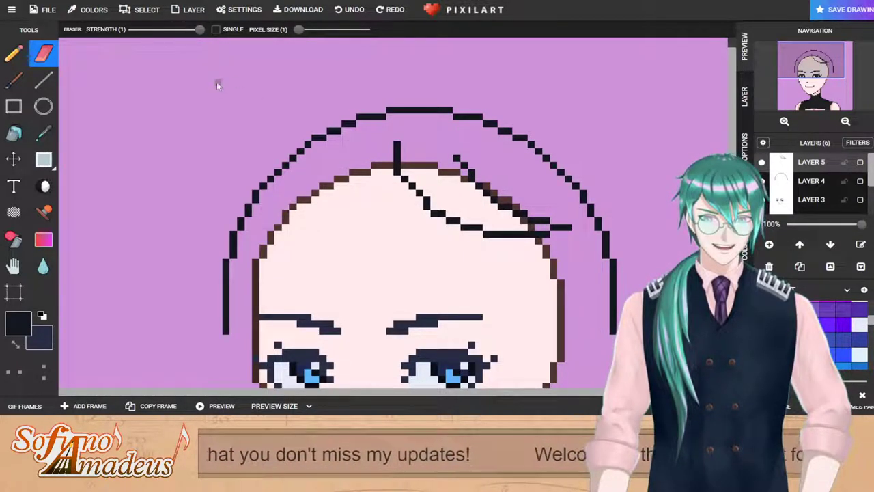
click(15, 56)
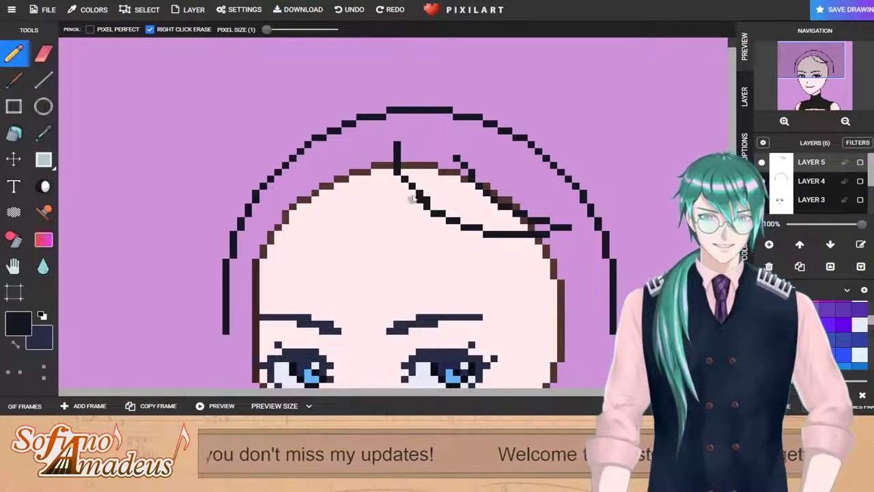
click(43, 55)
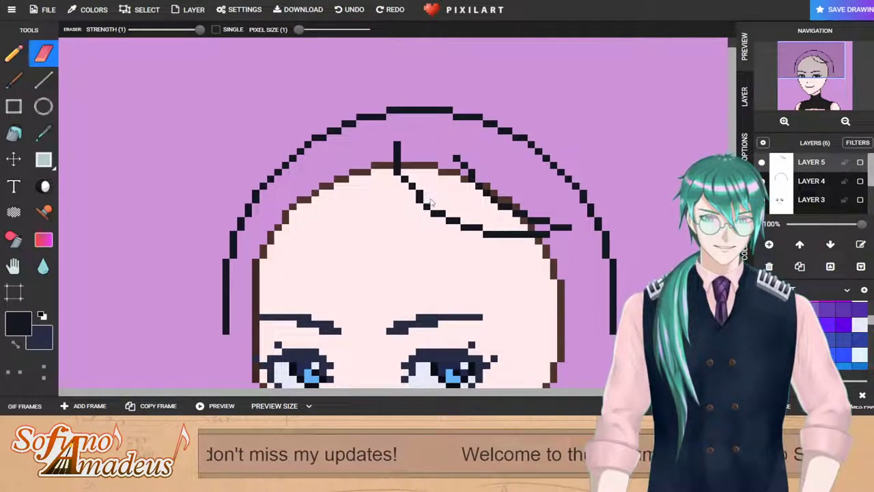
click(15, 55)
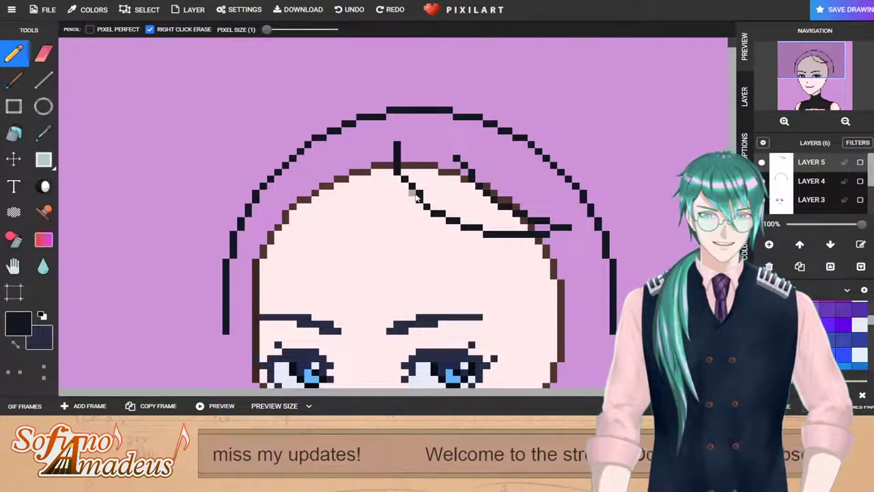
click(44, 55)
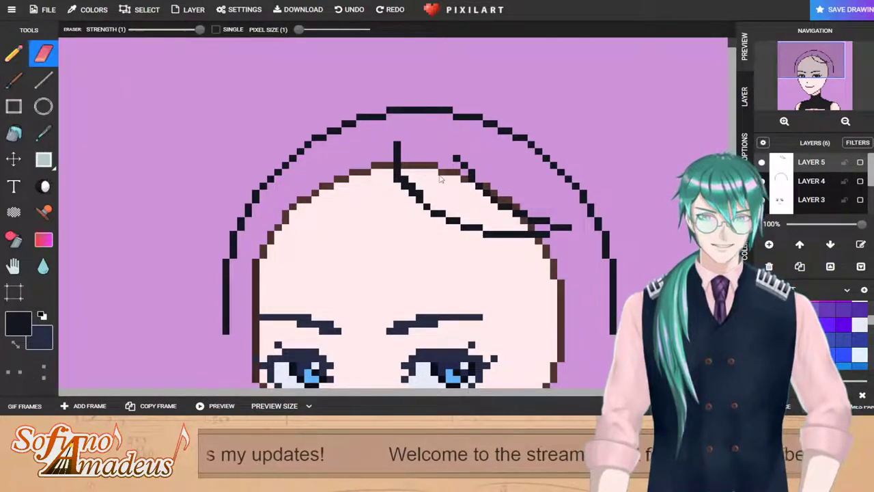
drag(403, 172, 416, 192)
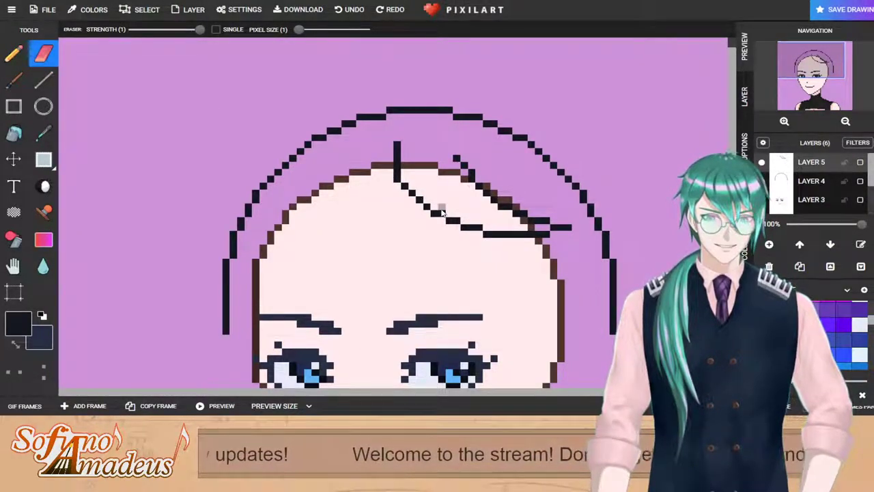
scroll(438, 213, down, 2)
scroll(412, 139, up, 2)
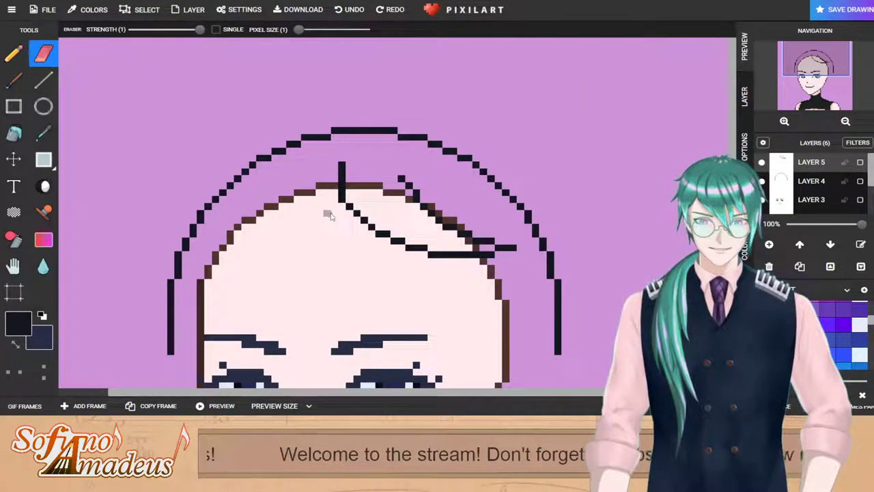
scroll(402, 161, down, 2)
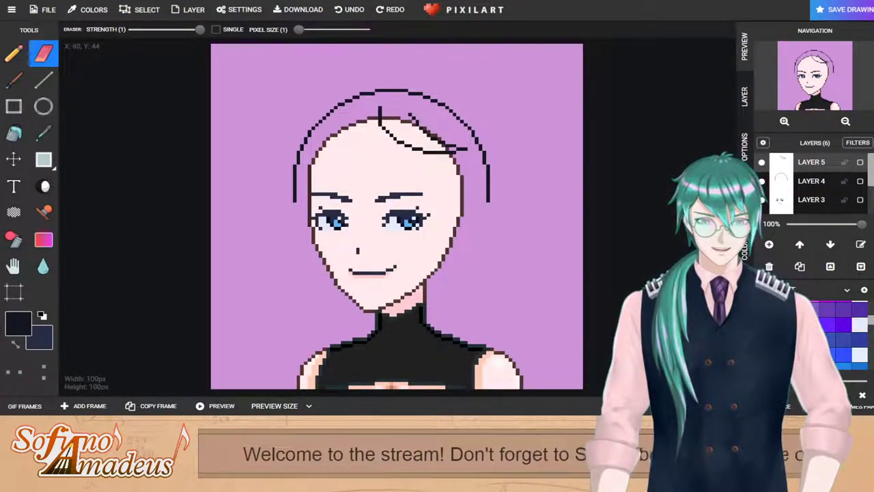
Step: Lock Layer 4, add a new layer above Layer 5, and draw a longer pointed strand below the first, past the right side of the head
click(842, 181)
click(769, 244)
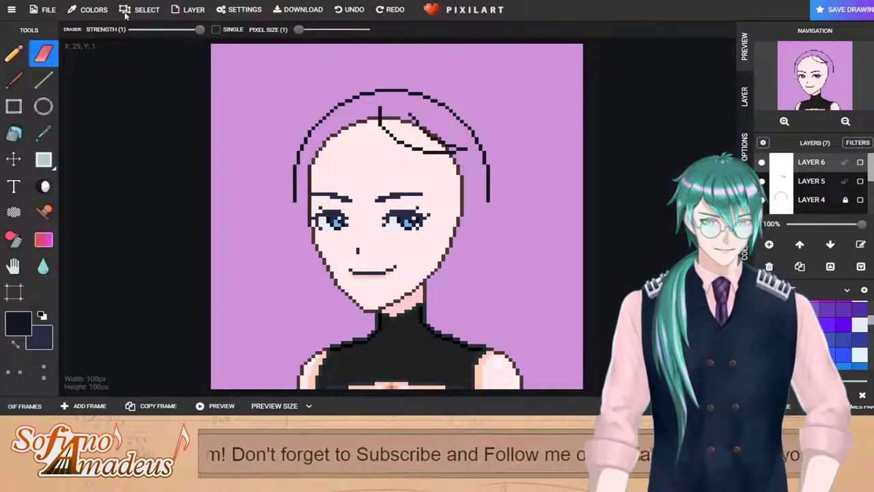
scroll(444, 203, up, 2)
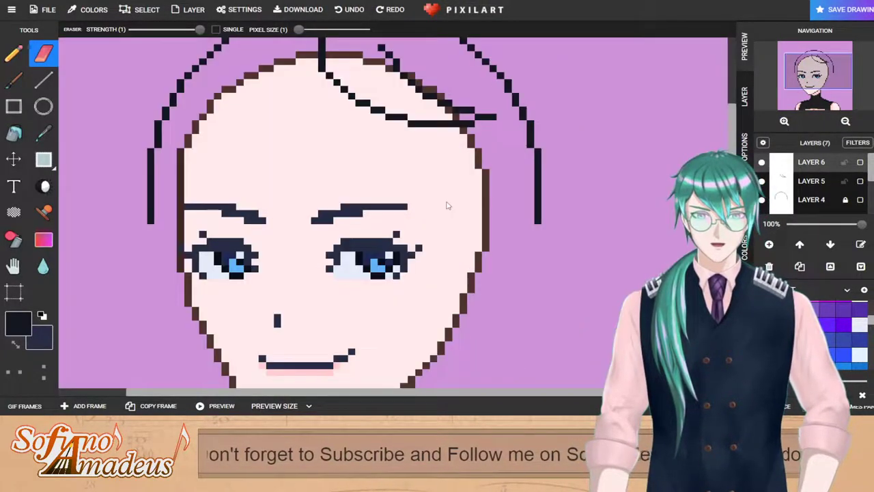
click(14, 54)
mouse_move(336, 83)
mouse_down()
mouse_move(358, 140)
mouse_move(452, 203)
mouse_move(540, 217)
mouse_move(578, 206)
mouse_move(521, 185)
mouse_move(473, 141)
mouse_up()
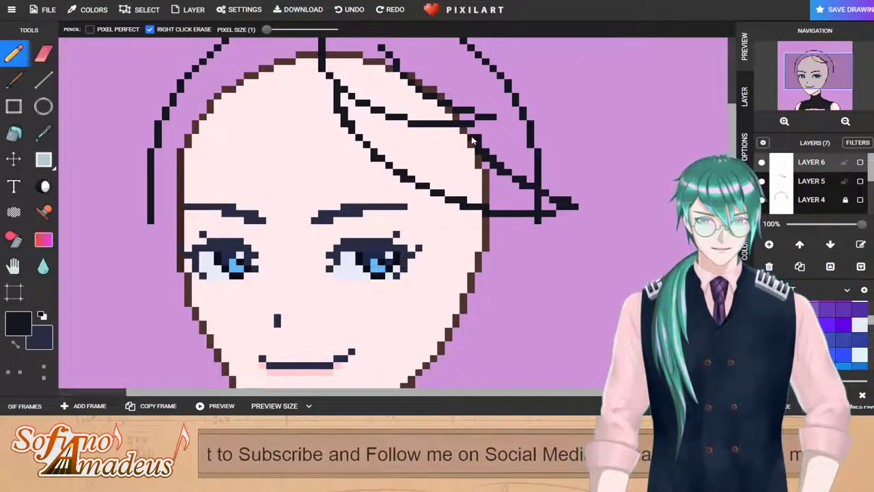
Step: Thin the longer strand's outline and tip to one pixel, then extend its root and upper edge to meet the first strand
click(43, 53)
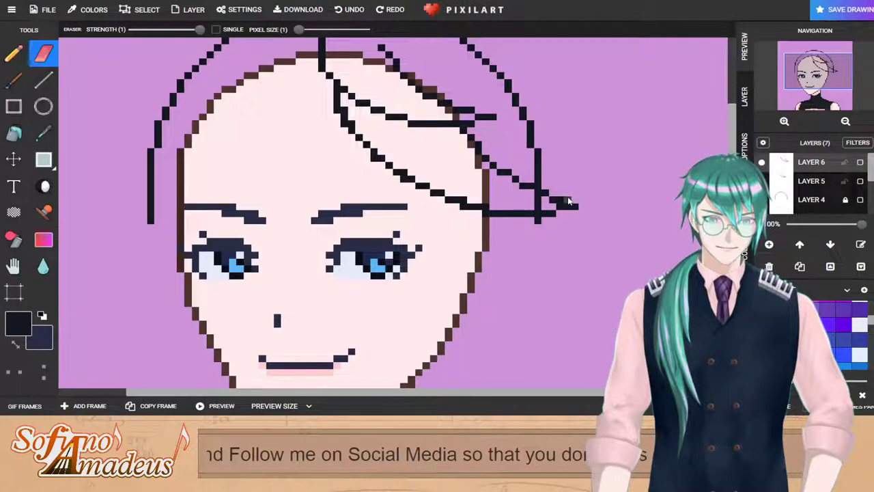
drag(562, 207, 575, 207)
key(ctrl+z)
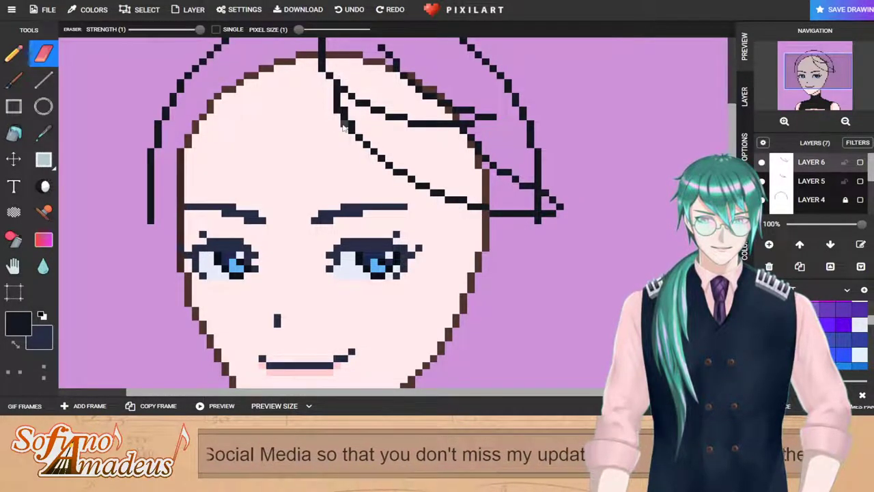
click(14, 53)
click(336, 73)
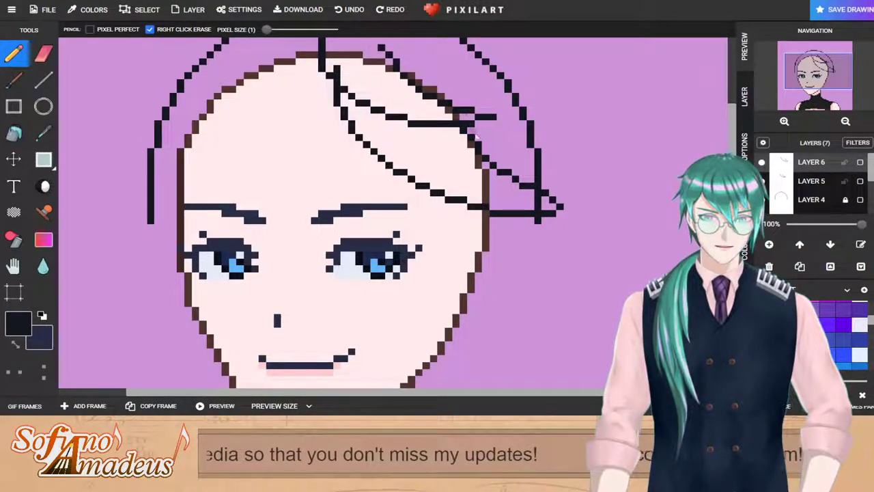
click(463, 116)
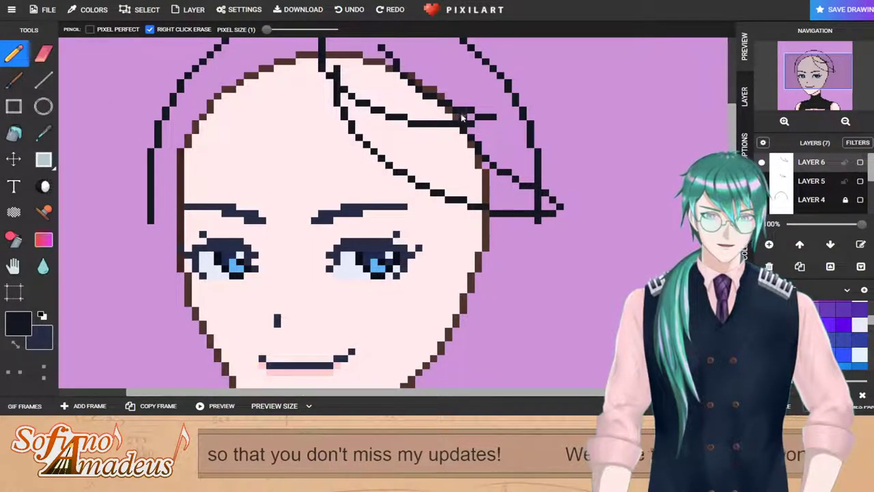
scroll(524, 231, down, 1)
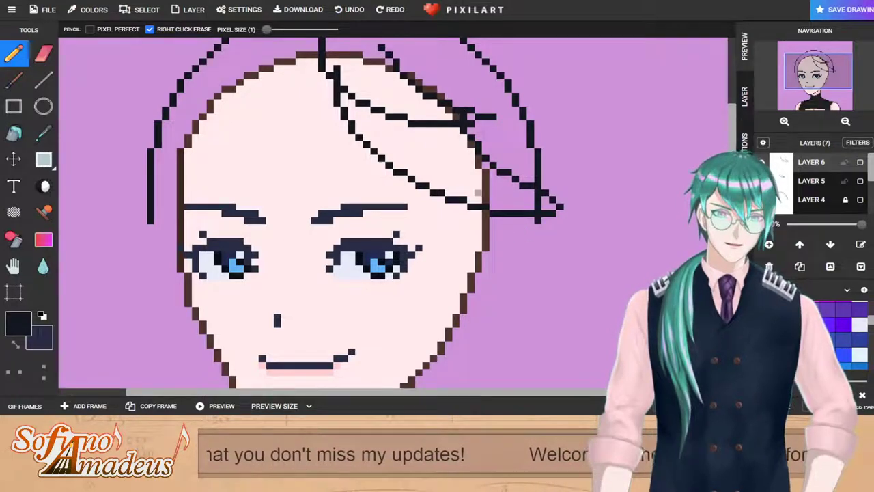
scroll(430, 167, down, 1)
scroll(422, 162, up, 2)
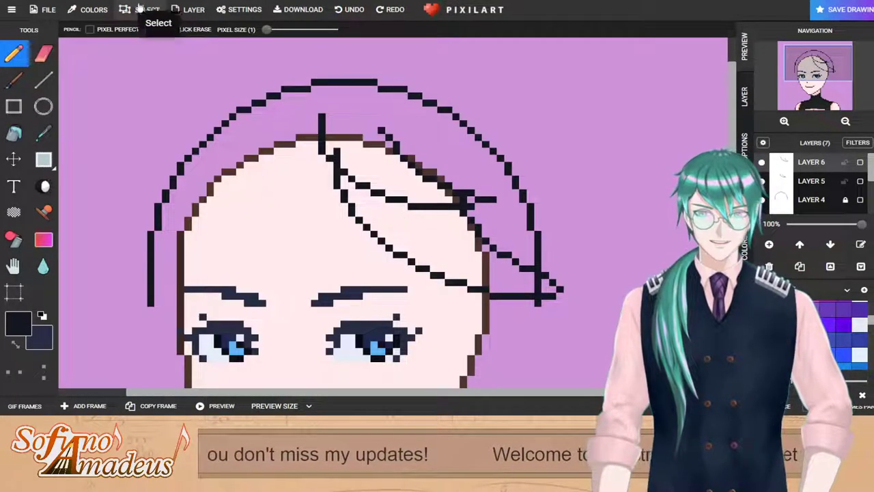
Step: Select Layer 4 and try to draw on it with the pencil at the left of the forehead
click(806, 199)
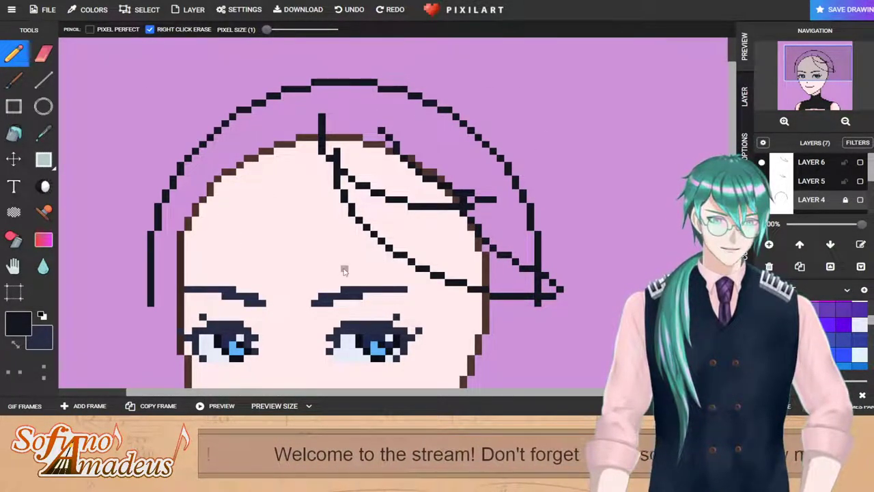
click(271, 183)
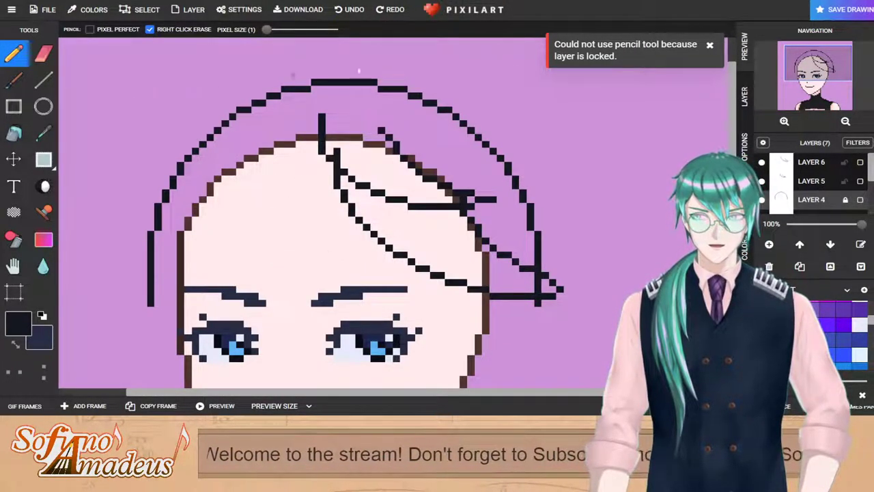
Step: Unlock Layer 4 and pencil the front fringe strands down the forehead to a point between the eyebrows and over the right eye
click(846, 199)
scroll(395, 249, down, 3)
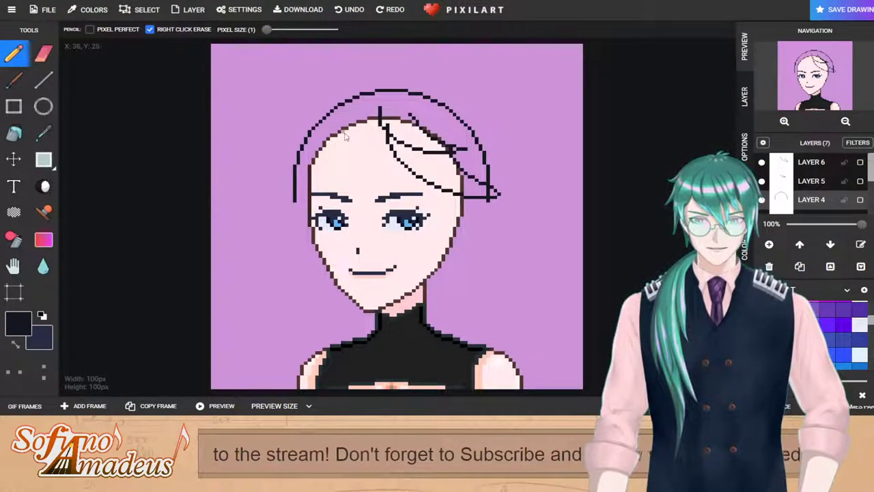
mouse_move(345, 136)
mouse_down()
mouse_move(348, 175)
mouse_move(371, 211)
mouse_up()
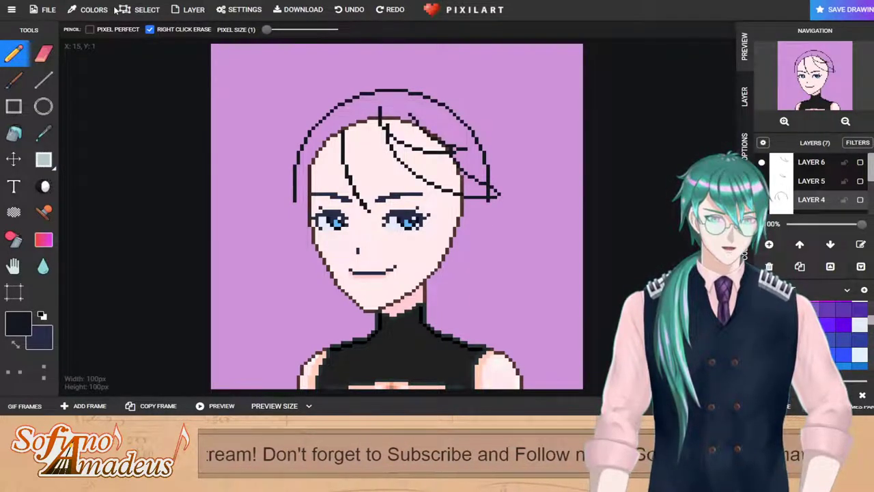
mouse_move(374, 199)
mouse_down()
mouse_move(410, 229)
mouse_move(399, 166)
mouse_up()
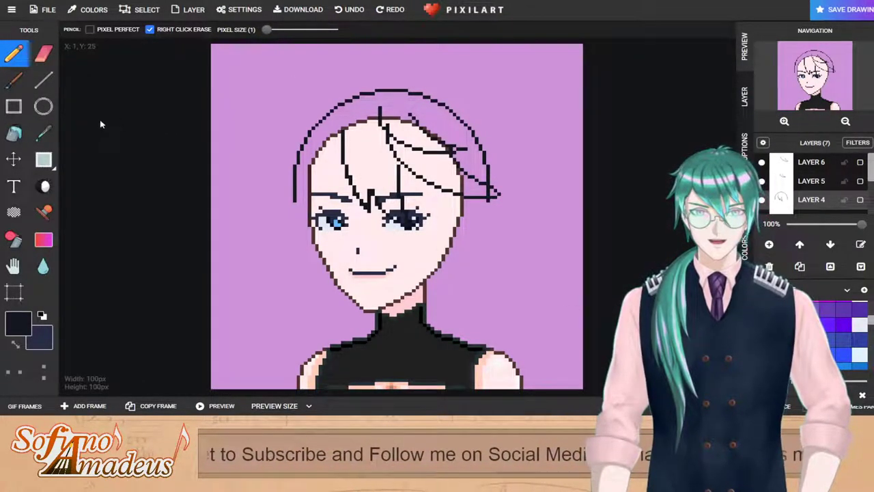
Step: Draw a fringe strand branching from the left forehead line diagonally down past the left eyebrow to the face's edge
scroll(408, 181, up, 2)
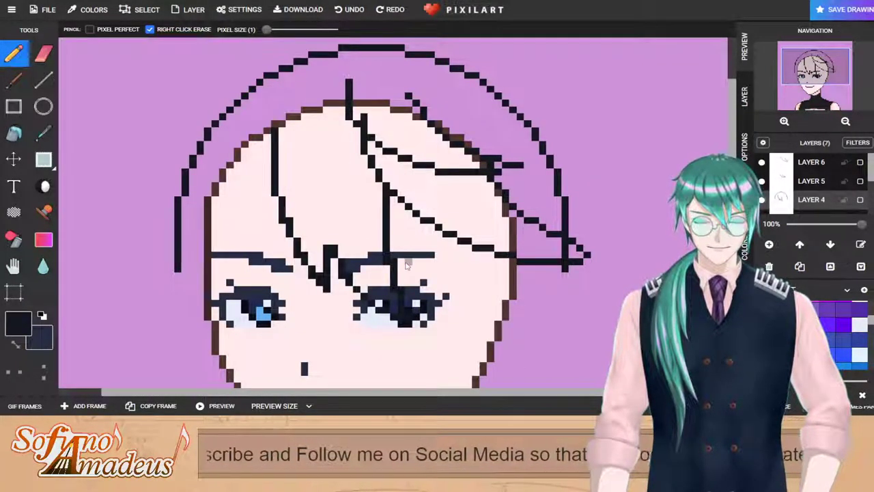
scroll(407, 269, down, 2)
scroll(400, 243, up, 2)
scroll(394, 229, down, 2)
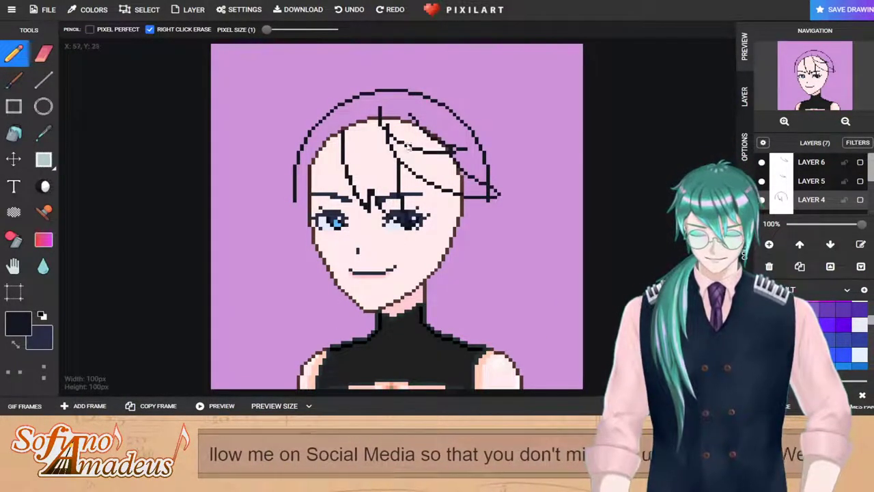
scroll(409, 152, up, 1)
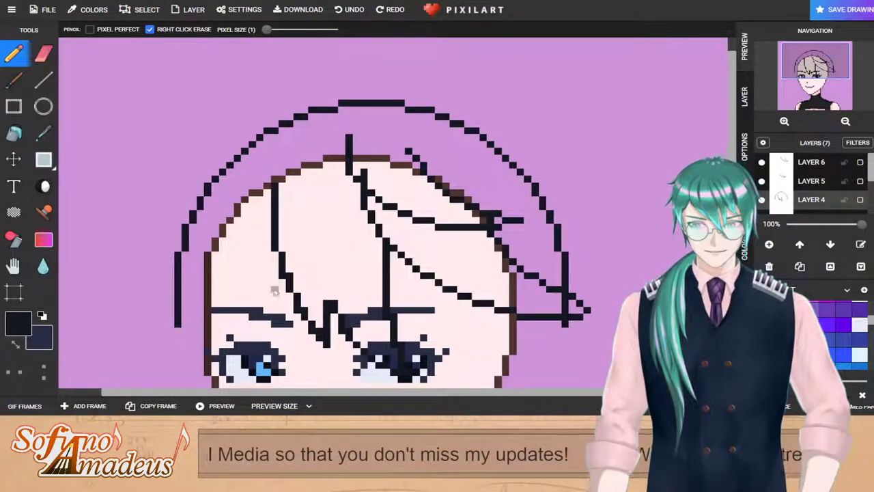
scroll(270, 291, down, 1)
scroll(267, 295, up, 1)
scroll(299, 110, down, 1)
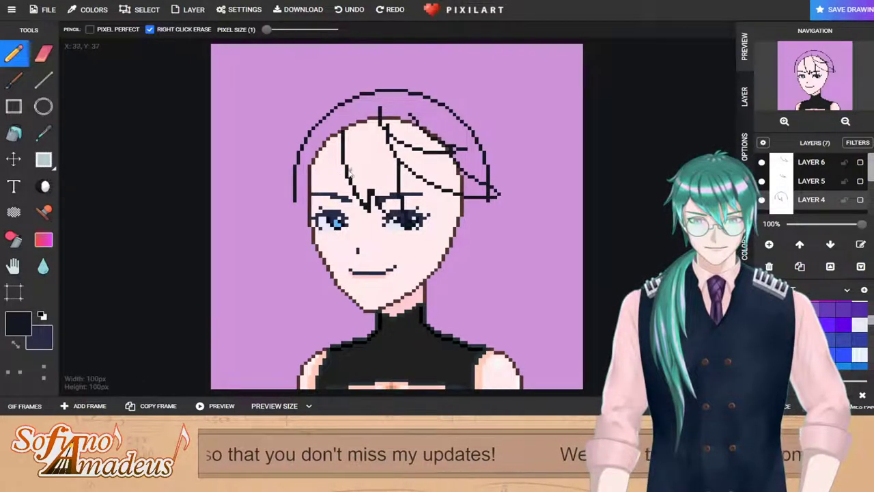
mouse_move(344, 167)
mouse_down()
mouse_move(345, 190)
mouse_move(301, 224)
mouse_up()
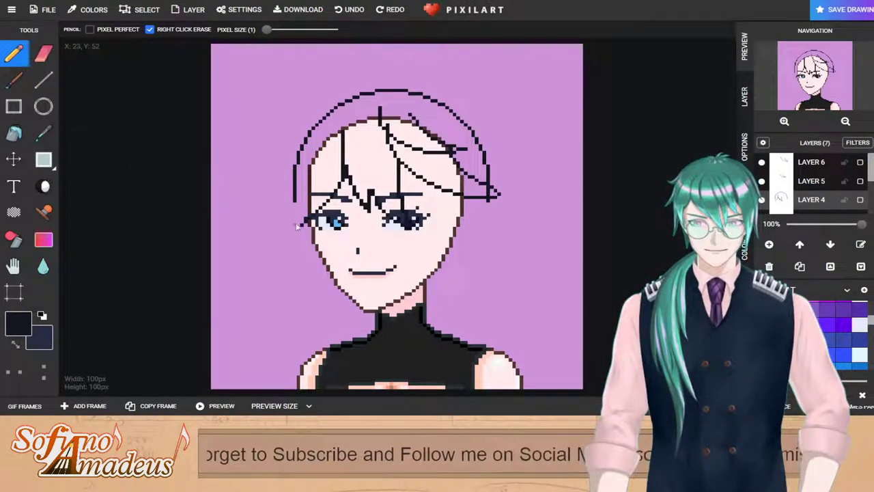
Step: Draw a hair line down the head's left edge to meet the tip of the diagonal fringe strand, replacing unsatisfactory strokes
mouse_move(302, 221)
mouse_down()
mouse_move(302, 195)
mouse_move(333, 136)
mouse_move(313, 156)
mouse_move(302, 219)
mouse_up()
key(ctrl+z)
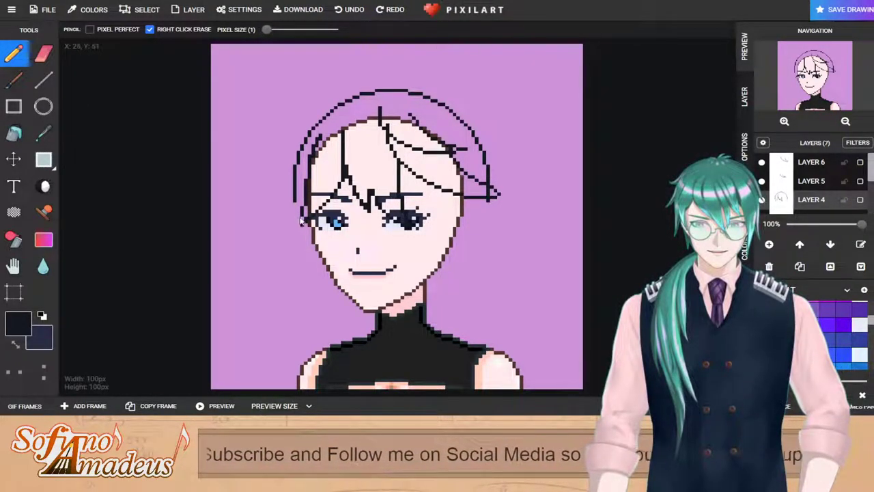
key(ctrl+z)
drag(325, 134, 302, 223)
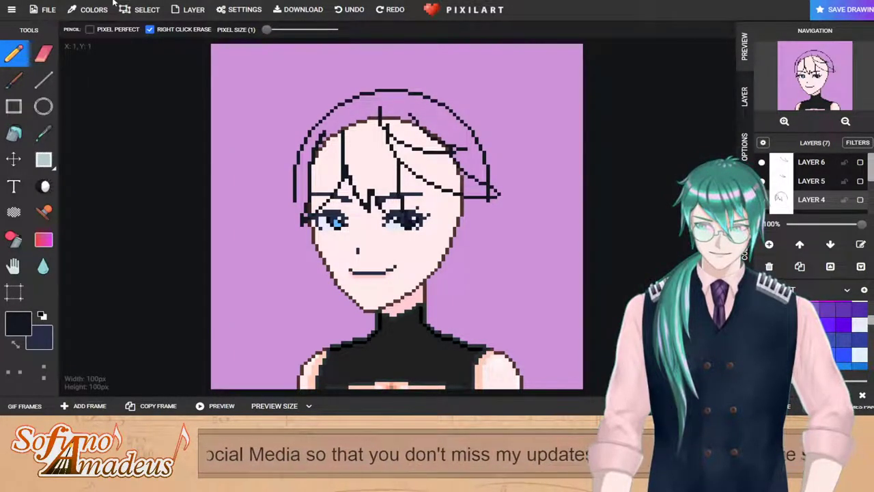
Step: Extend the left outer hair outline into a pointed tip and draw a second pointed side lock beside the left cheek
mouse_move(295, 202)
mouse_down()
mouse_move(280, 263)
mouse_move(301, 250)
mouse_up()
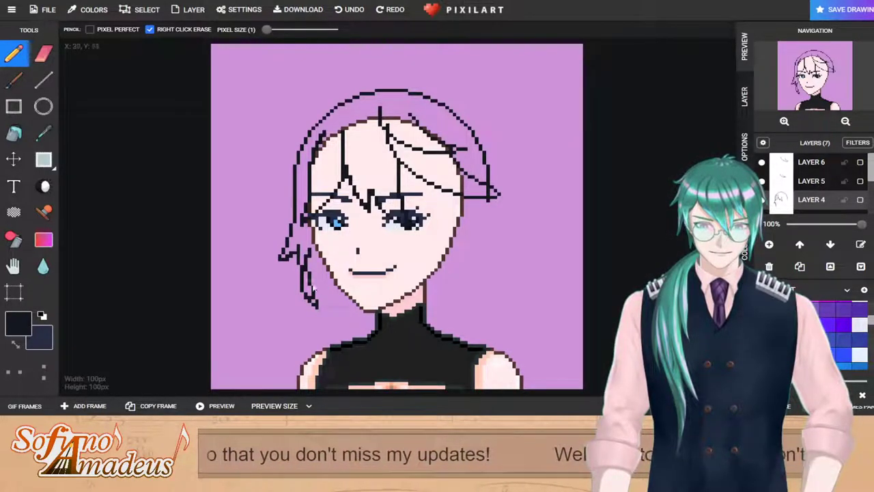
mouse_move(302, 263)
mouse_down()
mouse_move(324, 293)
mouse_move(317, 256)
mouse_up()
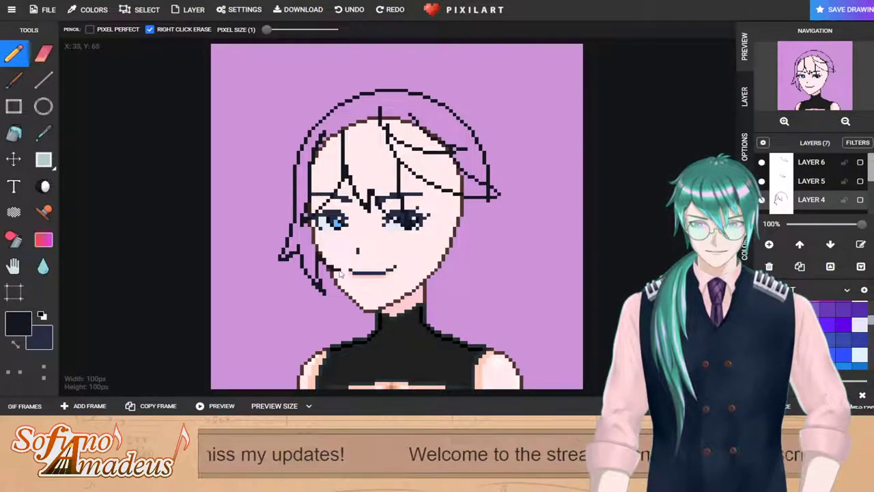
scroll(321, 232, up, 2)
key(ctrl+z)
mouse_move(271, 166)
mouse_down()
mouse_move(294, 186)
mouse_move(269, 123)
mouse_up()
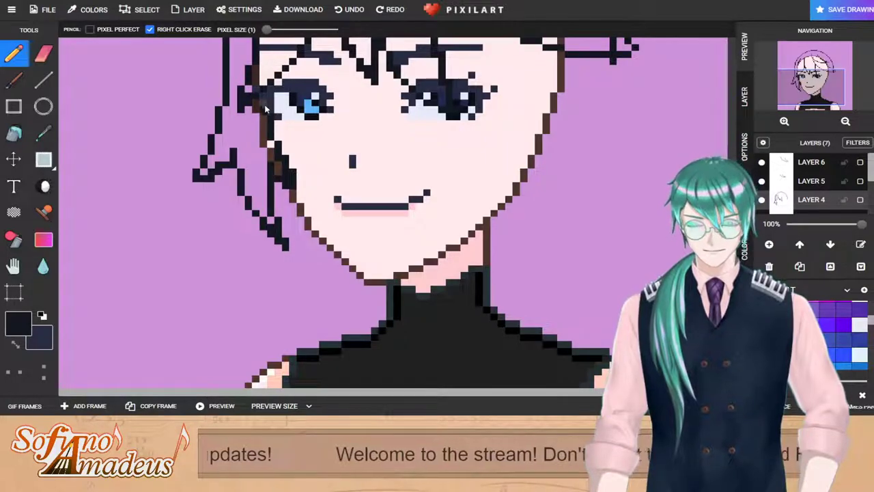
scroll(301, 161, down, 2)
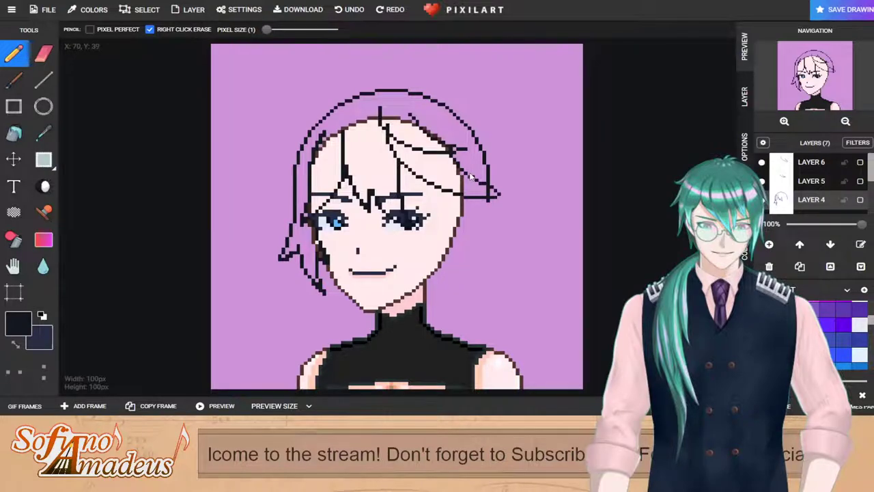
Step: Draw a pointed hair lock hanging from the right fringe over the right cheek
drag(467, 156, 453, 252)
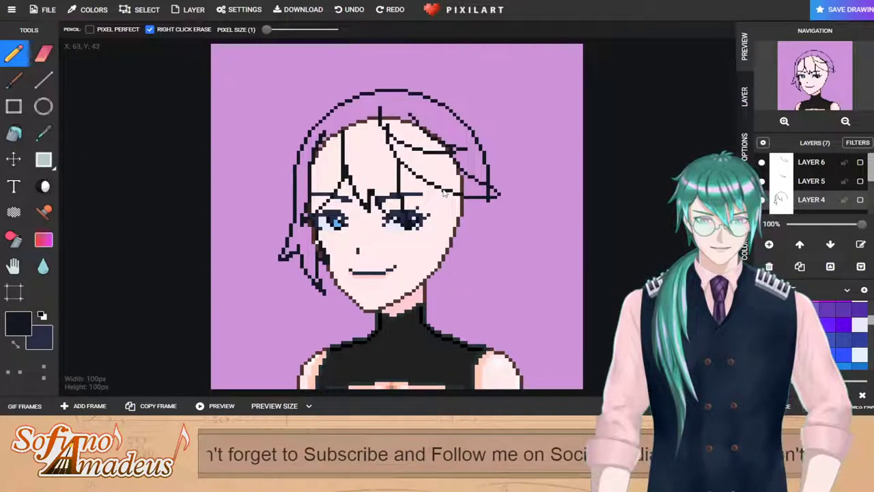
mouse_move(440, 182)
mouse_down()
mouse_move(440, 216)
mouse_move(416, 260)
mouse_move(449, 228)
mouse_up()
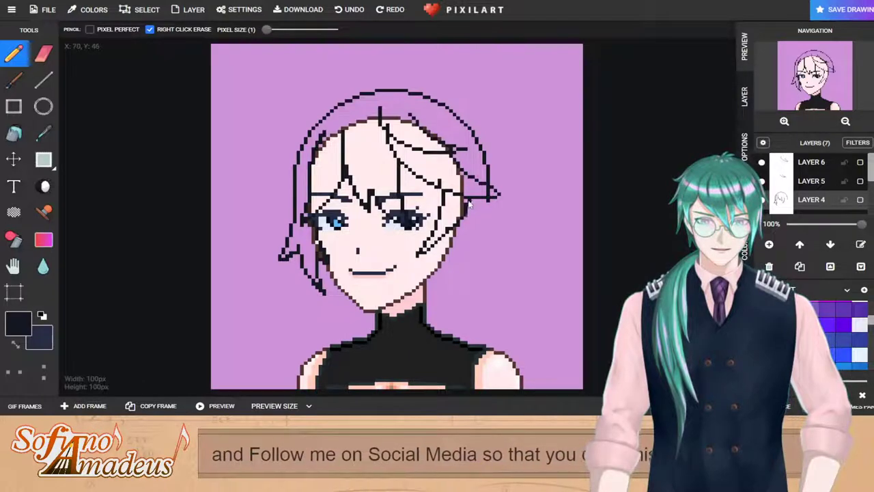
Step: Draw the strands behind the right cheek down to the neck, redoing failed strokes, and curve the right outer hair outline around them
mouse_move(450, 232)
mouse_down()
mouse_move(441, 297)
mouse_move(482, 227)
mouse_up()
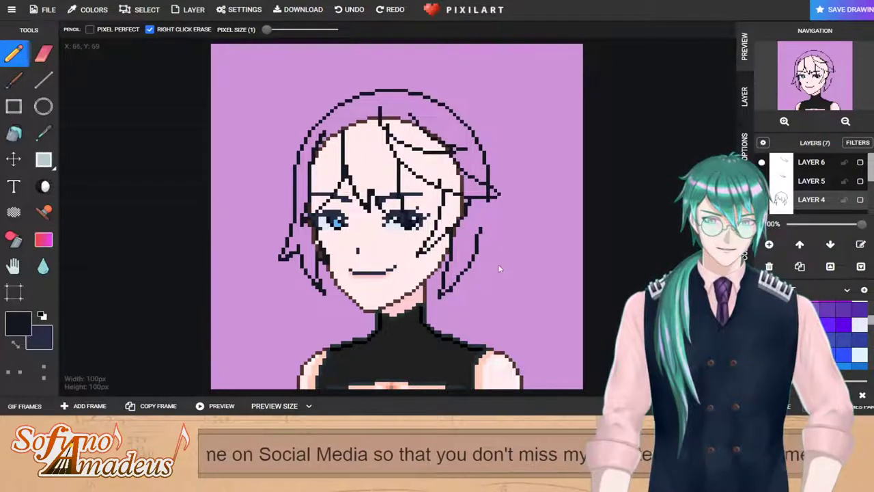
key(ctrl+z)
key(ctrl+z)
mouse_move(451, 248)
mouse_down()
mouse_move(429, 319)
mouse_move(465, 266)
mouse_move(472, 226)
mouse_up()
key(ctrl+z)
mouse_move(448, 258)
mouse_down()
mouse_move(427, 322)
mouse_move(461, 274)
mouse_move(473, 232)
mouse_up()
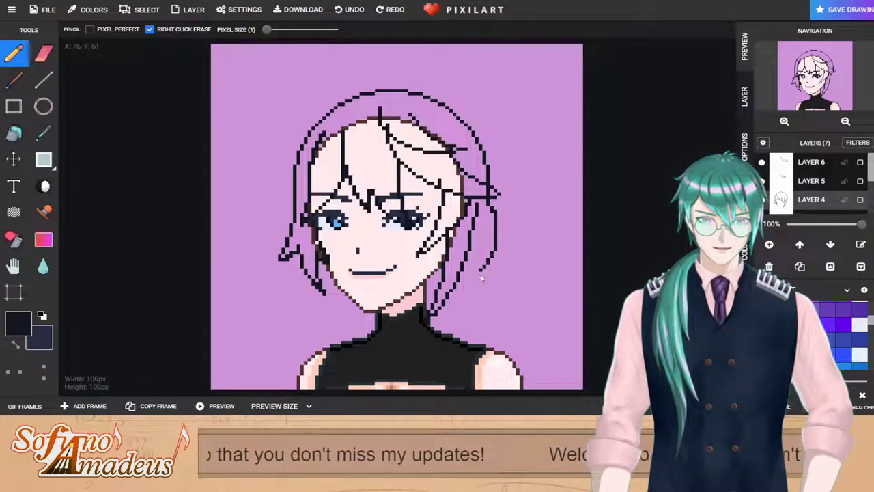
mouse_move(487, 200)
mouse_down()
mouse_move(498, 265)
mouse_move(451, 311)
mouse_up()
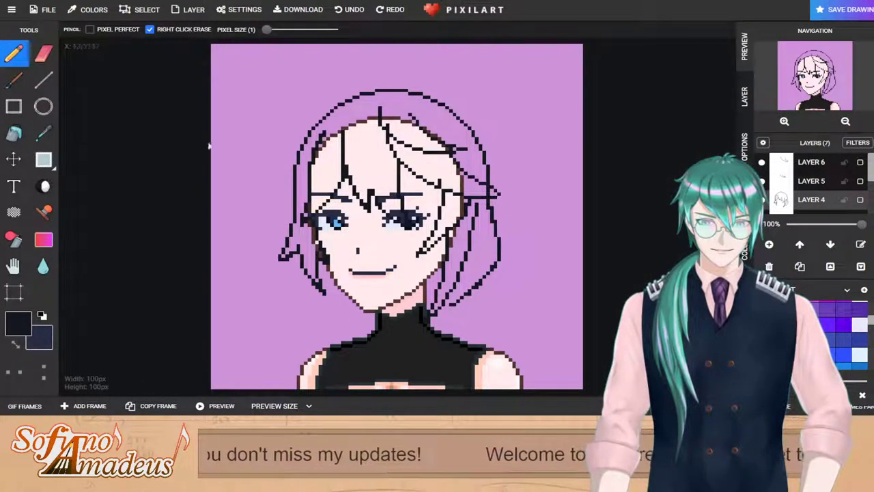
Step: Move the Layer 4 hair line art up by about two pixels
click(13, 159)
drag(384, 189, 387, 185)
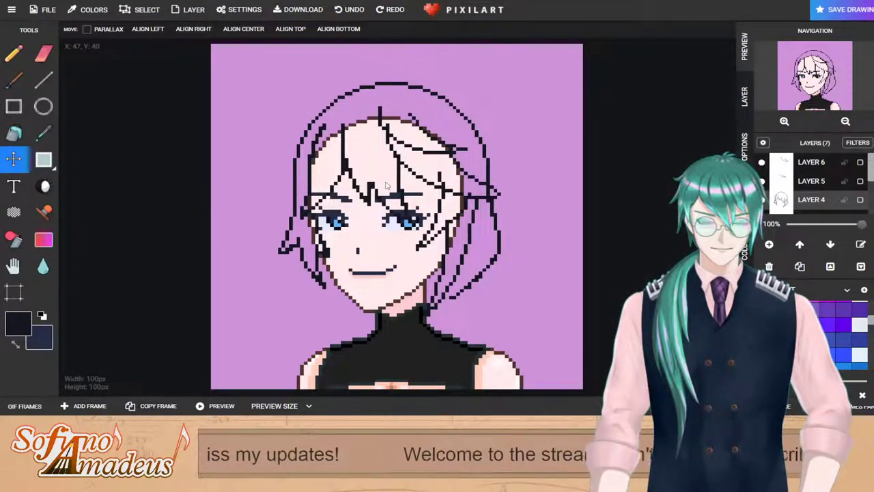
scroll(498, 290, up, 1)
scroll(503, 306, down, 1)
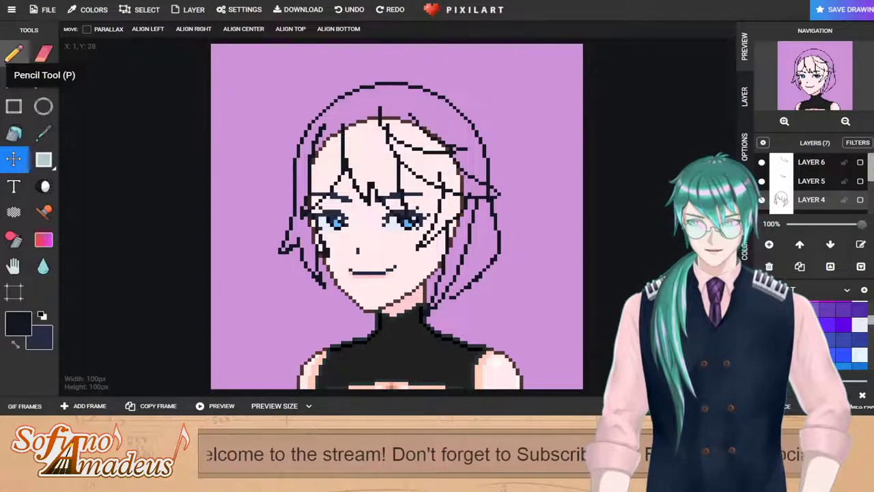
Step: Pencil the back hair line from the left side lock along beneath the jaw to the neck
click(14, 53)
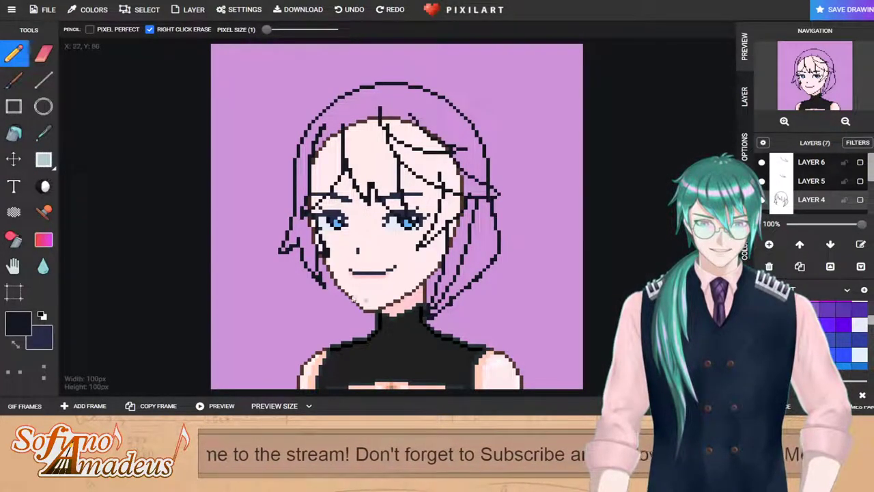
drag(375, 323, 329, 294)
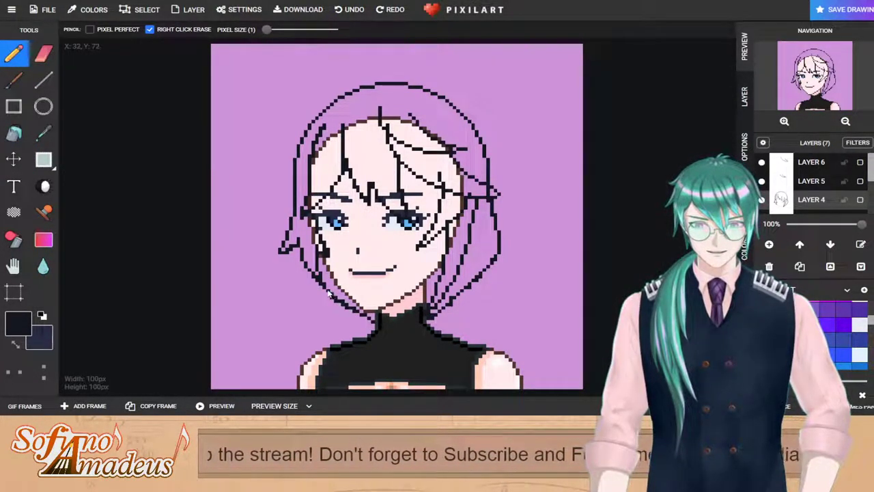
scroll(451, 304, up, 1)
scroll(559, 143, down, 1)
Step: Hide Layer 5 and Layer 6 to isolate the Layer 4 hair lines
click(762, 181)
click(762, 162)
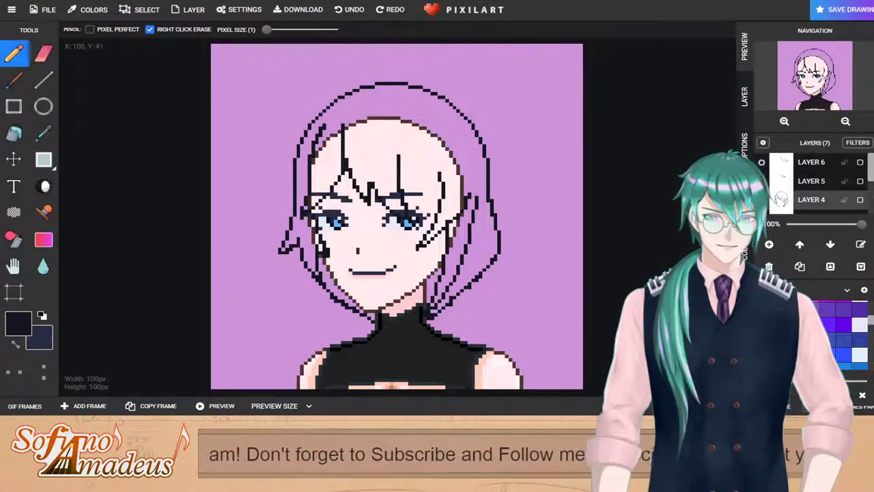
scroll(260, 267, up, 2)
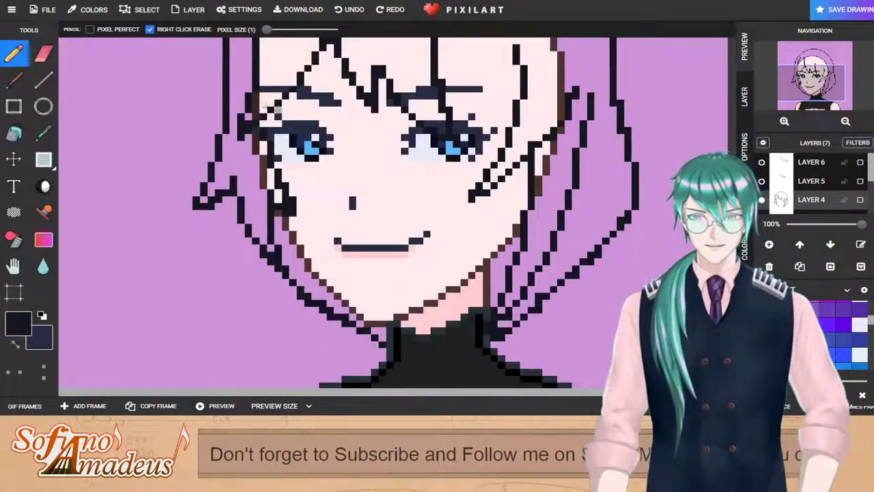
Step: Hide the black top on Layer 2 and erase the excess hair pixels clustered where the right strands meet the neck
click(43, 53)
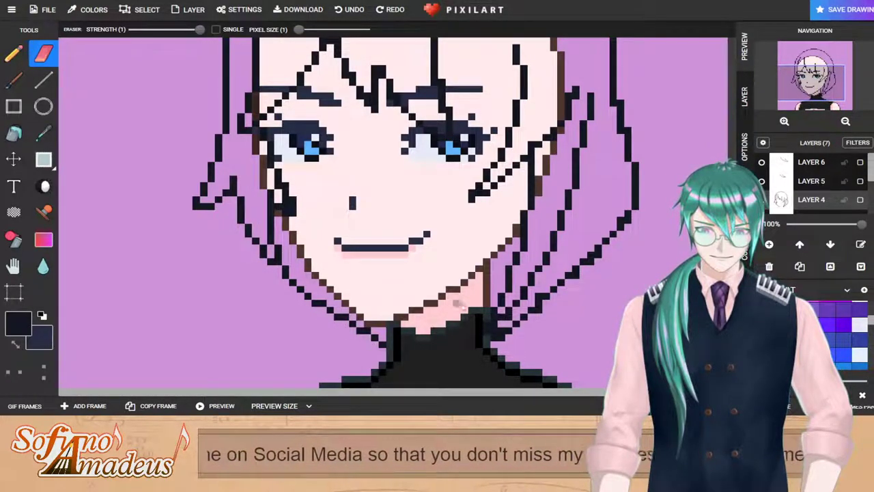
click(14, 53)
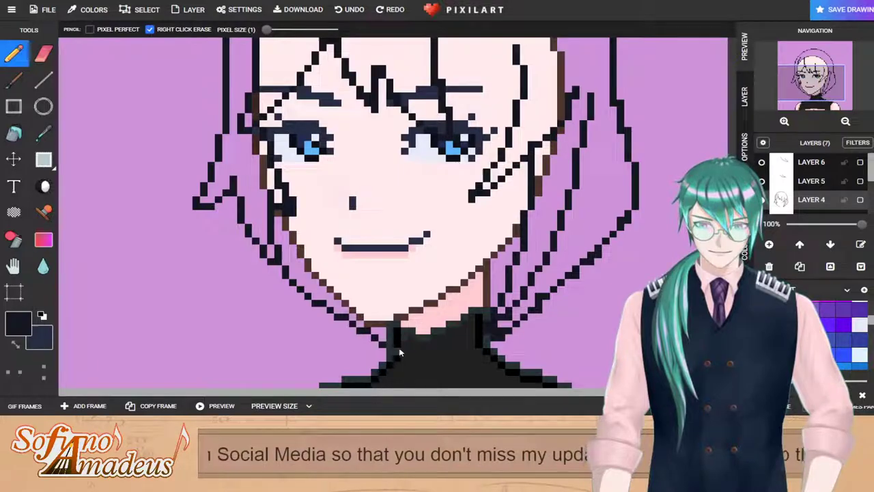
click(43, 53)
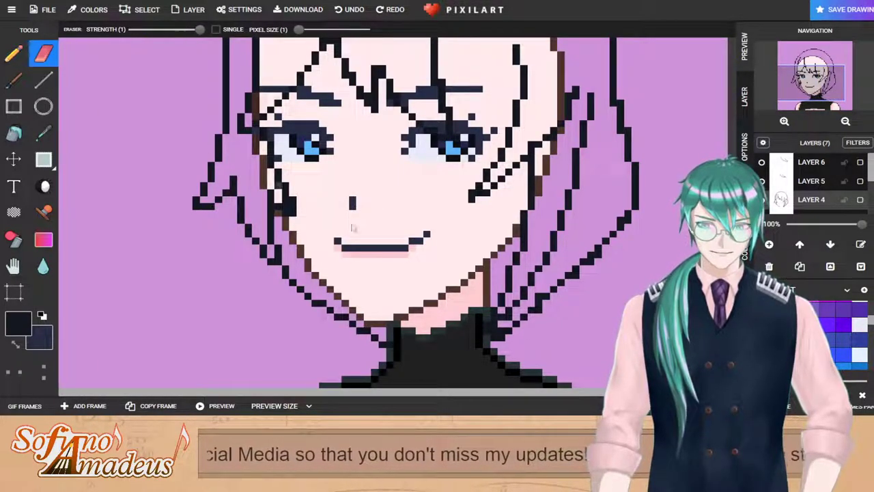
scroll(521, 344, up, 1)
scroll(368, 189, up, 1)
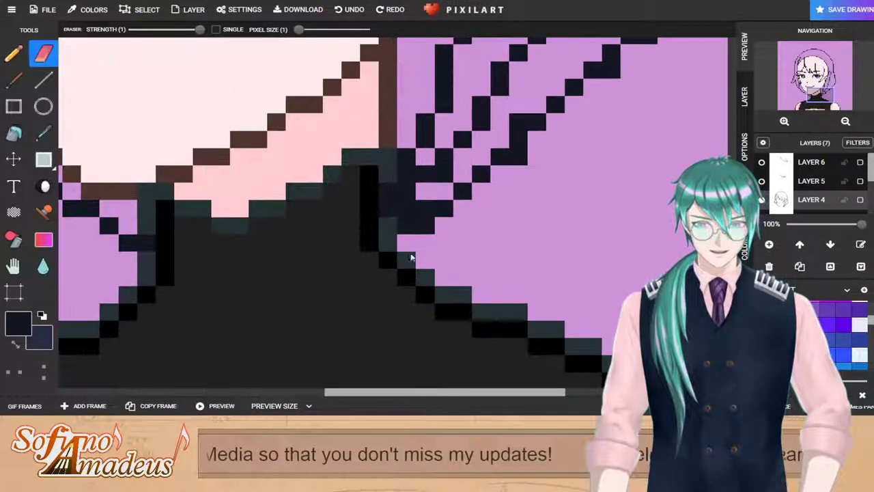
scroll(779, 194, down, 3)
click(762, 166)
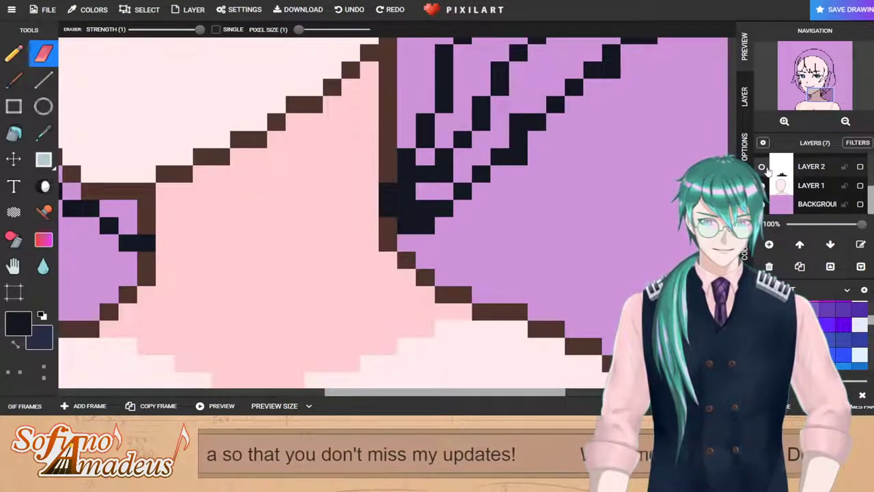
click(410, 196)
click(410, 224)
click(421, 226)
click(427, 177)
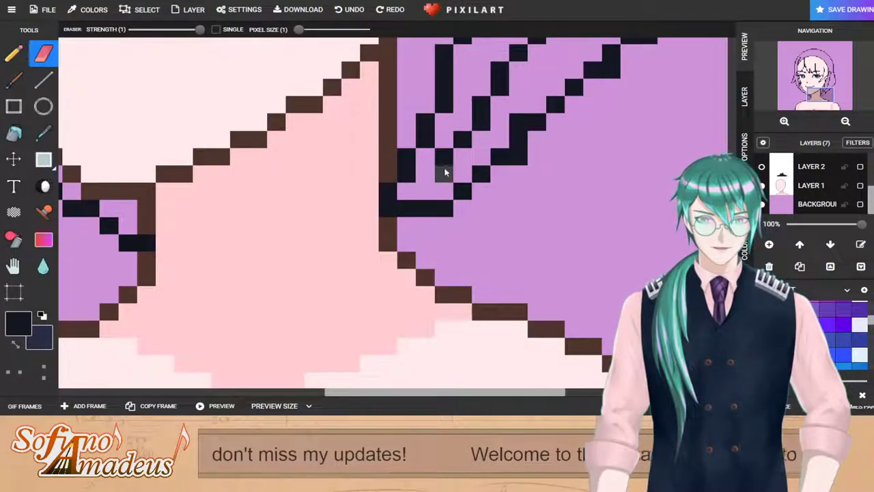
Step: Erase the doubled pixels along the lower right outer hair outline to thin it to a clean one-pixel line
scroll(444, 174, down, 4)
scroll(468, 195, up, 3)
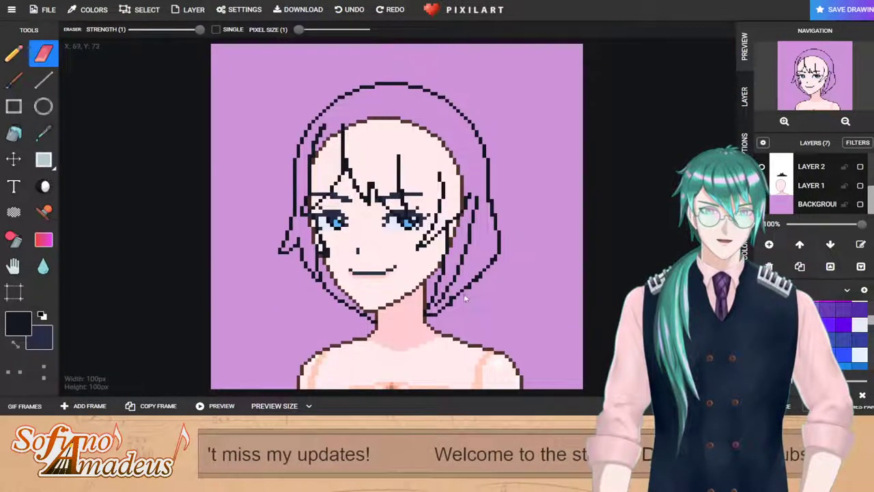
scroll(447, 283, down, 3)
scroll(458, 268, up, 3)
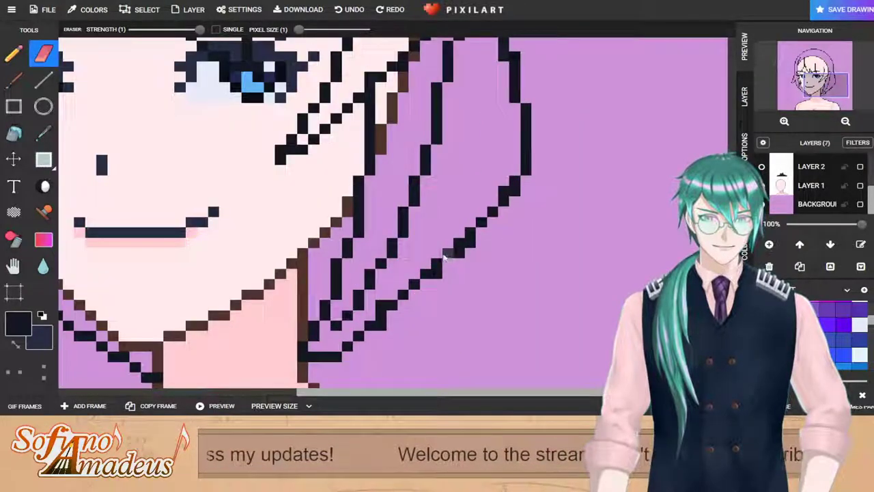
scroll(448, 254, down, 2)
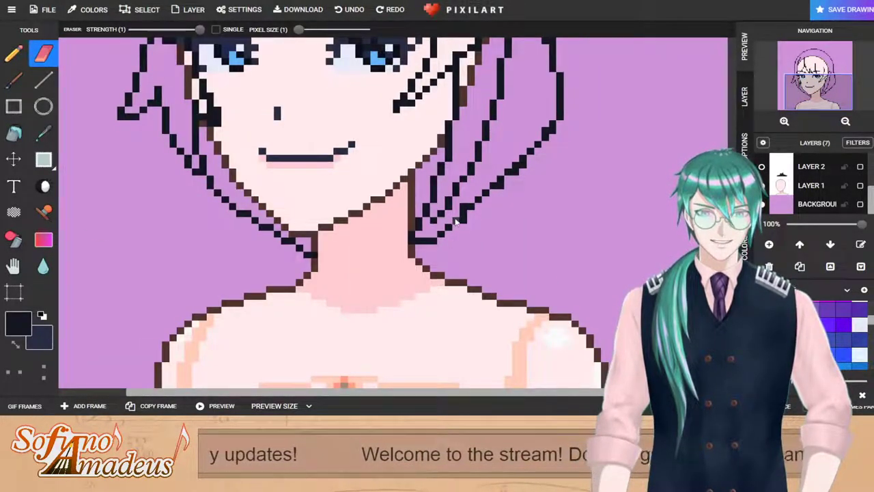
scroll(447, 217, up, 2)
scroll(361, 241, down, 1)
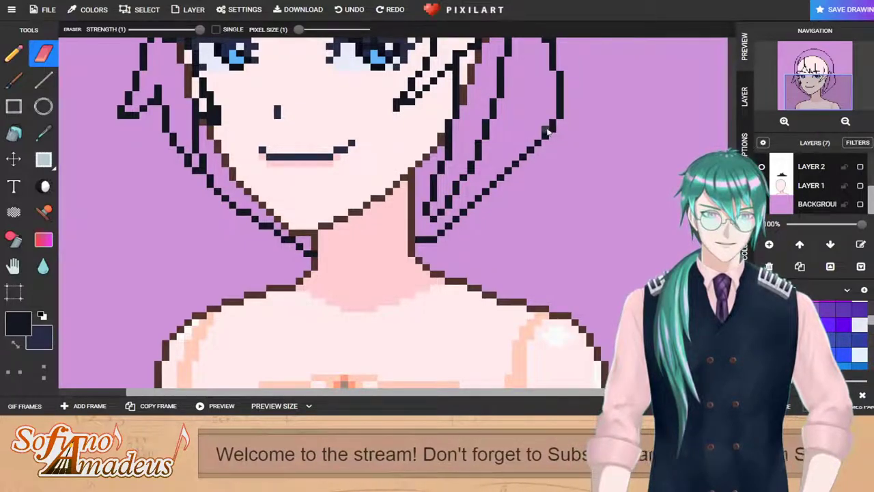
Step: Erase the stray pixel at the pointed tip of the right front strand beside the cheek
scroll(546, 133, down, 3)
scroll(499, 172, up, 3)
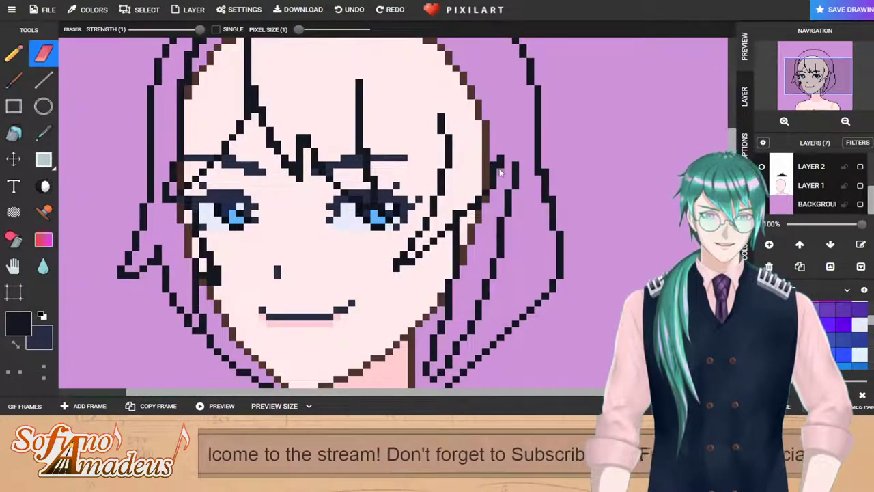
scroll(499, 163, down, 3)
scroll(486, 188, up, 3)
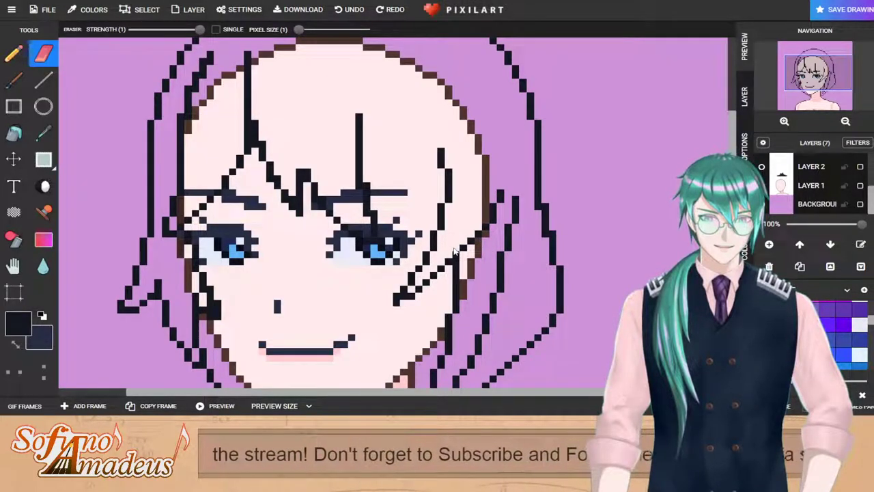
click(397, 302)
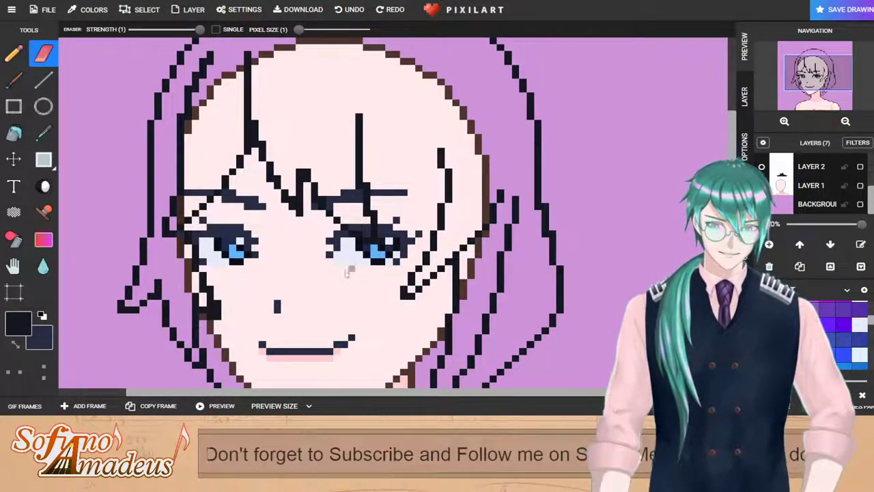
Step: Pencil a softer curve just inside the lower right corner of the outer hair outline, undoing the first attempt
scroll(351, 270, down, 2)
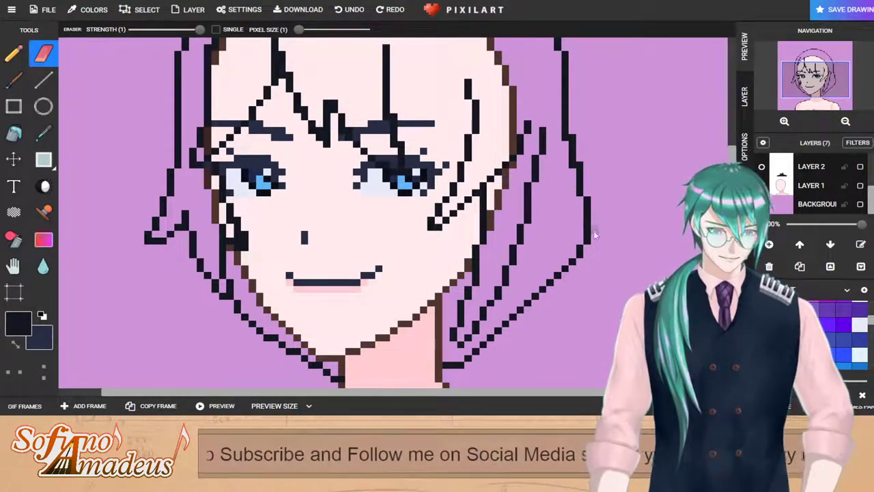
scroll(588, 236, down, 1)
scroll(517, 244, up, 1)
click(14, 54)
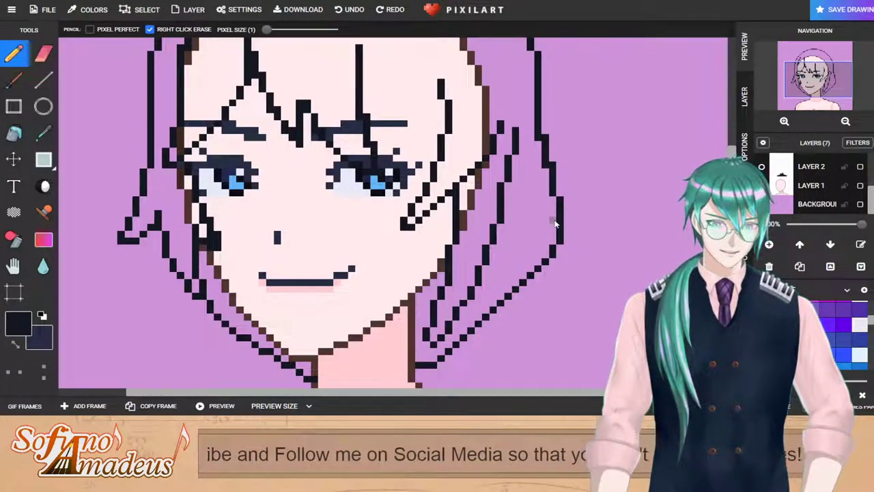
drag(554, 233, 523, 285)
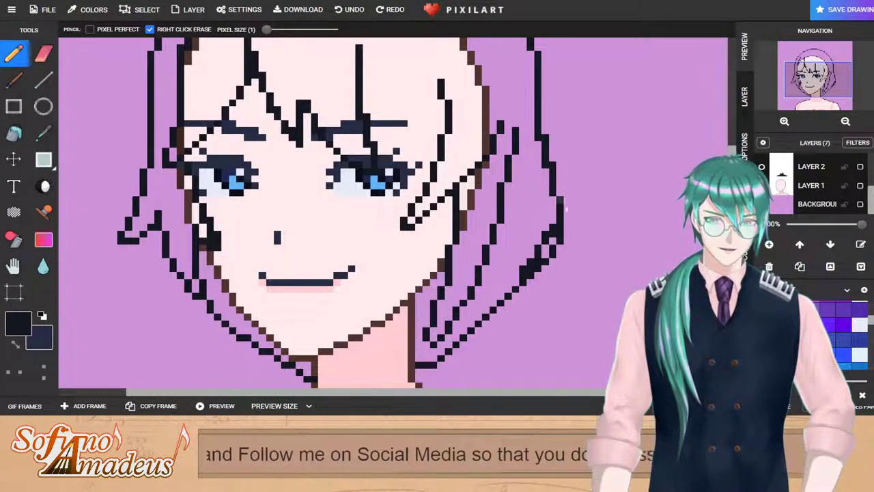
key(ctrl+z)
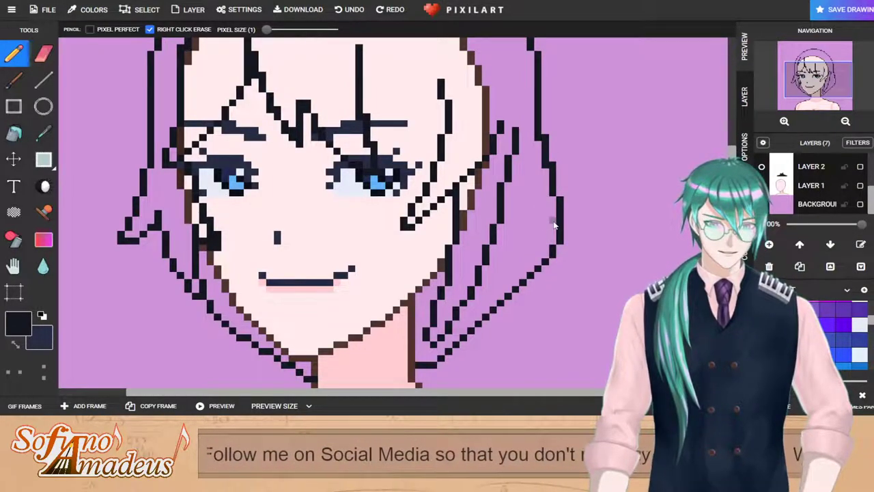
drag(553, 230, 523, 286)
Step: Erase the old outer pixels at the lower right hair corner, leaving only the new one-pixel curve
click(43, 54)
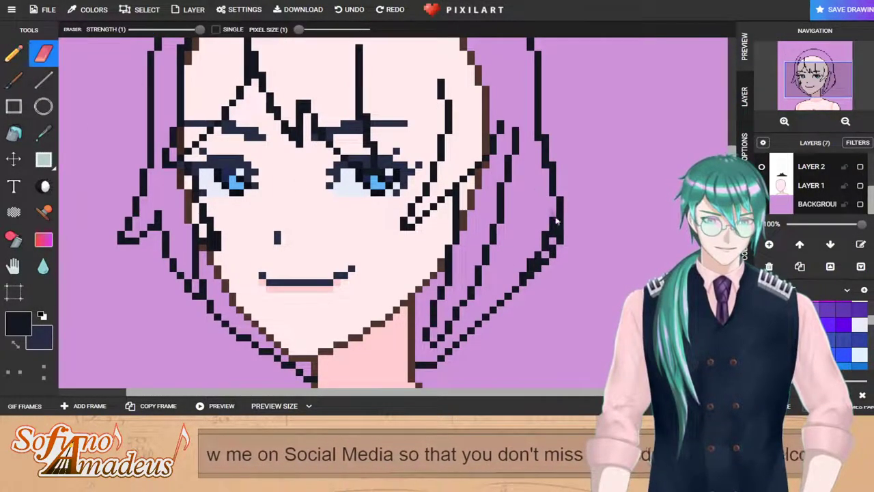
drag(562, 224, 540, 275)
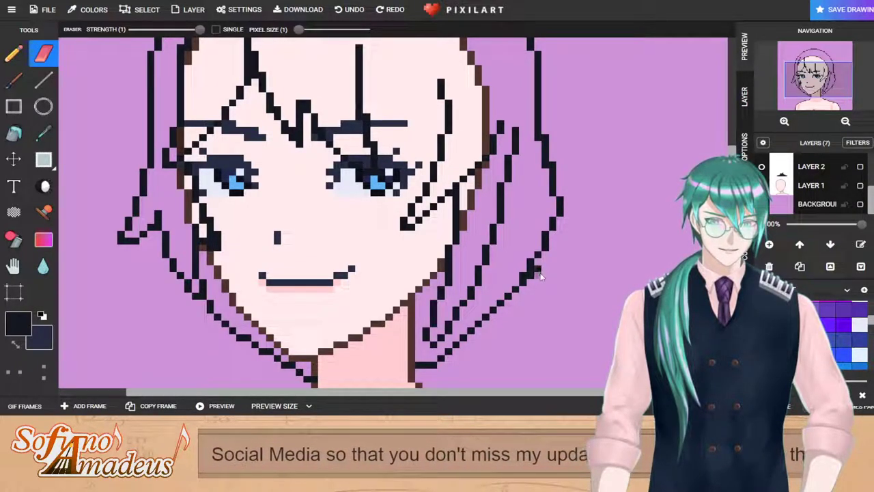
click(532, 277)
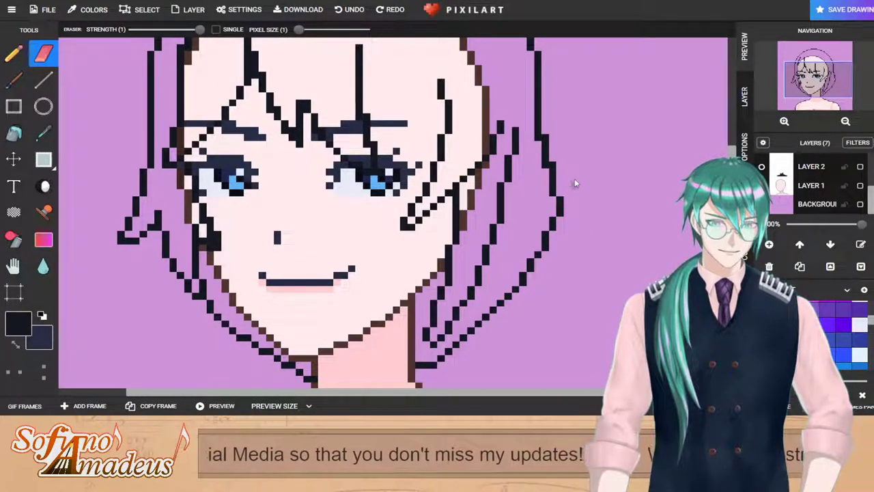
Step: Undo the last erasure at the bangs' parting and erase the doubled pixels beside the long vertical strand there
scroll(540, 146, down, 2)
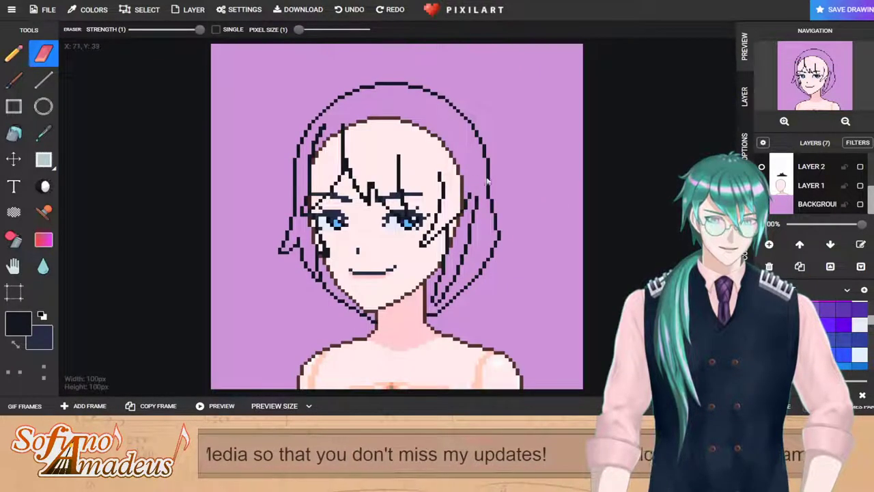
scroll(470, 167, up, 2)
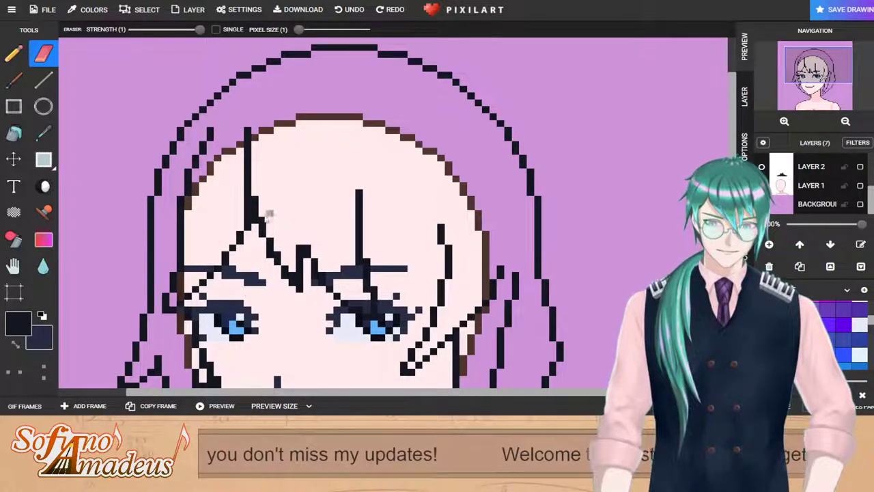
scroll(813, 186, up, 3)
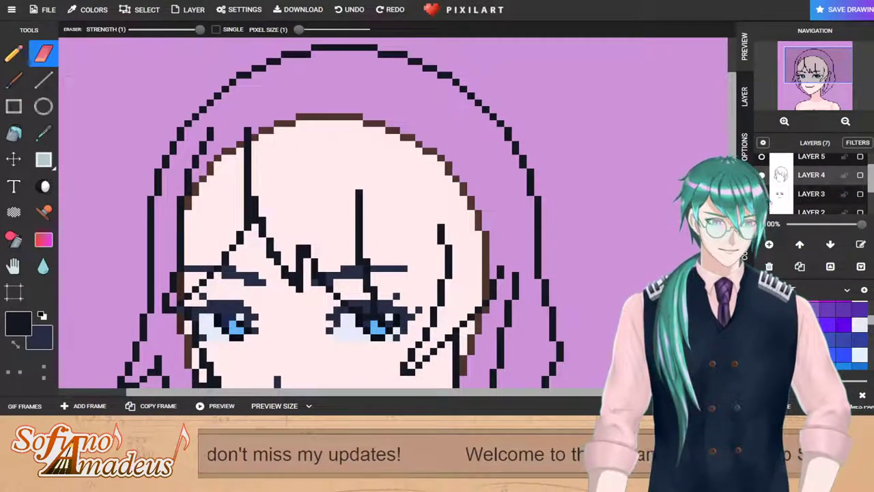
scroll(764, 174, up, 1)
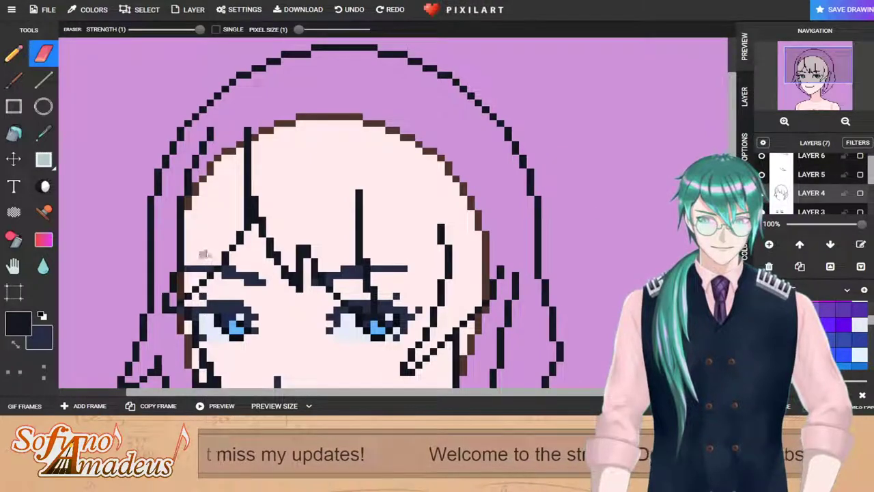
scroll(205, 253, up, 1)
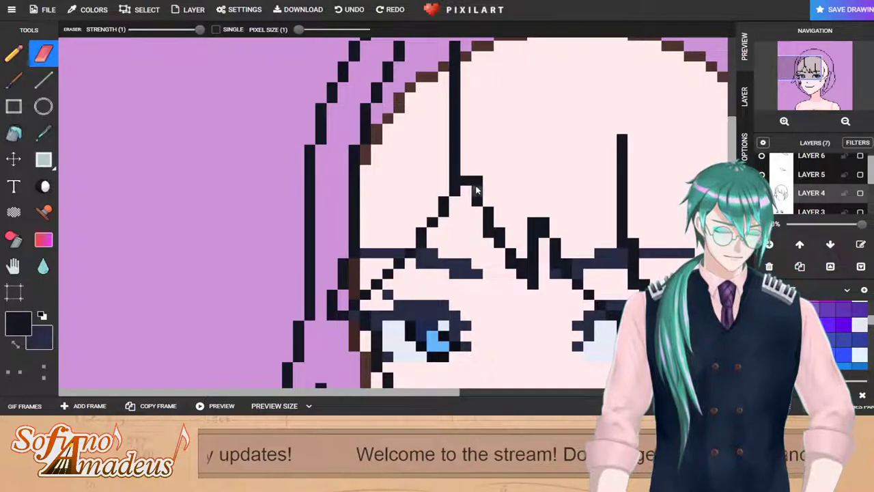
key(ctrl+z)
click(465, 180)
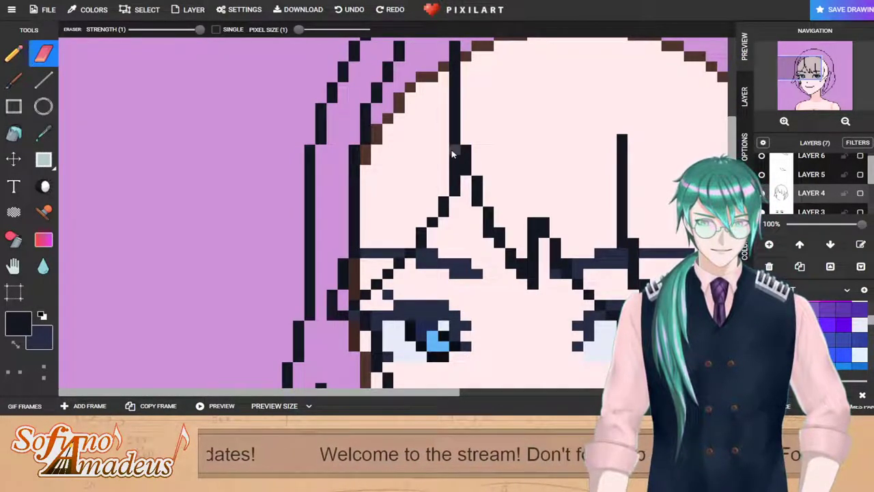
drag(465, 150, 466, 161)
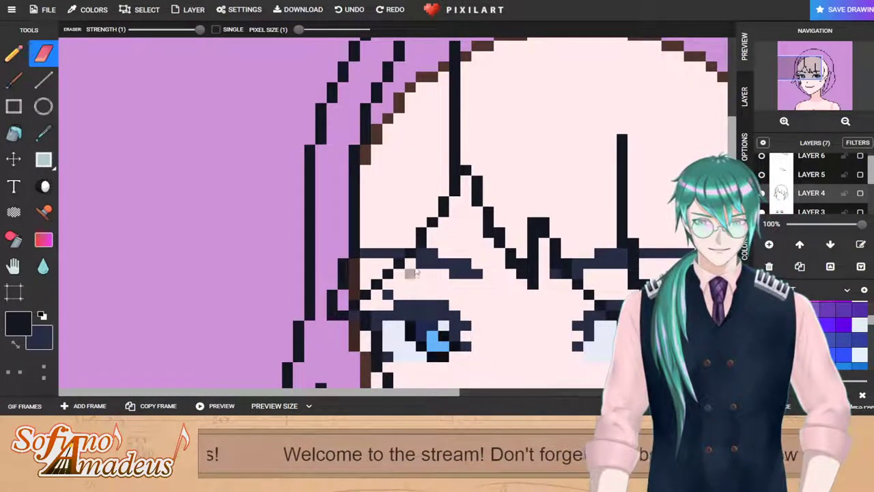
Step: Erase the doubled pixels at the peak and valley of the zigzag bangs to thin them to a one-pixel line
scroll(423, 266, down, 2)
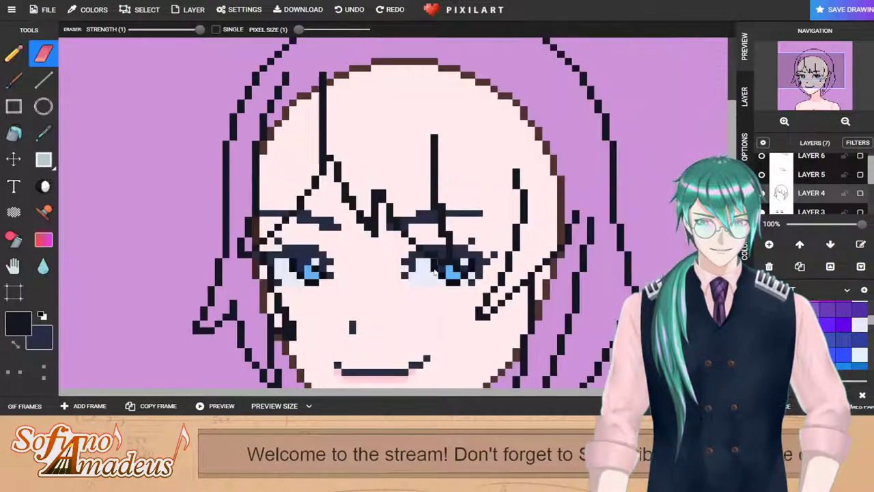
scroll(795, 186, up, 1)
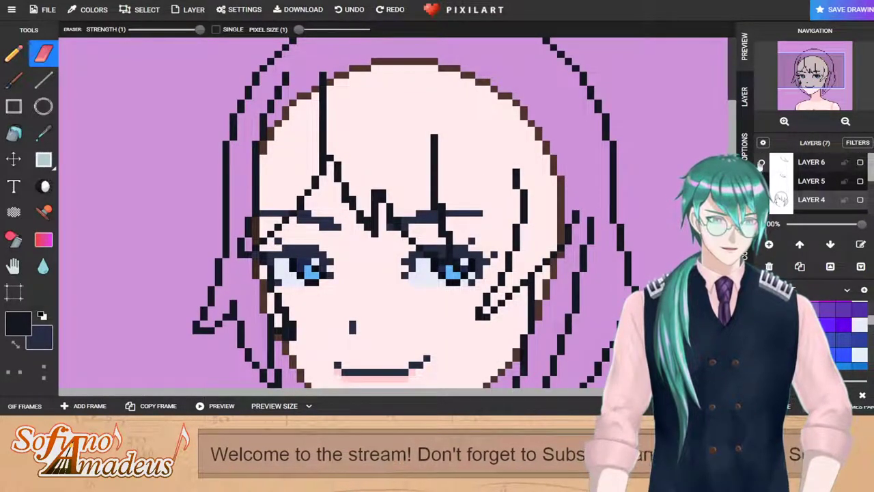
scroll(334, 209, up, 1)
scroll(503, 209, up, 1)
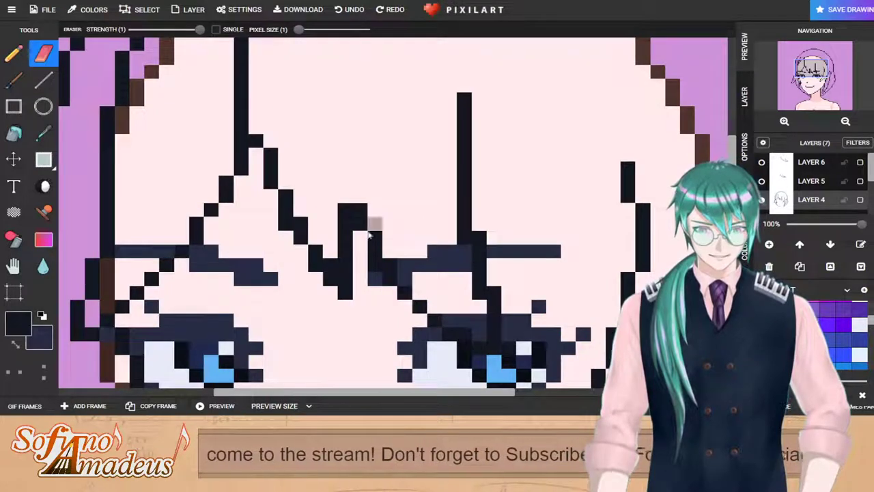
click(344, 212)
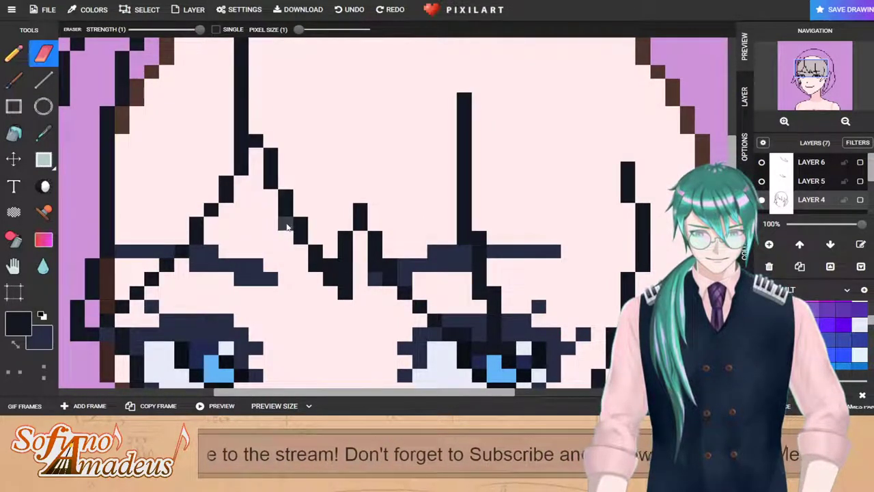
click(316, 267)
click(330, 280)
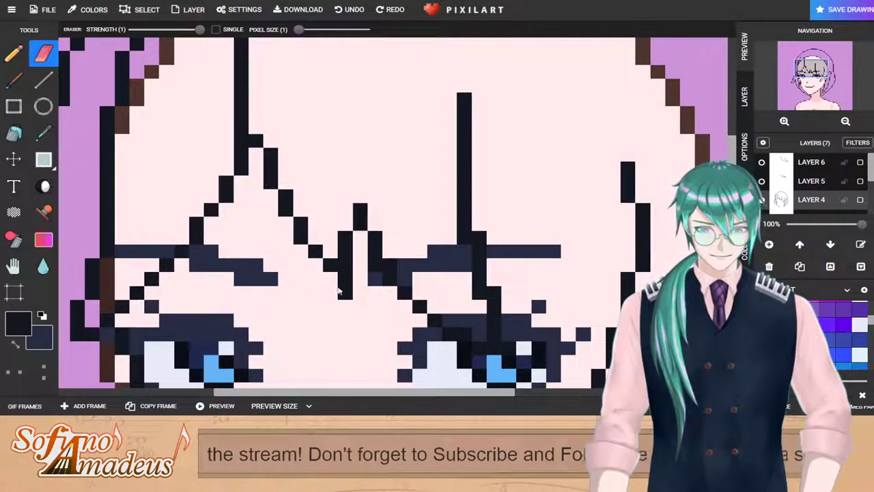
drag(344, 296, 343, 282)
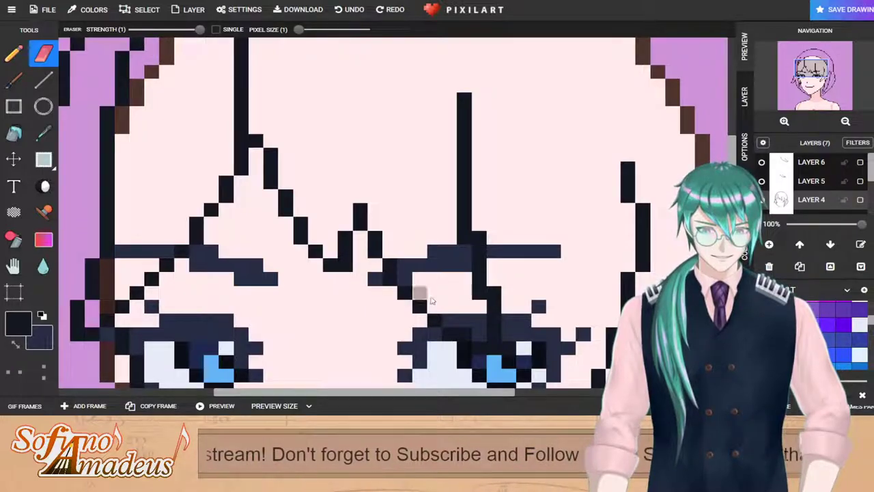
Step: Hide the eyes and eyebrows on Layer 3 and erase the excess pixel at the tip of the middle bang strand
scroll(423, 287, down, 1)
scroll(444, 204, up, 1)
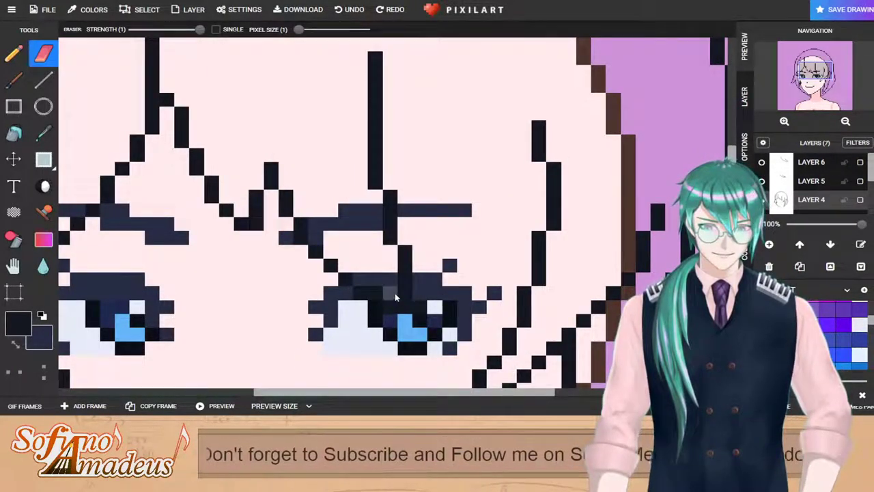
scroll(424, 276, down, 1)
scroll(813, 183, down, 1)
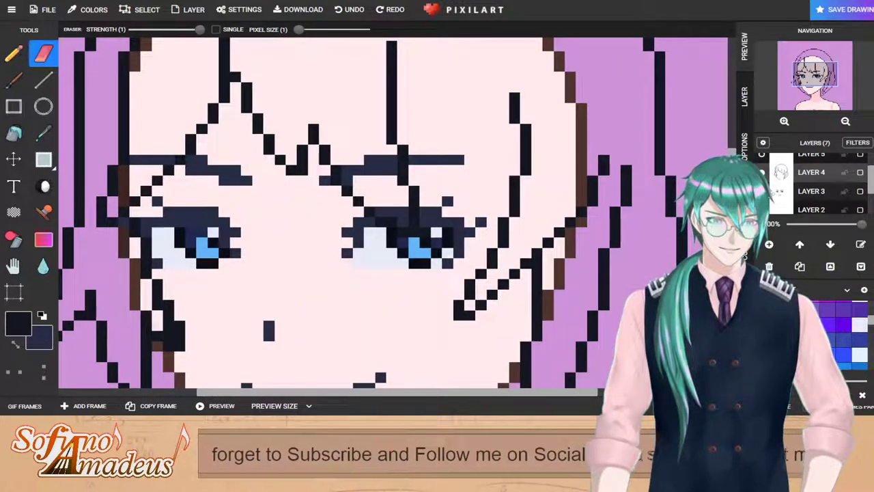
click(762, 191)
click(425, 233)
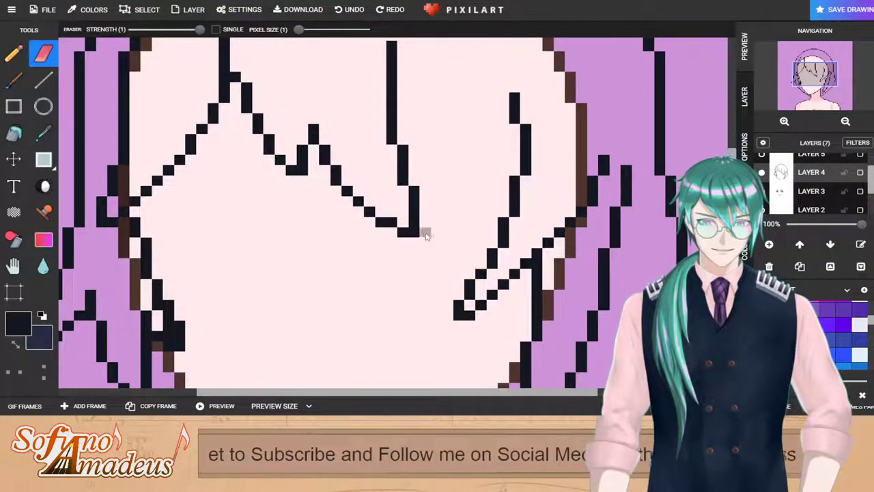
Step: Show Layer 5 and Layer 6 and examine how their strands fit the Layer 4 hair lines
scroll(438, 230, down, 1)
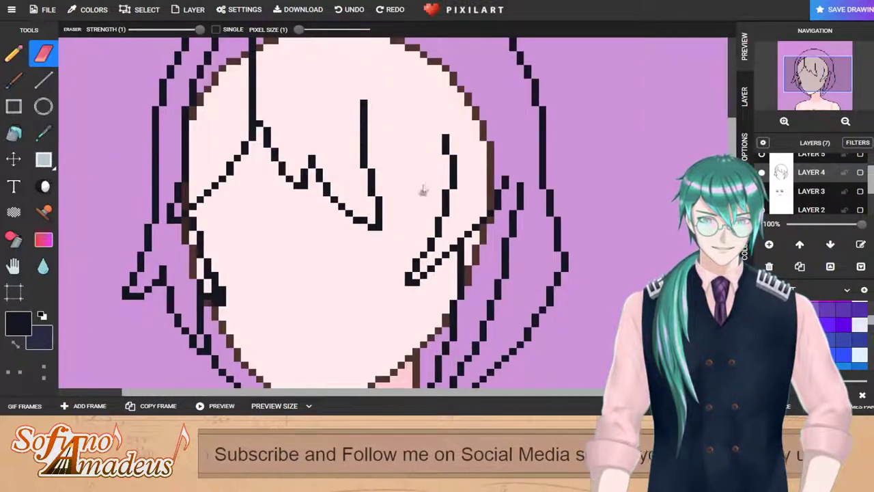
scroll(398, 102, down, 1)
scroll(390, 141, up, 1)
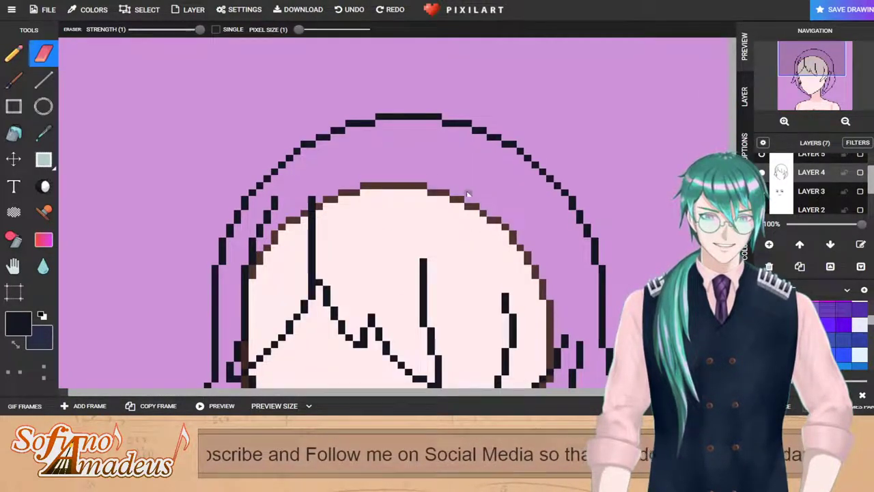
scroll(813, 181, up, 2)
click(763, 163)
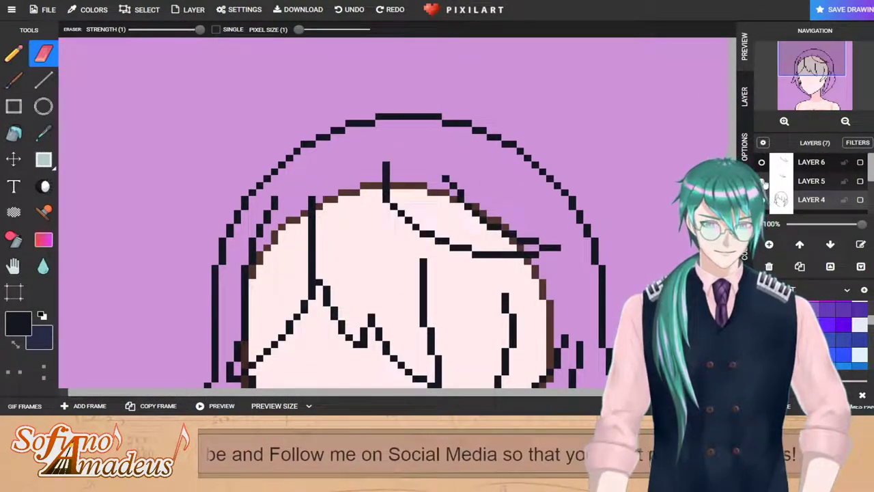
click(762, 164)
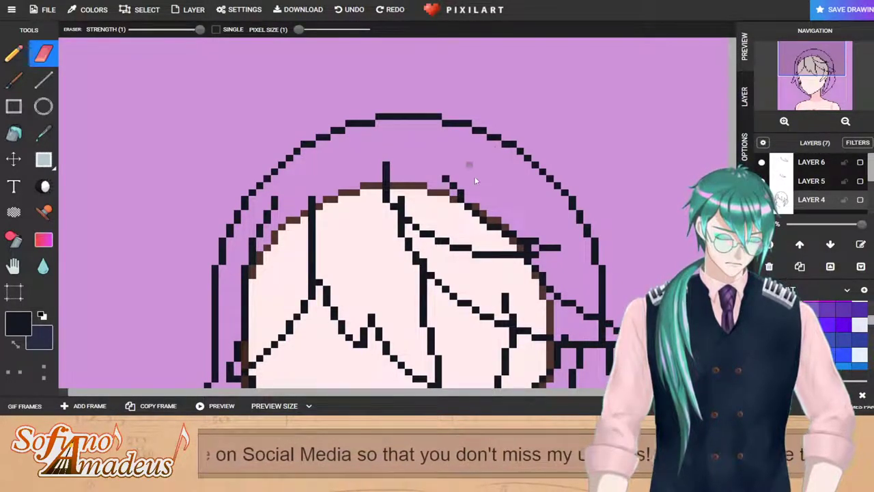
scroll(461, 160, down, 3)
scroll(337, 251, up, 3)
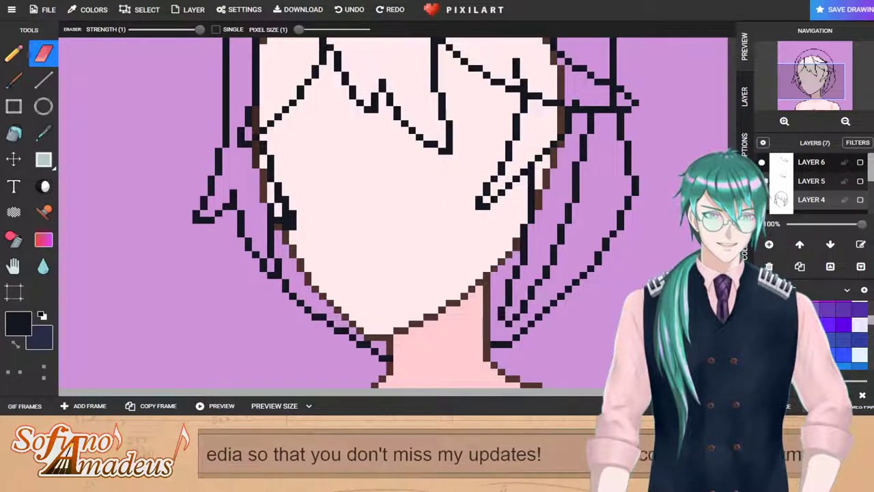
Step: Hide Layer 6 and Layer 5 again and erase the excess pixels clustered at the tip of the left cheek strand
click(763, 163)
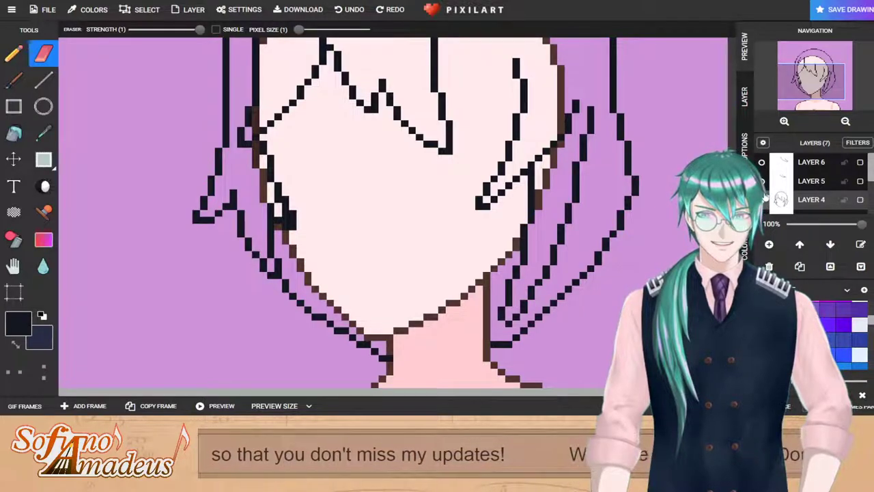
scroll(765, 197, down, 1)
click(764, 182)
click(764, 182)
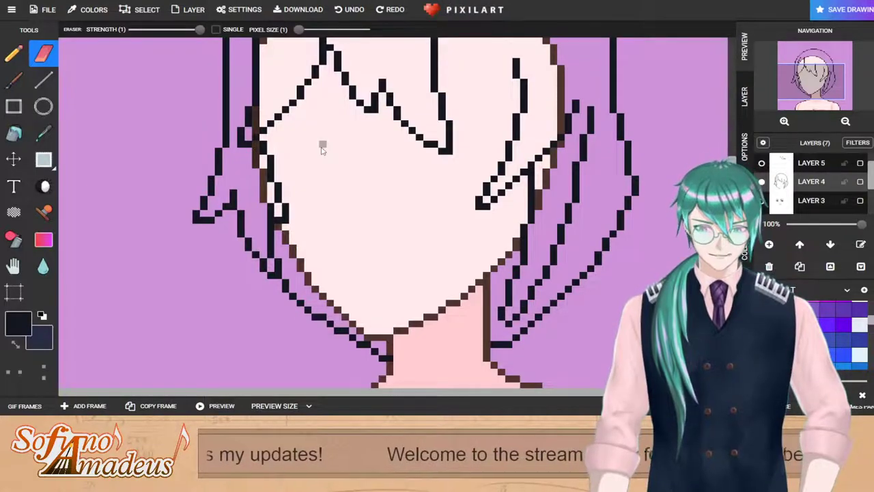
scroll(359, 150, down, 3)
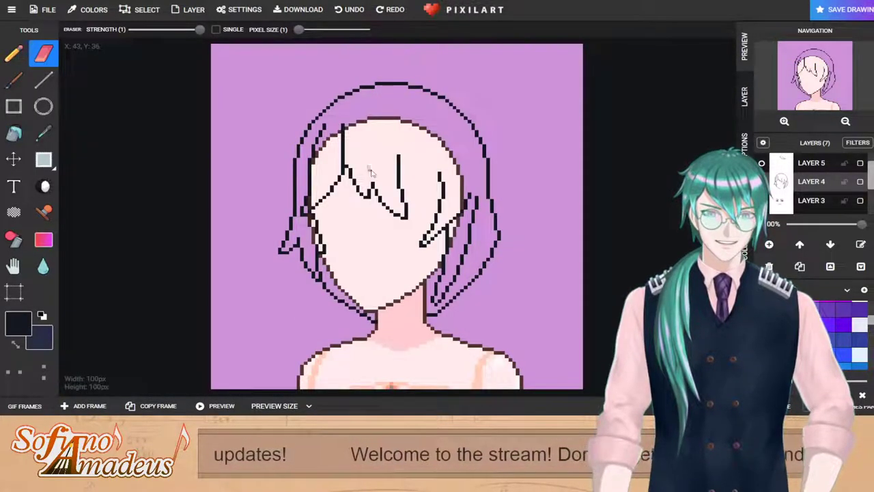
scroll(362, 153, up, 3)
scroll(810, 188, up, 1)
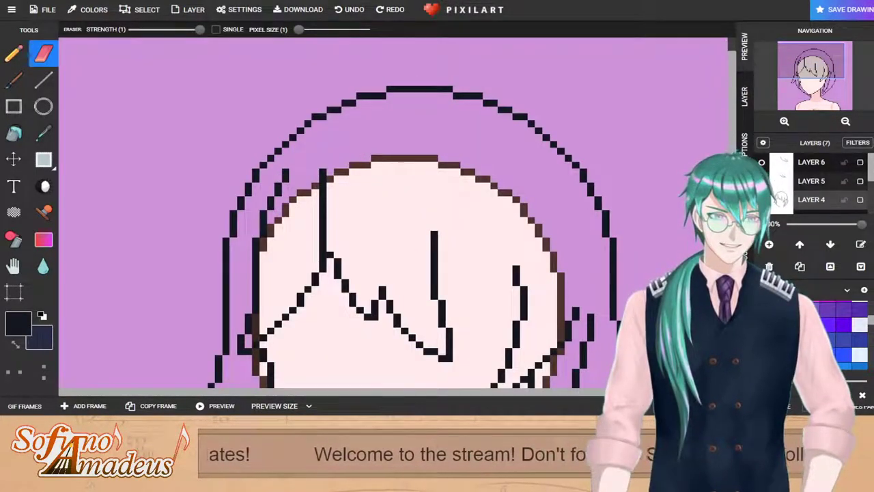
Step: Show Layer 6 and Layer 5 over the Layer 4 line art and review the complete hairstyle
click(762, 163)
click(761, 163)
mouse_move(9, 71)
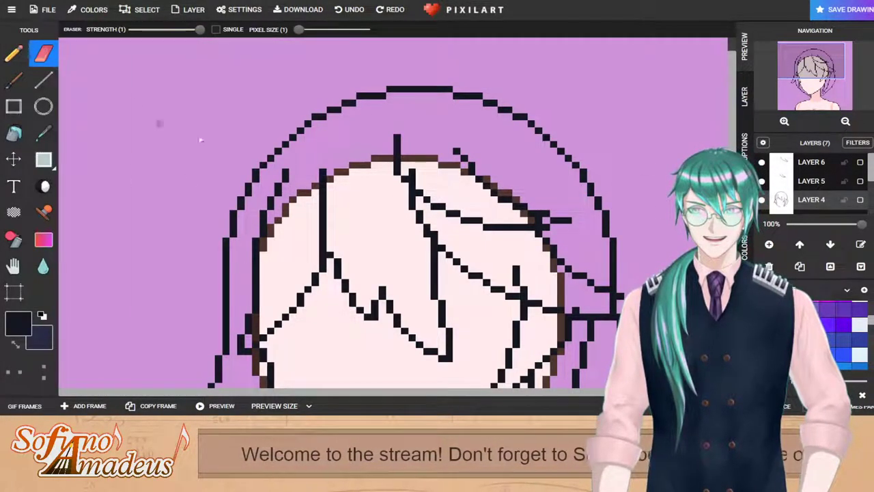
scroll(584, 226, down, 3)
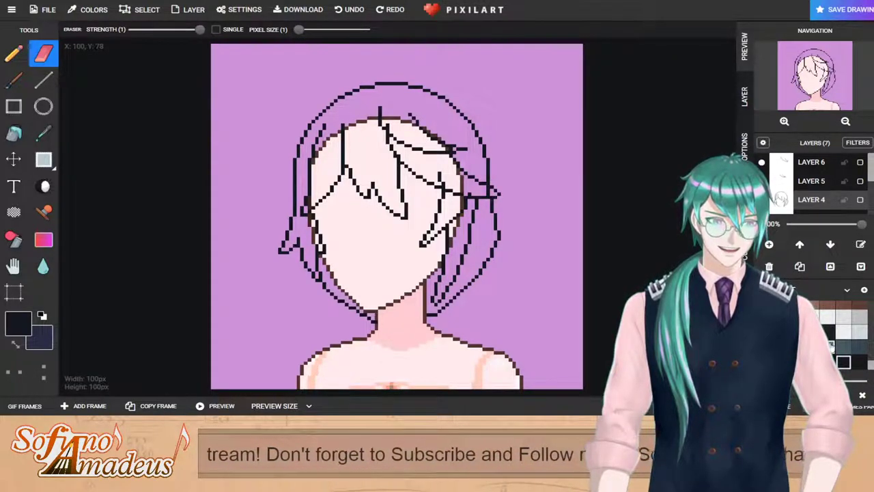
Step: Set the drawing colour to dark teal 2a4a4d, starting from a teal palette swatch
click(831, 343)
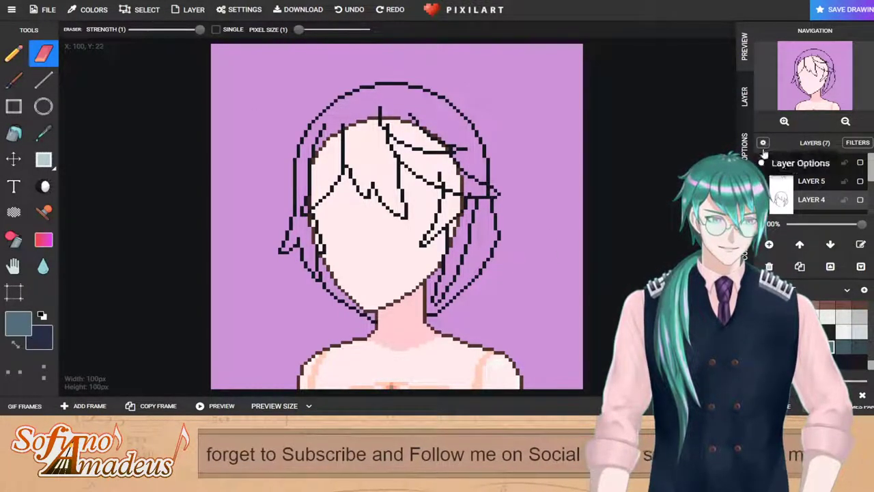
click(745, 248)
drag(797, 115, 800, 111)
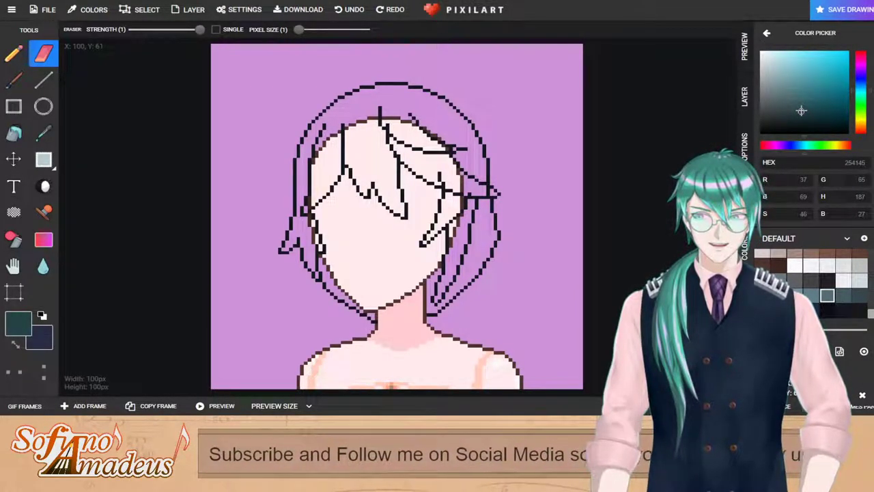
click(14, 134)
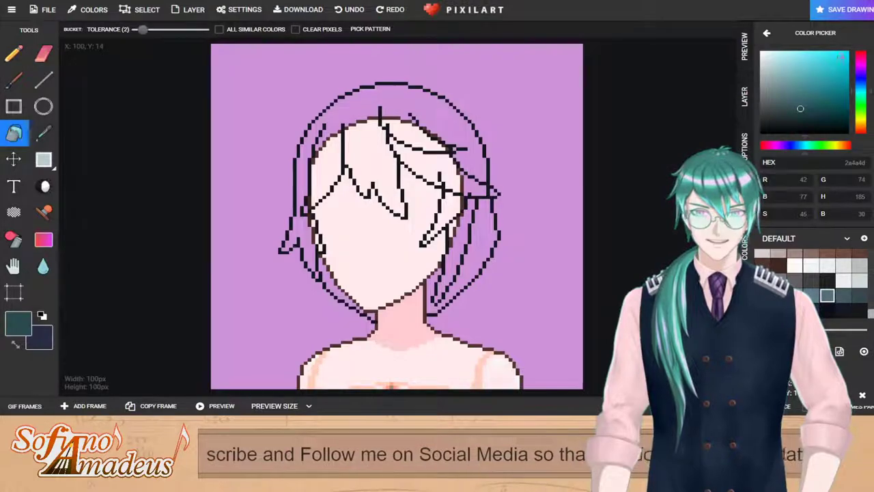
click(745, 48)
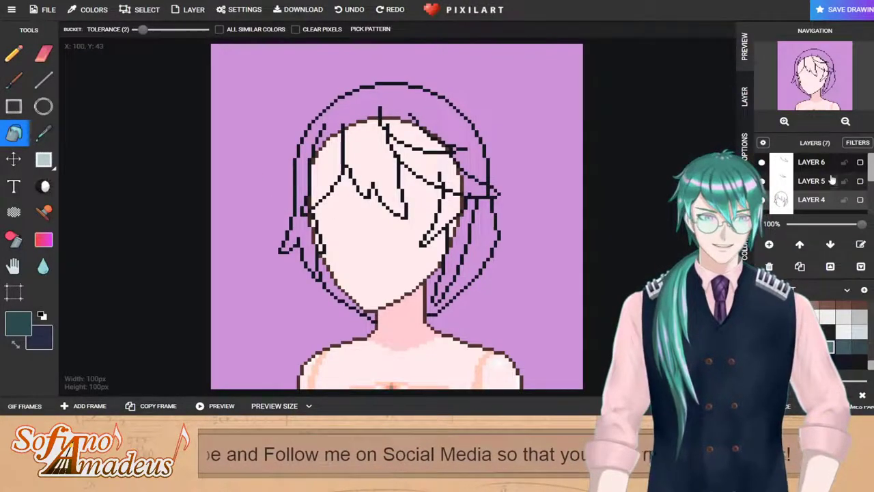
Step: Hide Layer 6 and Layer 5 and pencil a dark teal line across the open gap between the two right-hand bang strands
click(762, 162)
click(761, 181)
scroll(437, 130, up, 1)
click(22, 60)
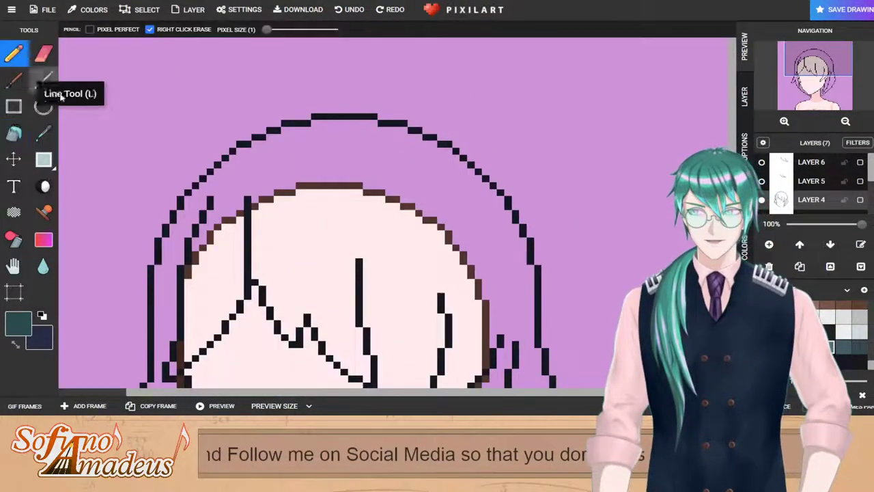
drag(368, 273, 429, 295)
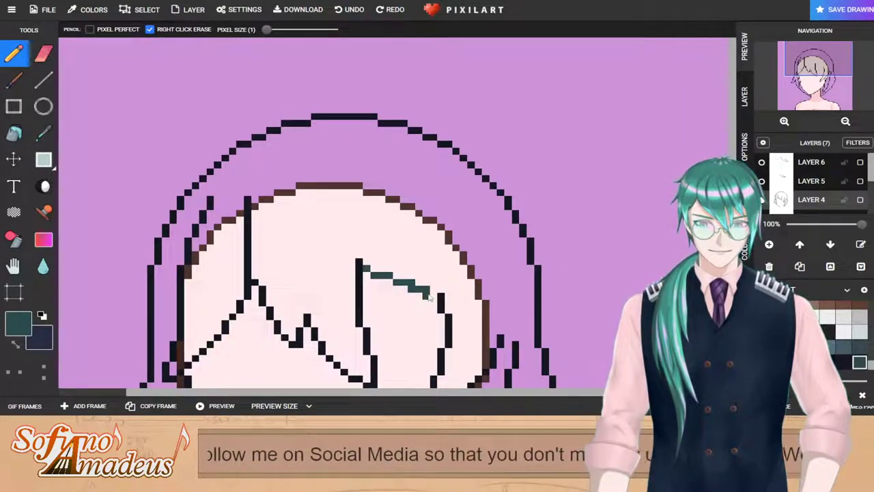
Step: Try to flood-fill the hair area inside the Layer 4 outline with dark teal
click(14, 133)
click(386, 185)
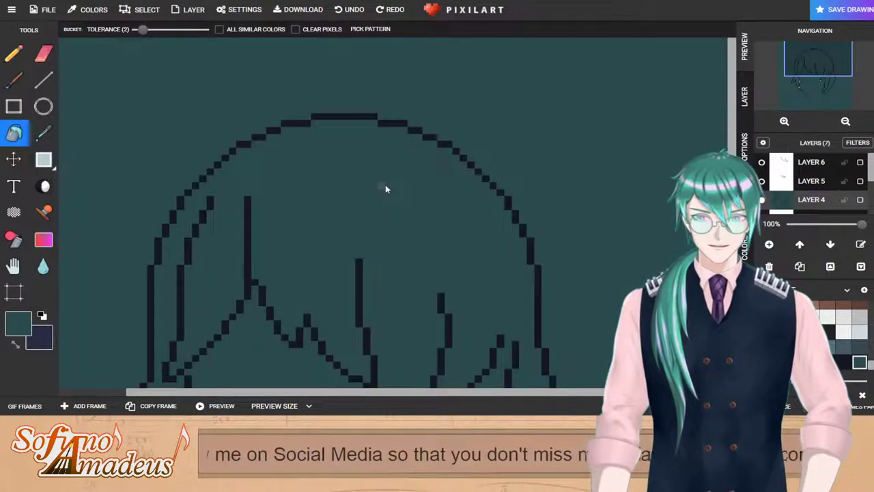
key(ctrl+z)
Step: Erase the hair pixel overlapping the left neck outline and close the right hair section with a dark teal line along the neck
scroll(265, 301, down, 1)
scroll(388, 286, up, 1)
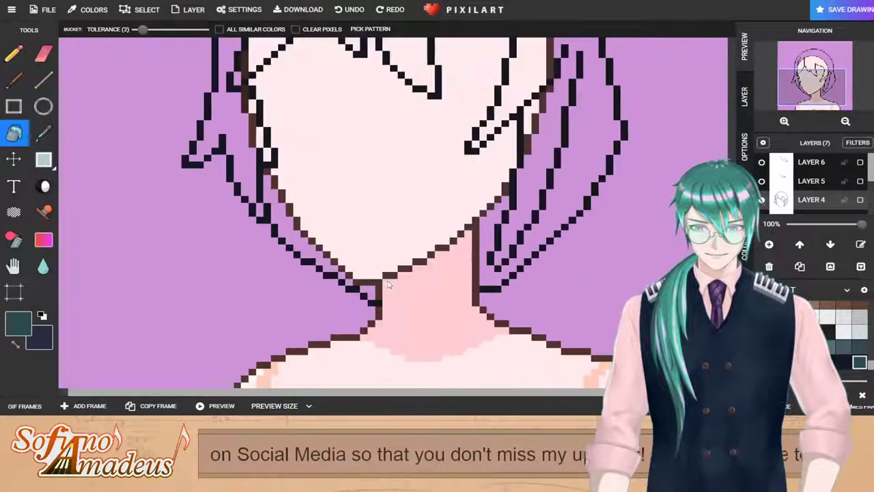
click(13, 54)
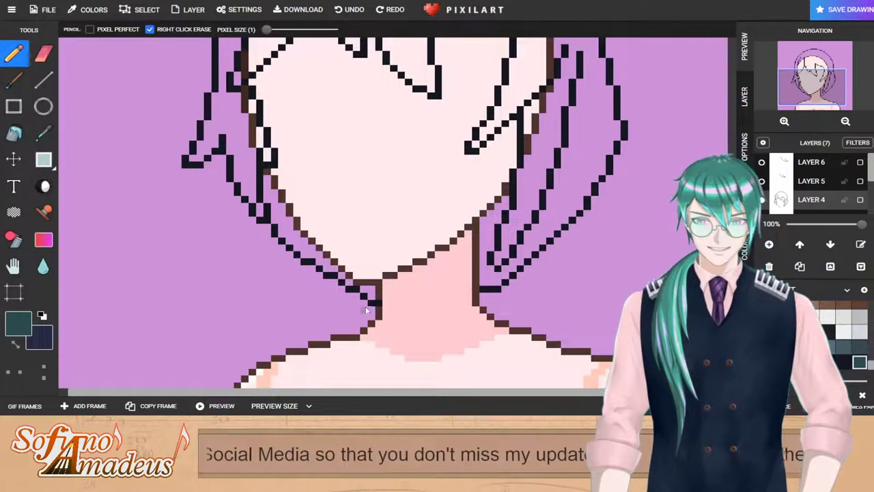
click(43, 53)
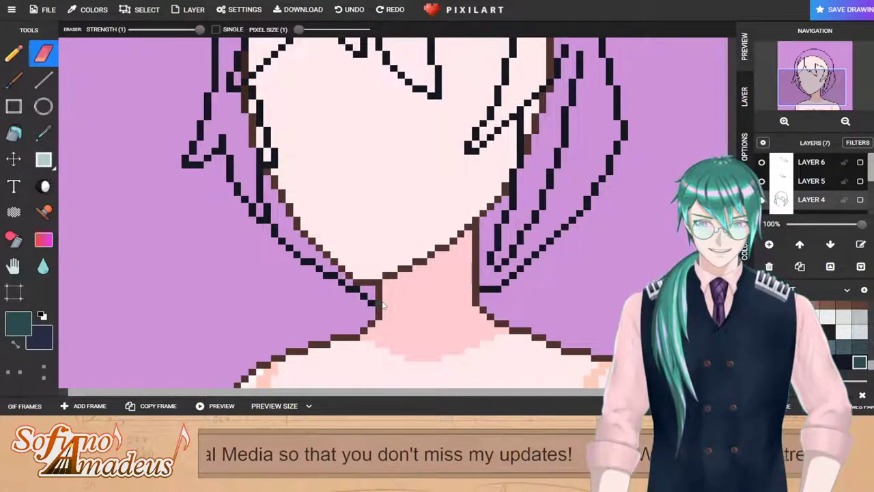
click(14, 53)
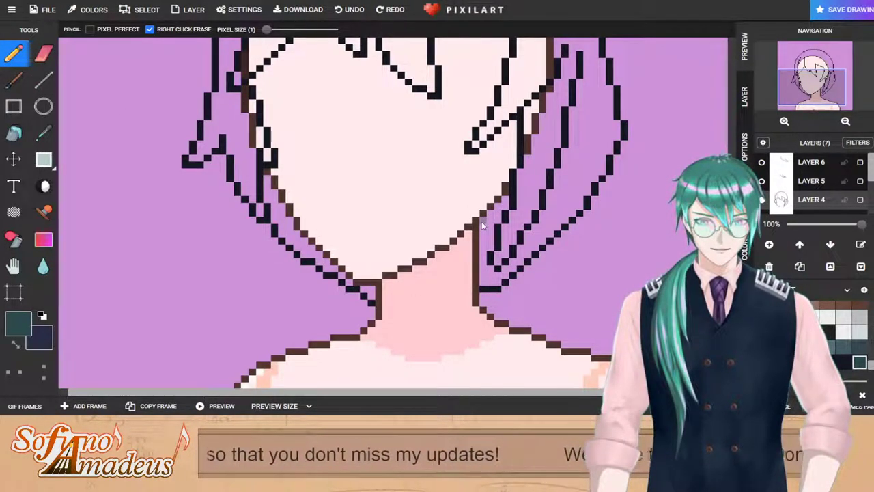
drag(482, 226, 483, 289)
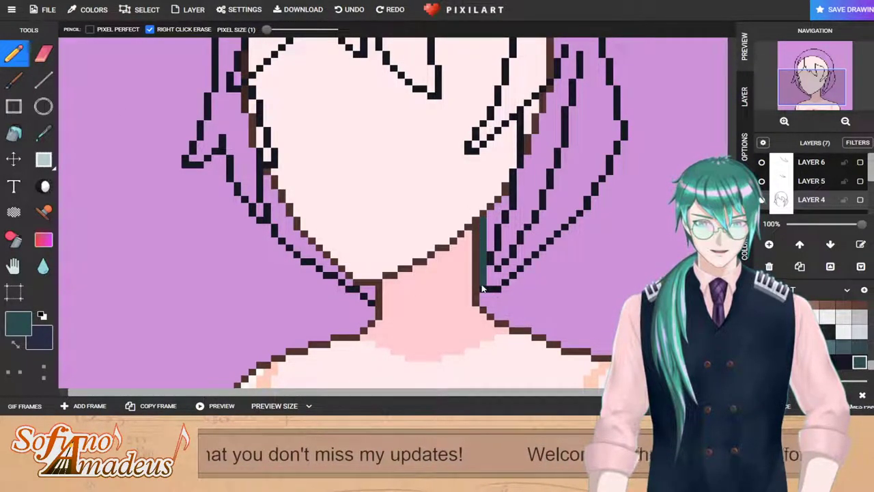
Step: Fill the enclosed hair sections with dark teal and pencil in the remaining gap between the right strands, jaw and neck
click(14, 133)
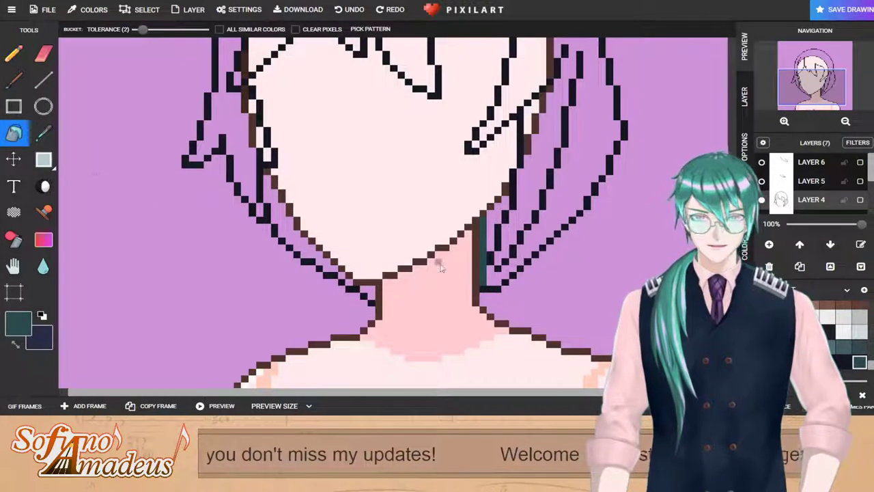
click(500, 283)
key(ctrl+z)
click(490, 219)
key(ctrl+z)
click(15, 51)
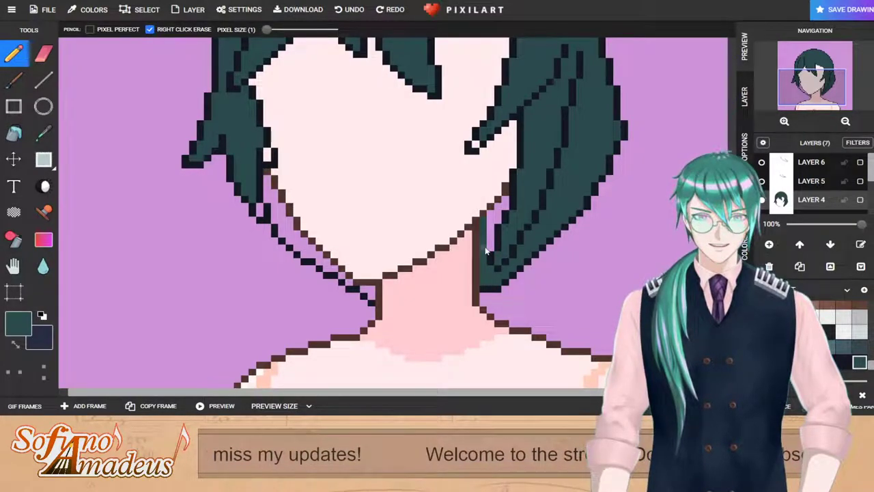
mouse_move(485, 251)
mouse_down()
mouse_move(497, 218)
mouse_move(506, 217)
mouse_up()
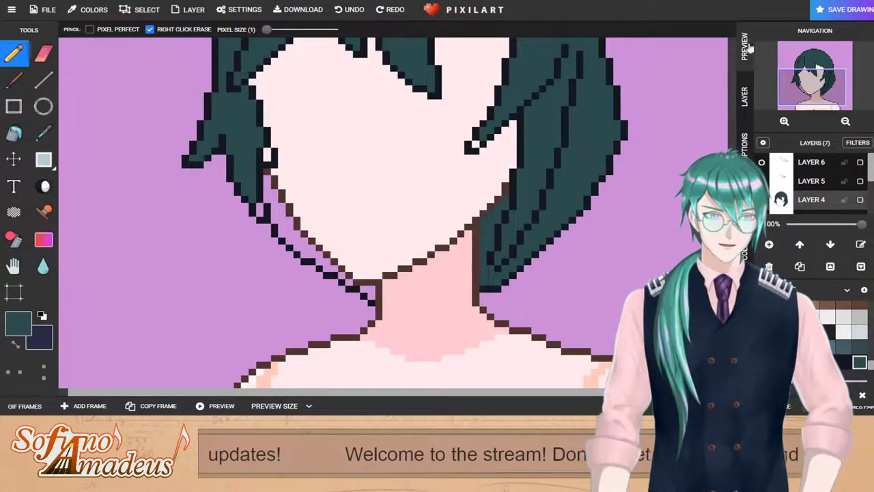
Step: Change the drawing colour to dark navy 2a2a4d and refill the hair with it
click(745, 96)
click(745, 47)
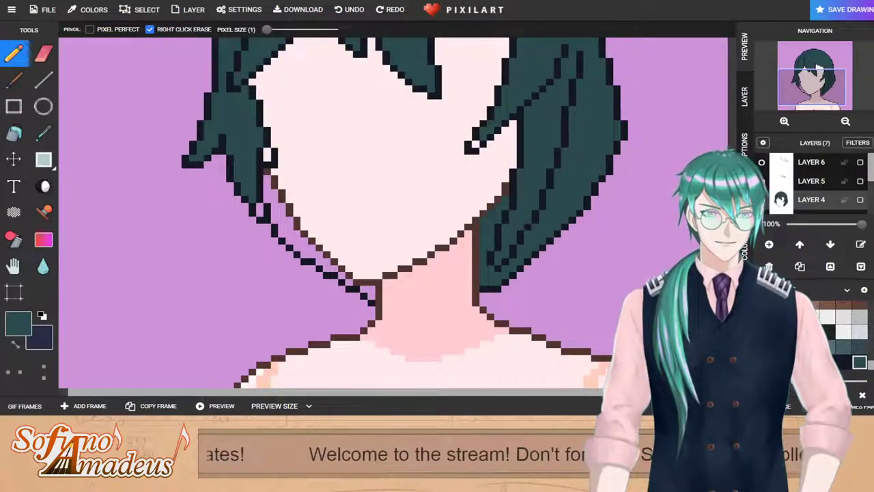
click(745, 236)
drag(868, 91, 866, 80)
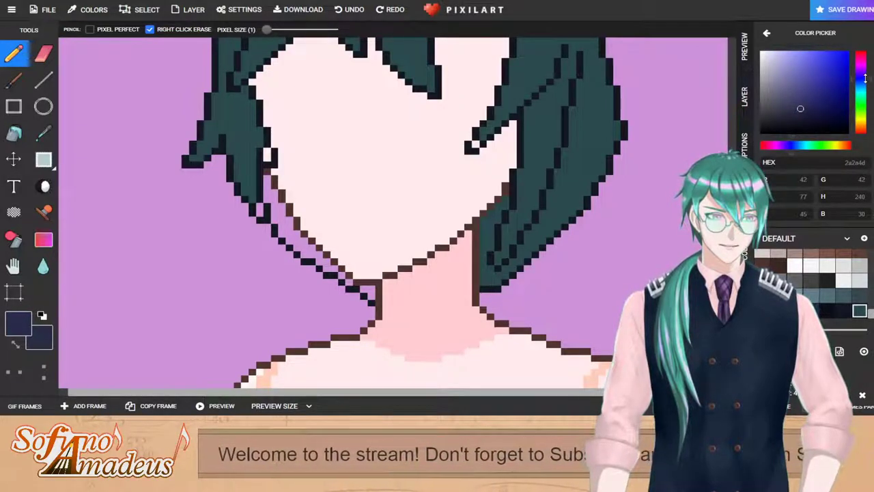
click(14, 132)
click(225, 133)
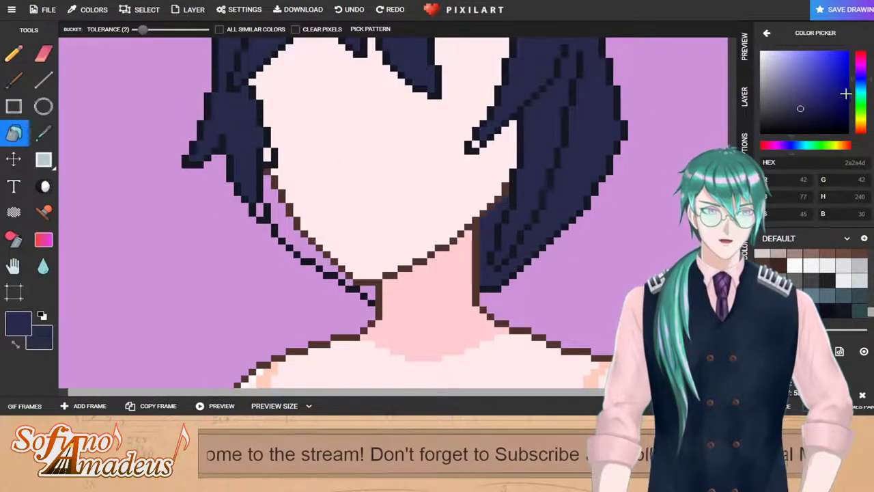
Step: Shift the hue towards blue, lighten the colour to slate blue 46536b, and refill the hair with it
drag(869, 79, 869, 82)
click(237, 119)
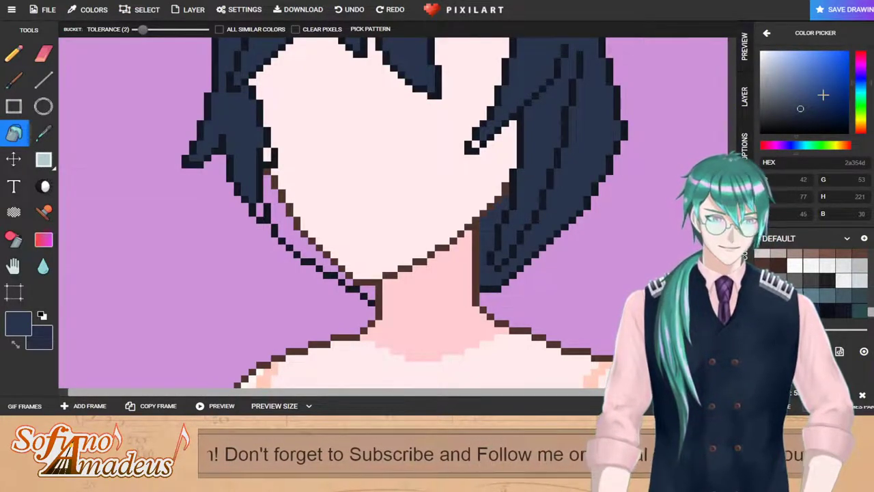
click(791, 99)
click(248, 124)
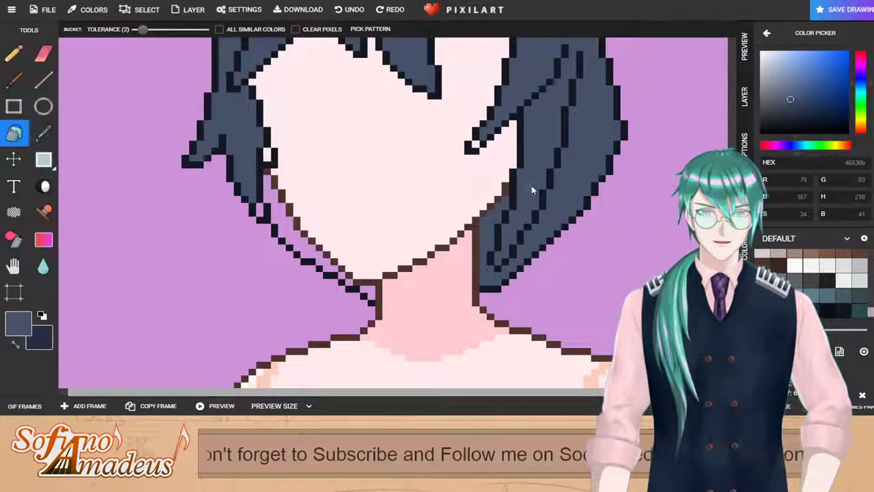
scroll(532, 185, down, 3)
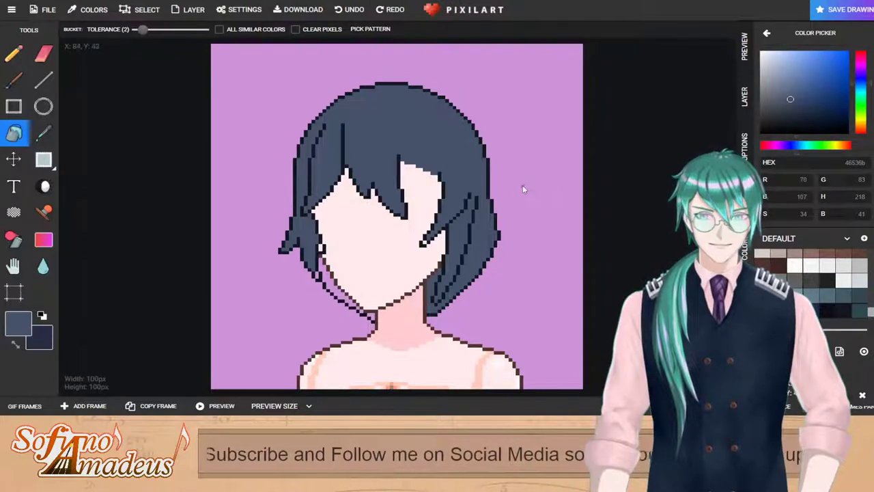
Step: Pencil slate blue into the narrow gap between the left hair outline and the jawline
scroll(327, 308, up, 2)
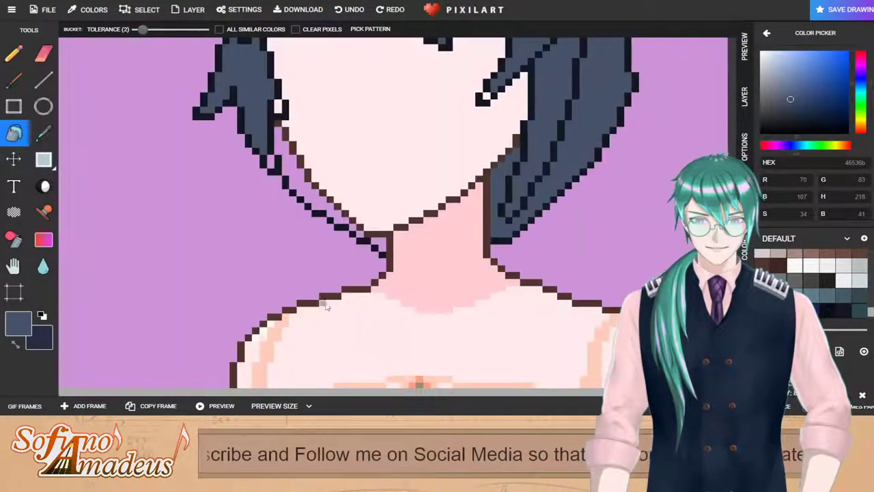
click(14, 54)
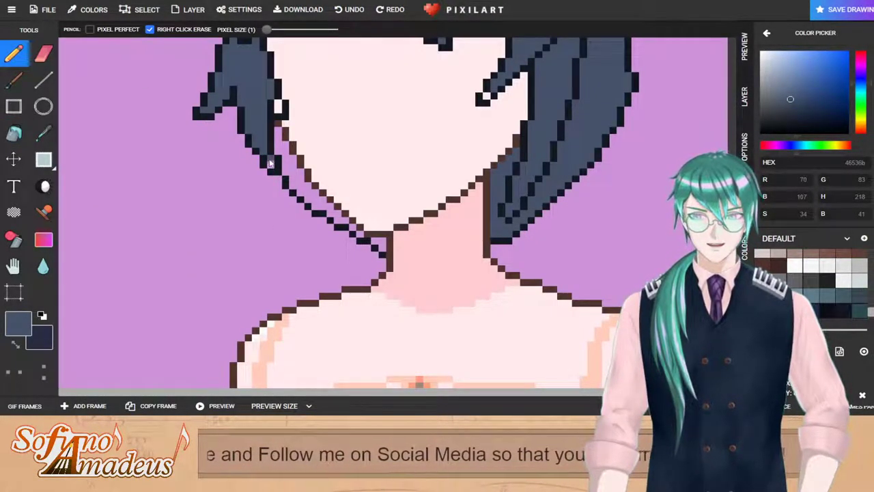
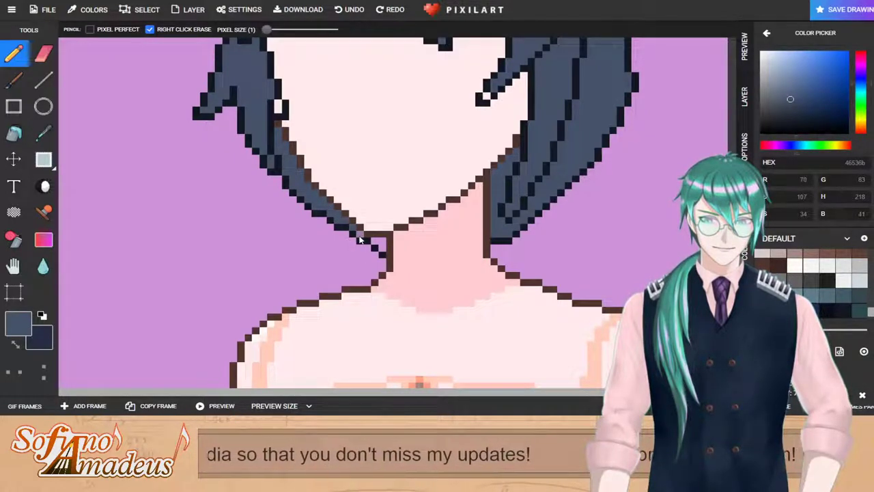
scroll(408, 244, down, 3)
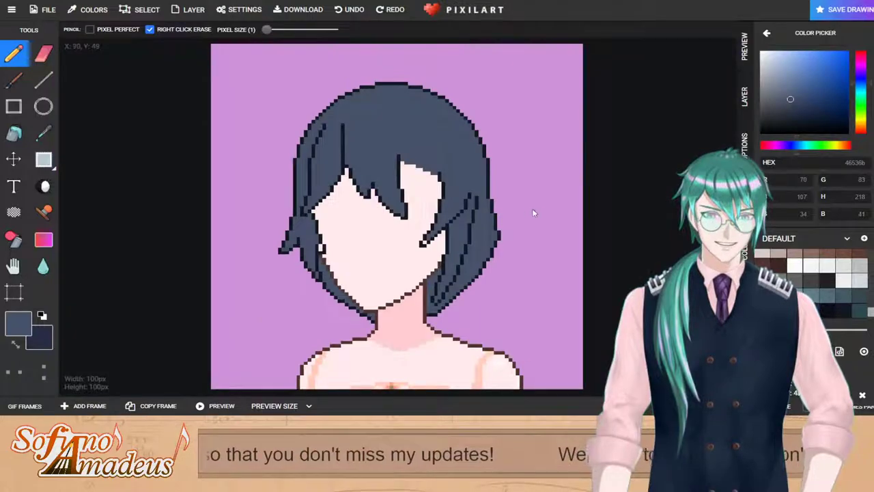
Step: Show Layer 6 while hiding Layer 4 and Layer 5 to isolate its side-swept strand
click(745, 47)
click(762, 162)
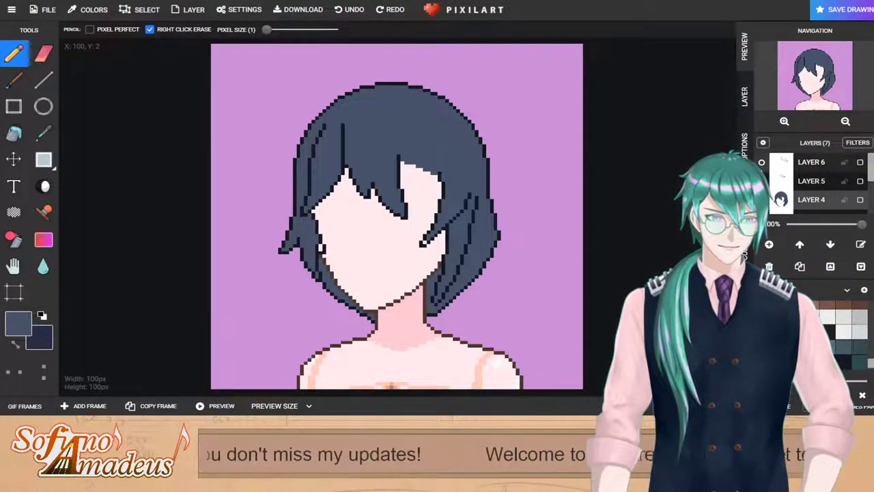
click(762, 181)
click(762, 200)
scroll(416, 130, up, 3)
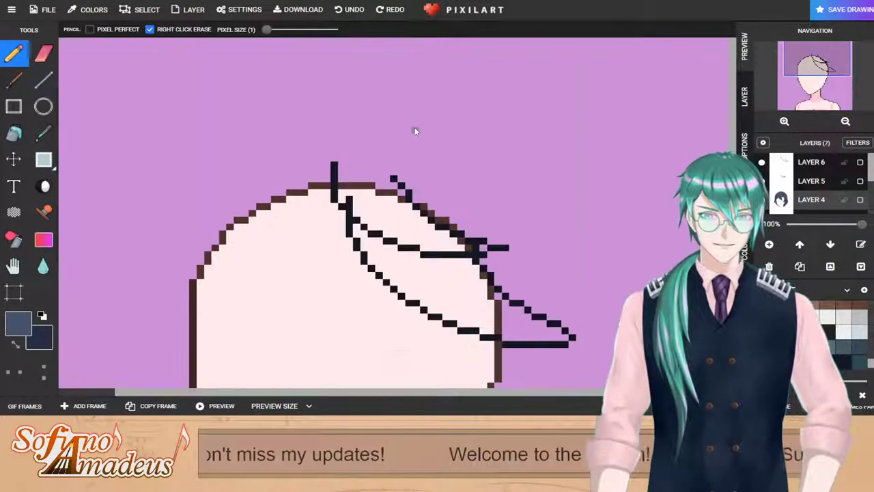
click(762, 181)
click(762, 182)
click(762, 182)
Step: Make Layer 6 active and recolour a pixel near the upper left end of its strand with the dark navy secondary colour
click(812, 181)
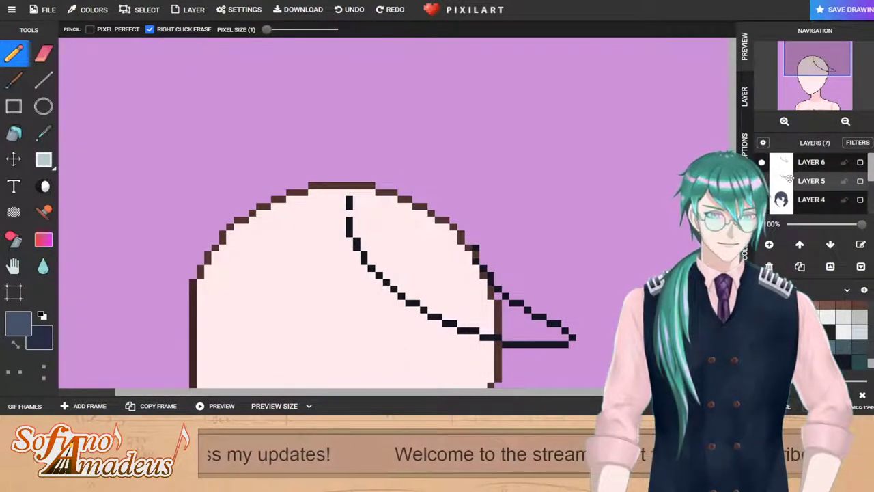
click(15, 344)
click(812, 162)
click(348, 213)
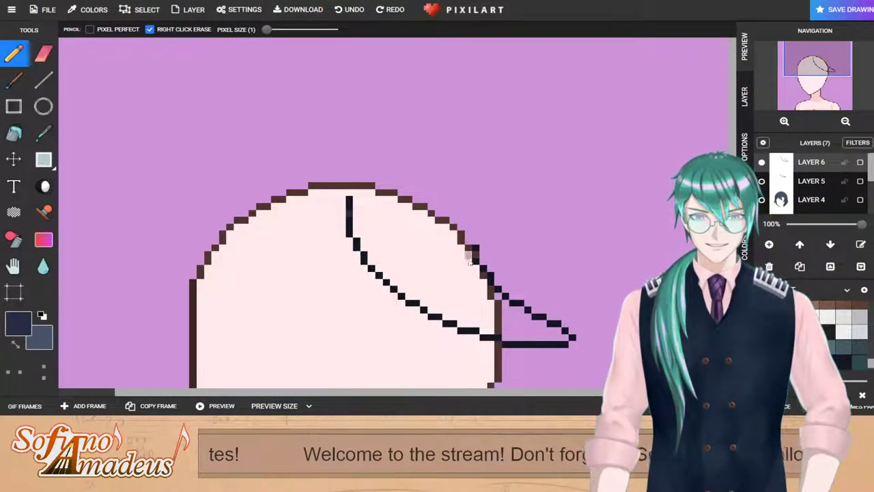
Step: Recolour the pixels at the upper right end of the Layer 6 strand in dark navy and check them by toggling the layer
click(15, 343)
scroll(474, 244, up, 3)
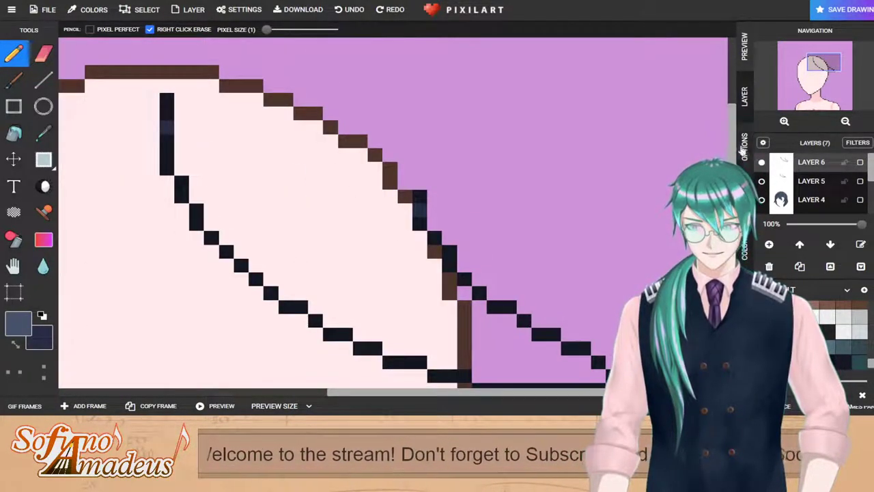
click(761, 164)
click(762, 164)
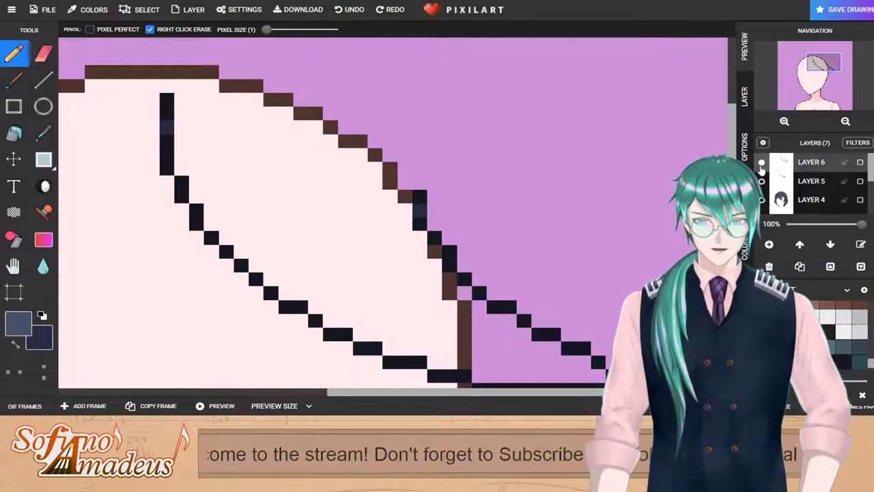
click(17, 347)
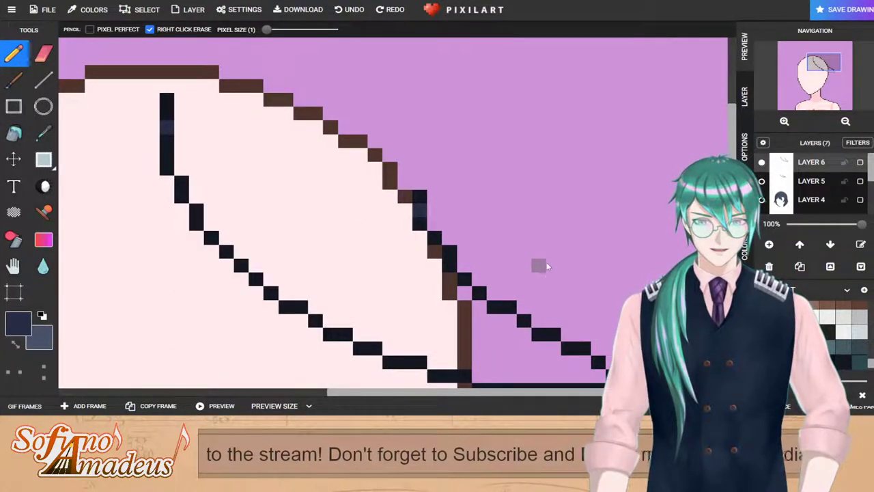
click(420, 211)
click(761, 162)
click(762, 162)
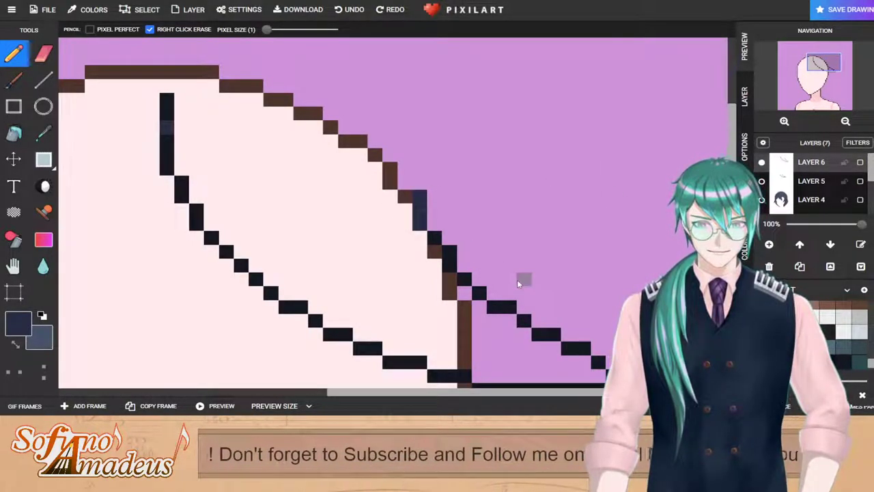
Step: Sample the near-black outline colour and recolour the upper ends of the Layer 6 strand's lines with it, checking against Layer 5
click(43, 132)
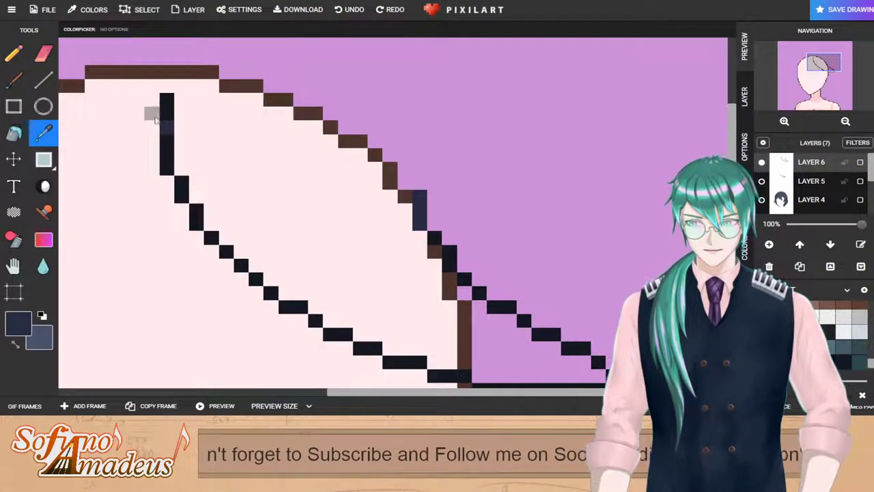
click(164, 115)
click(13, 53)
drag(420, 198, 421, 217)
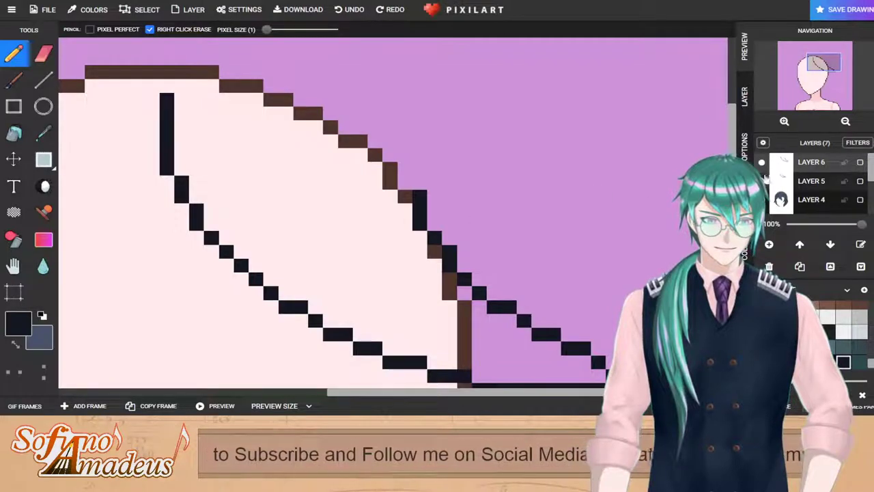
click(762, 181)
click(762, 181)
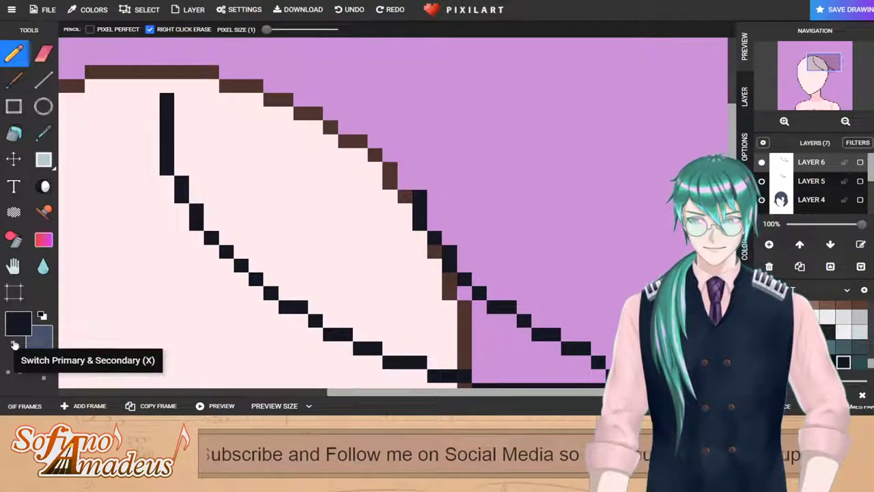
Step: Close the open upper edge of the Layer 6 strand with slate blue pixels and bucket-fill its interior slate blue
click(42, 316)
mouse_move(406, 180)
mouse_down()
mouse_move(331, 130)
mouse_move(257, 106)
mouse_move(179, 99)
mouse_up()
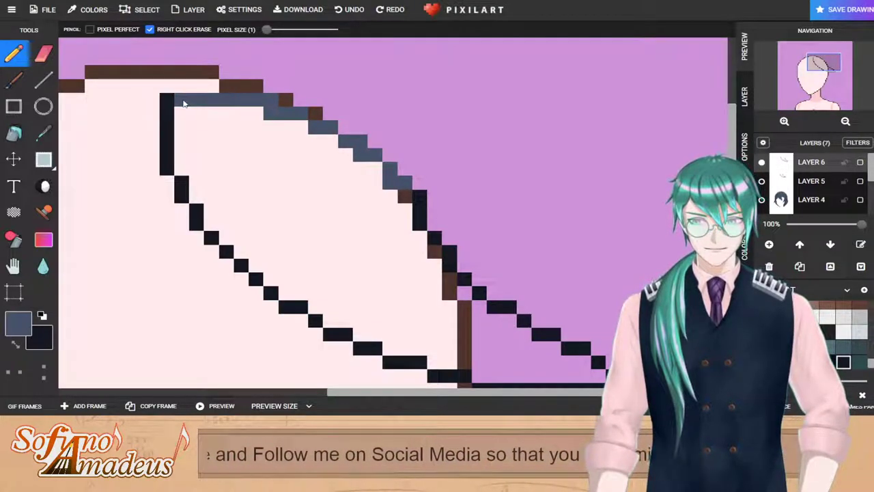
click(14, 133)
click(255, 179)
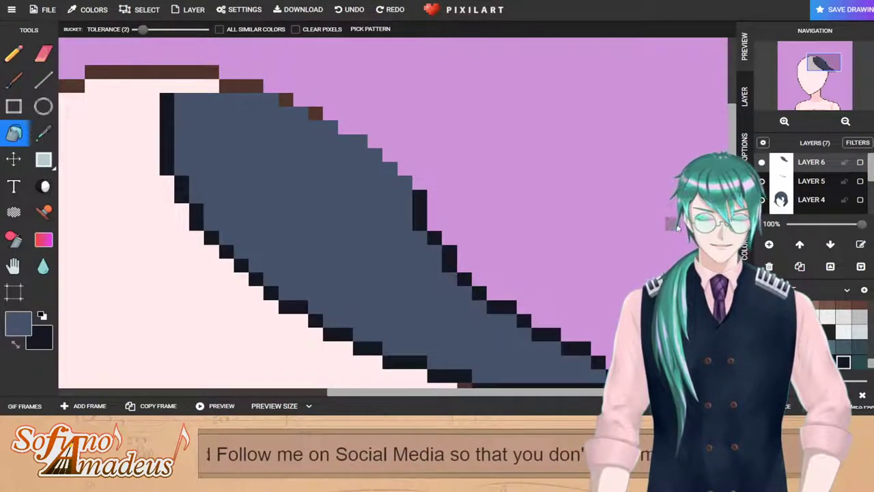
Step: Show Layer 5, hide Layer 6, and move Layer 5 above Layer 6 in the layer order
click(762, 181)
click(762, 162)
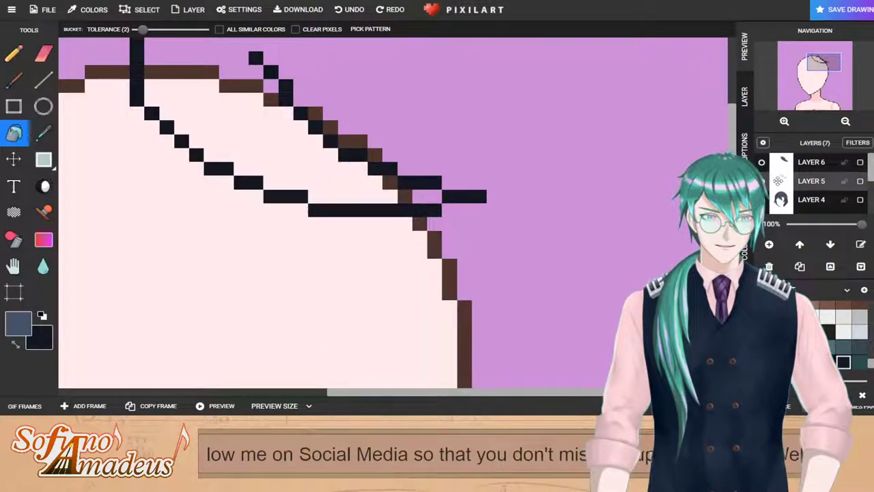
drag(783, 181, 784, 162)
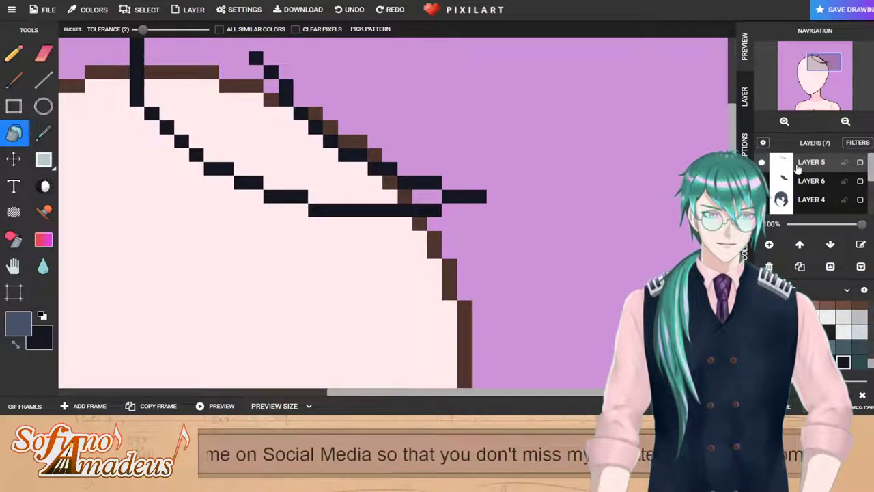
Step: Bridge the open upper end of the Layer 5 strand with slate blue pixels and bucket-fill the strand slate blue
click(14, 53)
scroll(234, 77, down, 2)
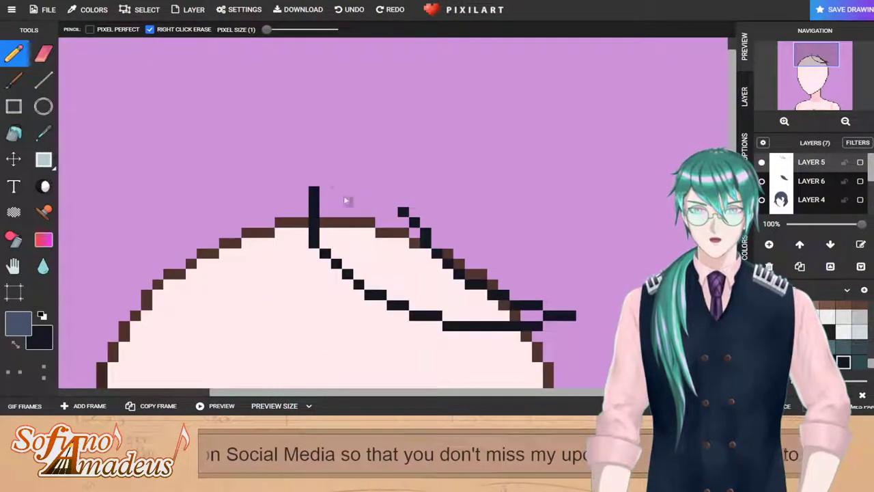
mouse_move(325, 186)
mouse_down()
mouse_move(360, 186)
mouse_move(395, 202)
mouse_up()
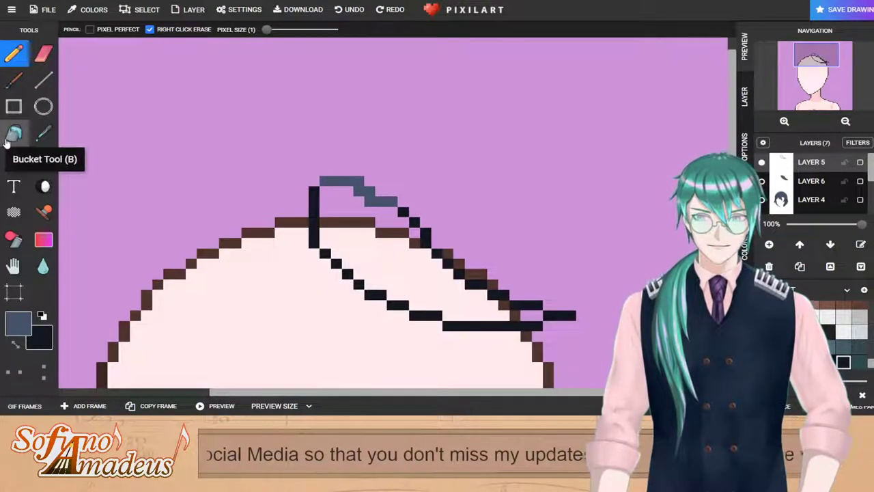
click(14, 134)
click(351, 226)
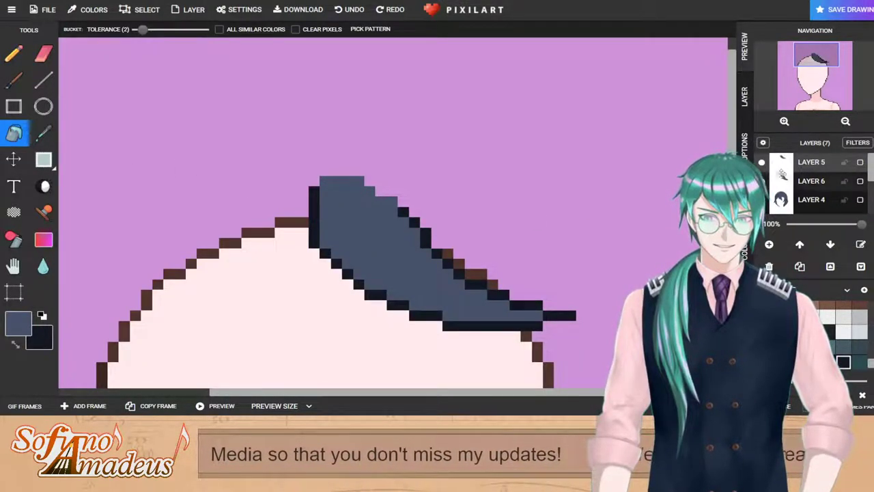
Step: Isolate Layer 6 from Layer 5, make it active, and set the primary colour to a very pale grey-blue
click(762, 181)
click(802, 183)
click(762, 163)
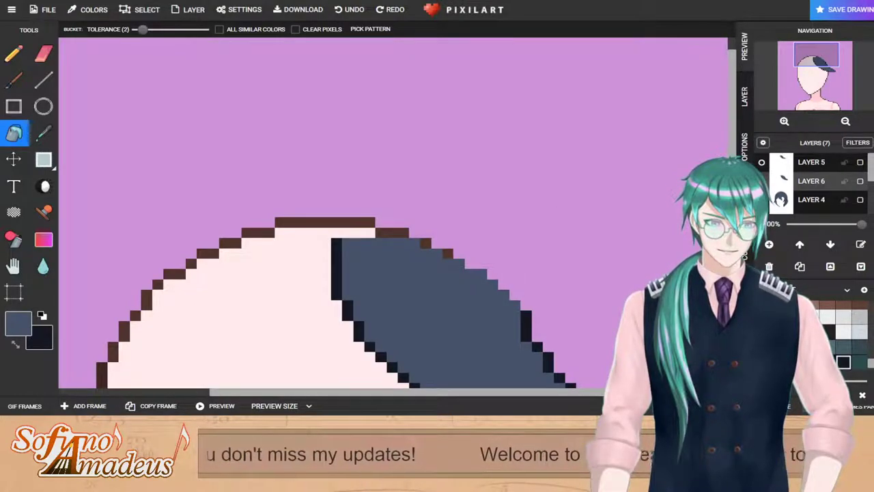
click(763, 347)
click(745, 246)
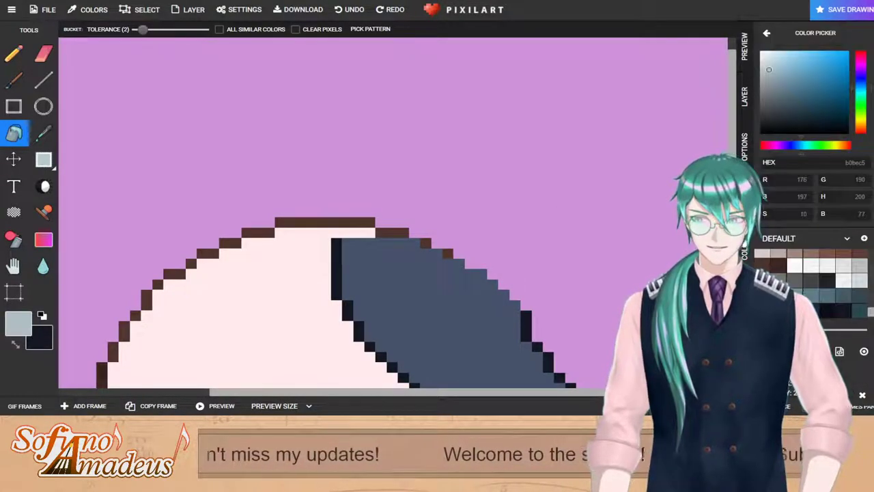
drag(777, 67, 764, 60)
click(744, 46)
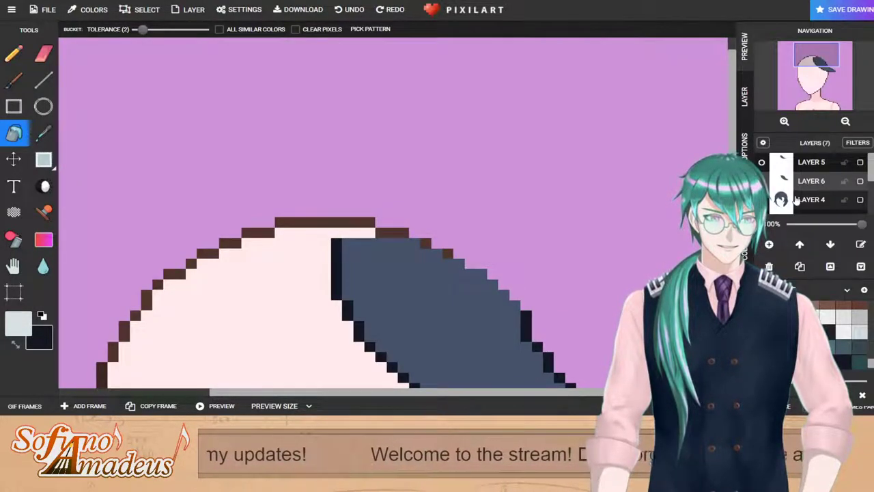
Step: Pencil a pale grey-blue line along the length of the Layer 6 strand and fill the band beneath it with the same colour
click(15, 54)
scroll(310, 291, down, 1)
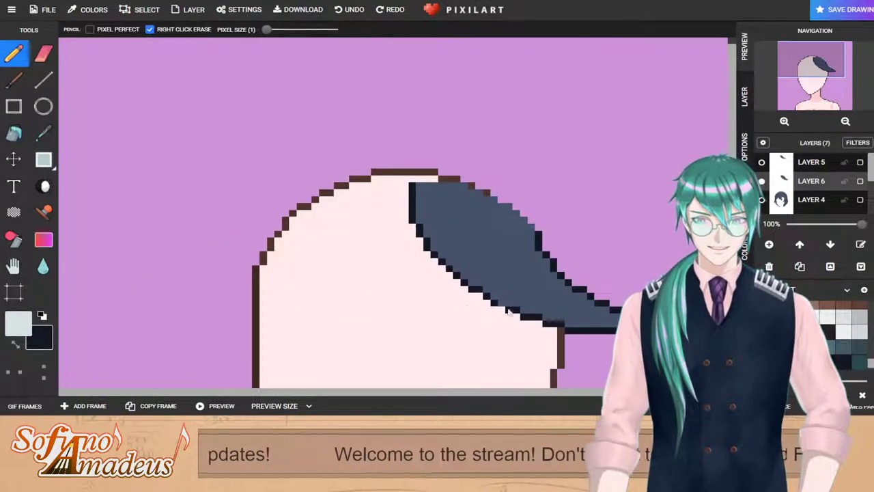
scroll(538, 315, up, 1)
drag(548, 246, 488, 243)
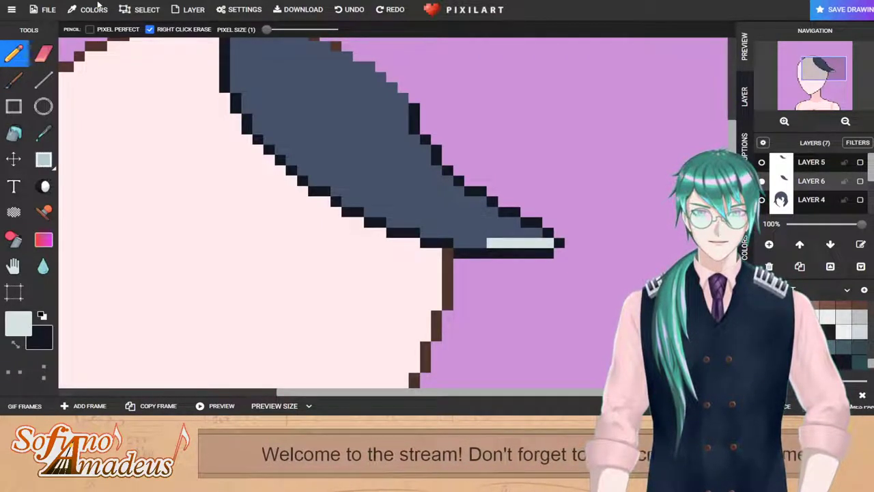
mouse_move(480, 243)
mouse_down()
mouse_move(377, 179)
mouse_move(337, 170)
mouse_move(264, 85)
mouse_up()
scroll(265, 93, down, 1)
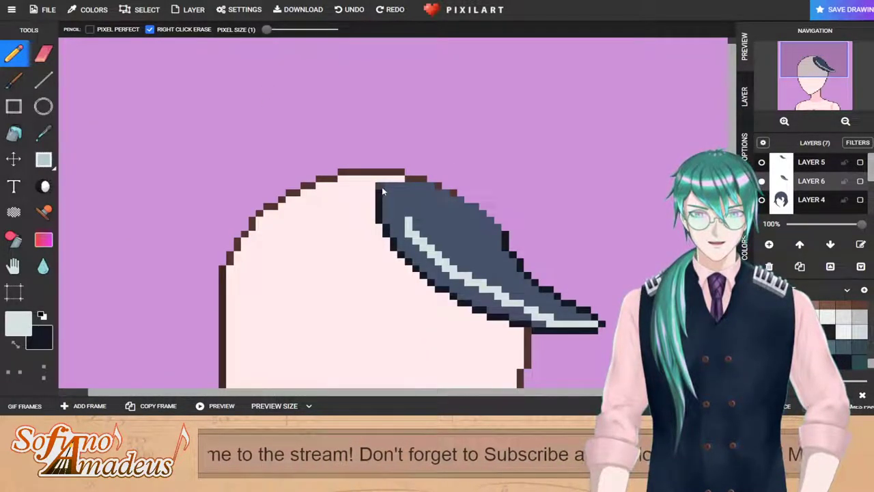
drag(396, 204, 408, 223)
click(14, 133)
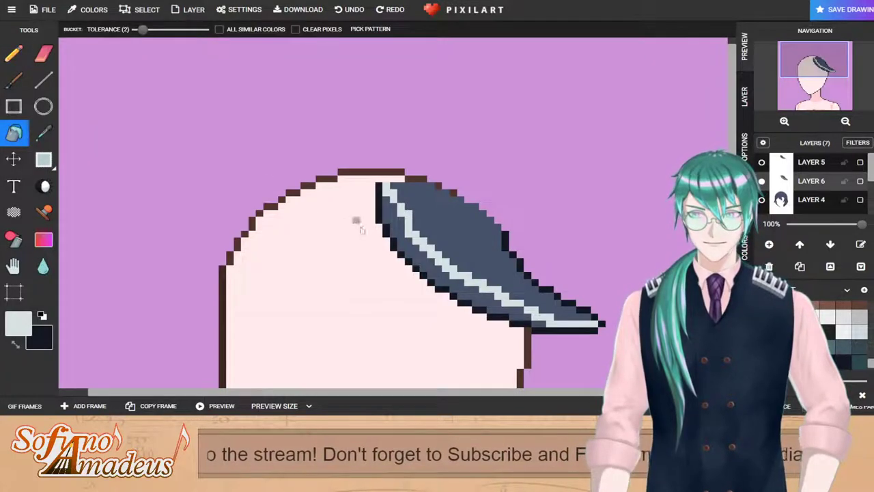
click(405, 244)
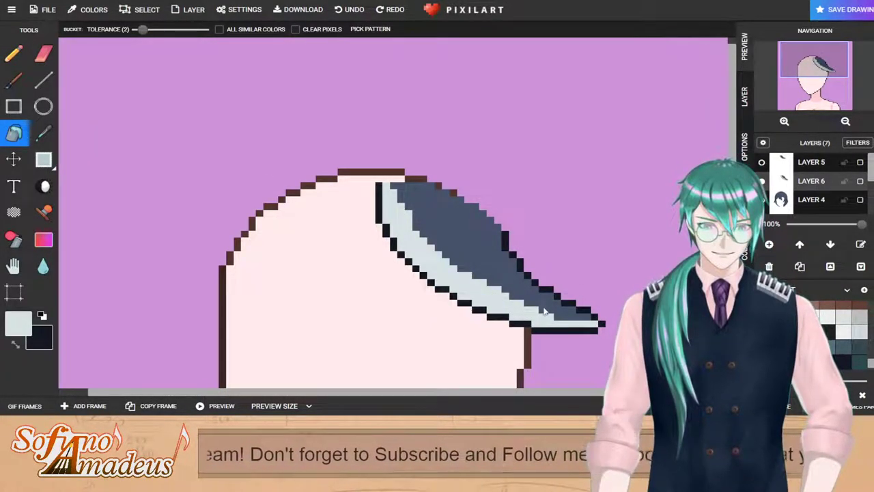
Step: Show Layer 5, Layer 4, Layer 3 and Layer 2 again to display the complete portrait
scroll(543, 315, down, 3)
click(762, 163)
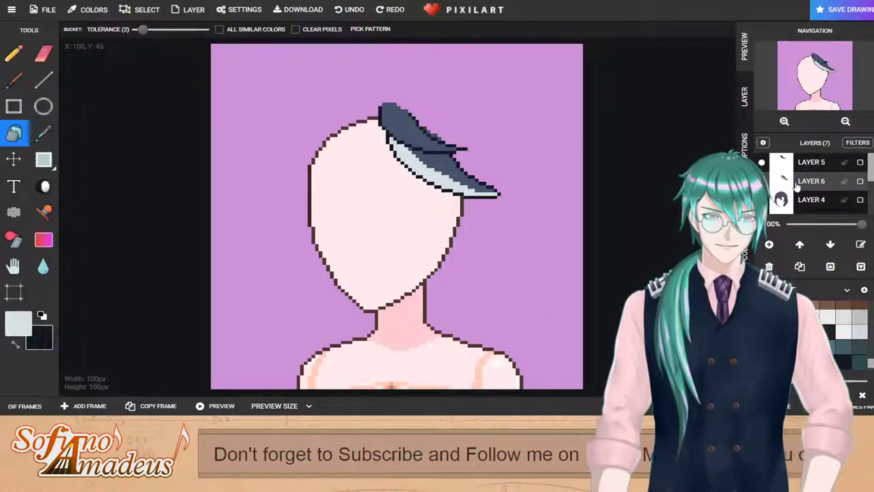
scroll(785, 192, down, 1)
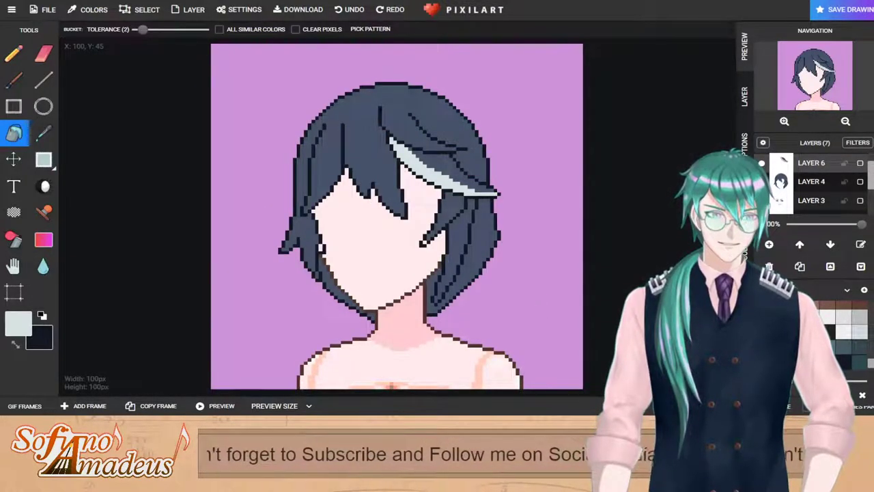
click(762, 200)
scroll(762, 200, down, 1)
click(762, 183)
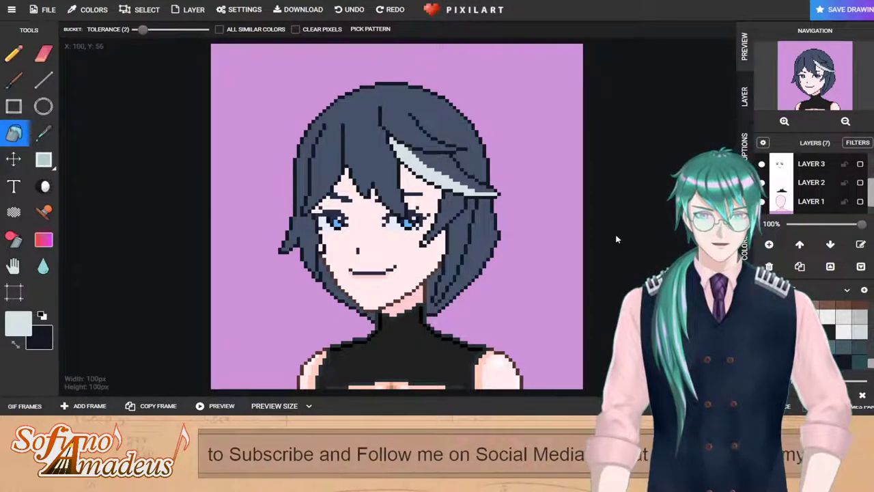
Step: Move the Layer 6 strand down and slightly left over the fringe, and shift the Layer 5 strand down to match it
scroll(830, 193, up, 2)
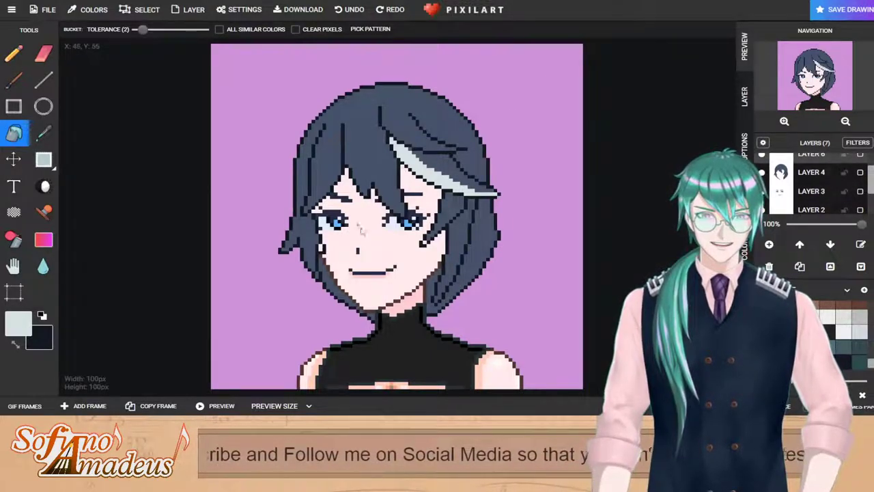
scroll(367, 224, up, 1)
scroll(362, 227, down, 1)
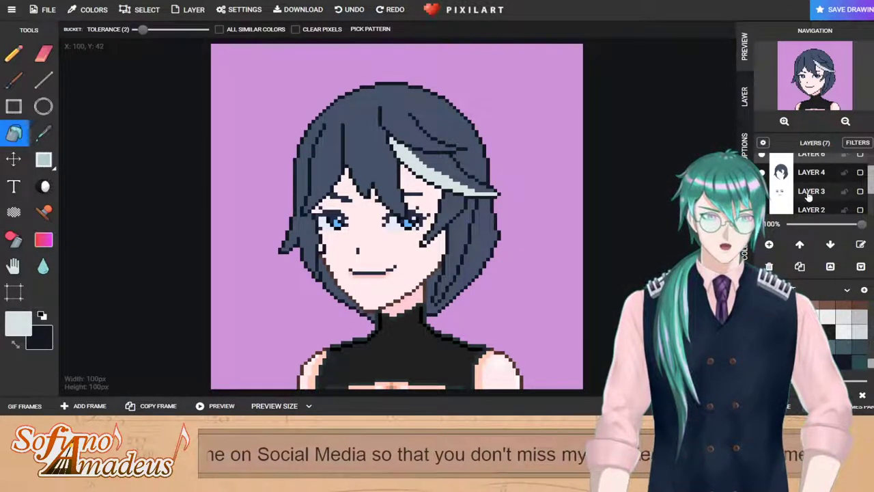
scroll(804, 188, up, 2)
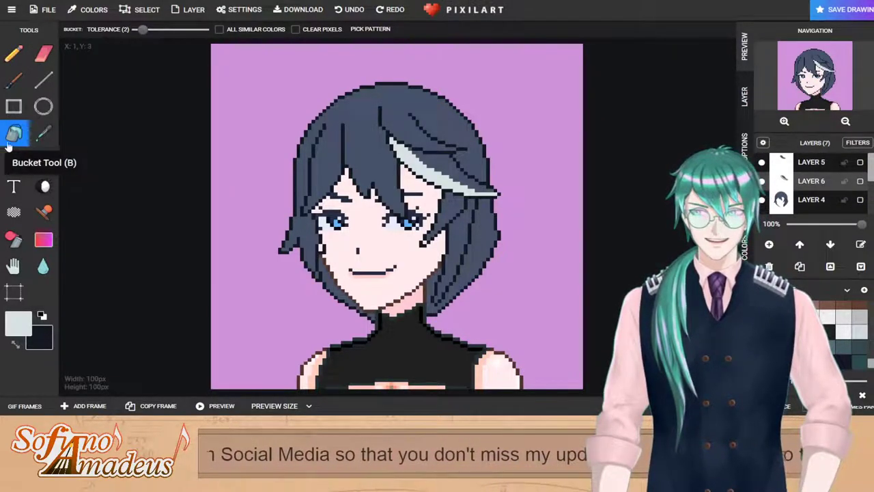
click(15, 160)
drag(429, 183, 418, 198)
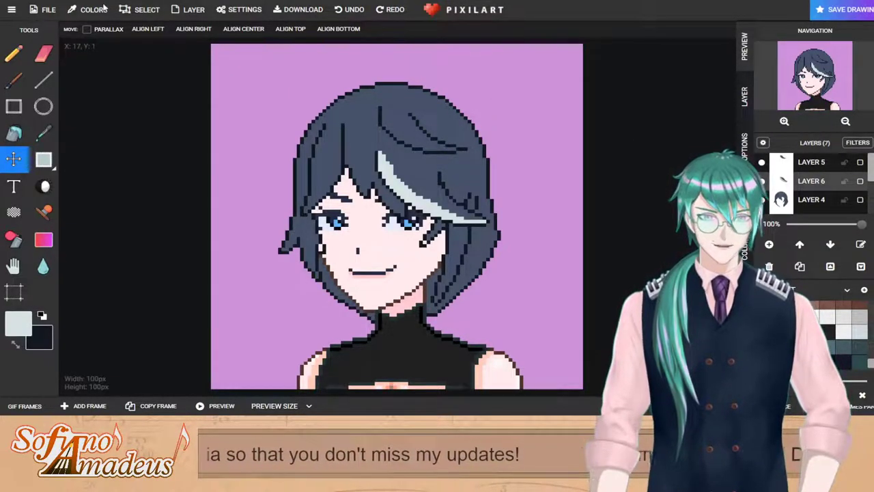
click(796, 164)
drag(404, 138, 404, 142)
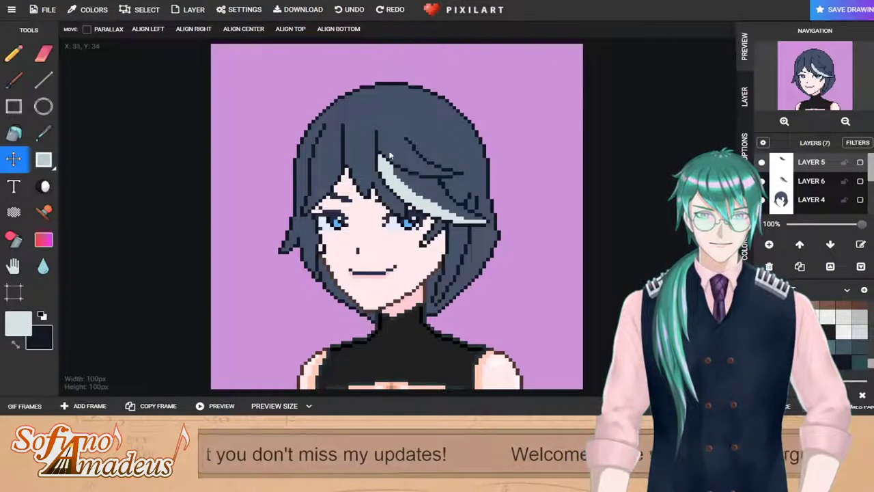
Step: Pencil near-black extensions from the upper ends of both Layer 5 strand lines up towards the crown, redoing the left one once
scroll(354, 120, up, 2)
click(15, 344)
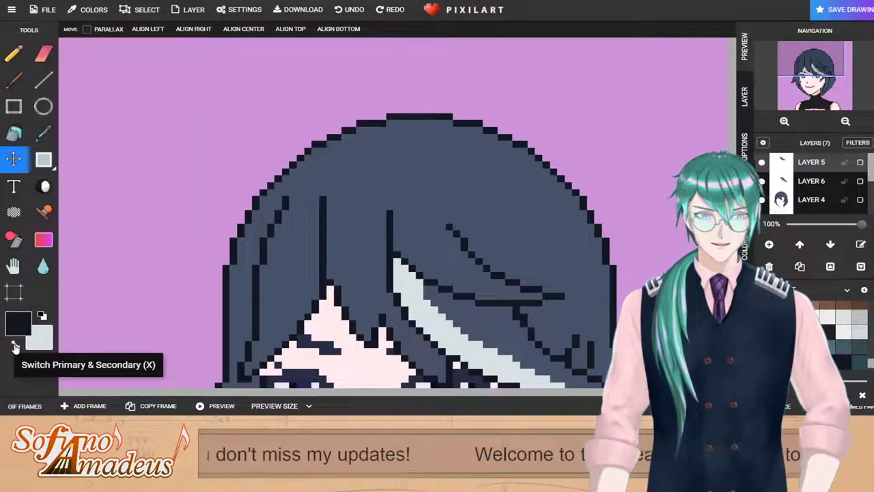
click(15, 56)
drag(394, 209, 410, 173)
key(ctrl+z)
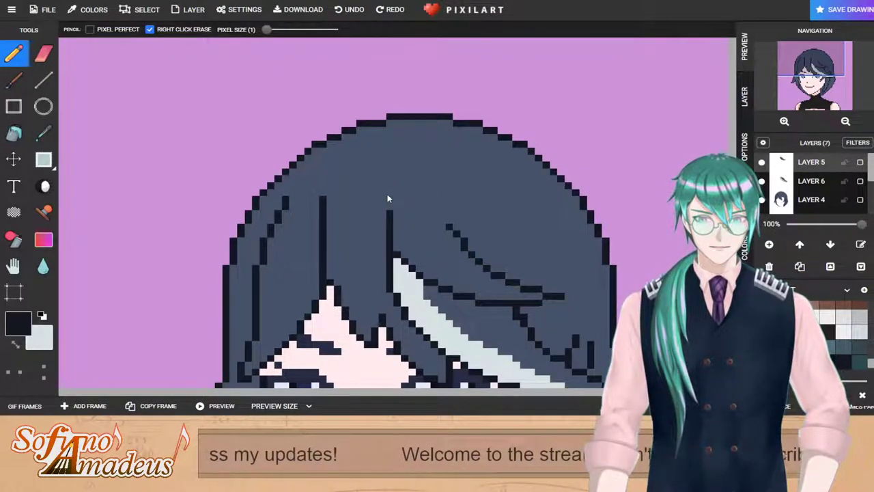
drag(391, 207, 410, 163)
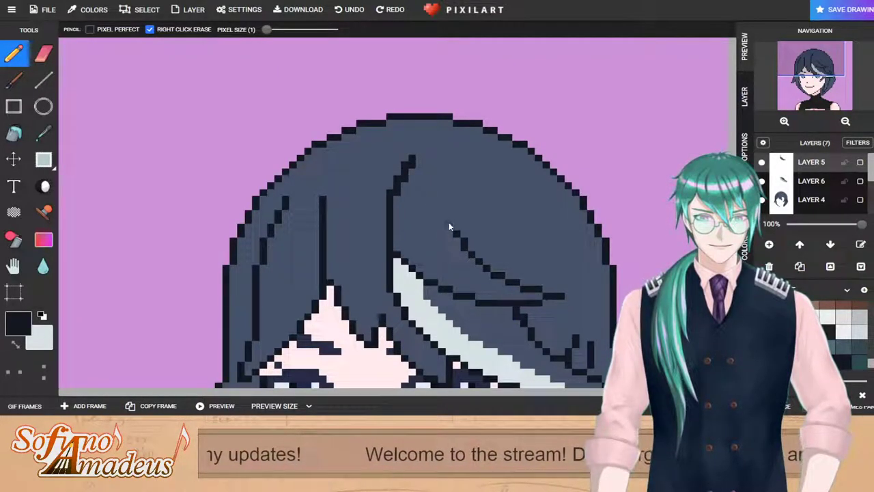
drag(449, 228, 440, 182)
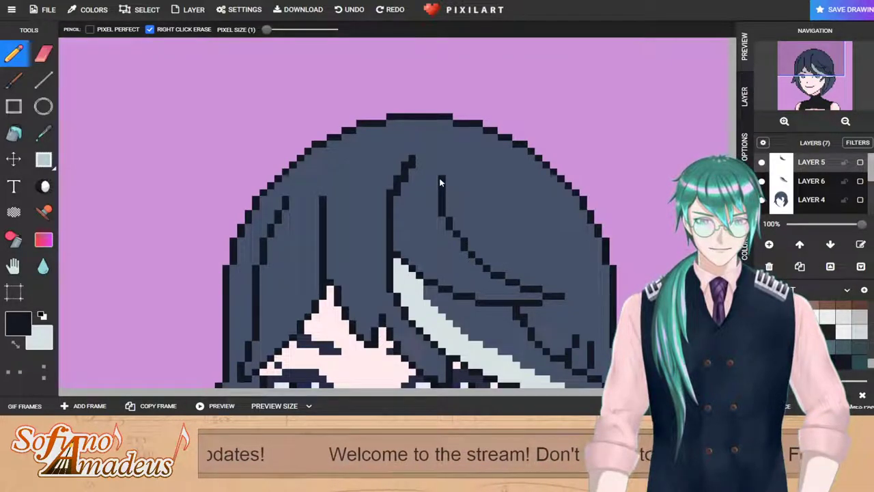
Step: Sample the slate blue, hide Layer 4, close the extended tip of the Layer 5 strand with it, and bucket-fill the gap
click(43, 133)
click(427, 237)
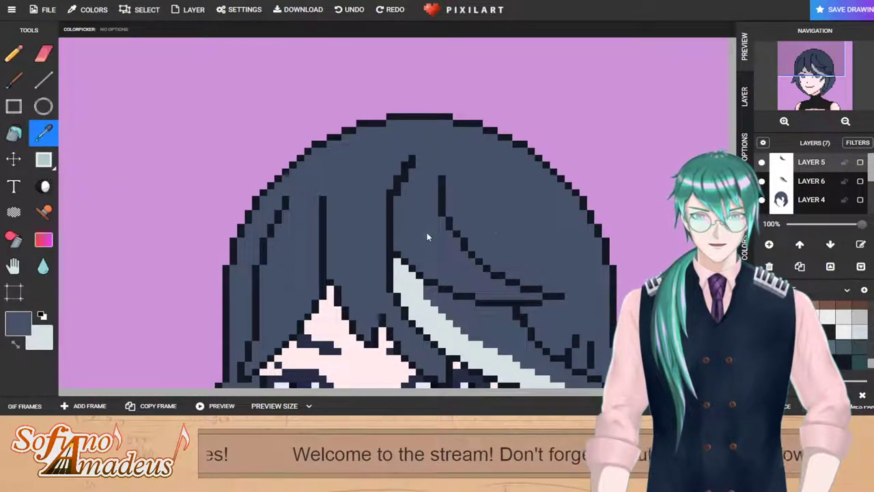
click(761, 199)
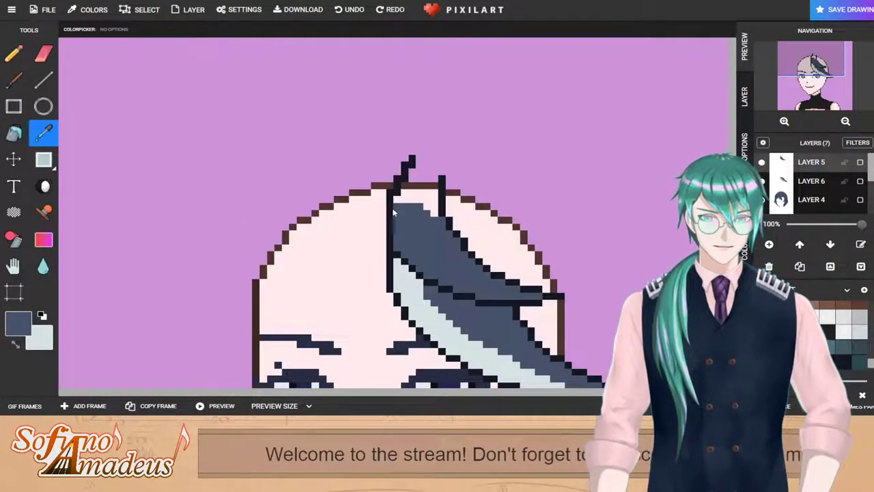
click(13, 60)
drag(417, 159, 428, 163)
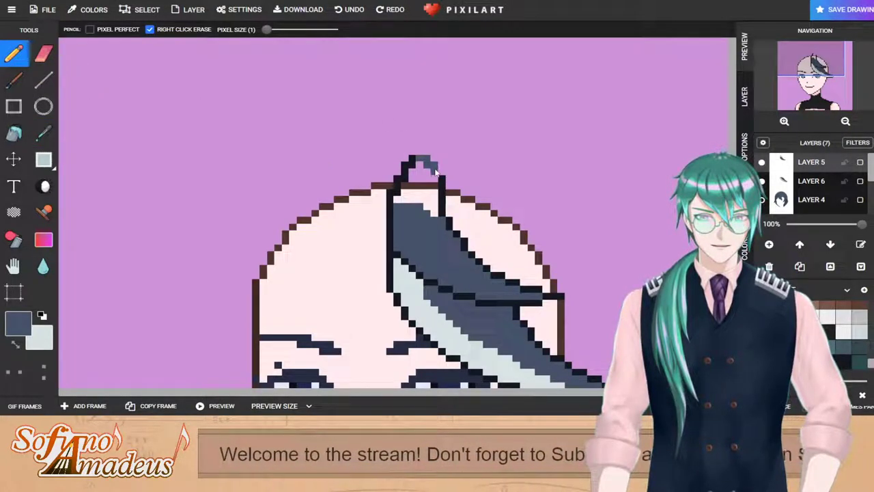
click(13, 134)
click(414, 195)
Step: Erase the surplus outline pixels at the bend of the Layer 5 strand's left edge and show Layer 4 again
scroll(403, 186, up, 1)
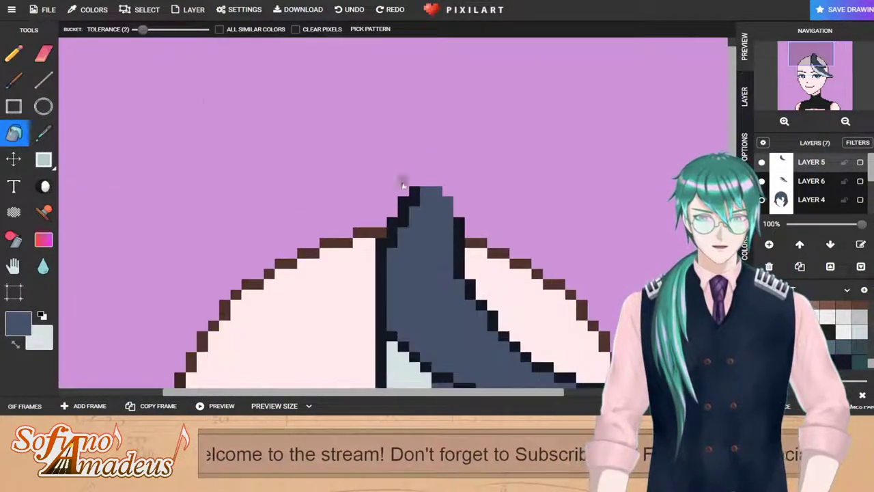
click(43, 53)
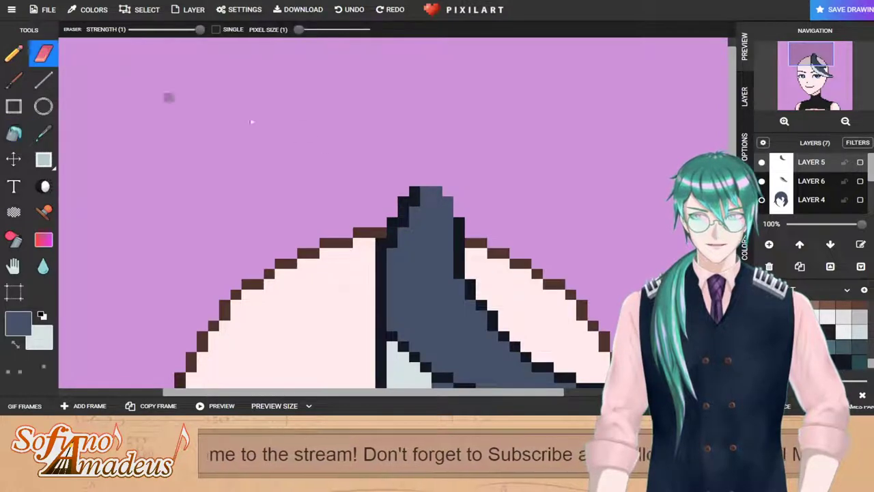
click(393, 221)
click(379, 244)
scroll(425, 245, down, 1)
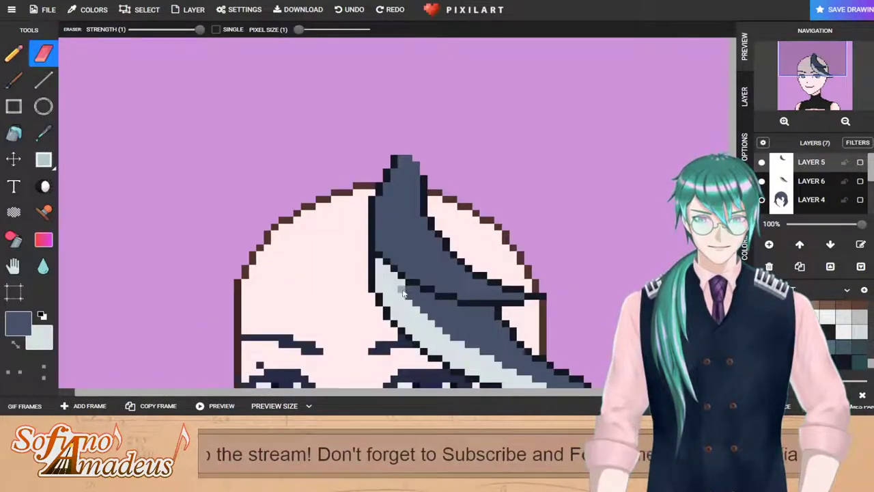
scroll(439, 235, down, 2)
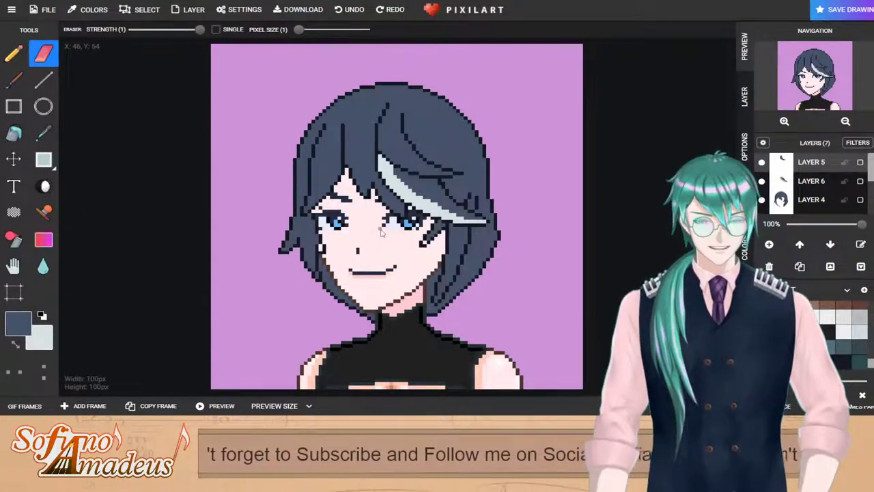
Step: On Layer 4, pencil slate blue over the two skin-coloured gap pixels in the hair beside the left cheek
scroll(375, 263, up, 2)
scroll(284, 179, up, 2)
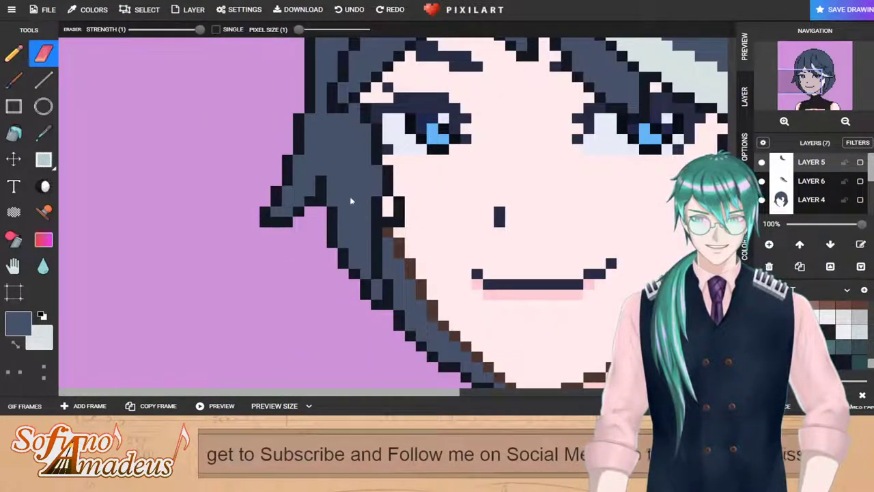
scroll(383, 188, up, 2)
click(14, 53)
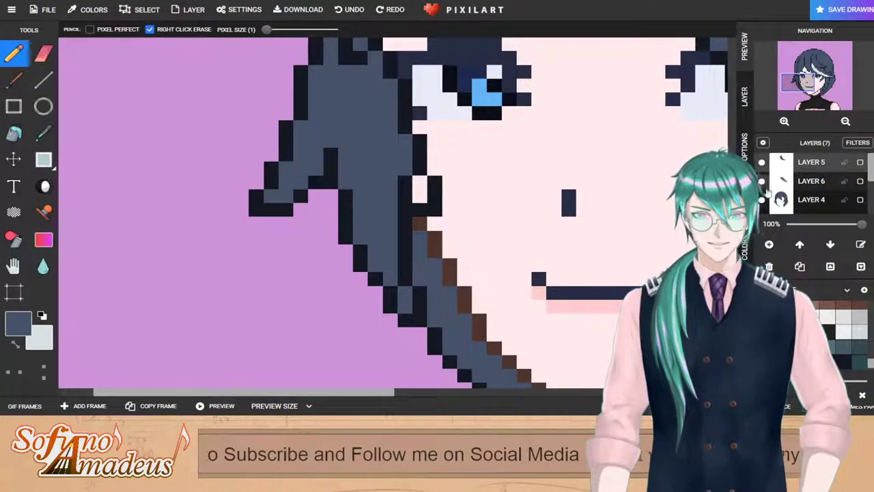
click(783, 201)
drag(420, 183, 424, 198)
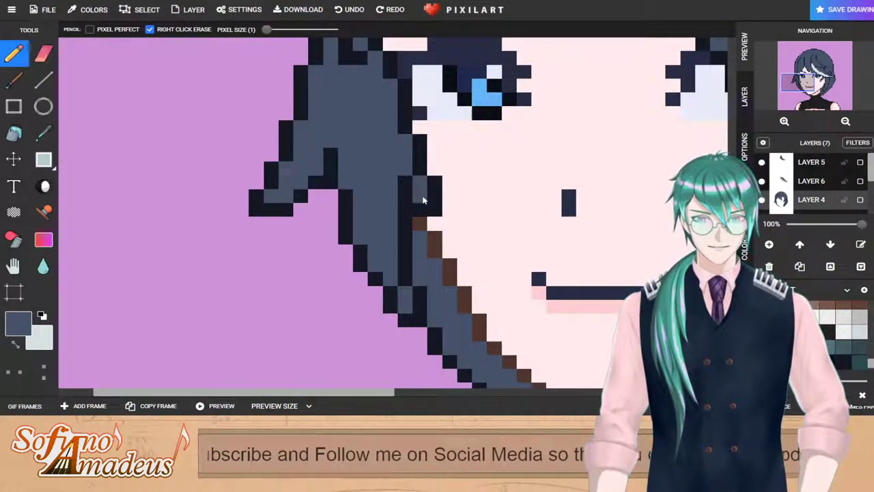
scroll(483, 211, down, 2)
scroll(484, 211, down, 3)
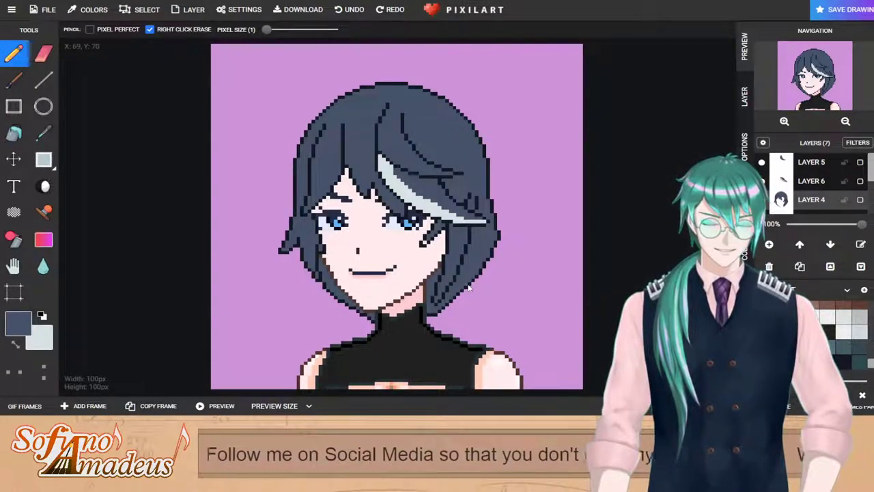
scroll(387, 229, up, 2)
scroll(387, 229, down, 2)
scroll(387, 231, up, 2)
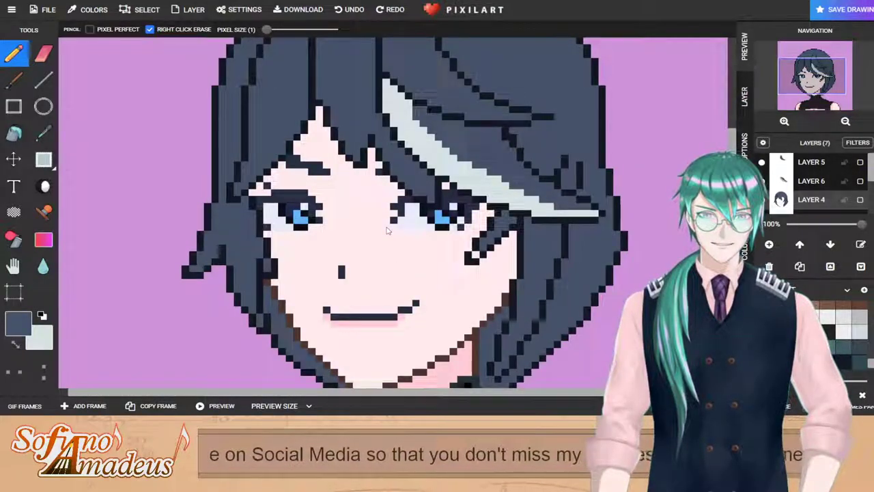
scroll(386, 231, down, 2)
scroll(398, 291, up, 2)
scroll(386, 237, down, 2)
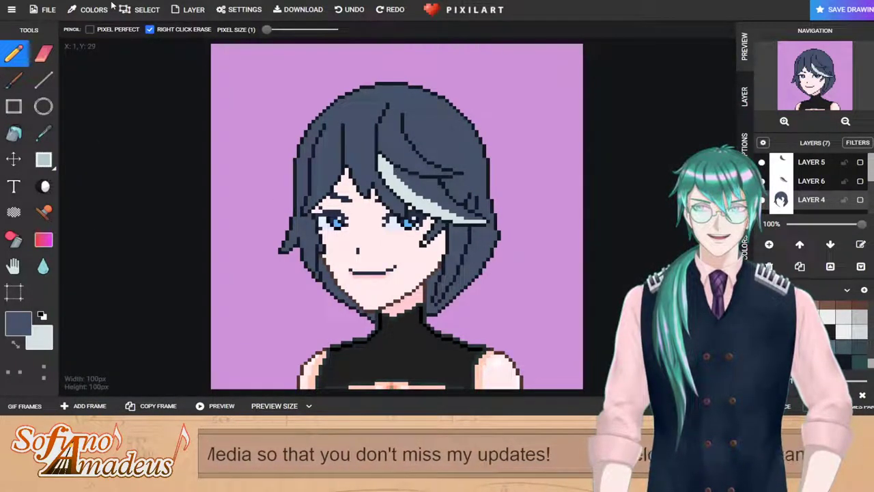
Step: Make Layer 3 the active layer and hide the hair on Layers 4, 6 and 5
scroll(813, 188, down, 2)
click(815, 188)
scroll(813, 188, up, 1)
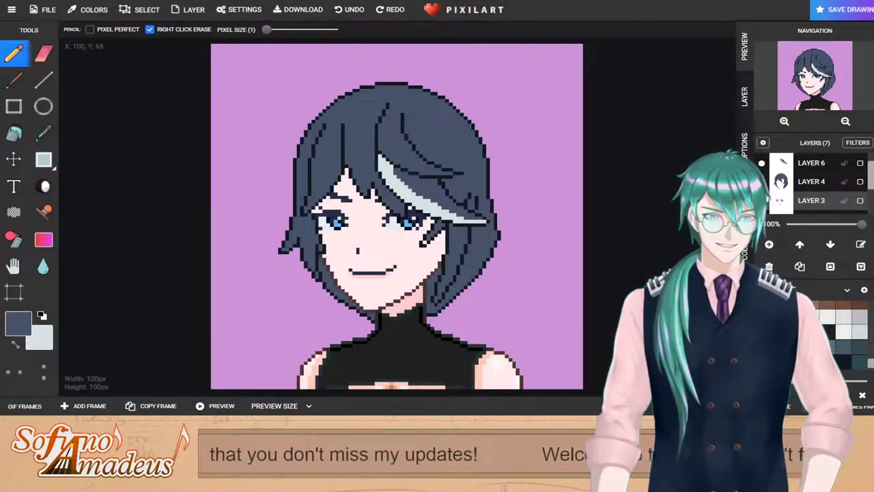
click(762, 183)
click(763, 164)
scroll(776, 173, up, 1)
click(762, 163)
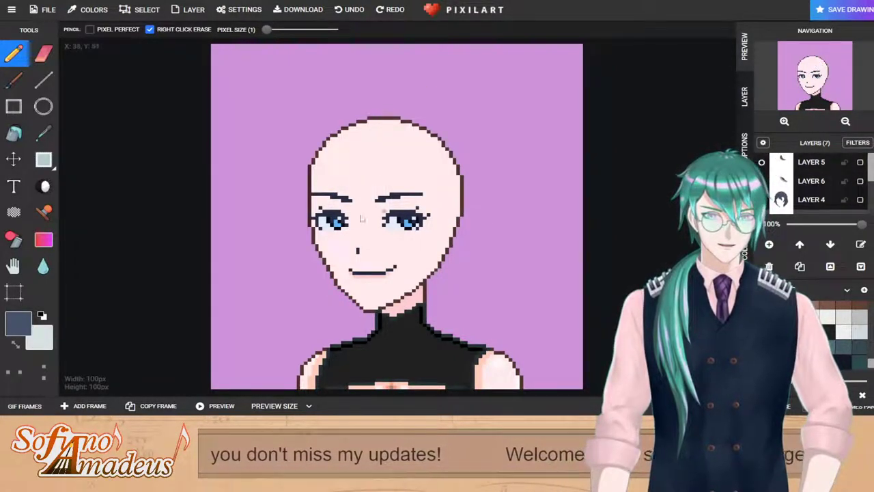
Step: Select a 37 × 8 px area around the lower halves of both eyes and move it down 2 pixels
scroll(356, 220, up, 2)
click(43, 159)
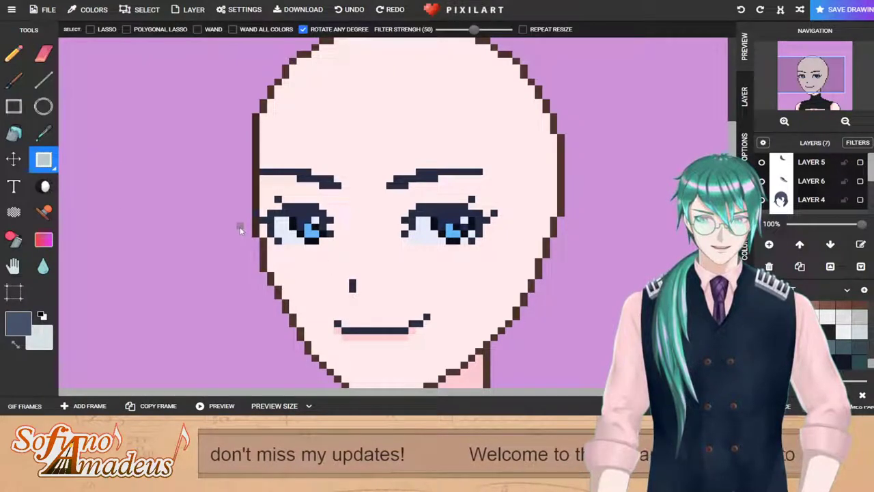
drag(246, 225, 524, 280)
drag(427, 233, 425, 247)
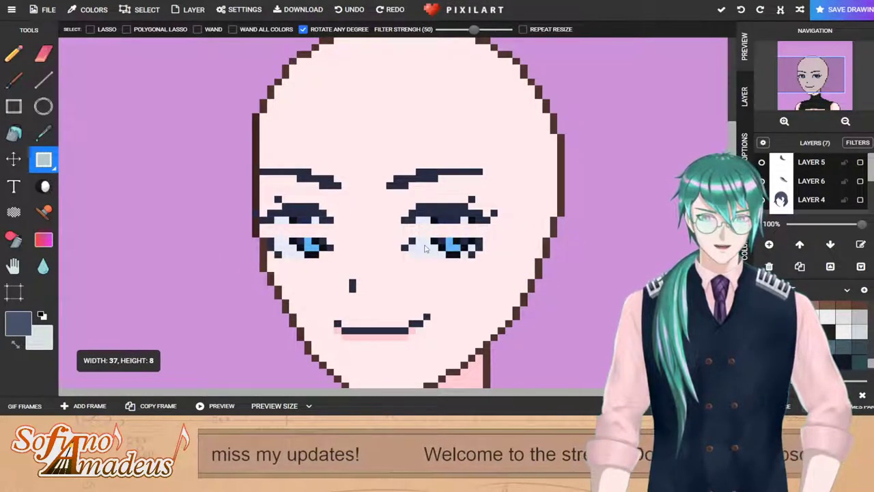
Step: Sample the dark navy of the lashes and pencil the outer and inner outlines of both eyes across the gap
click(13, 54)
click(43, 132)
click(321, 217)
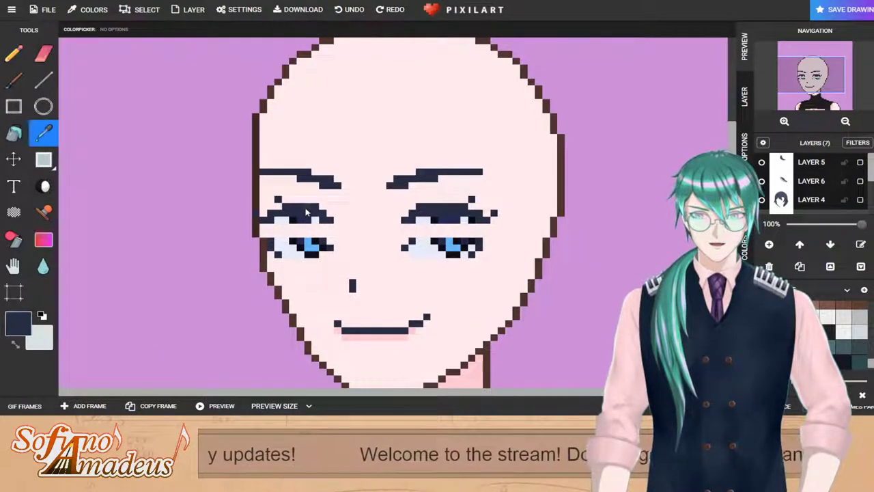
click(13, 53)
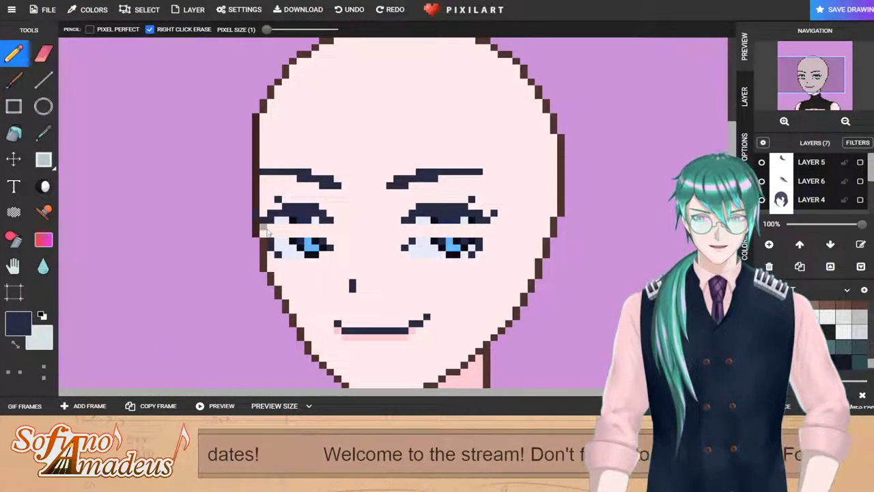
drag(265, 226, 265, 234)
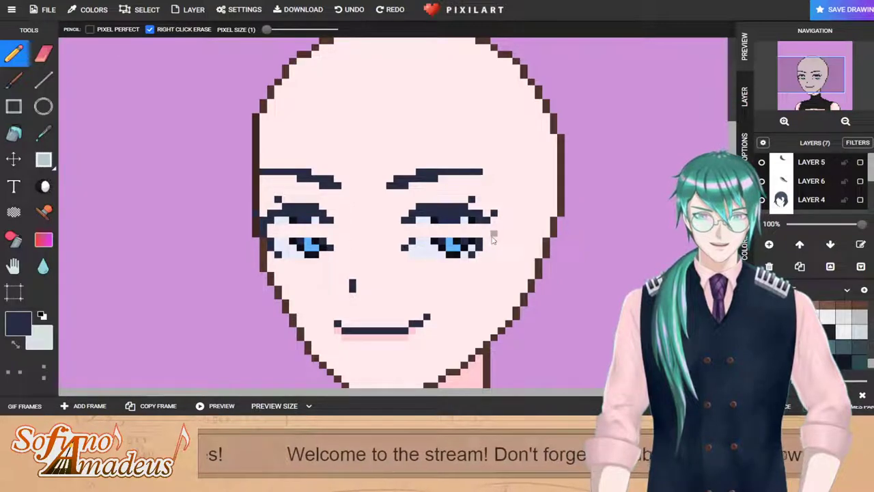
drag(487, 227, 488, 233)
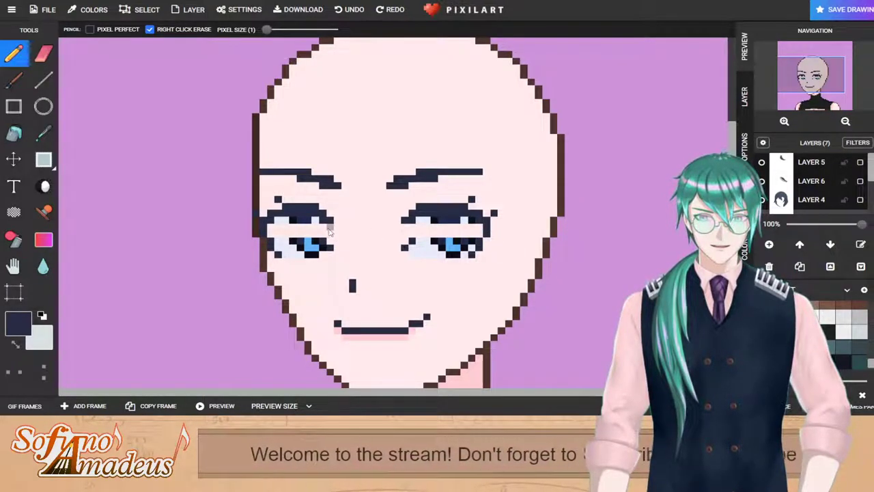
scroll(332, 232, up, 2)
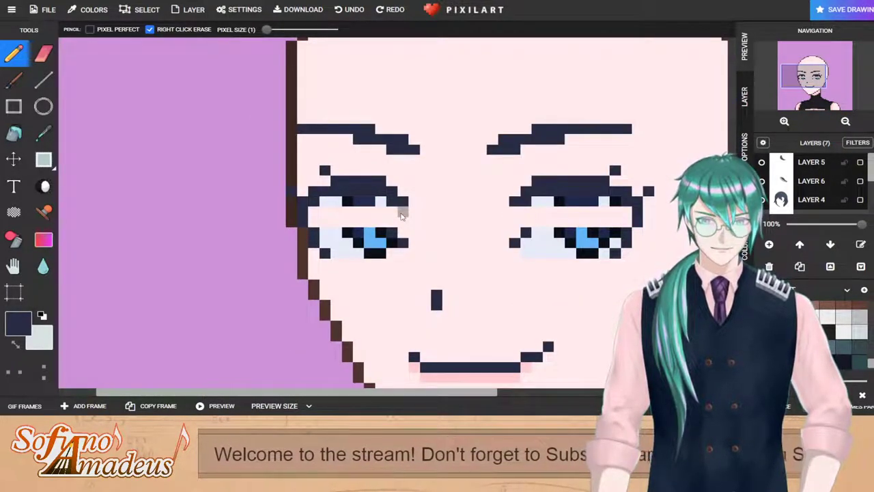
click(394, 213)
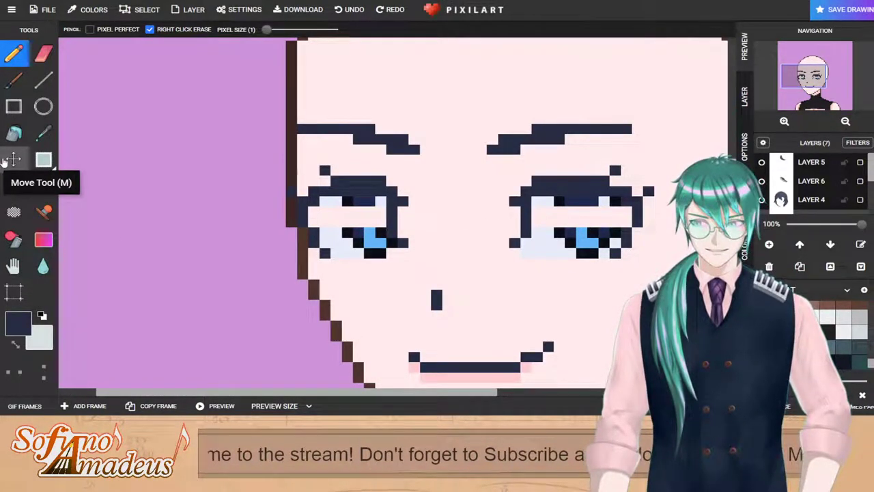
Step: Sample the near-black iris edge colour and extend the iris edges of both eyes down across the gap
click(43, 132)
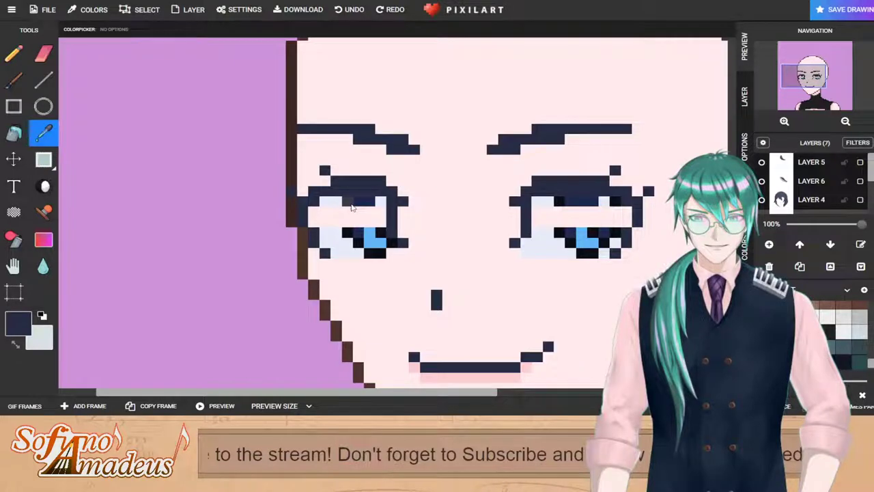
click(350, 205)
drag(349, 212, 346, 223)
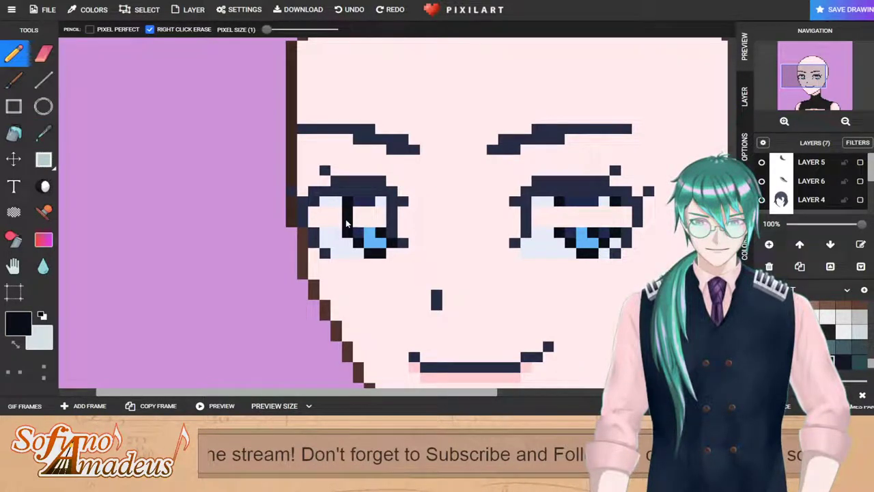
drag(615, 202, 616, 223)
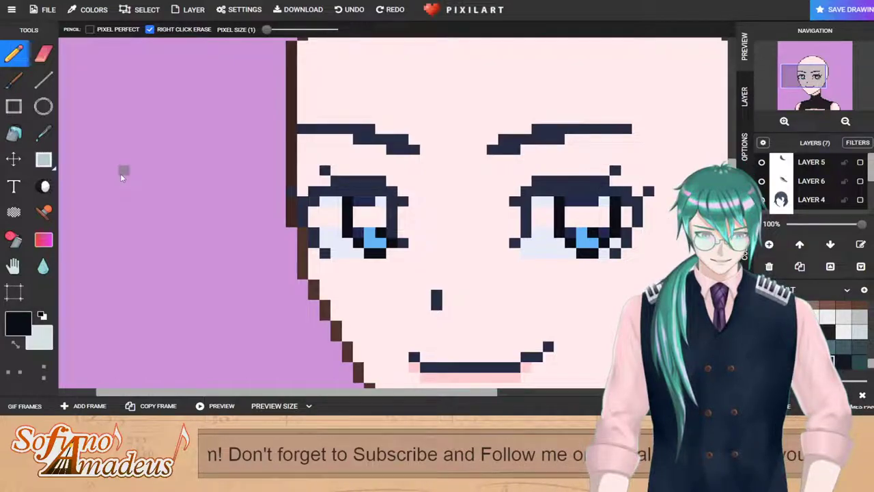
Step: Sample the dark blue of the iris and bucket-fill the gaps inside both irises with it
key(i)
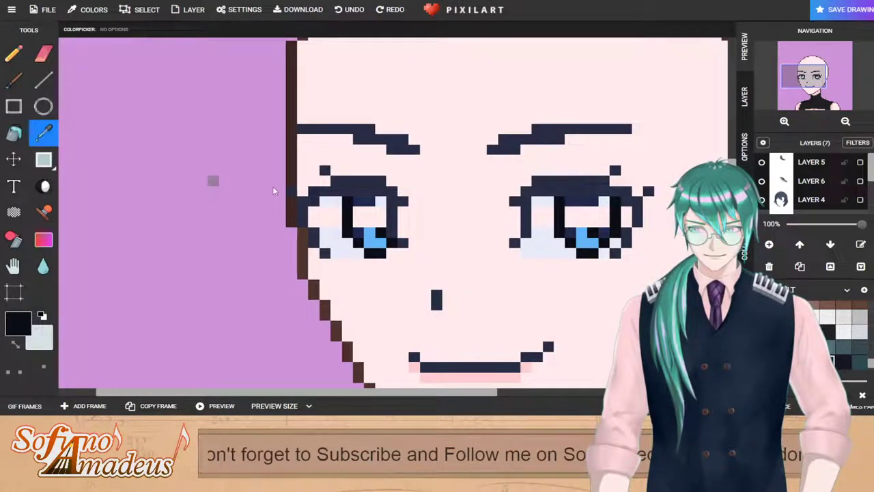
click(365, 203)
key(b)
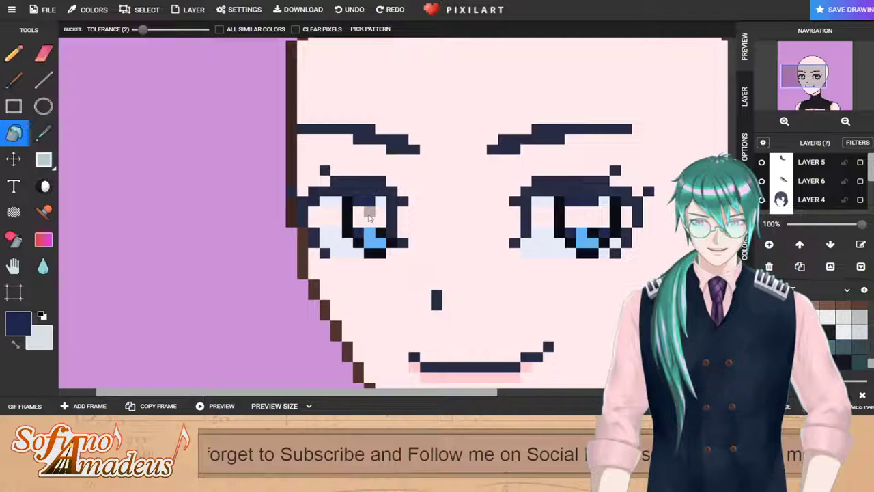
scroll(459, 238, down, 2)
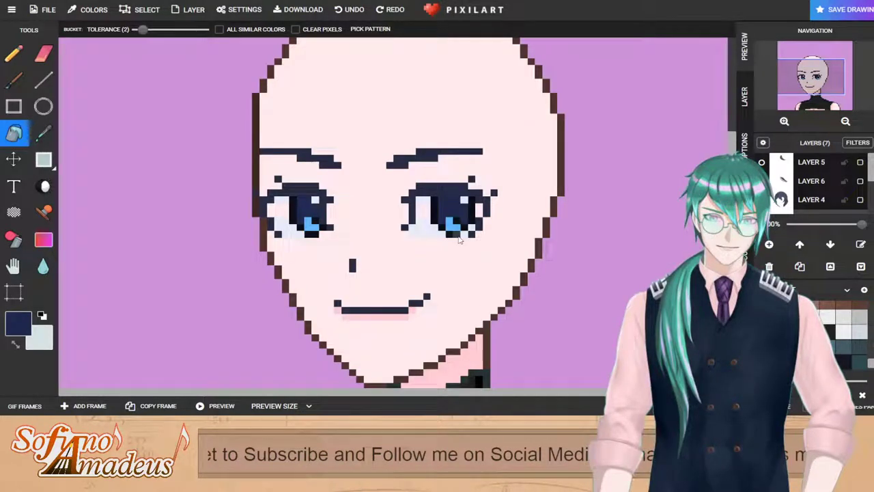
scroll(459, 238, down, 2)
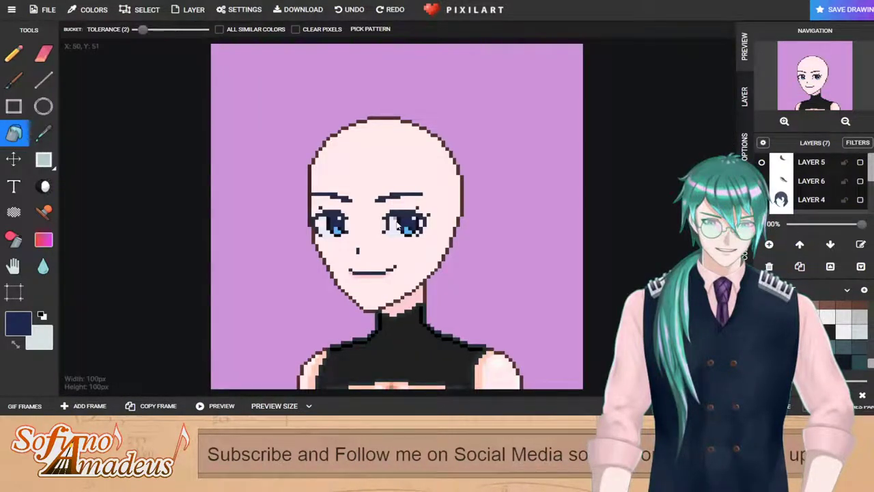
Step: Select a 7 × 5 px area around the nose and move the nose up 1 pixel
scroll(416, 221, up, 2)
key(s)
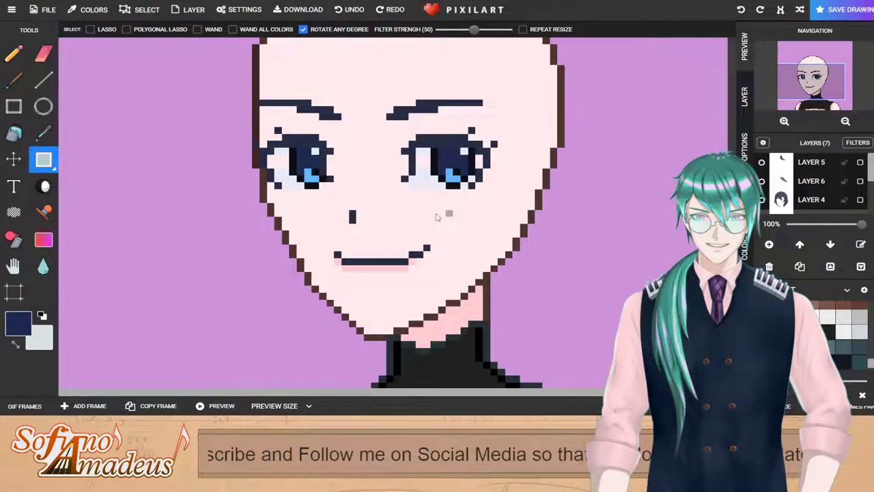
drag(331, 201, 375, 232)
mouse_move(362, 225)
mouse_down()
mouse_move(360, 212)
mouse_move(360, 220)
mouse_up()
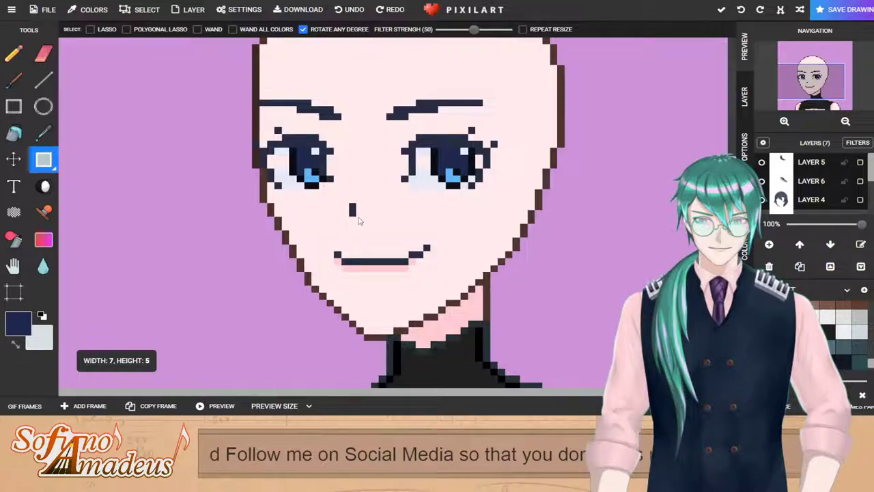
click(440, 222)
scroll(439, 221, down, 2)
scroll(385, 248, up, 2)
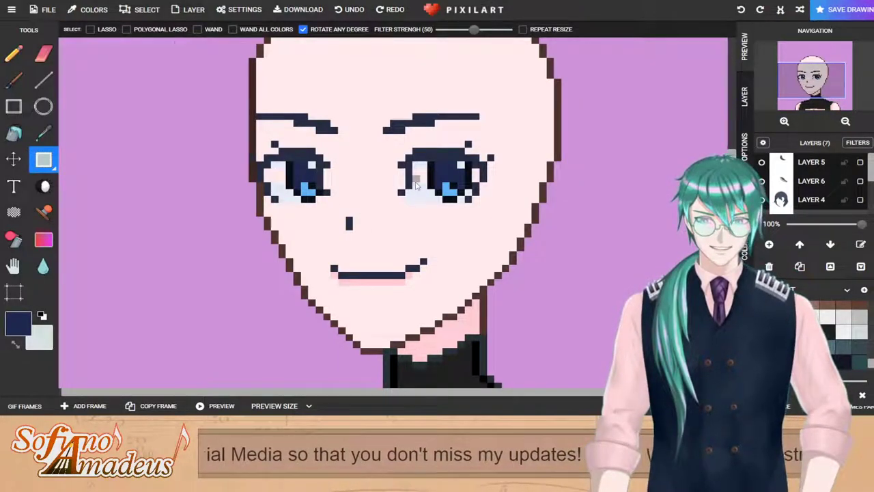
Step: Sample the pale eye white and bucket-fill the skin-coloured gaps in the whites of both eyes
scroll(258, 243, up, 1)
scroll(258, 243, up, 1)
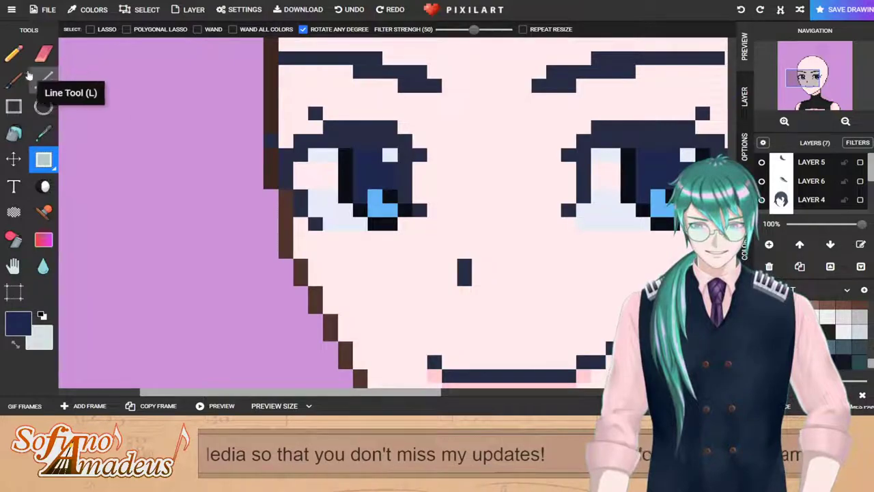
click(43, 133)
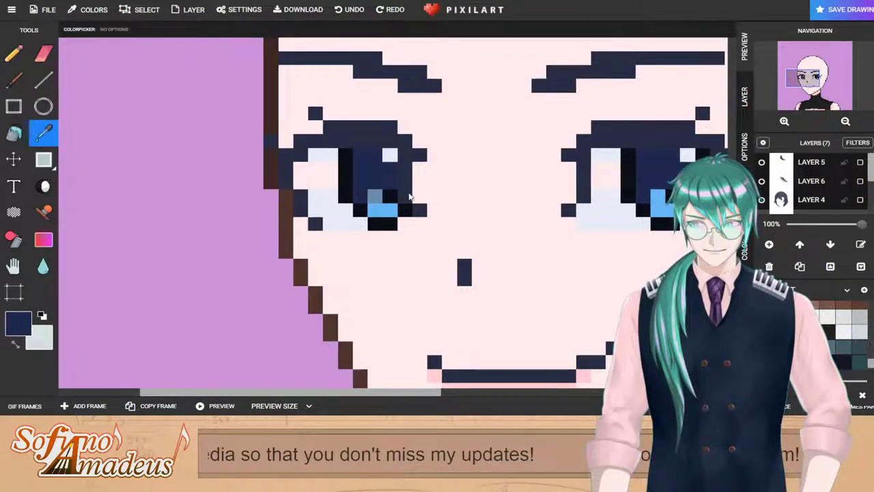
click(410, 196)
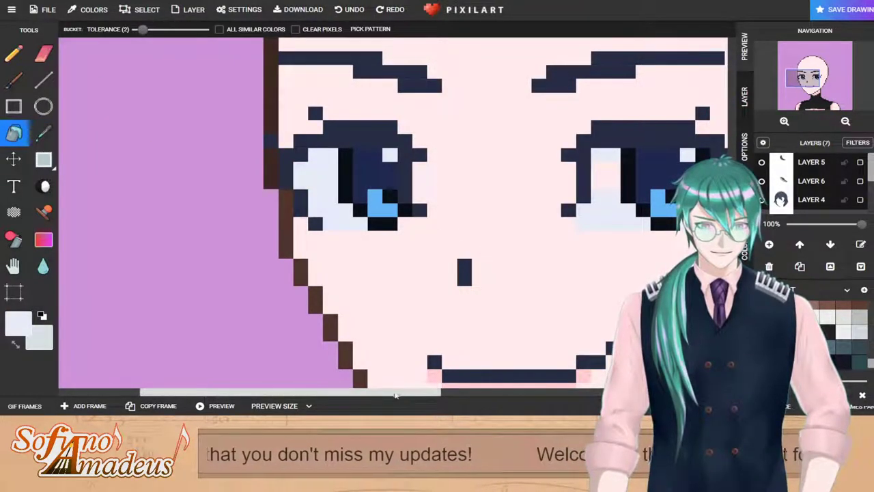
drag(382, 395, 450, 397)
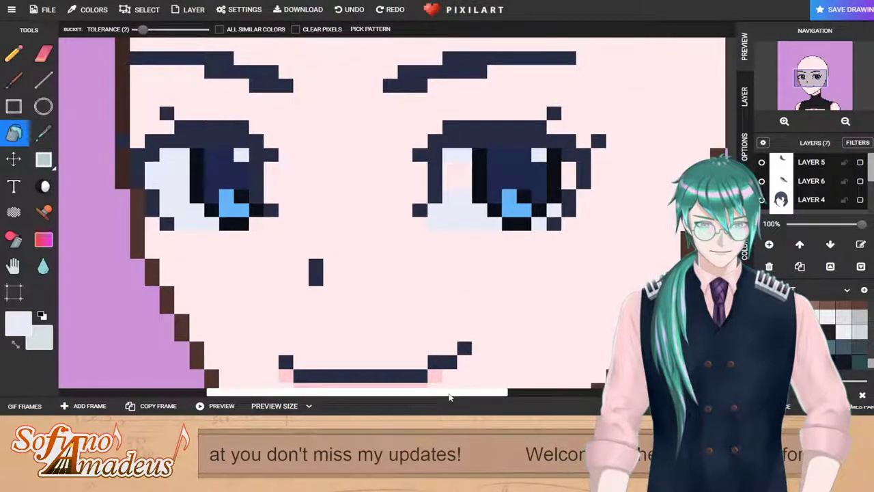
Step: Sample the light blue and pencil one more pixel into each iris, squaring its highlight to 2 × 2 pixels
click(43, 133)
click(219, 215)
click(225, 209)
click(14, 54)
click(240, 197)
click(523, 197)
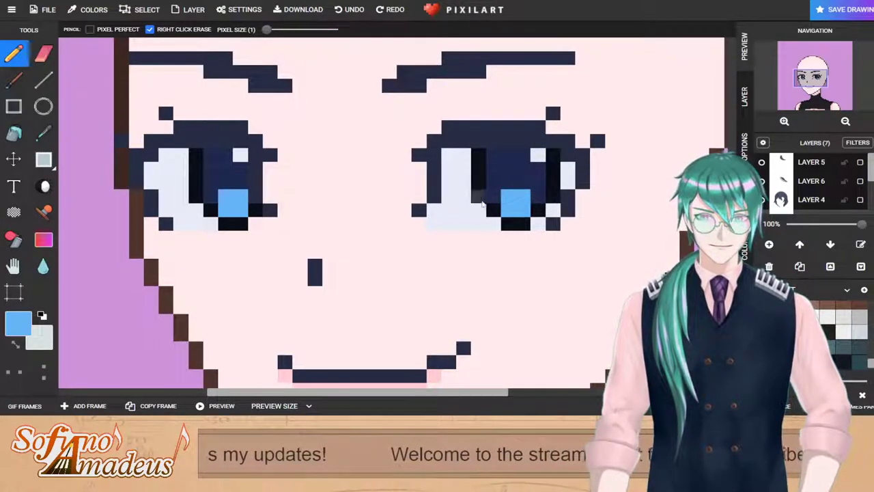
Step: Switch to near-black and pencil a 2 × 2 px pupil directly above the light blue highlight in each iris
click(41, 316)
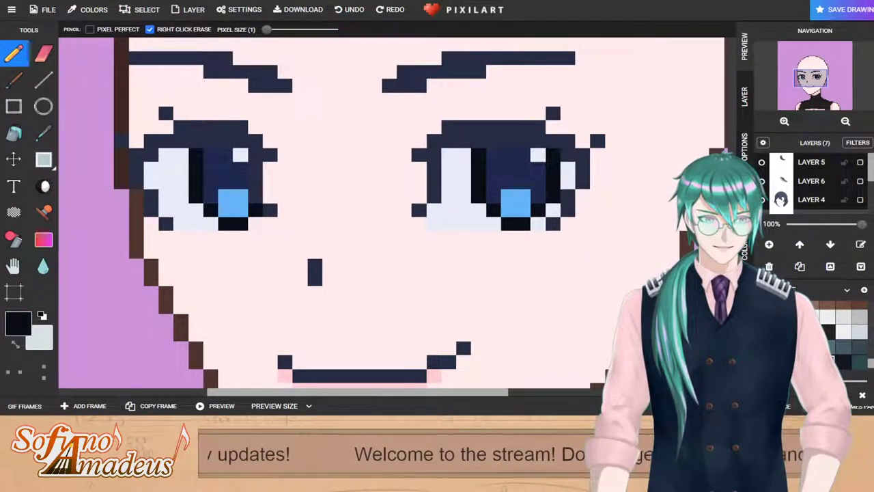
click(240, 183)
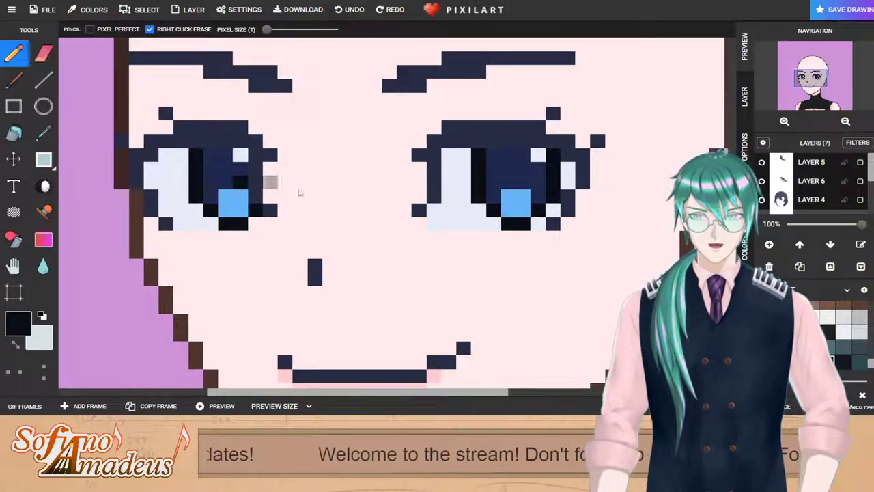
scroll(524, 185, down, 3)
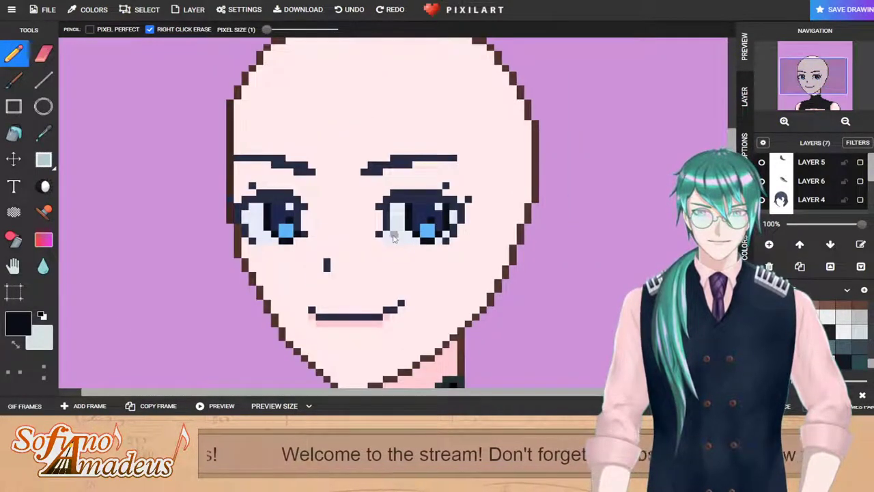
scroll(410, 233, up, 2)
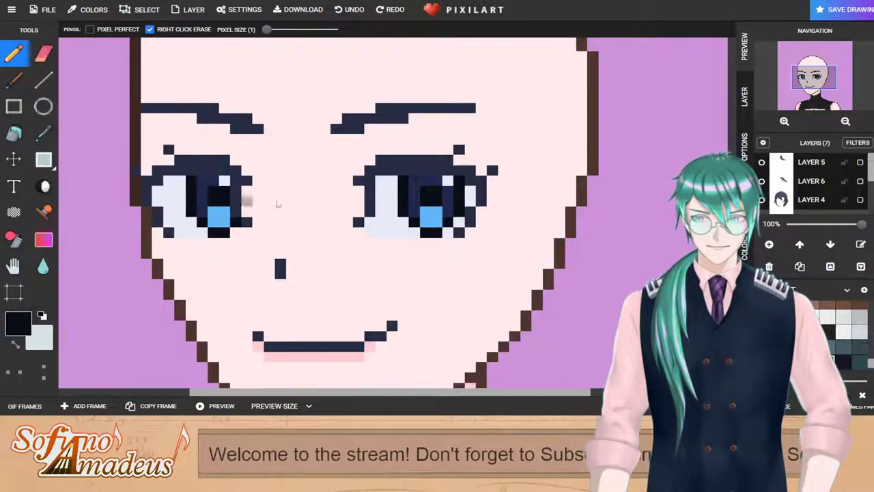
scroll(326, 280, down, 2)
scroll(480, 260, down, 3)
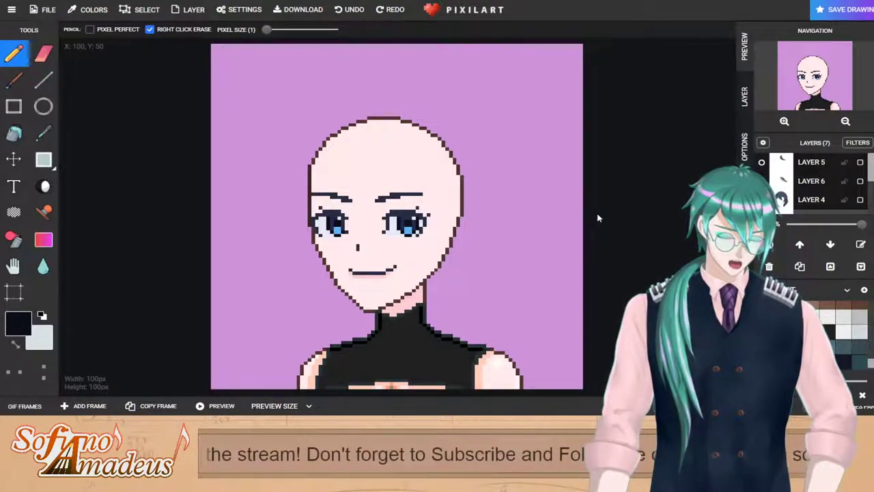
Step: Show the hidden hair layers (Layer 5, Layer 6 and Layer 4) to compare the portrait with and without hair
click(762, 162)
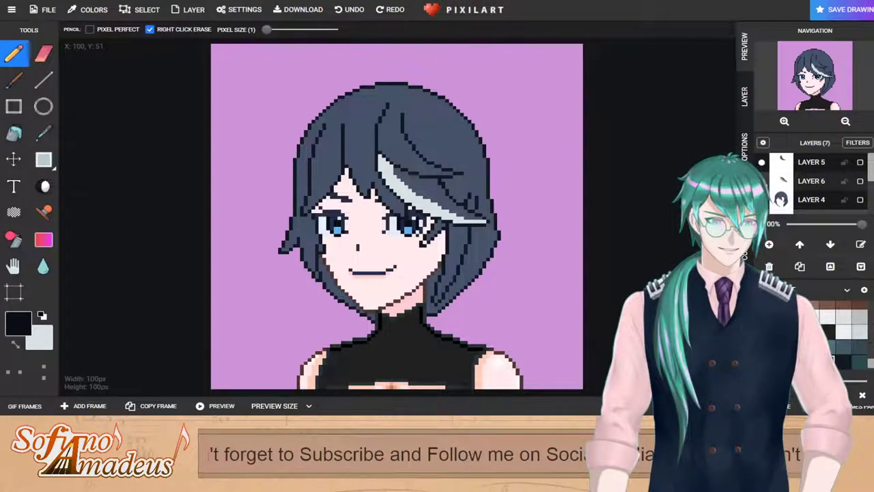
click(761, 162)
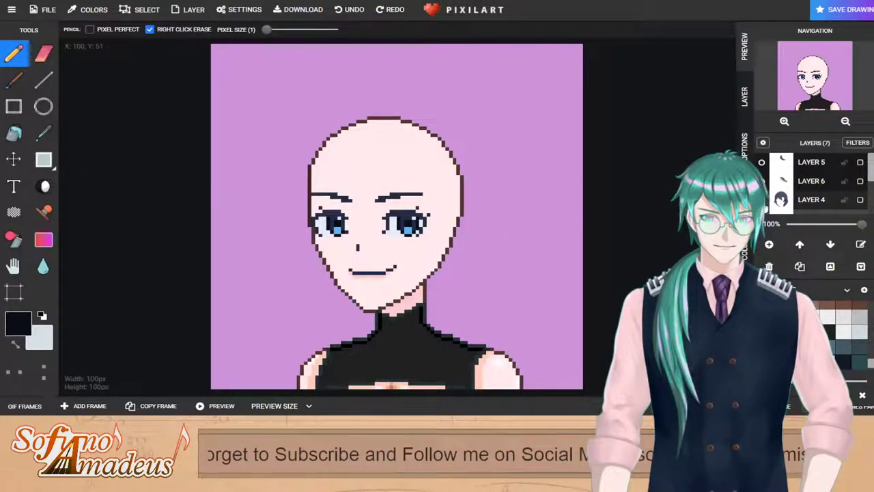
click(762, 162)
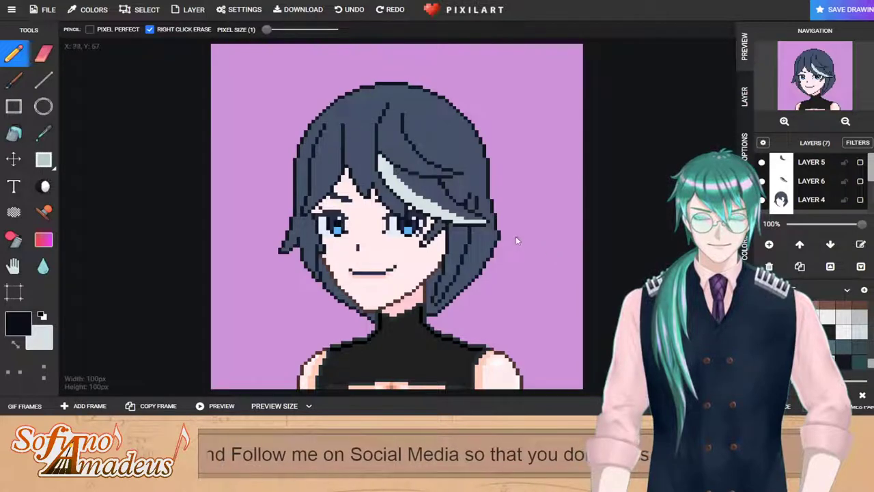
Step: Try shifting the facial features on Layer 3 slightly with the Move tool
click(14, 161)
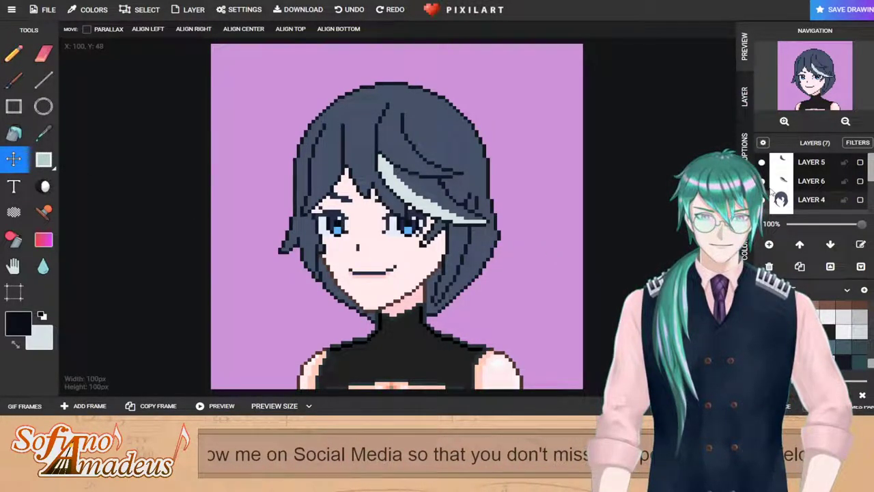
scroll(772, 192, down, 1)
click(811, 182)
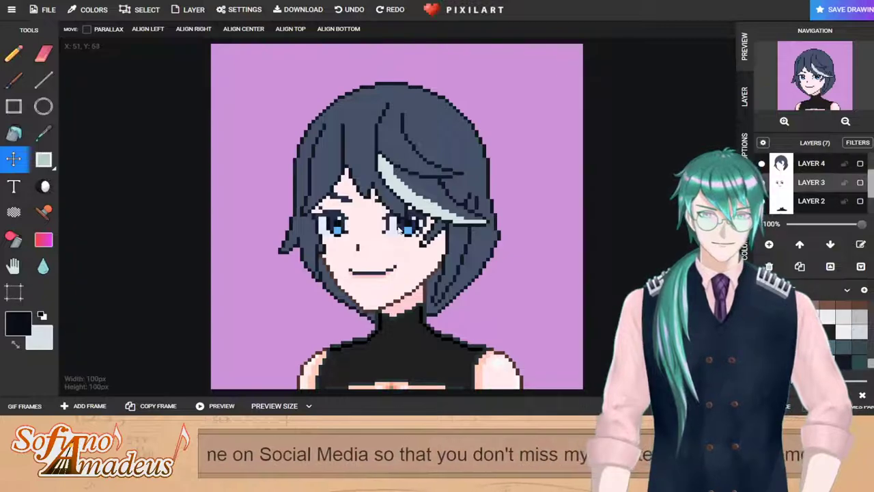
mouse_move(400, 232)
mouse_down()
mouse_move(400, 240)
mouse_move(407, 225)
mouse_move(399, 237)
mouse_up()
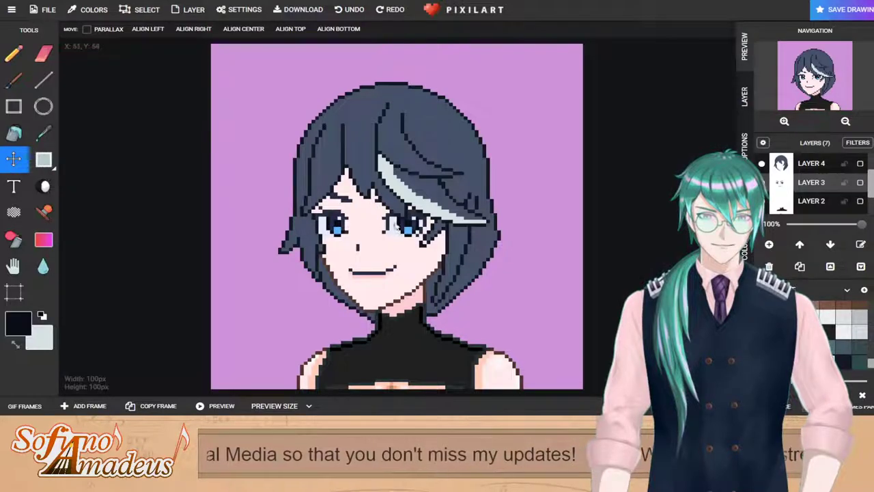
scroll(399, 232, up, 2)
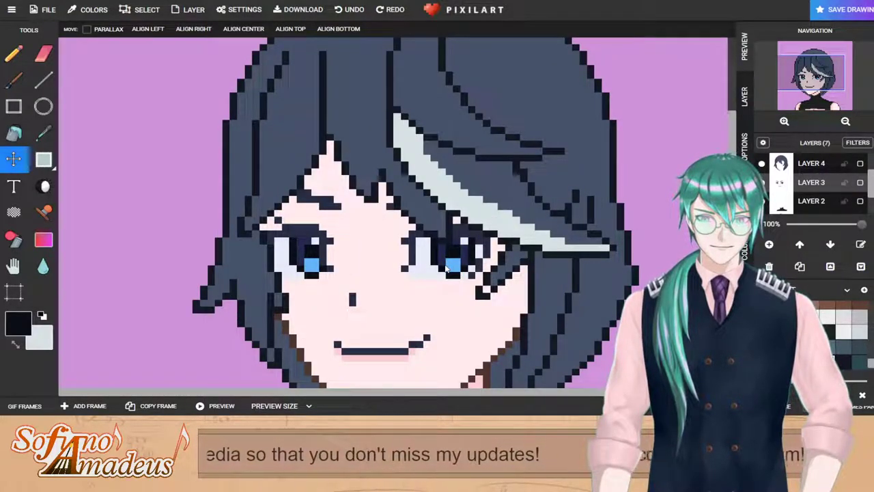
drag(441, 251, 441, 253)
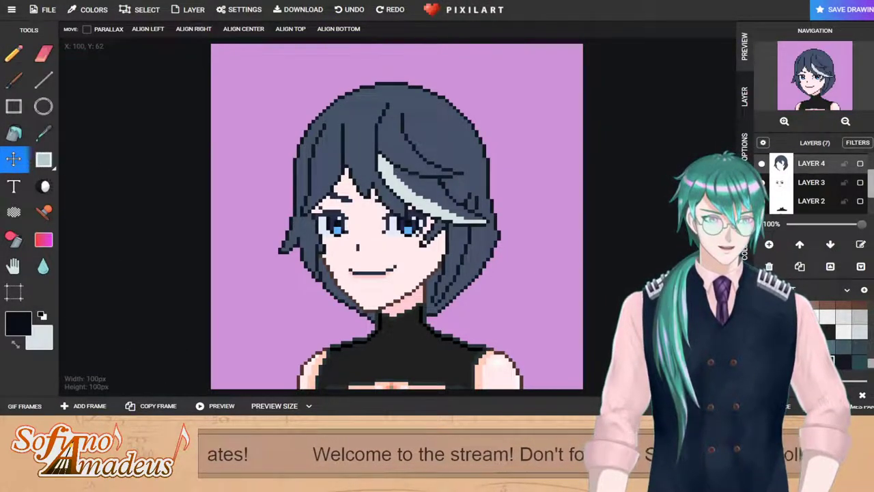
scroll(437, 128, up, 3)
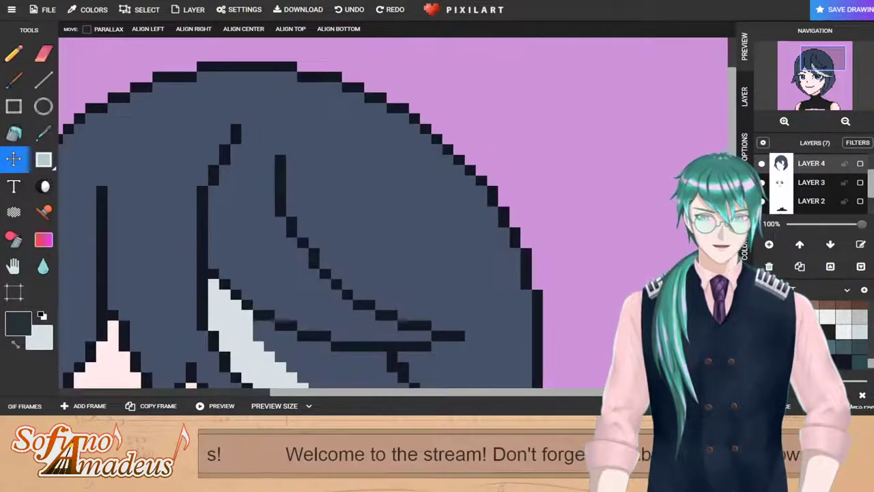
click(14, 53)
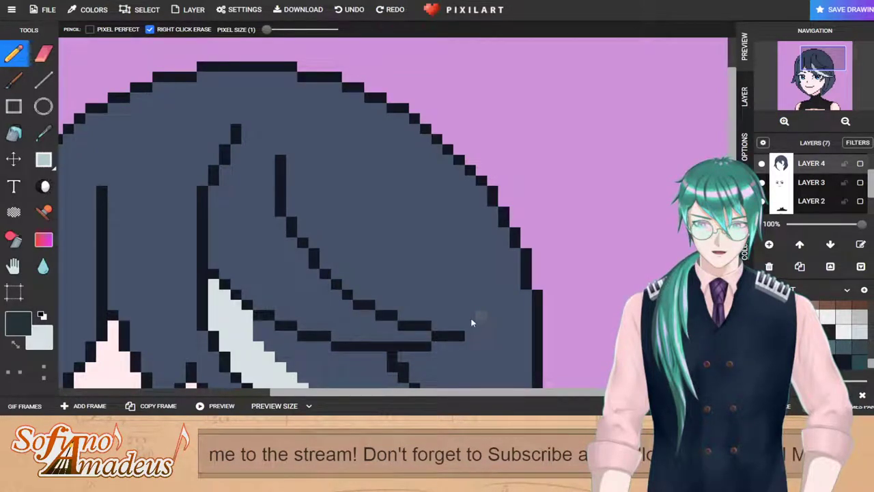
scroll(472, 323, down, 3)
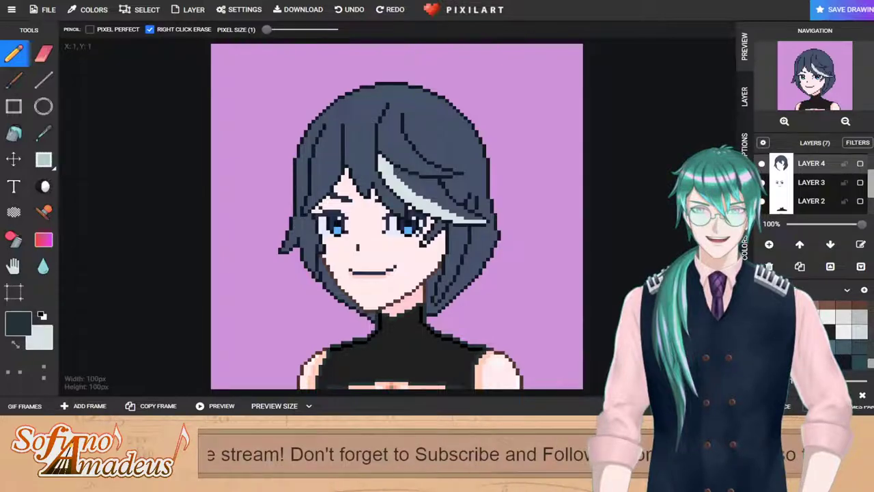
Step: Add a new layer directly above Layer 3, sample the dark hair outline colour and make it the drawing colour
click(805, 189)
click(769, 244)
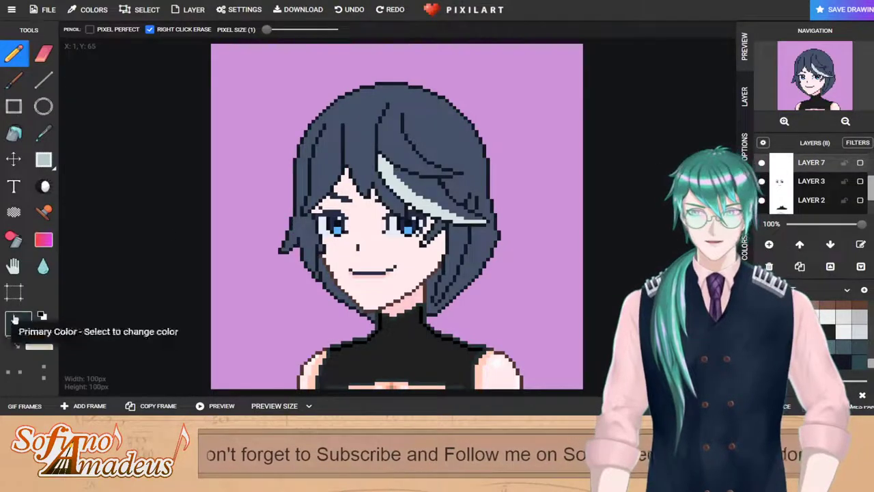
click(42, 315)
click(43, 133)
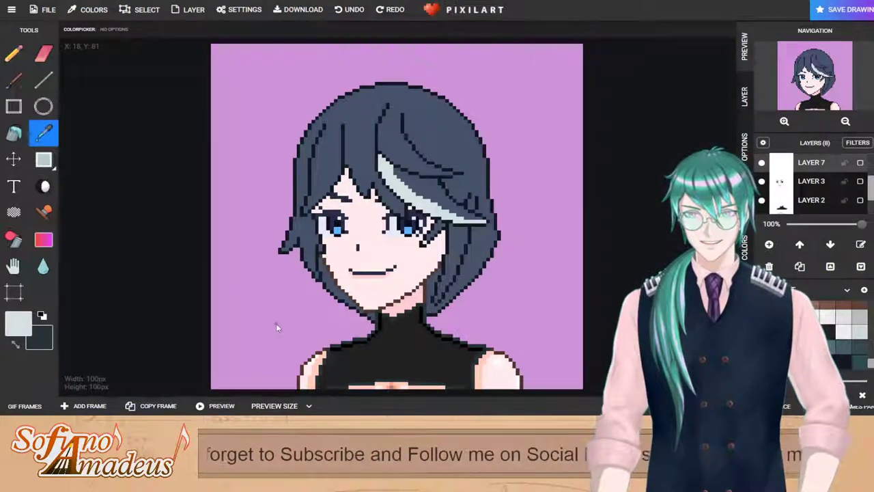
scroll(276, 323, up, 2)
click(250, 145)
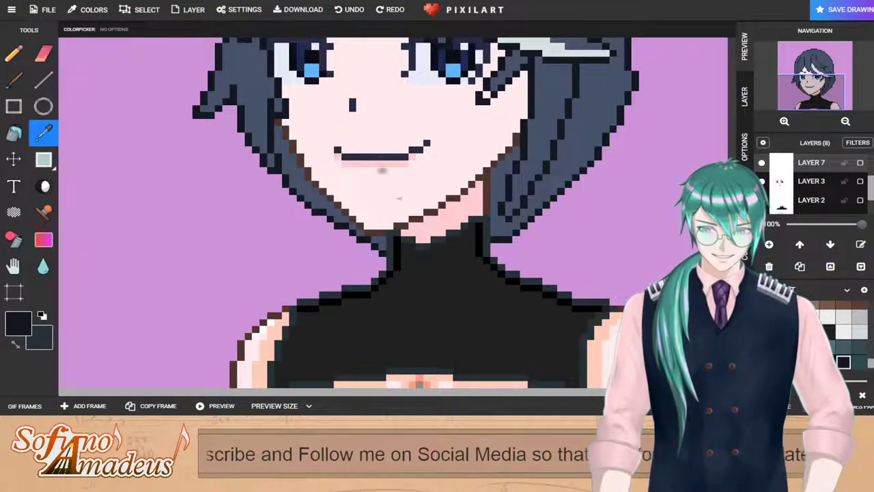
click(15, 54)
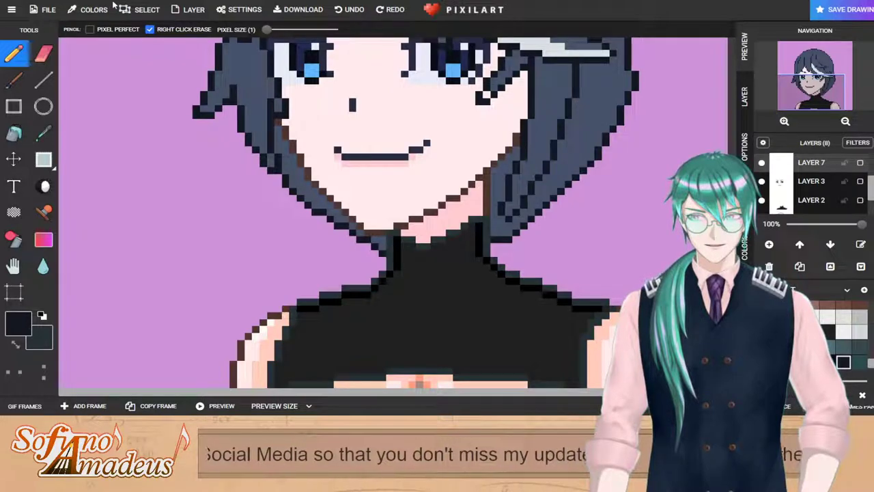
scroll(268, 159, down, 3)
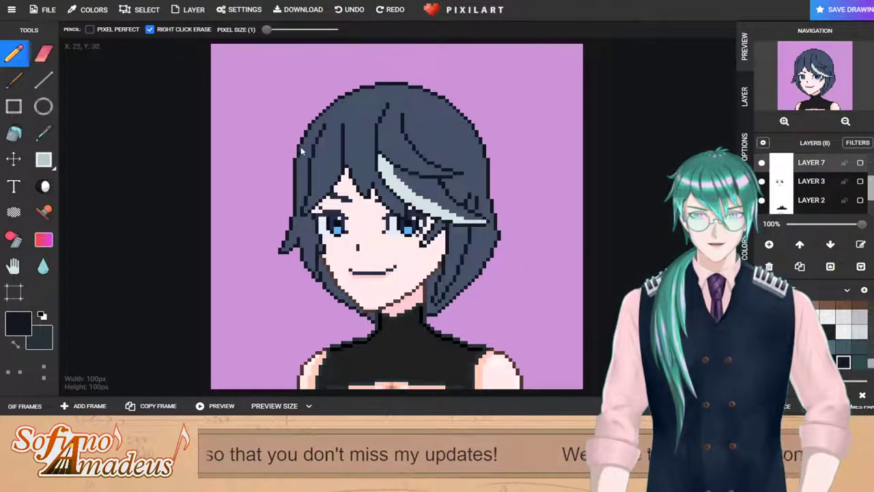
Step: Draw a chain of overlapping, shrinking ellipse outlines on Layer 7, running from beside the eye past the jaw down to the chest
click(43, 106)
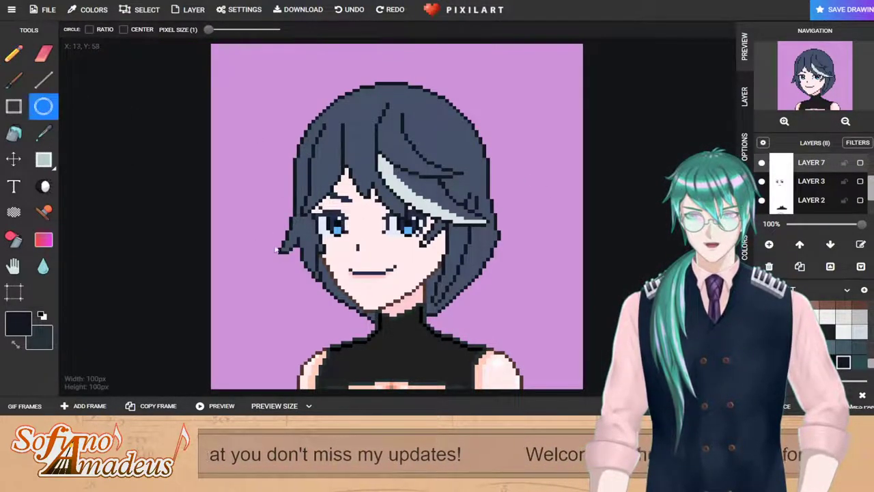
mouse_move(284, 202)
mouse_down()
mouse_move(383, 309)
mouse_move(360, 287)
mouse_move(374, 296)
mouse_up()
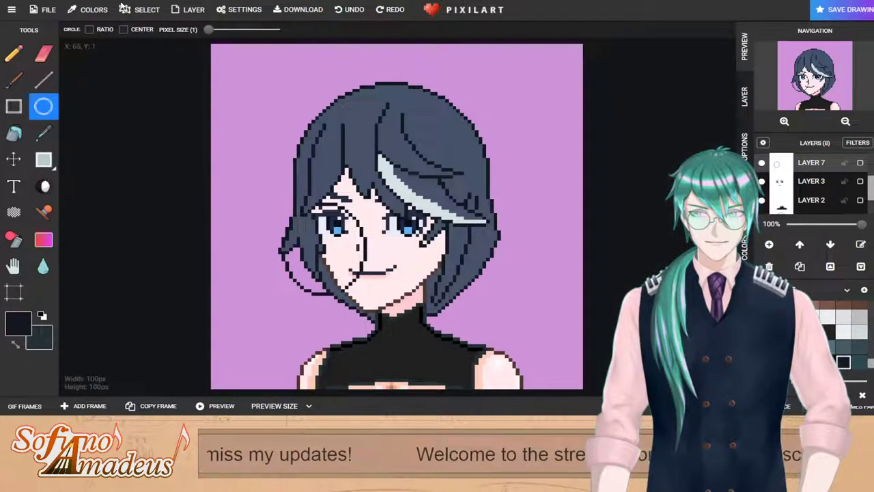
mouse_move(312, 264)
mouse_down()
mouse_move(393, 365)
mouse_move(370, 334)
mouse_up()
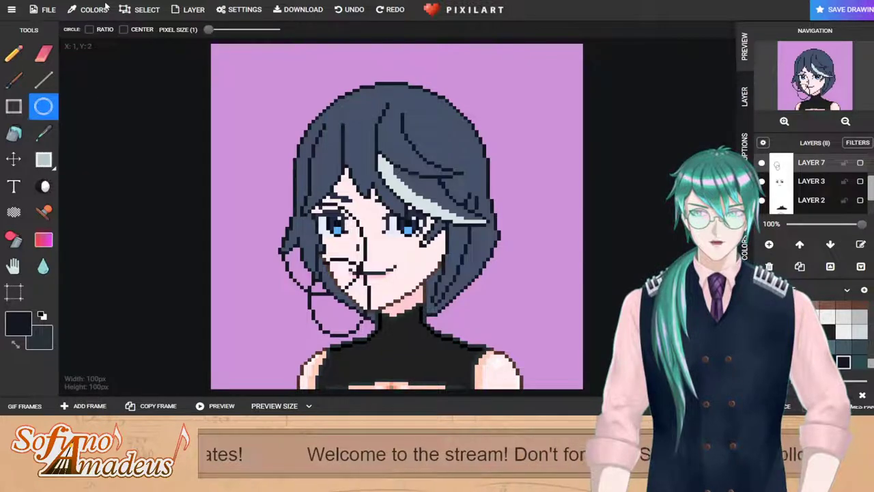
drag(336, 331, 369, 388)
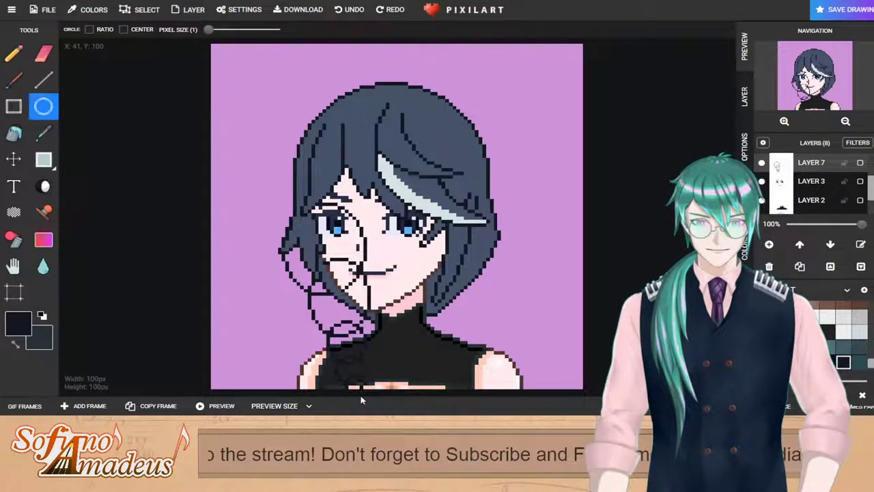
scroll(365, 386, up, 2)
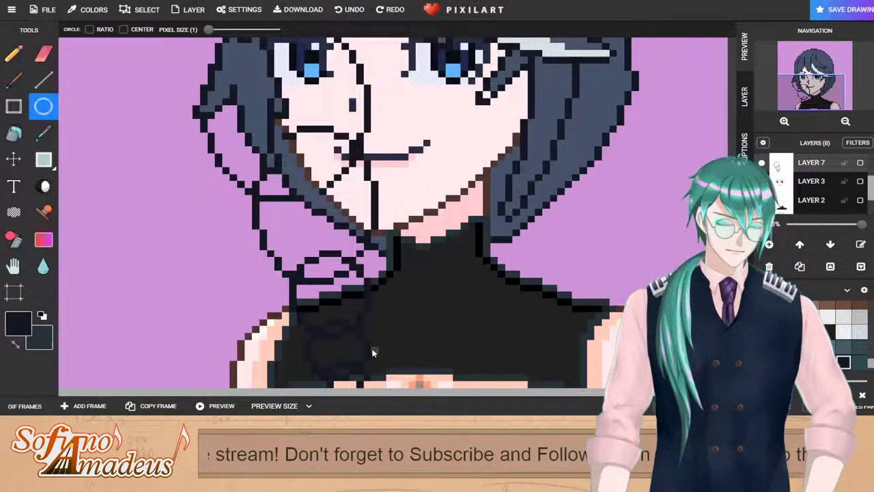
scroll(374, 353, down, 2)
scroll(809, 188, up, 2)
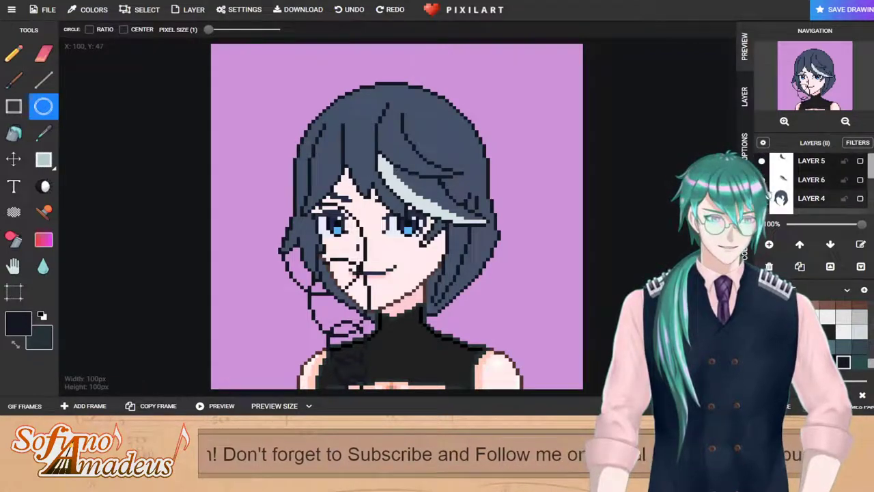
Step: Hide Layers 4, 6 and 5, and erase the largest ellipse's arc across the face and the second ellipse's upper arc
click(762, 198)
click(762, 179)
click(763, 161)
scroll(328, 205, up, 2)
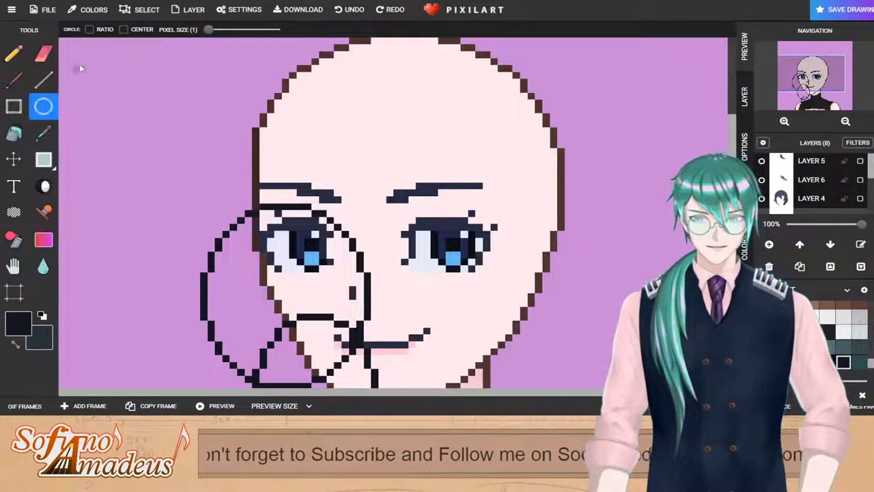
click(44, 54)
mouse_move(264, 207)
mouse_down()
mouse_move(290, 207)
mouse_move(345, 229)
mouse_move(279, 205)
mouse_move(351, 236)
mouse_move(329, 220)
mouse_move(357, 256)
mouse_move(366, 296)
mouse_move(367, 274)
mouse_move(369, 324)
mouse_move(353, 293)
mouse_move(364, 333)
mouse_up()
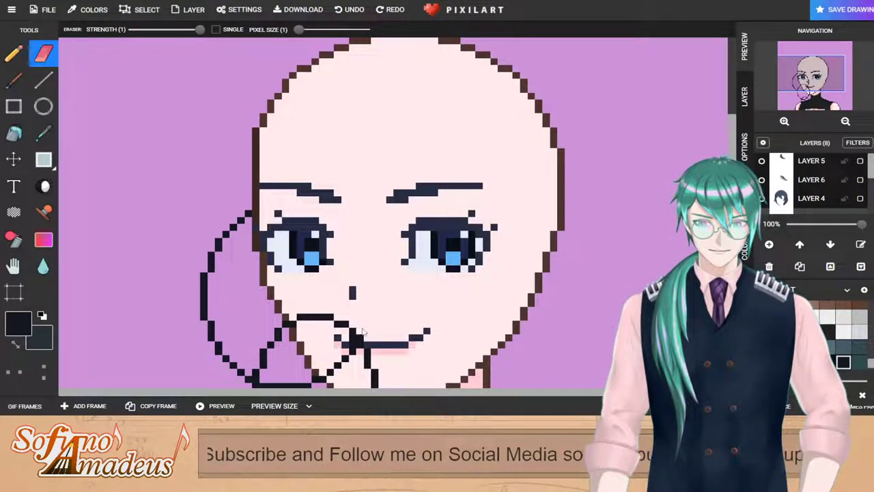
scroll(272, 354, down, 3)
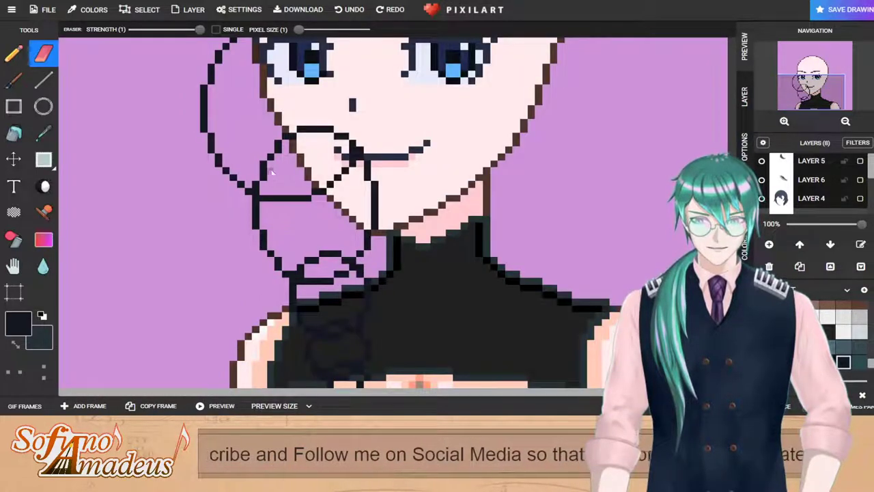
mouse_move(277, 153)
mouse_down()
mouse_move(316, 132)
mouse_move(338, 137)
mouse_up()
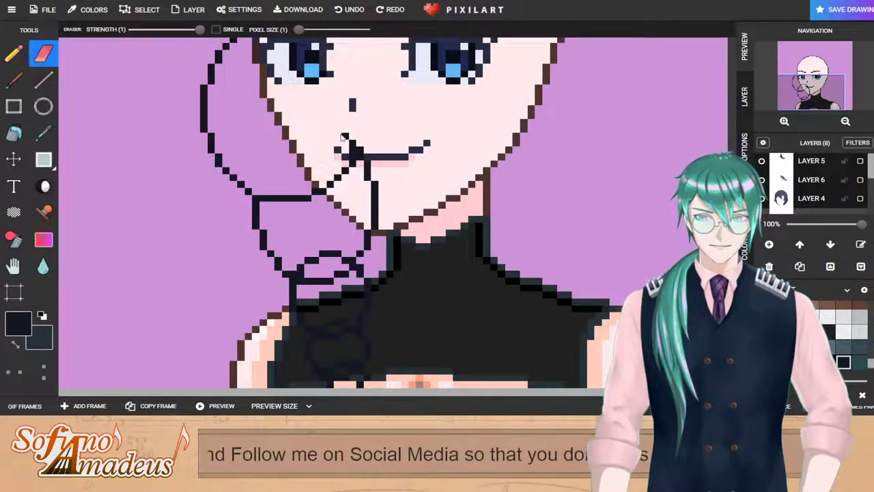
Step: Hide the facial features on Layer 3 and erase the remaining ellipse lines of Layer 7 inside the face outline
scroll(798, 184, down, 2)
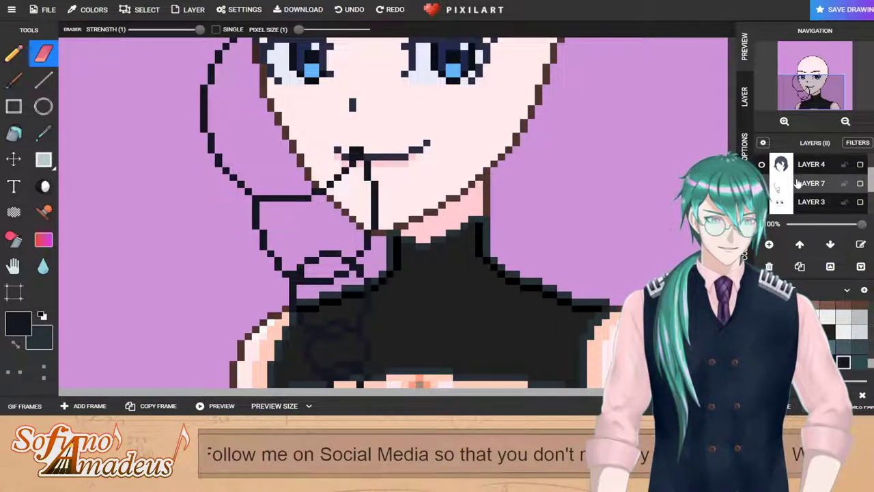
scroll(798, 183, down, 1)
click(762, 181)
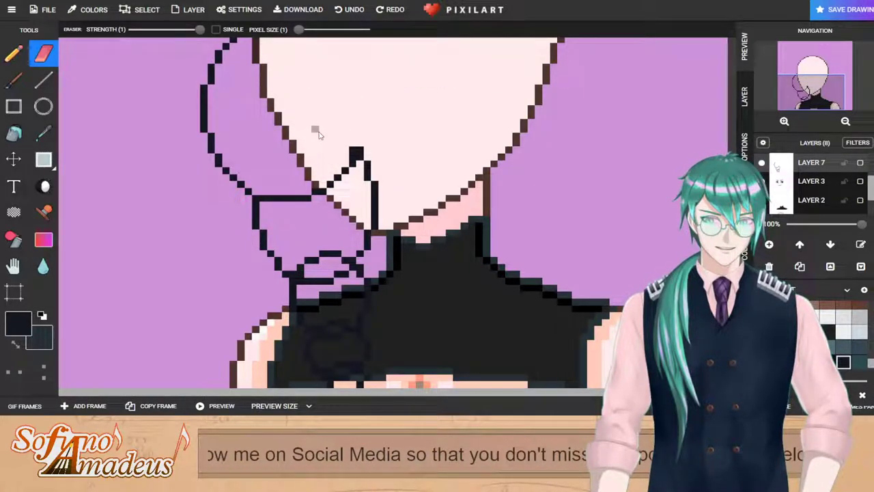
click(333, 186)
click(349, 173)
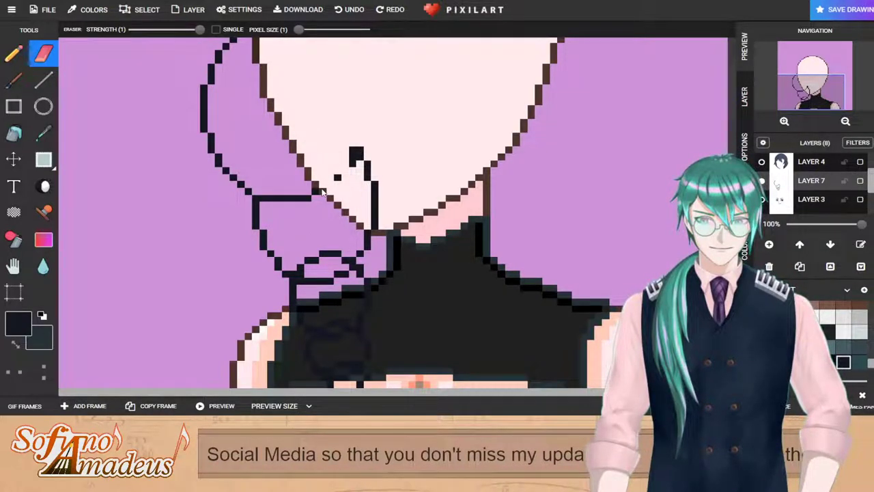
mouse_move(323, 194)
mouse_down()
mouse_move(360, 154)
mouse_move(372, 233)
mouse_up()
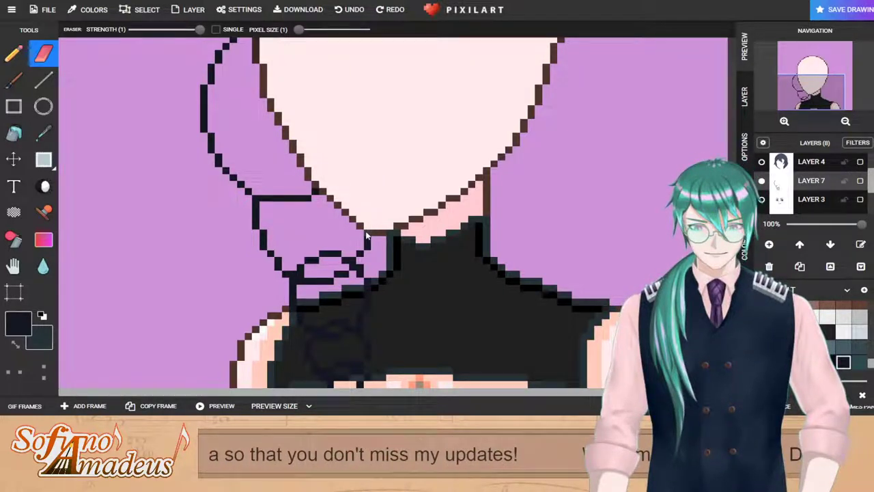
Step: Erase the third ellipse's upper arc that crosses into the second braid segment below the jaw on Layer 7
scroll(365, 236, up, 2)
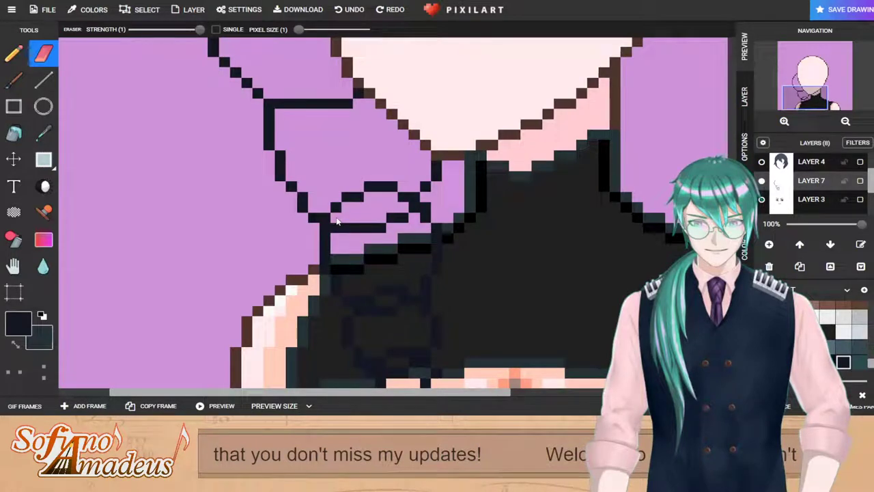
mouse_move(336, 220)
mouse_down()
mouse_move(397, 201)
mouse_move(409, 214)
mouse_move(412, 198)
mouse_move(415, 232)
mouse_up()
scroll(432, 248, up, 1)
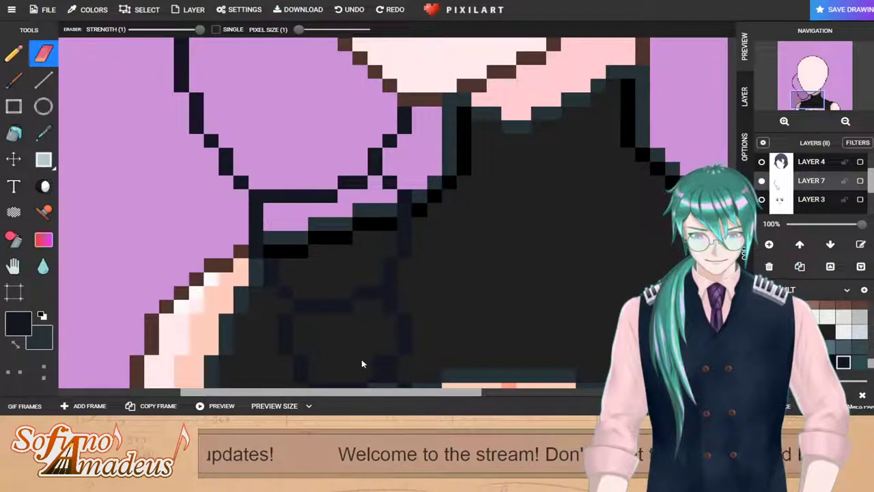
scroll(374, 365, down, 2)
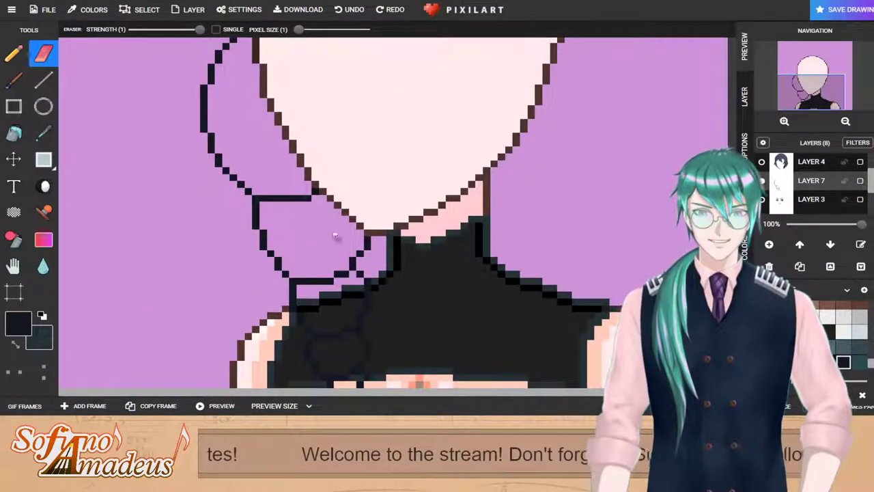
Step: Show Layer 4 to sample the slate blue hair fill as the drawing colour for filling, and hide Layer 4 again
click(15, 346)
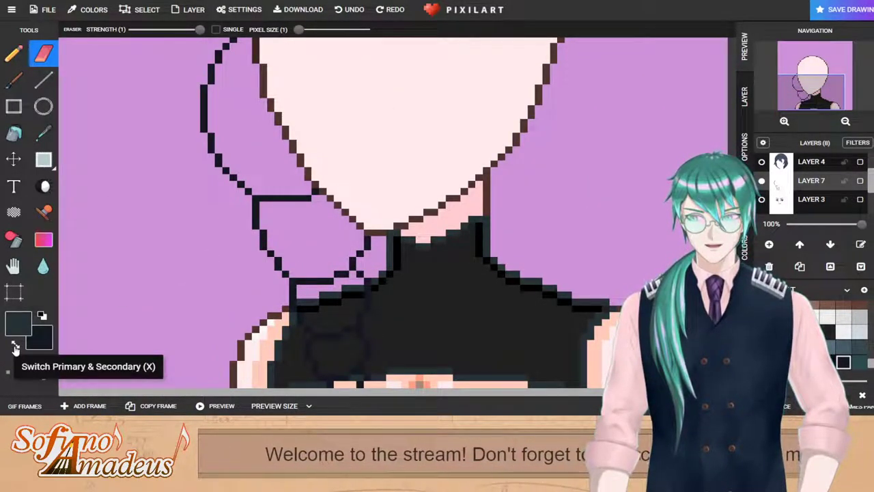
click(15, 347)
click(762, 162)
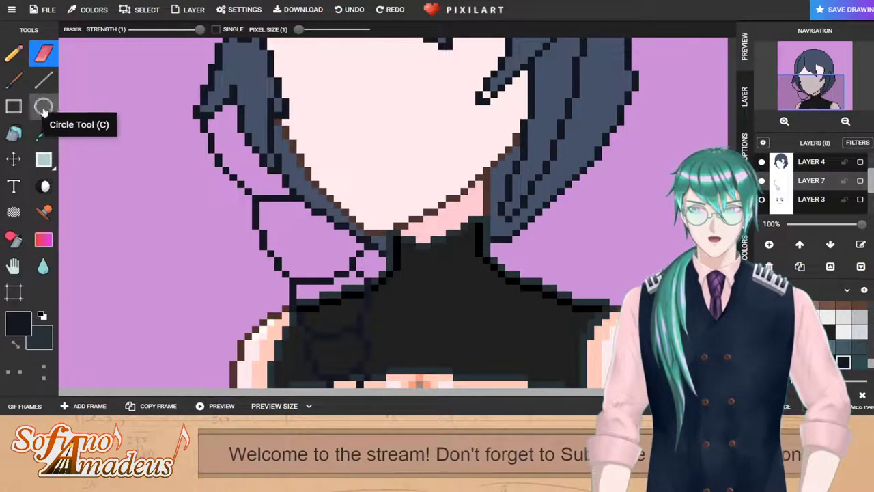
click(44, 133)
click(243, 69)
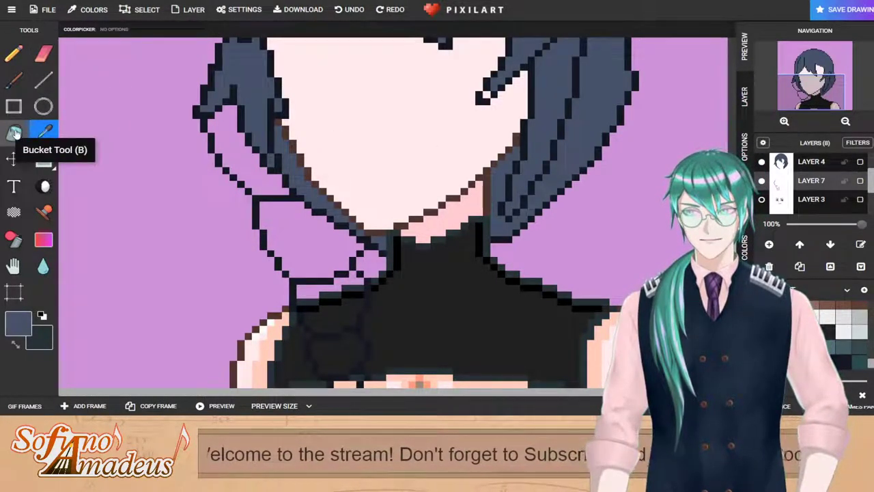
click(14, 133)
click(762, 162)
Step: Pencil a slate blue line on Layer 7 along the outside of the face outline, from the first ellipse's upper end down to the chin
scroll(248, 86, down, 3)
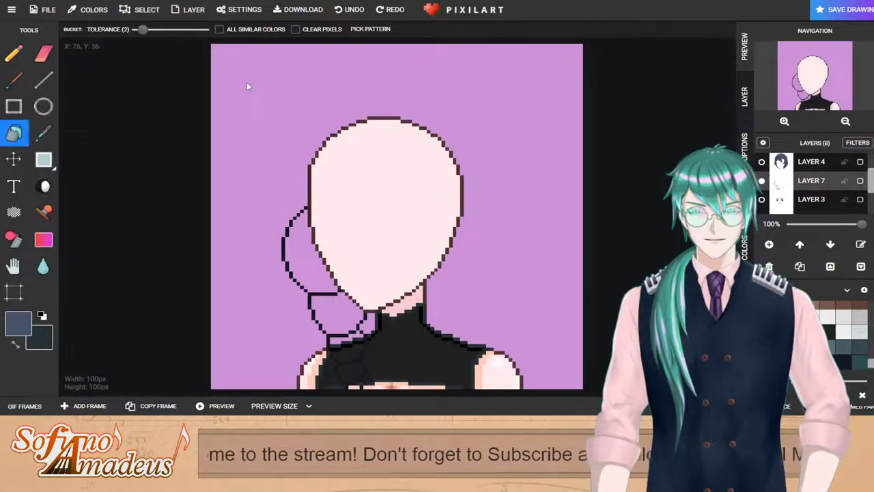
scroll(309, 213, up, 3)
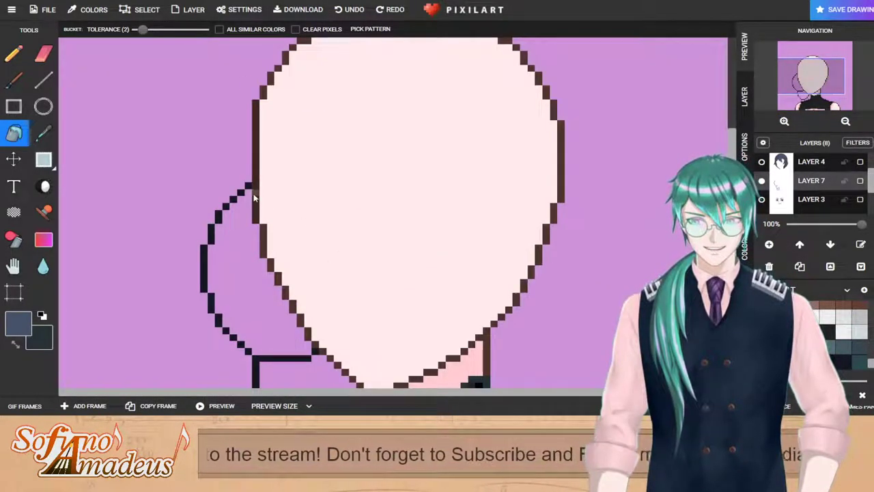
click(251, 209)
click(14, 54)
key(ctrl+z)
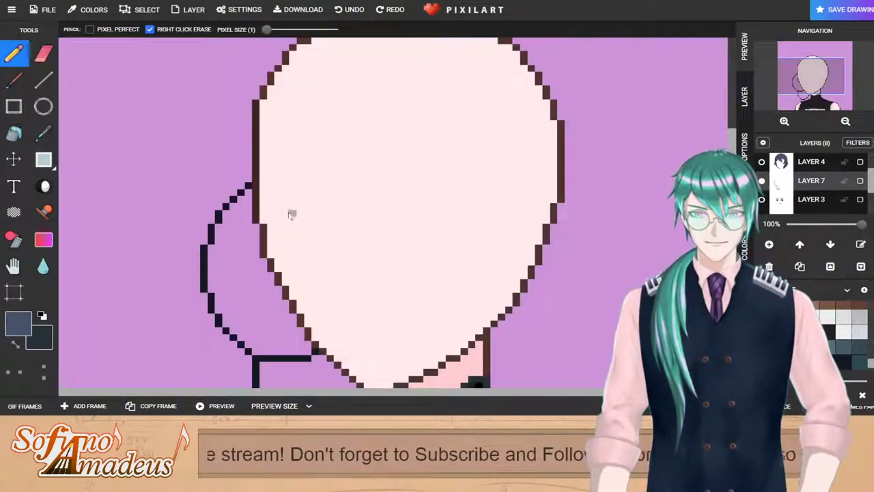
drag(250, 198, 257, 255)
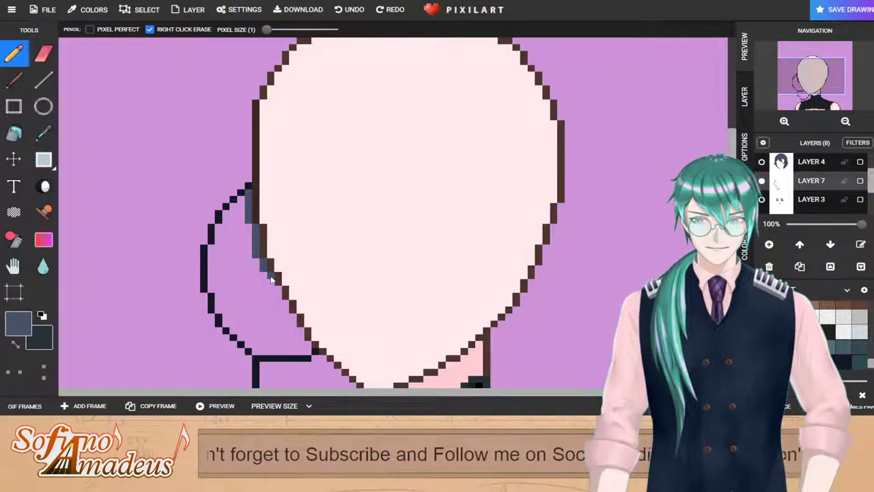
drag(271, 283, 285, 309)
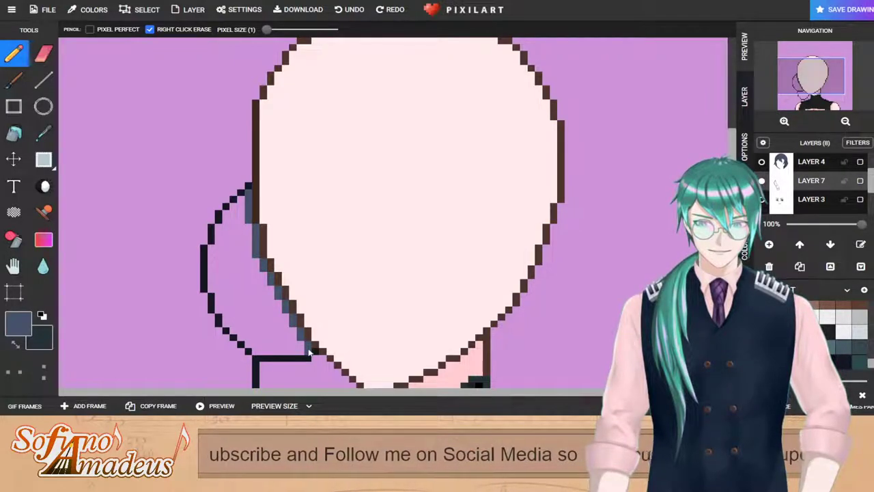
scroll(311, 352, down, 3)
scroll(327, 320, up, 5)
drag(388, 207, 448, 253)
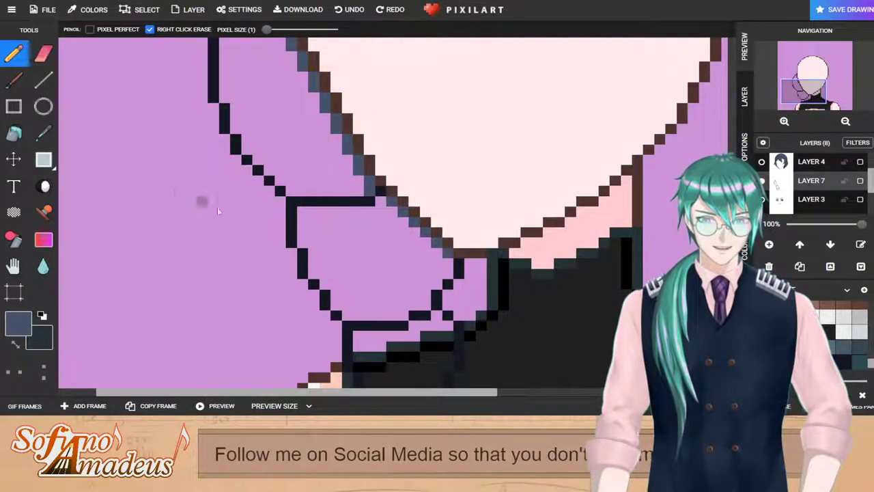
Step: Fill the braid segments on Layer 7 with slate blue, from beside the face down to the chest
click(14, 133)
click(259, 98)
click(356, 245)
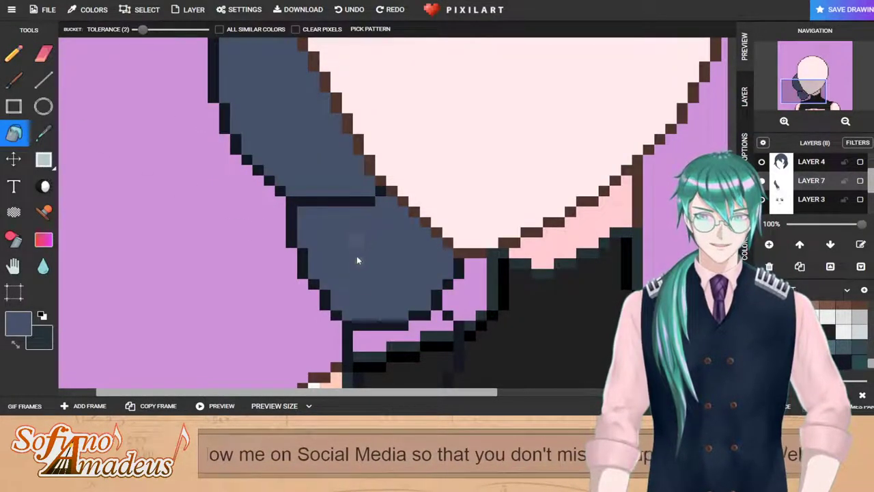
click(418, 333)
scroll(418, 332, down, 1)
click(329, 353)
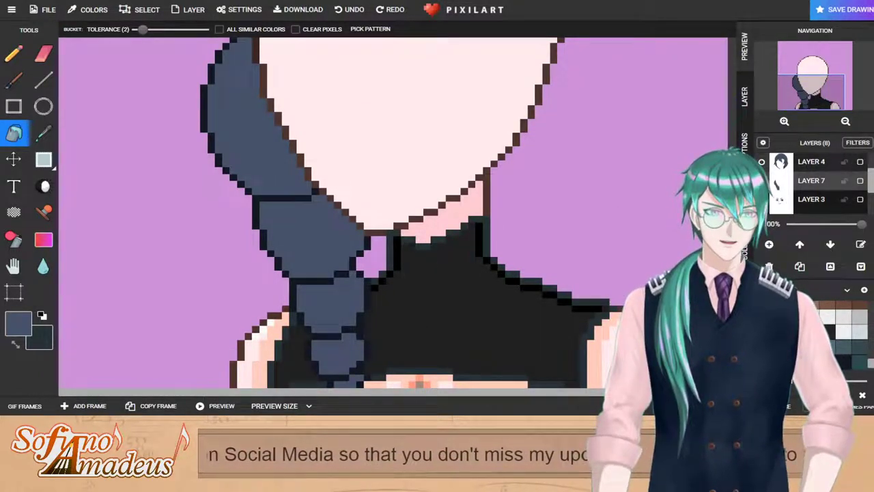
Step: Show the hidden hair, white streak and facial feature layers again
click(761, 162)
scroll(766, 171, up, 2)
scroll(813, 182, down, 2)
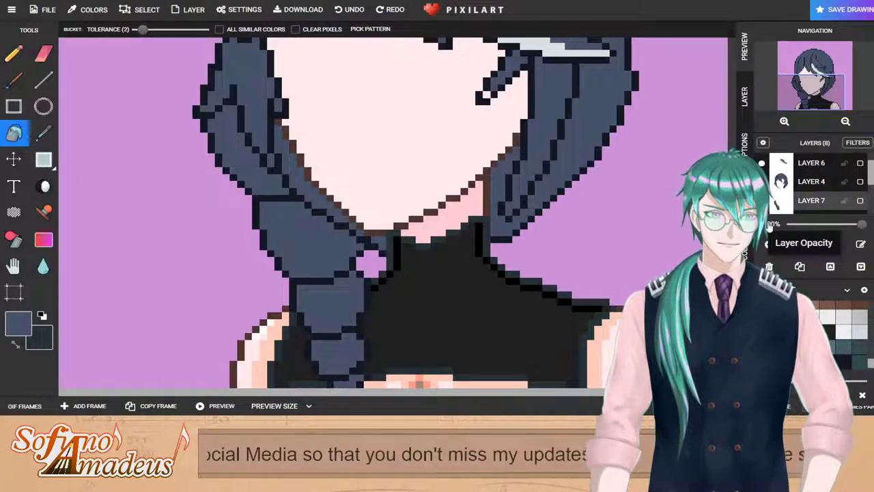
click(761, 163)
scroll(367, 102, down, 3)
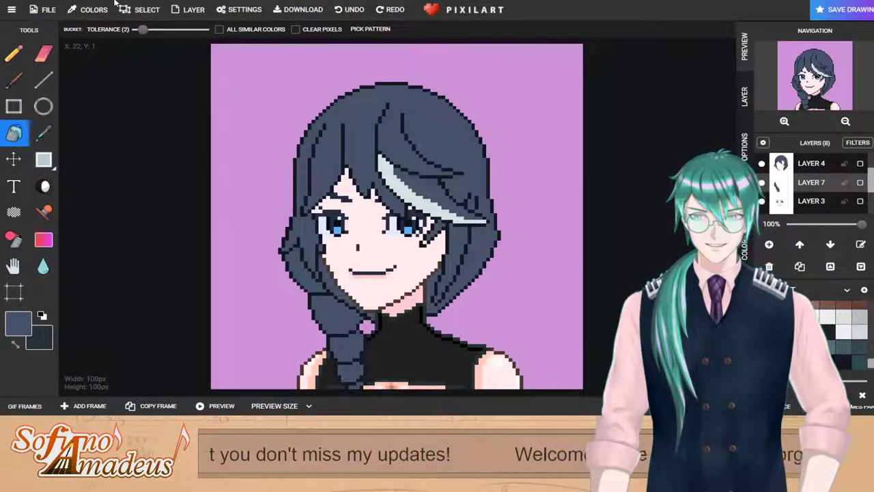
Step: Sample the dark outline colour and pencil a short line joining the inner hair strand's tip to the corner of the second braid segment
scroll(361, 295, up, 3)
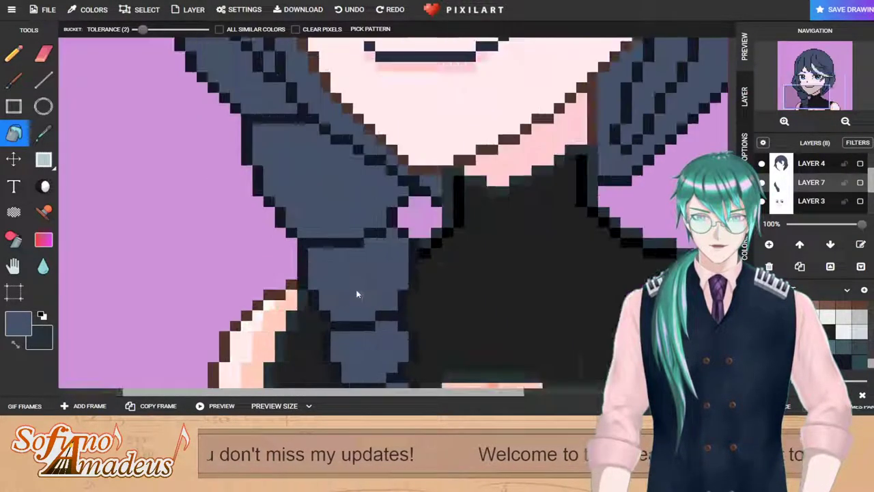
click(16, 345)
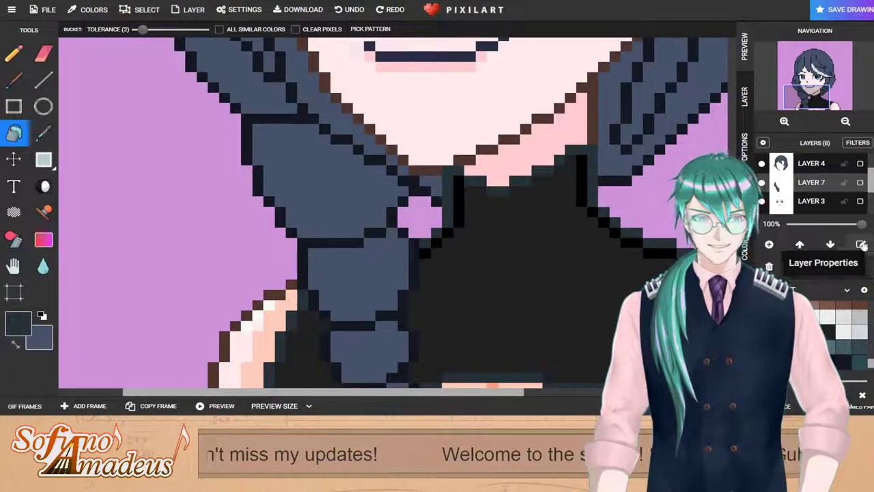
scroll(825, 176, up, 1)
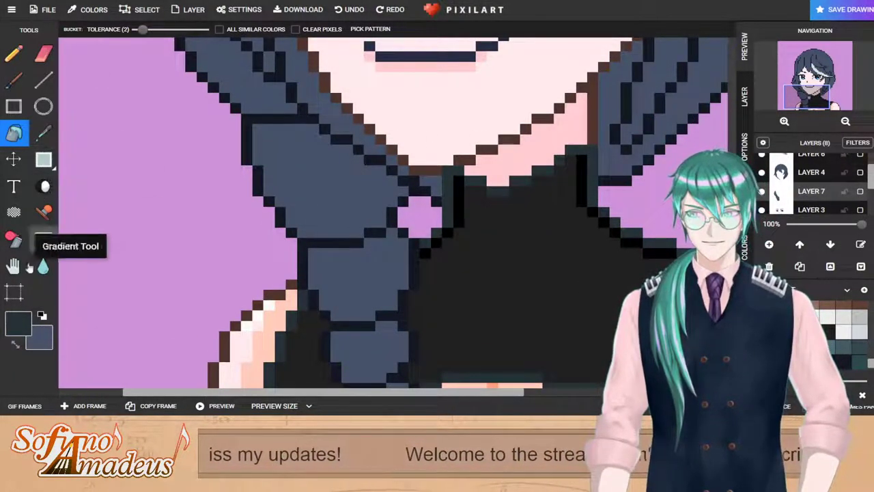
click(18, 347)
click(44, 133)
click(273, 119)
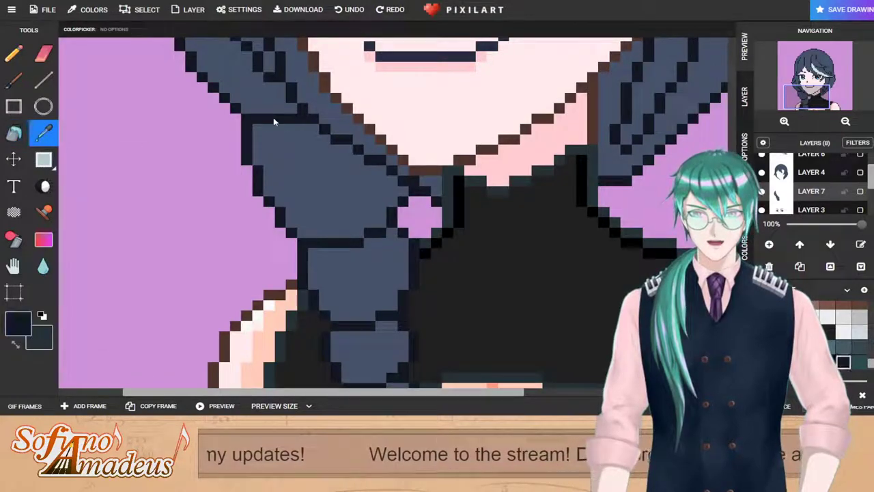
click(15, 55)
scroll(260, 111, up, 1)
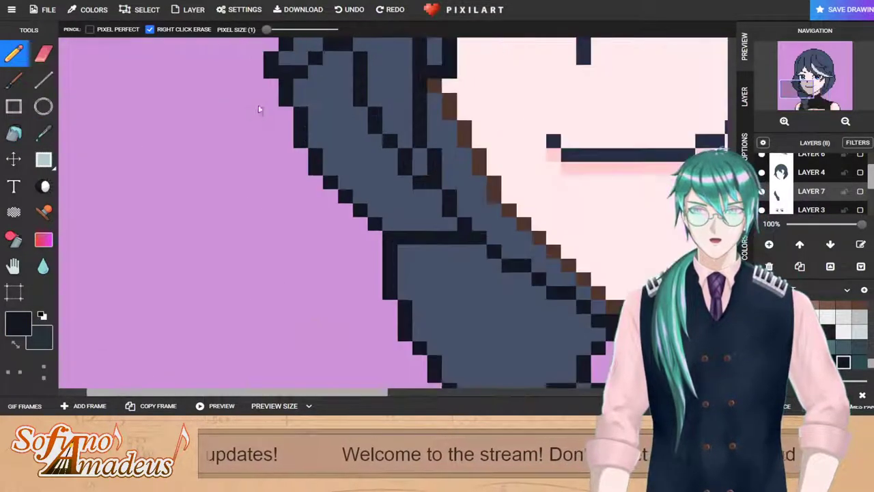
click(405, 229)
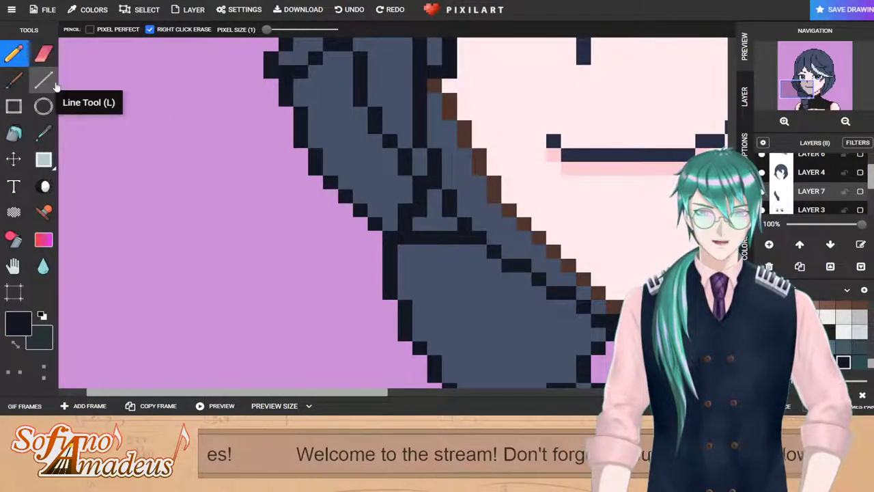
Step: Sample the slate blue hair fill and paint over the surplus dark pixels where the strand meets the second braid segment
click(43, 133)
click(476, 222)
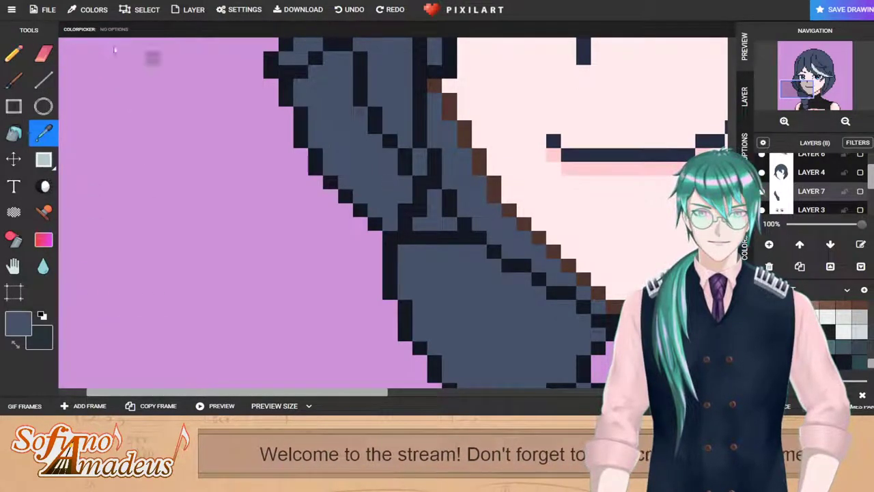
click(14, 53)
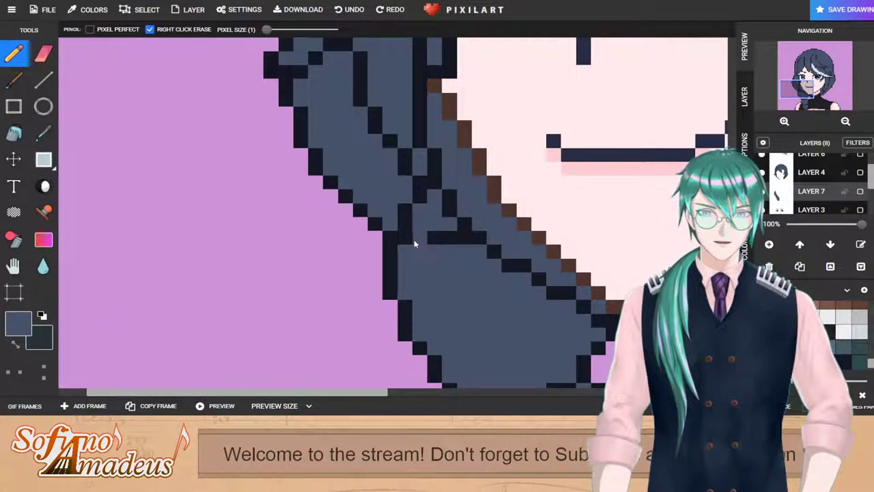
scroll(461, 236, down, 4)
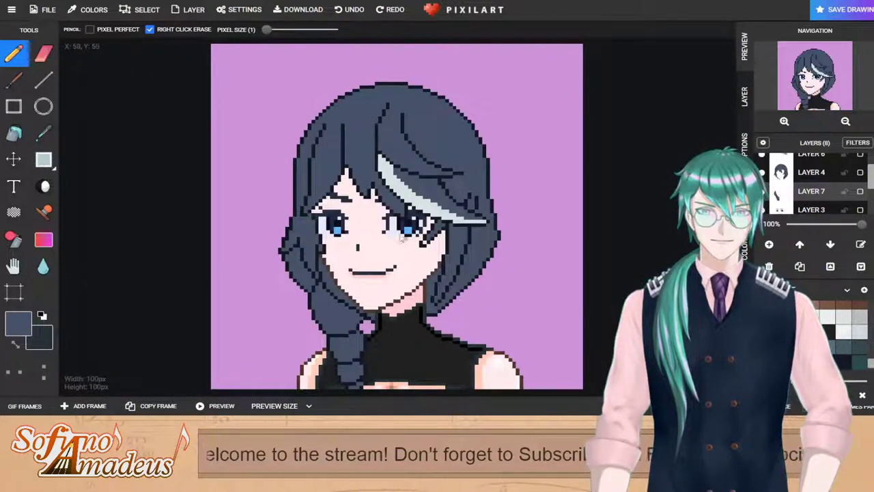
Step: Sample the dark outline colour and pencil an outer hair contour on Layer 7 from above the eye level down to the braid's first segment
scroll(362, 231, up, 2)
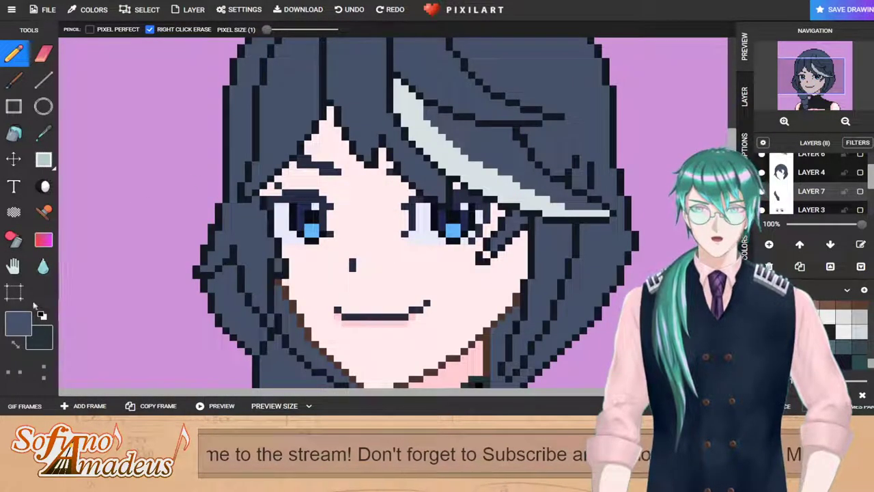
click(43, 133)
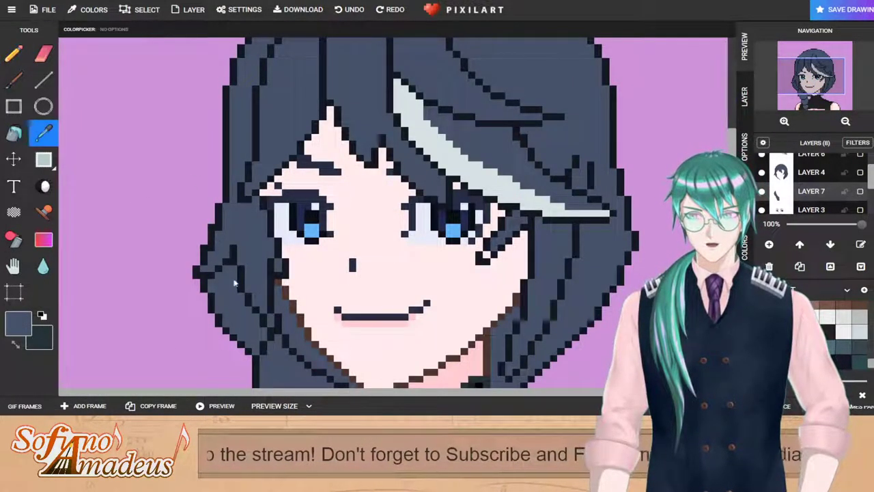
click(205, 294)
click(13, 53)
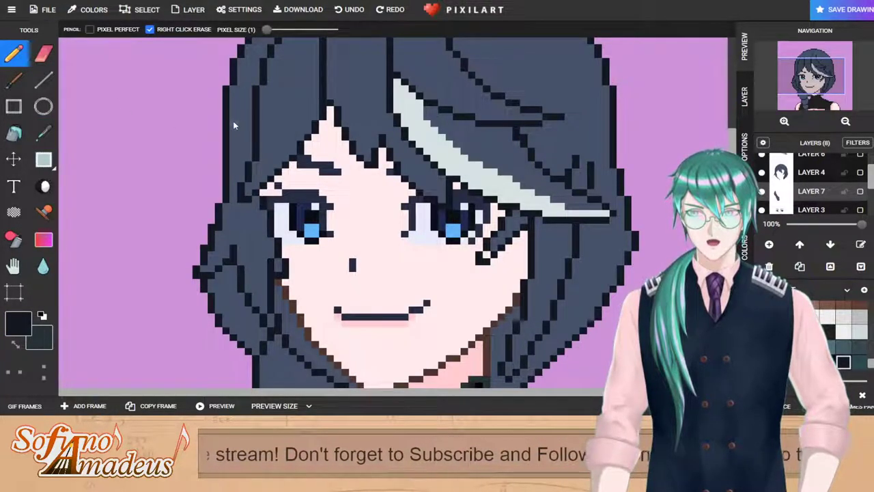
mouse_move(223, 120)
mouse_down()
mouse_move(193, 252)
mouse_move(209, 296)
mouse_up()
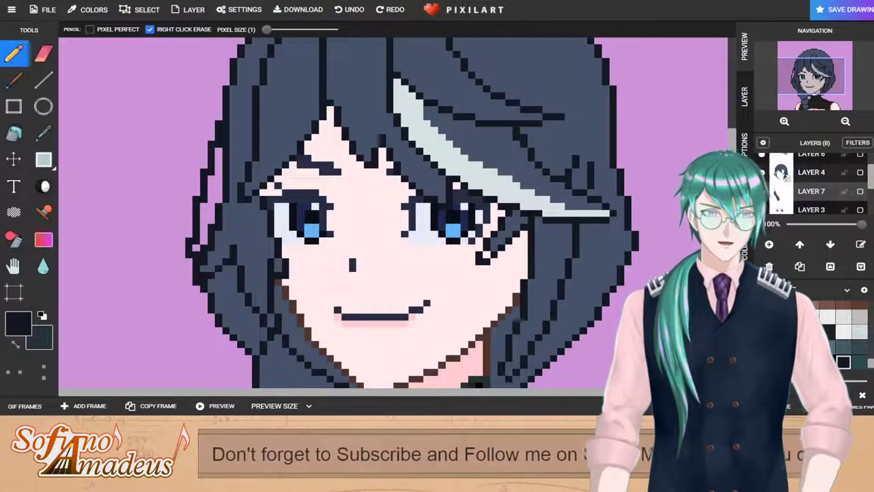
Step: Hide Layer 4 and erase the protruding outermost pixels at the lower end of the new hair contour on Layer 7
click(745, 146)
click(744, 47)
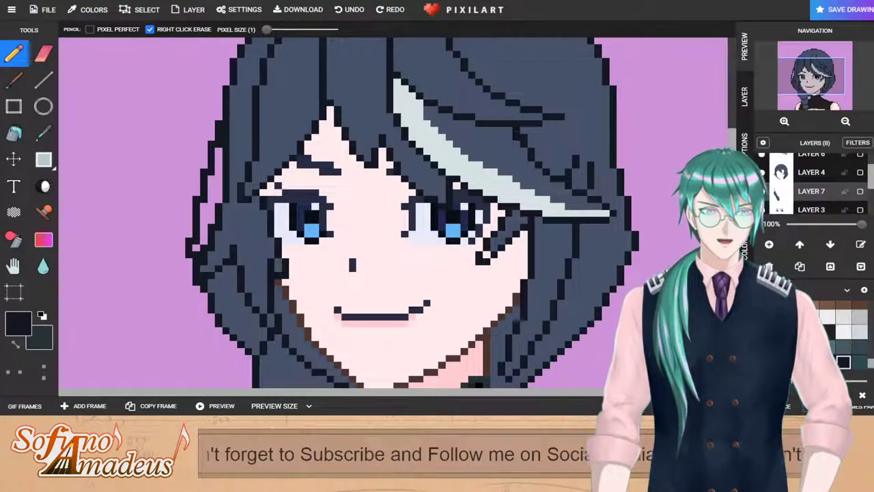
scroll(222, 277, up, 3)
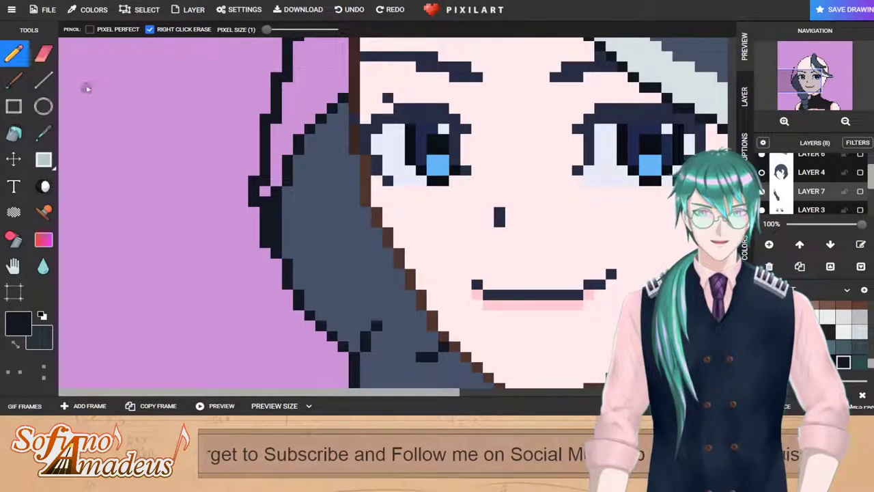
click(43, 53)
drag(250, 183, 252, 201)
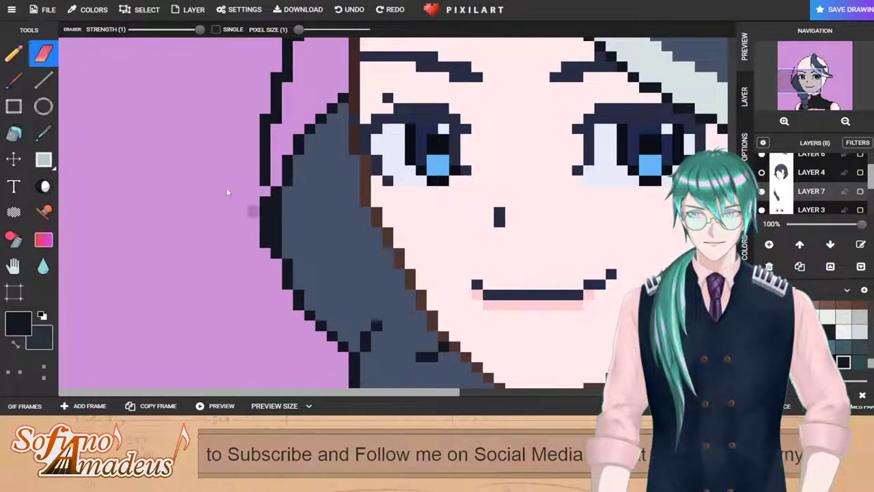
Step: Pencil a straighter dark edge one pixel further out along the lower end of the hair contour, down to the braid's first segment
click(14, 53)
click(254, 150)
drag(258, 161, 252, 225)
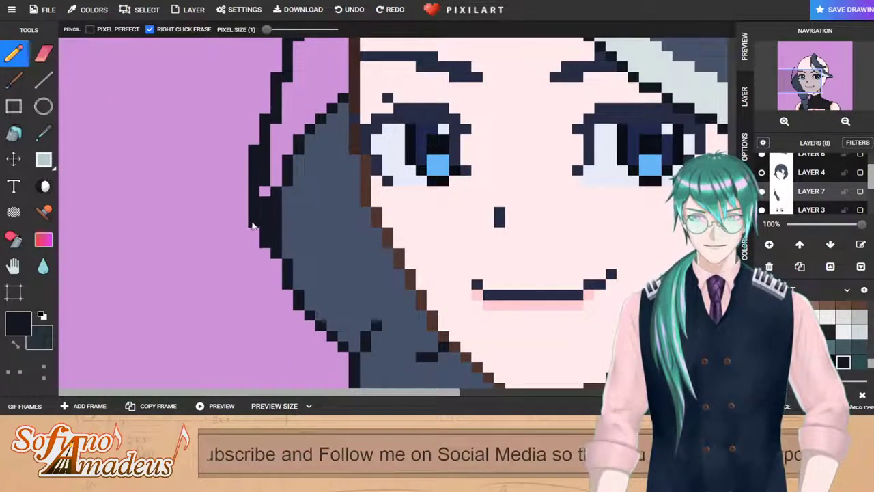
Step: Pencil a dark teal connecting strip from the top of the outer hair contour across to the face outline and down along it
click(43, 53)
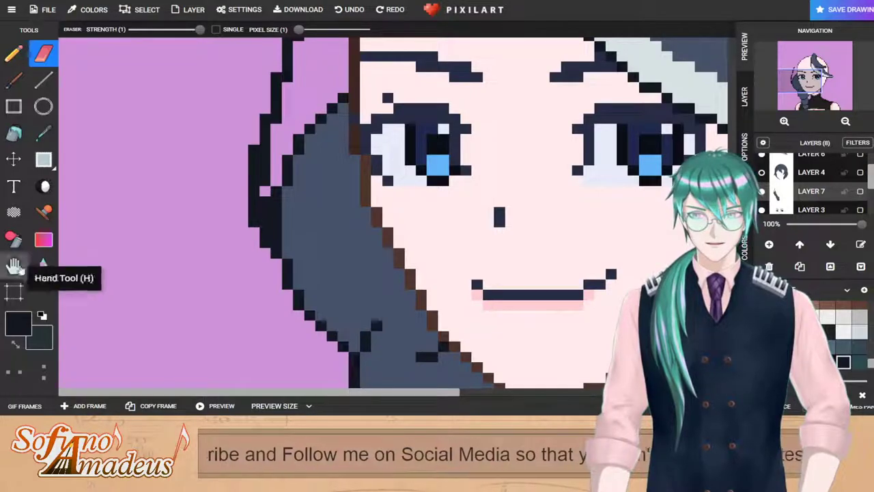
click(12, 346)
scroll(347, 152, down, 1)
scroll(258, 171, up, 1)
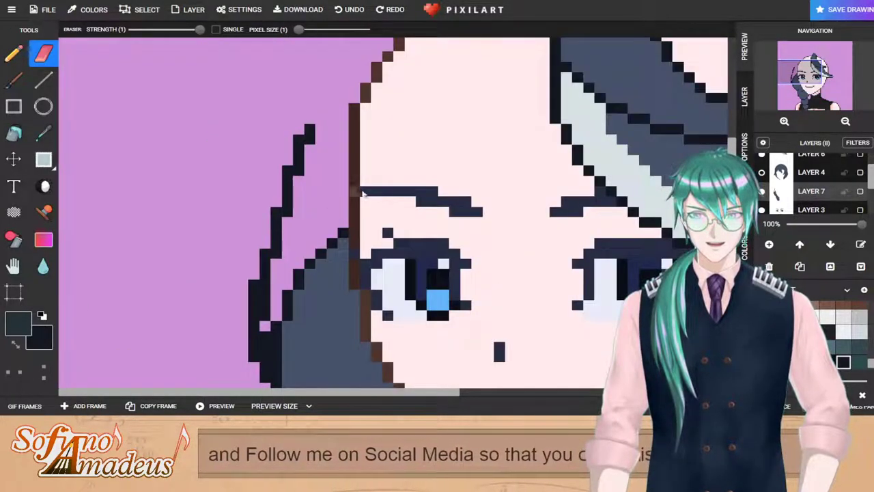
click(13, 53)
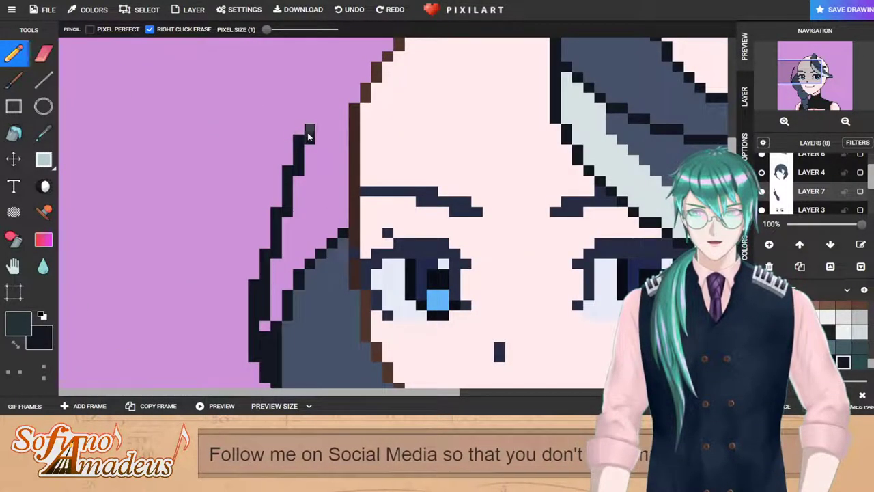
mouse_move(322, 131)
mouse_down()
mouse_move(344, 131)
mouse_move(325, 126)
mouse_move(343, 110)
mouse_move(345, 214)
mouse_up()
key(ctrl+z)
Step: Sample the slate blue hair fill and recolour the dark teal connecting strip with it using the bucket
click(43, 133)
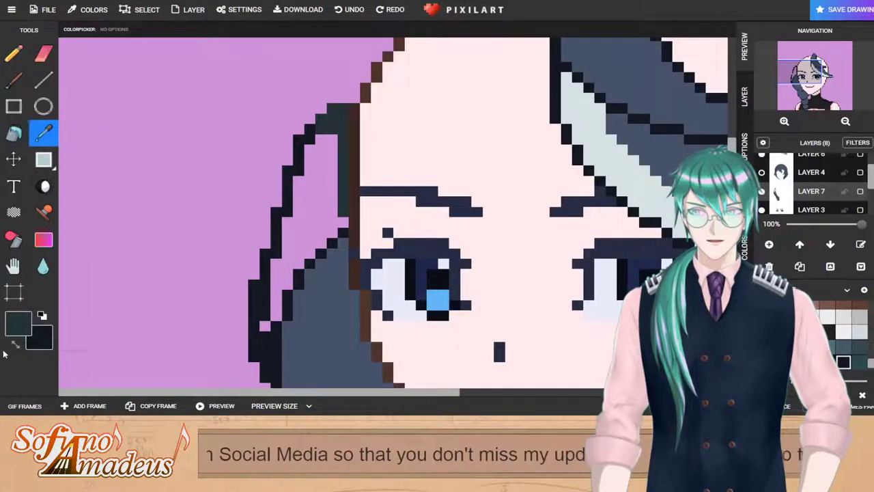
click(295, 330)
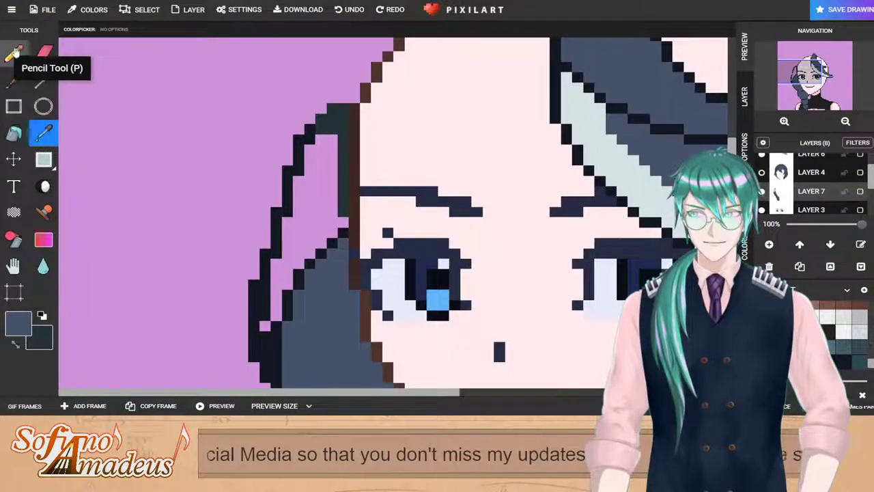
click(14, 53)
click(14, 133)
click(343, 164)
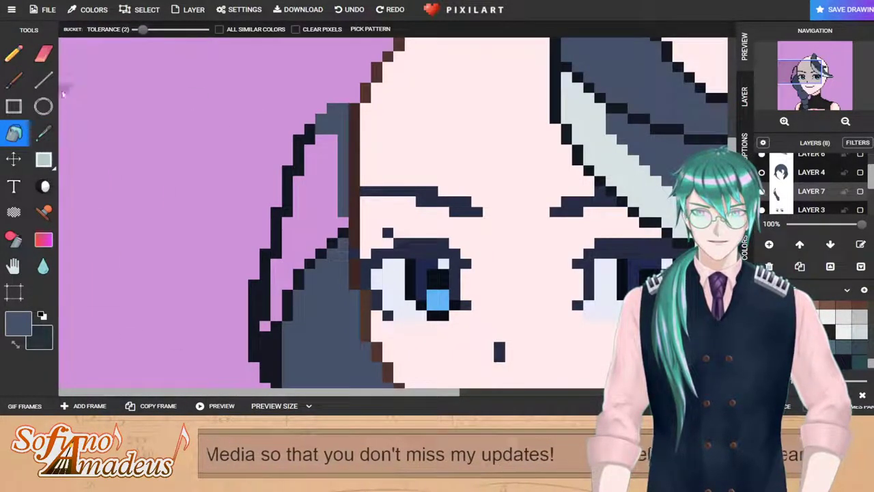
Step: Pencil slate blue over the inner dark pixels of the contour and the old strand outline, closing the corners around the unfilled gap
click(15, 56)
click(310, 139)
click(299, 171)
click(287, 212)
click(276, 254)
mouse_move(266, 284)
mouse_down()
mouse_move(265, 328)
mouse_move(278, 348)
mouse_move(263, 336)
mouse_move(262, 344)
mouse_move(277, 378)
mouse_move(297, 291)
mouse_move(316, 277)
mouse_move(299, 275)
mouse_move(341, 234)
mouse_up()
click(276, 367)
click(14, 133)
click(319, 203)
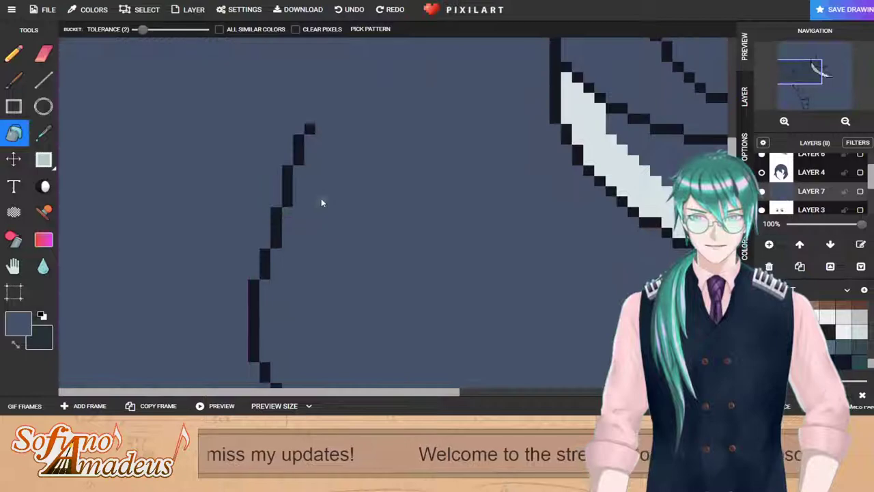
click(14, 54)
key(ctrl+z)
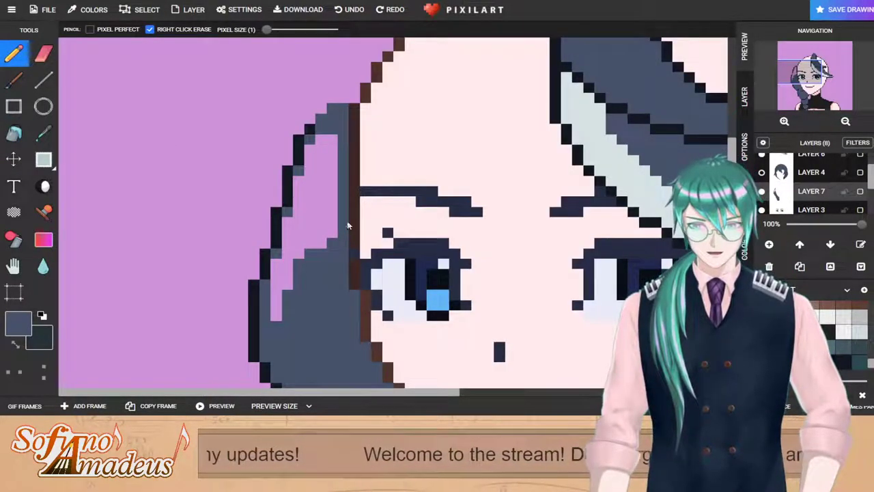
Step: Bucket-fill the enclosed gap between the outer hair contour and the face with slate blue
click(14, 133)
click(323, 213)
scroll(323, 213, down, 3)
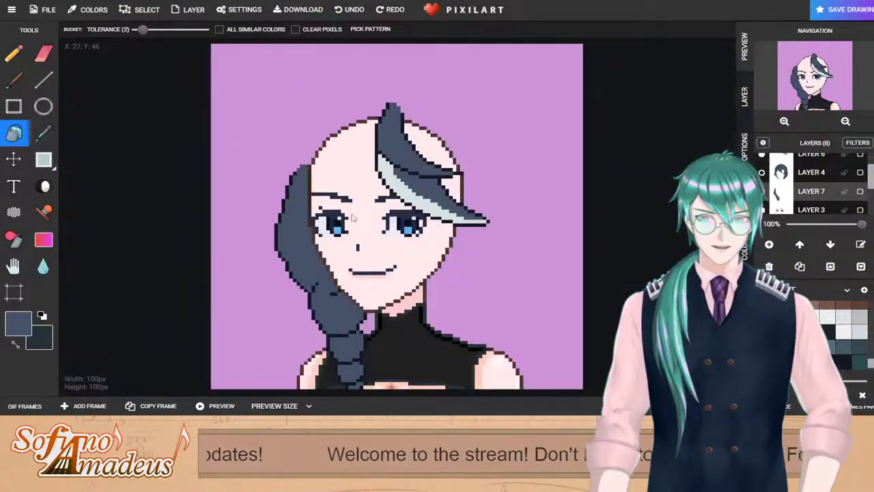
Step: Even out the stair-steps of the lower hair contour using the sampled dark outline colour and the slate blue fill
scroll(350, 267, up, 2)
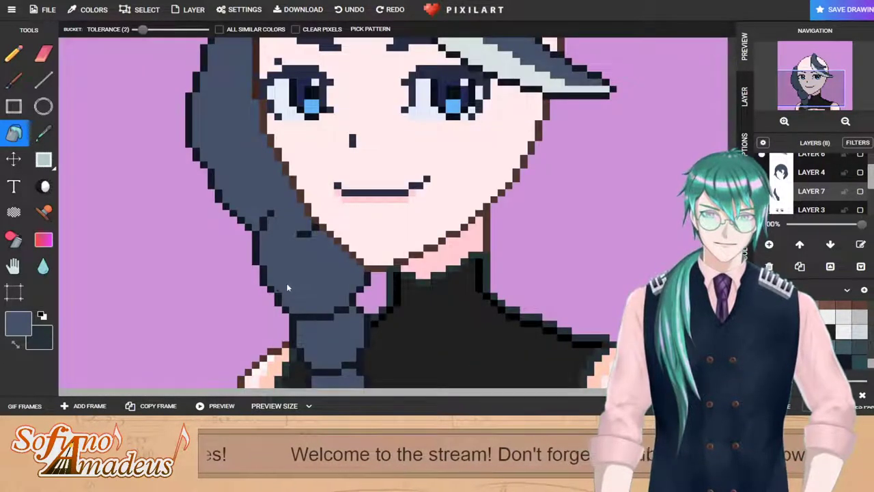
scroll(202, 203, up, 1)
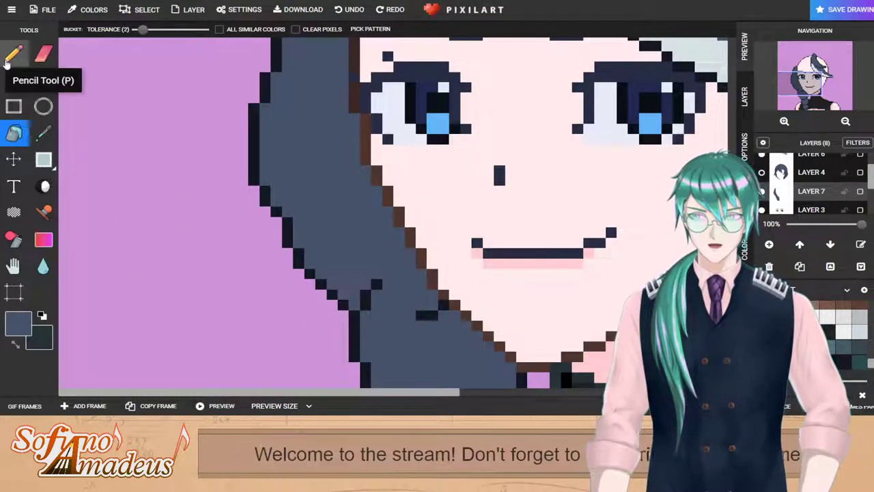
click(43, 131)
click(254, 176)
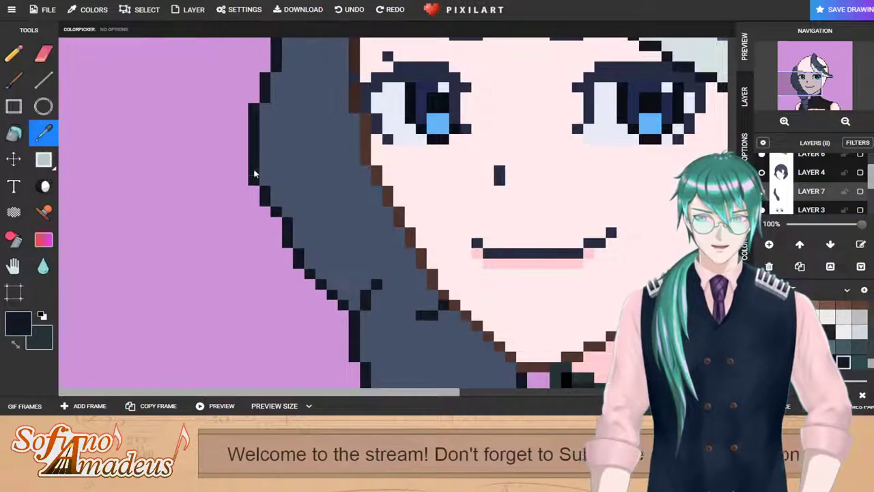
click(14, 54)
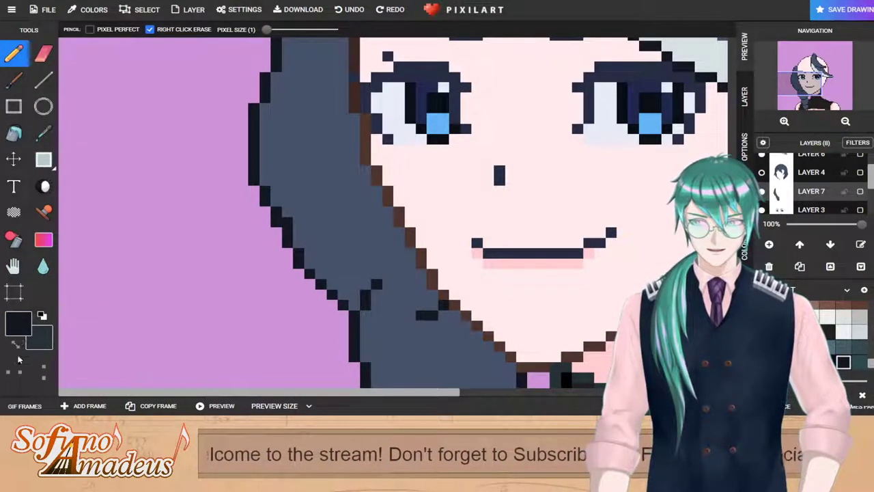
click(42, 137)
click(317, 161)
click(14, 53)
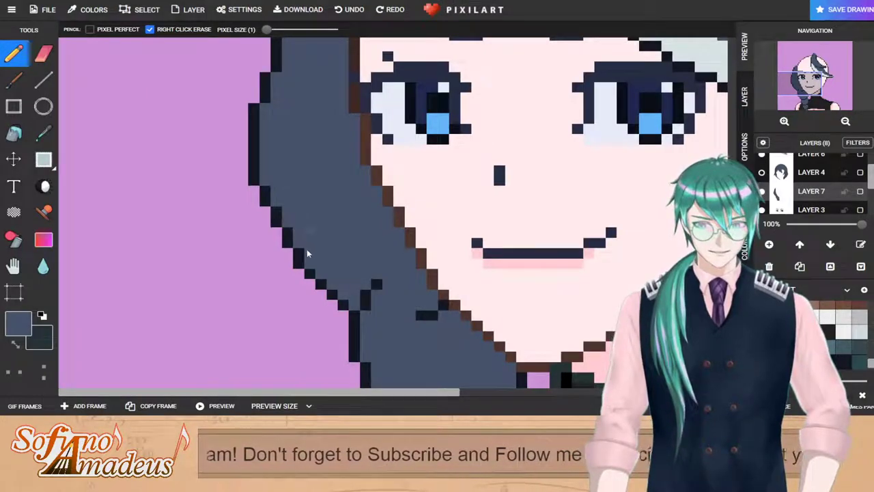
Step: Paint over the short dark dash beside the jawline at the top of the braid with slate blue
scroll(341, 193, down, 2)
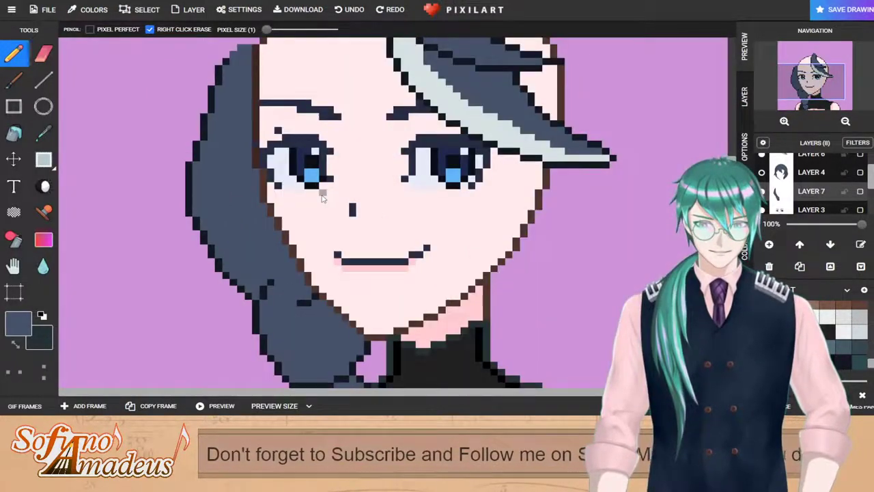
scroll(236, 232, down, 2)
scroll(323, 310, up, 2)
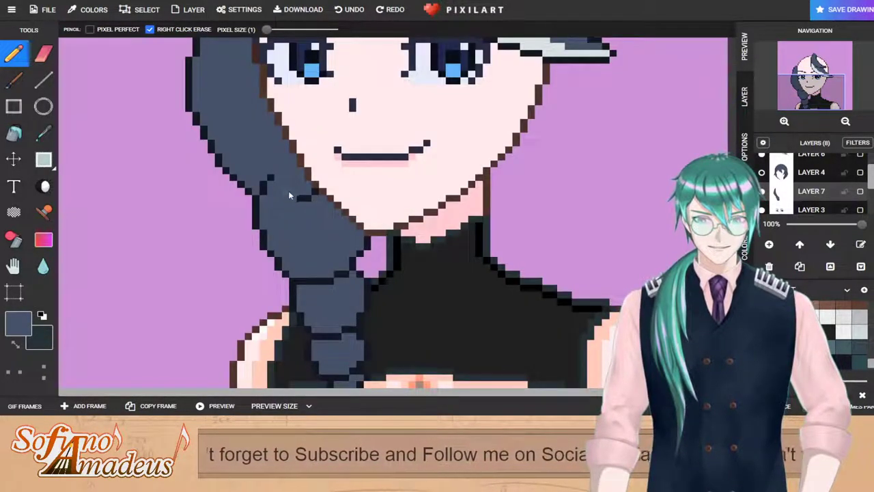
scroll(274, 194, up, 1)
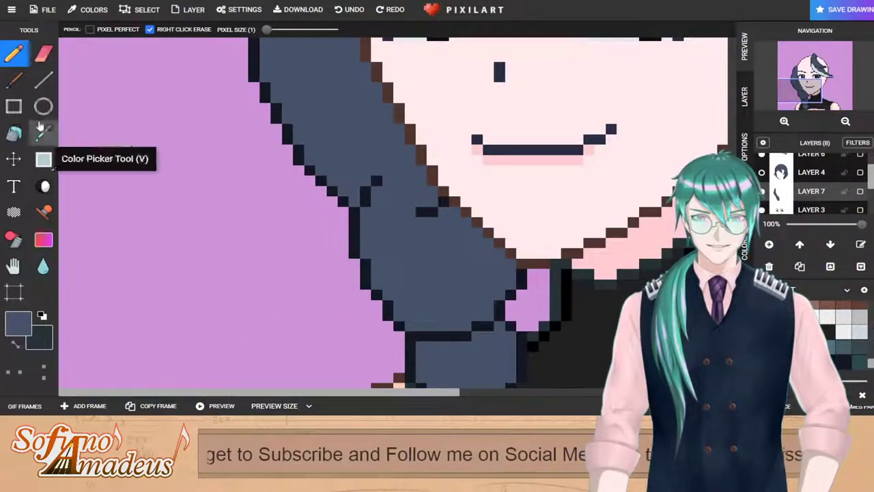
drag(420, 211, 428, 212)
click(444, 201)
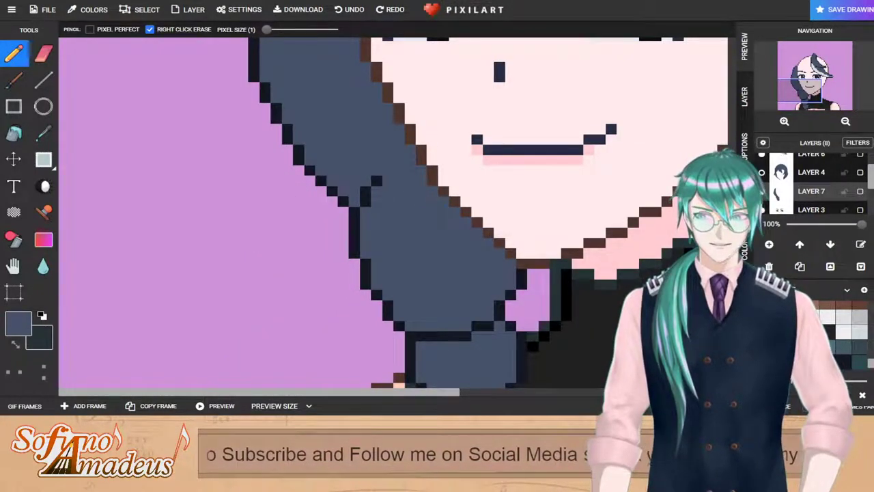
Step: Sample the dark outline colour and extend the braid's first dividing line diagonally up to the jawline
click(43, 133)
click(305, 167)
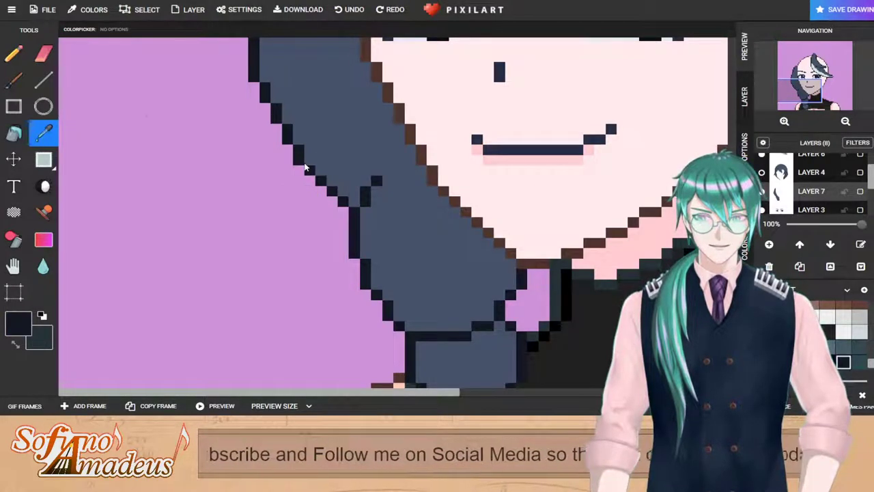
click(14, 54)
click(387, 170)
click(398, 161)
scroll(454, 191, down, 5)
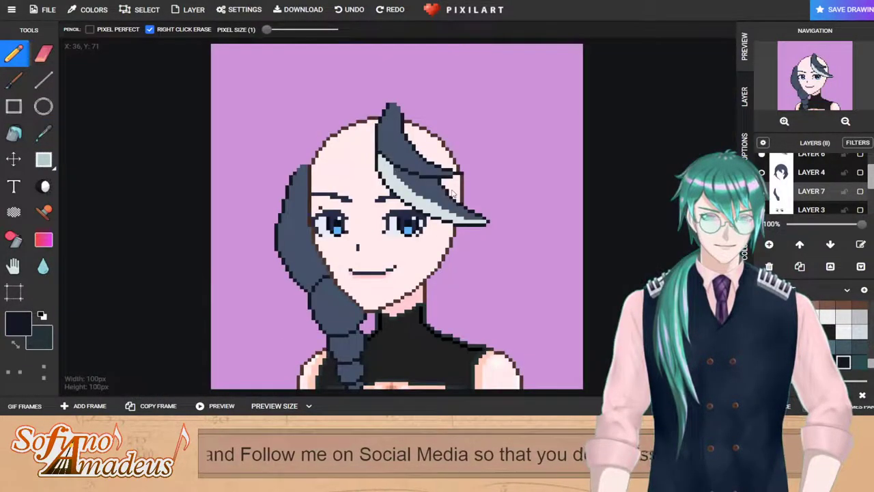
Step: Show Layer 4 again and make it the active layer for shading the hair beside the face
click(763, 172)
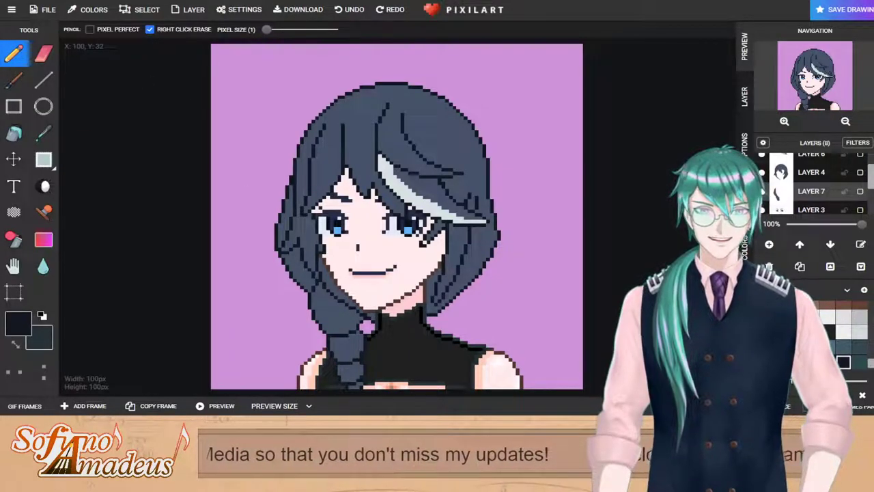
scroll(824, 170, up, 1)
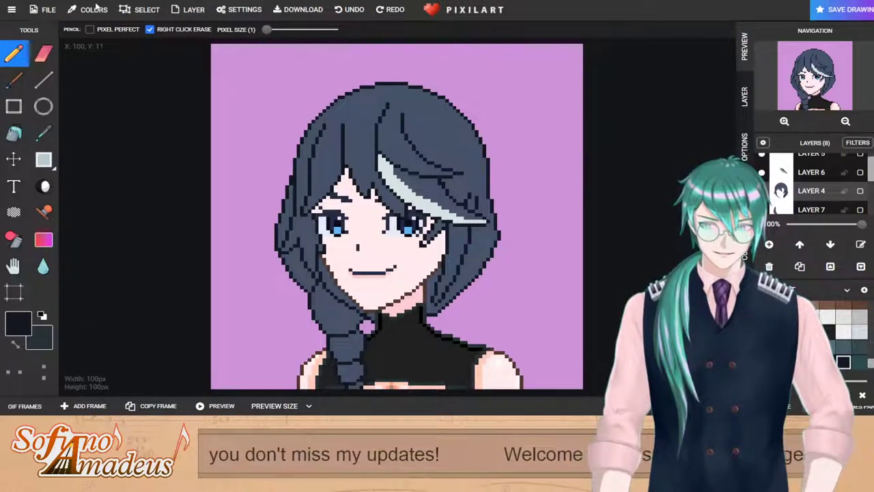
scroll(523, 294, up, 2)
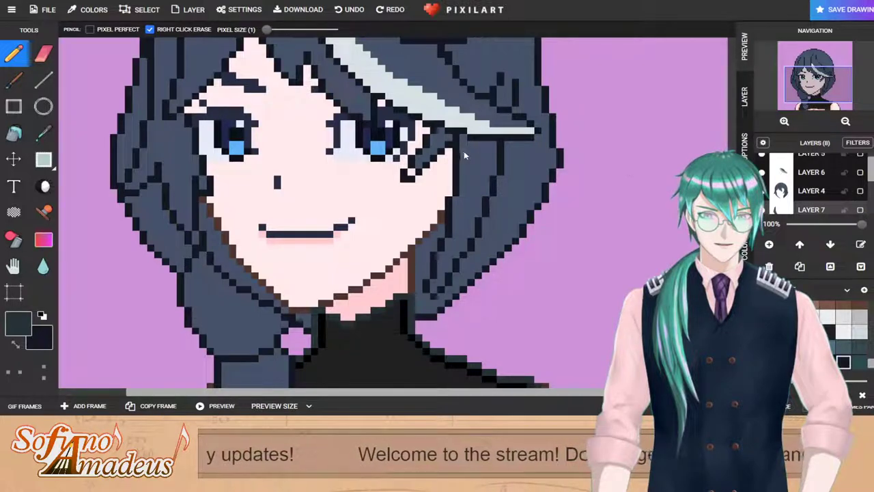
click(803, 194)
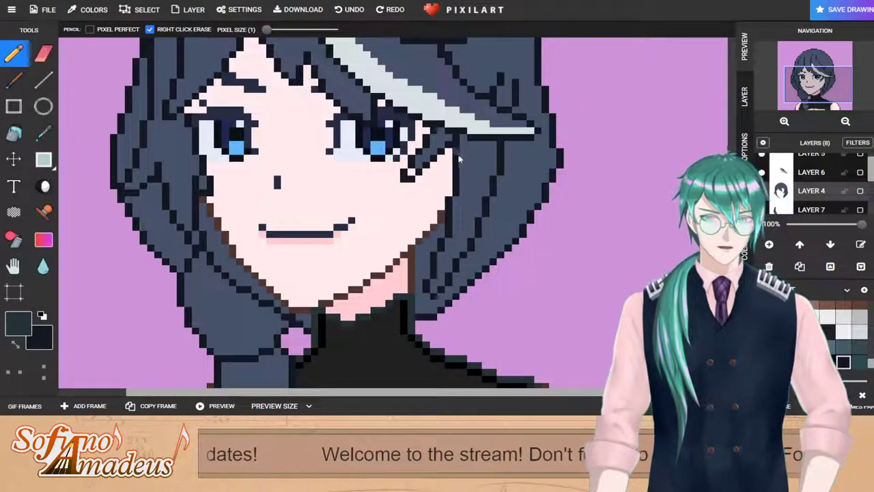
Step: Try dark teal and lighter grey-teal palette shades for a shadow beneath the white hair streak on Layer 4
drag(494, 143, 464, 142)
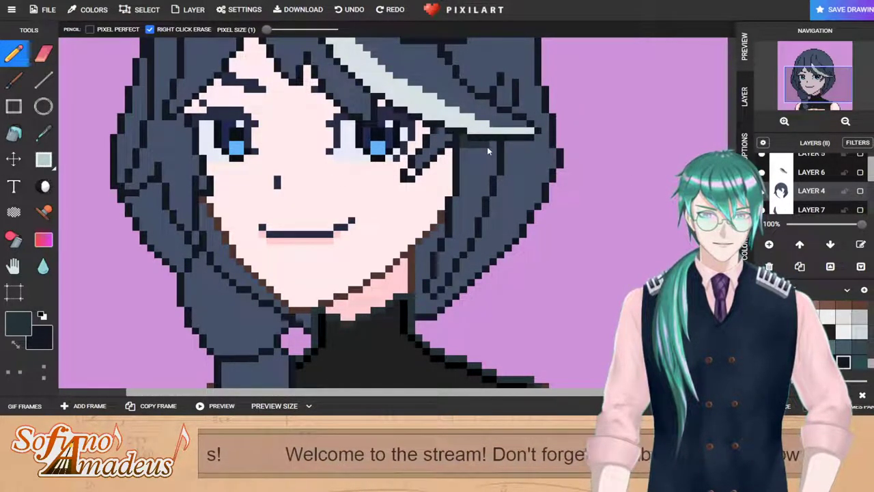
key(ctrl+z)
click(844, 347)
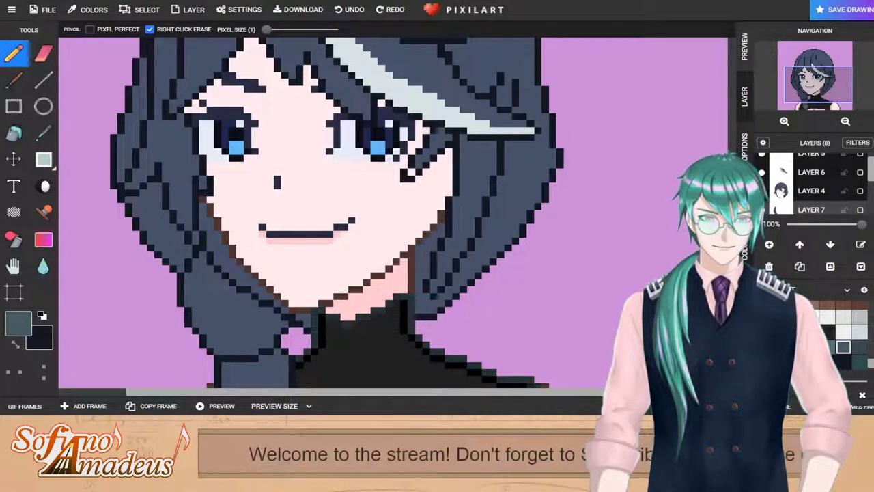
click(813, 192)
mouse_move(470, 147)
mouse_down()
mouse_move(494, 151)
mouse_move(468, 153)
mouse_move(487, 156)
mouse_up()
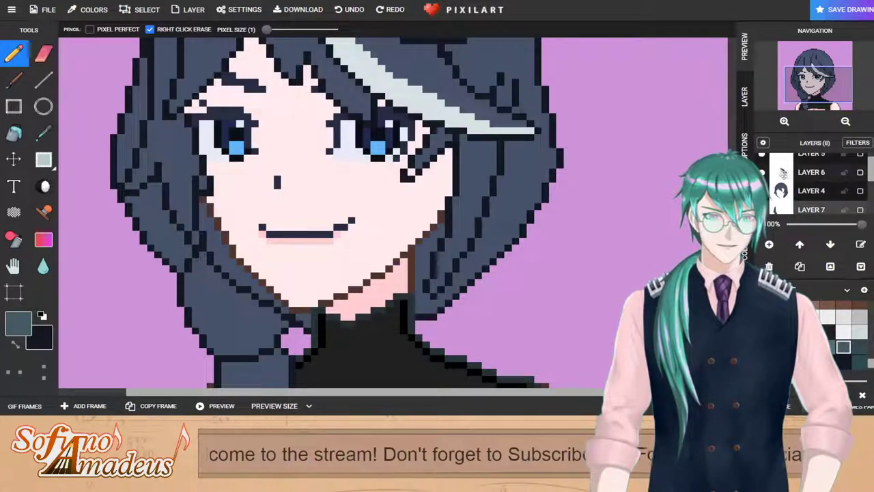
Step: Shade the inner side hair on Layer 4 beneath the white streak and down beside the cheek with the #37474f palette colour
click(860, 347)
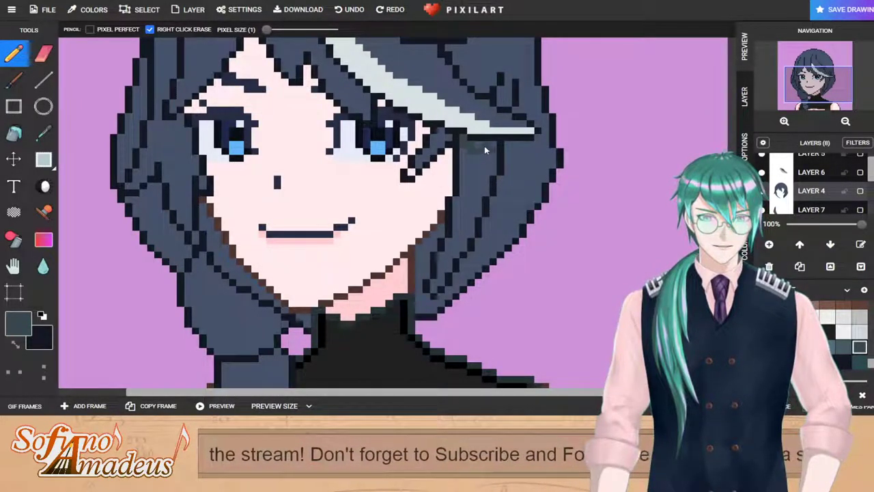
scroll(499, 193, down, 3)
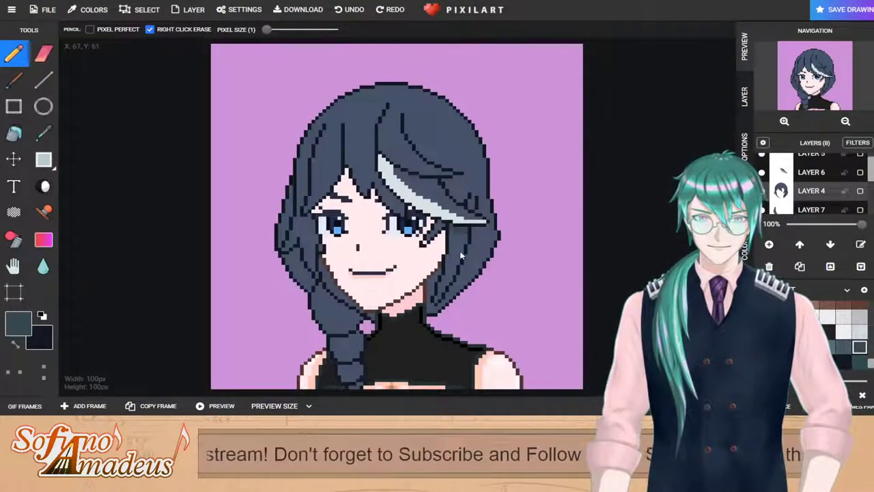
scroll(455, 246, up, 3)
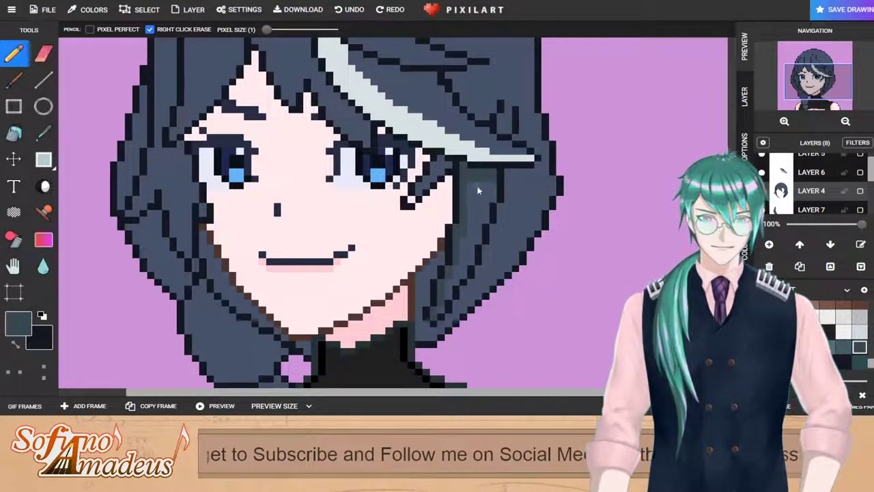
scroll(485, 191, down, 2)
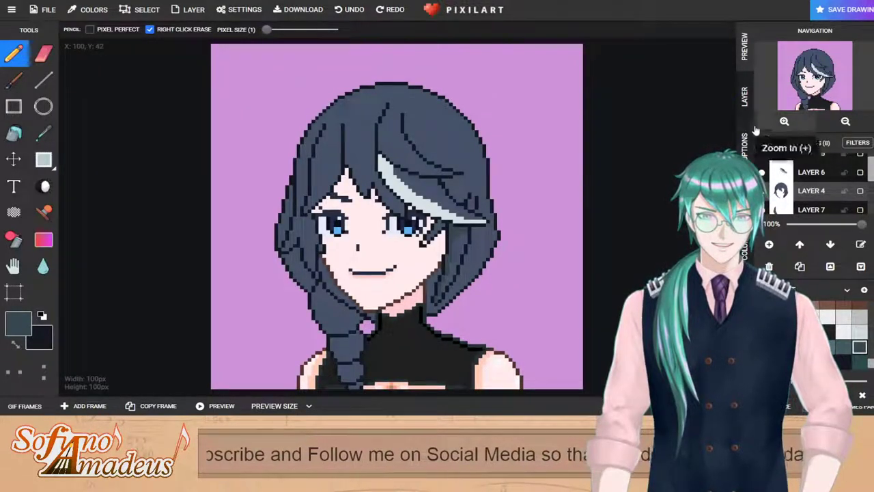
Step: Shift the shading colour to the darker blue #303d52 and fill the shaded inner side hair beside the cheek with it
click(746, 229)
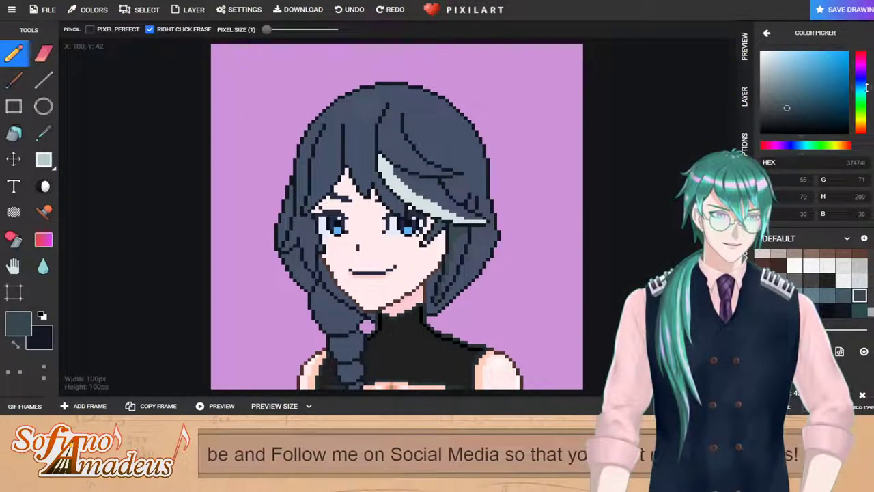
drag(869, 87, 869, 82)
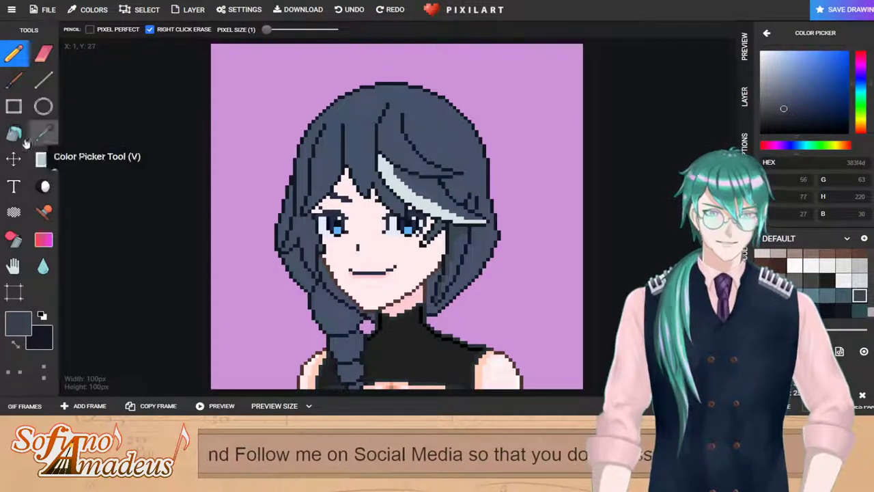
click(13, 134)
scroll(458, 228, up, 2)
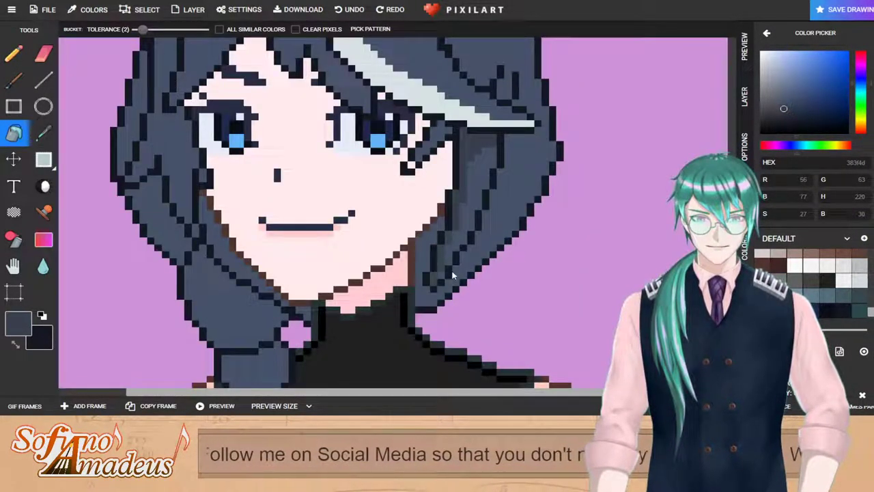
click(796, 107)
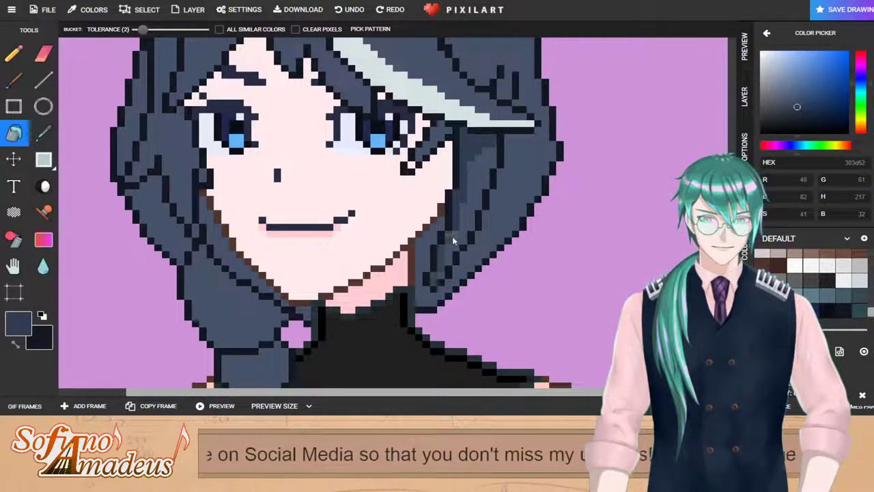
click(437, 286)
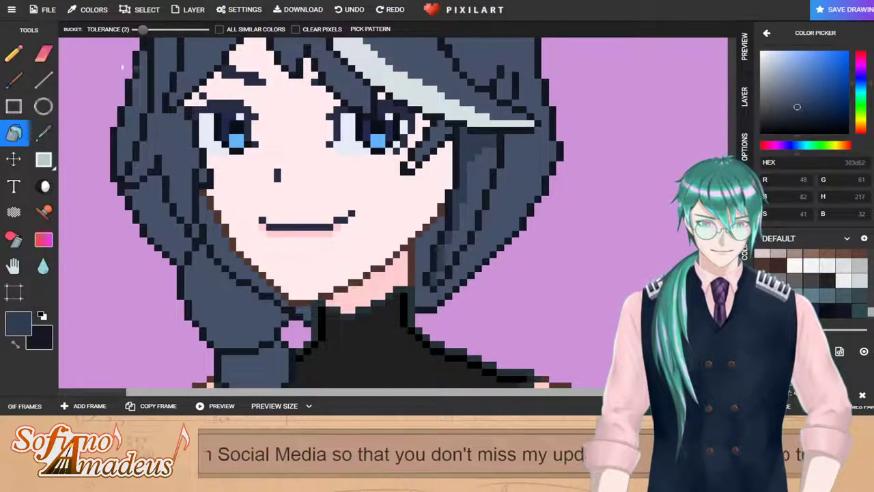
Step: Shade the loose strand beside the eye and the outer side hair beneath the white streak, filling the marked area with #303d52
click(22, 58)
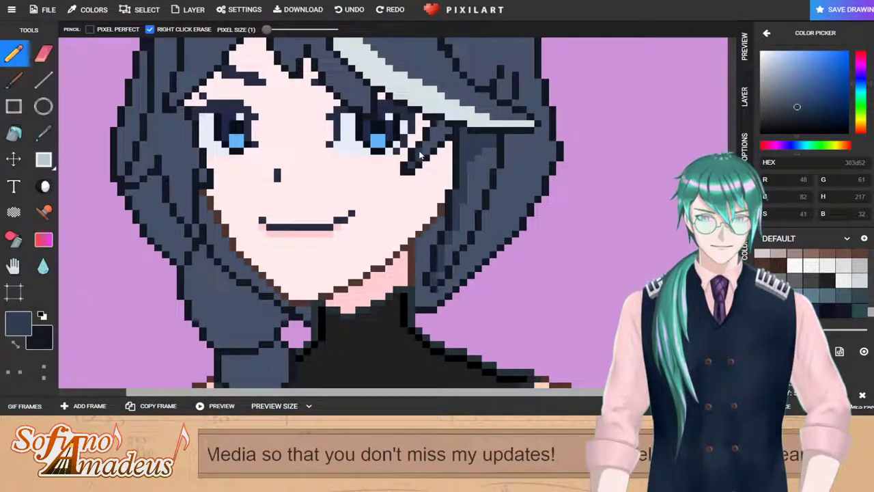
mouse_move(420, 153)
mouse_down()
mouse_move(440, 127)
mouse_move(446, 136)
mouse_up()
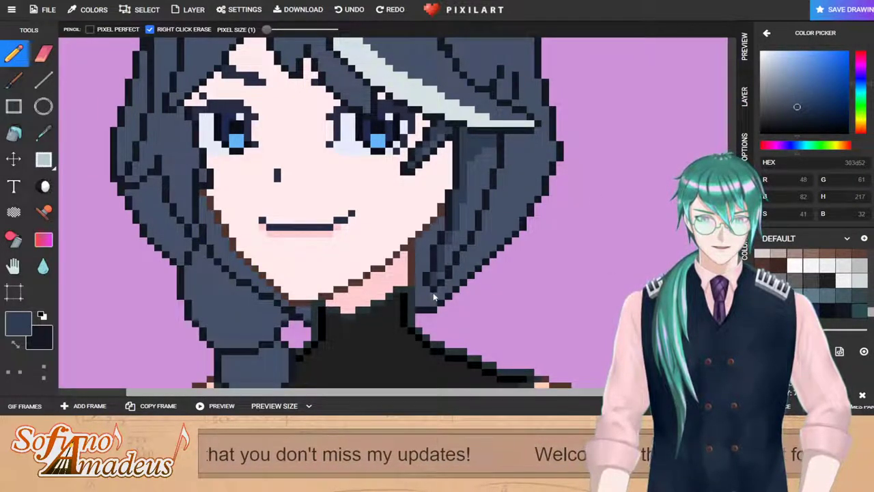
drag(513, 175, 486, 257)
click(13, 134)
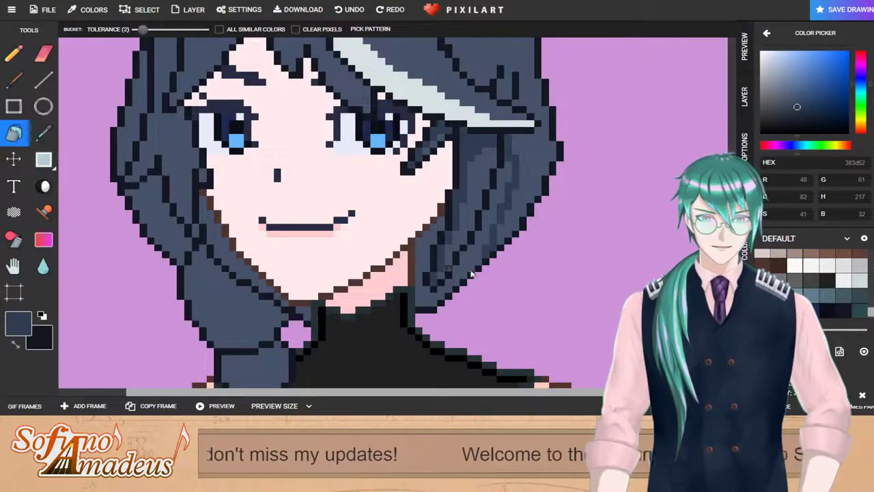
click(459, 268)
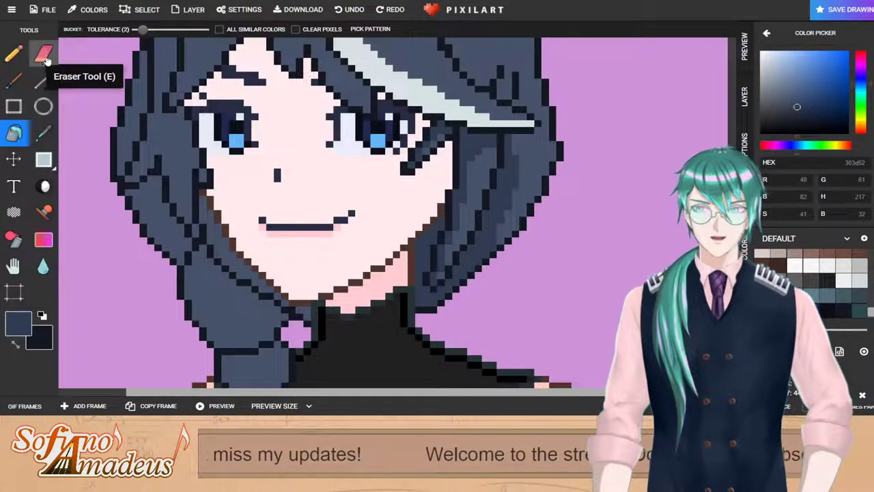
Step: Pencil #303d52 shading into the hair above the white streak's tip, around the small flicked strands
click(14, 53)
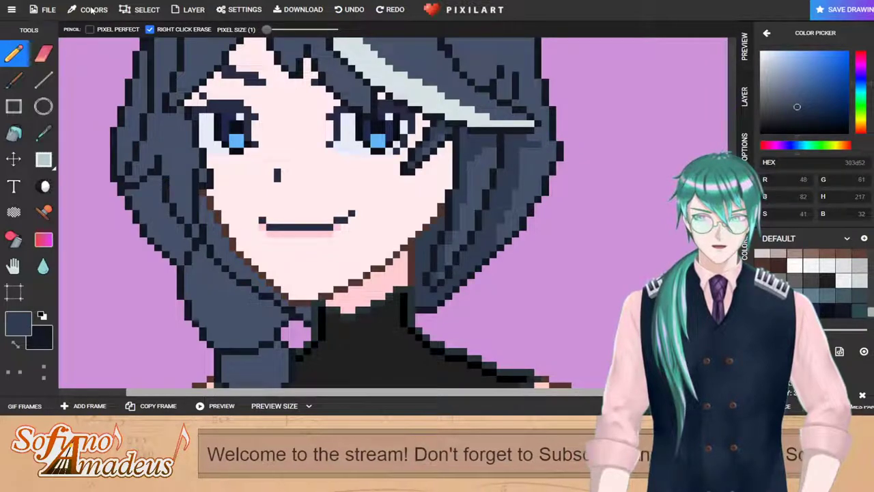
scroll(416, 194, up, 5)
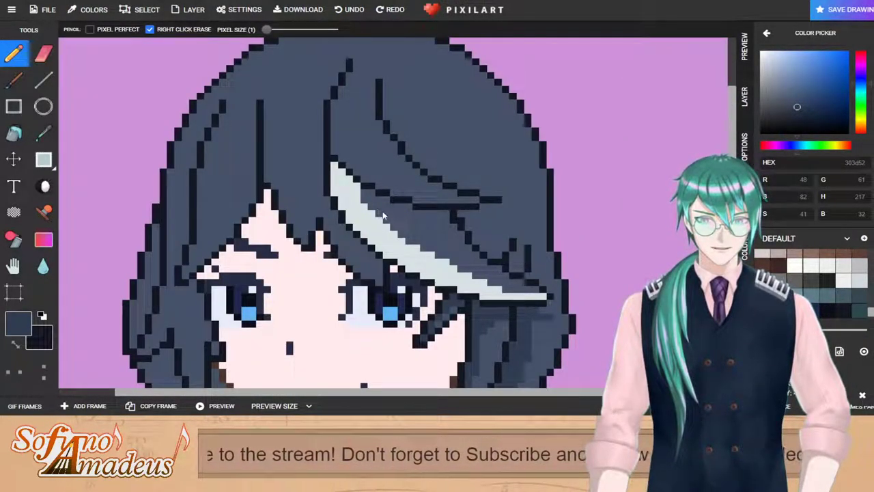
click(746, 54)
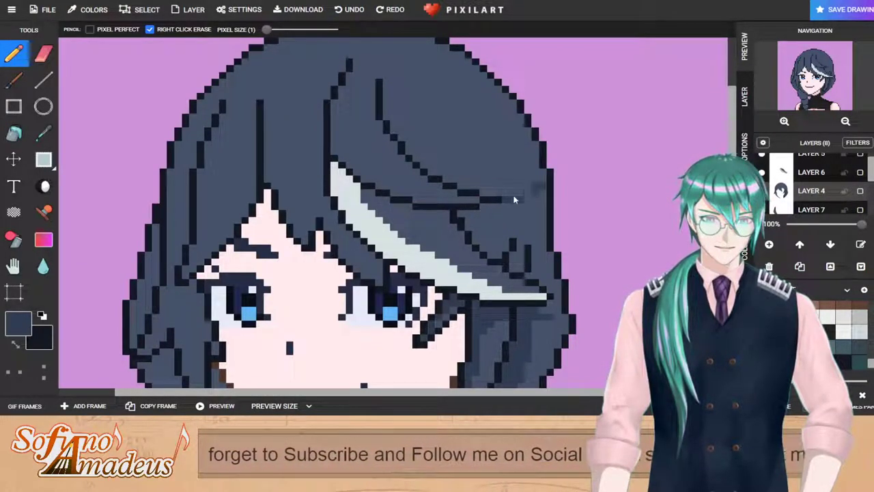
click(14, 134)
scroll(431, 228, down, 4)
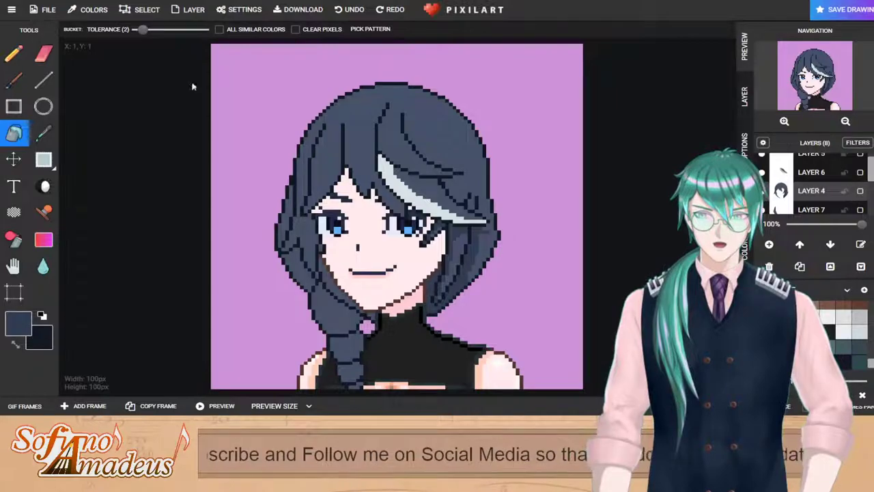
click(13, 53)
scroll(496, 205, up, 4)
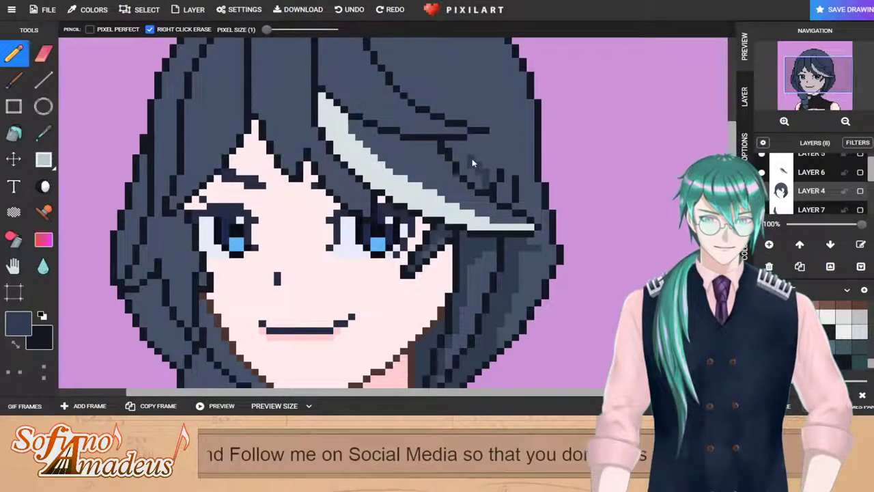
click(506, 203)
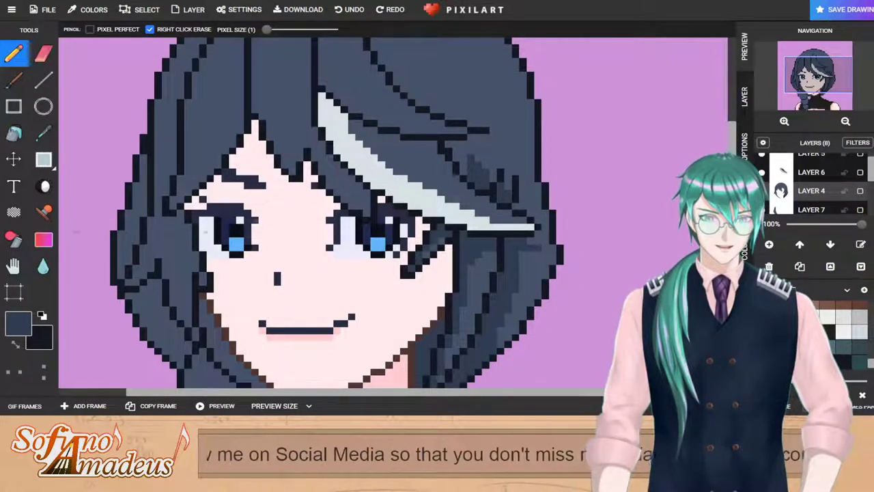
Step: Shade the bangs on the braid side with a tapering #303d52 patch above the eyebrow
scroll(209, 173, down, 3)
scroll(306, 166, up, 3)
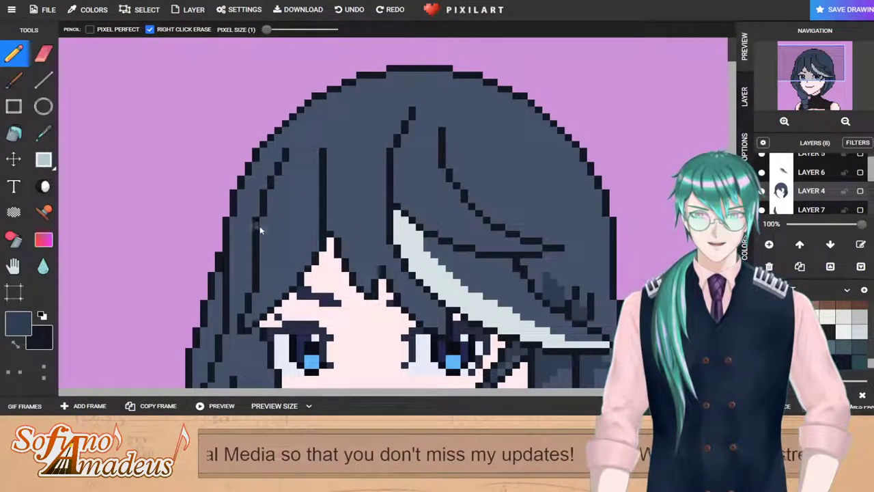
drag(286, 263, 275, 300)
drag(272, 235, 259, 296)
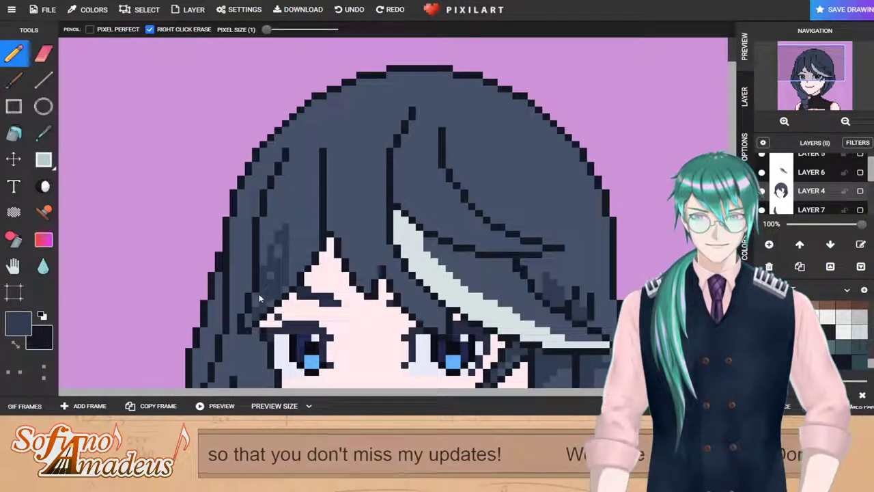
key(ctrl+z)
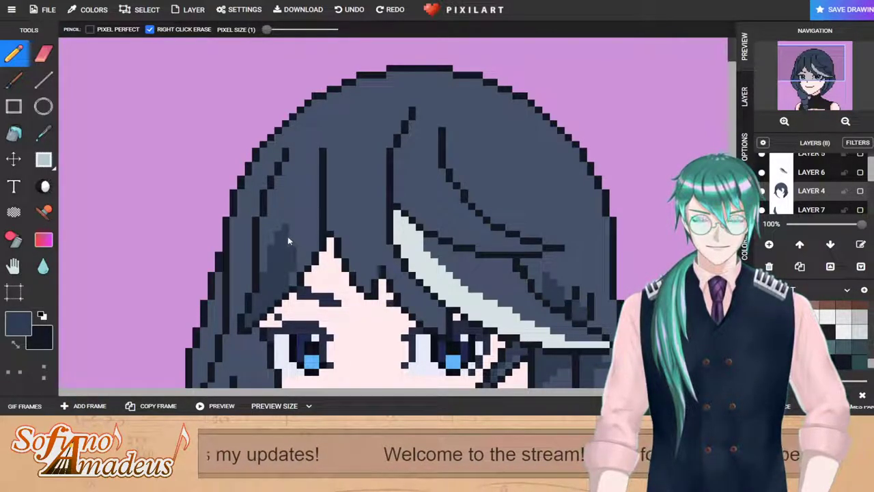
drag(285, 226, 289, 213)
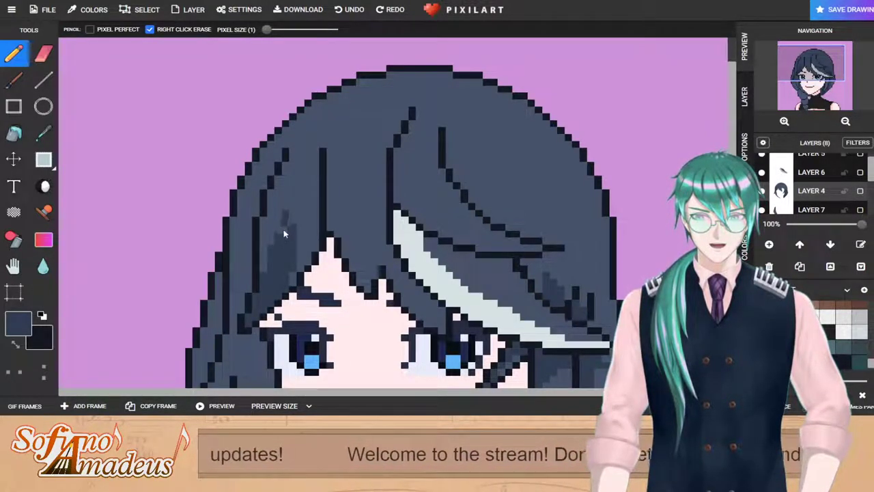
Step: Shade beside the two vertical strand lines of the central bangs and down the lock beneath the white streak
drag(328, 158, 332, 227)
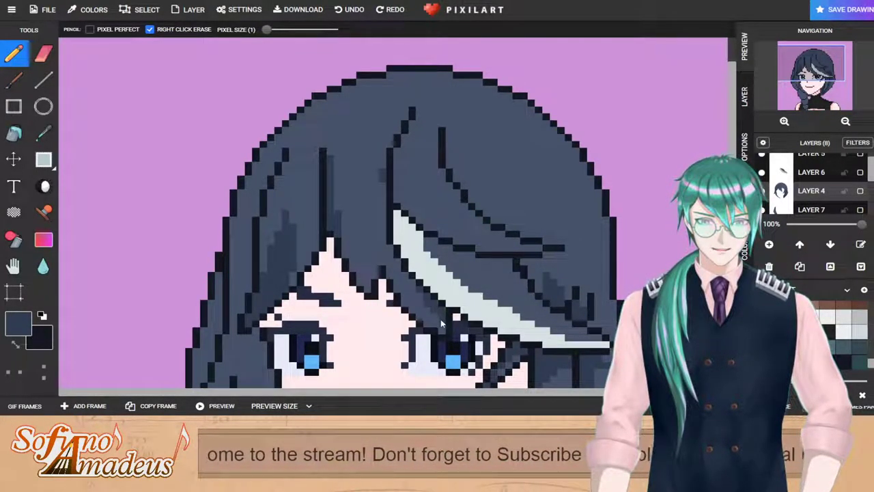
drag(382, 187, 383, 240)
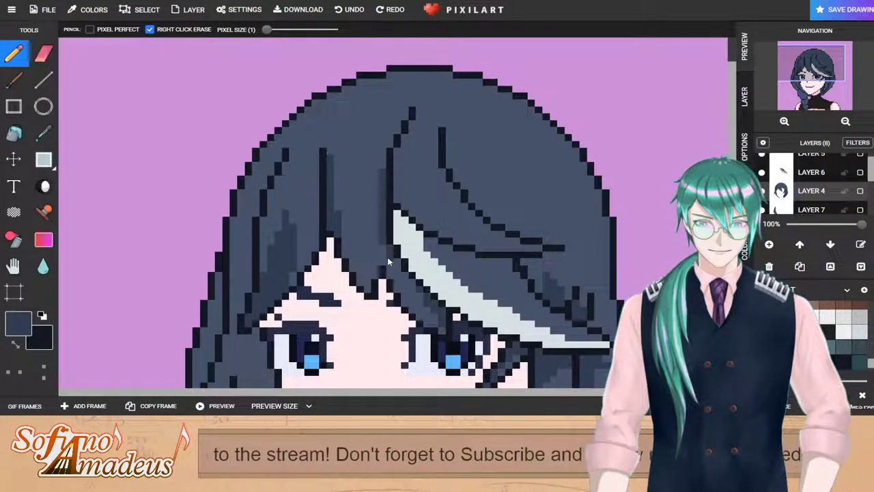
click(14, 133)
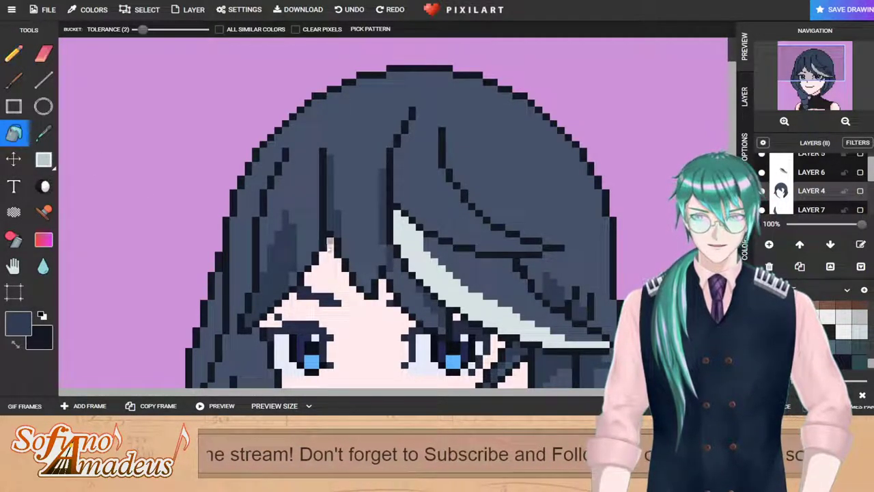
click(14, 53)
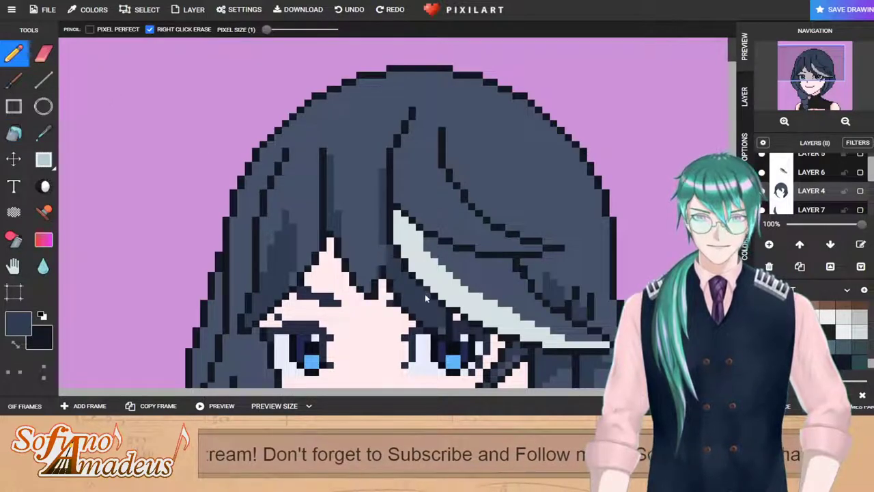
Step: Hide Layers 5 and 6, outline the shadow cast by the swept bangs on Layer 4, and fill it with #303d52
scroll(838, 202, up, 1)
click(762, 181)
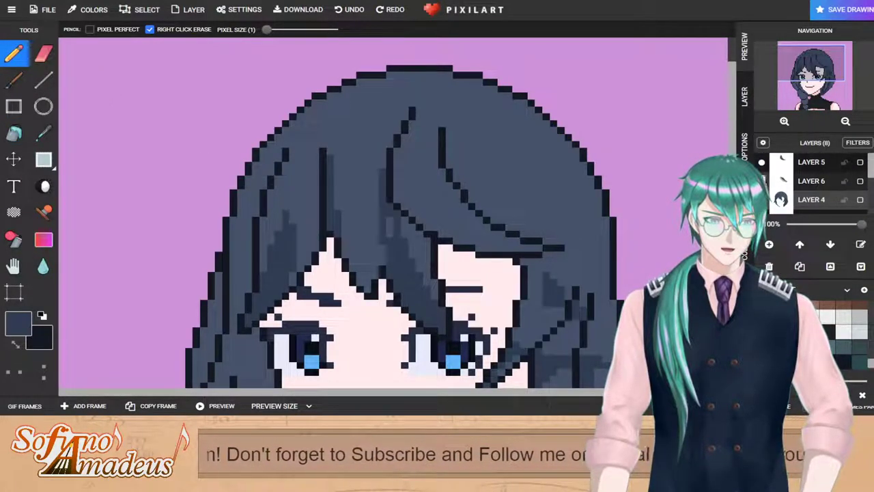
click(761, 162)
drag(384, 169, 513, 225)
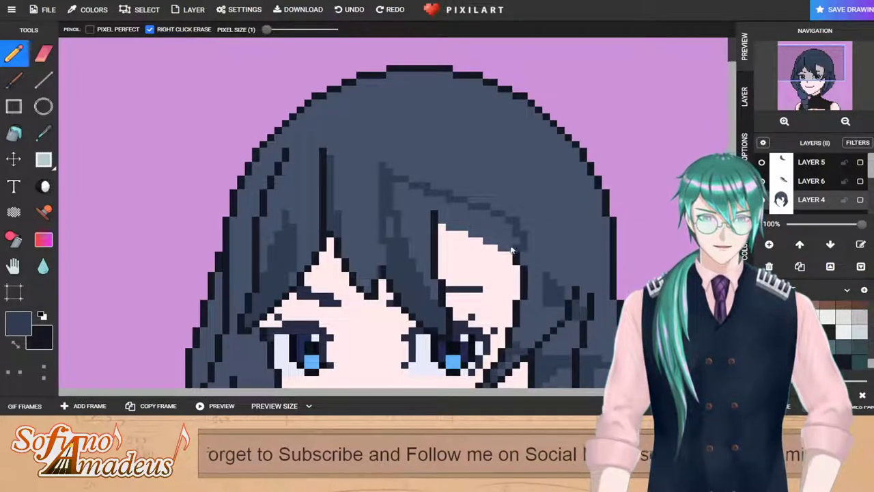
click(14, 132)
click(399, 233)
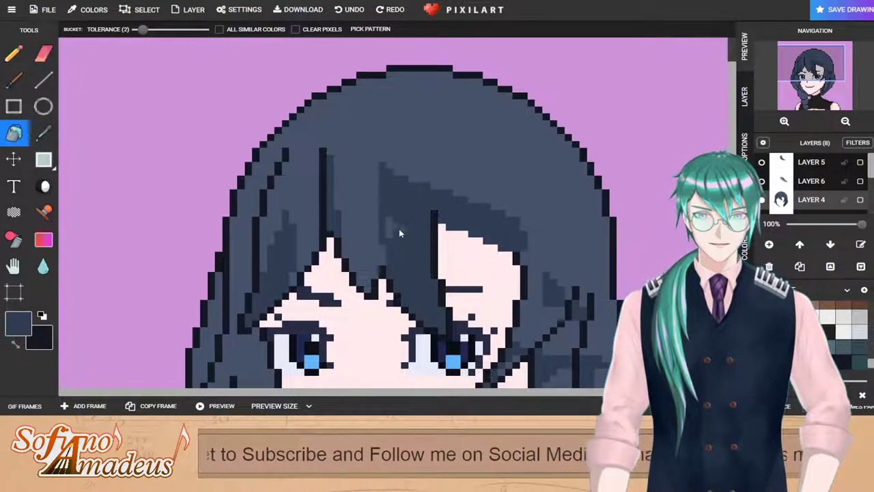
Step: Touch up the bangs' shadow on Layer 4 with the pencil and show Layers 5 and 6 again
click(13, 54)
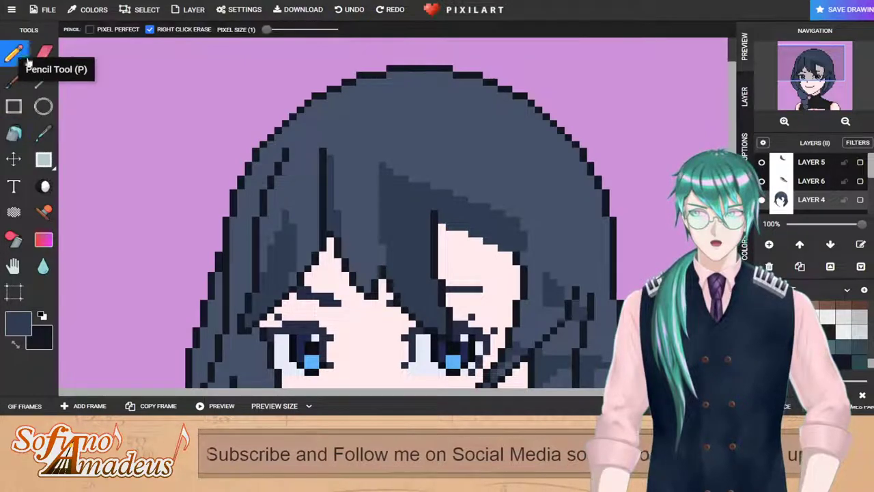
click(762, 181)
click(762, 182)
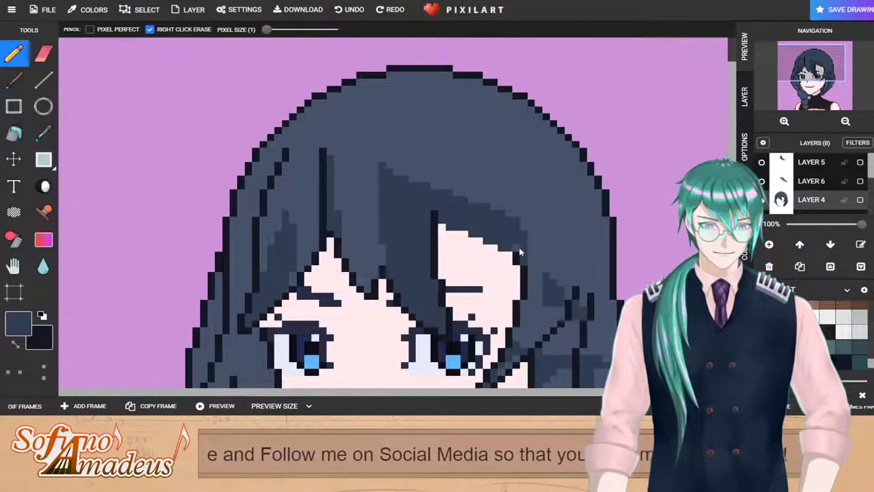
click(762, 181)
click(762, 164)
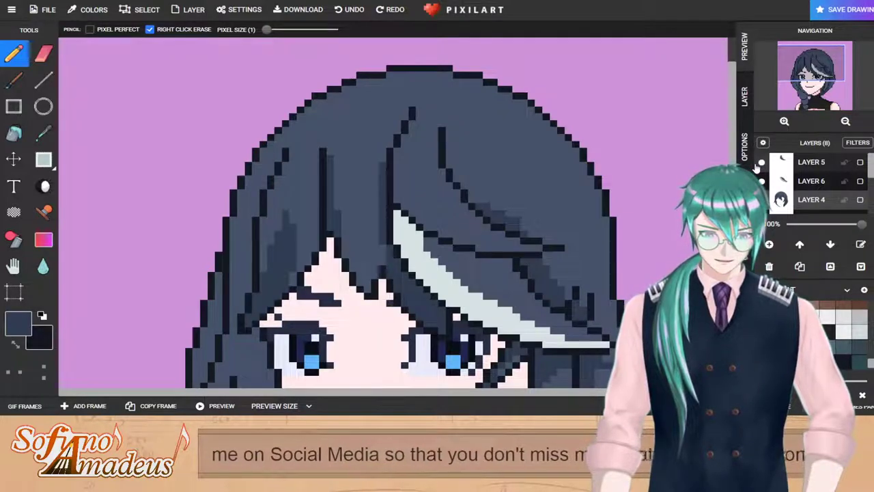
Step: Add #303d52 shading pixels along the crown just beneath the head's top outline
scroll(179, 270, down, 3)
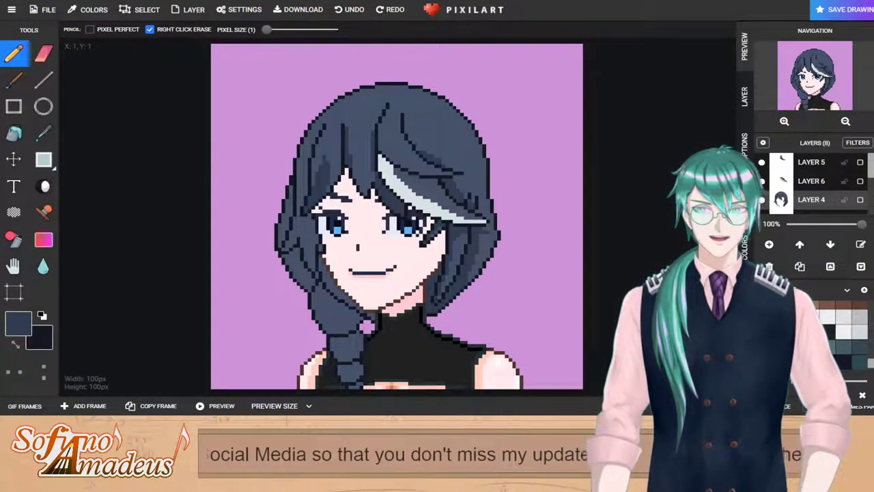
scroll(372, 82, up, 2)
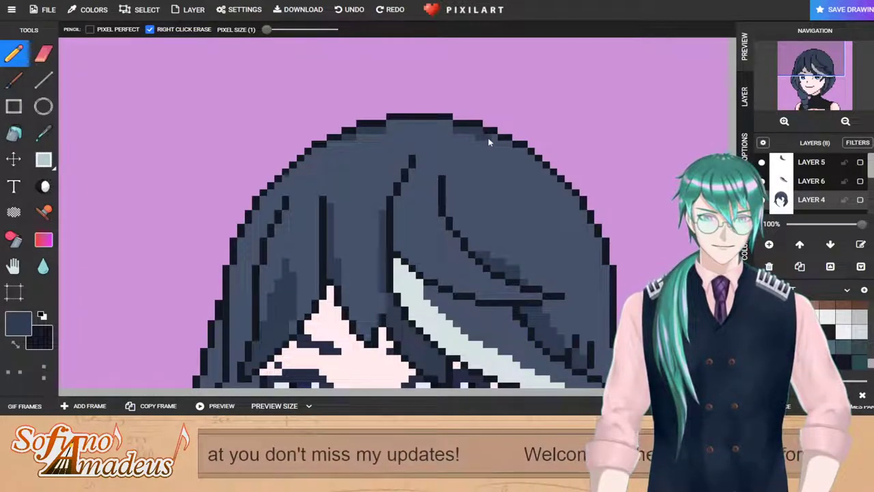
scroll(420, 192, down, 2)
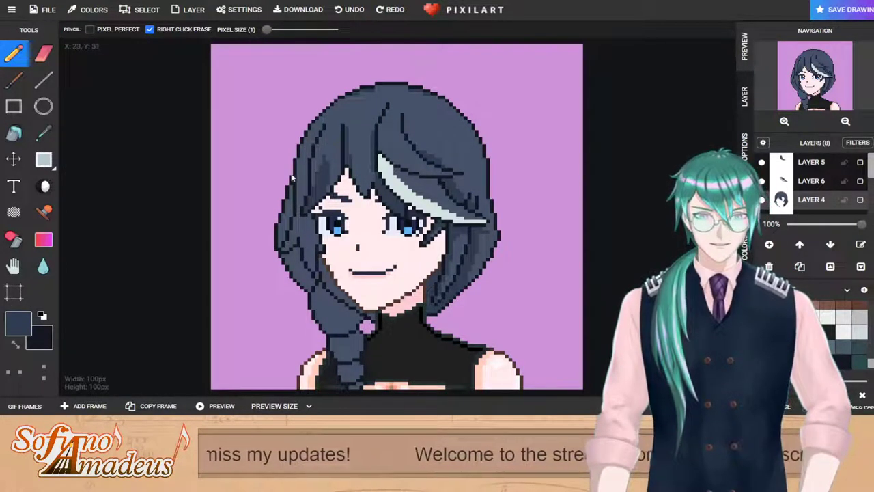
Step: Shade the side hair around the start of the braid beside the cheek and check it on the whole portrait
scroll(299, 224, up, 2)
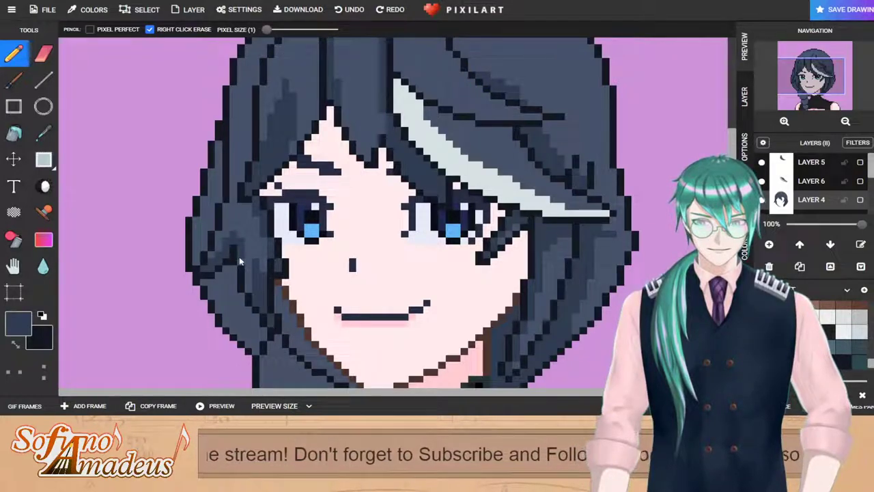
scroll(246, 263, down, 2)
scroll(303, 253, up, 2)
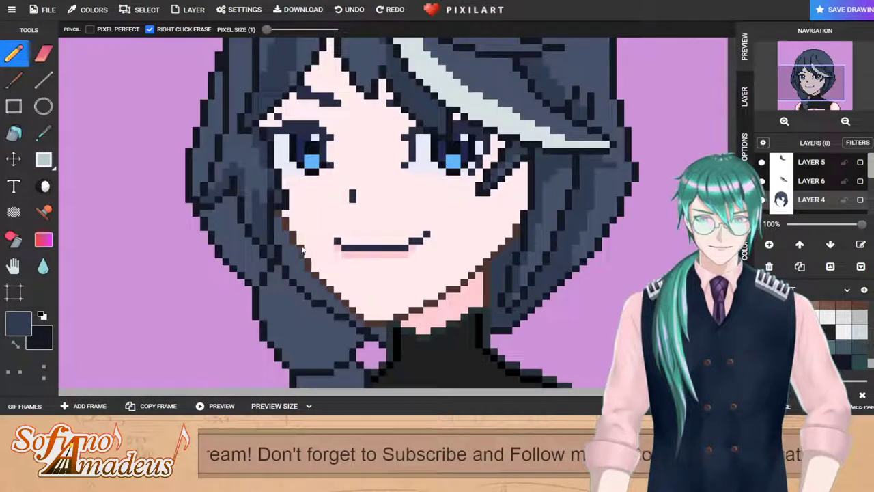
scroll(258, 215, down, 2)
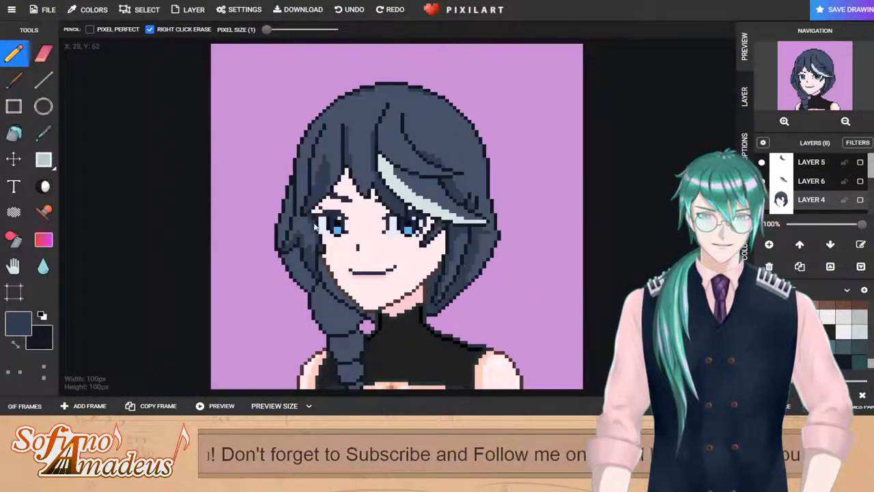
Step: Add dark slate shading along the inner edge of the bangs lock above the forehead on Layer 4
scroll(305, 255, up, 2)
scroll(304, 256, down, 1)
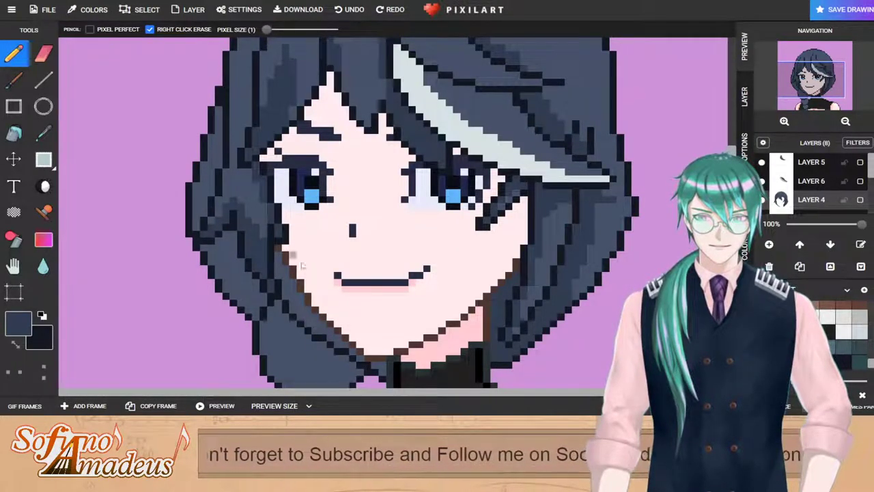
scroll(315, 247, down, 1)
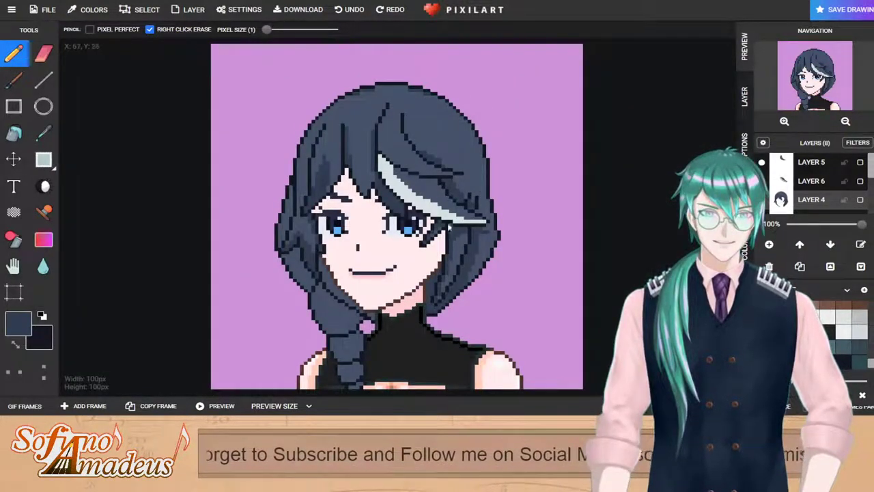
scroll(380, 273, up, 2)
scroll(372, 273, down, 1)
scroll(327, 237, up, 1)
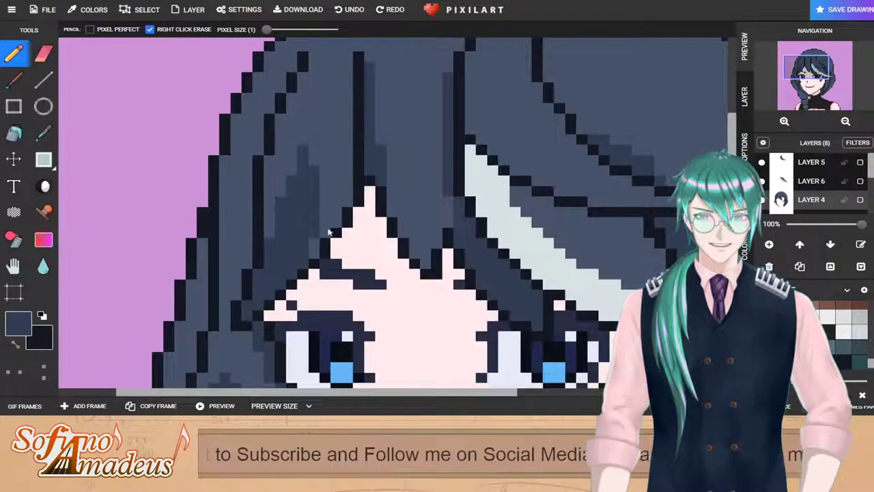
drag(390, 203, 416, 244)
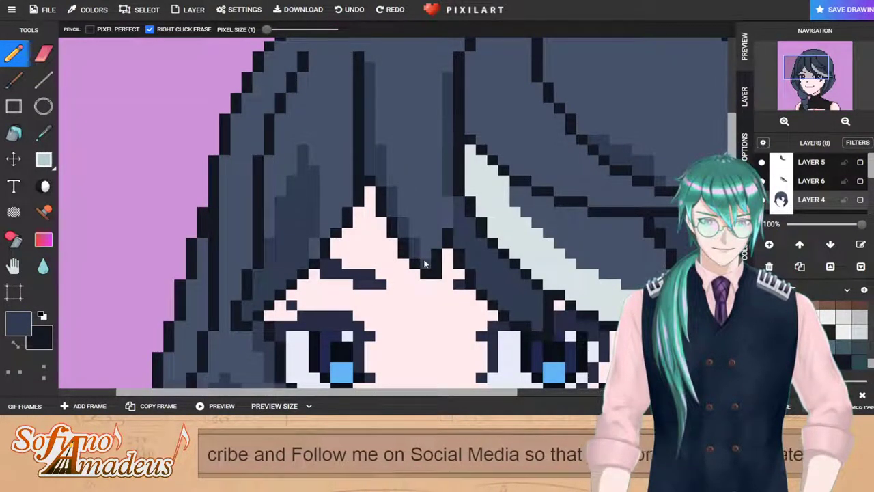
scroll(424, 261, down, 4)
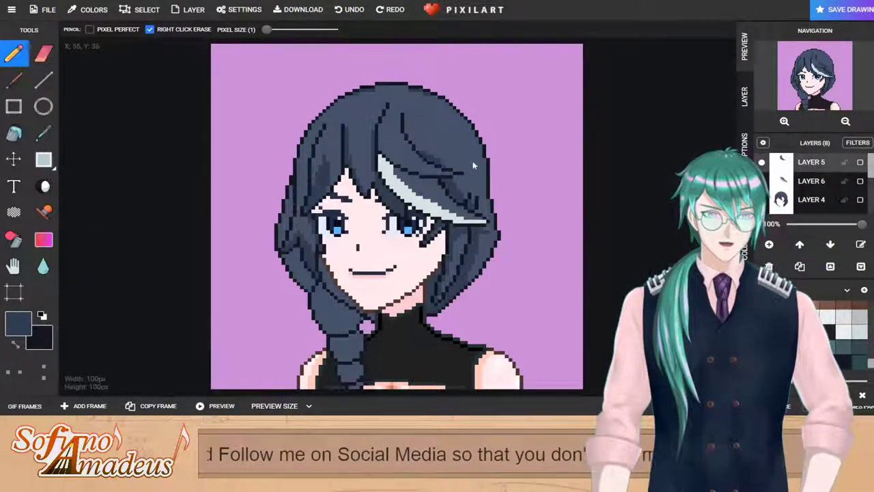
Step: On Layer 5, outline a shadow at the lower tip of the upper swept lock, fill it with dark slate and touch up its edge
scroll(387, 127, up, 4)
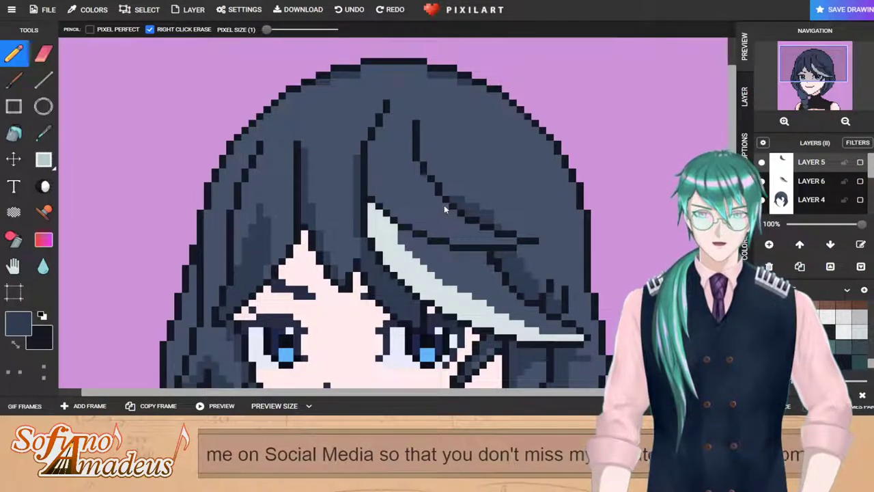
mouse_move(408, 213)
mouse_down()
mouse_move(431, 215)
mouse_move(432, 192)
mouse_up()
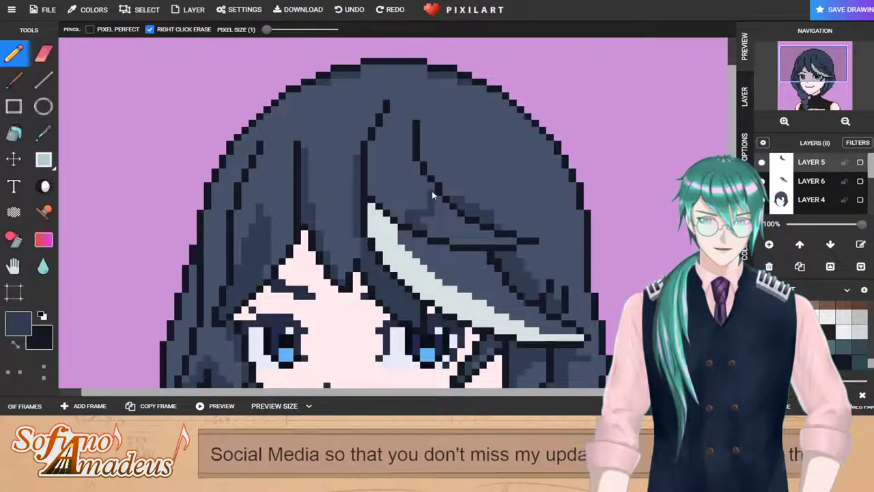
click(14, 133)
click(457, 231)
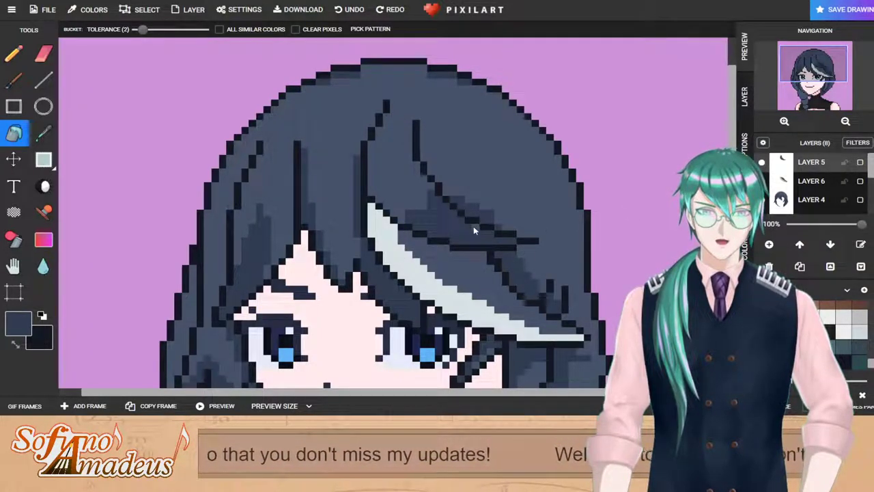
click(423, 174)
click(15, 55)
key(ctrl+z)
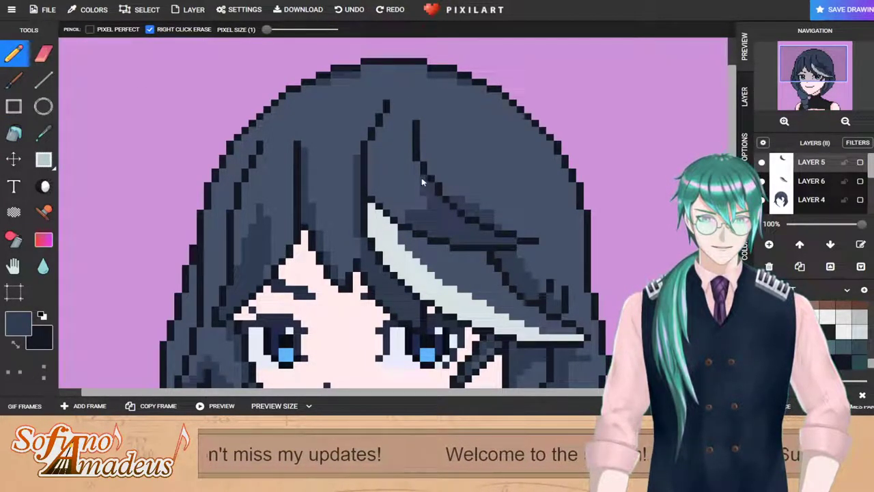
scroll(445, 213, down, 3)
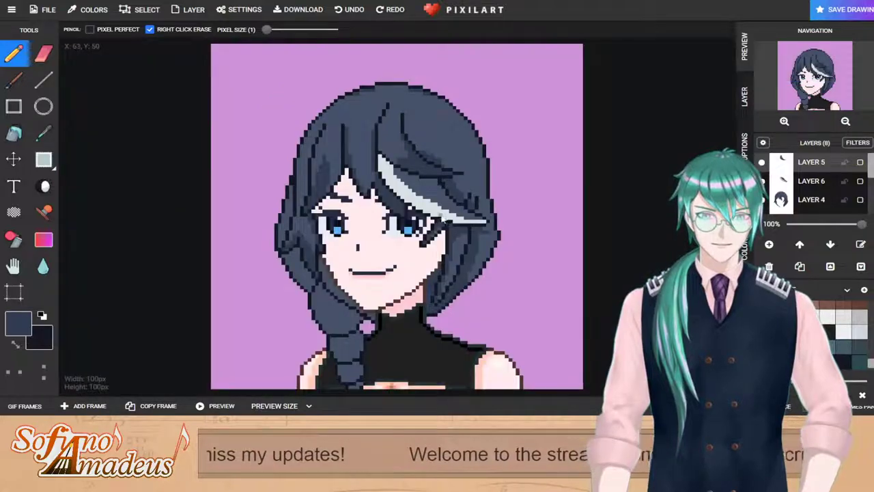
Step: Hide Layer 5, outline and fill the shadow above the white streak on Layer 6, and show Layer 5 again
scroll(401, 186, up, 3)
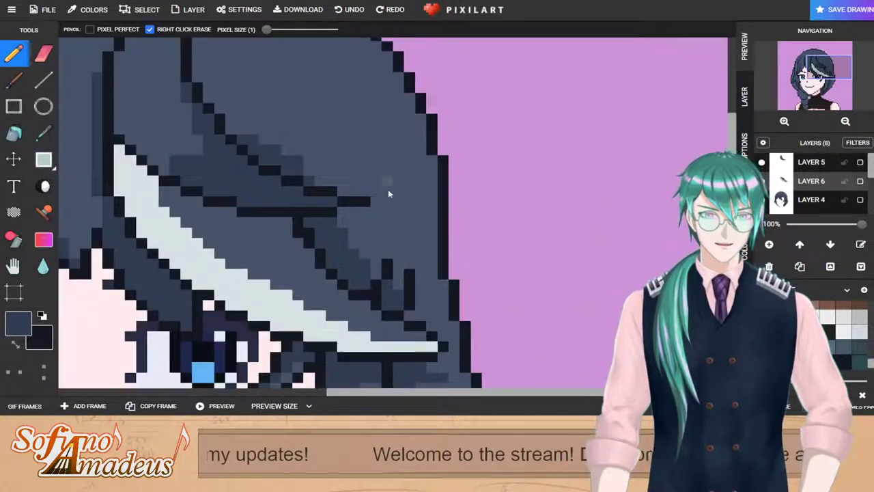
key(ctrl+z)
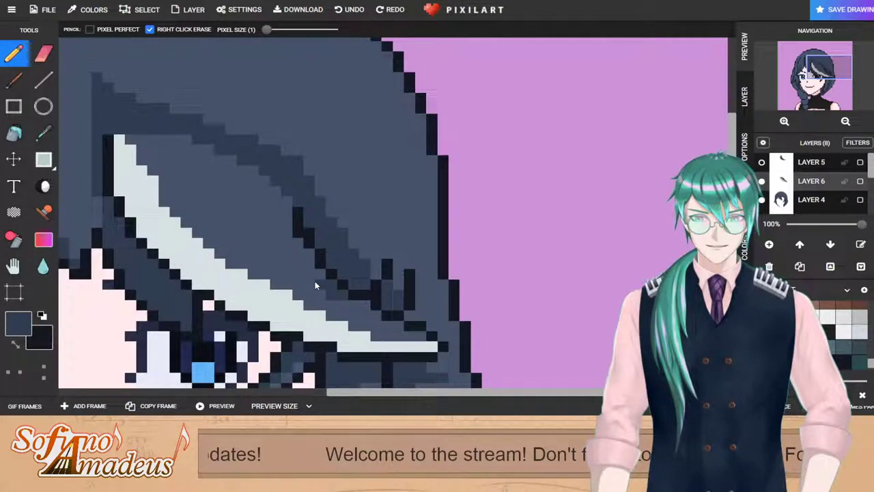
click(13, 133)
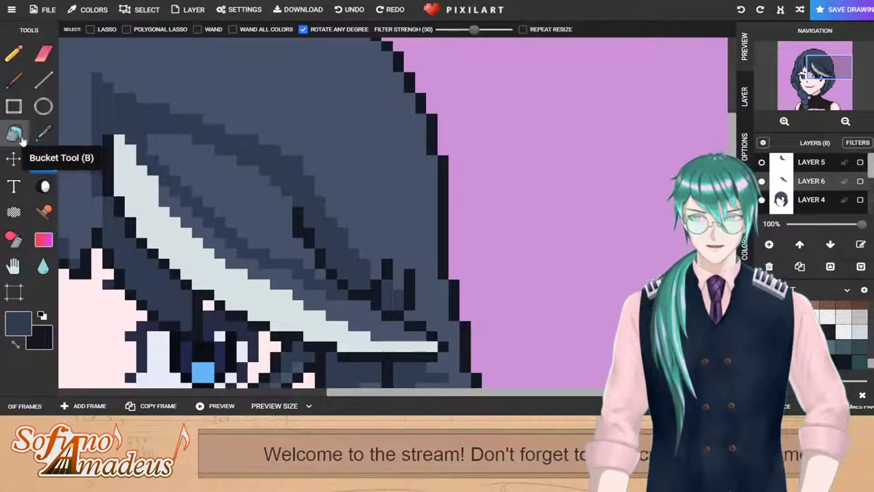
click(201, 196)
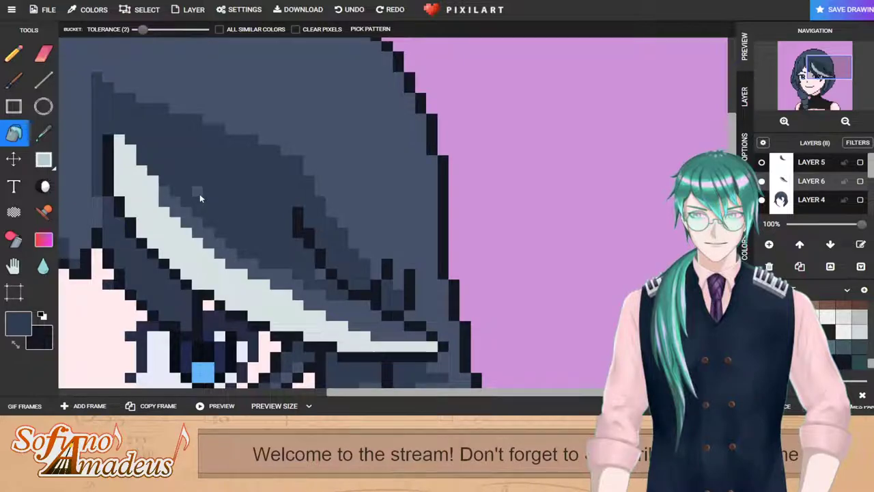
key(b)
scroll(205, 185, down, 3)
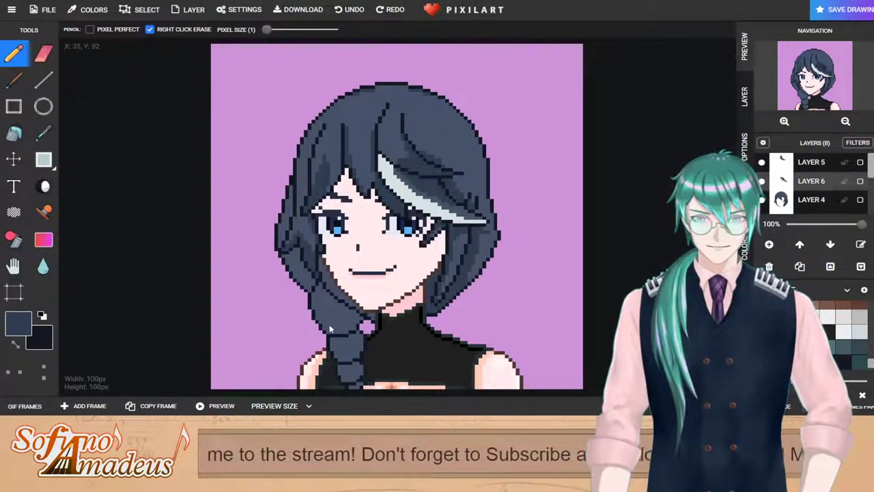
Step: Fill the thin hair strand running along the jaw beside the braid with dark slate on Layer 4
scroll(331, 321, up, 3)
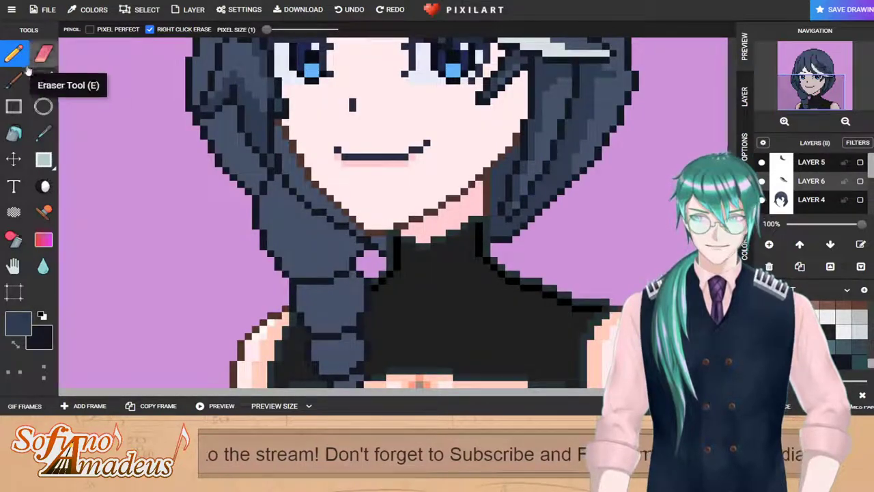
click(15, 133)
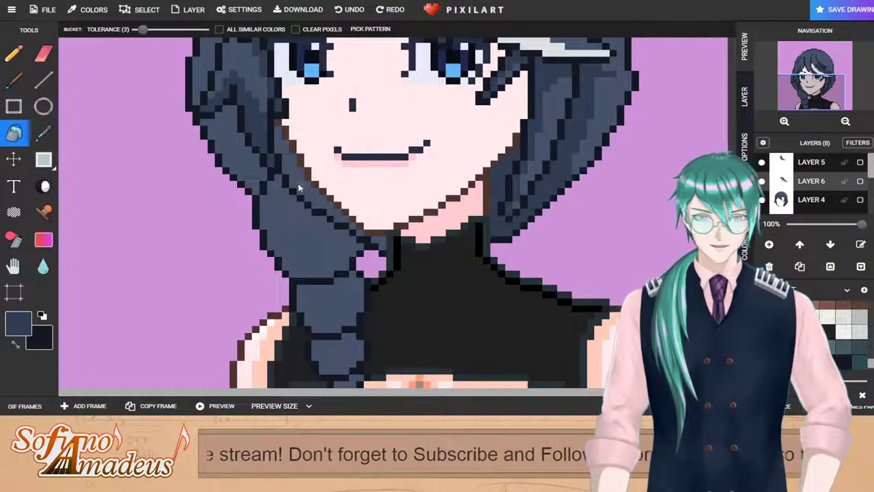
click(329, 224)
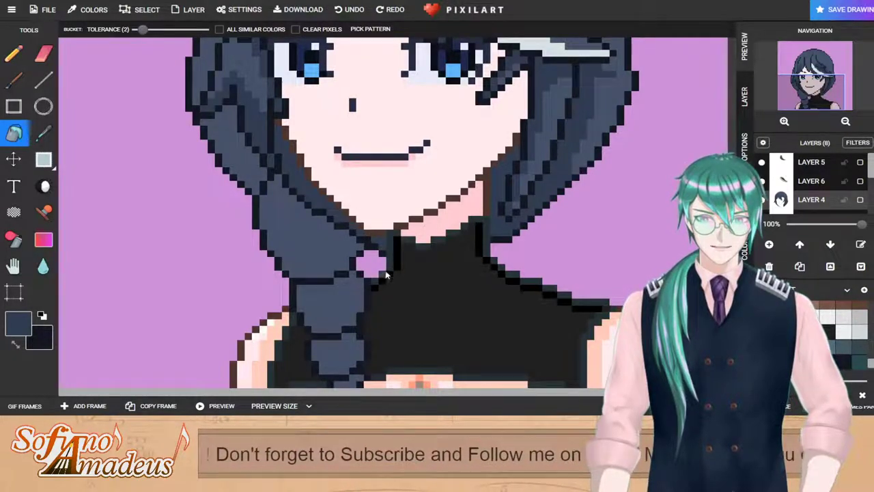
scroll(386, 269, down, 3)
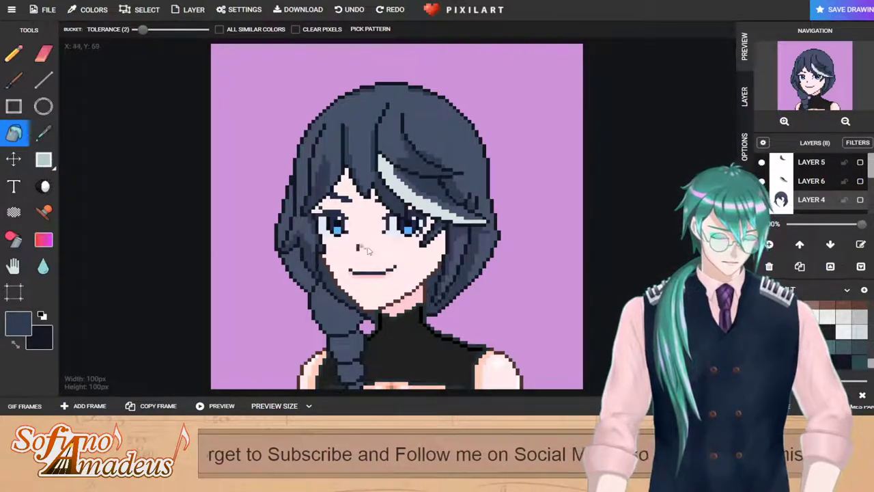
Step: Hide Layers 4, 5 and 6 to expose the whole braid and make Layer 7 the active layer
scroll(359, 341, up, 3)
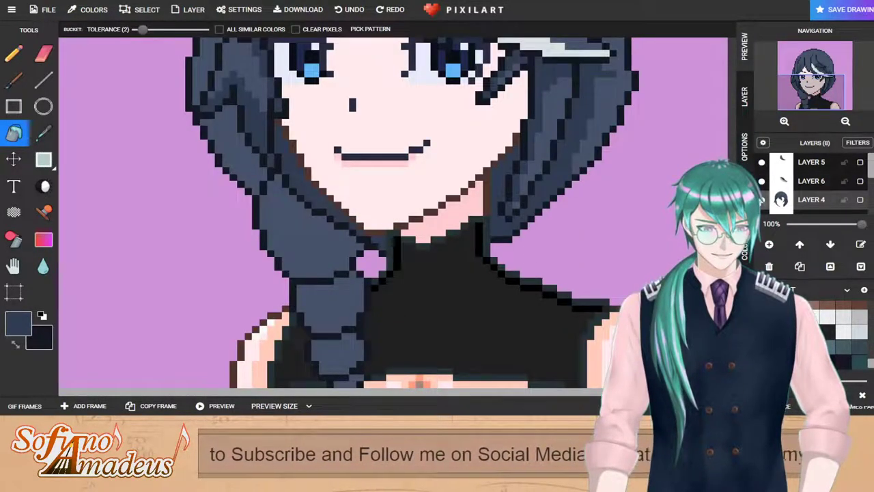
click(762, 199)
click(761, 181)
click(761, 163)
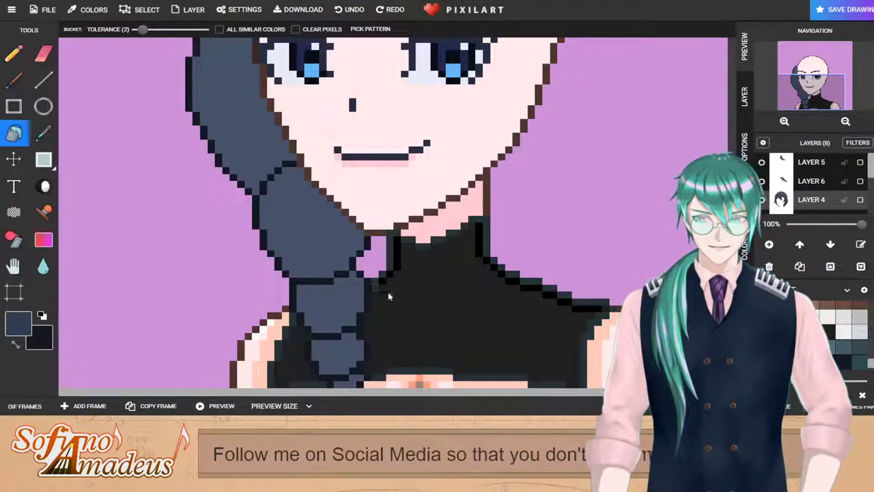
click(14, 53)
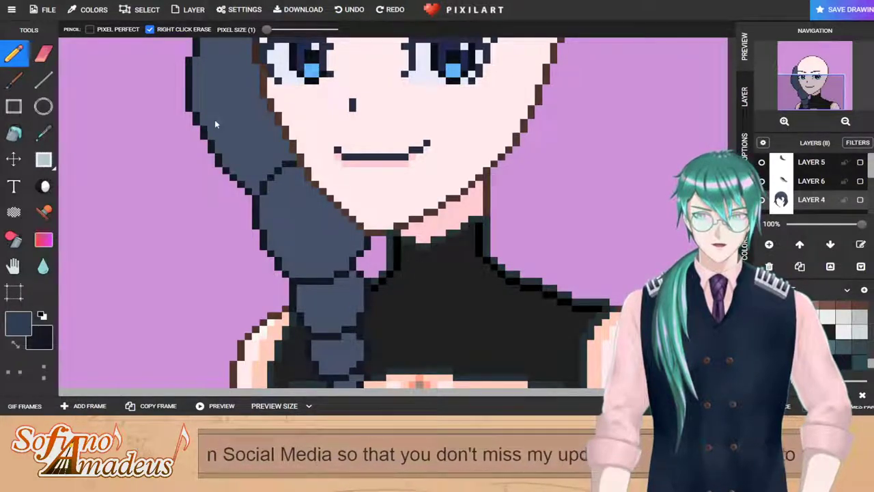
scroll(299, 230, down, 2)
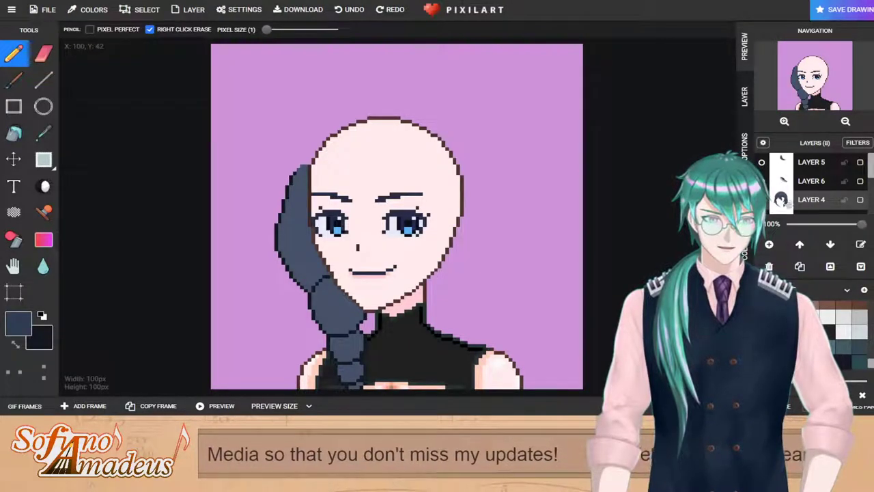
scroll(813, 181, down, 2)
click(809, 182)
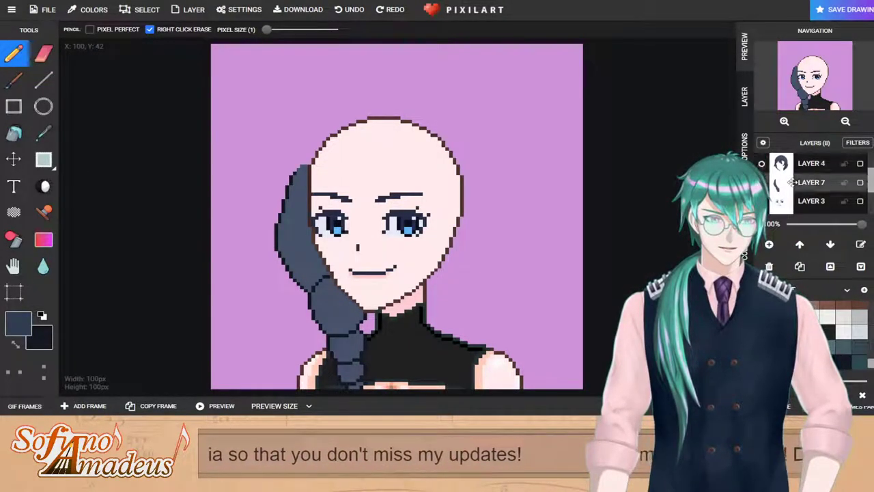
Step: Replace the near-black secondary colour with a light grey-blue from the palette, keeping dark slate as the drawing colour
click(15, 344)
scroll(841, 335, down, 3)
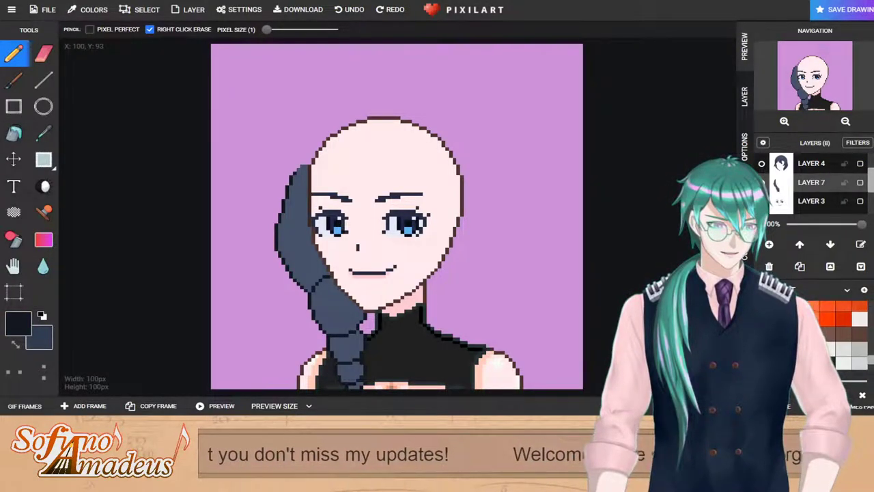
click(762, 332)
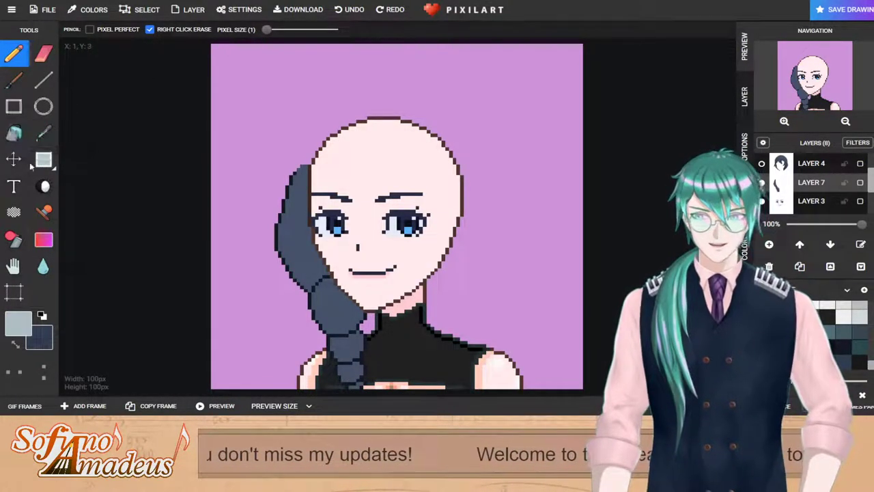
click(15, 343)
Step: Shade the top braid segment on Layer 7 with dark slate along its outer edge, inner fold and lower end
scroll(328, 285, up, 4)
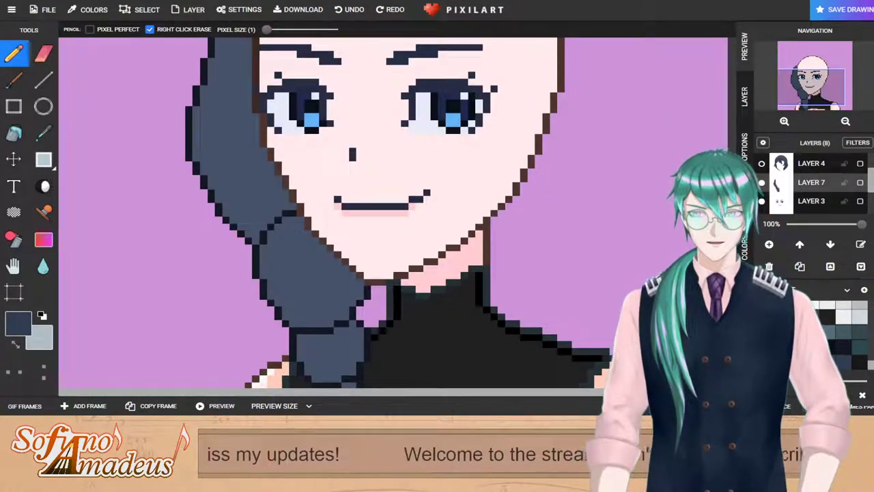
mouse_move(254, 239)
mouse_down()
mouse_move(280, 200)
mouse_move(290, 209)
mouse_move(256, 240)
mouse_move(257, 216)
mouse_move(256, 229)
mouse_move(222, 155)
mouse_move(226, 87)
mouse_up()
key(ctrl+z)
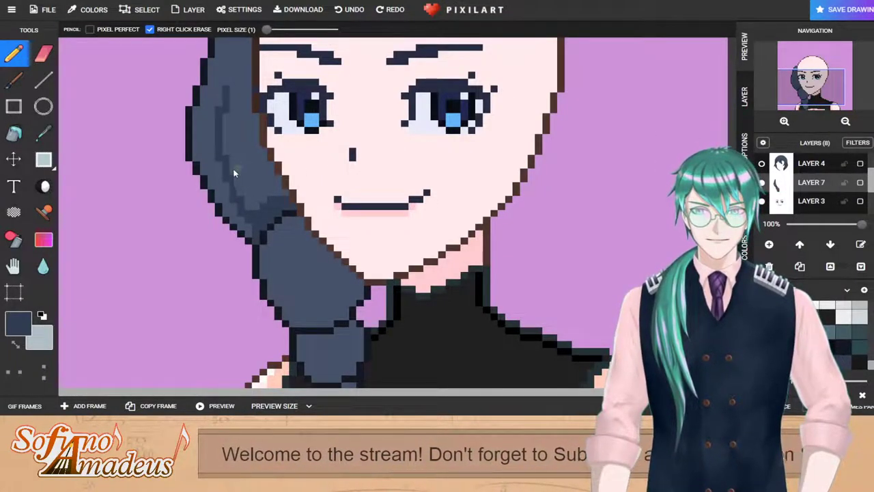
mouse_move(264, 207)
mouse_down()
mouse_move(243, 198)
mouse_move(268, 202)
mouse_move(219, 134)
mouse_up()
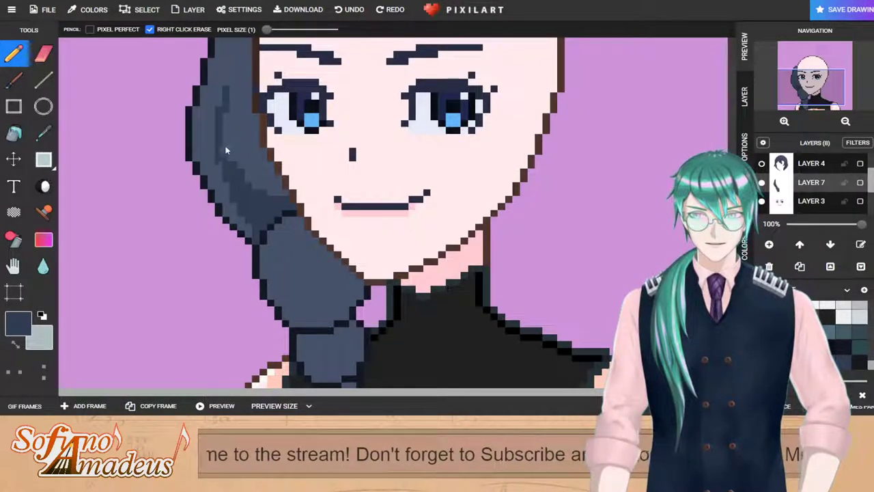
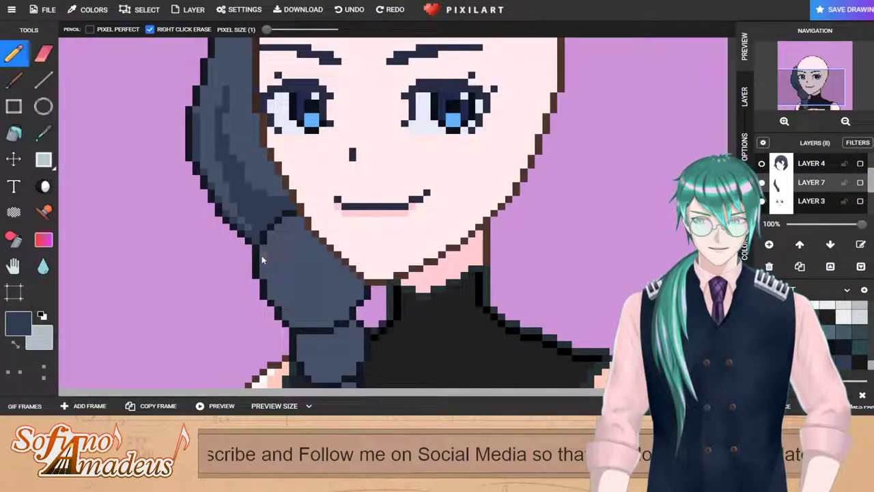
Step: Shade the second braid segment on Layer 7 with dark slate along its outer edge, inner fold and lower part, and darken the top segment's lower end
drag(261, 258, 264, 277)
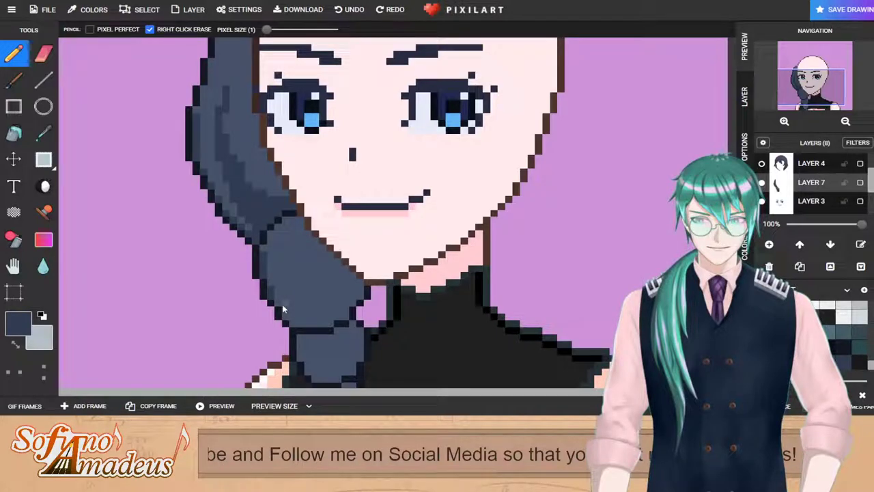
mouse_move(284, 309)
mouse_down()
mouse_move(320, 324)
mouse_move(350, 311)
mouse_up()
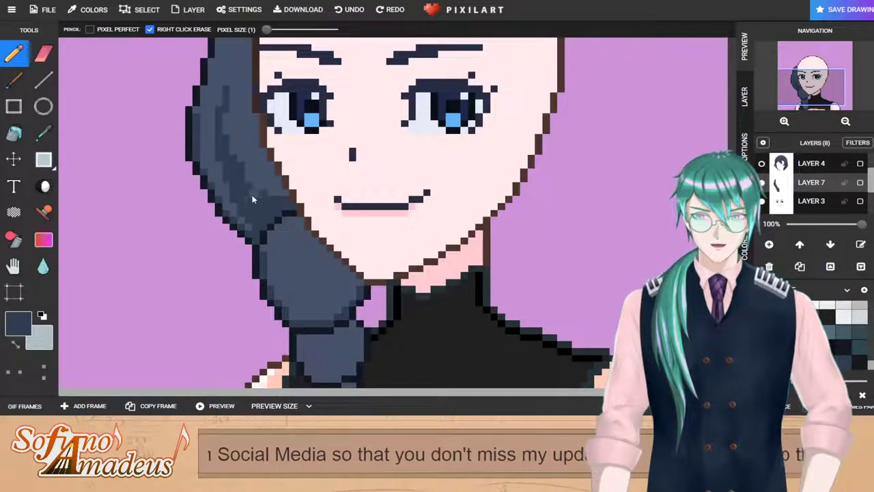
mouse_move(258, 190)
mouse_down()
mouse_move(279, 178)
mouse_move(277, 191)
mouse_up()
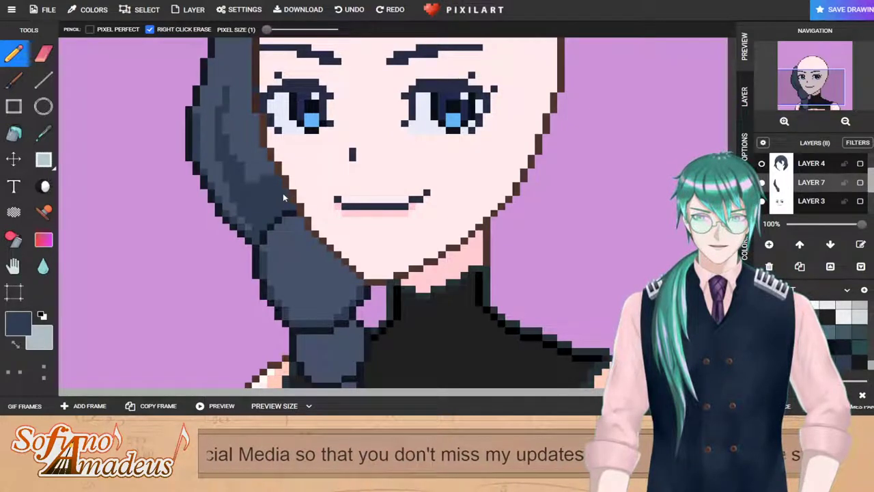
drag(300, 297, 329, 287)
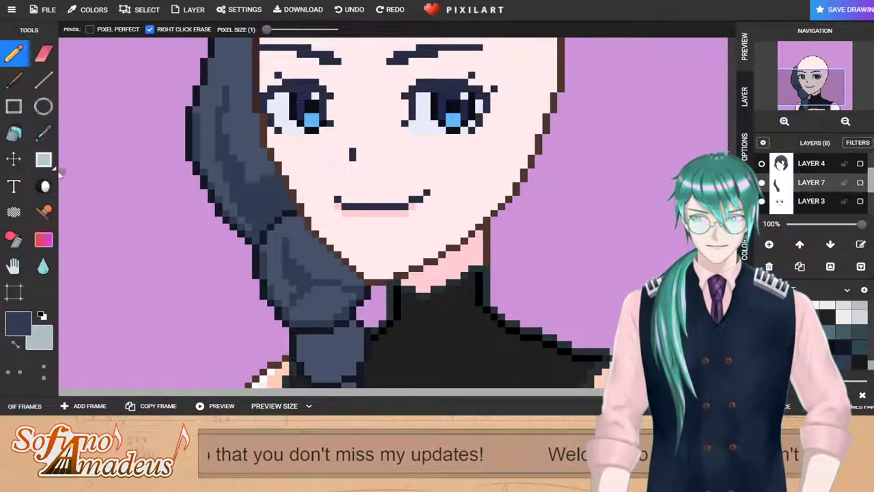
click(13, 134)
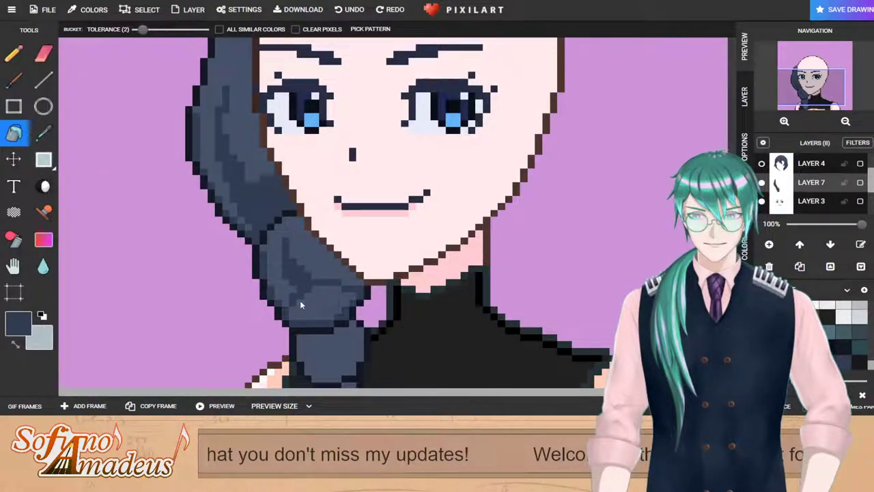
click(300, 302)
Step: Shade the third braid segment with dark slate along its upper edge and lower fold, and touch up the second segment's tip by the chin
scroll(302, 304, down, 2)
scroll(336, 330, up, 2)
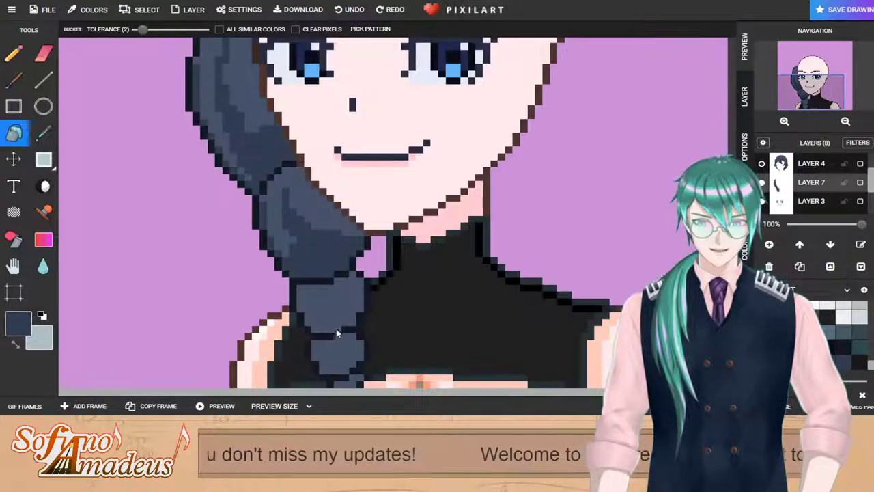
click(14, 53)
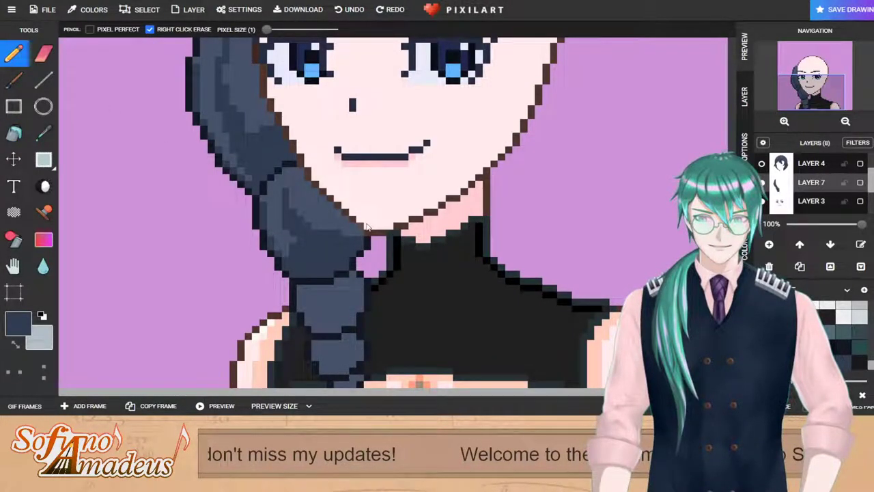
drag(362, 231, 343, 226)
mouse_move(301, 289)
mouse_down()
mouse_move(299, 305)
mouse_move(335, 332)
mouse_move(363, 304)
mouse_up()
mouse_move(312, 327)
mouse_down()
mouse_move(336, 306)
mouse_move(358, 304)
mouse_up()
scroll(358, 303, down, 2)
Step: Shade the small fourth braid segment near the bottom of the canvas with dark slate along its edges and lower part
key(b)
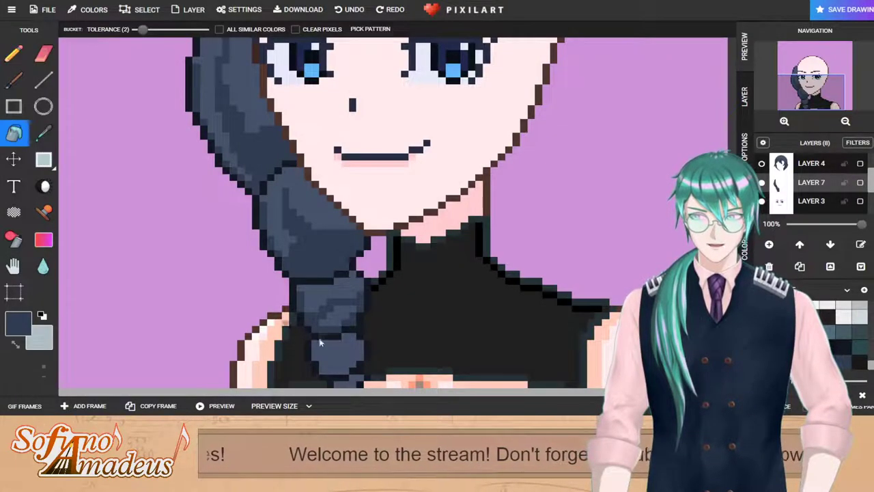
scroll(331, 349, down, 2)
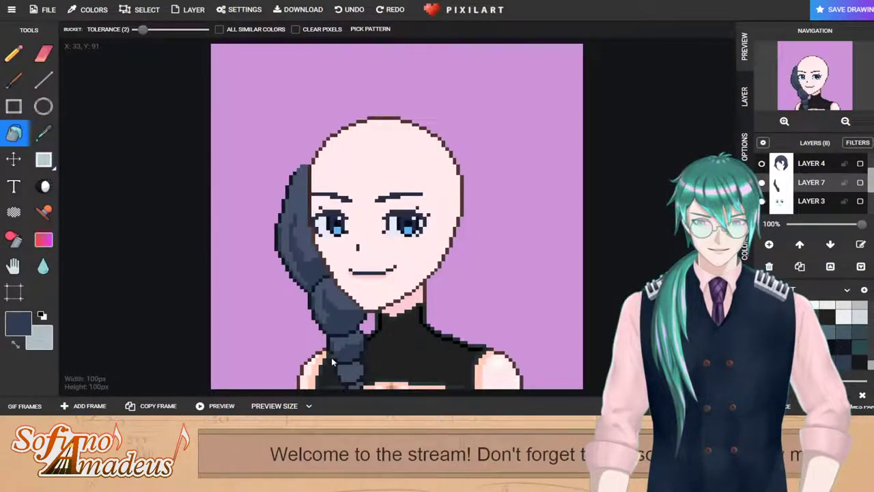
key(p)
scroll(350, 380, up, 2)
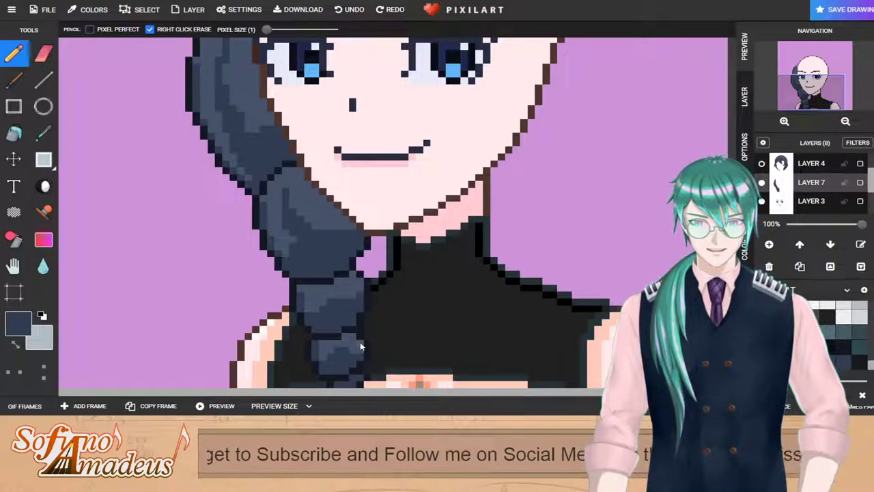
Step: Swap the drawing colour to light grey-blue and add highlights to the lower outer edge and inner fold of the top braid segment
click(15, 344)
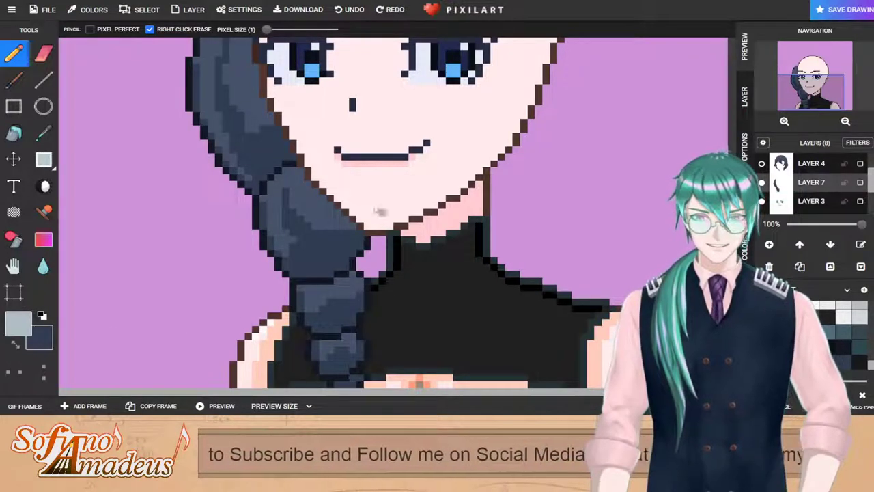
mouse_move(247, 177)
mouse_down()
mouse_move(215, 137)
mouse_move(270, 124)
mouse_up()
click(216, 143)
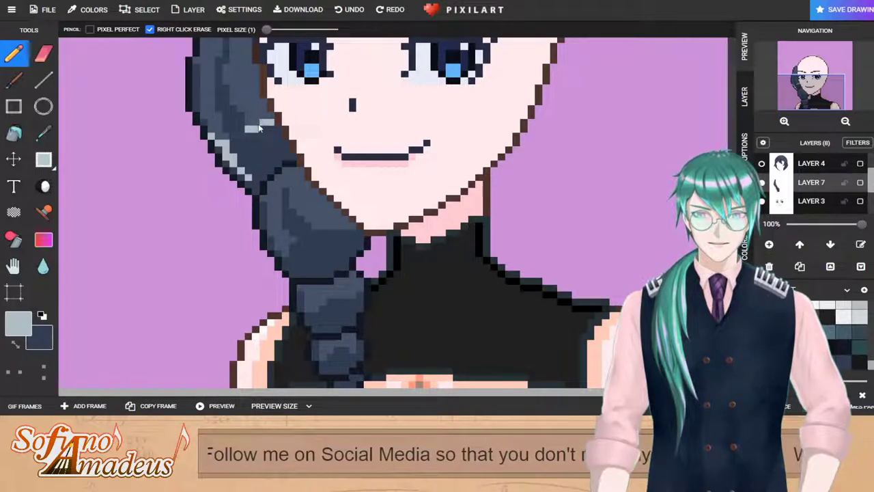
scroll(525, 221, down, 3)
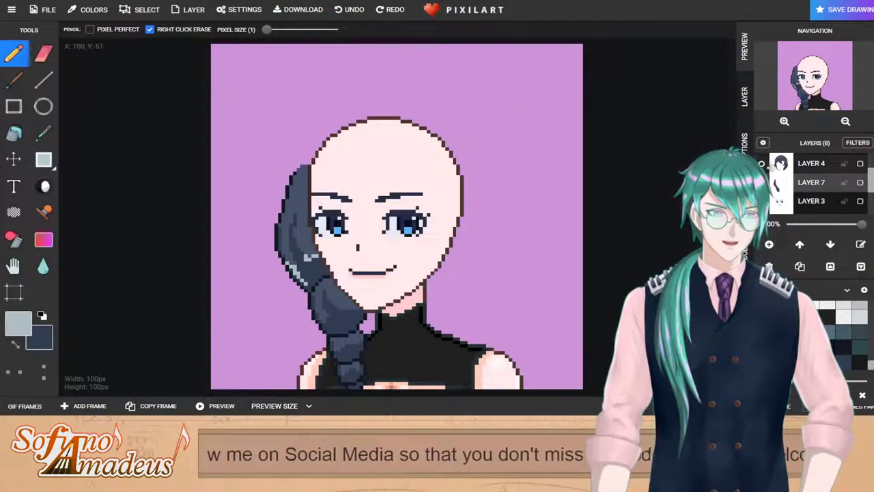
click(763, 165)
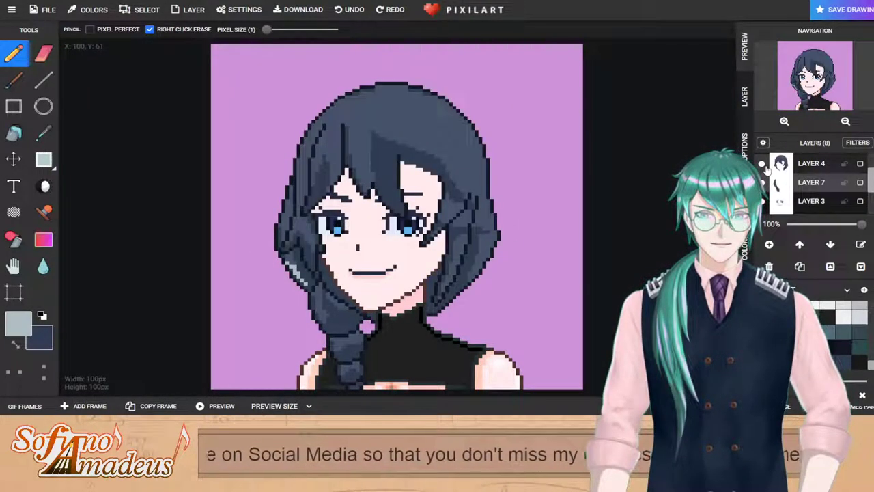
click(763, 165)
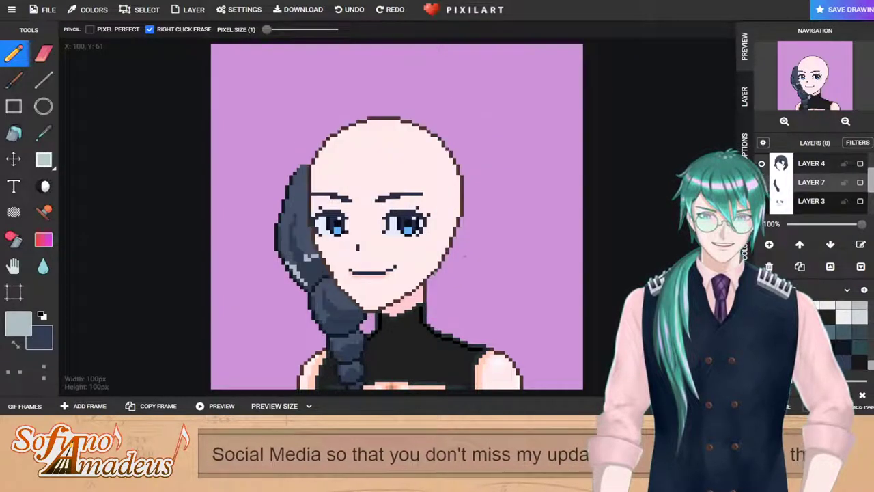
Step: Add light grey-blue highlights to the outer edge and inner fold of the second braid segment, and show Layer 4
scroll(273, 238, up, 2)
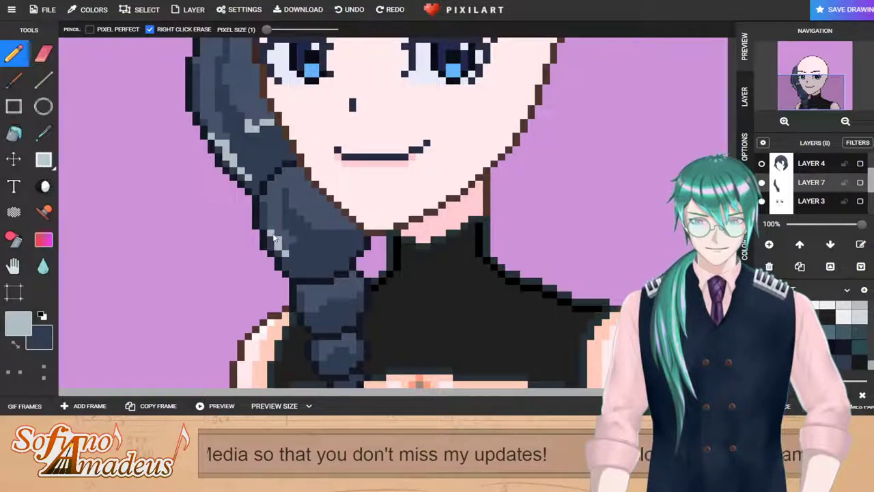
mouse_move(321, 225)
mouse_down()
mouse_move(343, 230)
mouse_move(313, 225)
mouse_up()
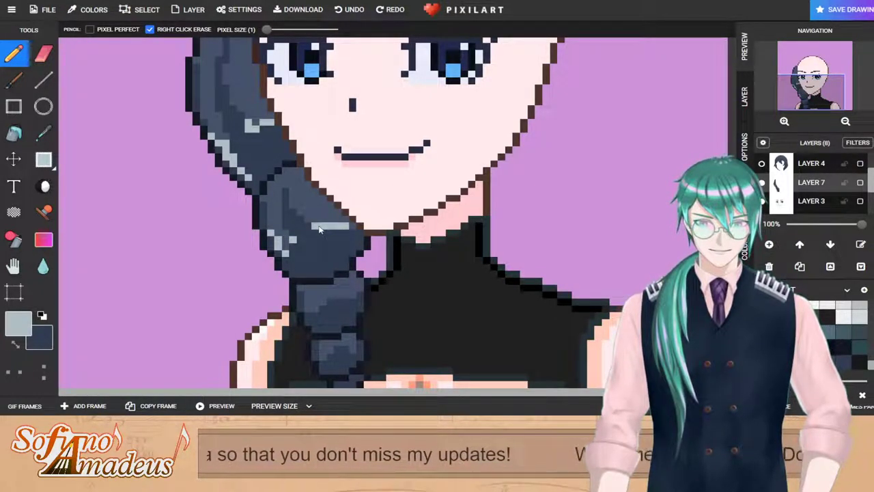
click(762, 164)
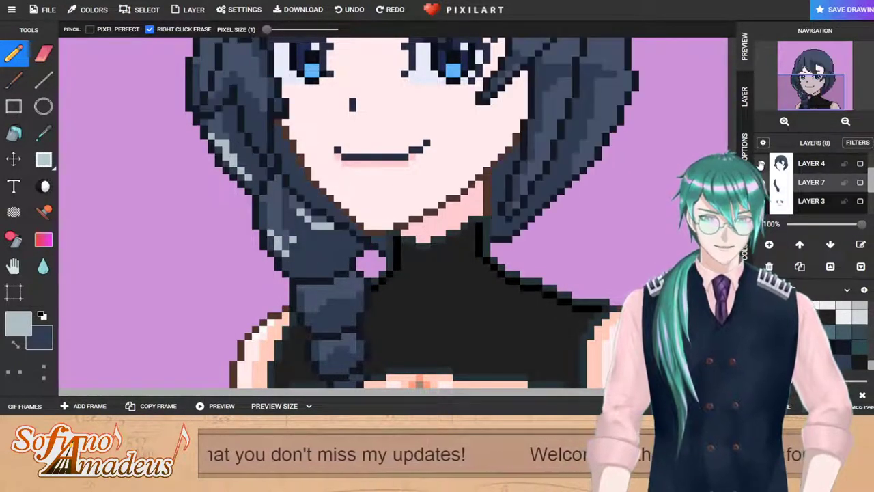
Step: Paint thin light grey-blue highlights across the third and fourth braid segments on Layer 7
mouse_move(327, 303)
mouse_down()
mouse_move(352, 300)
mouse_move(307, 310)
mouse_up()
click(323, 303)
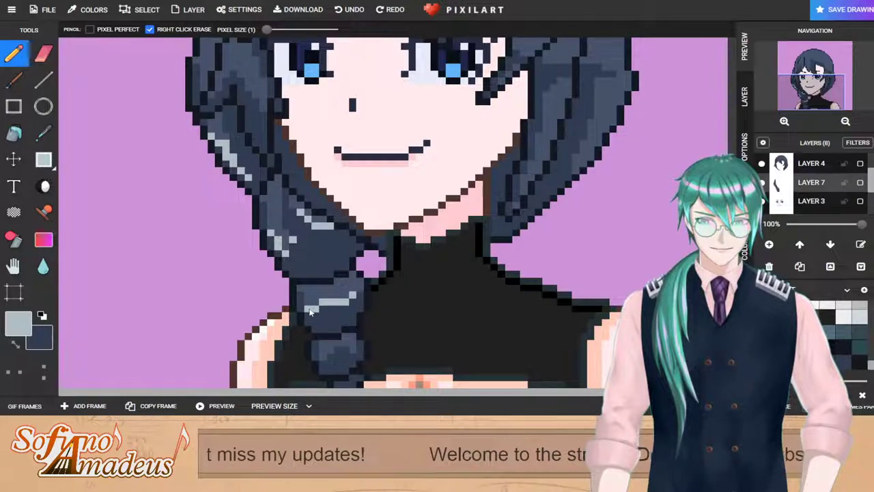
click(359, 291)
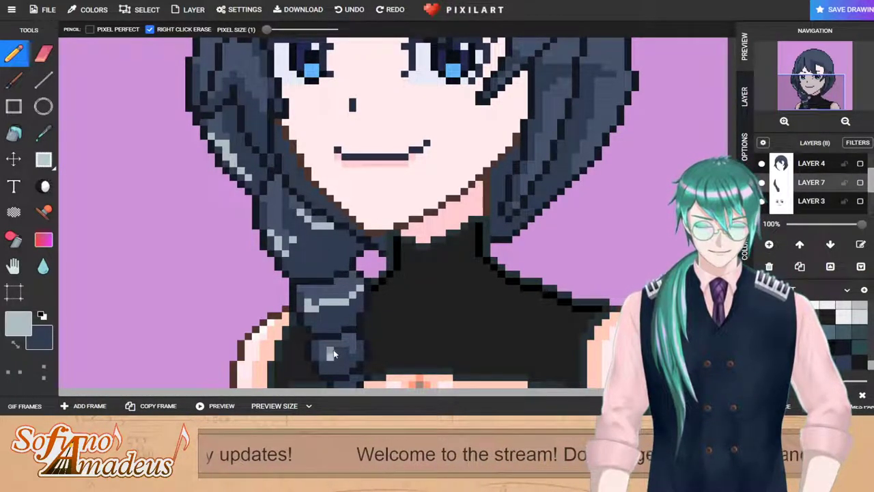
drag(330, 351, 354, 351)
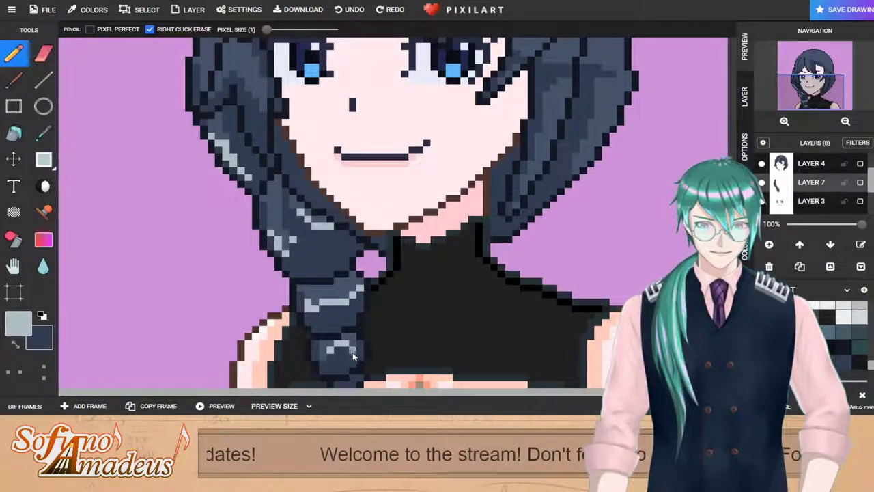
scroll(511, 273, down, 3)
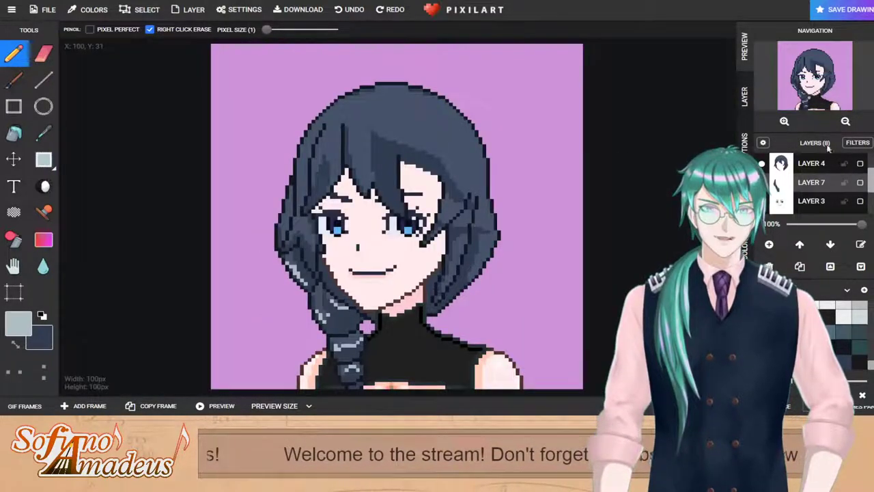
Step: Make Layer 4 active and paint a jagged light grey-blue highlight band across the hair strands on the braid side of the fringe
scroll(804, 178, up, 2)
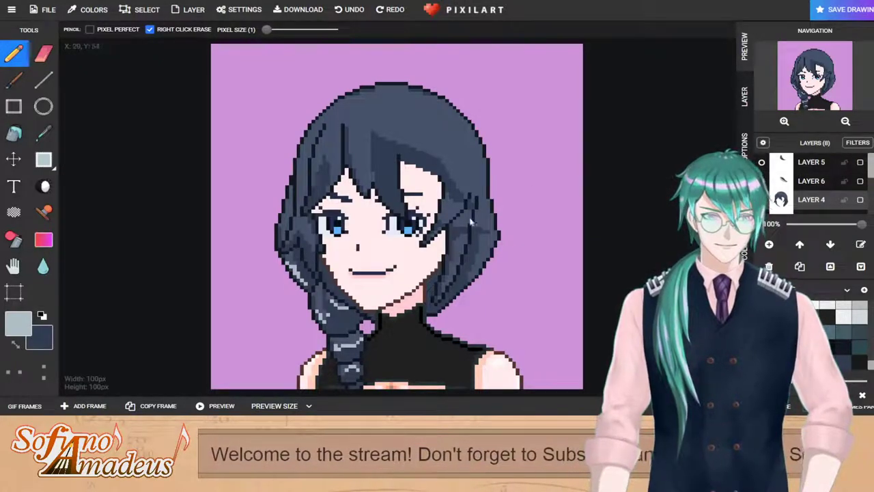
scroll(363, 237, up, 2)
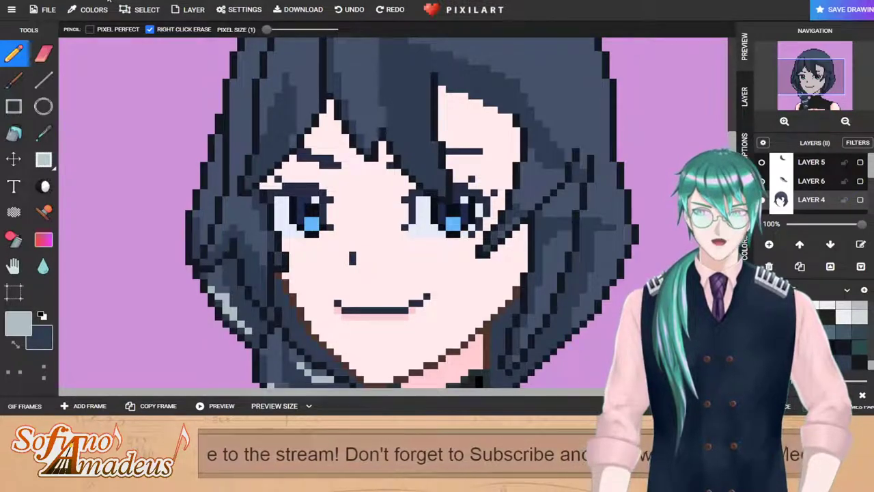
scroll(343, 123, down, 2)
scroll(333, 129, up, 2)
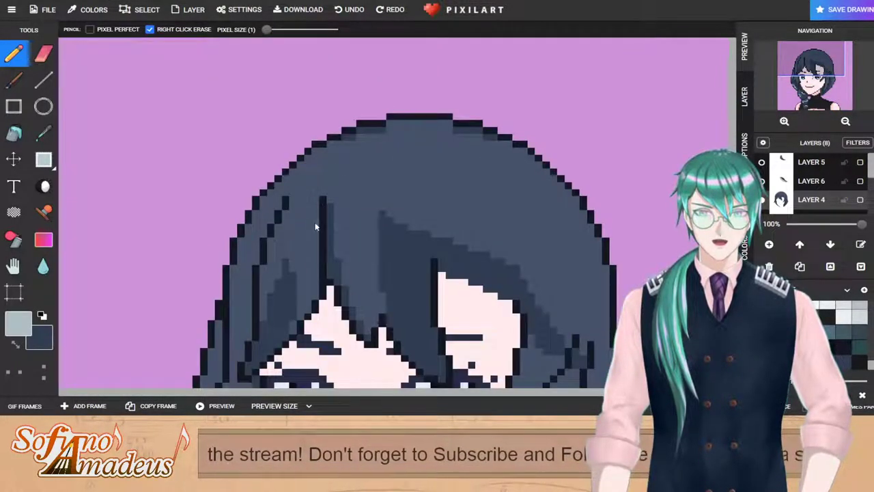
mouse_move(262, 211)
mouse_down()
mouse_move(261, 232)
mouse_move(268, 219)
mouse_move(284, 225)
mouse_move(279, 245)
mouse_move(279, 228)
mouse_move(287, 239)
mouse_move(294, 230)
mouse_move(304, 252)
mouse_up()
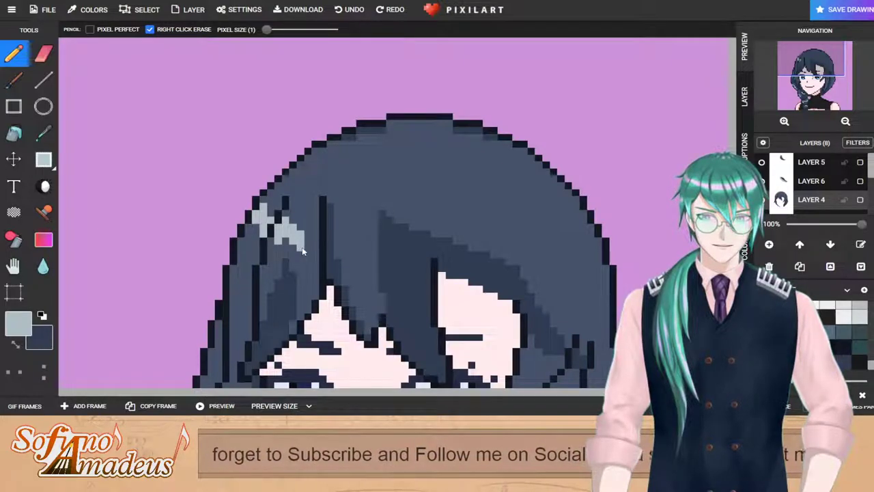
click(293, 246)
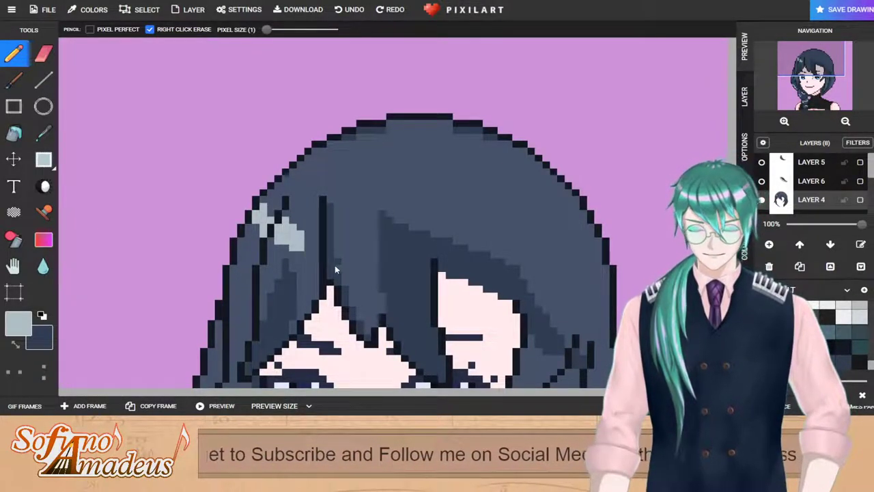
drag(313, 236, 314, 254)
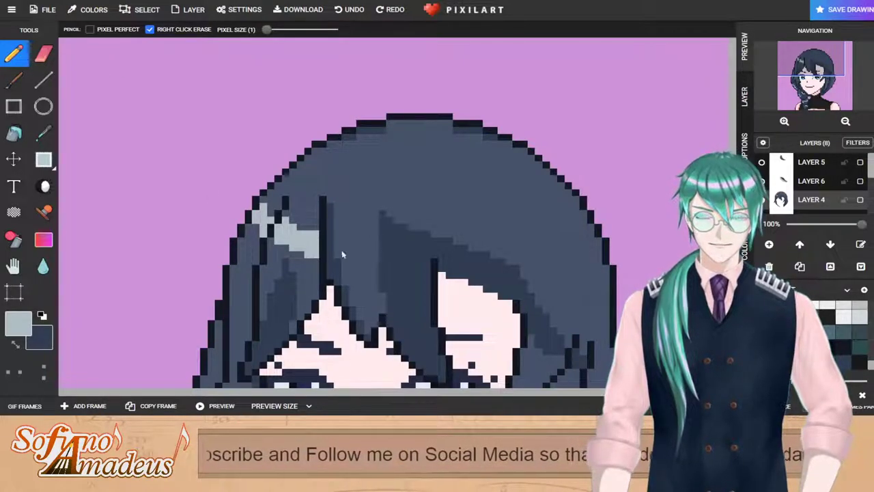
scroll(355, 256, down, 3)
scroll(341, 130, up, 3)
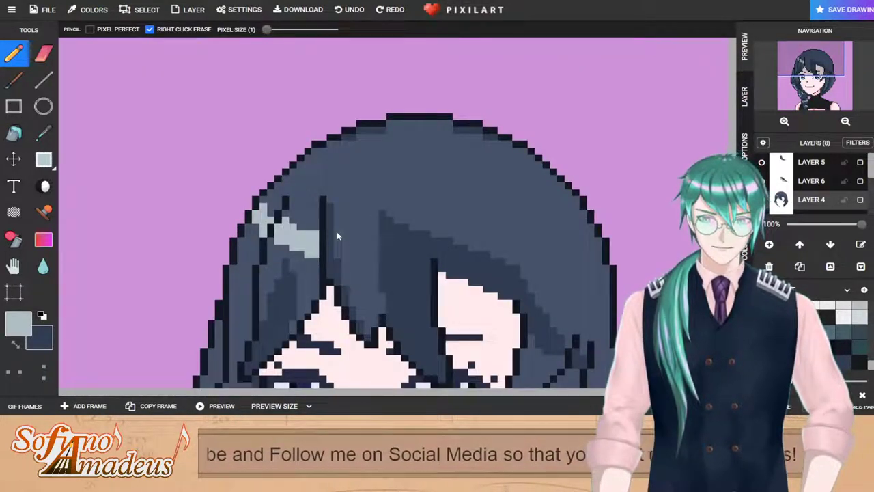
Step: Extend the light grey-blue highlight band past the dark parting line across the central fringe strand on Layer 4
mouse_move(331, 240)
mouse_down()
mouse_move(329, 255)
mouse_move(337, 237)
mouse_up()
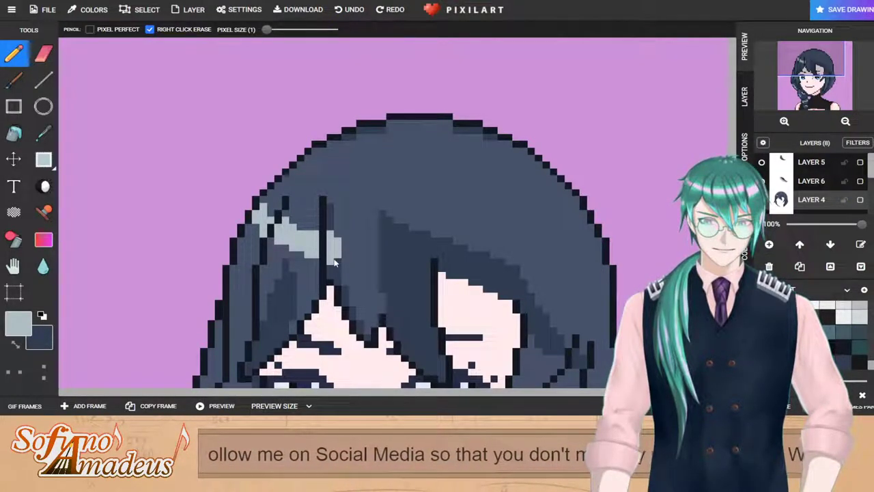
key(ctrl+z)
mouse_move(337, 241)
mouse_down()
mouse_move(348, 245)
mouse_move(347, 264)
mouse_move(358, 244)
mouse_move(354, 263)
mouse_move(360, 237)
mouse_move(375, 257)
mouse_up()
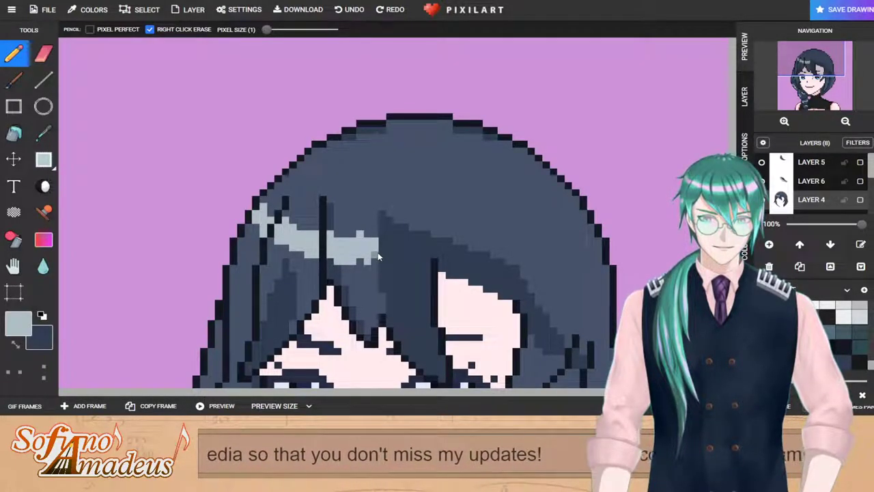
drag(383, 234, 388, 264)
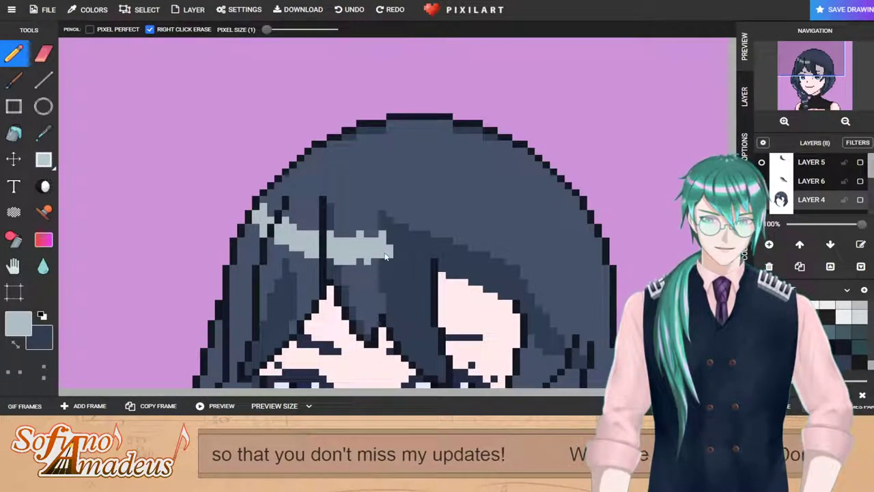
Step: Show Layers 5 and 6 to compare the highlight band with the fringe strands, and hide both layers again
click(761, 162)
click(761, 181)
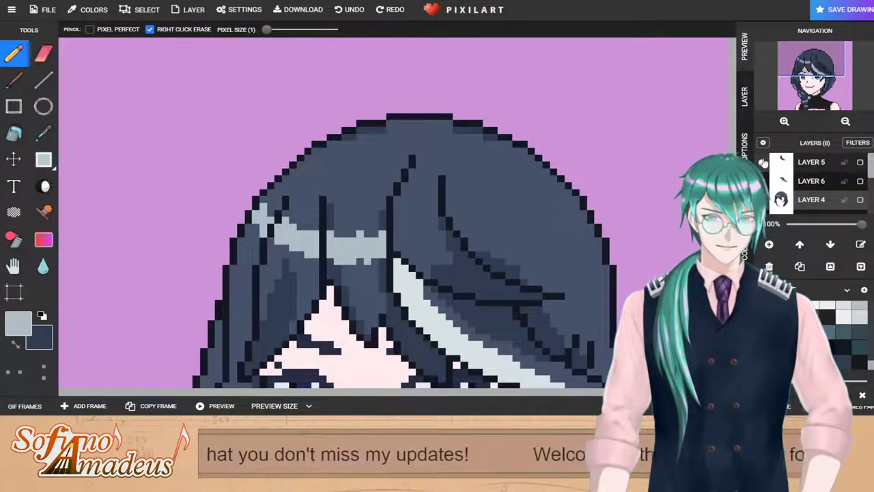
click(761, 181)
click(762, 163)
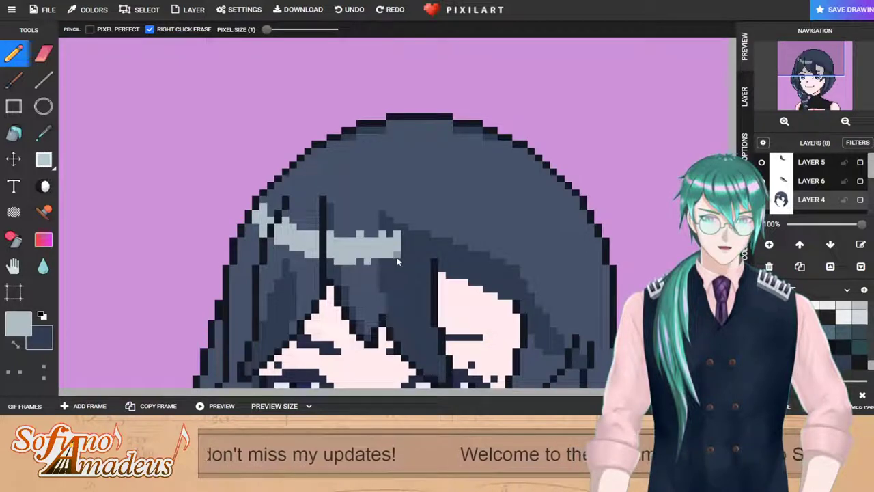
Step: Extend the light grey shine band across the forehead hair to its far edge and fill it solid on Layer 4
mouse_move(403, 241)
mouse_down()
mouse_move(527, 234)
mouse_move(569, 200)
mouse_up()
mouse_move(591, 226)
mouse_down()
mouse_move(502, 260)
mouse_move(407, 261)
mouse_move(419, 250)
mouse_move(408, 253)
mouse_move(426, 256)
mouse_move(402, 258)
mouse_move(447, 253)
mouse_move(436, 247)
mouse_move(423, 251)
mouse_move(490, 254)
mouse_move(442, 254)
mouse_up()
click(14, 133)
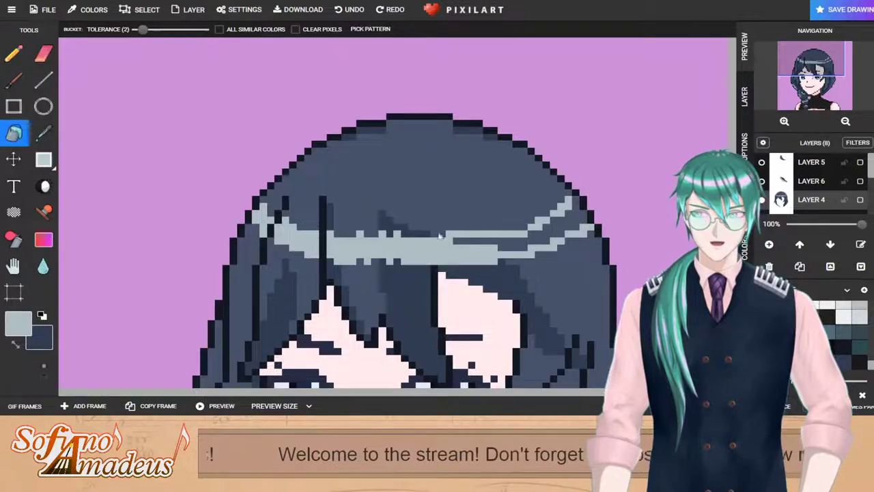
click(14, 53)
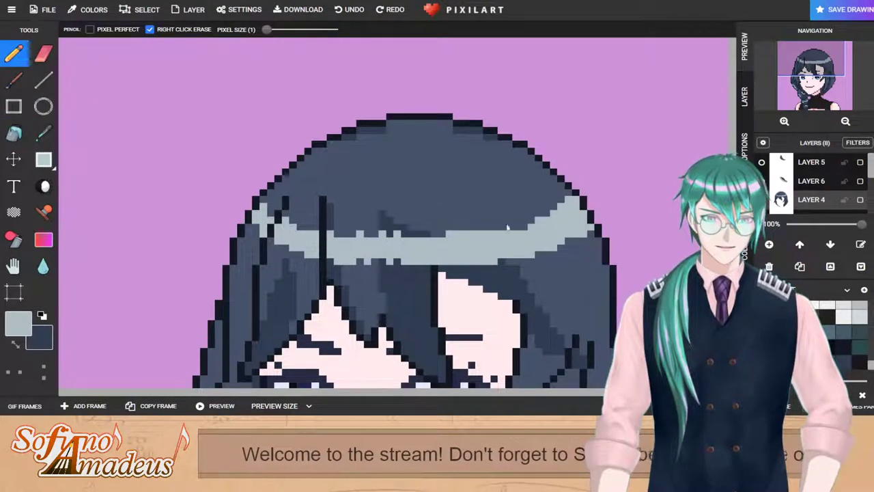
scroll(534, 253, down, 3)
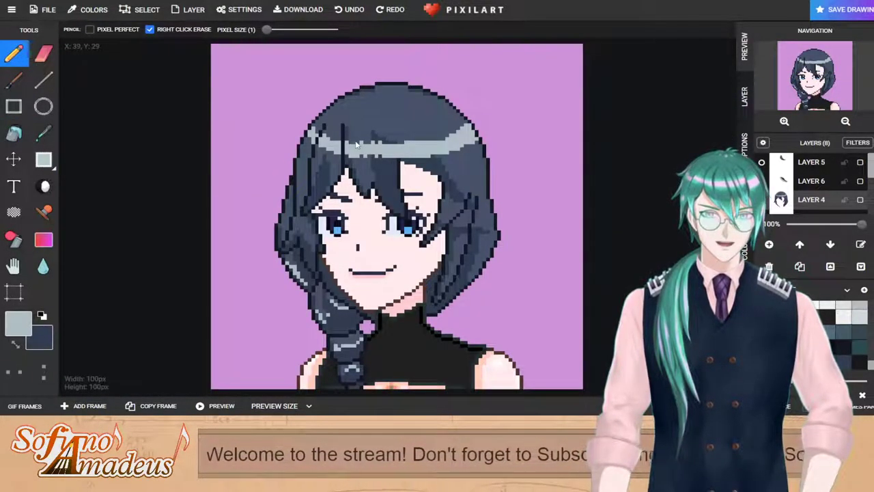
scroll(457, 137, up, 2)
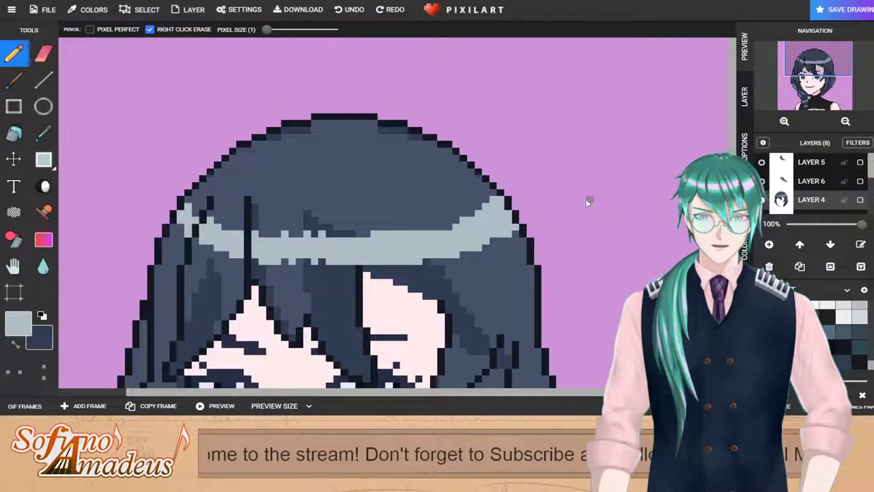
scroll(586, 202, down, 3)
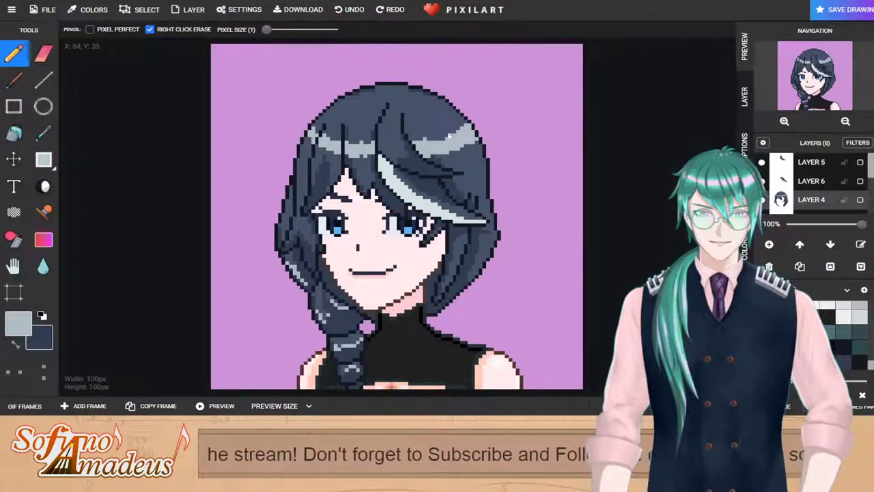
Step: On Layer 5, paint a light grey shine patch across the front strand to link the two halves of the band
scroll(444, 144, up, 3)
scroll(451, 185, down, 3)
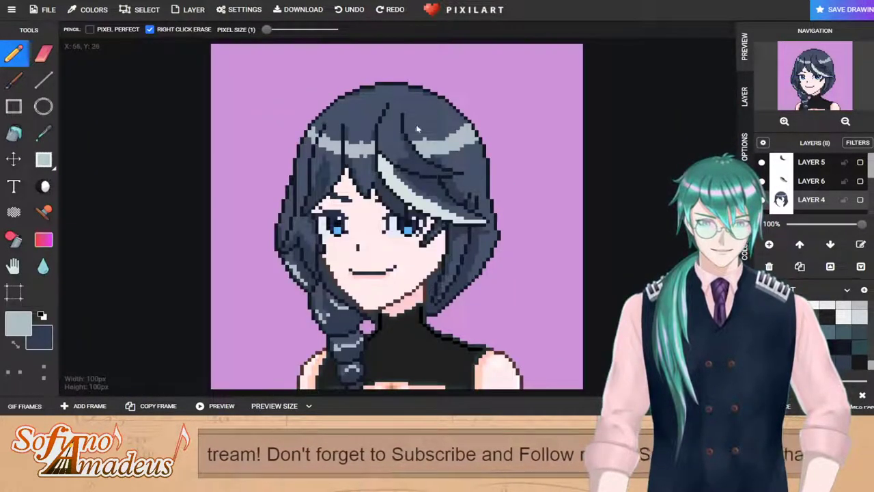
scroll(453, 176, up, 3)
click(789, 160)
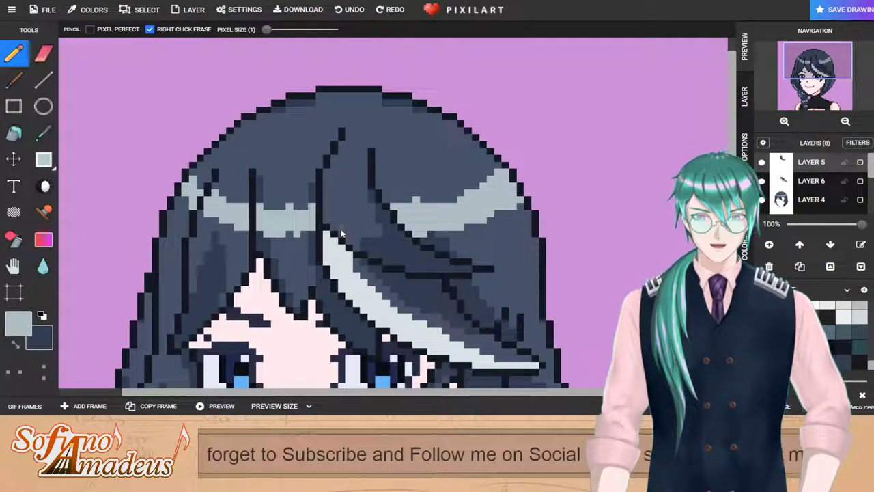
mouse_move(357, 246)
mouse_down()
mouse_move(354, 230)
mouse_move(371, 234)
mouse_move(360, 216)
mouse_move(379, 230)
mouse_move(357, 236)
mouse_up()
click(372, 214)
click(379, 235)
click(357, 243)
click(380, 225)
click(374, 209)
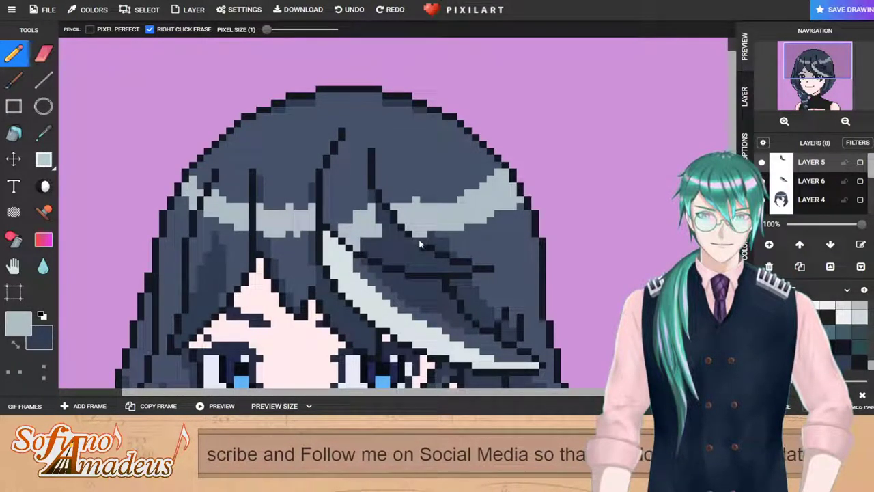
Step: Hide Layer 5 and try light grey pixels near the tip of the white strand on Layer 6
click(761, 162)
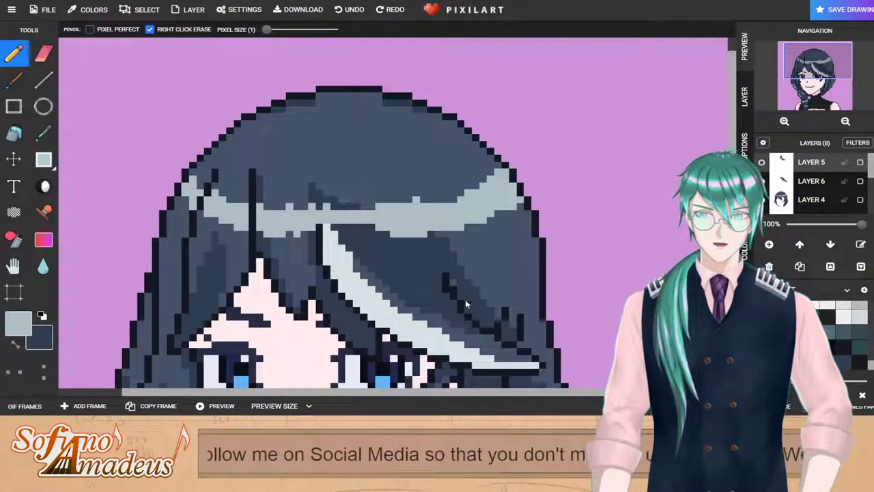
click(766, 186)
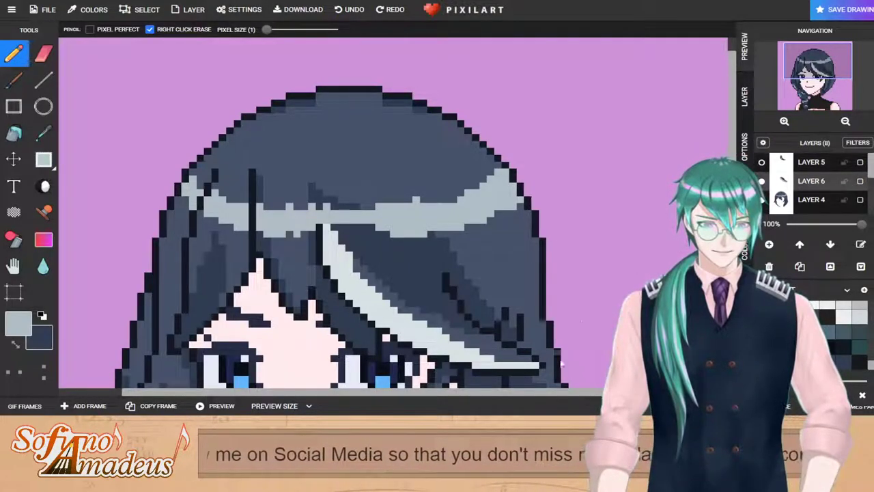
drag(509, 353, 499, 353)
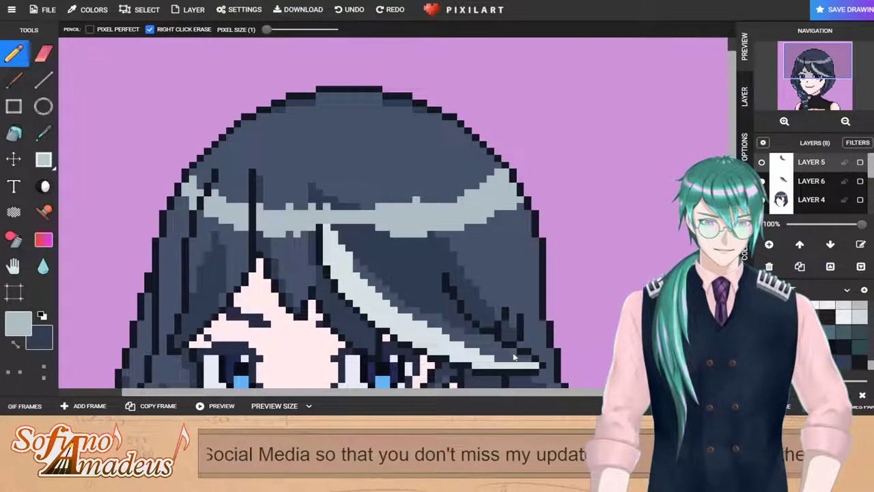
scroll(541, 290, down, 3)
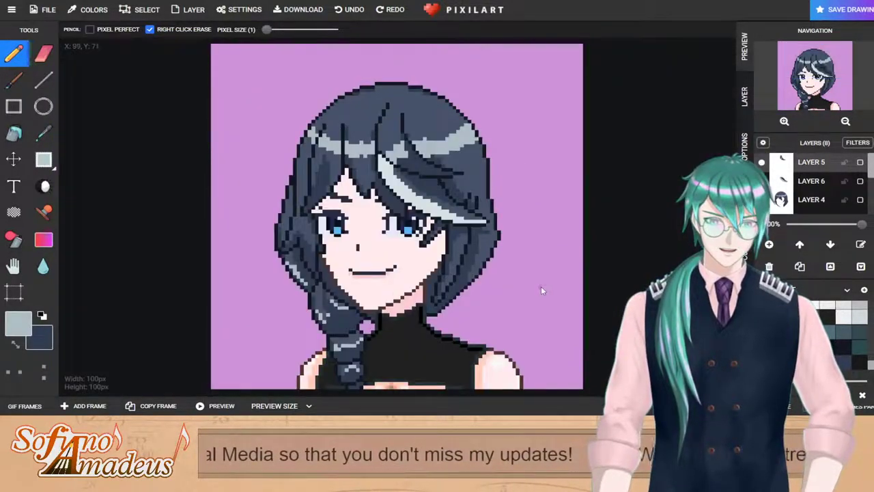
Step: On Layer 4, paint light grey highlights on the lower hair beside the neck and along its outer edge opposite the braid
scroll(543, 280, up, 3)
click(813, 200)
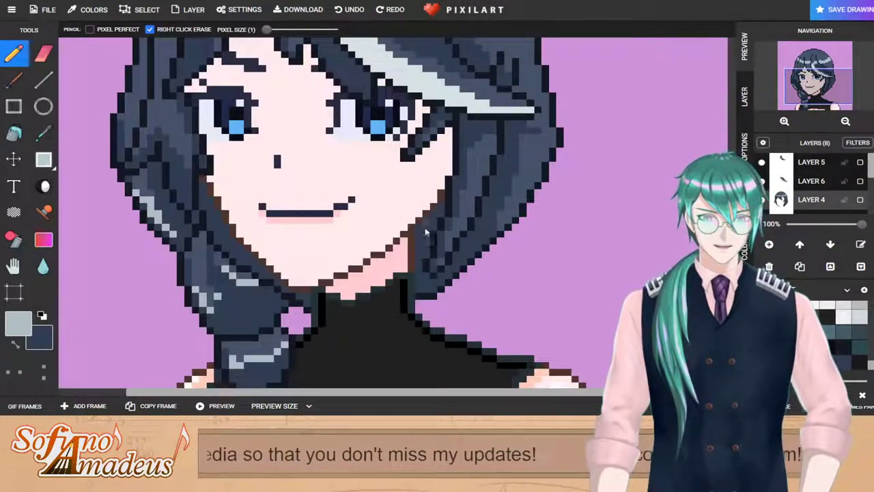
drag(449, 245, 455, 234)
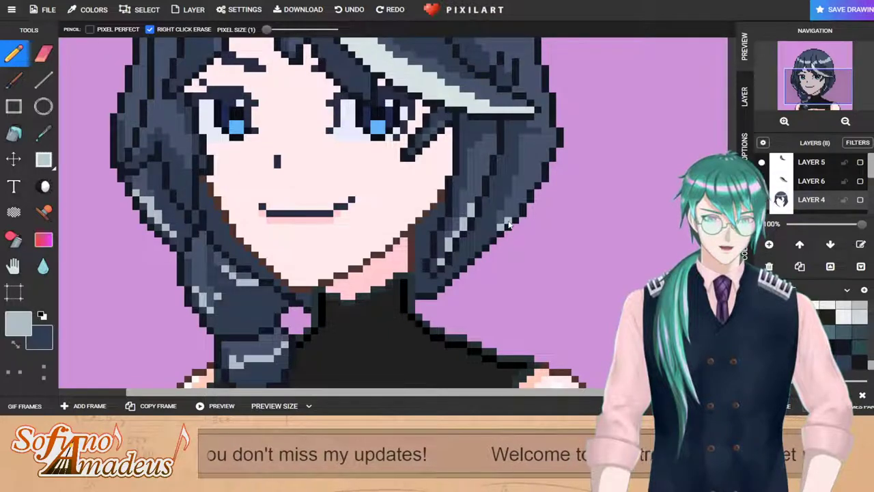
drag(517, 211, 553, 146)
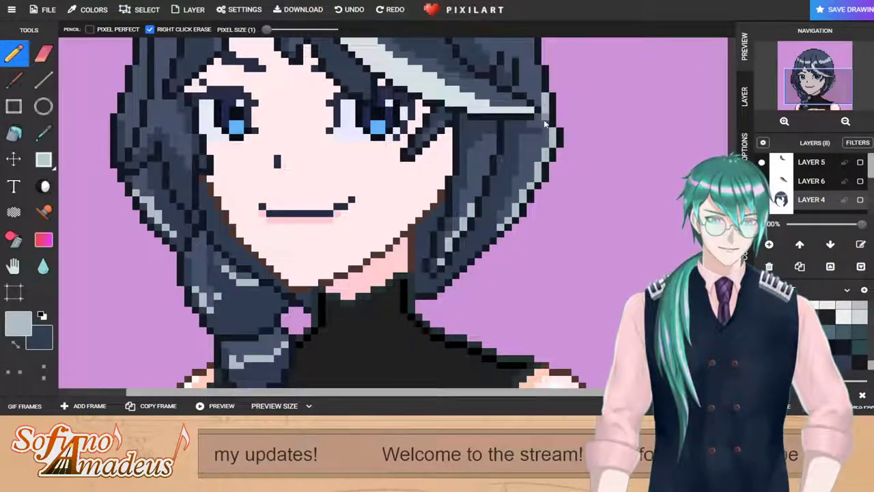
scroll(544, 120, down, 2)
scroll(495, 173, up, 2)
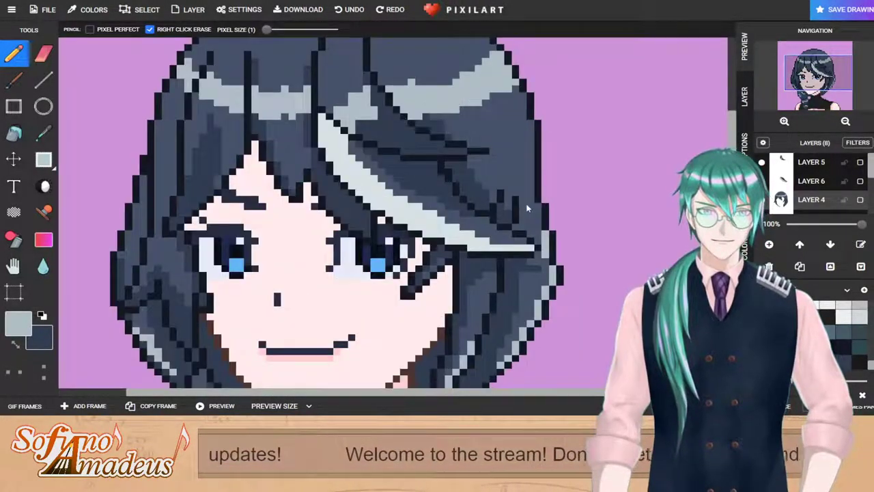
Step: Try small light grey highlight pixels under the outline at the very top of the hair
scroll(538, 219, down, 2)
scroll(340, 136, up, 2)
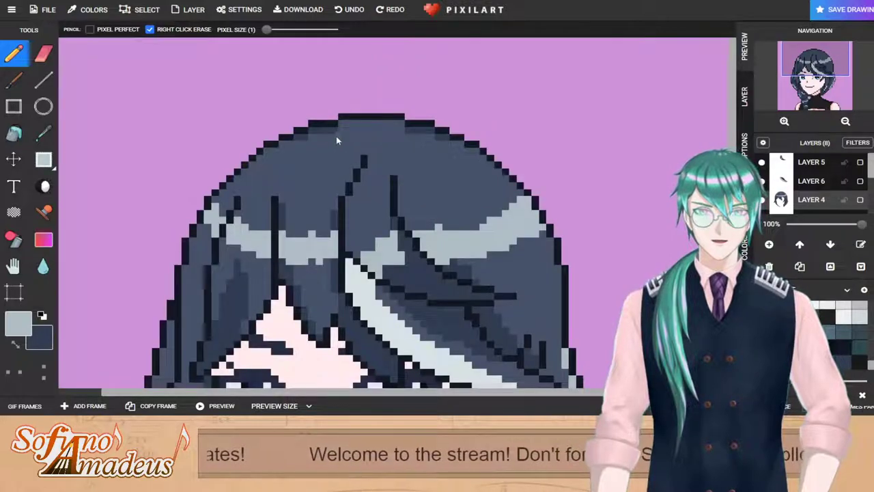
click(330, 137)
click(409, 138)
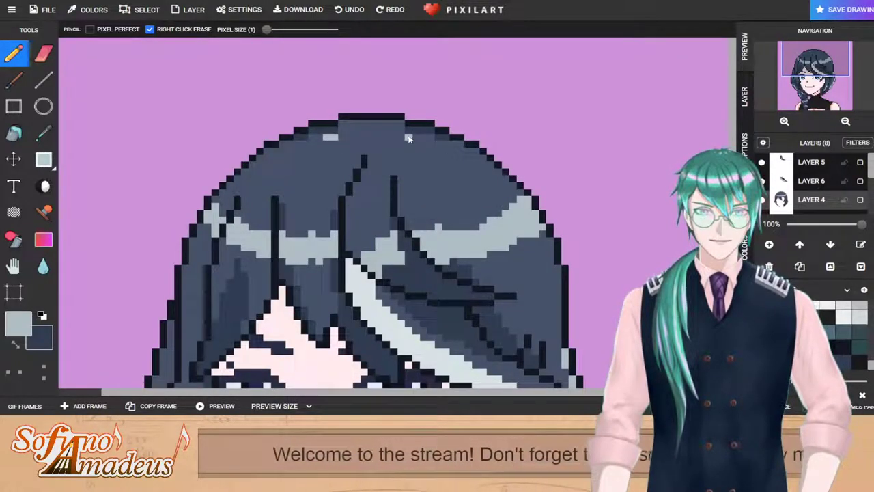
scroll(433, 189, down, 3)
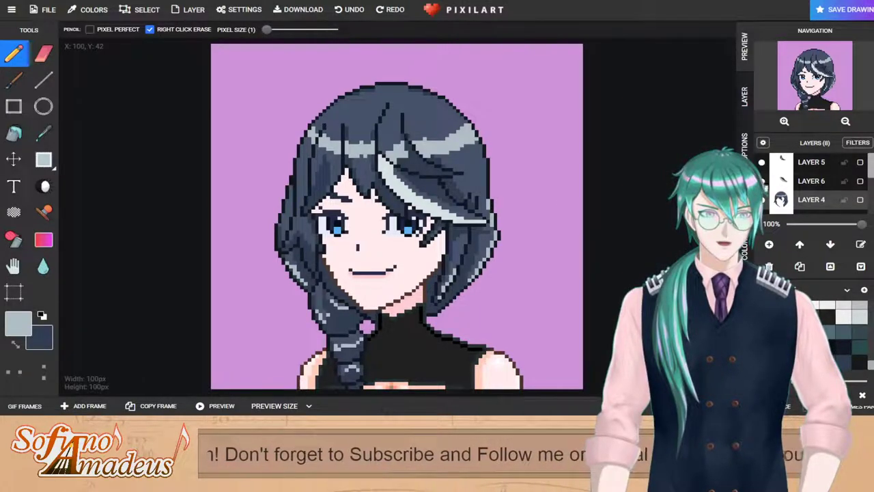
Step: Sample the pink from the neck and paint a small pink accent just above the nose on Layer 3
click(43, 133)
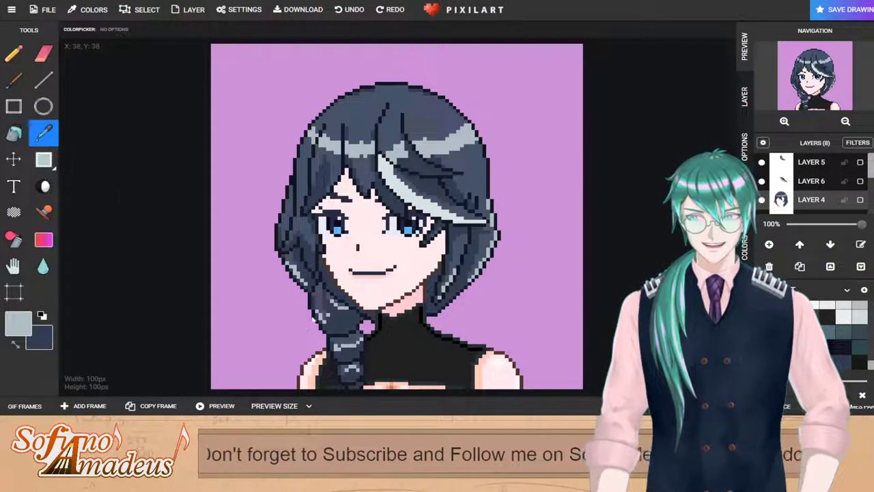
click(408, 307)
click(15, 54)
scroll(811, 194, down, 2)
scroll(812, 194, down, 2)
scroll(811, 194, up, 1)
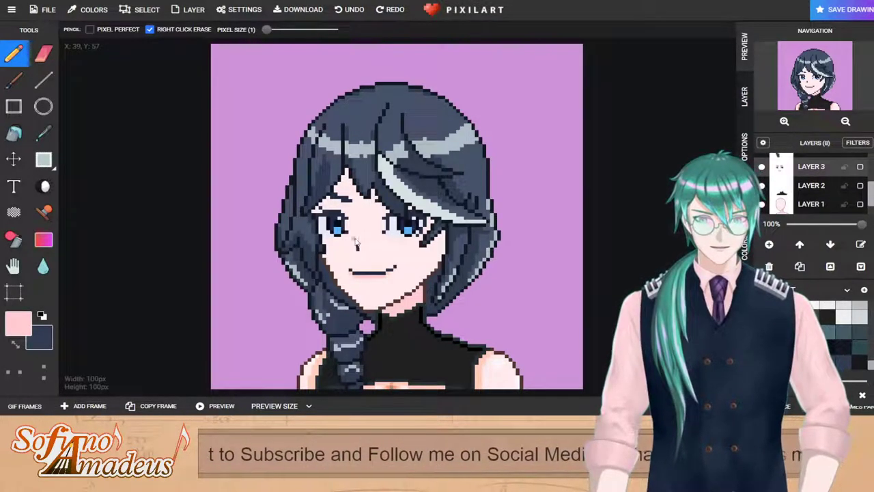
scroll(355, 244, up, 2)
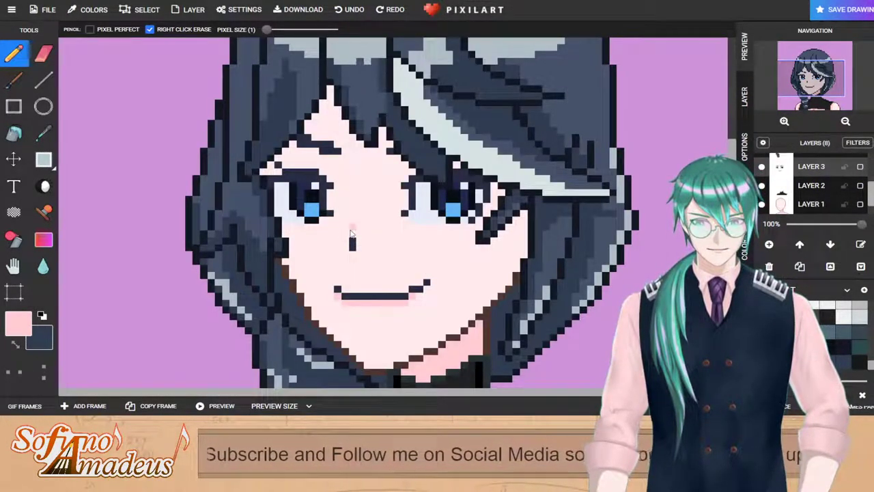
scroll(419, 255, down, 2)
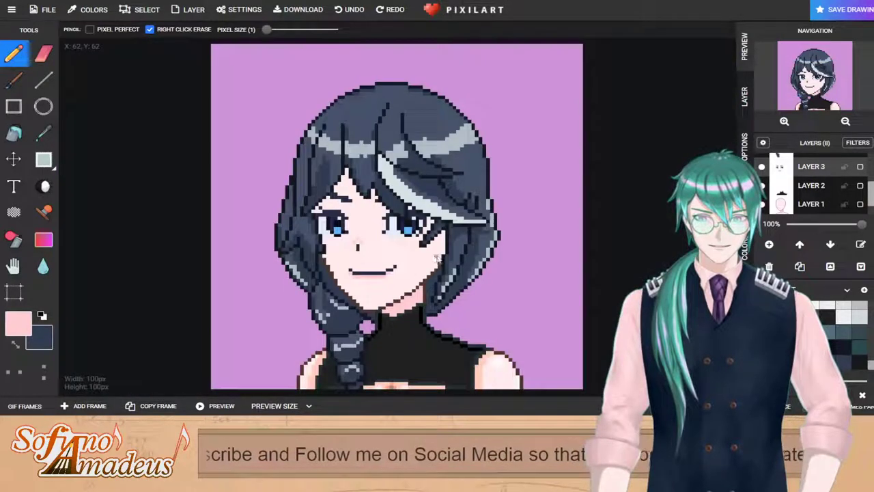
scroll(400, 263, up, 1)
scroll(369, 205, down, 1)
scroll(375, 217, up, 1)
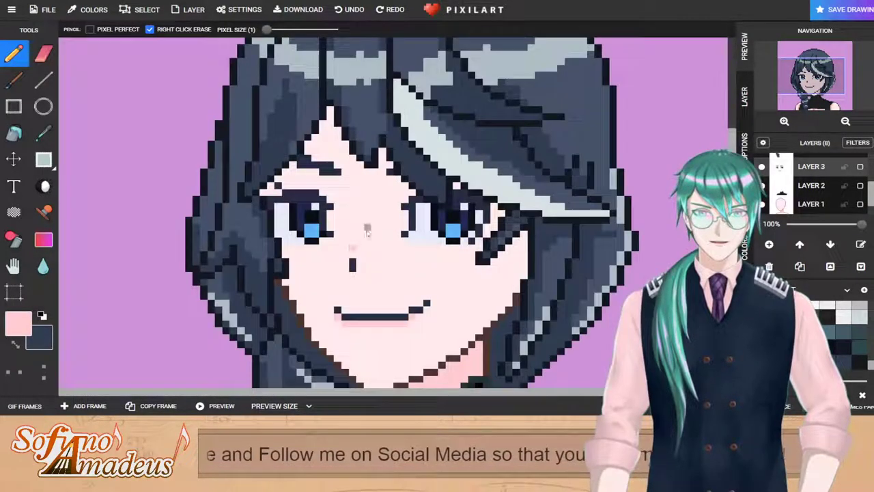
scroll(363, 250, down, 1)
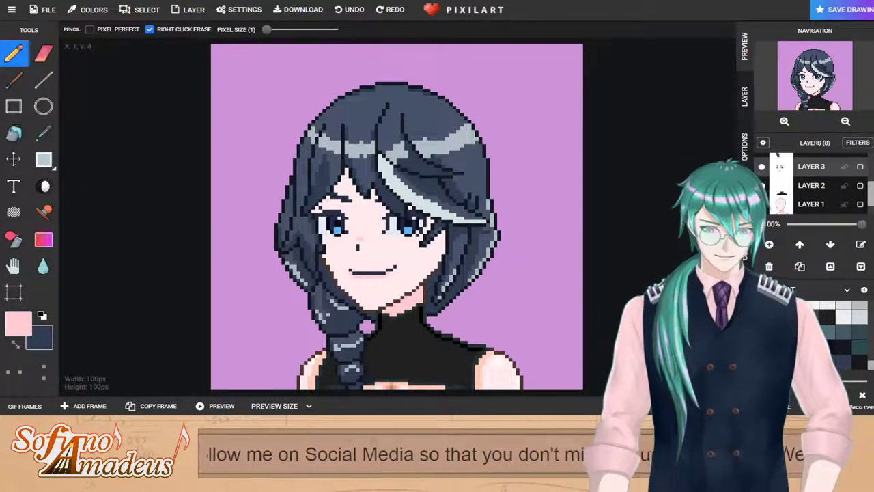
scroll(327, 261, up, 1)
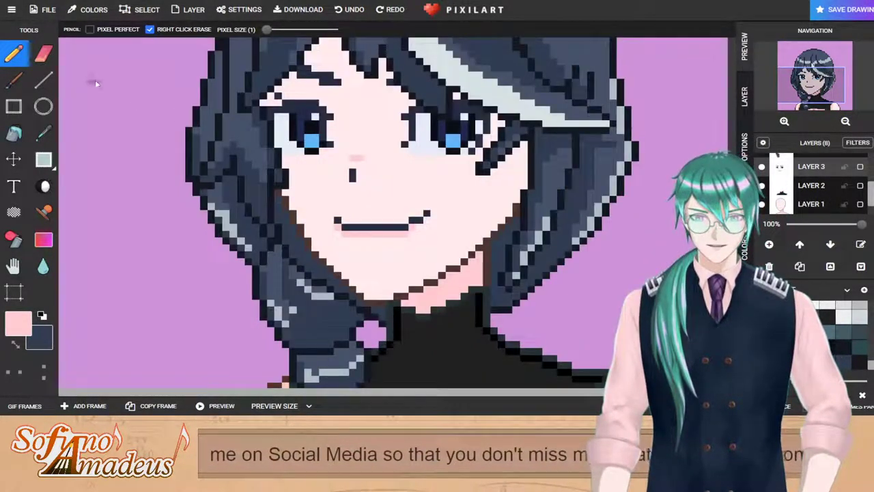
Step: Trim the ends of the pink lower lip with the Eraser on Layer 3
click(43, 53)
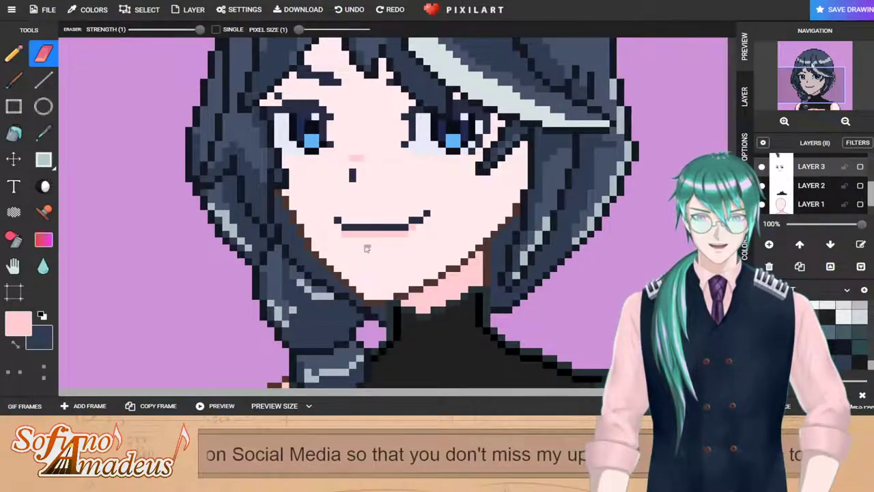
scroll(413, 255, down, 1)
scroll(413, 255, up, 1)
scroll(422, 243, down, 1)
scroll(431, 250, up, 1)
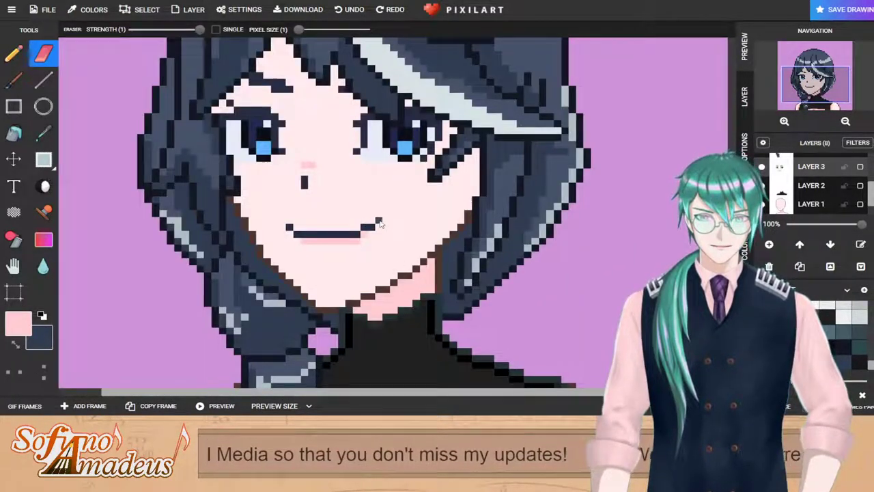
scroll(424, 254, down, 1)
scroll(404, 258, up, 2)
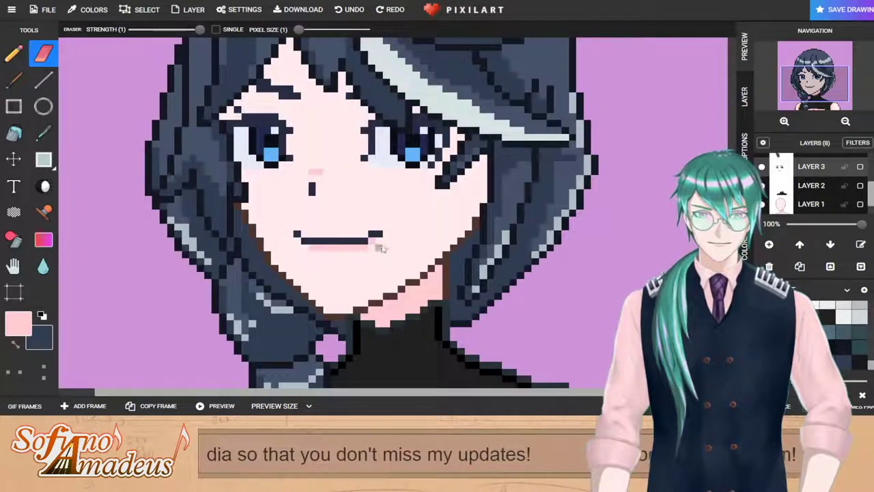
scroll(418, 252, down, 2)
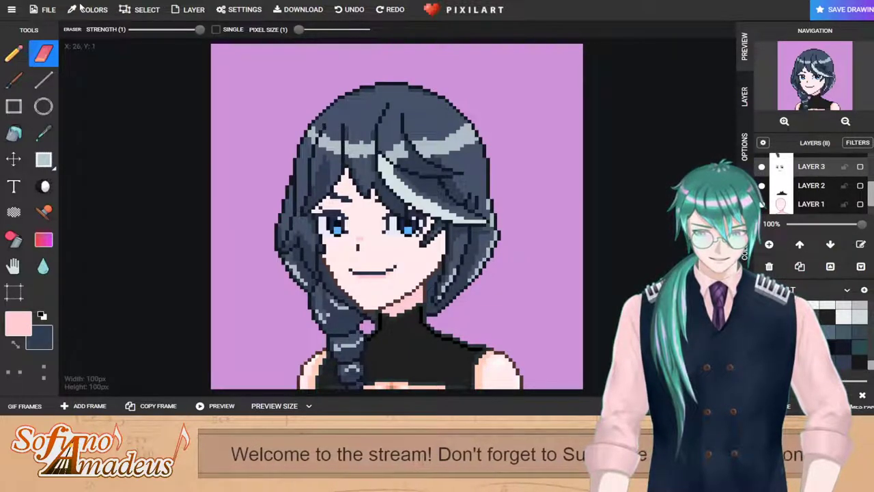
Step: Choose red from the palette, hide Layer 4, and draw red eyeliner pixels at the braid-side eye's outer corner on Layer 3
scroll(356, 269, up, 2)
scroll(320, 156, down, 1)
click(14, 54)
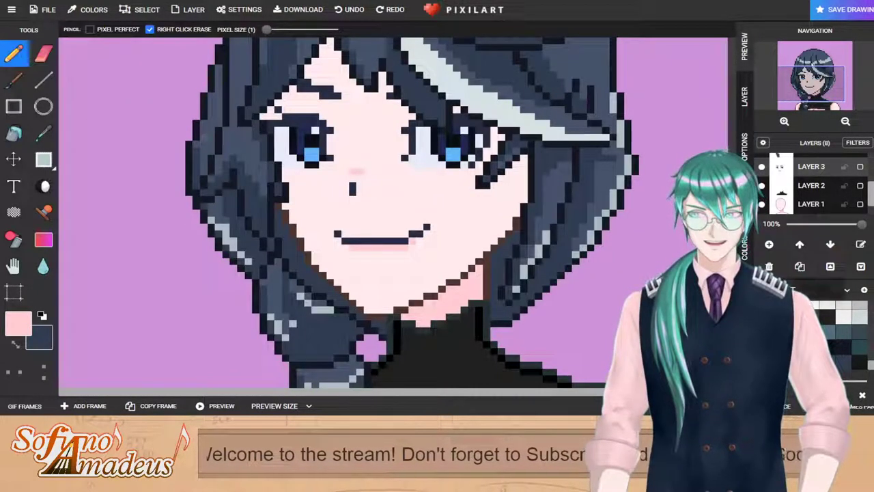
drag(872, 366, 871, 306)
click(859, 337)
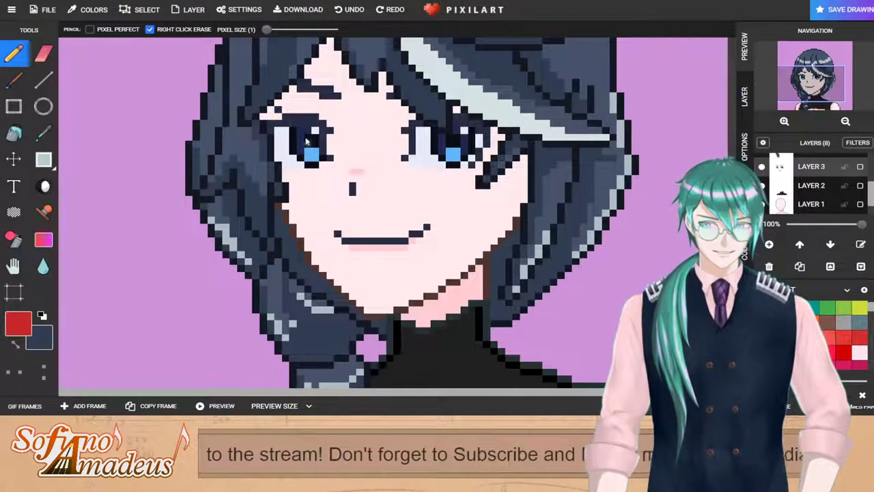
scroll(309, 145, up, 1)
scroll(778, 183, up, 1)
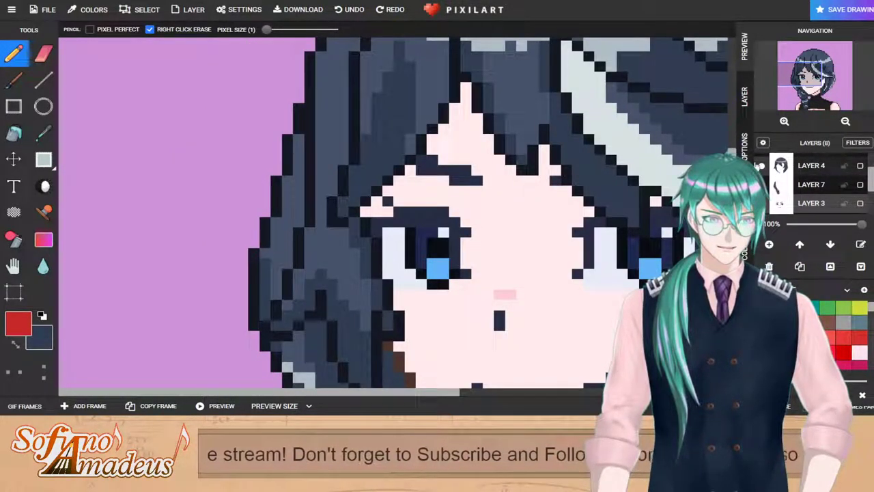
click(762, 165)
drag(360, 228, 369, 236)
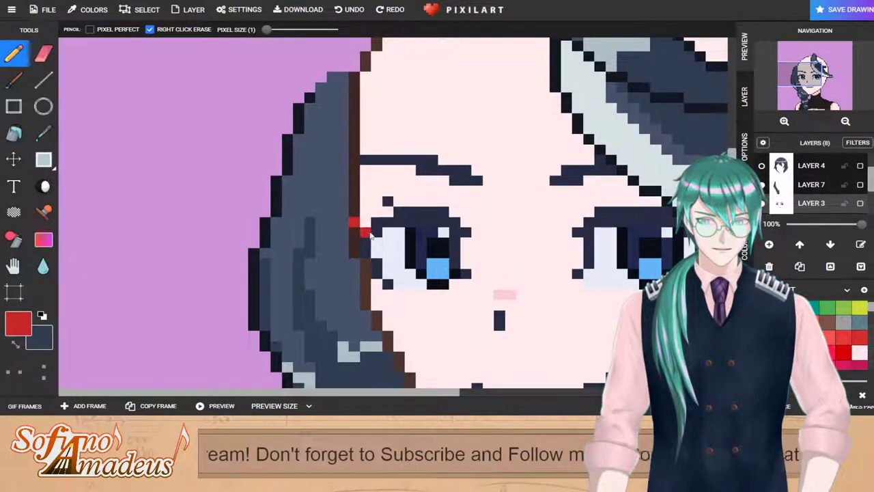
drag(410, 391, 448, 392)
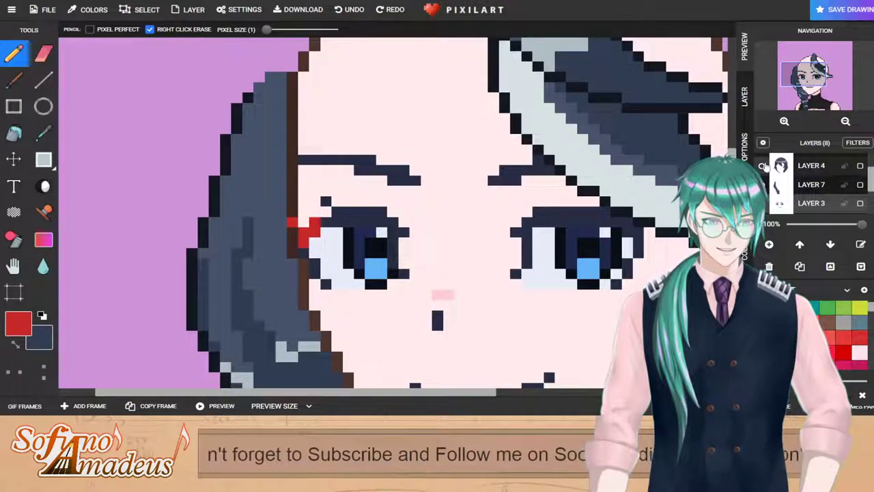
Step: Hide Layers 6 and 5 and draw matching red eyeliner pixels at the outer corner of the other eye on Layer 3
scroll(762, 171, up, 1)
click(761, 174)
click(762, 157)
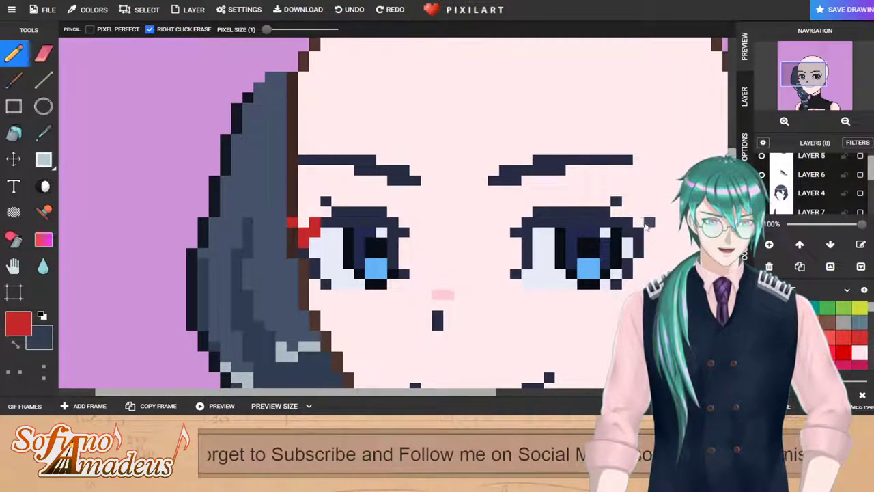
mouse_move(642, 237)
mouse_down()
mouse_move(630, 232)
mouse_move(637, 243)
mouse_up()
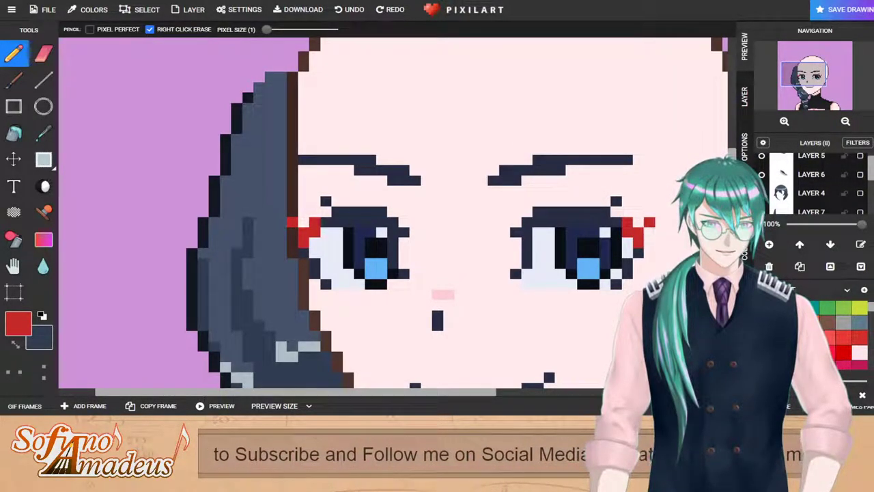
scroll(410, 232, down, 3)
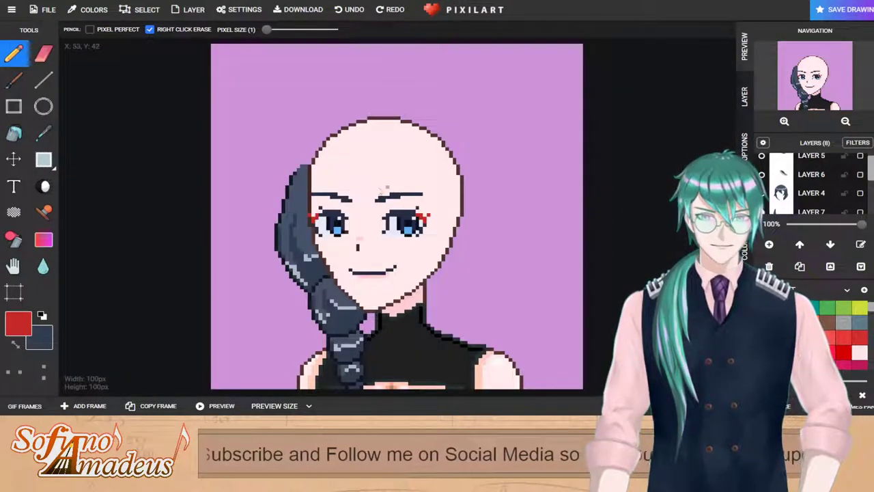
scroll(284, 254, up, 3)
right_click(314, 242)
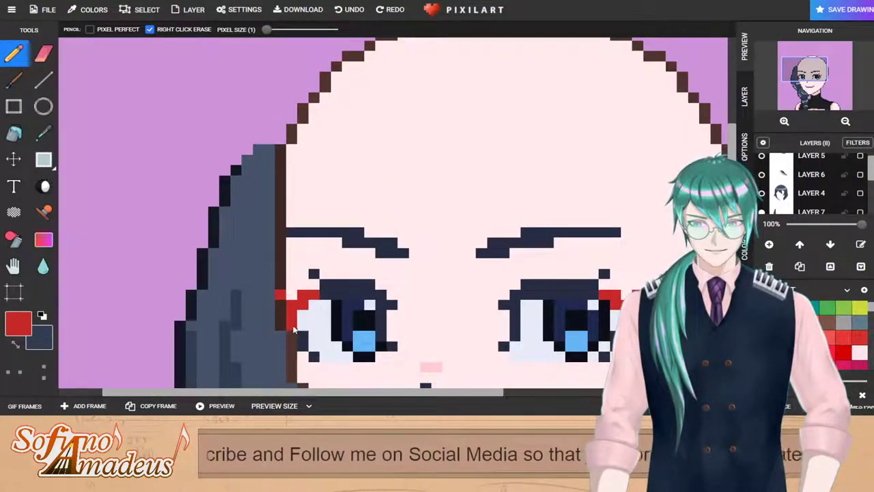
Step: Turn Layers 4, 6 and 5 back on to review the red eyeliner on the full portrait
click(762, 194)
click(762, 175)
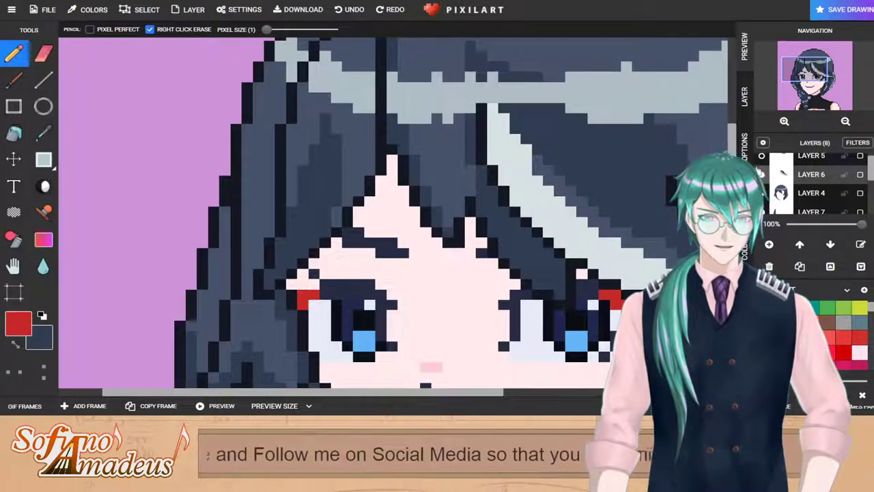
click(761, 156)
scroll(573, 280, down, 3)
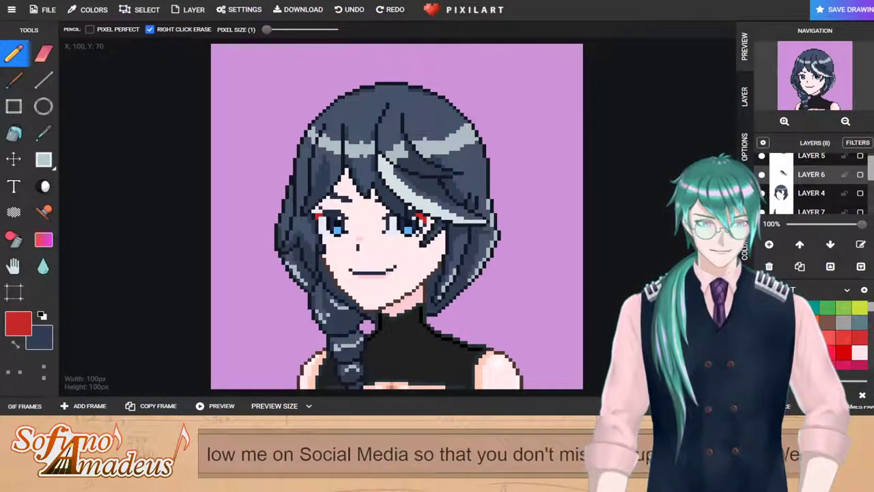
Step: Hide Layers 4, 5 and 6 and bucket-fill the braid-side eyeliner on Layer 3 with a darker red
scroll(103, 151, up, 3)
click(761, 156)
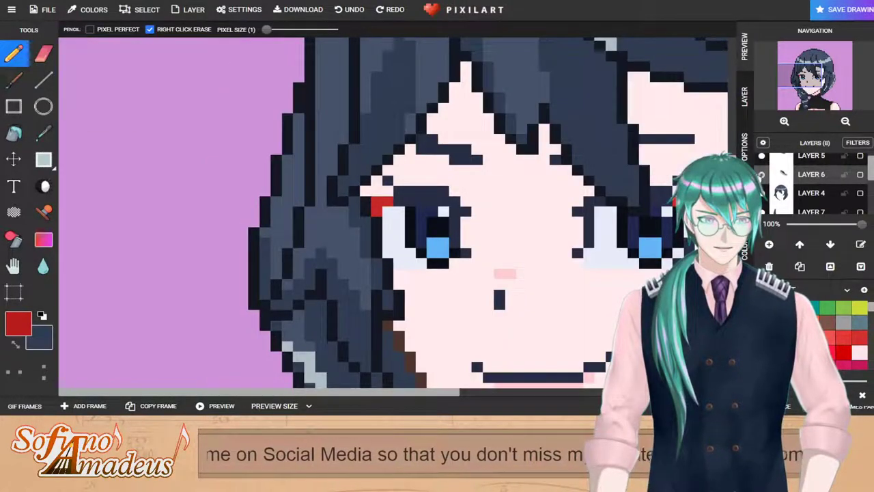
click(761, 174)
click(14, 133)
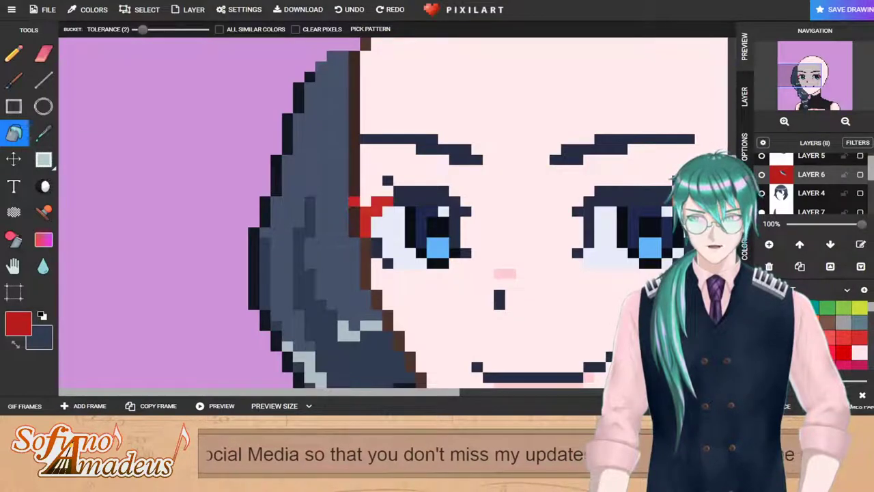
scroll(815, 201, down, 2)
click(815, 203)
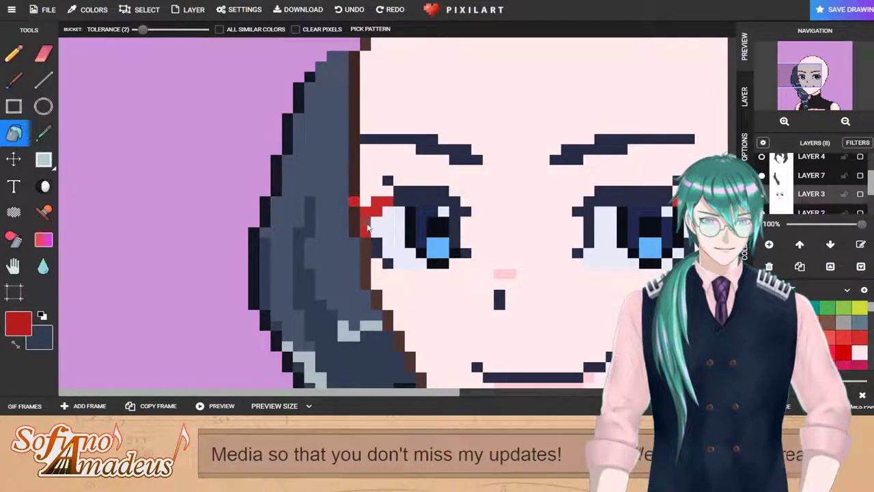
click(355, 204)
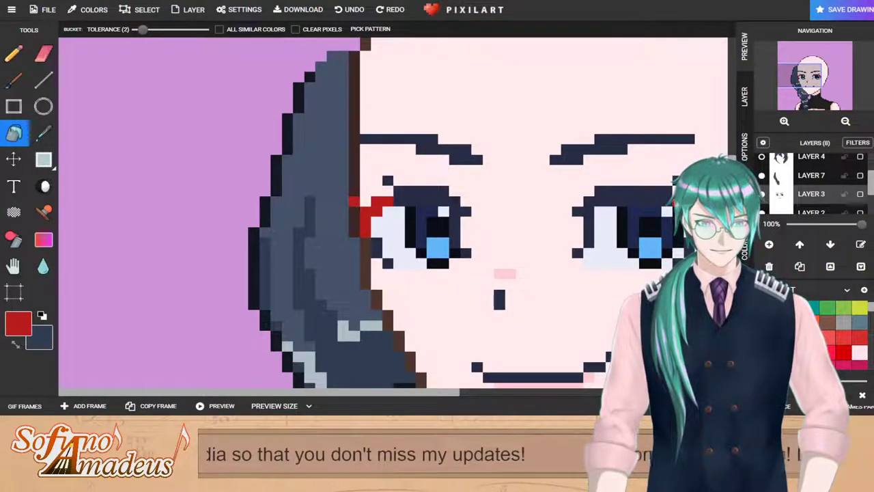
Step: Make the hair visible again by showing Layers 4, 6 and 5
click(762, 157)
scroll(765, 171, up, 1)
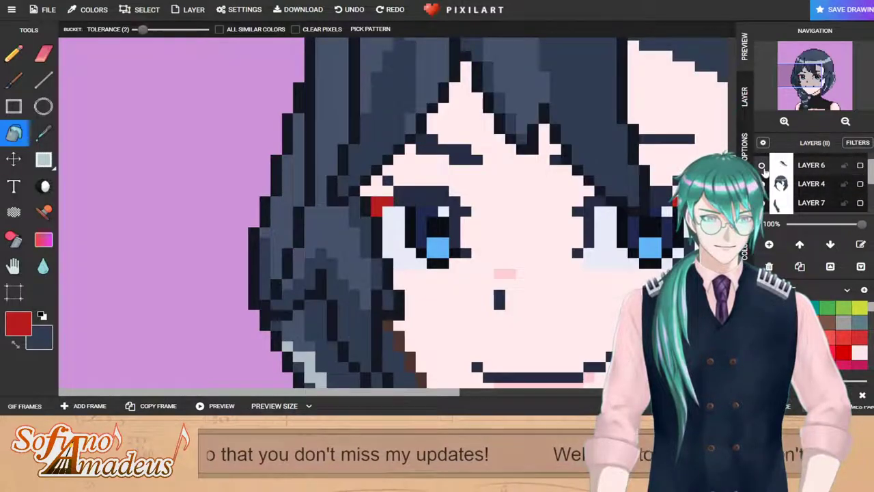
click(762, 166)
scroll(769, 171, up, 1)
click(762, 162)
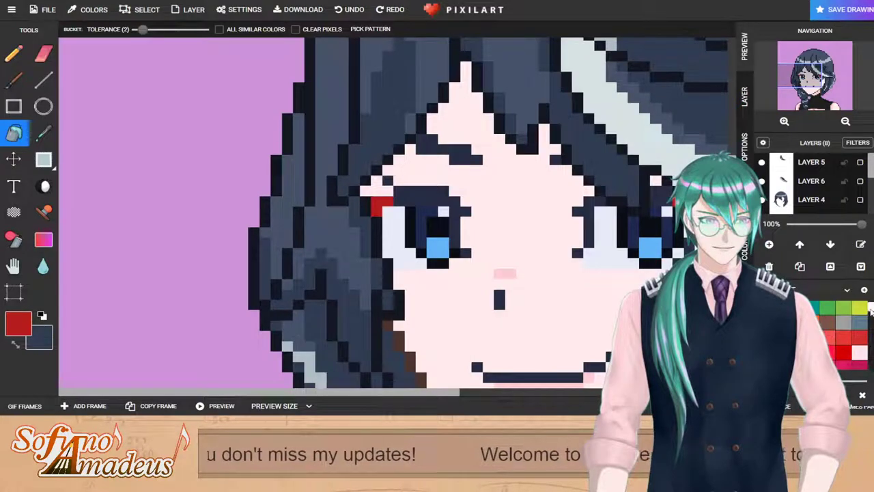
Step: Choose black and draw a stepped, slightly sloping hairpin line across the braid-side bangs on Layer 4 with the Pencil
scroll(872, 330, up, 1)
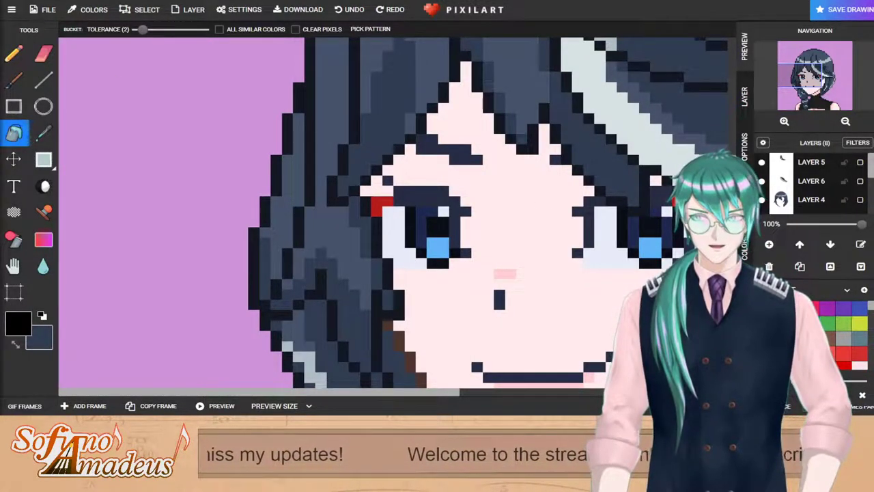
click(14, 53)
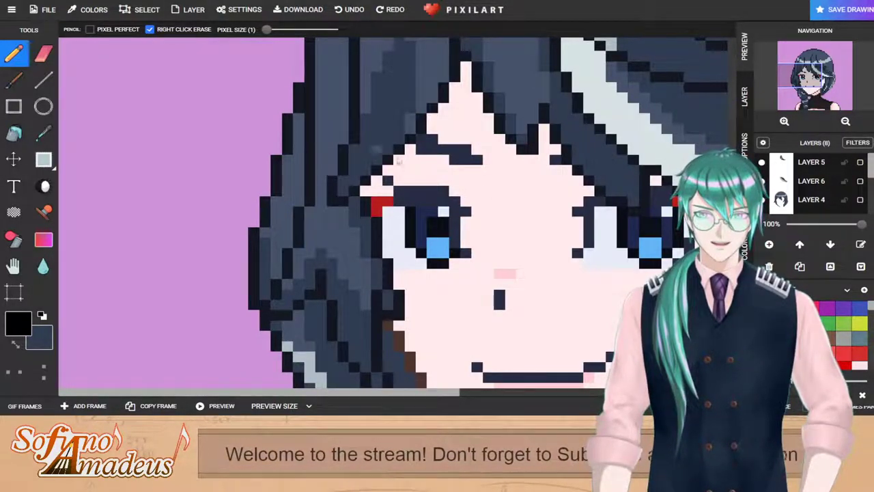
scroll(244, 251, up, 3)
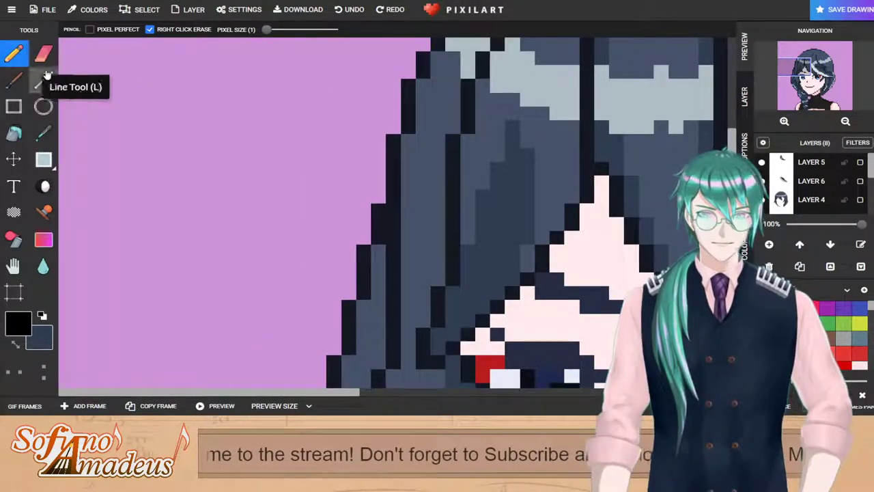
click(800, 202)
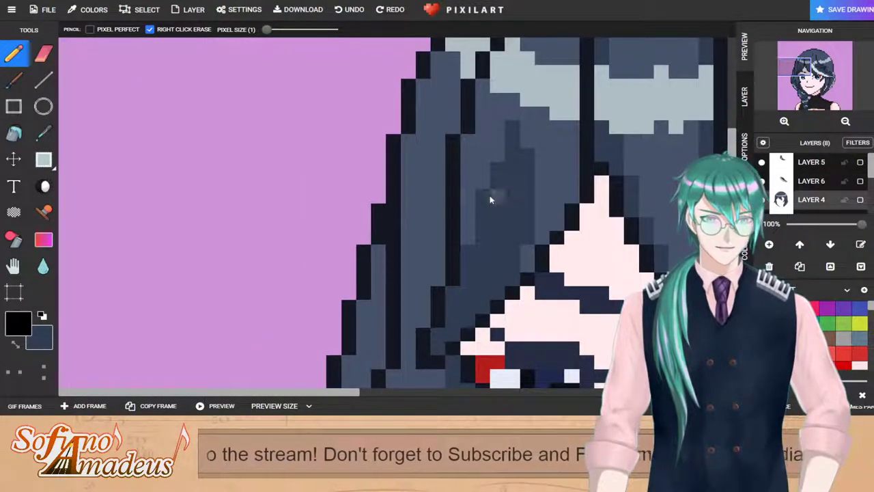
drag(450, 198, 572, 224)
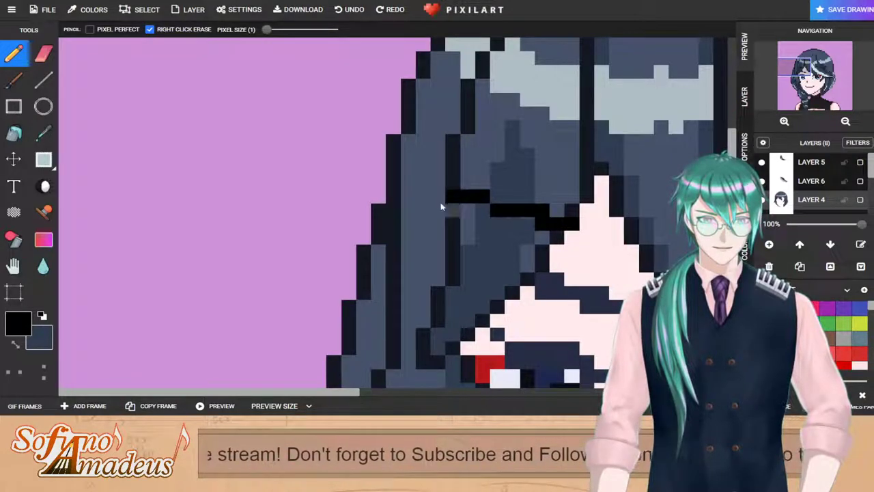
key(ctrl+z)
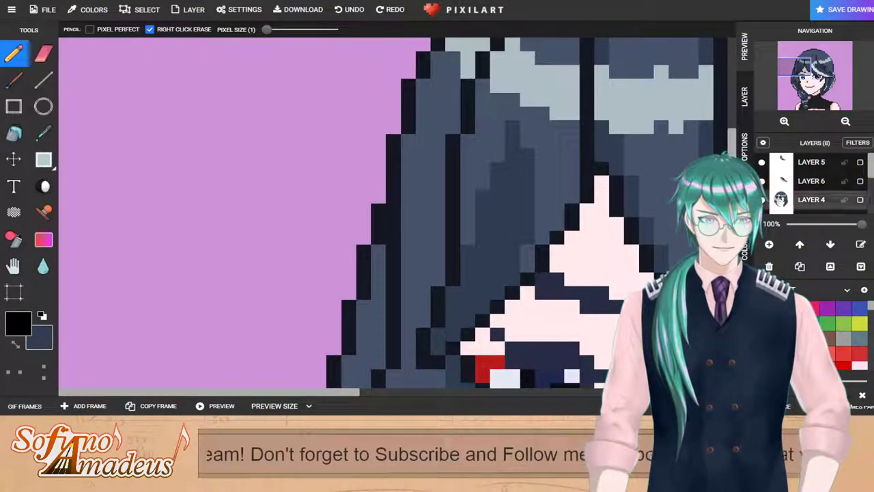
drag(454, 199, 491, 202)
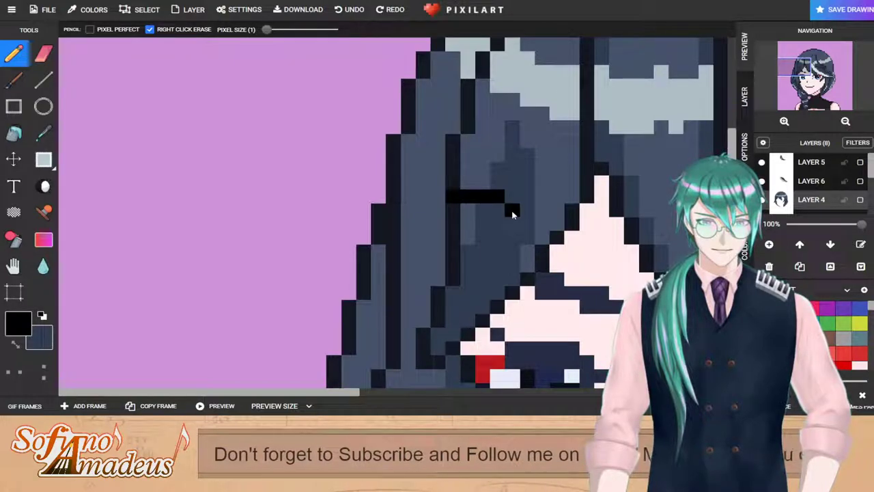
key(ctrl+z)
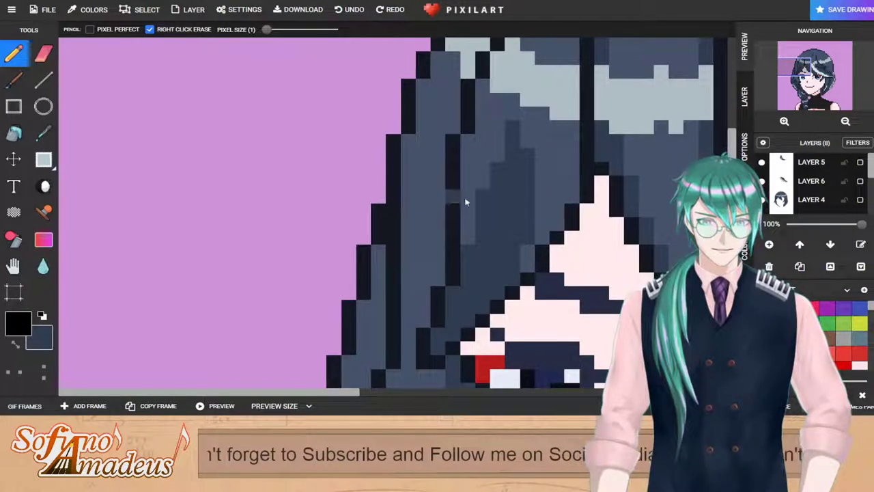
mouse_move(455, 202)
mouse_down()
mouse_move(527, 213)
mouse_move(557, 231)
mouse_up()
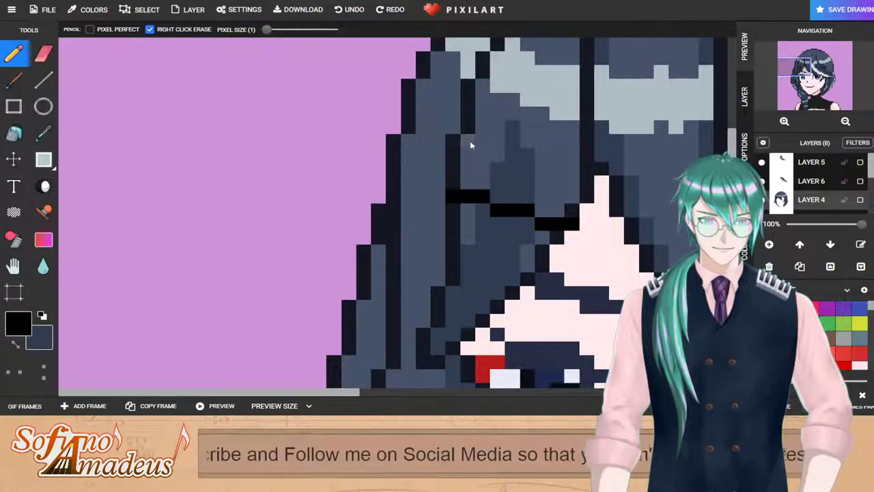
Step: Add a horizontal black hairpin line above the first one and a diagonal one crossing it with the Line tool
click(43, 80)
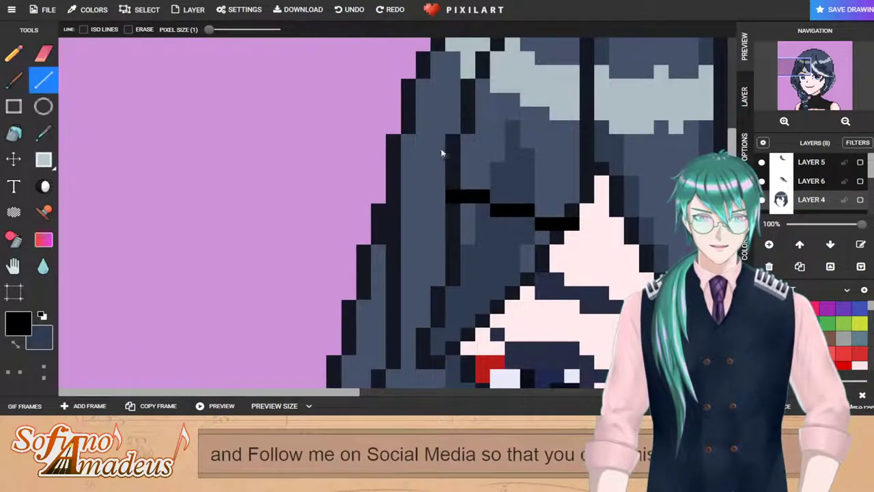
drag(450, 160, 581, 166)
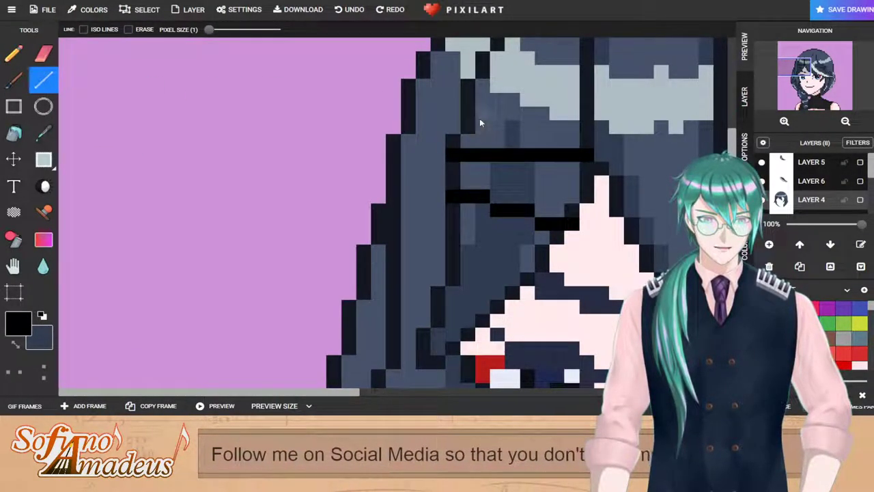
drag(468, 107, 587, 202)
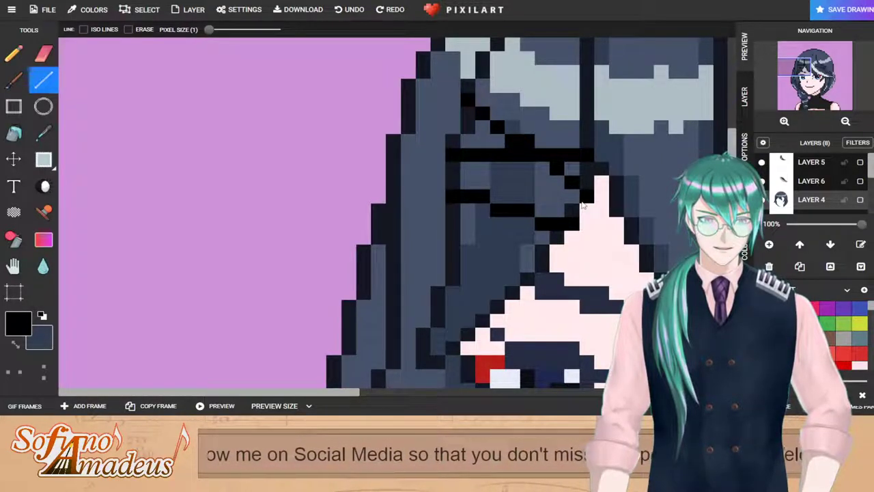
scroll(470, 112, down, 4)
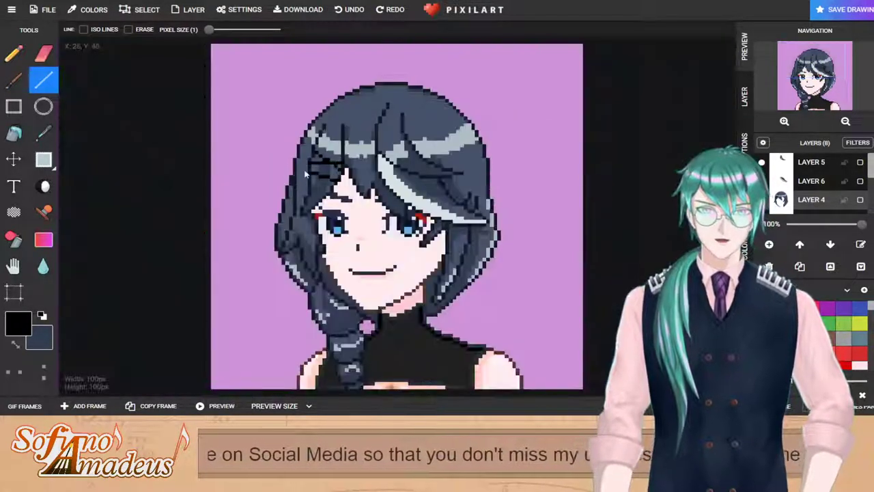
Step: Thicken the diagonal, lower and horizontal hairpins with an additional black line along each
scroll(334, 209, up, 4)
drag(362, 181, 450, 256)
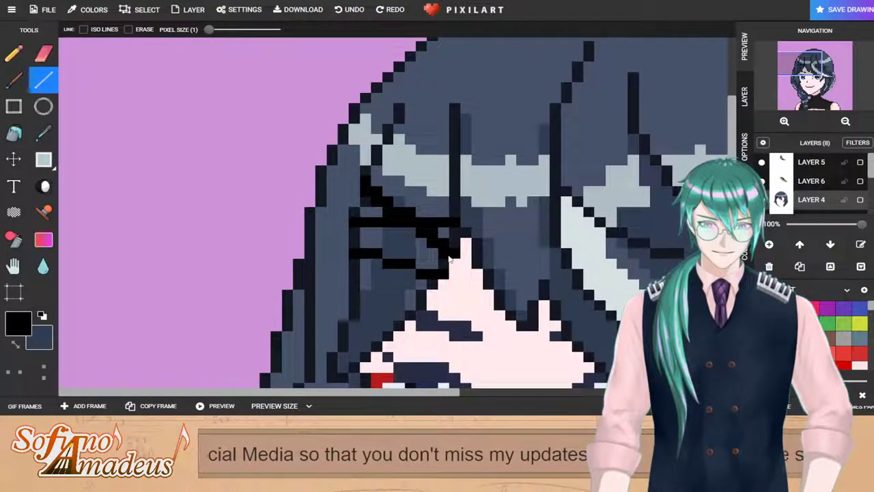
mouse_move(360, 268)
mouse_down()
mouse_move(437, 290)
mouse_move(432, 284)
mouse_up()
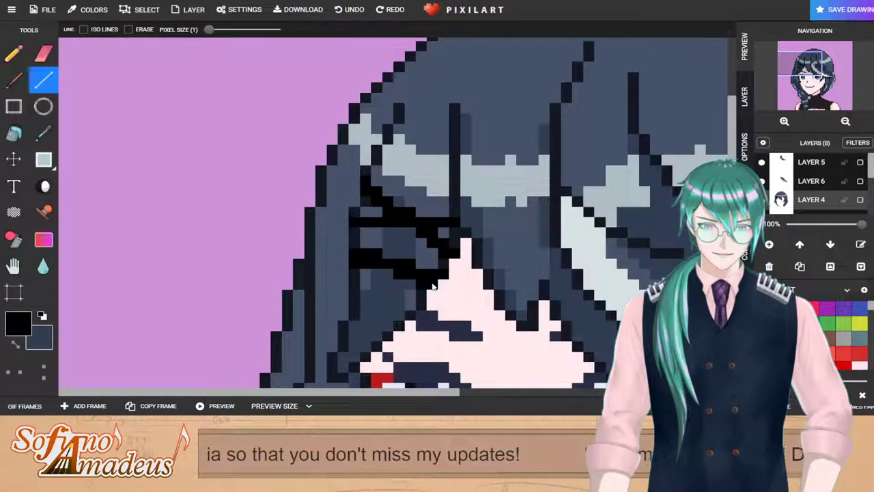
drag(351, 228, 457, 236)
scroll(457, 236, down, 4)
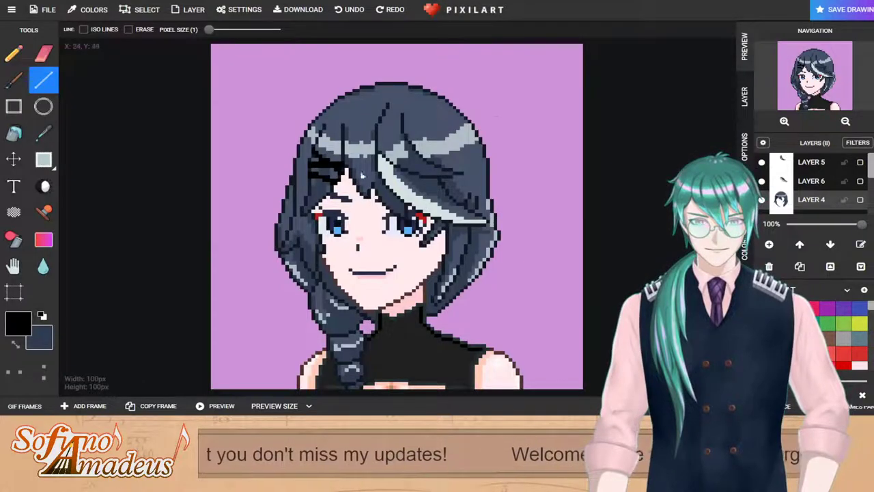
scroll(303, 145, up, 5)
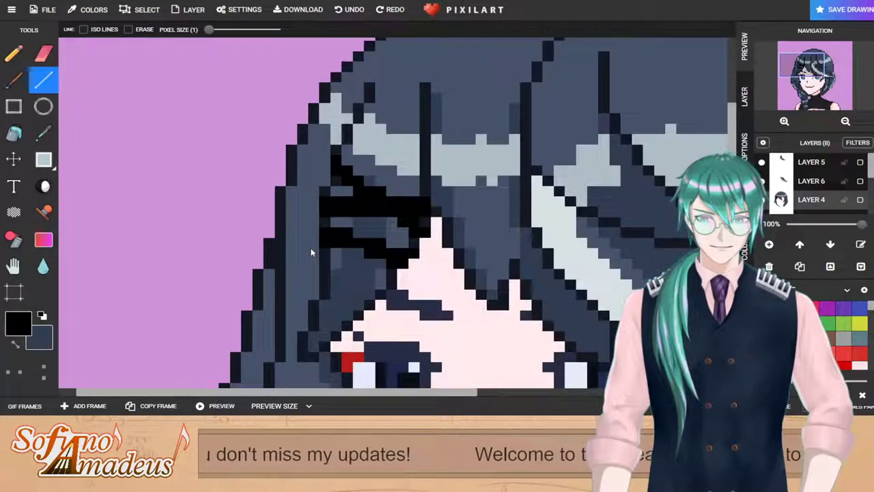
scroll(422, 224, down, 4)
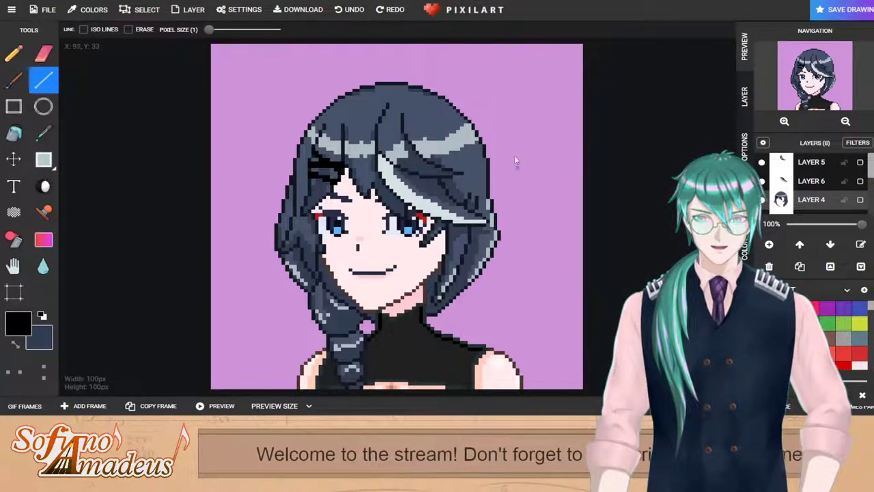
Step: Sample the dark hair outline color and draw a curved tuft of hair sticking up from the crown on Layer 4
click(16, 57)
scroll(343, 111, up, 5)
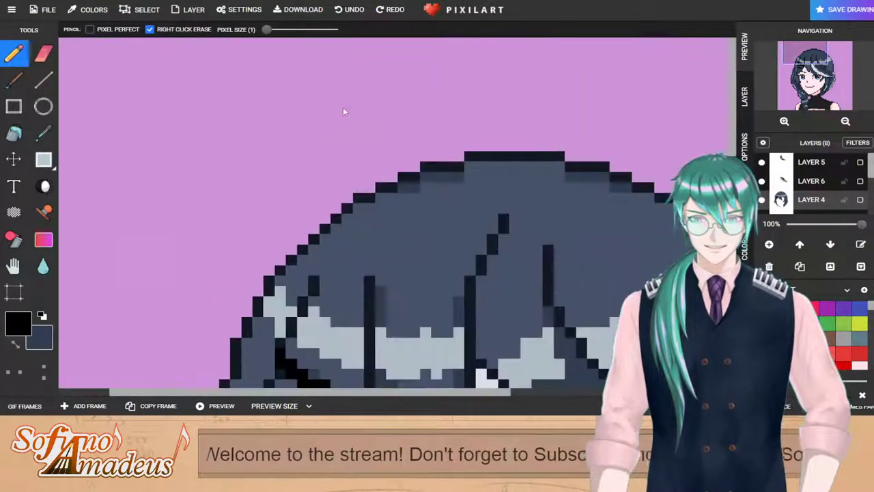
click(43, 132)
click(430, 167)
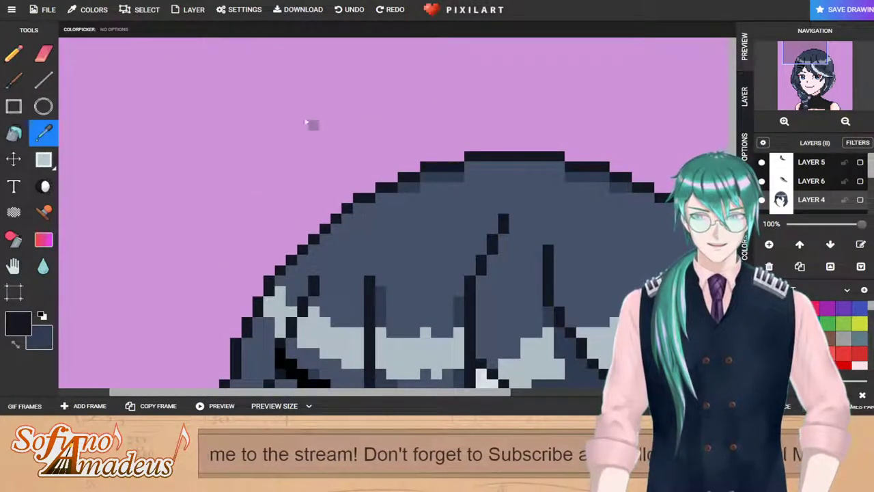
click(14, 53)
scroll(474, 140, down, 1)
scroll(382, 120, down, 2)
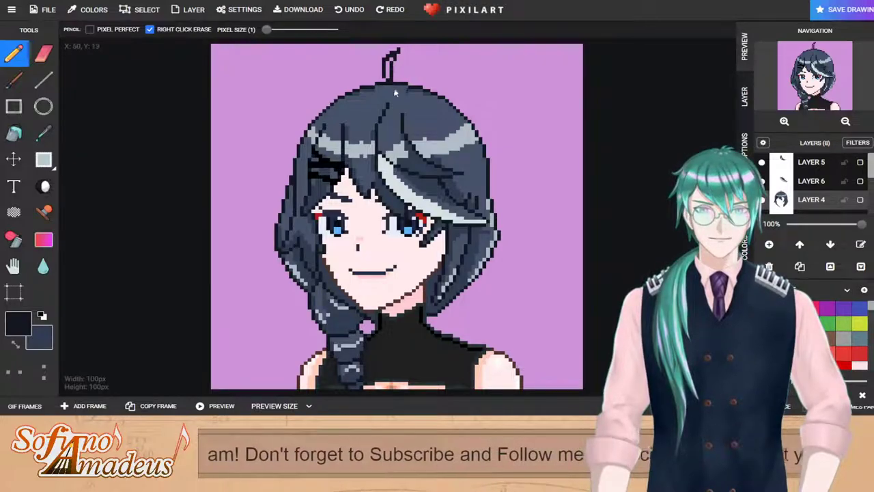
mouse_move(377, 83)
mouse_down()
mouse_move(377, 57)
mouse_move(402, 53)
mouse_up()
scroll(390, 88, up, 2)
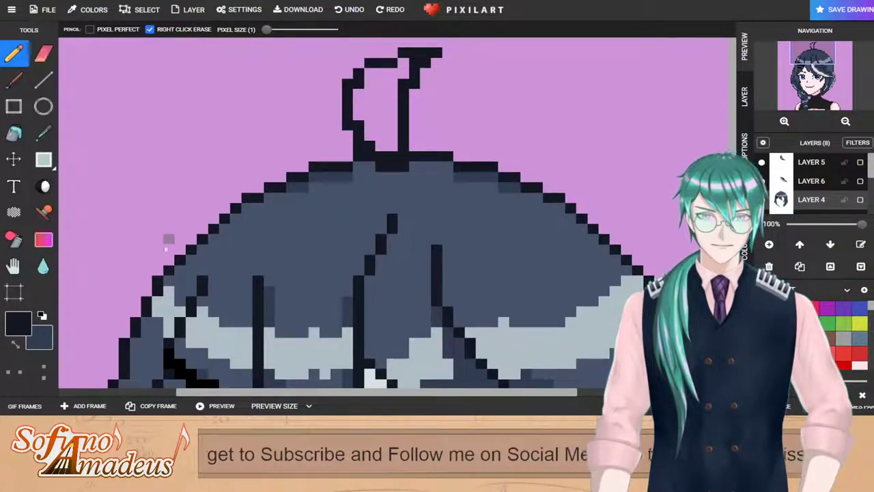
Step: Sample the slate-blue hair color and fill the inside of the outlined tuft with it
click(43, 133)
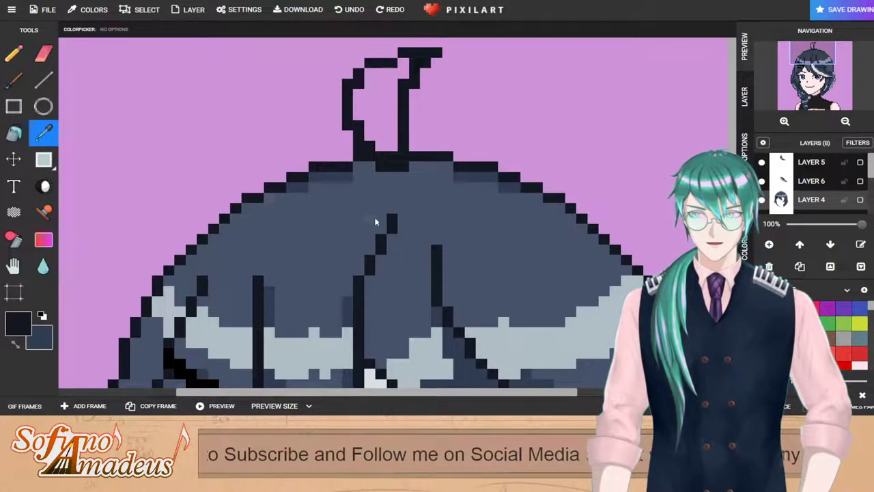
click(375, 221)
click(14, 133)
click(387, 103)
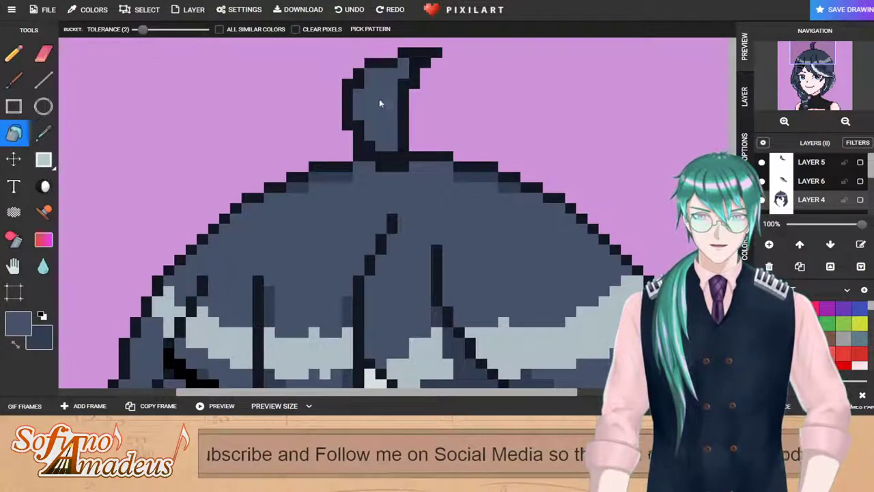
Step: Erase the extra outline pixel on the tuft's braid-side edge and paint out dark pixels at its base with hair color
click(14, 53)
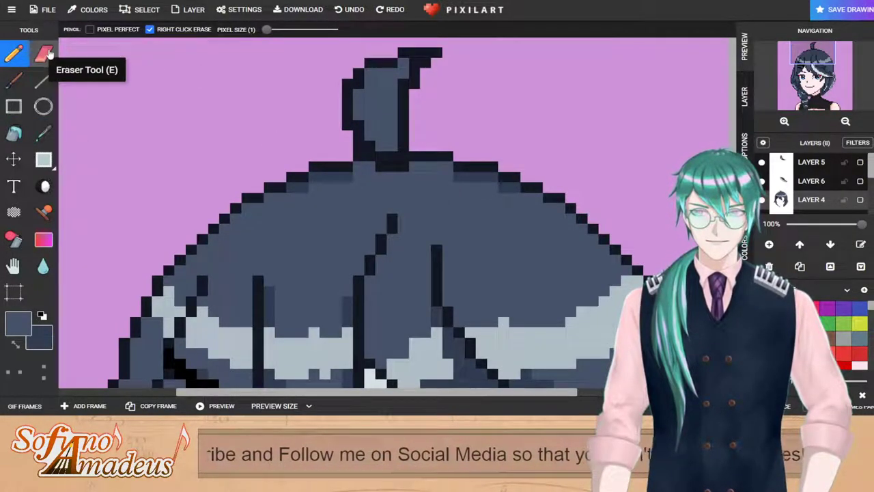
click(43, 53)
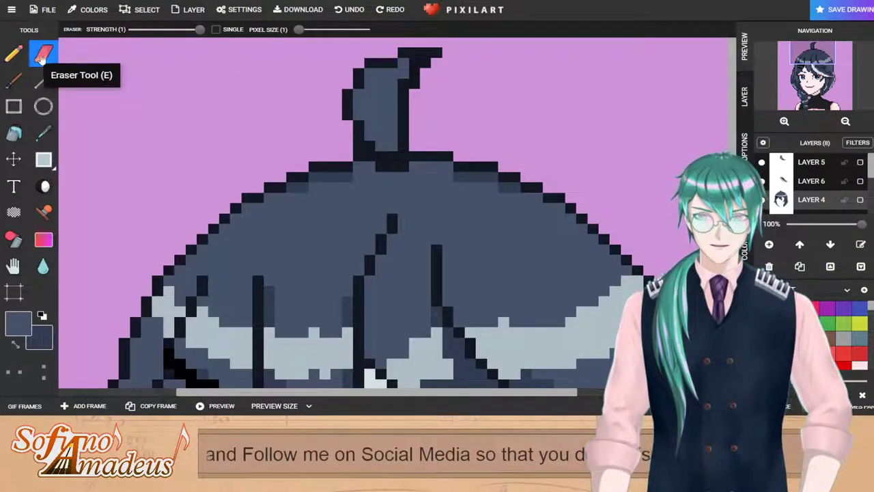
click(14, 54)
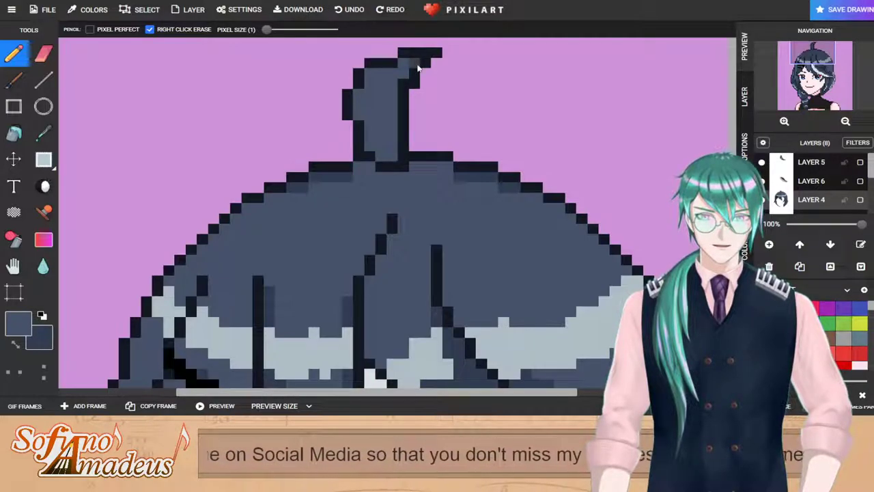
scroll(389, 109, down, 4)
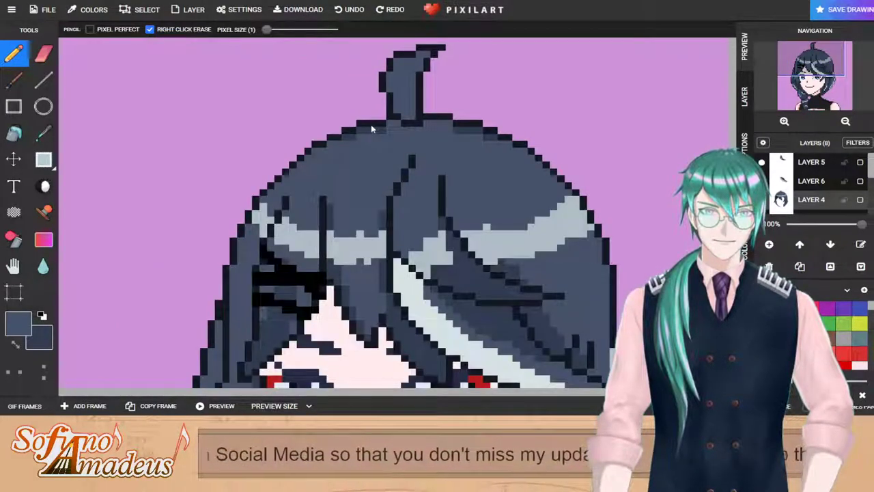
scroll(361, 104, up, 4)
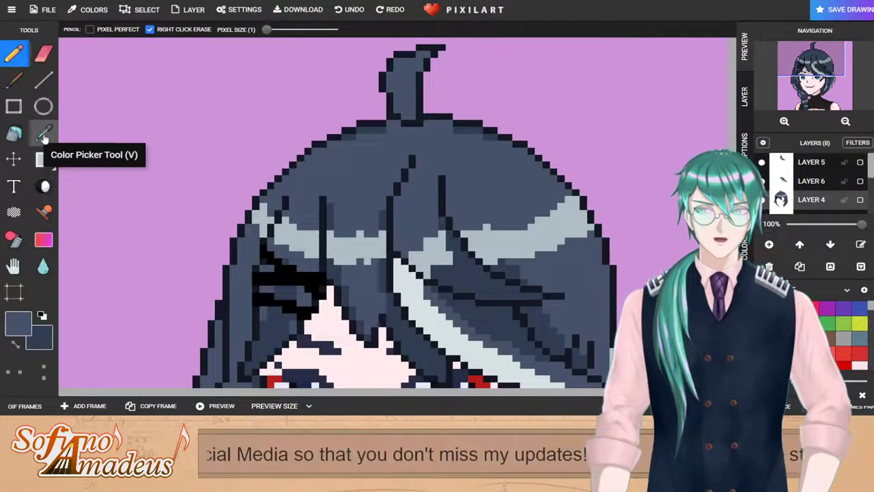
click(43, 131)
click(284, 236)
click(14, 53)
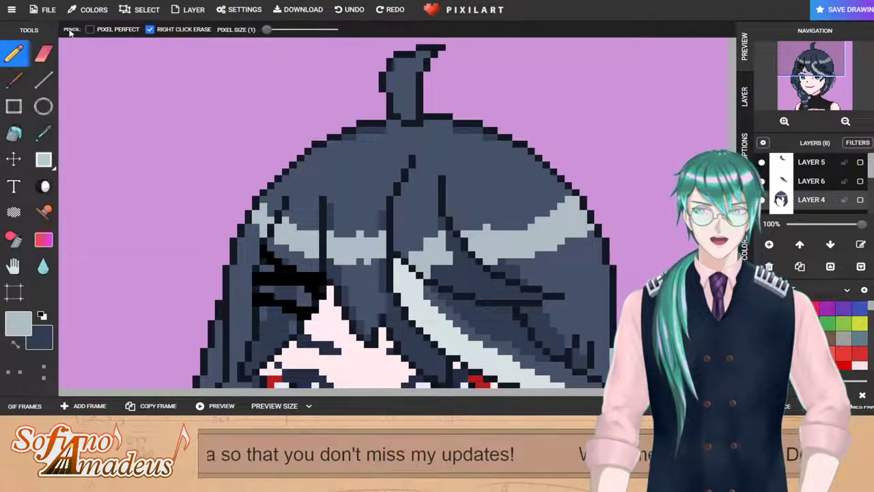
Step: Sample the darker hair shadow tone and shade the inside of the tuft with the Pencil
click(43, 132)
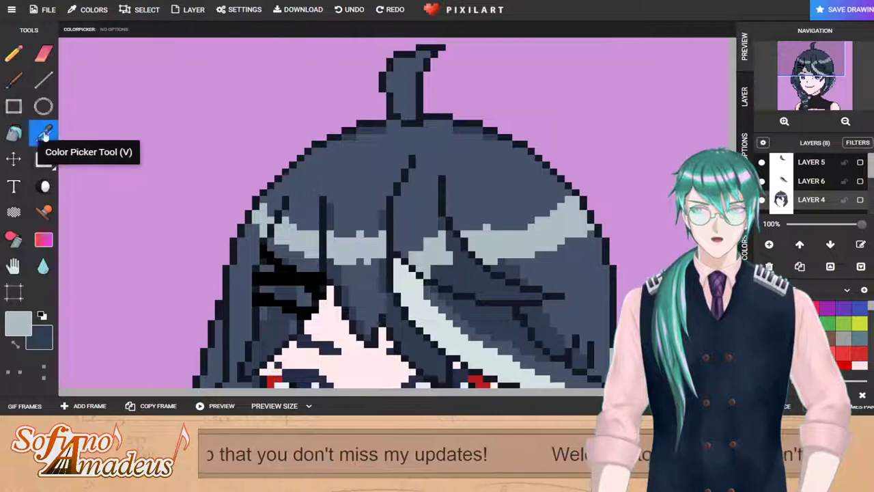
click(371, 133)
click(14, 54)
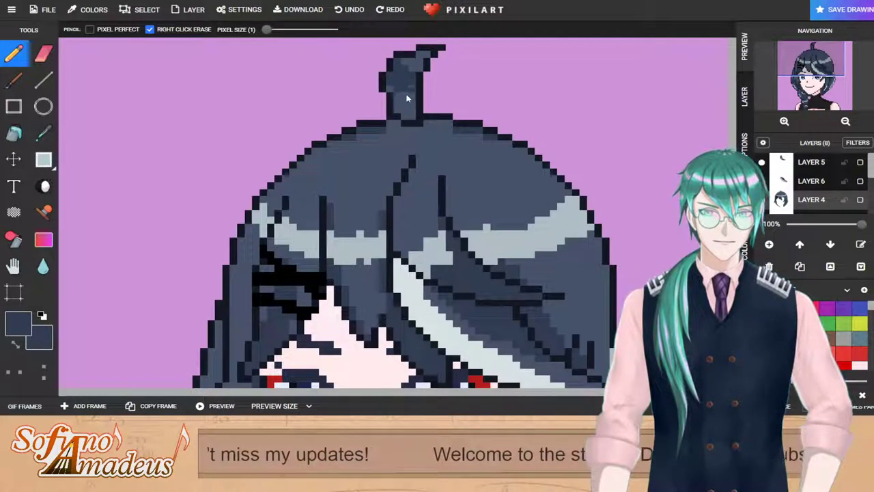
scroll(410, 101, down, 2)
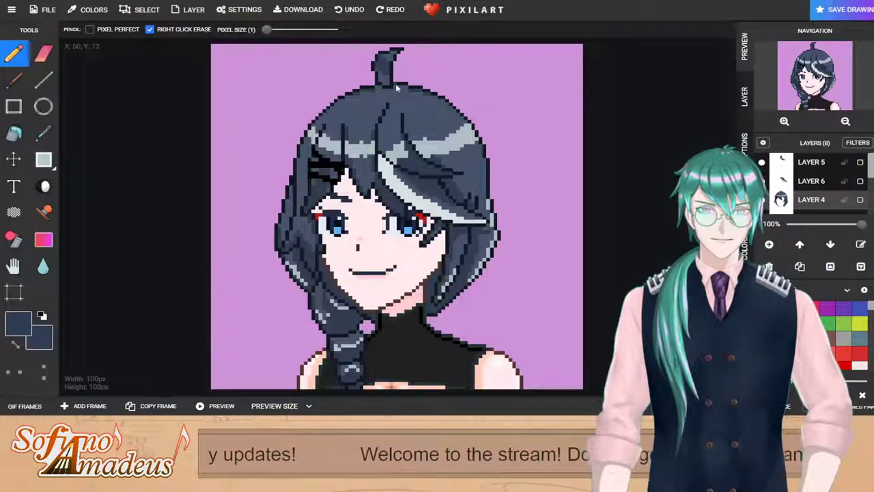
Step: Sample the dark outline color and narrow the tuft's lower braid-side edge, erasing the leftover pixels outside it
scroll(395, 83, up, 3)
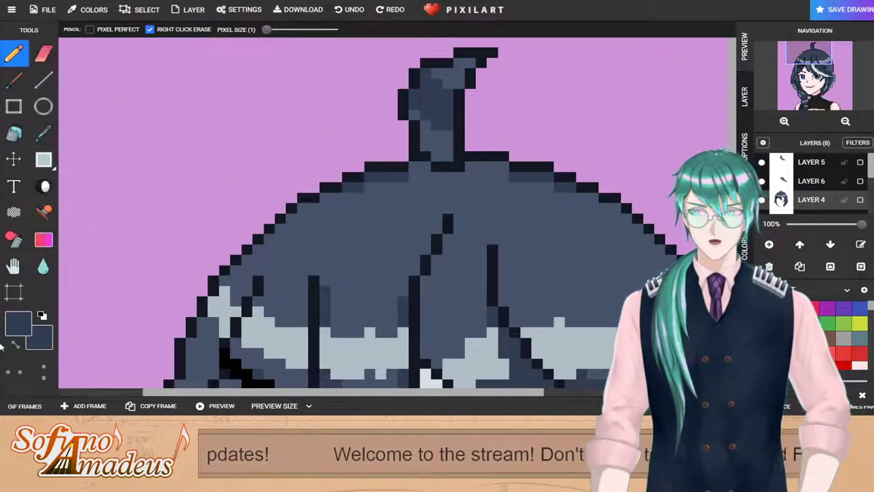
click(43, 133)
click(401, 171)
click(14, 54)
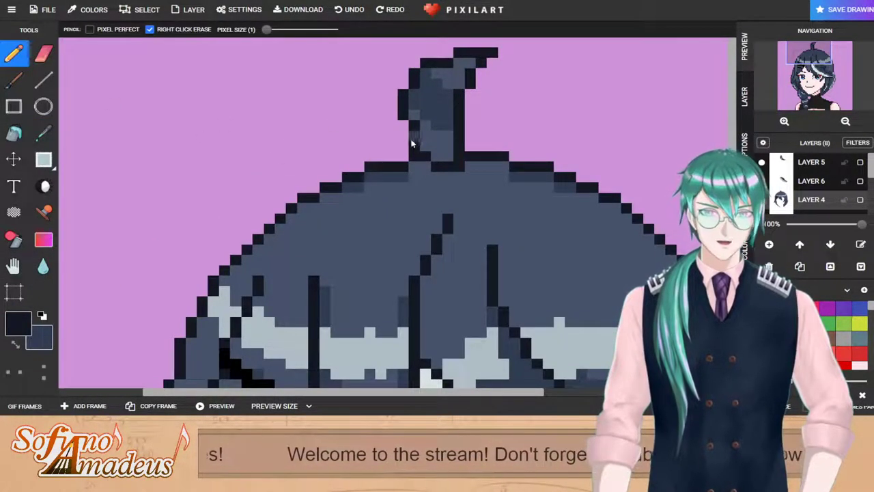
click(414, 144)
click(43, 53)
click(414, 146)
scroll(418, 191, down, 4)
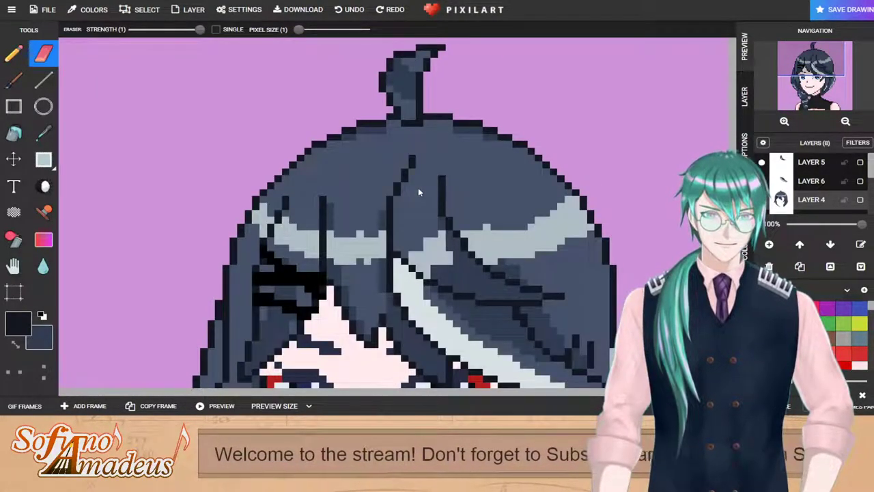
scroll(404, 107, up, 4)
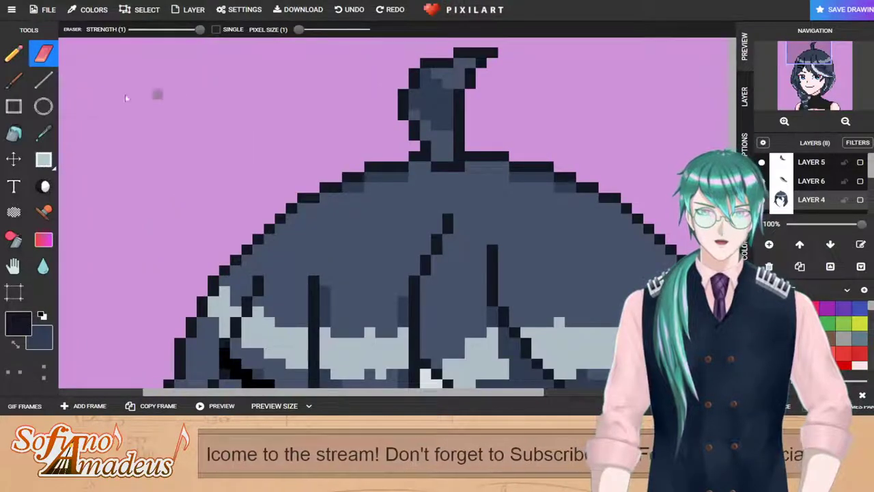
Step: Extend the dark outline diagonally across the tuft's base and touch up the pixel beside it with the sampled slate-blue hair color
click(13, 53)
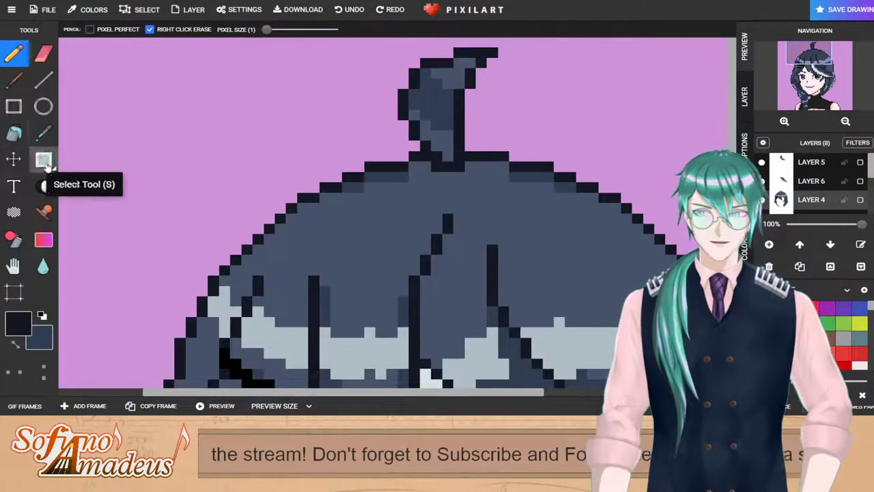
click(43, 133)
click(395, 190)
click(21, 55)
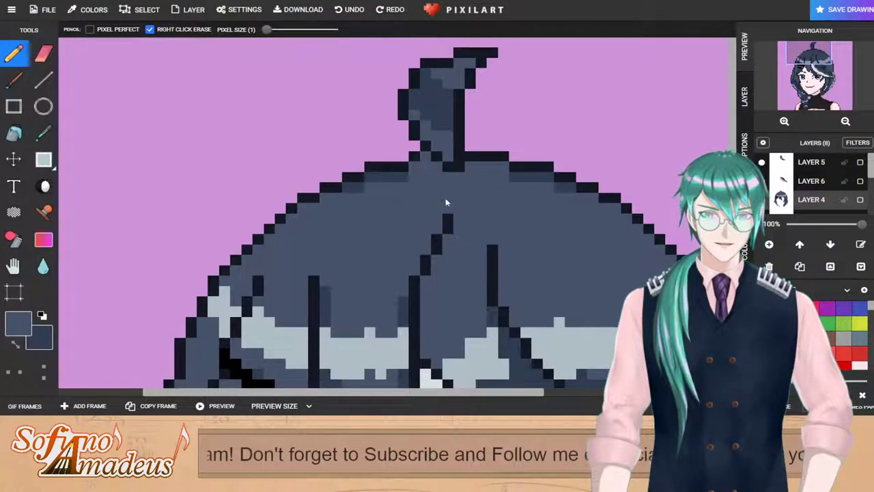
scroll(462, 219, down, 1)
scroll(444, 165, down, 2)
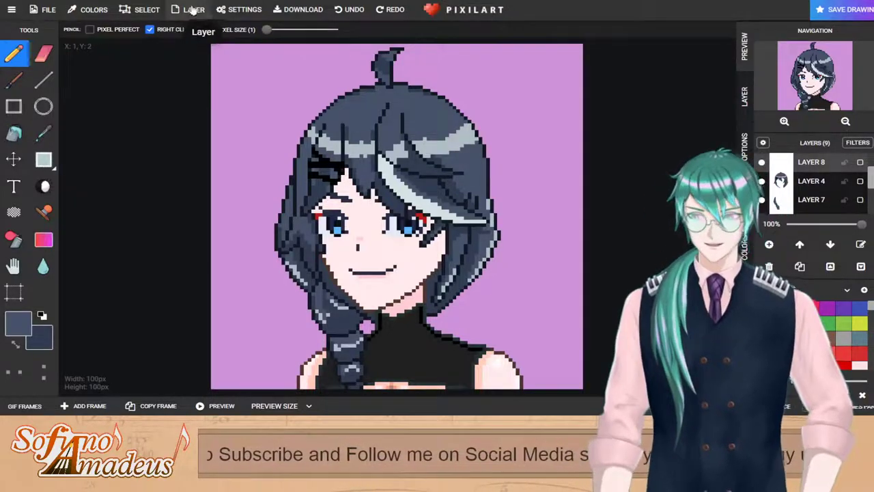
Step: Place the new Layer 8 below Layer 4 and outline a drooping animal ear on each side of the head in sampled face-outline brown
click(43, 133)
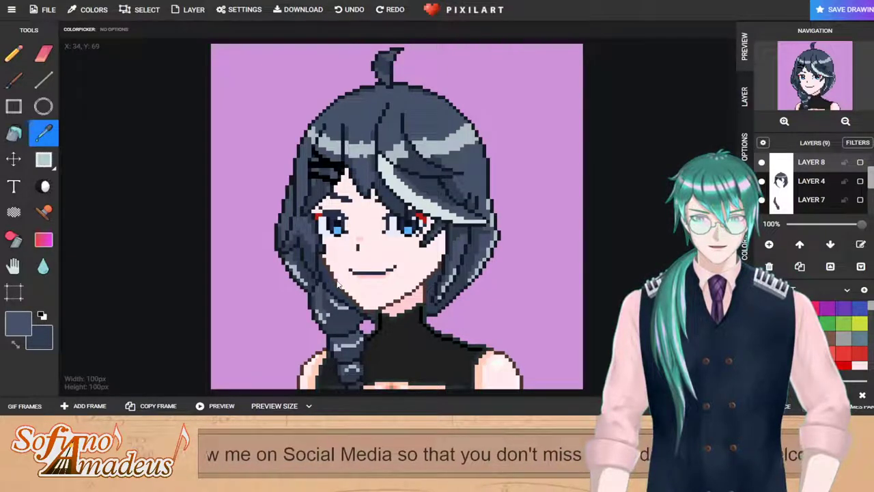
click(337, 298)
click(13, 53)
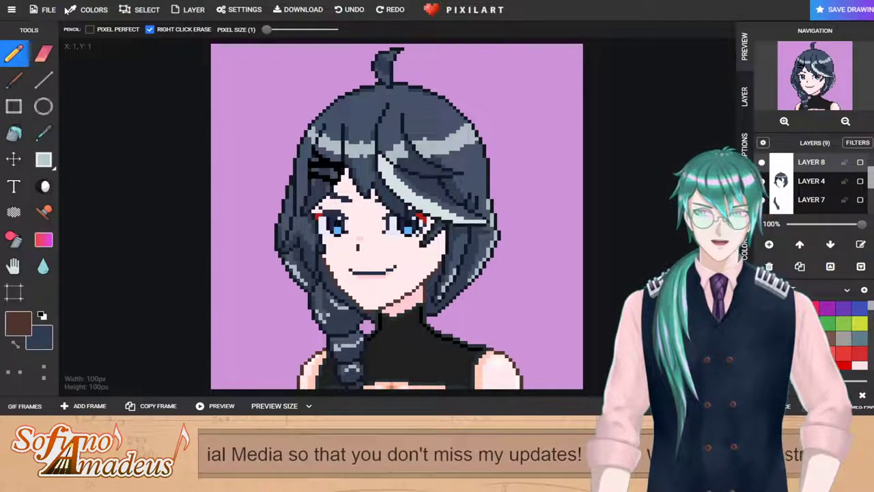
drag(812, 162, 800, 184)
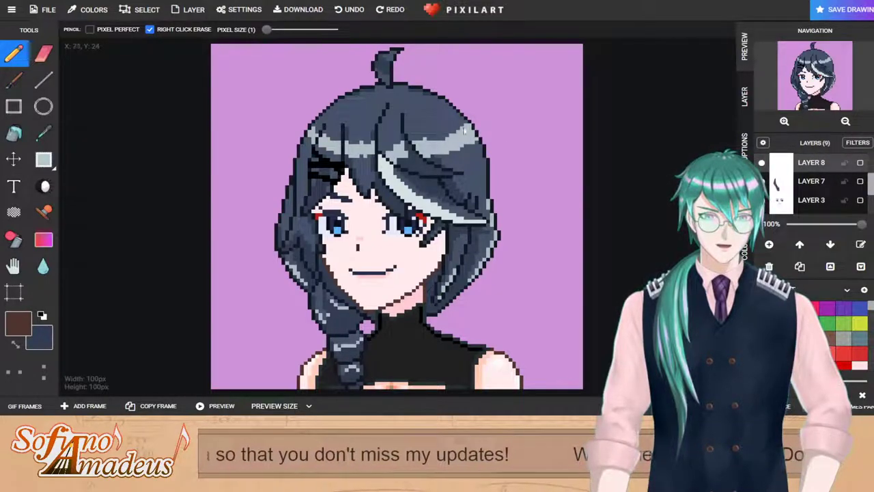
mouse_move(314, 118)
mouse_down()
mouse_move(232, 175)
mouse_move(246, 187)
mouse_move(292, 189)
mouse_up()
mouse_move(471, 120)
mouse_down()
mouse_move(526, 149)
mouse_move(559, 179)
mouse_move(487, 195)
mouse_up()
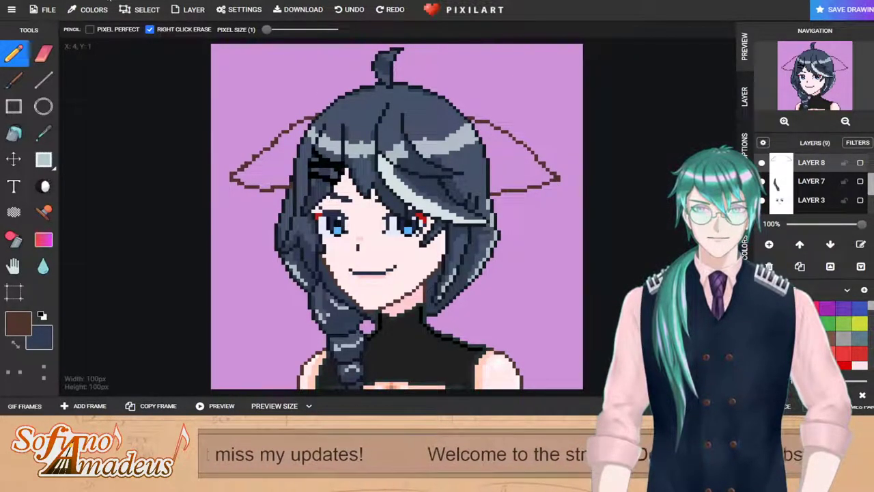
Step: Sample the slate-blue hair color, hide Layer 4 and close the inner side of both ear outlines on Layer 8
scroll(580, 205, up, 2)
scroll(579, 195, down, 2)
scroll(492, 202, up, 2)
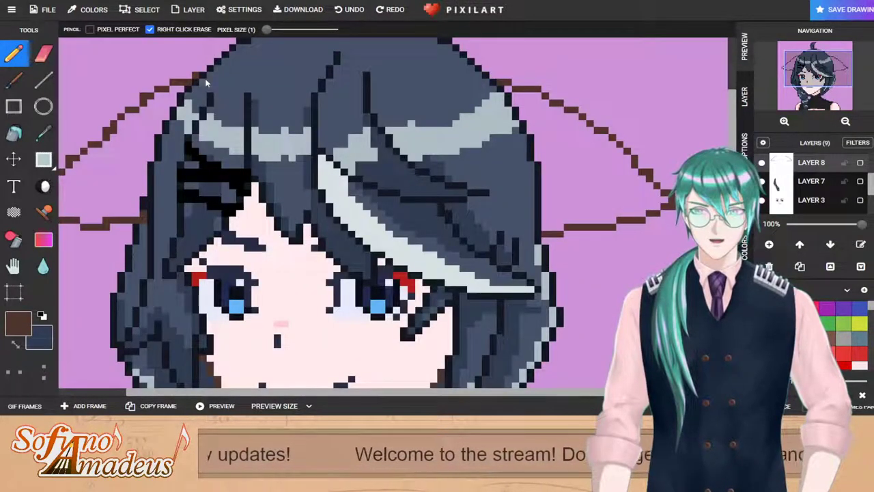
scroll(811, 181, up, 1)
click(762, 162)
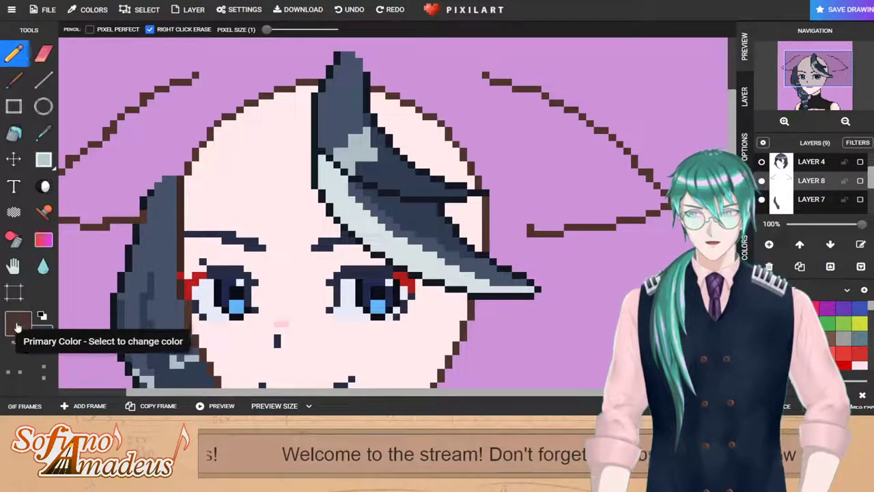
click(762, 162)
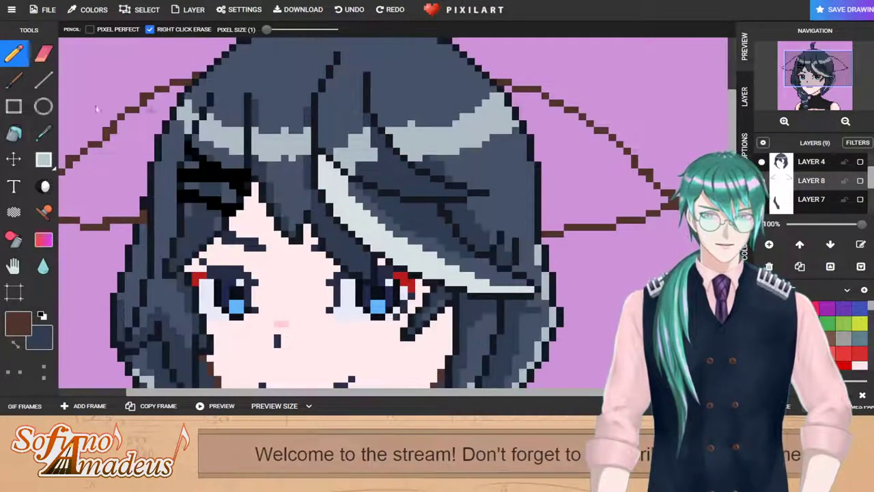
click(44, 133)
click(286, 80)
click(15, 53)
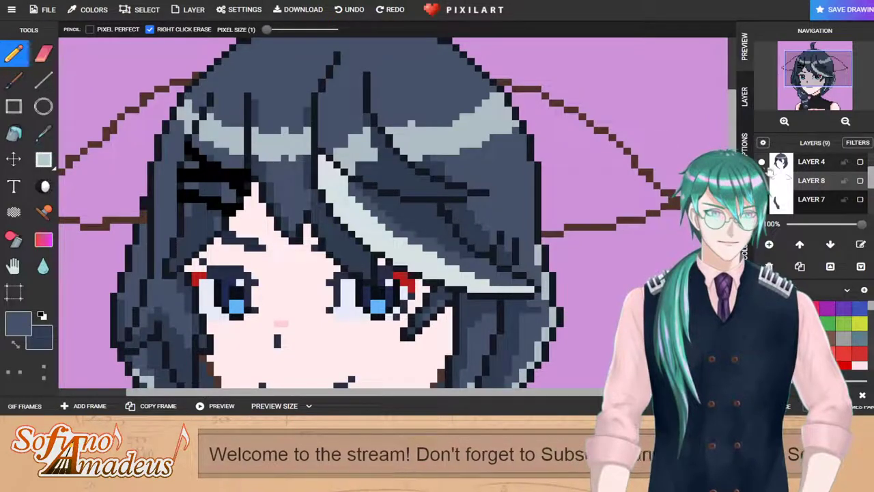
click(762, 162)
mouse_move(197, 79)
mouse_down()
mouse_move(217, 96)
mouse_move(212, 145)
mouse_move(145, 219)
mouse_up()
mouse_move(487, 75)
mouse_down()
mouse_move(466, 114)
mouse_move(486, 179)
mouse_move(514, 220)
mouse_up()
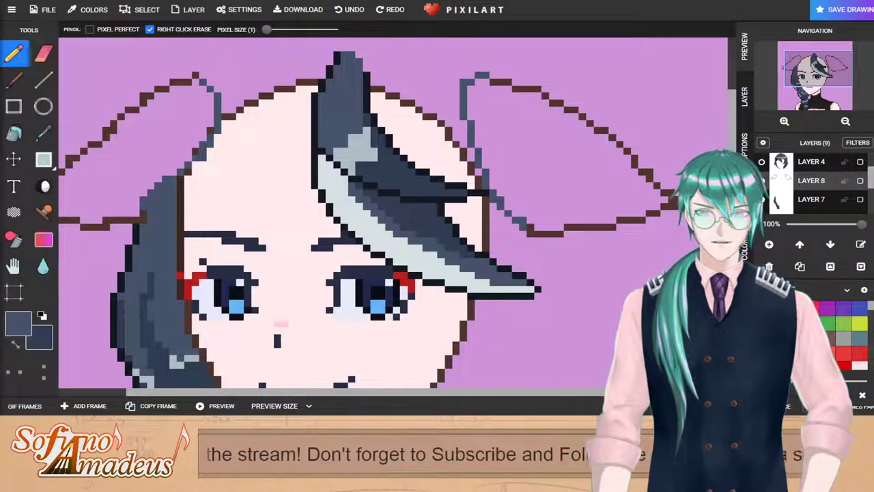
Step: Fill both ears with the slate-blue hair color using the Bucket tool
click(11, 135)
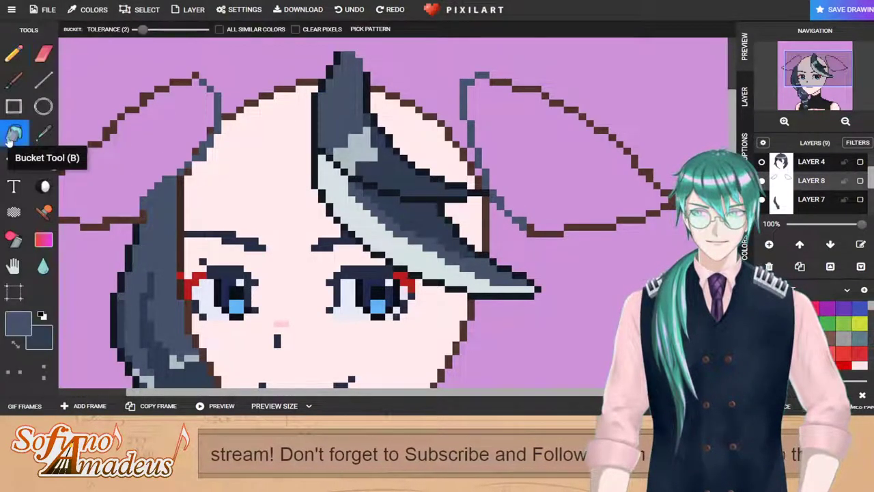
click(594, 151)
click(137, 177)
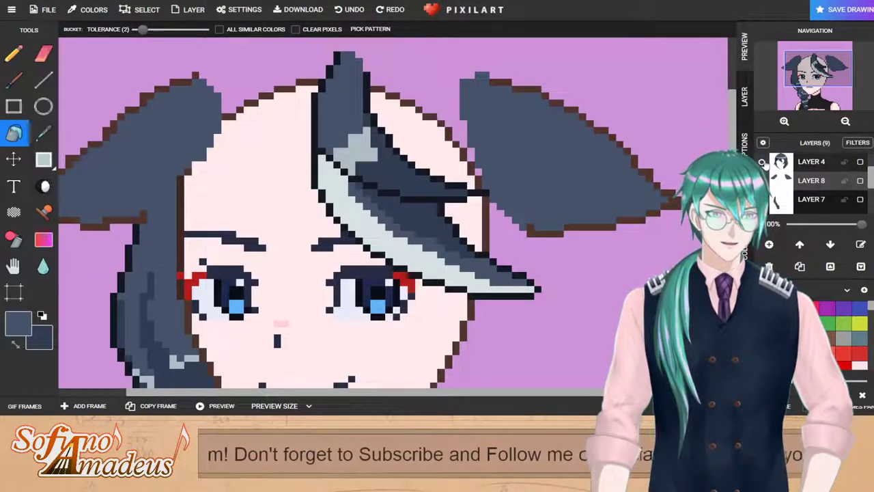
Step: Clean up the pixels at the ear tips with the Eraser and Pencil, and show Layer 4 again
click(43, 54)
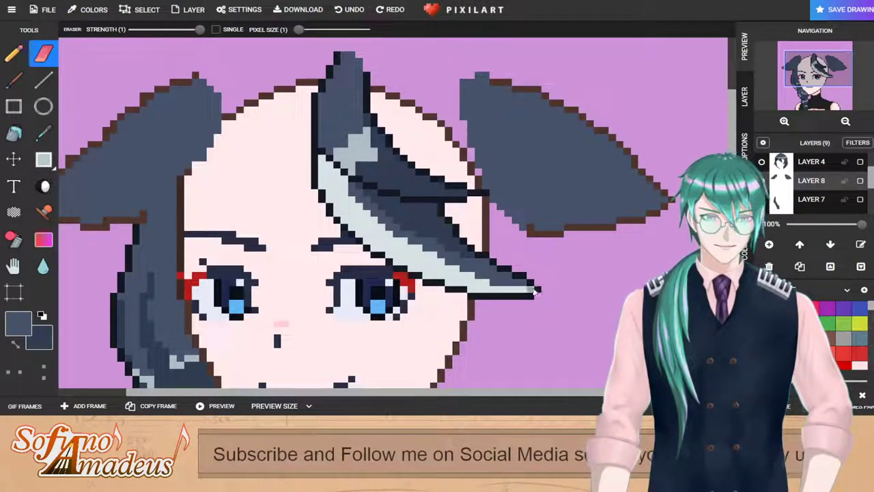
click(14, 53)
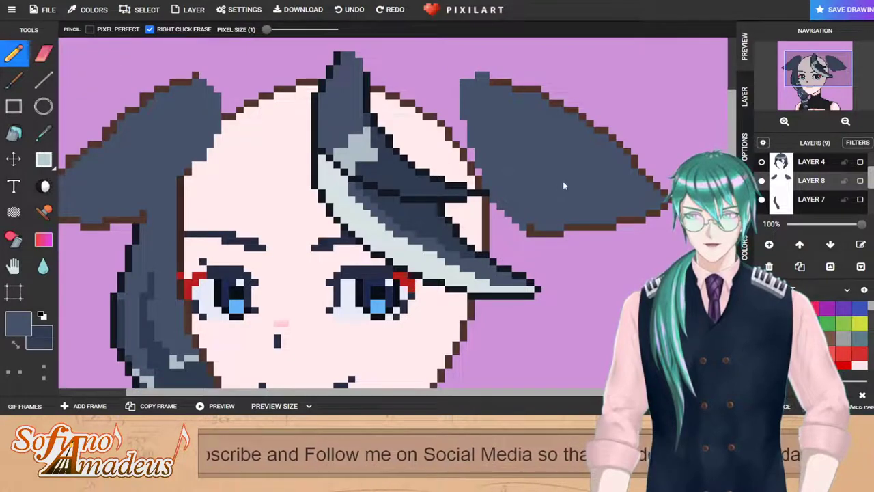
drag(383, 392, 311, 392)
click(43, 54)
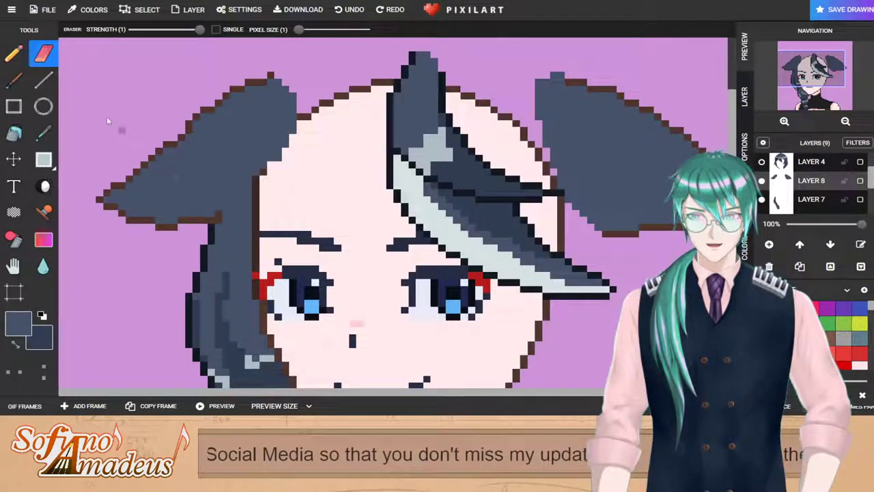
click(14, 54)
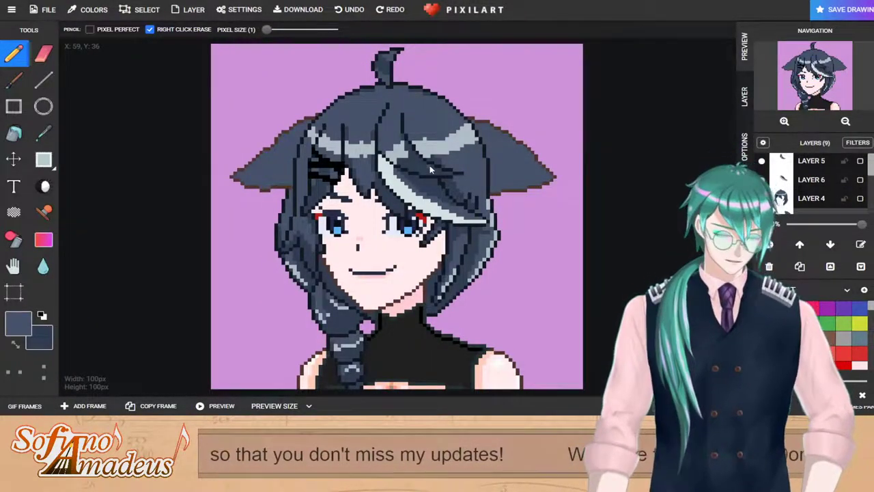
Step: Sample the brown outline color and smooth the stepped upper outline of the left ear with the Pencil
scroll(284, 136, up, 5)
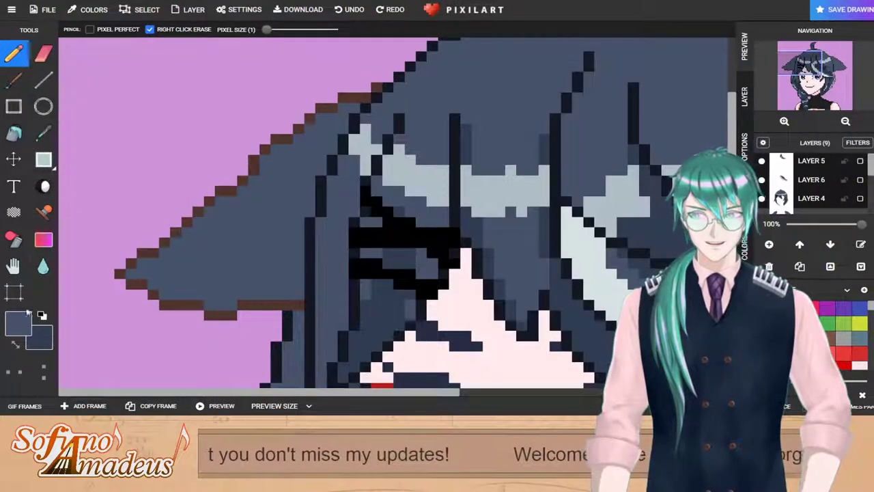
click(15, 343)
click(43, 132)
click(254, 164)
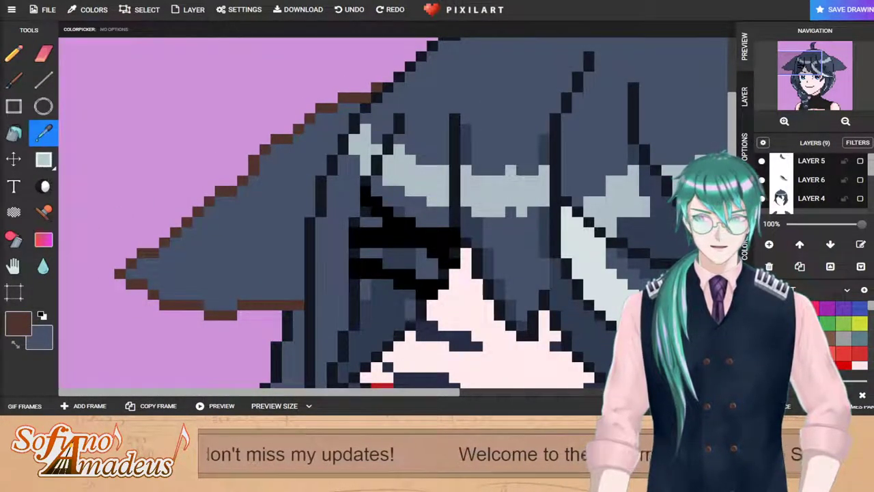
click(14, 54)
drag(235, 182, 249, 168)
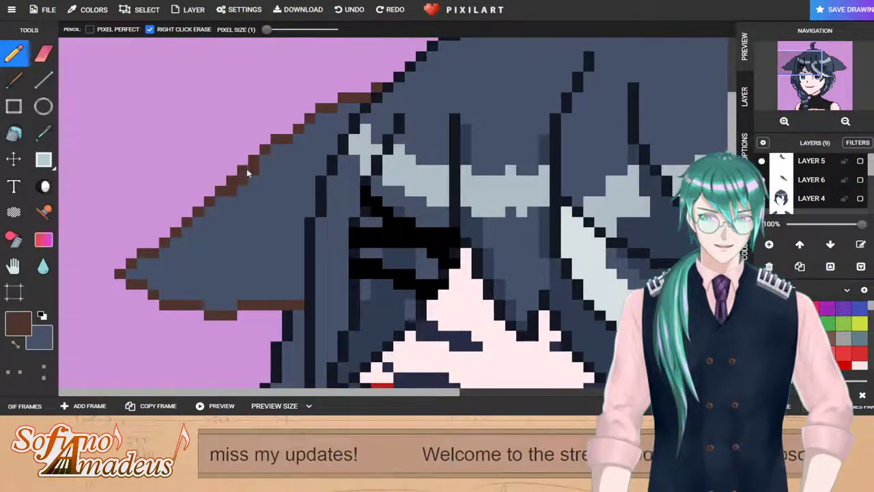
click(15, 343)
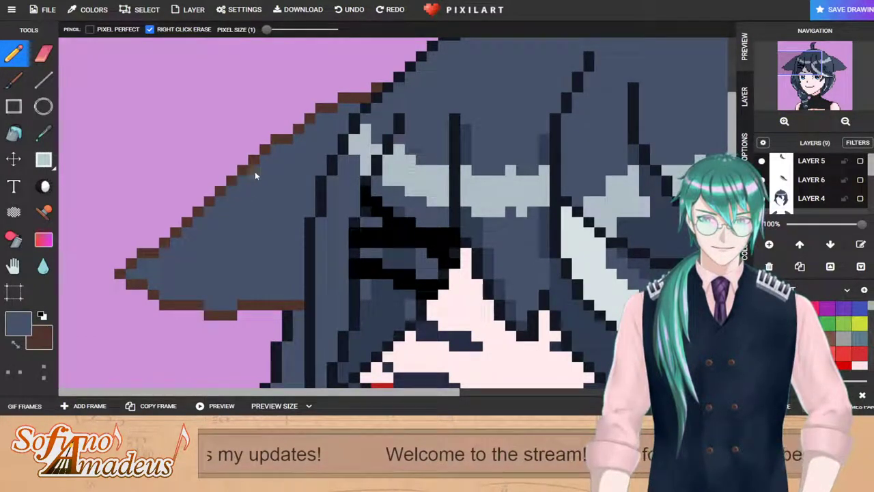
Step: Smooth the upper outline of the right ear in the same brown using the Pencil and Eraser
scroll(323, 169, down, 3)
scroll(525, 309, up, 4)
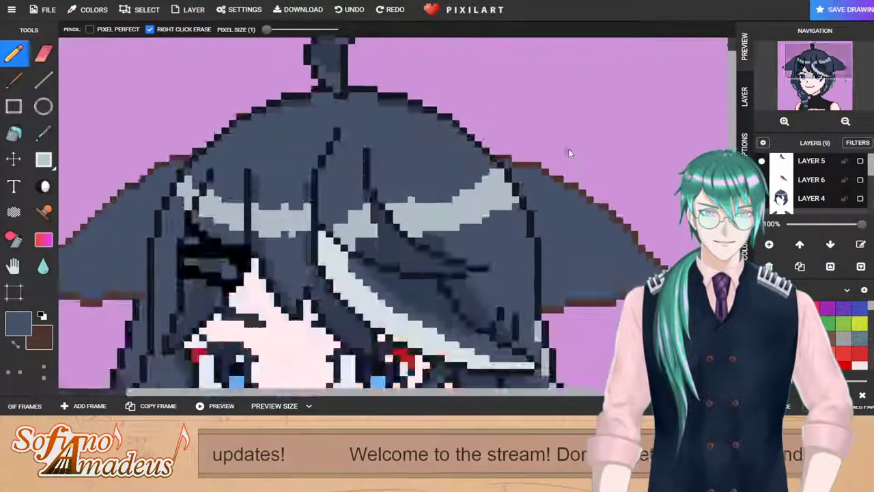
scroll(527, 308, down, 3)
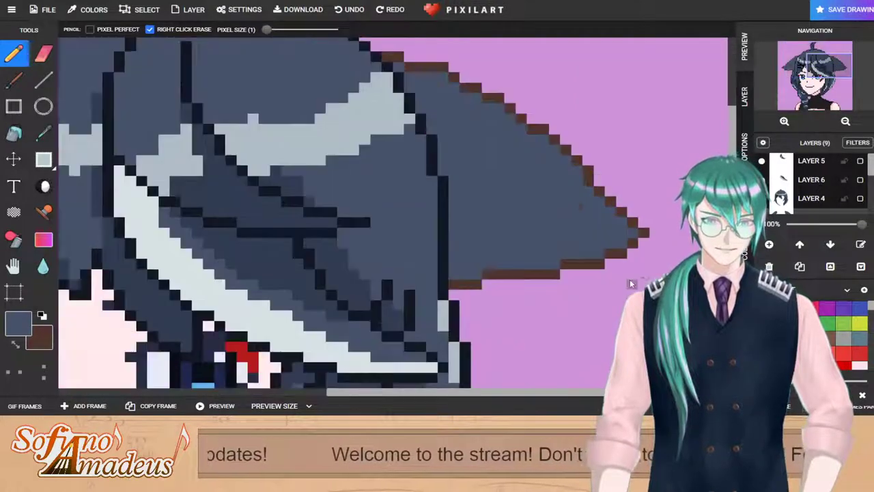
click(13, 344)
click(544, 140)
click(568, 161)
click(43, 55)
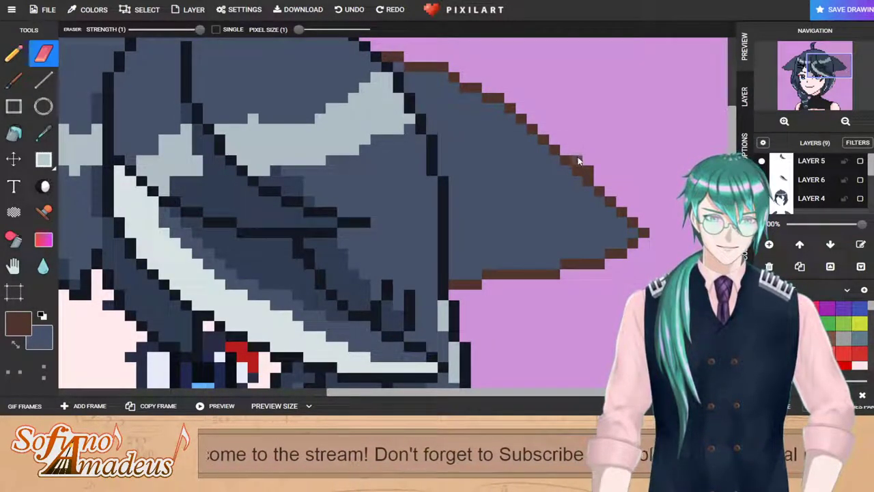
scroll(589, 157, down, 5)
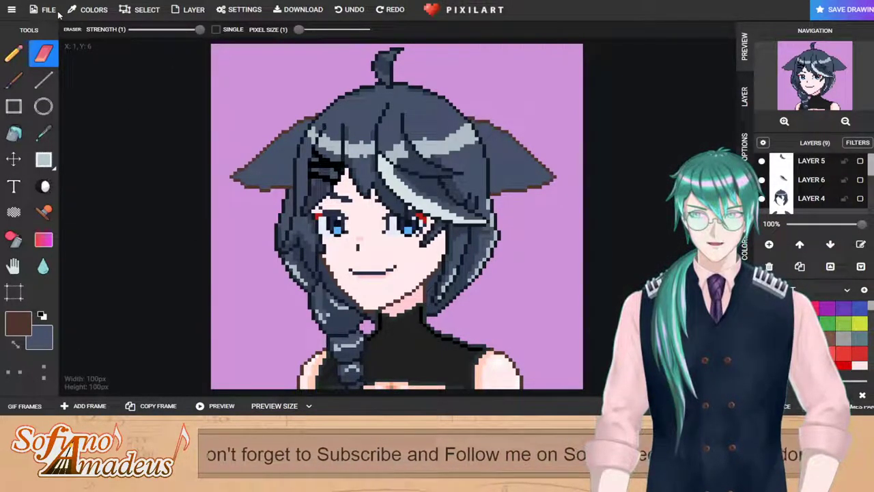
Step: Sample the pale color of the hair streak, hide Layer 4 and paint a pale band along the lower edge of both ears
scroll(409, 232, up, 3)
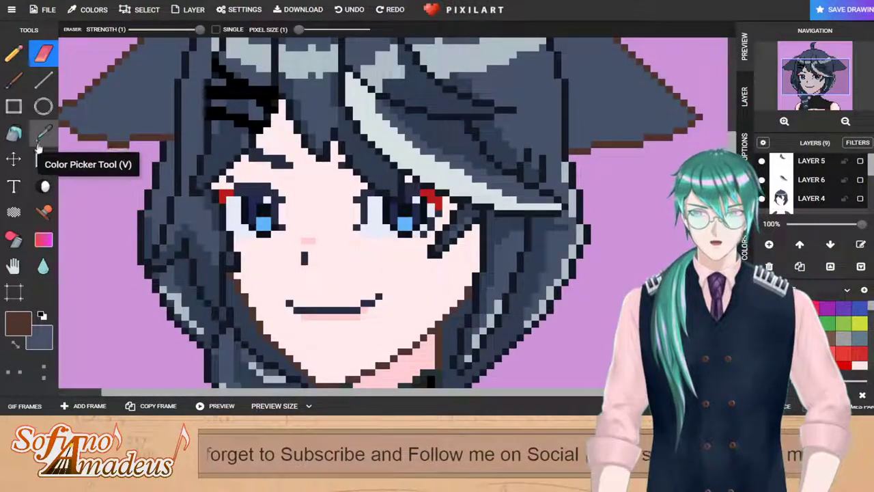
click(43, 133)
click(417, 165)
click(14, 53)
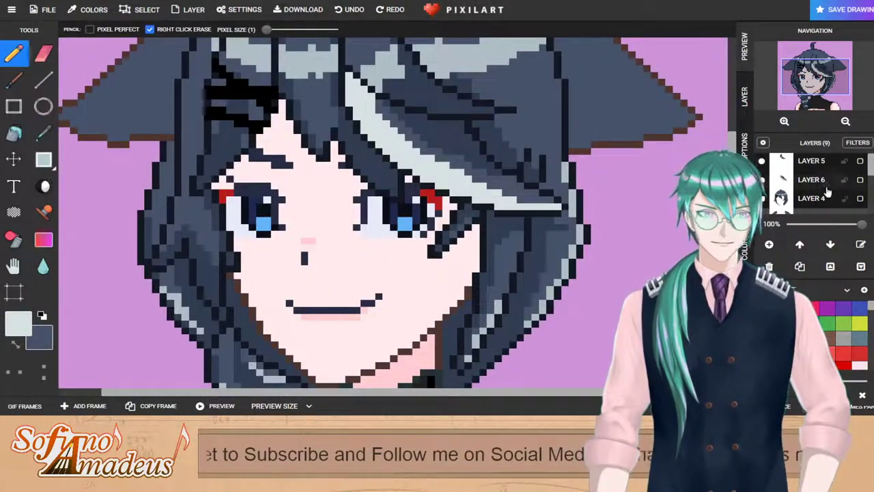
click(762, 198)
mouse_move(674, 127)
mouse_down()
mouse_move(597, 132)
mouse_move(524, 121)
mouse_up()
drag(583, 125, 619, 127)
mouse_move(72, 125)
mouse_down()
mouse_move(144, 120)
mouse_move(200, 108)
mouse_move(110, 123)
mouse_move(200, 107)
mouse_up()
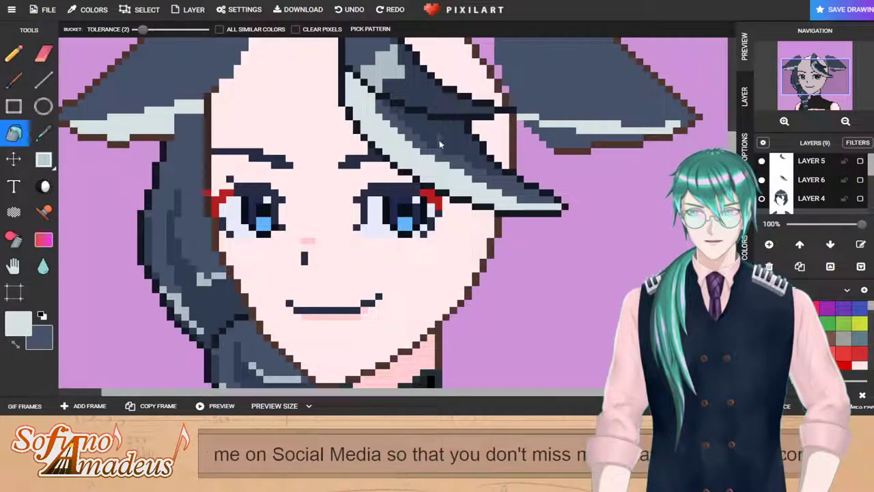
click(574, 145)
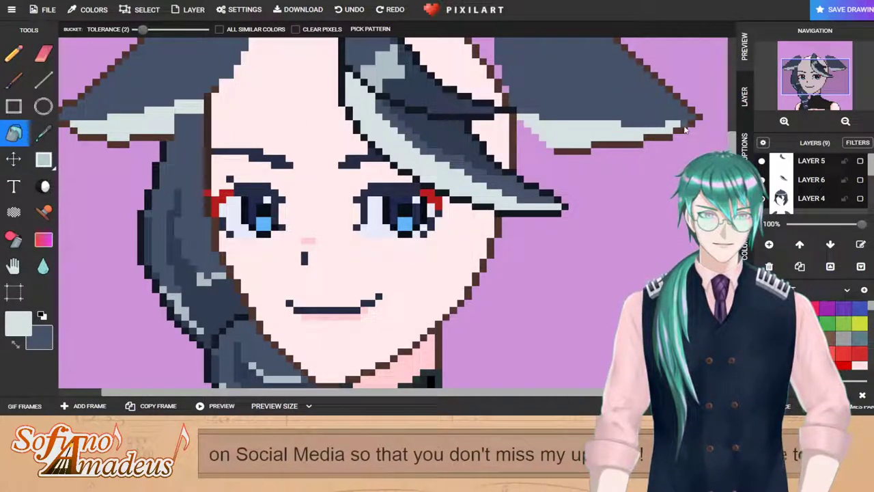
click(176, 120)
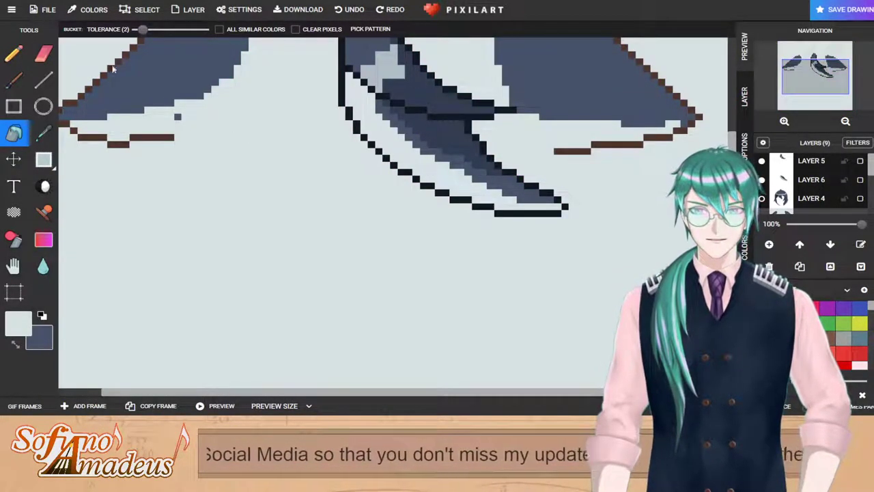
key(p)
key(ctrl+z)
Step: Check the pale band on the left ear and show Layer 4 again
scroll(271, 144, down, 3)
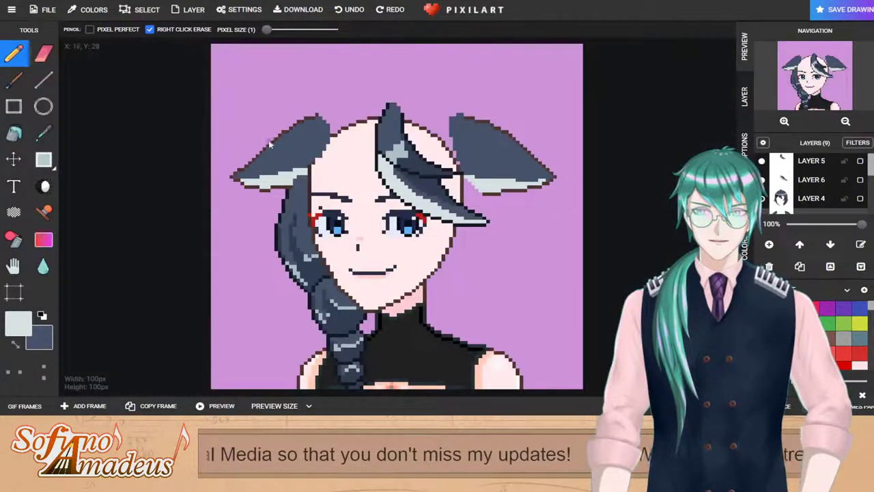
scroll(299, 194, up, 2)
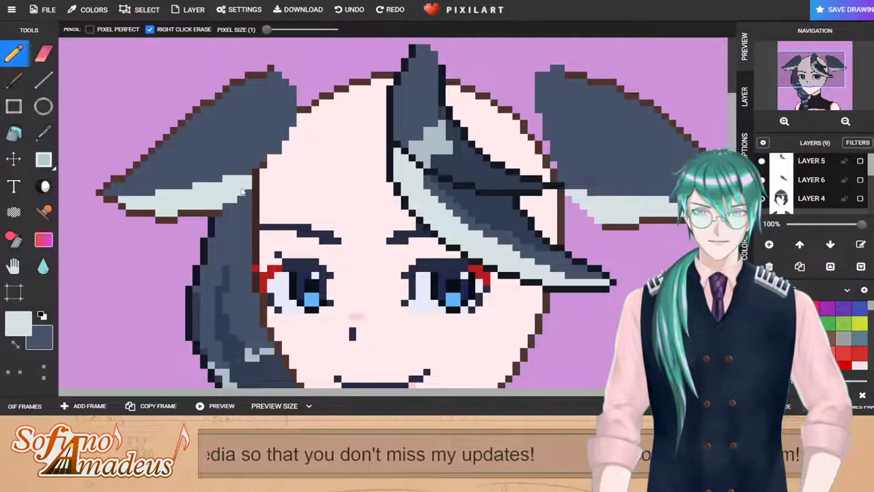
scroll(286, 99, down, 3)
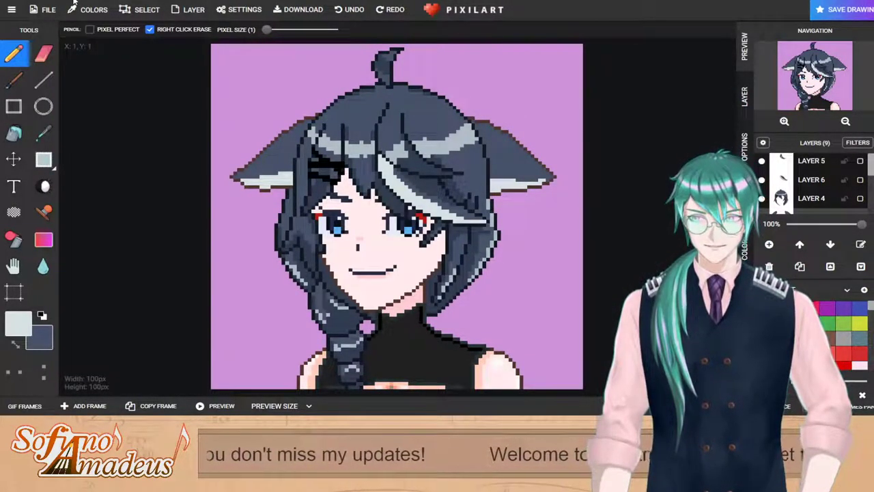
scroll(276, 183, up, 2)
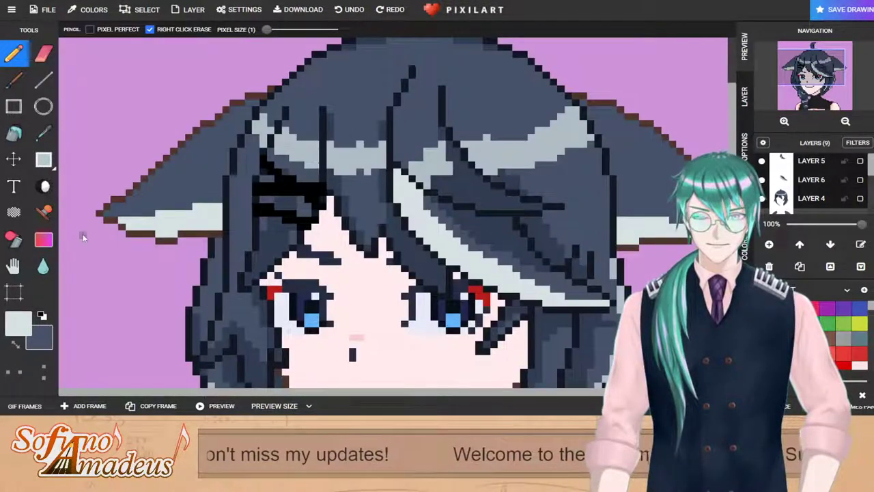
Step: Sample the darker slate hair-shadow color, hide Layer 4 and shade the lower, inner and upper outer edges of both ears
click(47, 136)
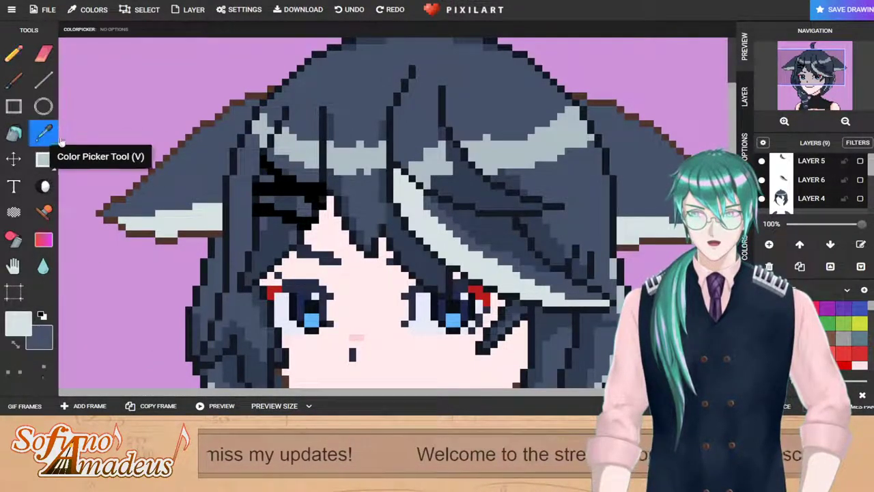
click(464, 183)
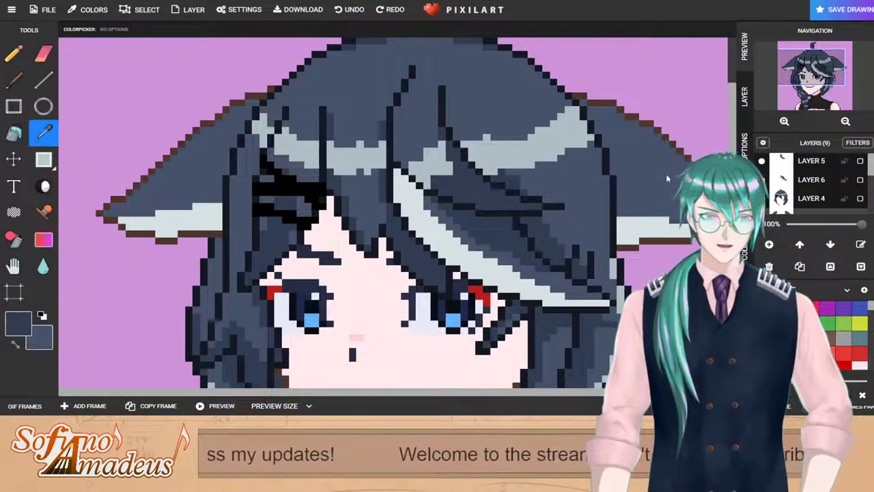
click(15, 53)
click(763, 198)
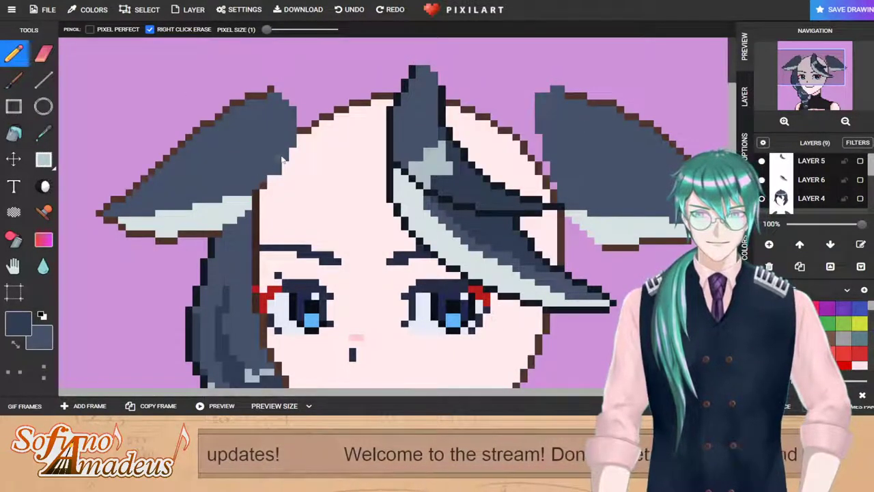
drag(286, 159, 256, 189)
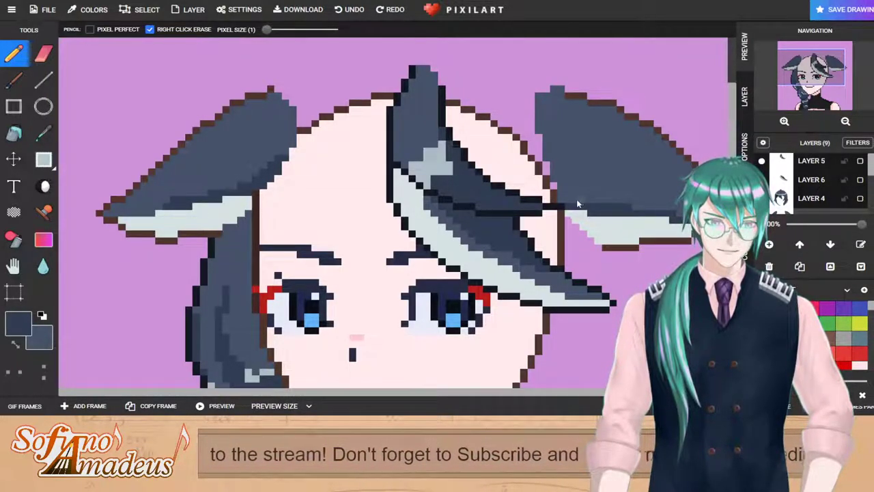
mouse_move(618, 208)
mouse_down()
mouse_move(581, 194)
mouse_move(562, 173)
mouse_up()
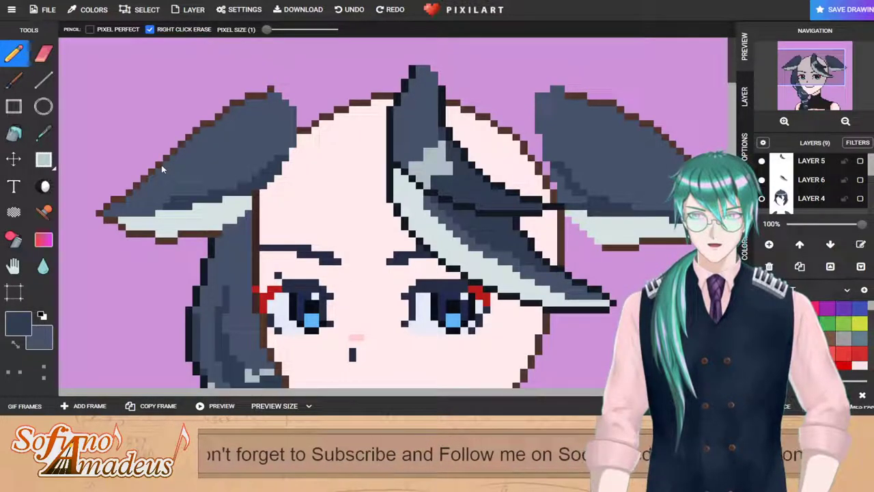
drag(168, 164, 190, 154)
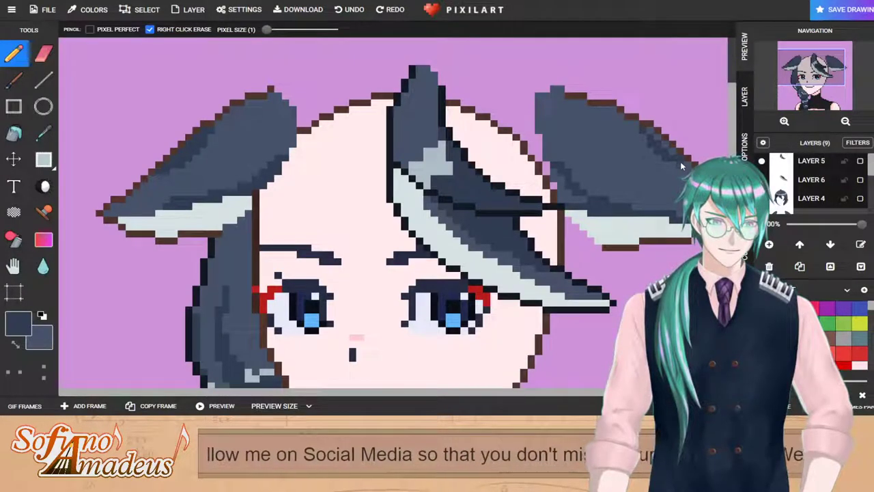
scroll(658, 141, down, 3)
scroll(611, 179, up, 3)
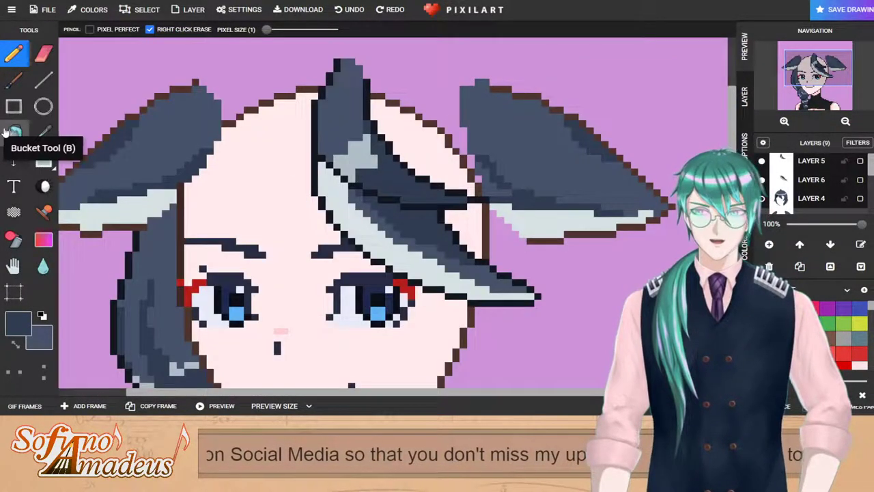
Step: Draw a short, thick vertical black bar across the pale band near the left ear's tip
click(9, 132)
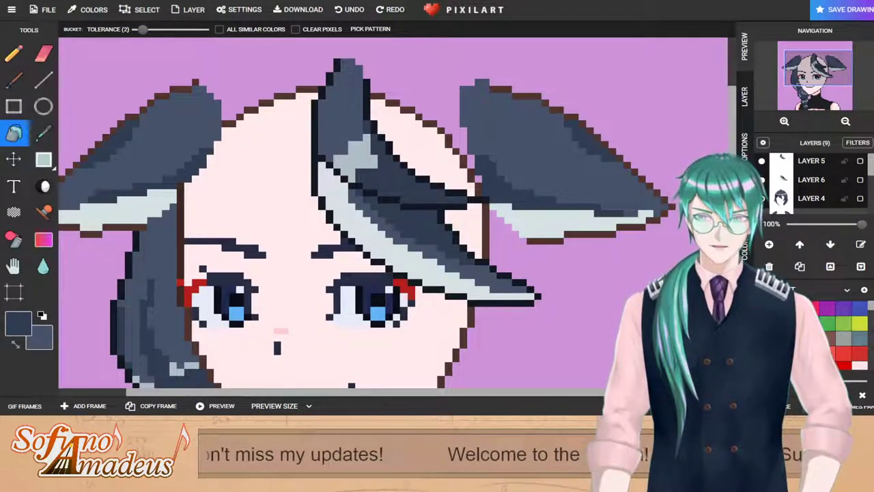
scroll(218, 228, down, 5)
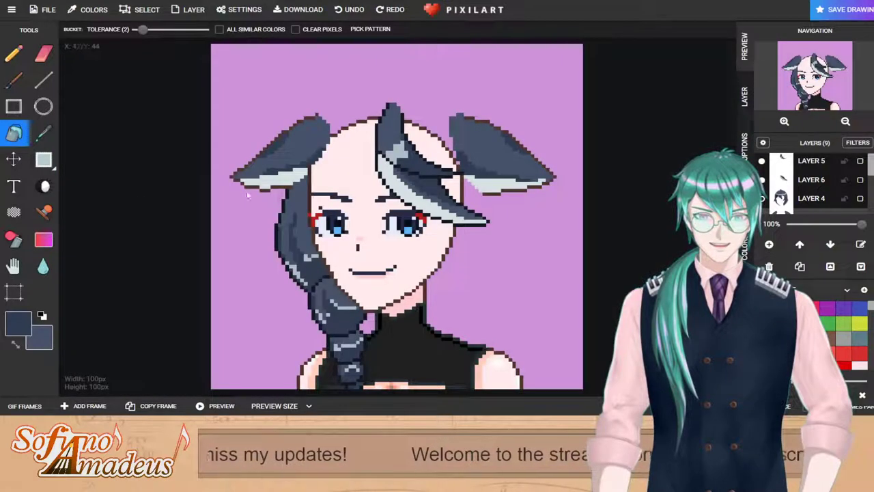
scroll(218, 195, up, 5)
scroll(113, 220, up, 2)
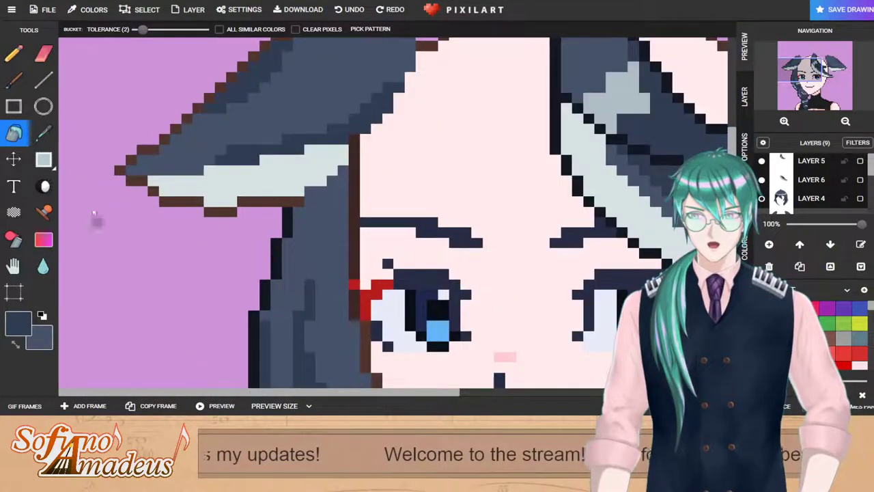
click(14, 53)
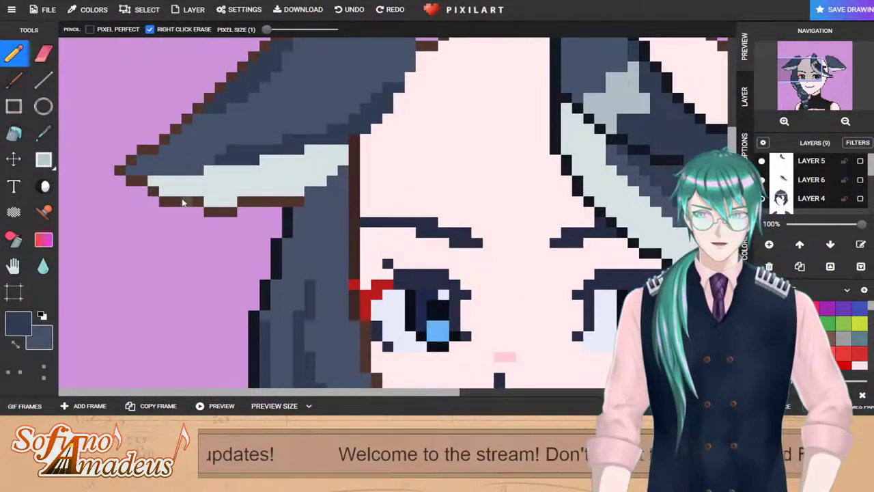
scroll(425, 181, down, 1)
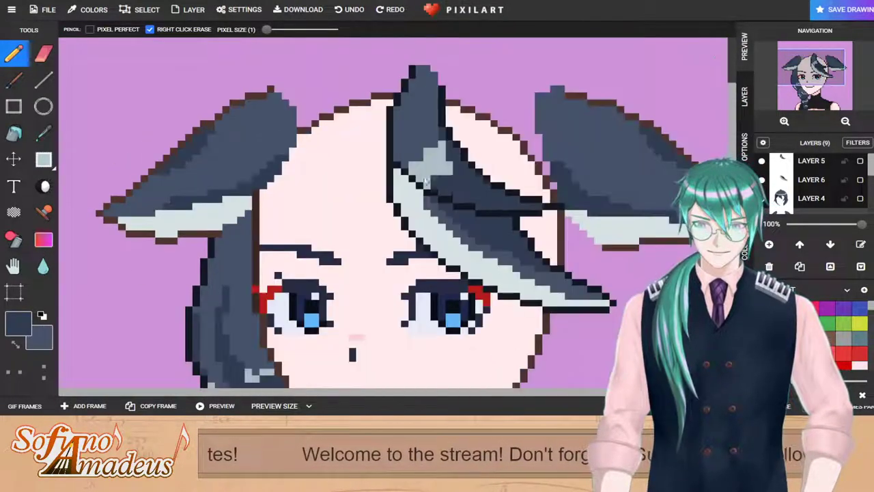
click(763, 308)
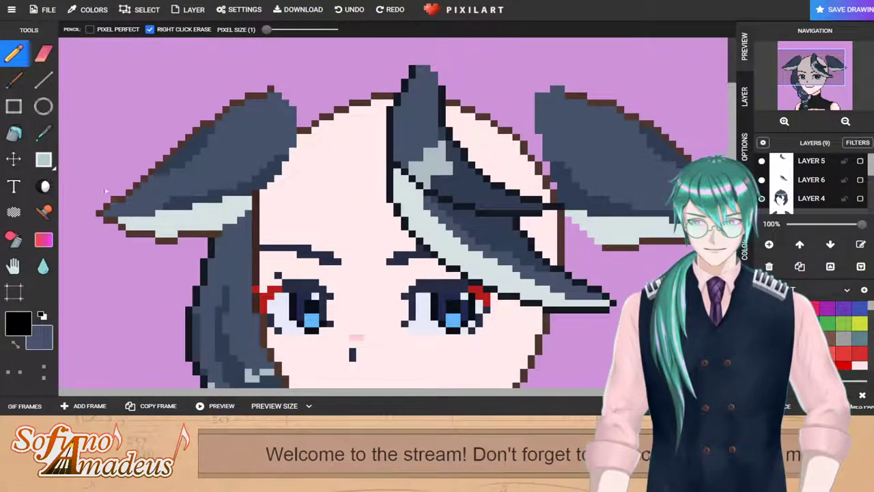
click(44, 80)
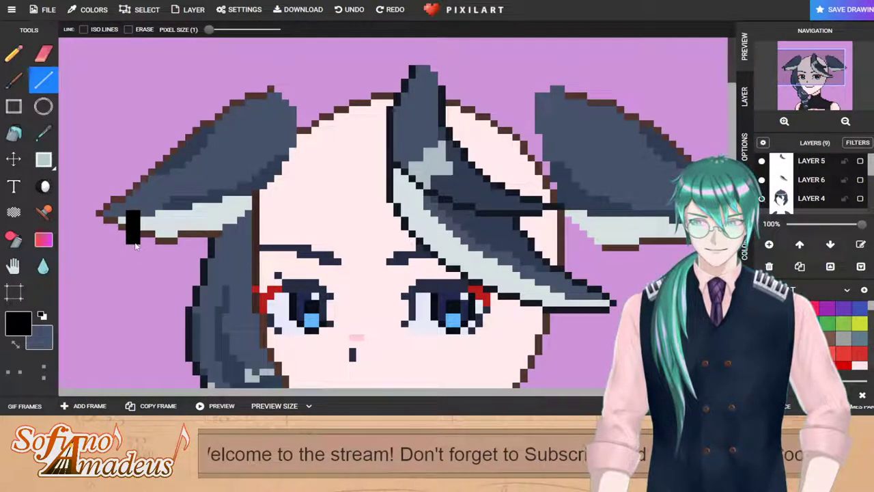
click(43, 106)
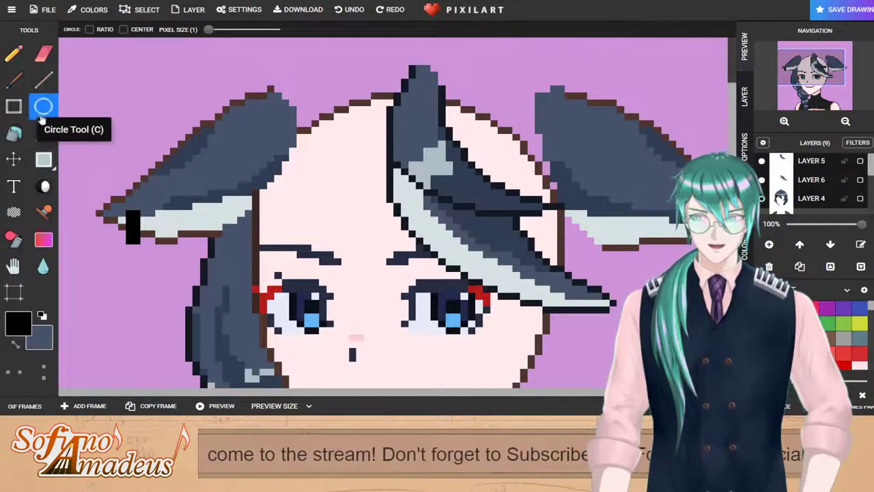
click(164, 229)
click(14, 53)
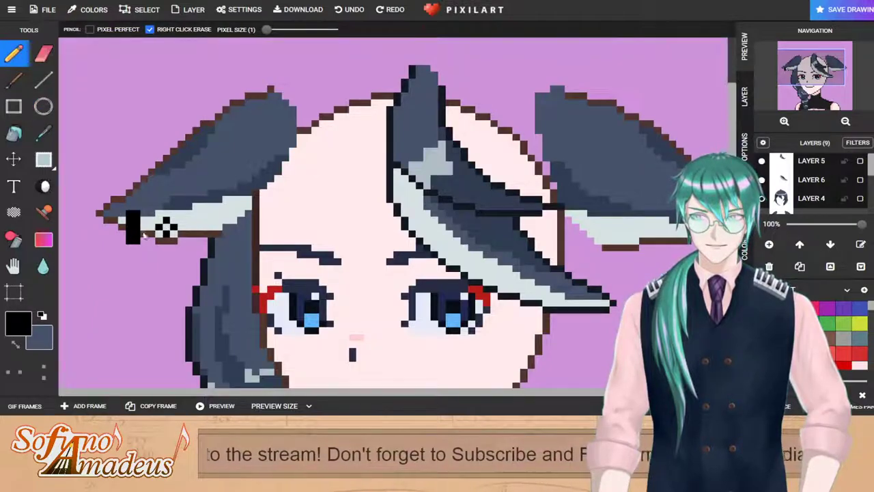
scroll(375, 229, down, 2)
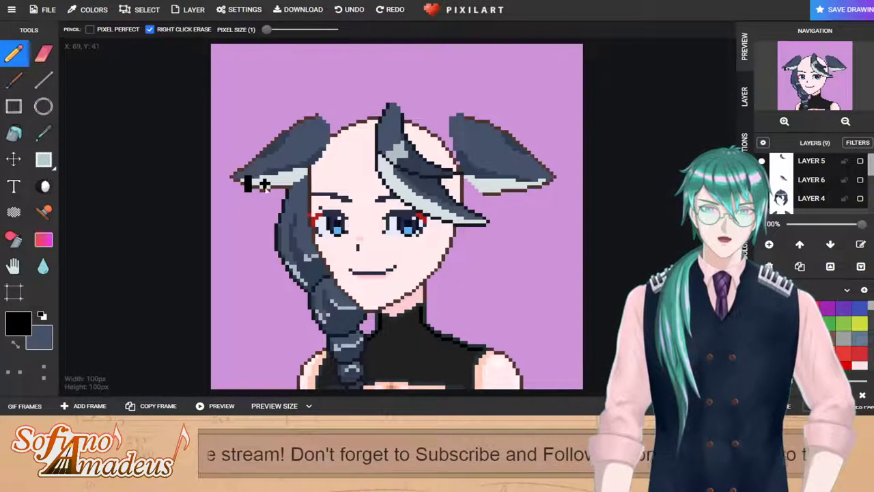
scroll(293, 192, up, 2)
key(ctrl+z)
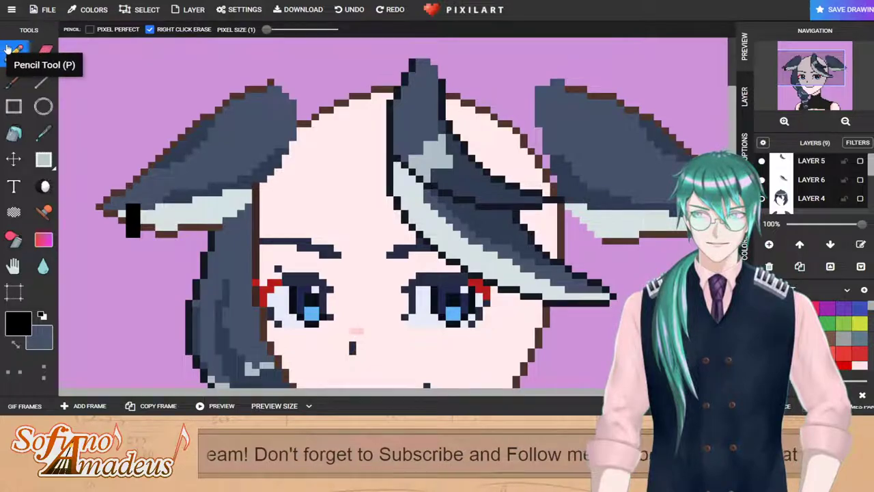
Step: Add a small black square stud on the left ear's pale band, just inward of the black bar
scroll(239, 257, down, 2)
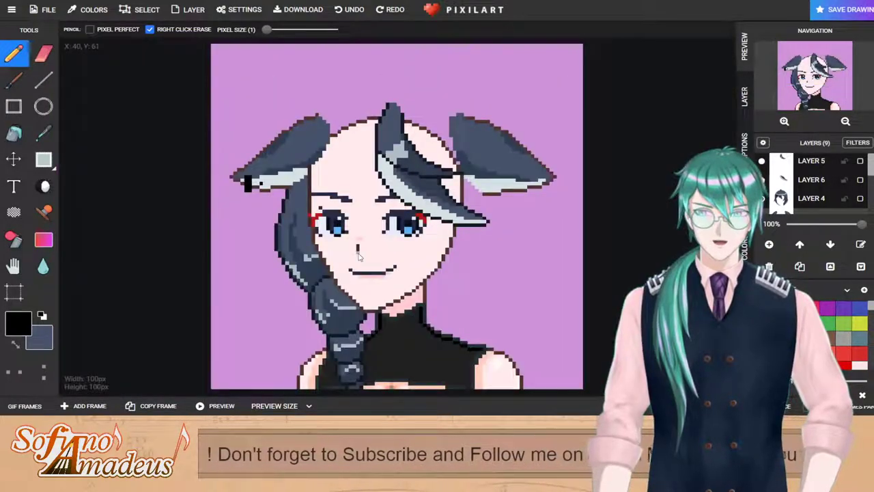
scroll(251, 203, up, 2)
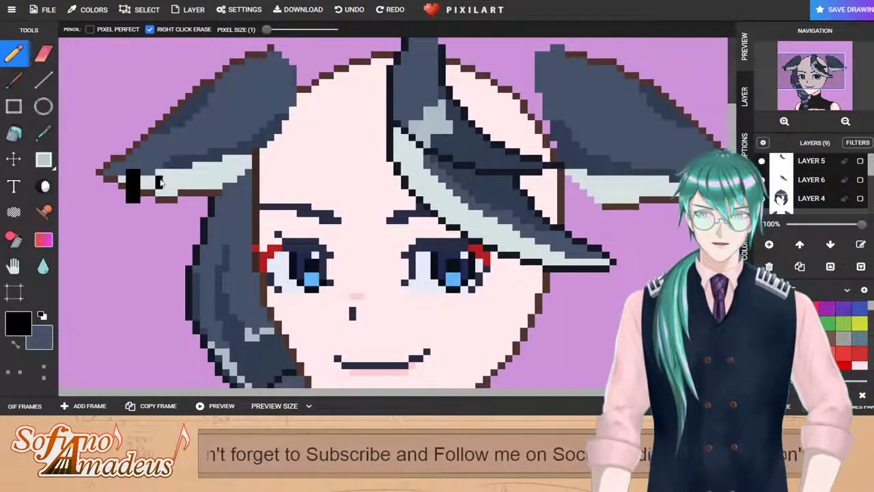
scroll(266, 196, down, 2)
scroll(562, 171, up, 2)
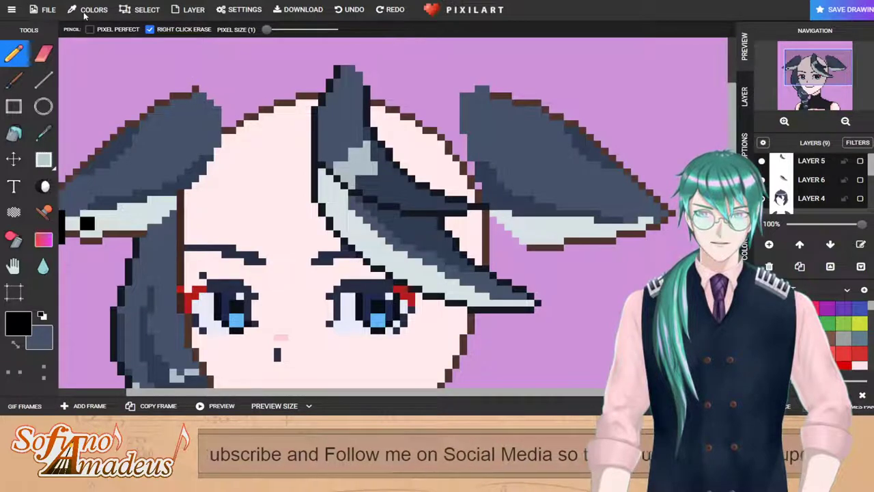
Step: Try to draw a short vertical black bar with a small ring beneath it near the right ear's tip
click(43, 159)
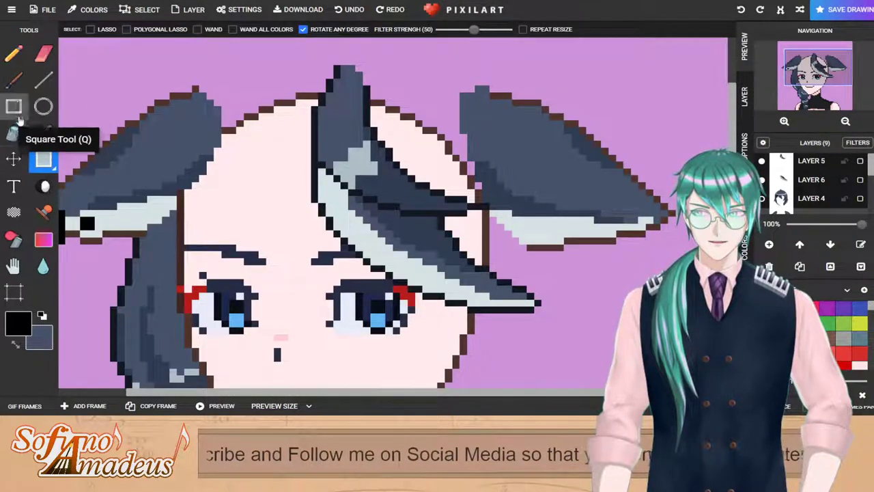
click(43, 80)
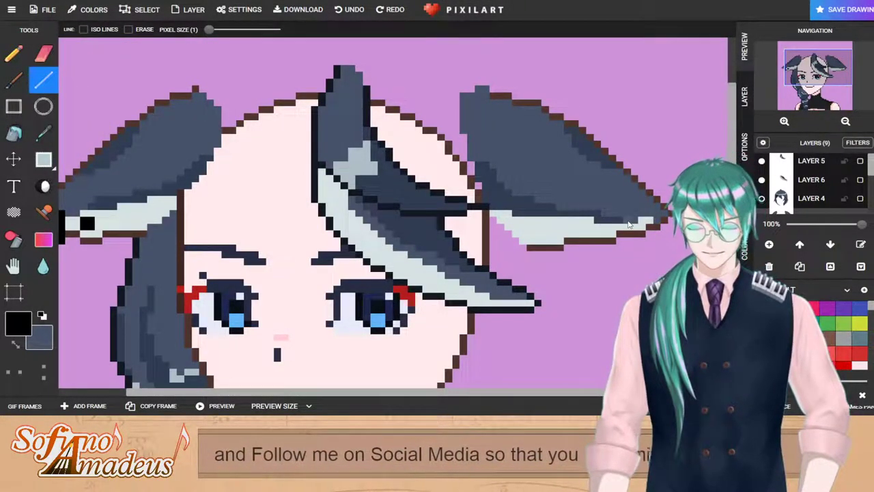
drag(630, 215, 640, 243)
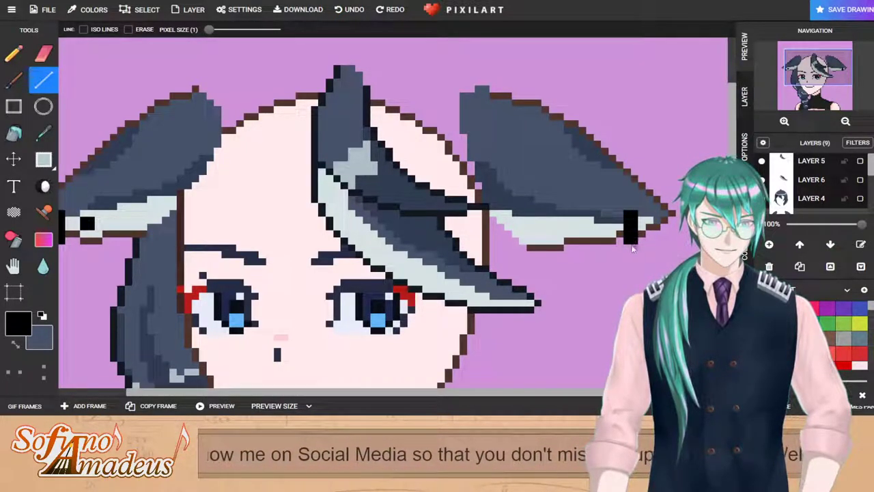
click(43, 106)
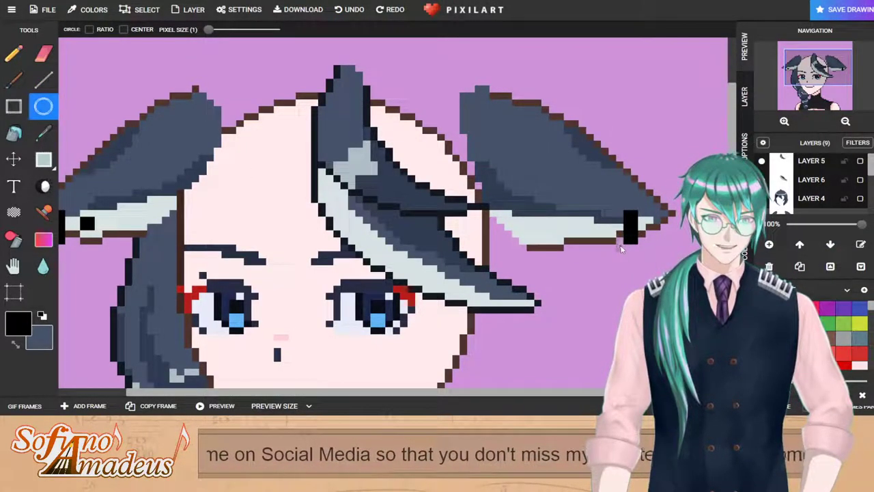
drag(622, 266, 605, 248)
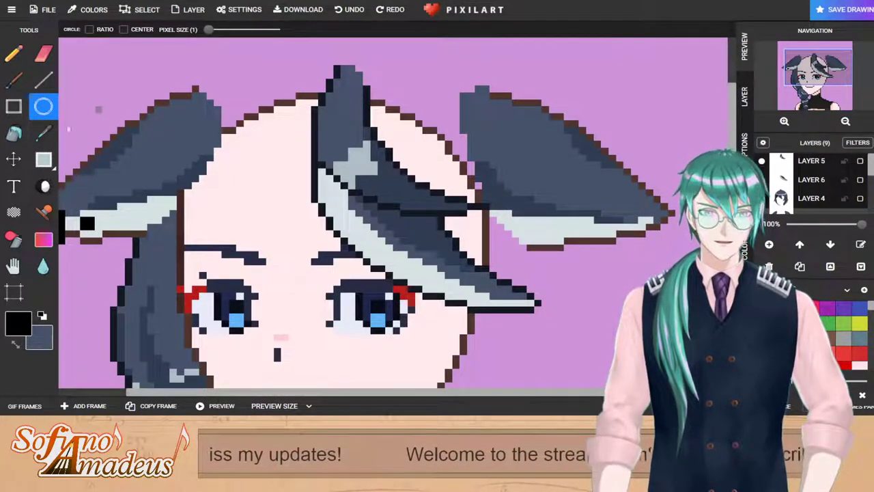
Step: Draw a two-pixel-wide vertical black bar hanging from the pale band near the right ear's tip
click(15, 108)
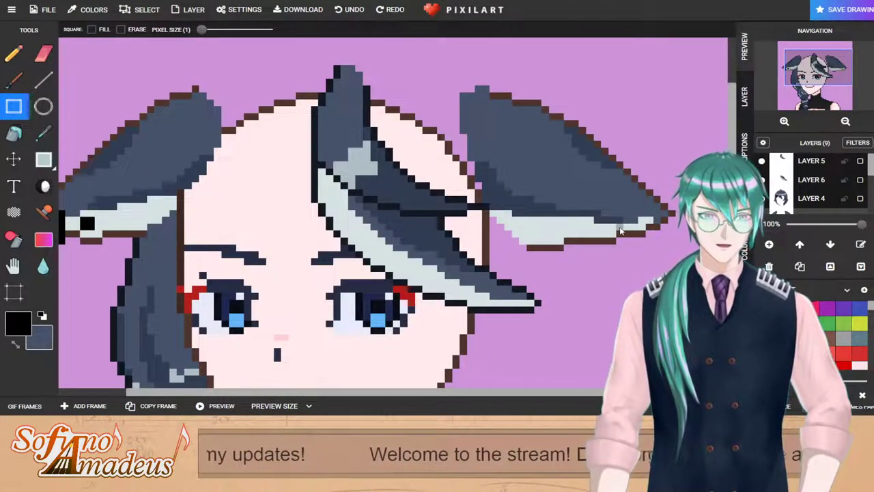
drag(630, 226, 638, 265)
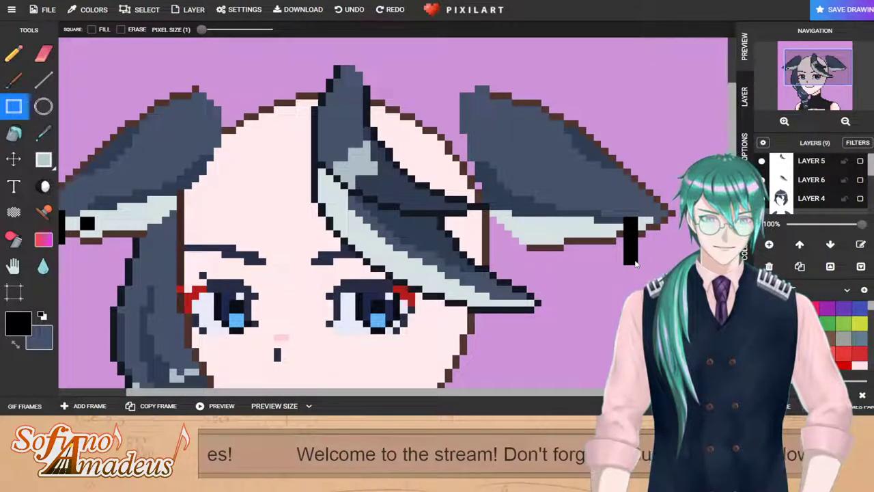
Step: Try to add a small black ellipse at the lower end of the right ear's hanging bar, and undo it
click(43, 106)
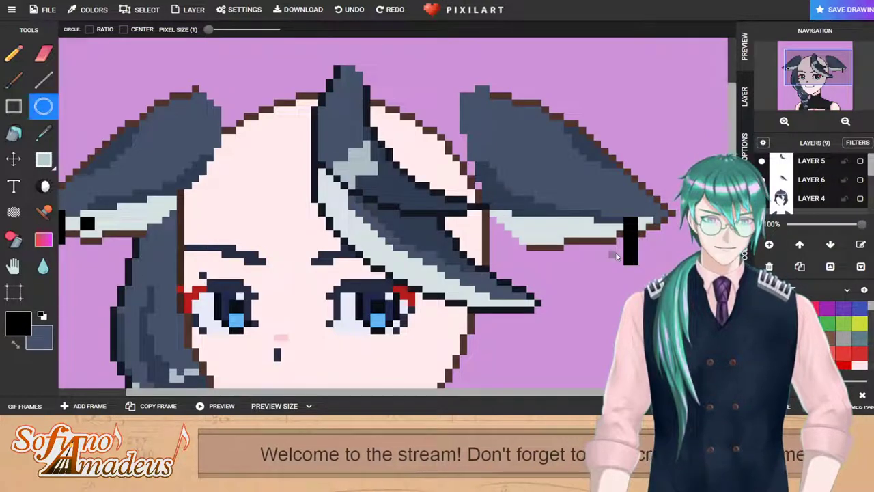
mouse_move(616, 254)
mouse_down()
mouse_move(660, 289)
mouse_move(644, 290)
mouse_move(643, 270)
mouse_move(653, 270)
mouse_move(632, 272)
mouse_move(660, 285)
mouse_move(626, 259)
mouse_move(643, 274)
mouse_move(638, 285)
mouse_up()
key(ctrl+z)
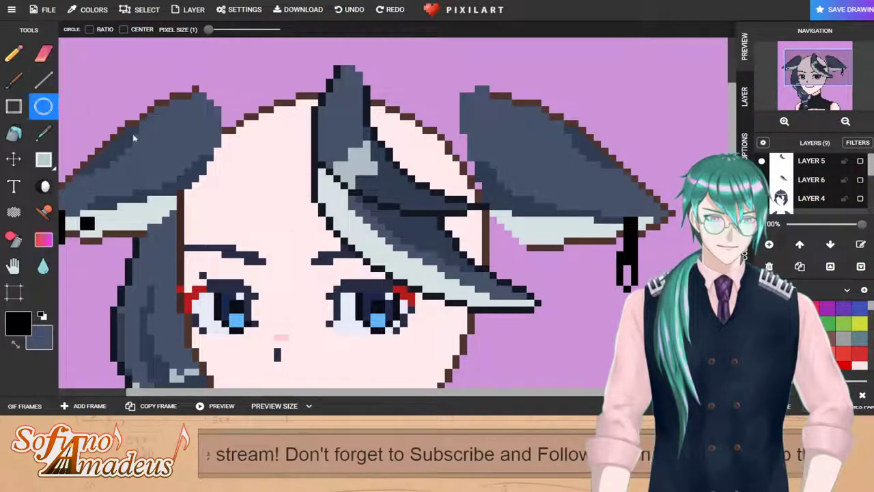
key(ctrl+z)
Step: Draw a small black ring outline freehand around the lower end of the right ear's hanging bar
click(13, 54)
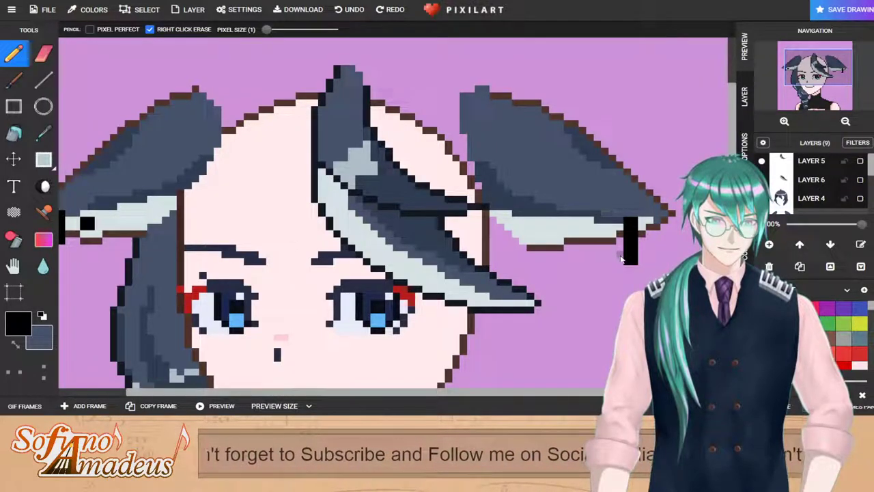
click(612, 261)
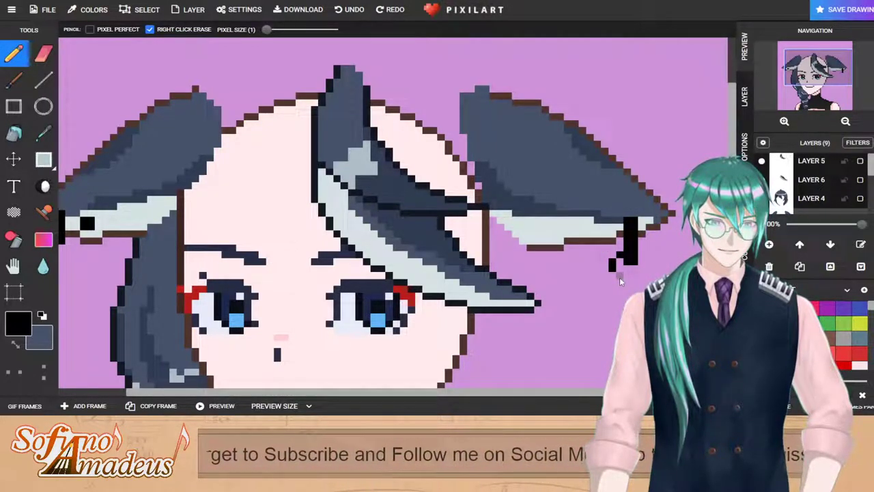
drag(622, 281, 642, 280)
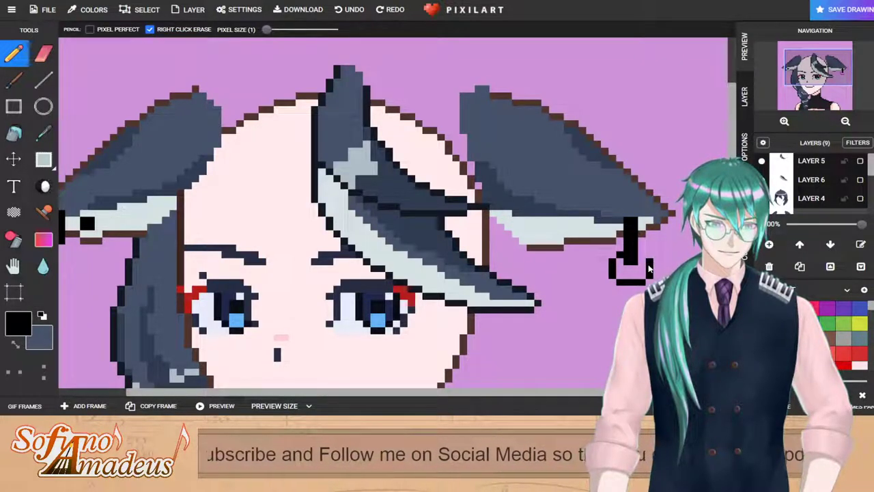
scroll(644, 262, down, 3)
scroll(618, 204, up, 3)
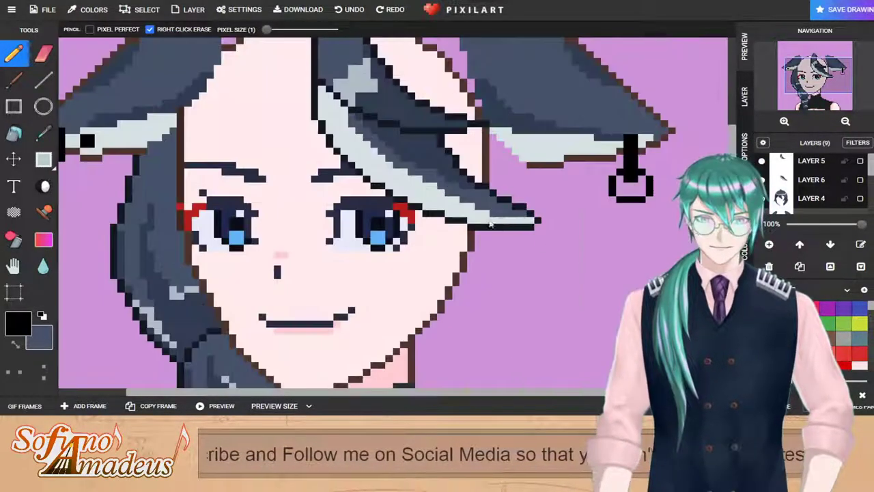
Step: Narrow the earring's ring by filling its inner side columns black and erasing its outer side columns
scroll(618, 204, up, 2)
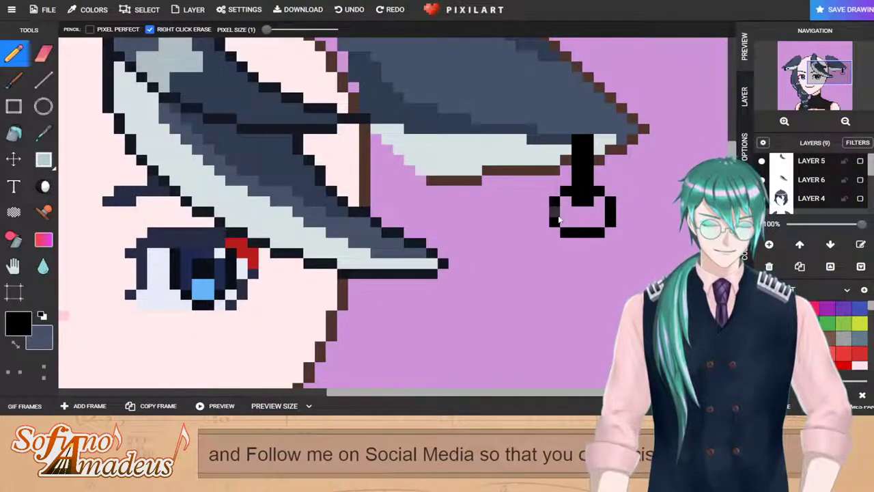
drag(564, 207, 566, 229)
drag(598, 198, 600, 229)
click(43, 53)
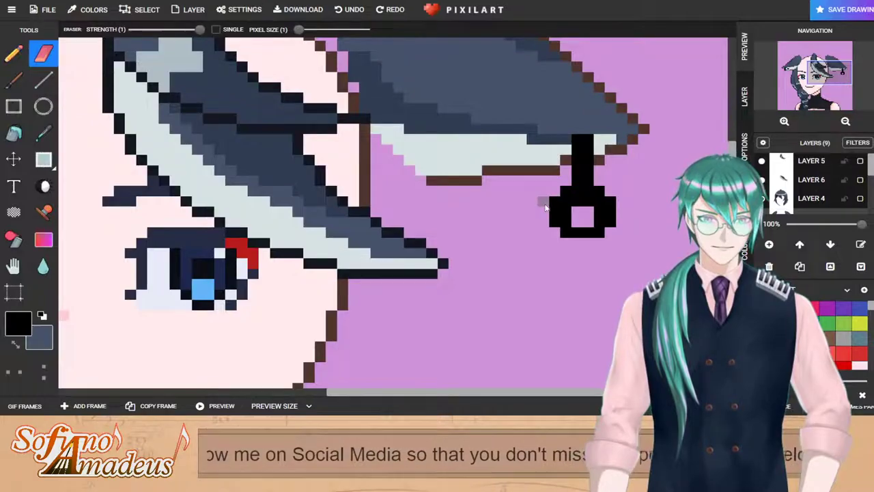
drag(546, 201, 556, 228)
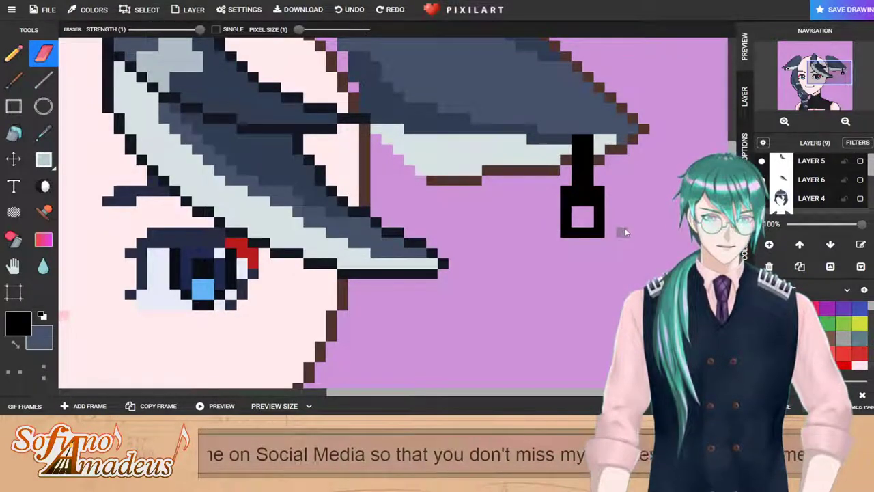
scroll(625, 227, down, 2)
scroll(631, 232, up, 2)
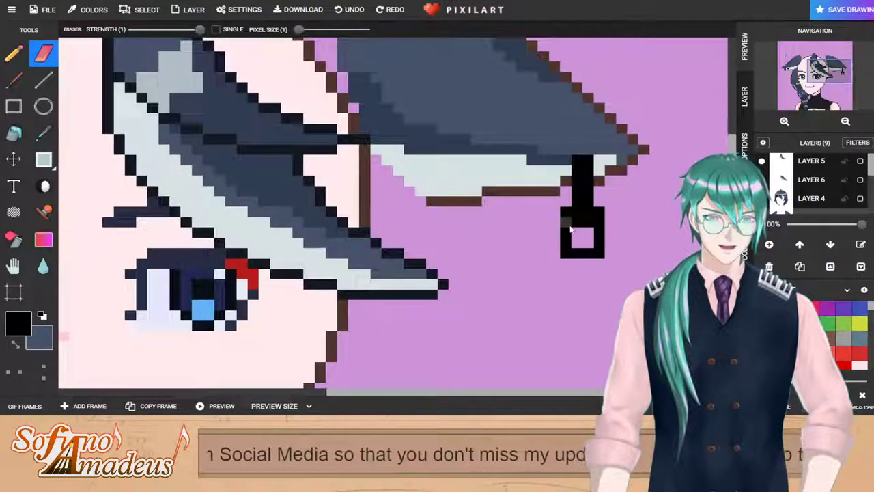
Step: Erase the corner pixels and the top row of the earring's square loop to shape it into a small rounded ring
scroll(610, 243, down, 2)
scroll(610, 243, down, 2)
scroll(544, 242, up, 3)
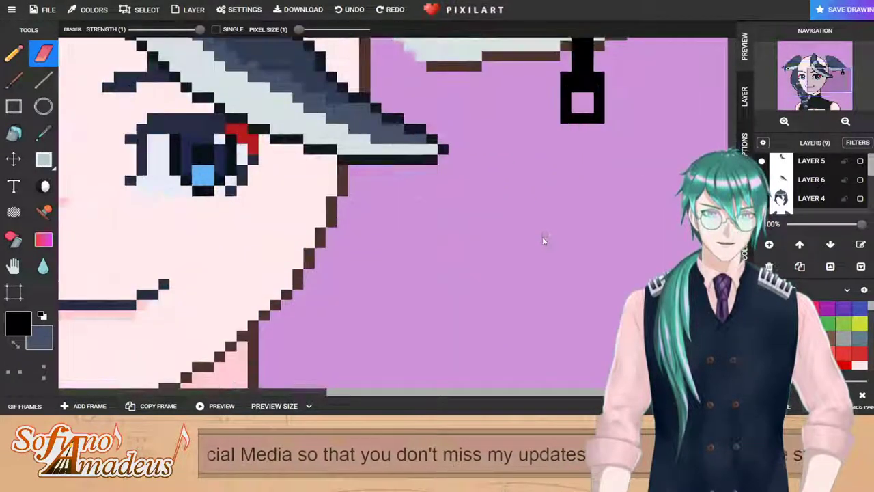
scroll(593, 104, up, 1)
click(512, 250)
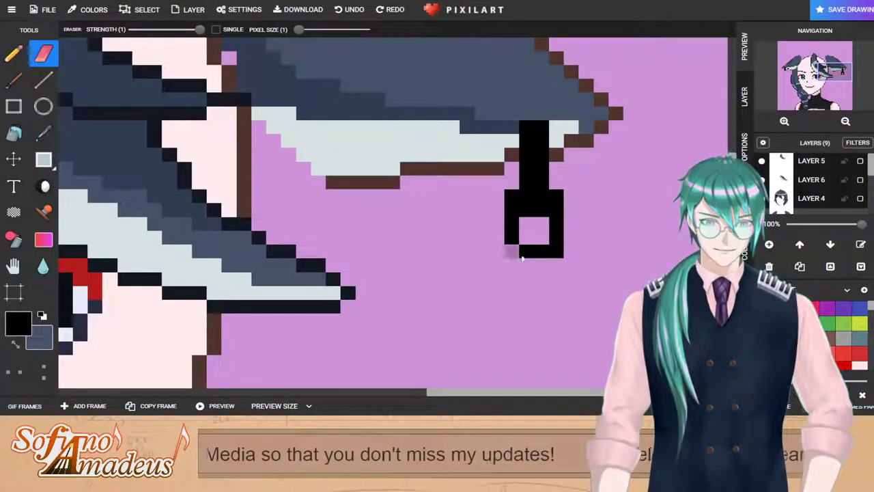
click(554, 254)
click(513, 200)
click(555, 200)
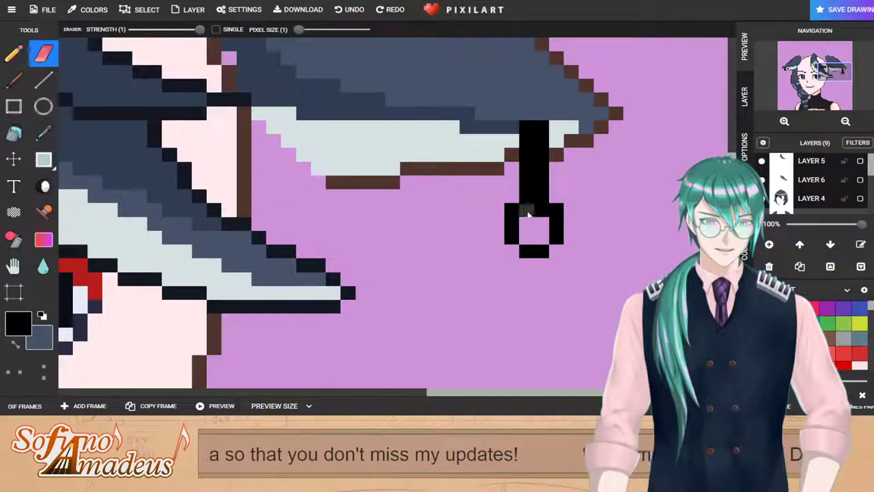
click(513, 211)
scroll(585, 239, down, 2)
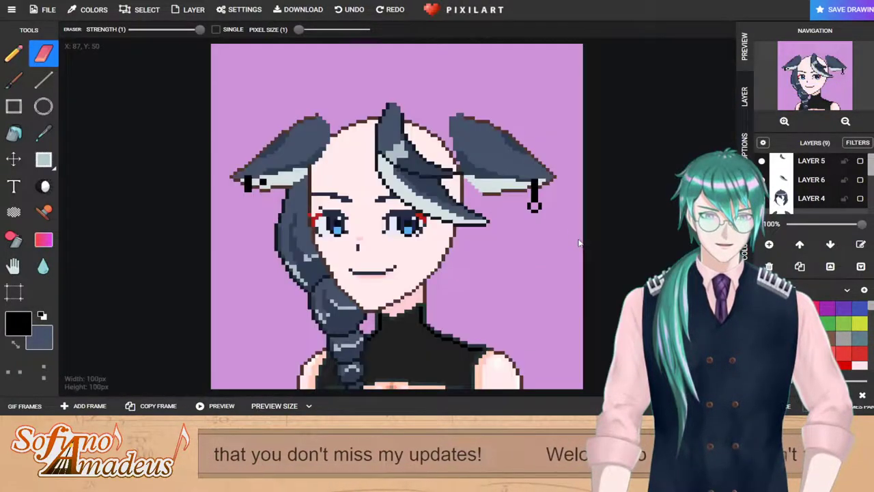
scroll(579, 243, up, 2)
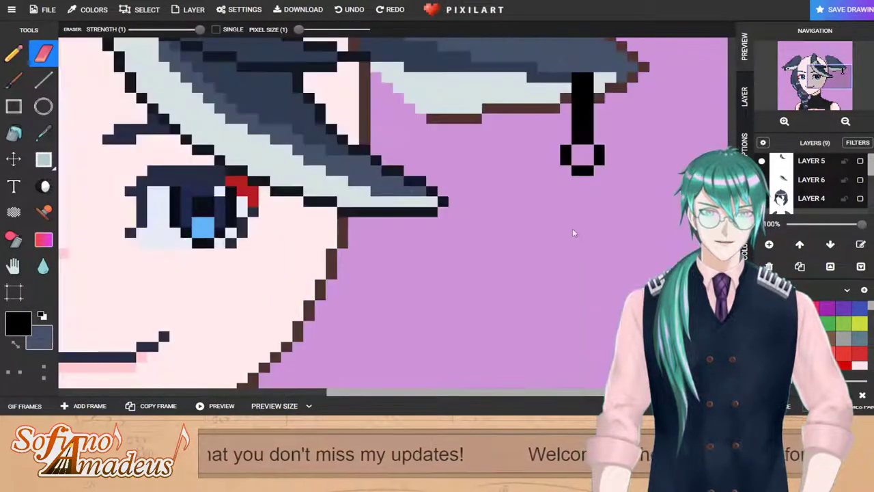
Step: Select the small ring beneath the right ear's bar and move it up one pixel
click(43, 159)
drag(555, 140, 644, 204)
drag(594, 165, 594, 144)
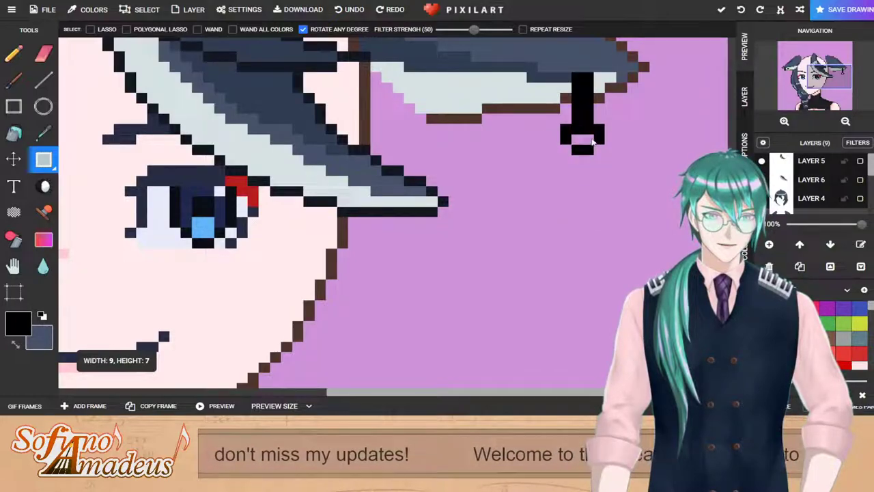
click(641, 129)
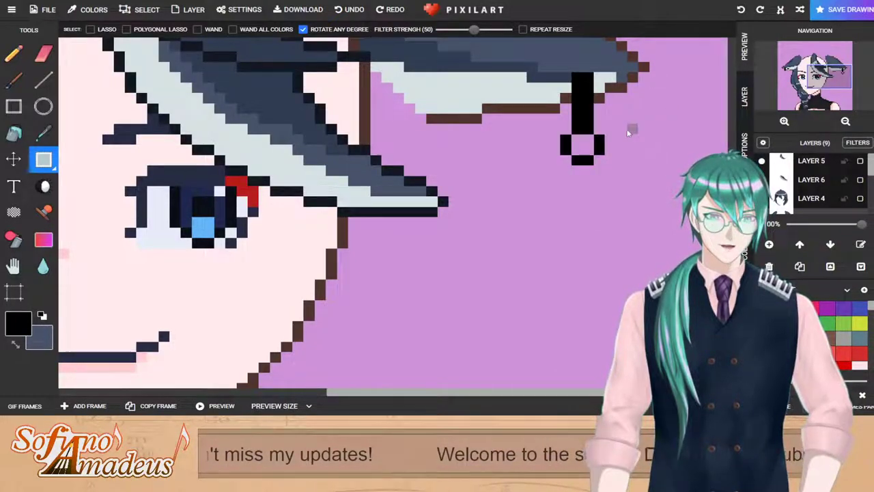
scroll(606, 148, down, 2)
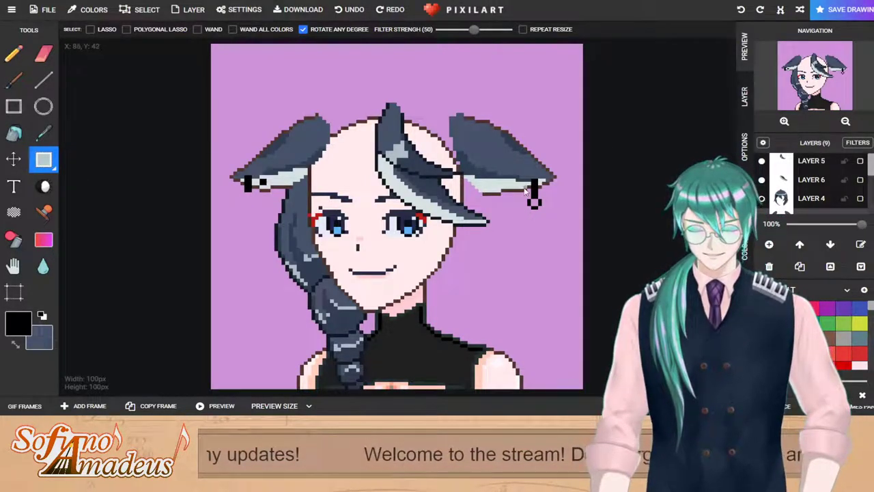
scroll(513, 196, up, 2)
scroll(633, 239, down, 2)
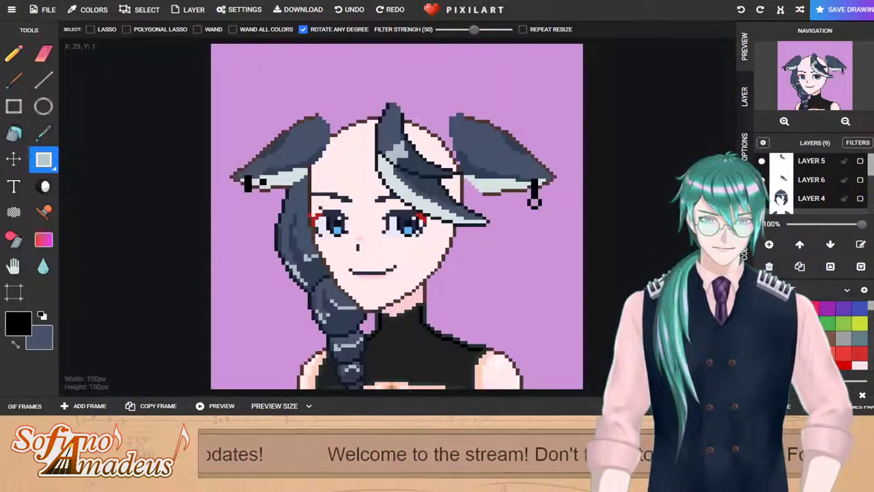
Step: Thicken the earring's ring with an extra layer of black pixels around its outside
scroll(547, 233, up, 2)
scroll(547, 236, up, 2)
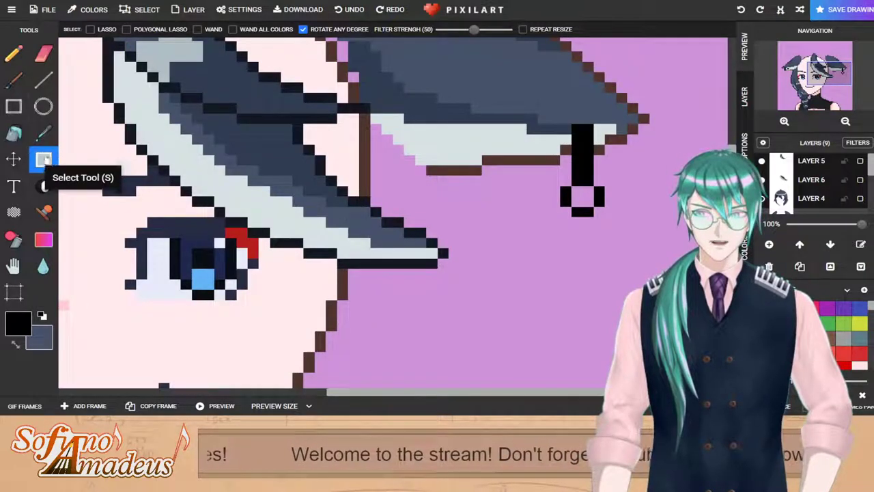
click(43, 106)
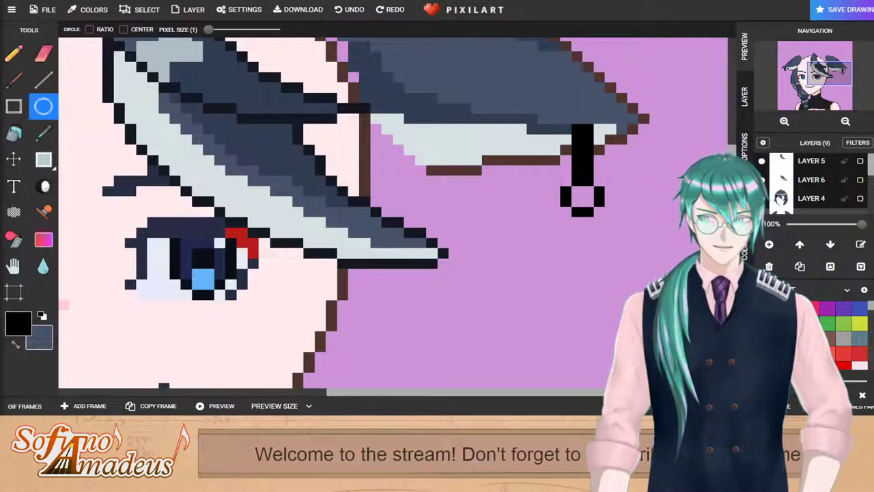
key(b)
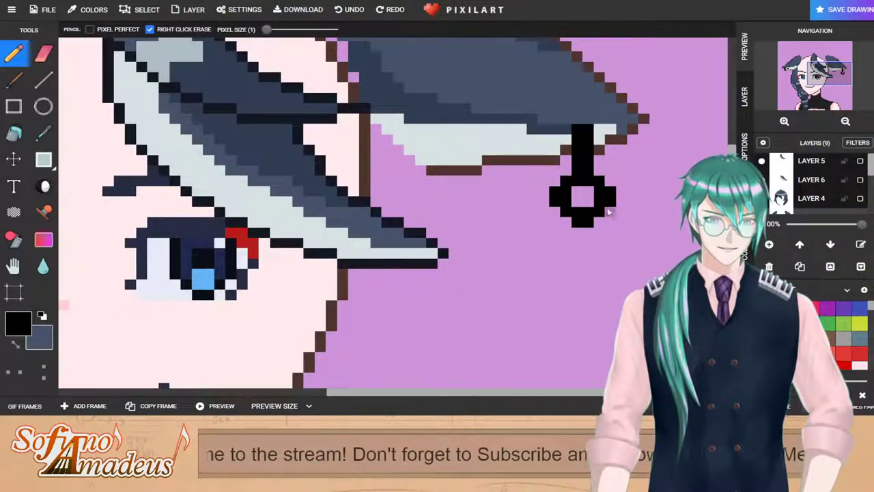
scroll(601, 197, down, 1)
scroll(623, 235, down, 2)
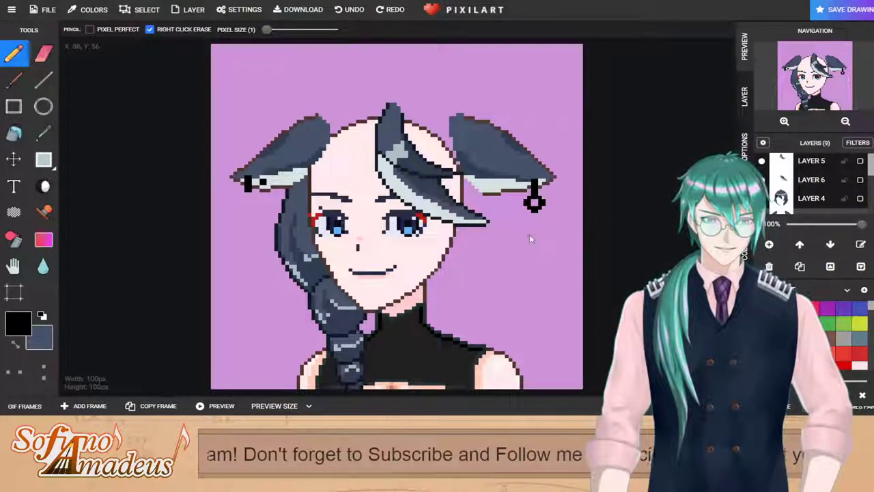
Step: Draw a small black outlined pendant with a flat base beneath the earring's ring and erase its excess edge pixels
scroll(529, 234, up, 2)
click(585, 152)
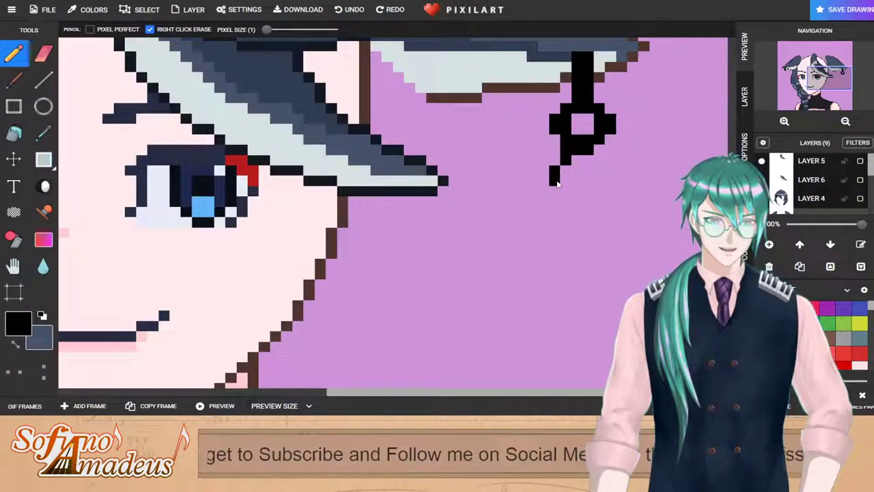
click(592, 160)
click(43, 53)
click(610, 172)
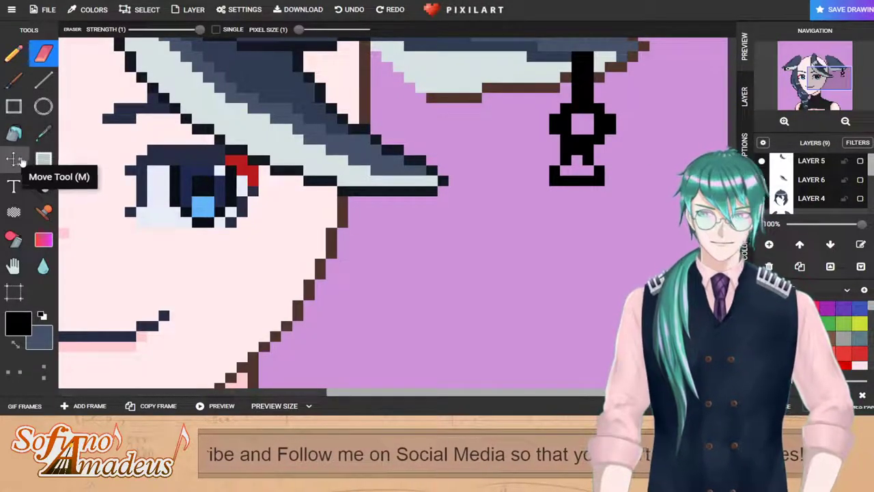
Step: Fill the enclosed interior of the earring's outlined pendant with black
click(15, 133)
scroll(584, 177, down, 1)
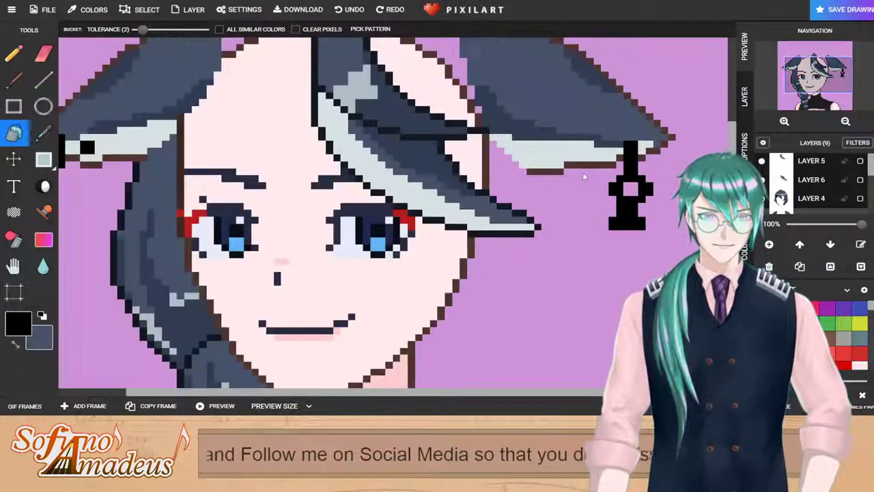
scroll(624, 205, up, 1)
Step: Select the pendant's flat base, move it one pixel right, and erase the excess pixels on its right edge
click(43, 159)
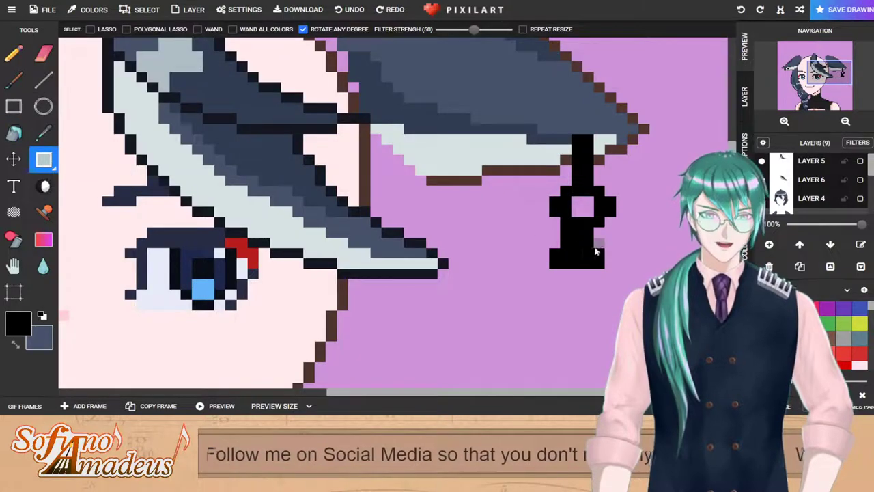
mouse_move(551, 244)
mouse_down()
mouse_move(637, 295)
mouse_move(647, 285)
mouse_up()
drag(596, 262, 608, 262)
click(43, 54)
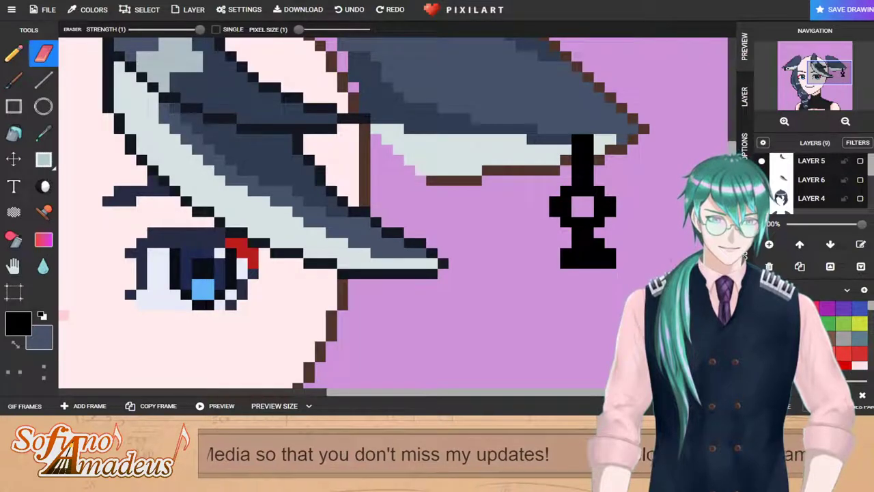
drag(610, 253, 611, 262)
scroll(614, 261, down, 2)
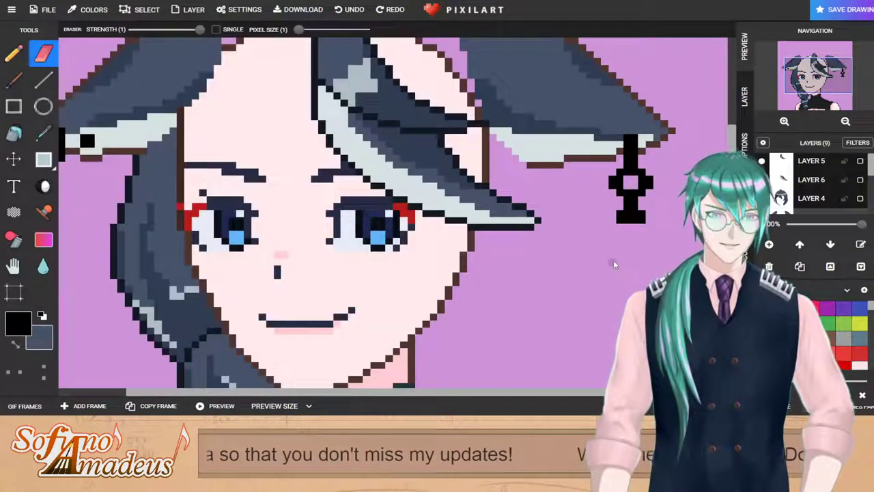
Step: Add black pixels above the pendant's base to make it a taller, solid block
scroll(660, 214, up, 2)
click(13, 53)
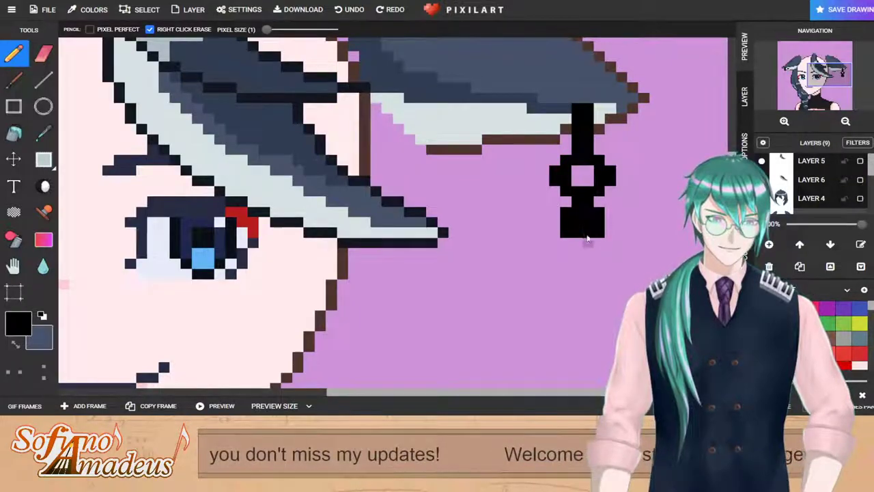
scroll(597, 237, down, 2)
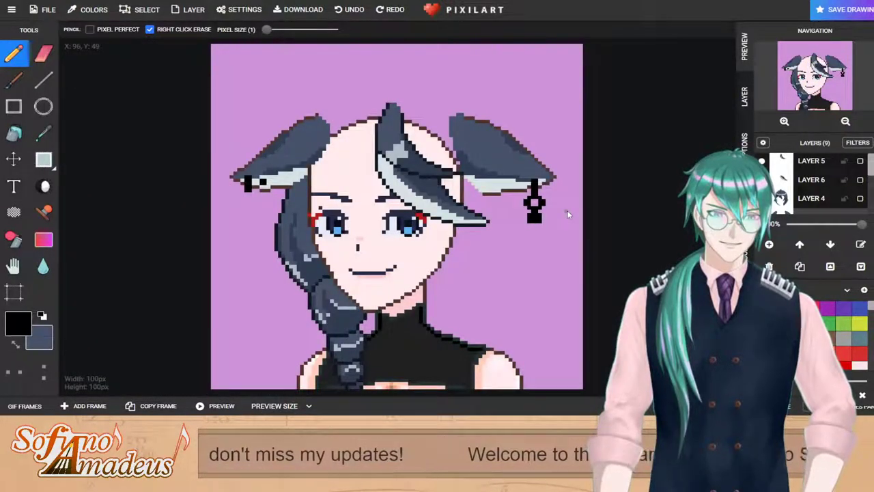
Step: Try moving the whole earring one pixel up and to the left, and undo the move
scroll(568, 211, up, 2)
click(43, 159)
drag(505, 83, 684, 352)
drag(596, 196, 594, 189)
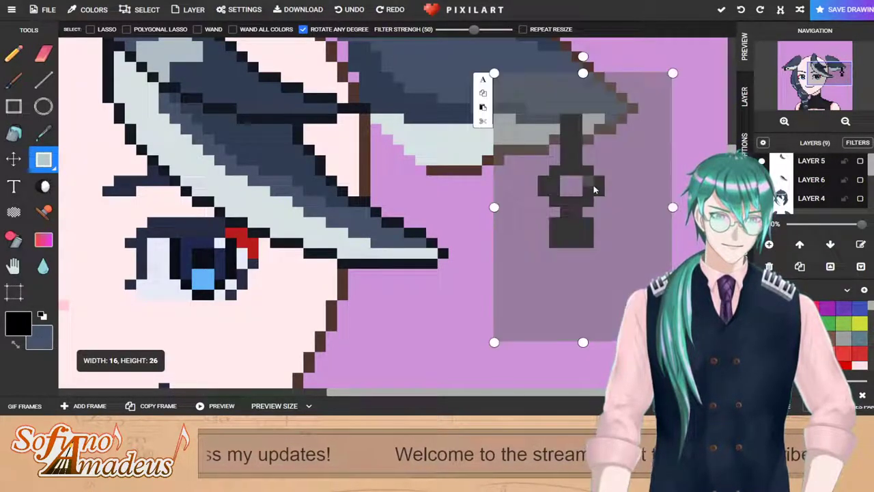
key(ctrl+z)
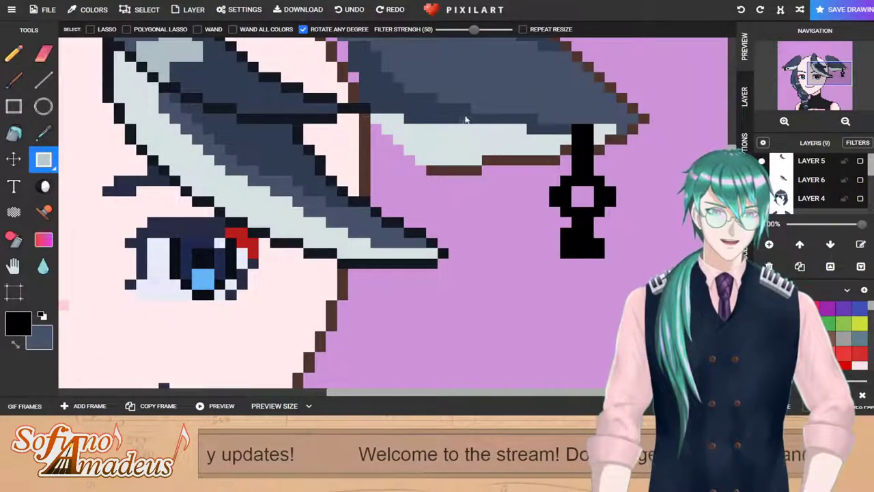
scroll(594, 171, down, 2)
scroll(532, 207, up, 2)
scroll(533, 207, down, 2)
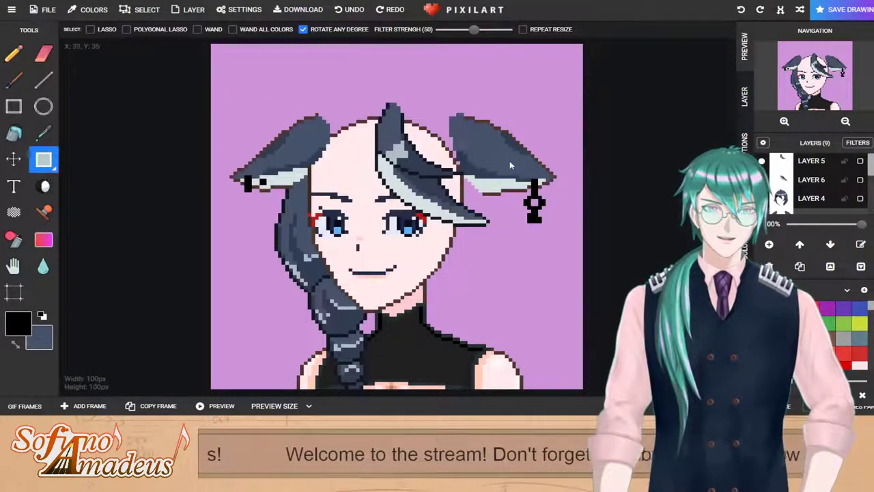
scroll(532, 212, up, 2)
scroll(654, 234, up, 1)
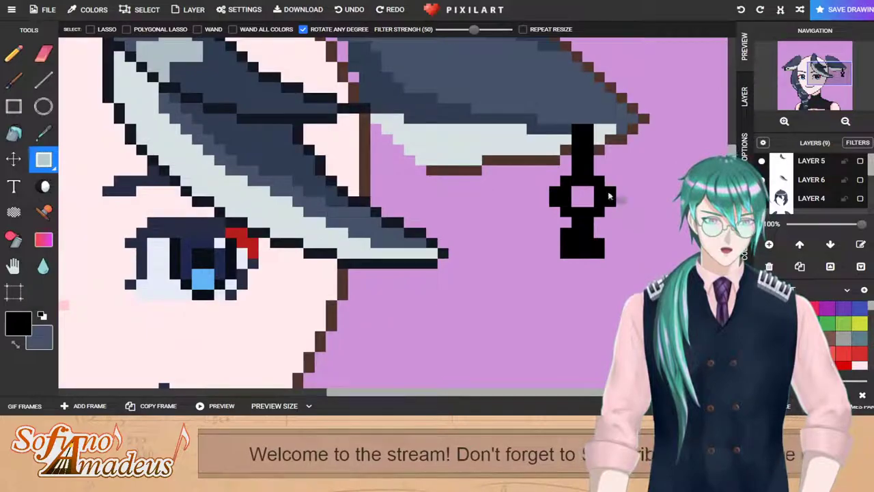
Step: Choose the Pencil and set its colour to pink #de5dad
click(21, 53)
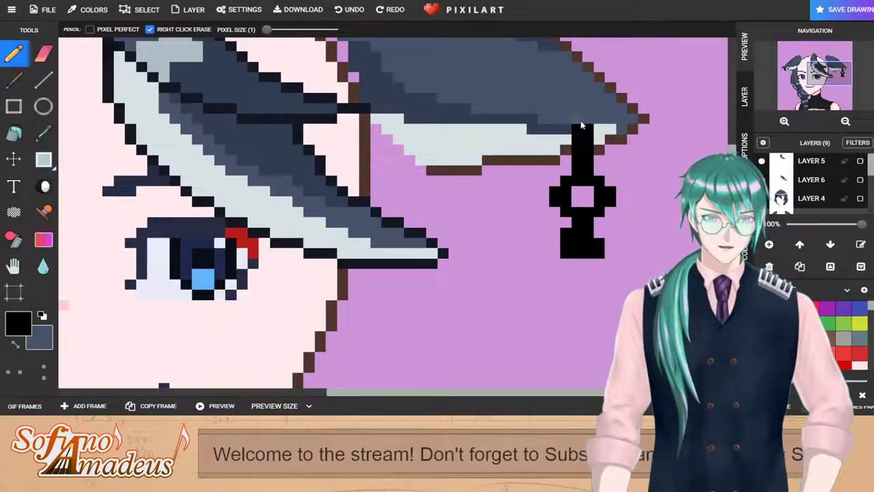
scroll(603, 259, down, 3)
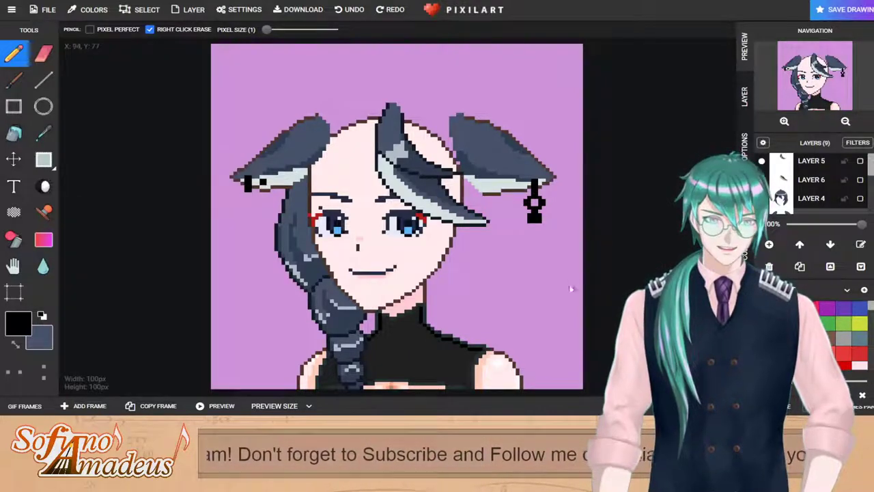
scroll(538, 232, up, 1)
scroll(539, 176, up, 1)
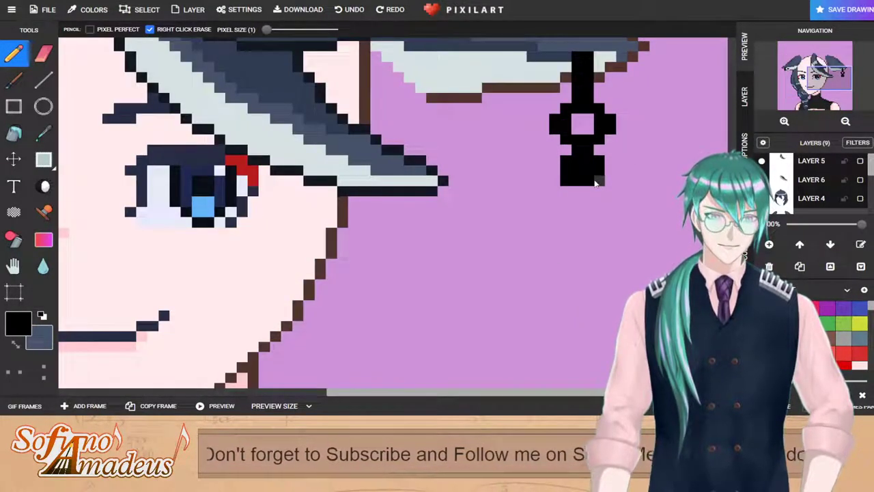
scroll(869, 310, down, 1)
click(813, 309)
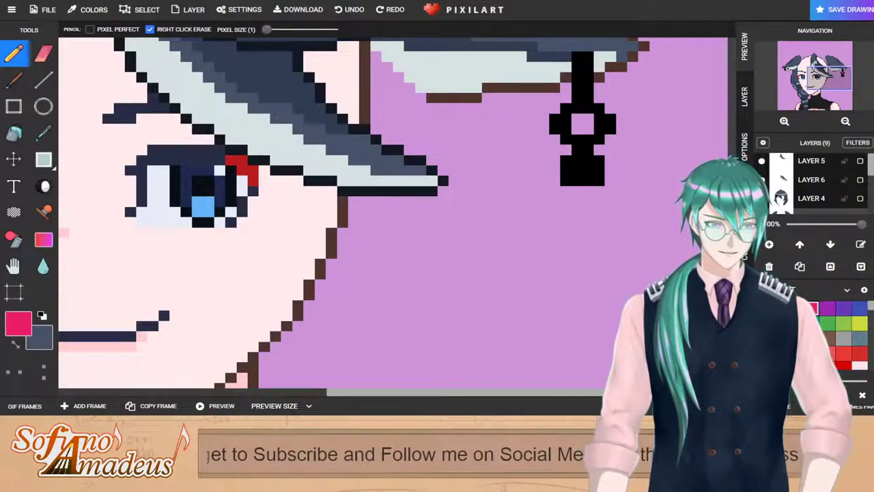
click(746, 254)
click(802, 71)
drag(801, 70, 807, 88)
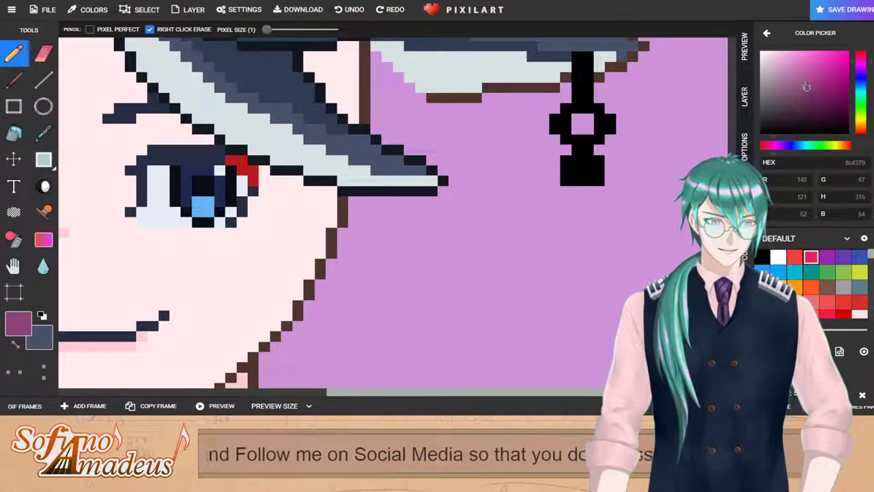
drag(807, 87, 813, 77)
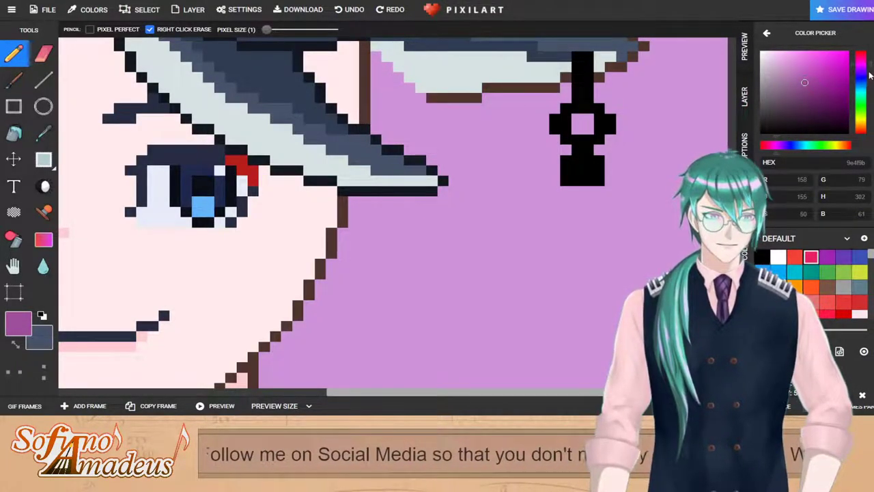
drag(805, 82, 817, 62)
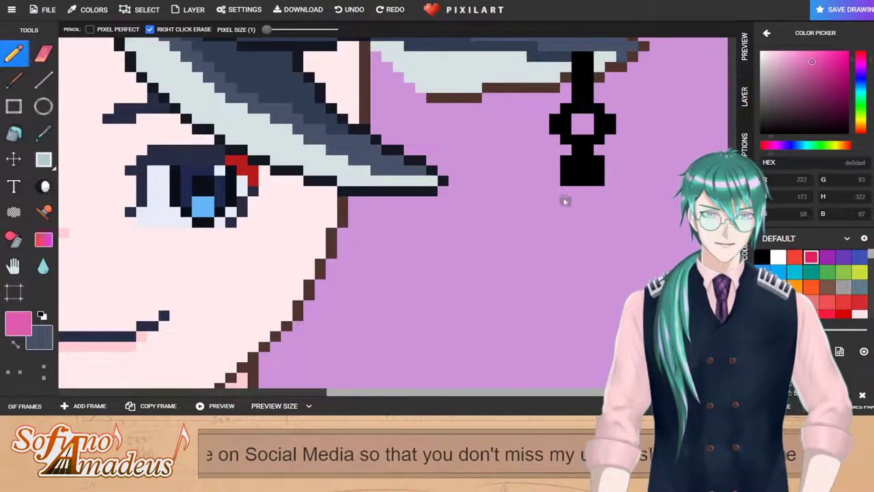
Step: Paint a solid pink block beneath the earring's black base, wider below than above, and erase its upper side pixels
drag(605, 261, 607, 202)
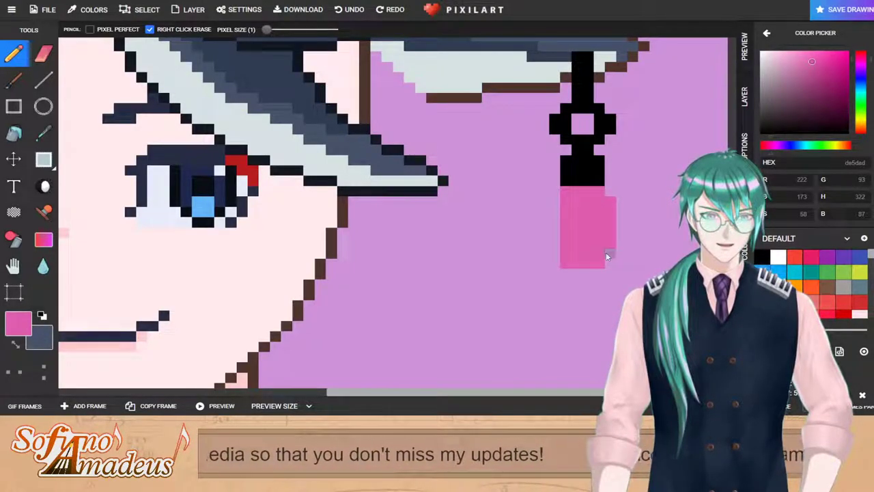
drag(554, 238, 554, 251)
key(e)
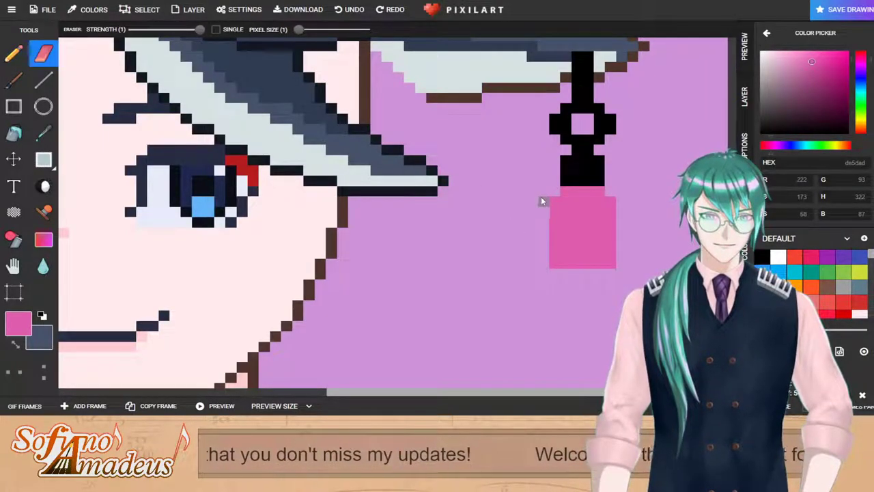
scroll(610, 203, down, 3)
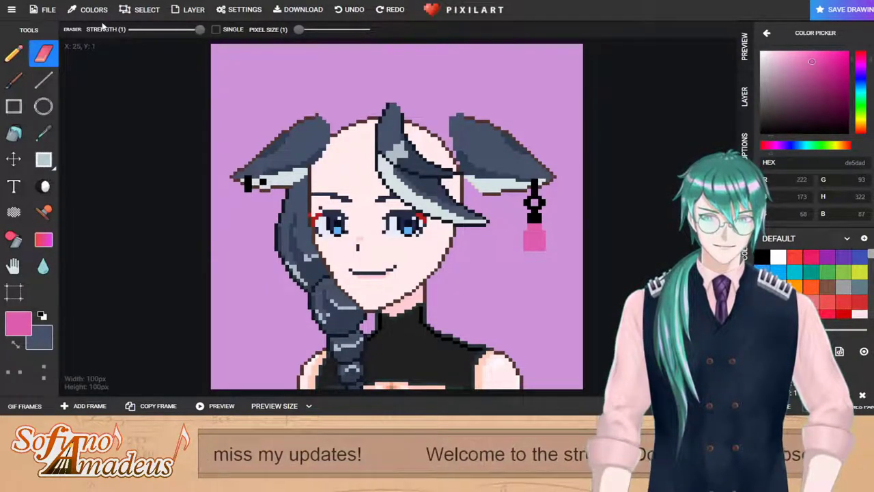
scroll(527, 279, up, 3)
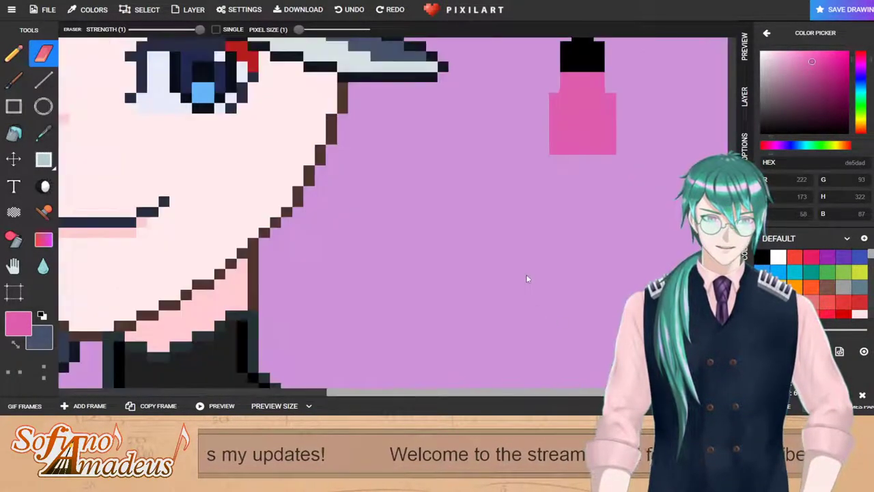
Step: Sample the dark hair outline colour #141721 and outline the pink pendant with it along its sides and bottom
click(43, 132)
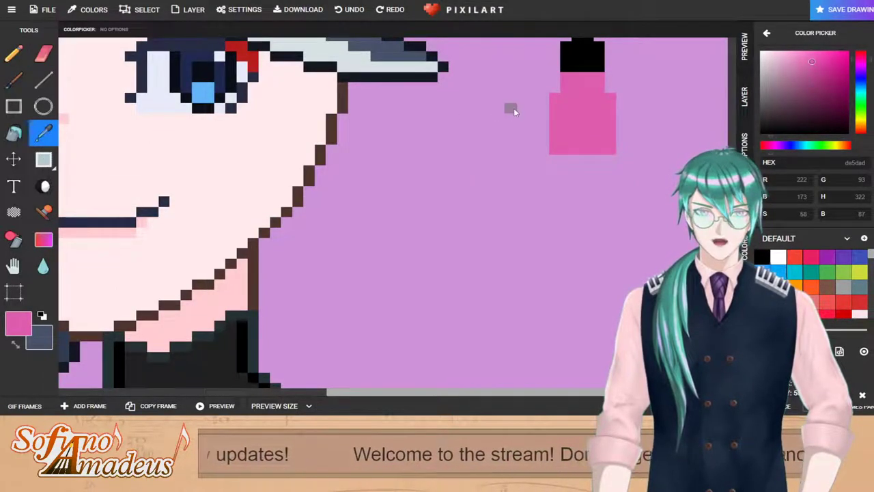
click(402, 79)
click(13, 53)
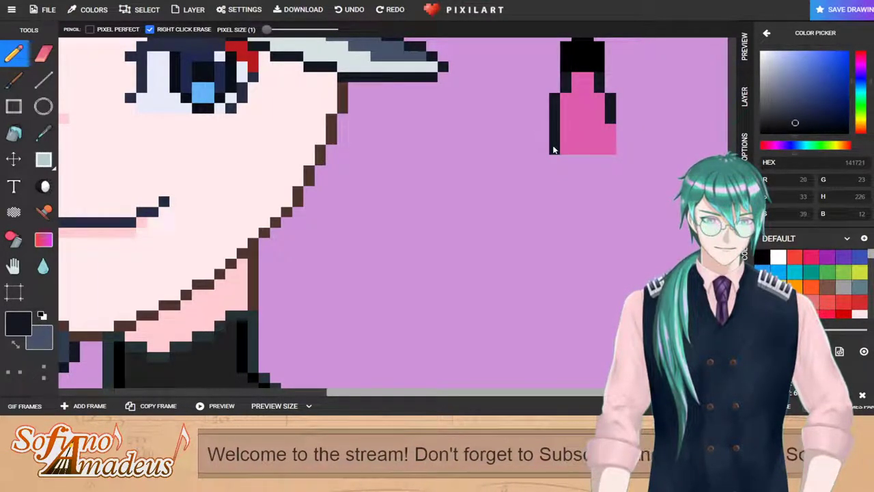
scroll(612, 143, down, 2)
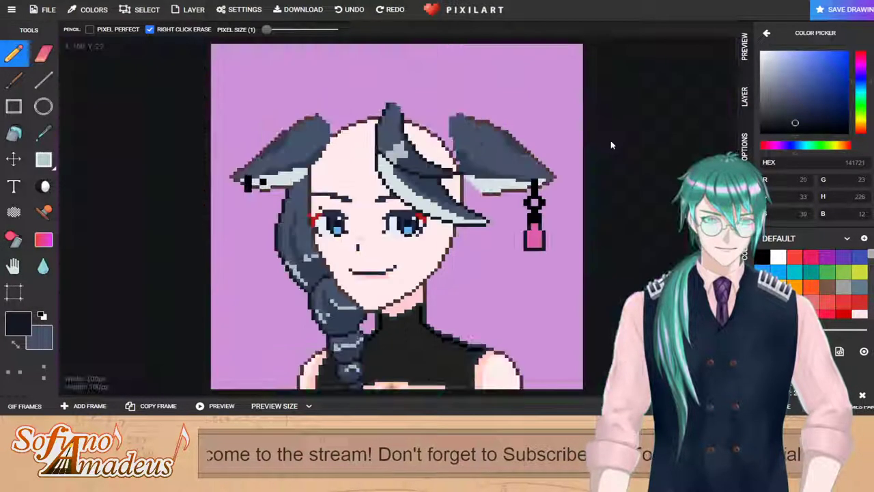
scroll(548, 275, up, 2)
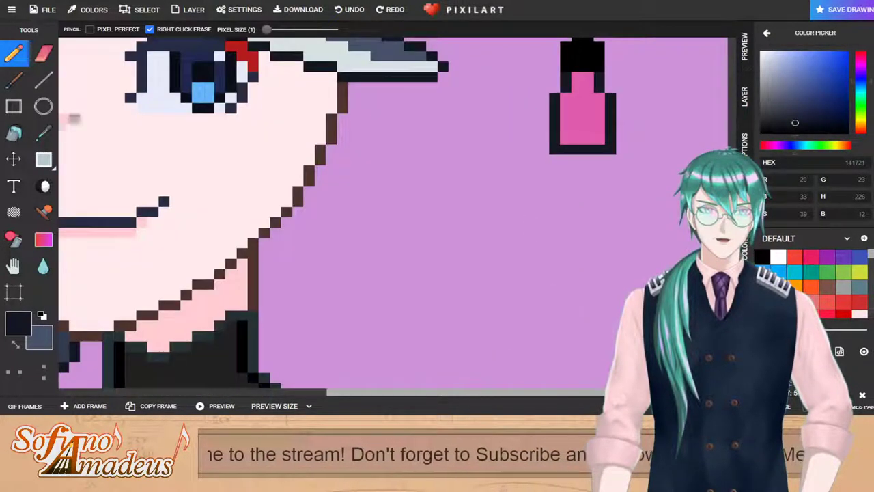
Step: Sample the face outline's brown #4e342e and repaint the pink pendant's outline with it
click(43, 132)
click(339, 134)
key(b)
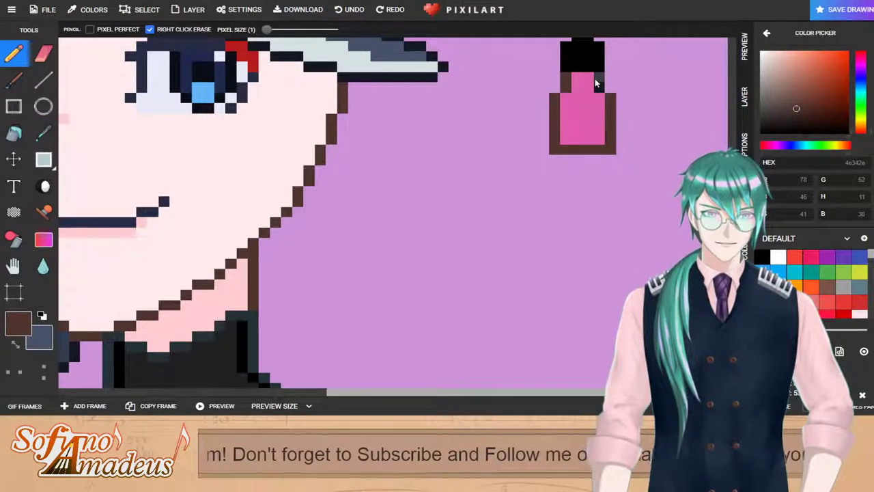
scroll(599, 91, down, 2)
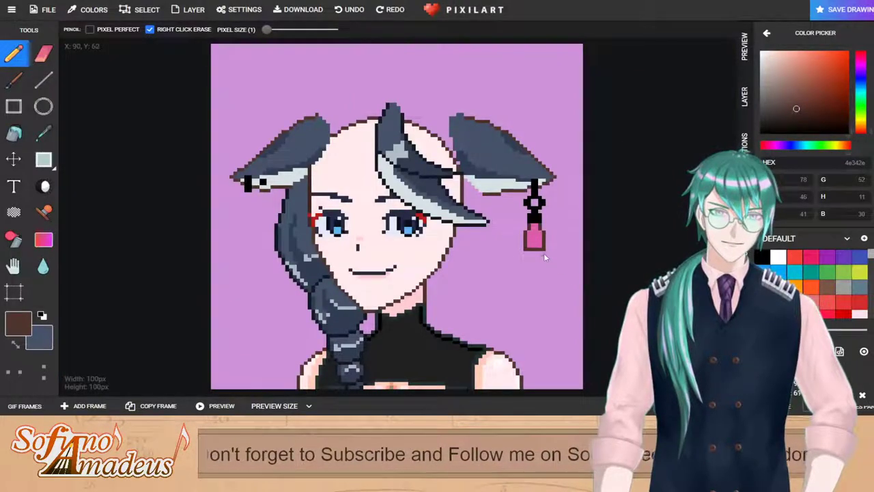
scroll(545, 254, up, 1)
scroll(547, 250, down, 1)
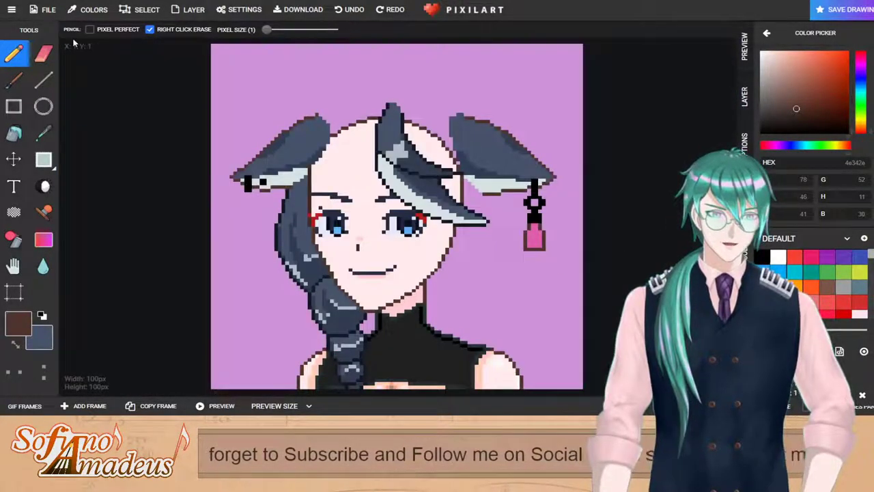
Step: Erase the bottom corner pixels of the pendant's brown outline to round it off
click(43, 54)
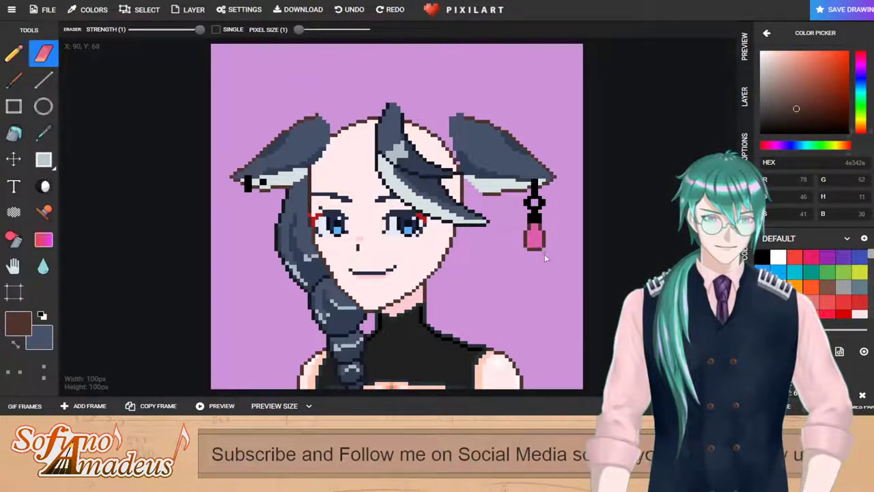
scroll(547, 251, up, 2)
scroll(555, 257, down, 2)
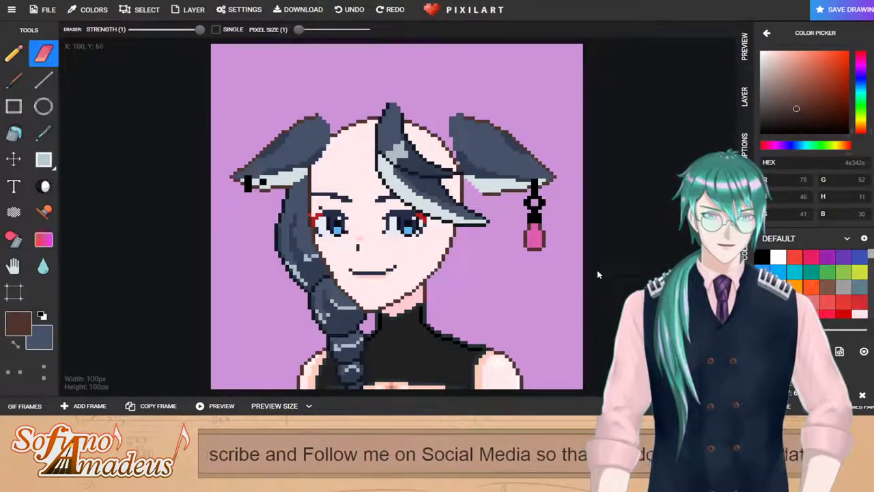
Step: Sample the pendant's pink and lighten the pencil colour to #f2c4ed
click(43, 133)
click(535, 237)
click(785, 56)
click(13, 54)
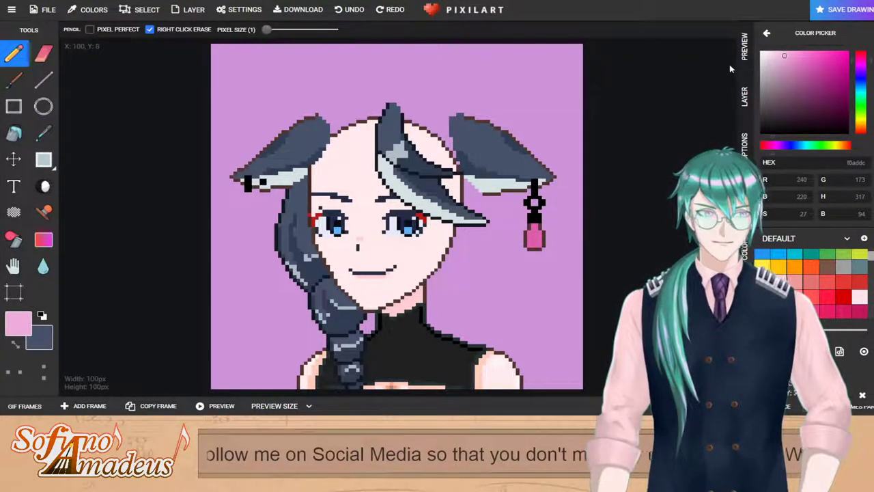
click(774, 51)
click(777, 54)
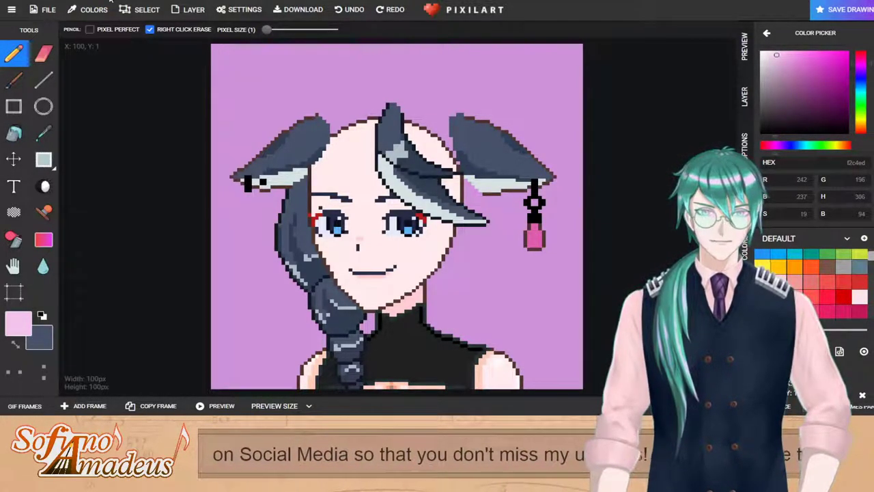
scroll(506, 245, up, 3)
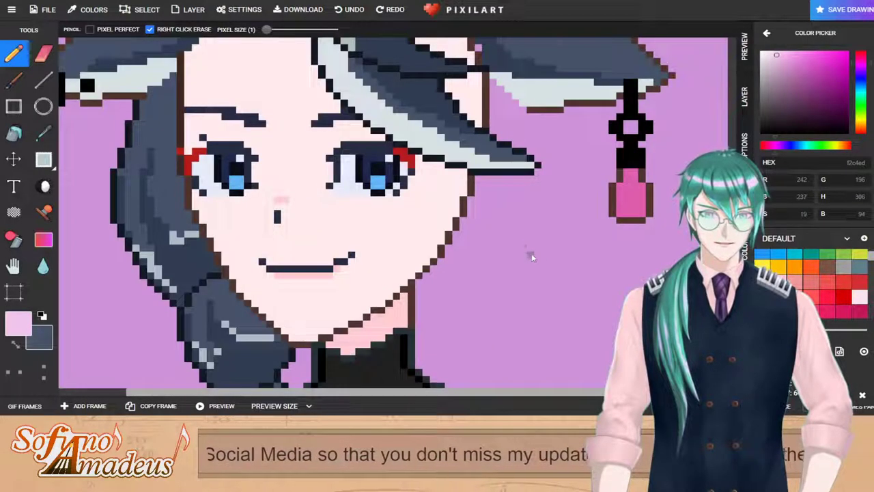
Step: Shade the upper rows of the pendant's wide section with a darker muted pink, adjusting the colour to #854669
click(799, 84)
click(803, 89)
mouse_move(625, 192)
mouse_down()
mouse_move(634, 185)
mouse_move(621, 198)
mouse_move(639, 198)
mouse_up()
click(865, 59)
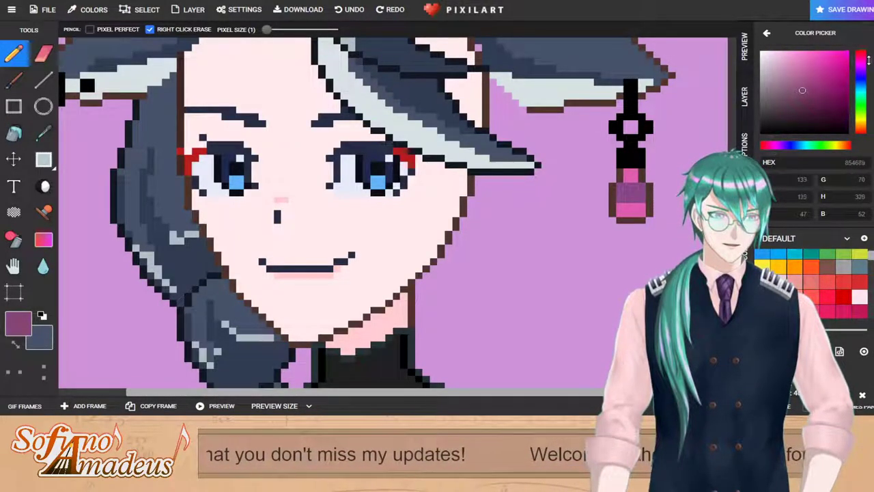
click(14, 132)
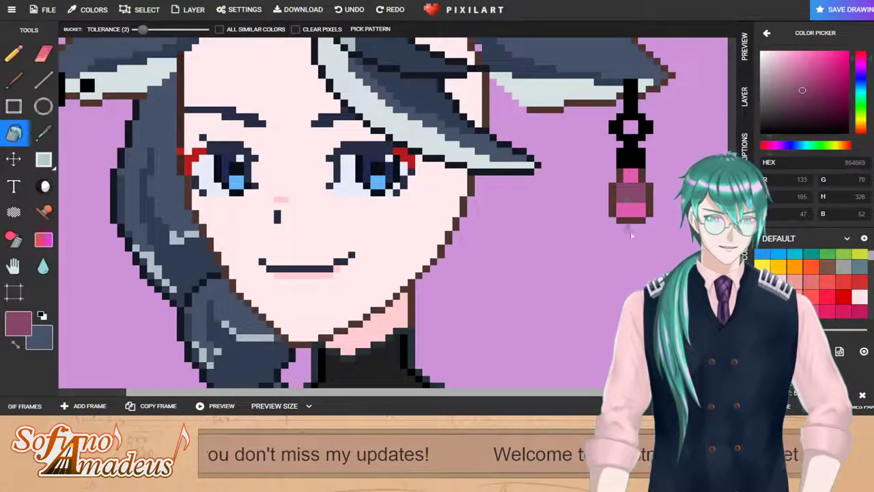
Step: Refill the dark shading in the upper part of the pendant's wide section with the brighter pink #a34b87
click(802, 76)
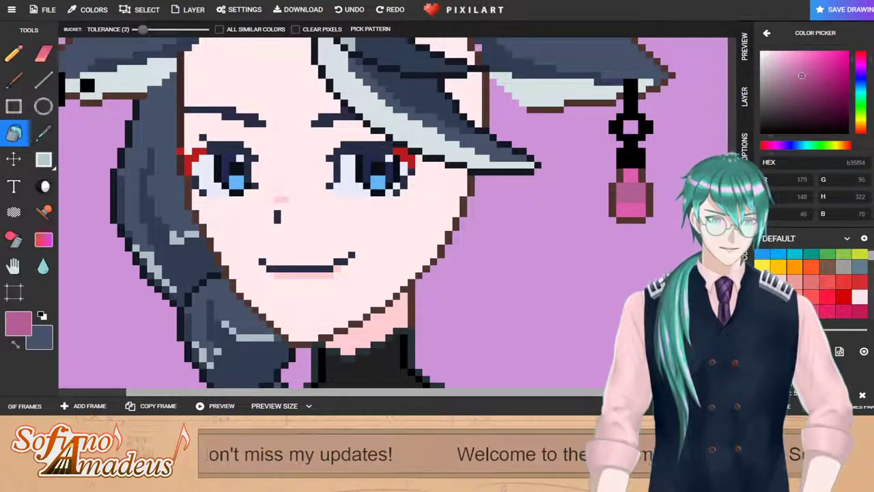
click(808, 80)
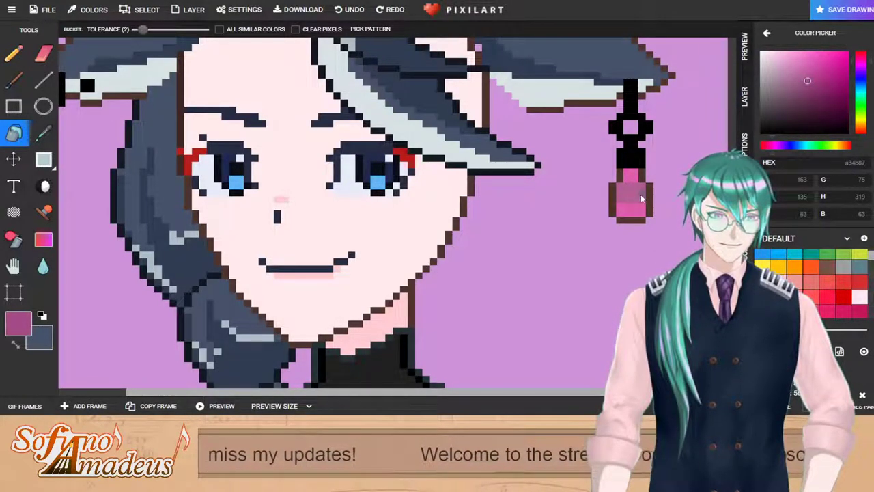
click(641, 195)
Step: Make the hair on Layer 4 visible again and add a new layer directly above it
scroll(641, 191, down, 3)
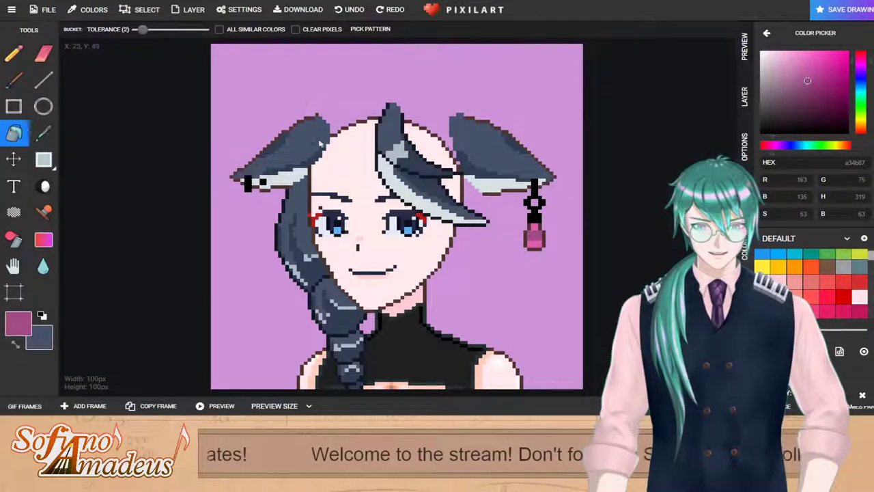
click(747, 53)
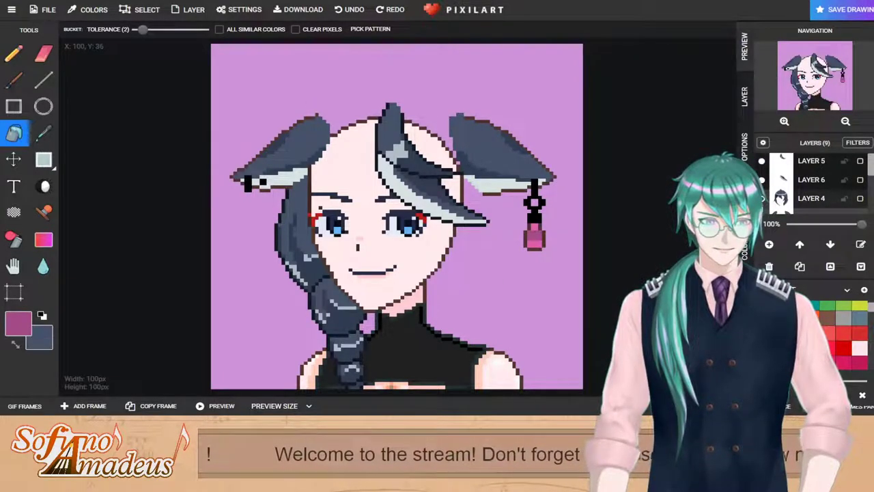
click(762, 198)
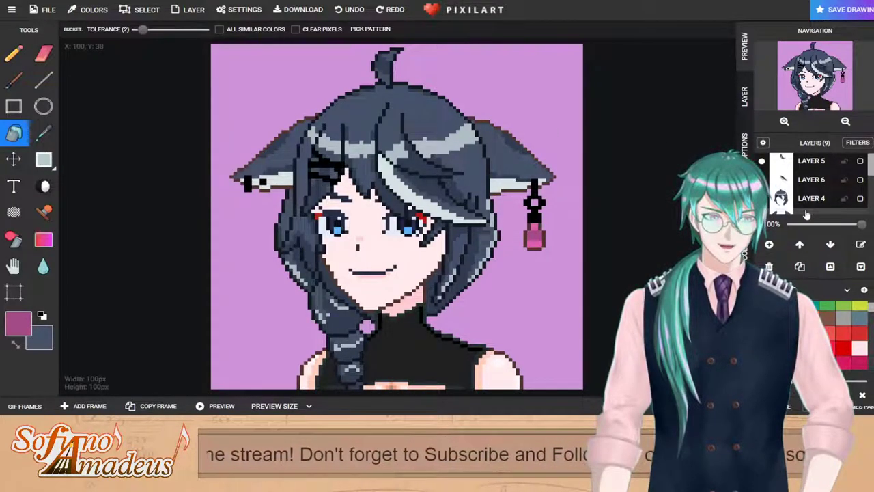
click(769, 244)
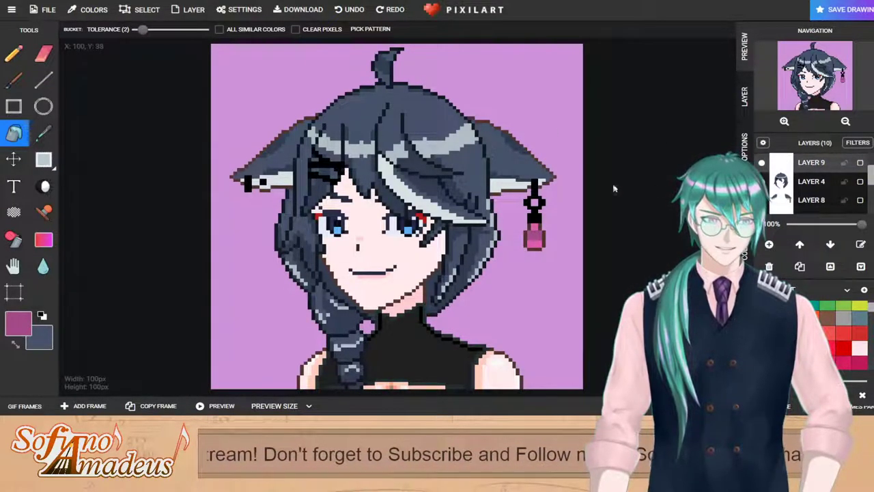
Step: Sample the hair's dark outline colour and outline two narrow pointed horns on top of the head with the Line tool
scroll(801, 193, up, 2)
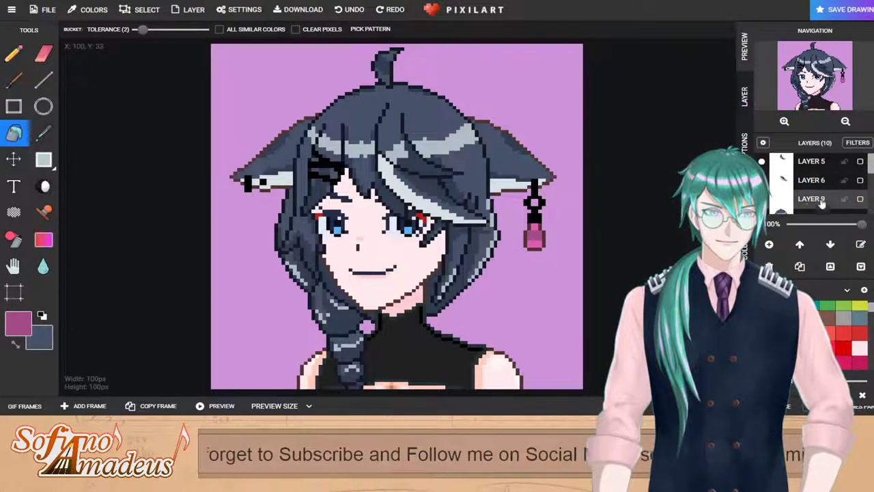
scroll(351, 118, up, 3)
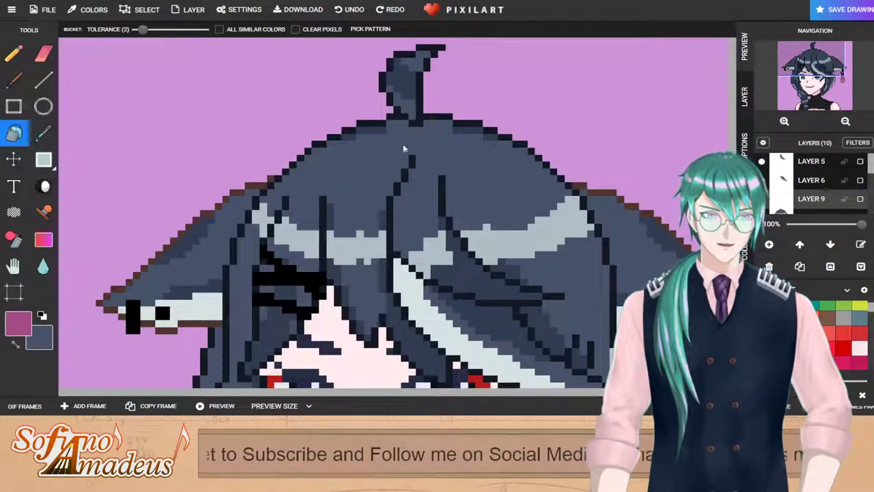
click(13, 53)
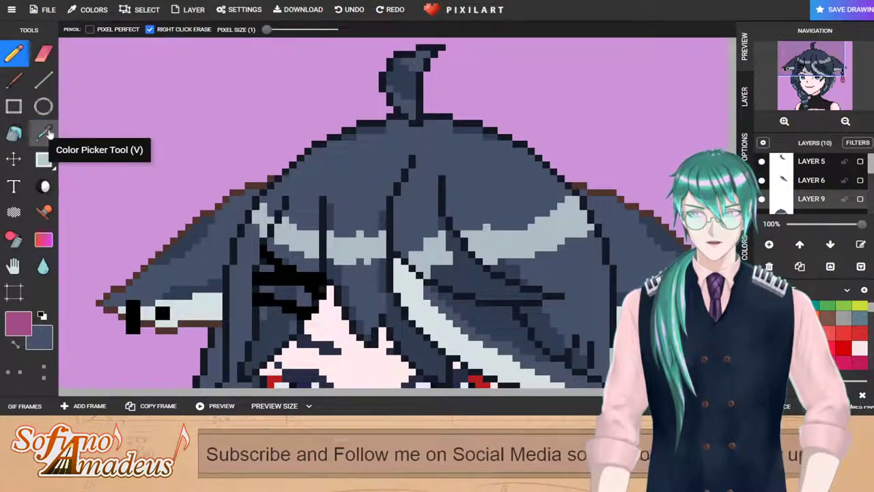
click(45, 132)
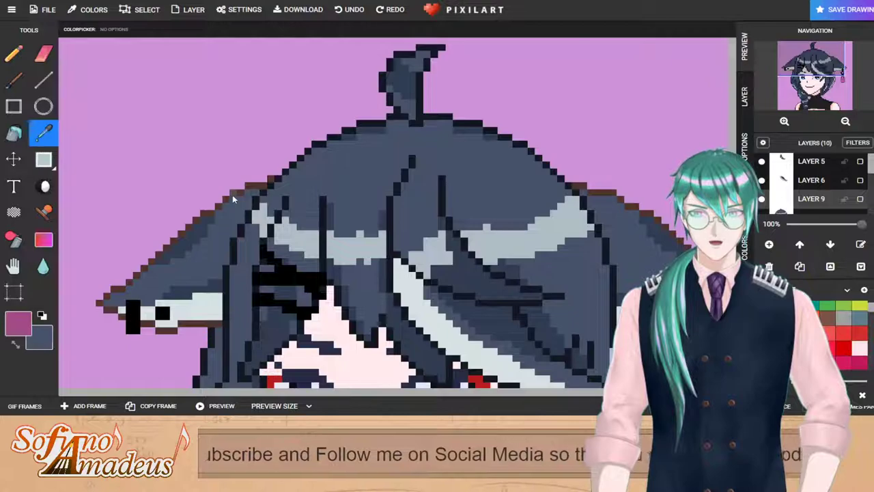
click(283, 205)
click(13, 54)
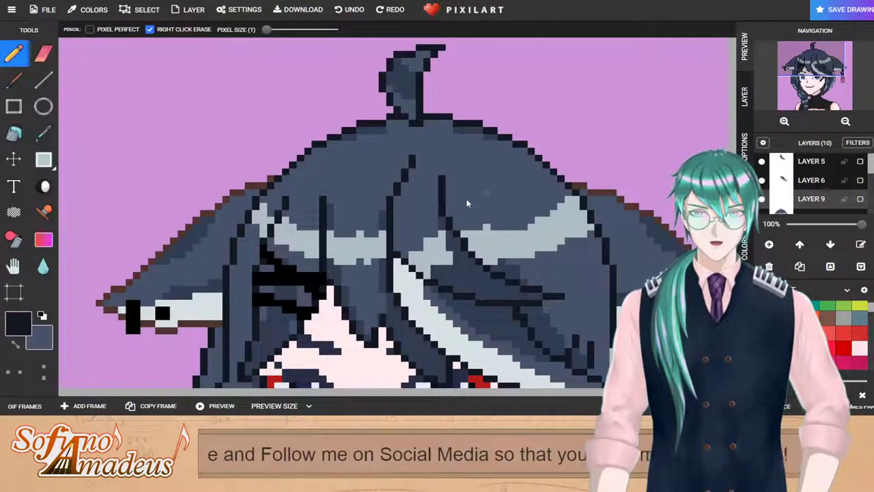
click(41, 82)
scroll(512, 207, down, 3)
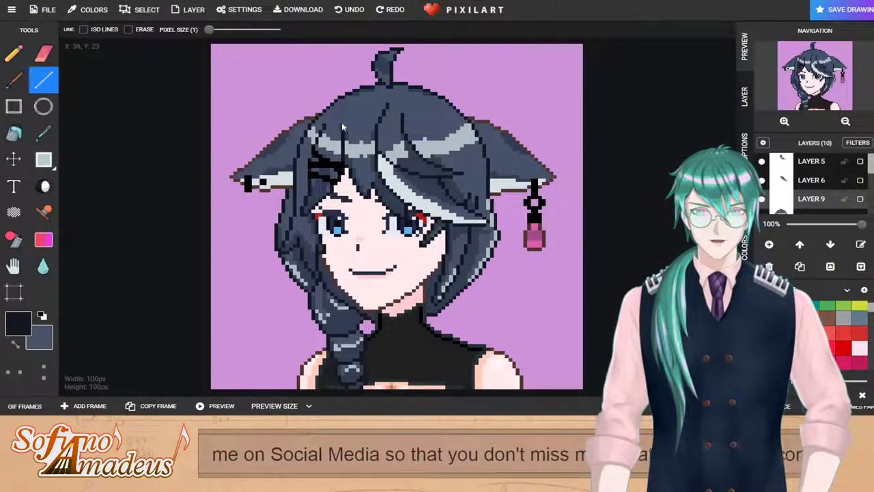
mouse_move(328, 113)
mouse_down()
mouse_move(340, 74)
mouse_move(318, 102)
mouse_up()
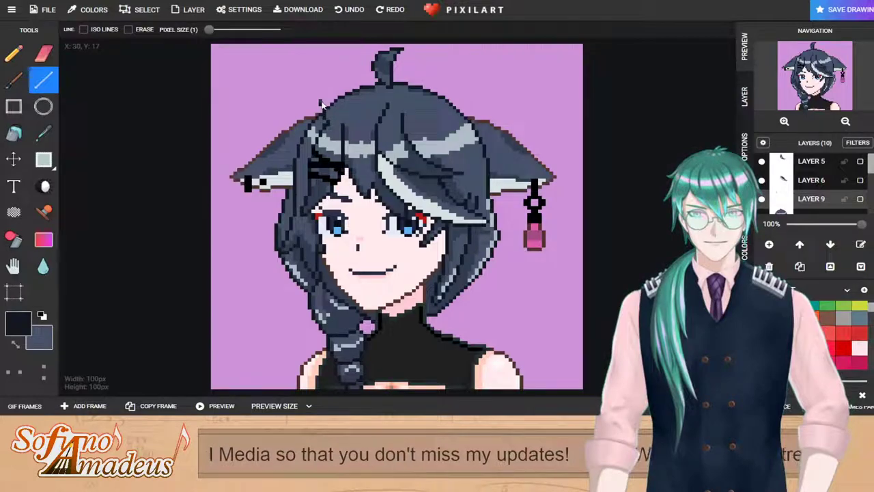
drag(336, 104, 334, 103)
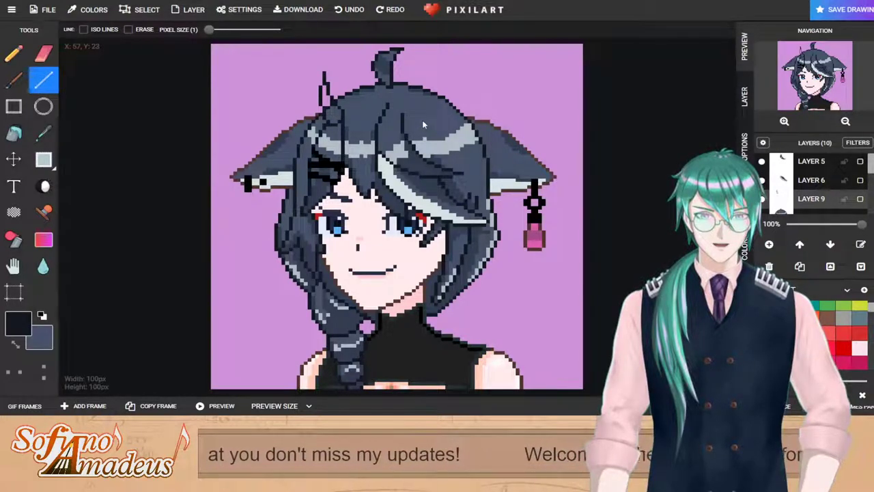
mouse_move(417, 109)
mouse_down()
mouse_move(427, 61)
mouse_move(428, 73)
mouse_up()
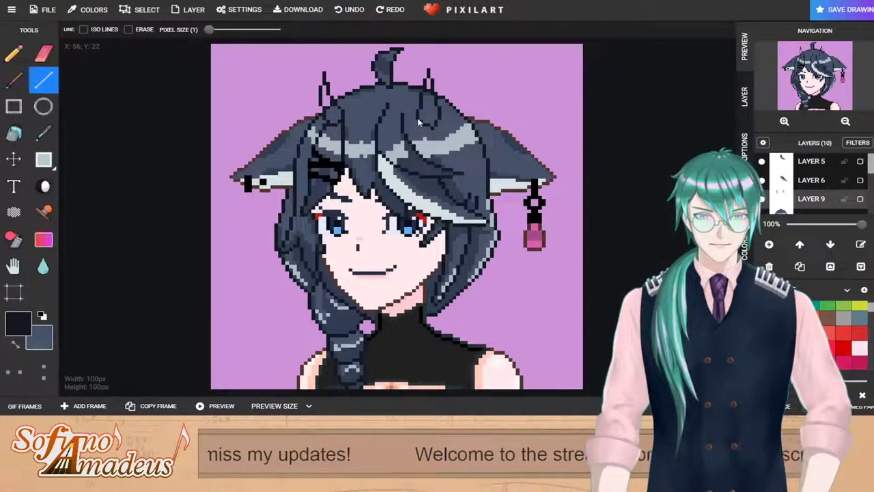
Step: Fill the inside of both horns with the near-black blue #0b111c
scroll(425, 120, up, 2)
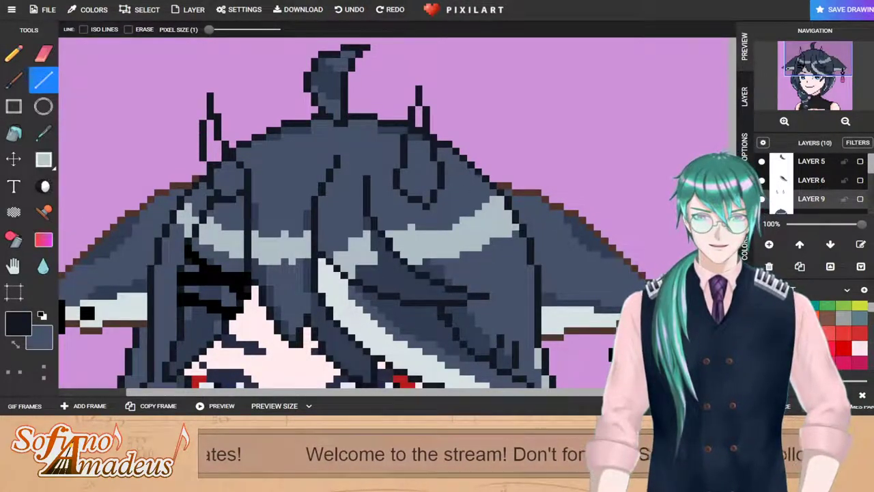
click(747, 251)
drag(807, 122, 809, 119)
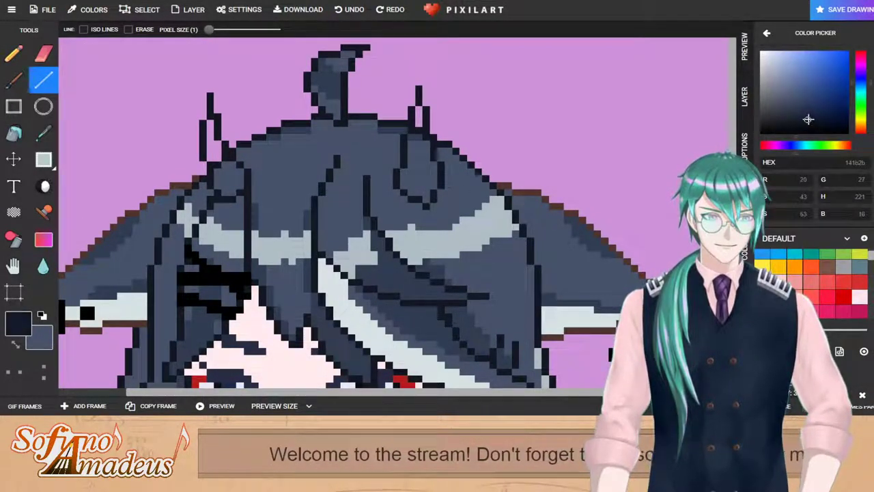
click(14, 133)
click(223, 161)
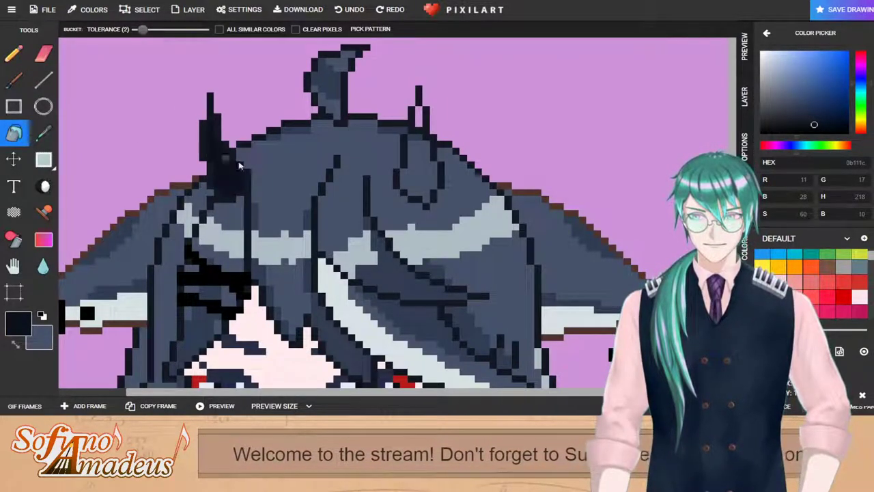
click(422, 176)
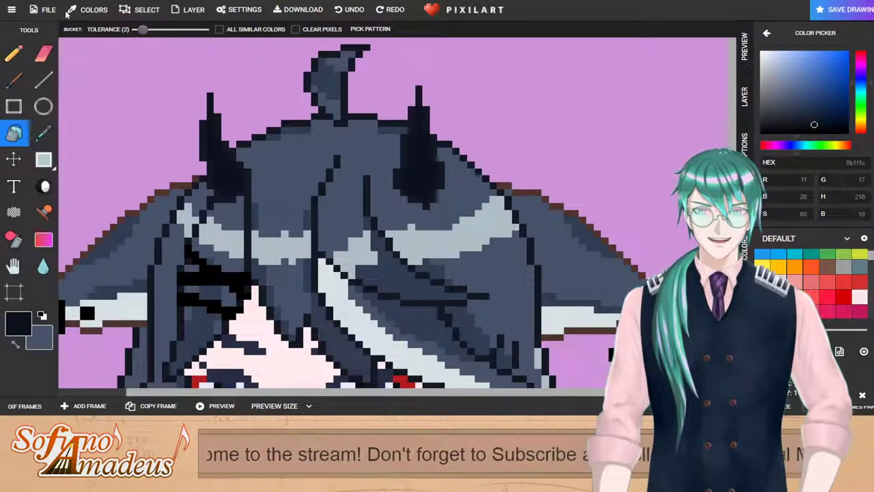
Step: Try highlight lines down the middle of the horn above the streaked fringe, using #374659 and #1e2a38
click(26, 77)
click(43, 80)
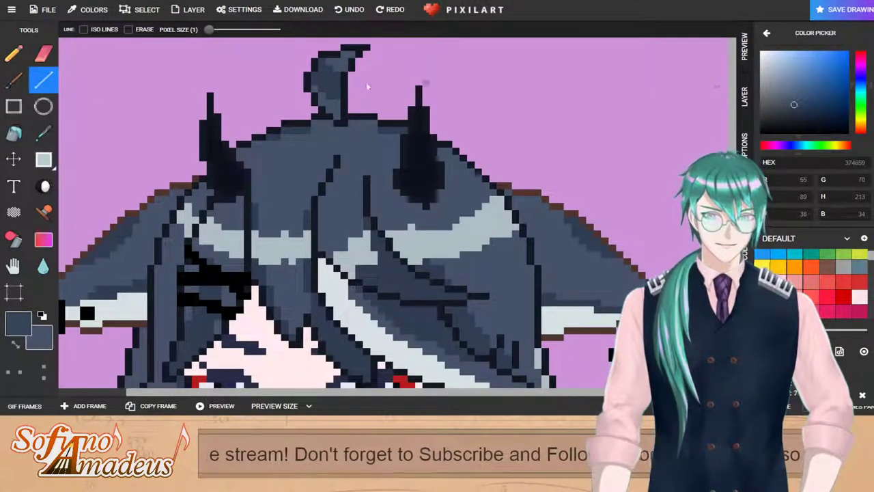
drag(418, 124, 424, 192)
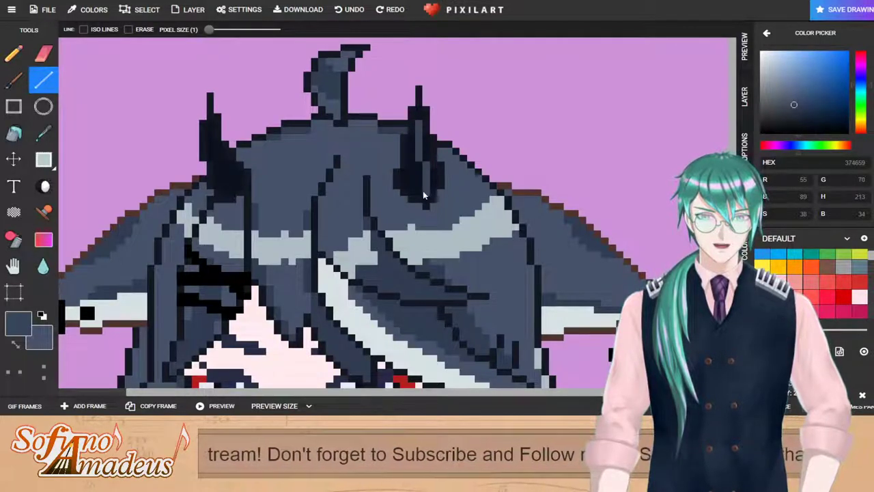
click(801, 115)
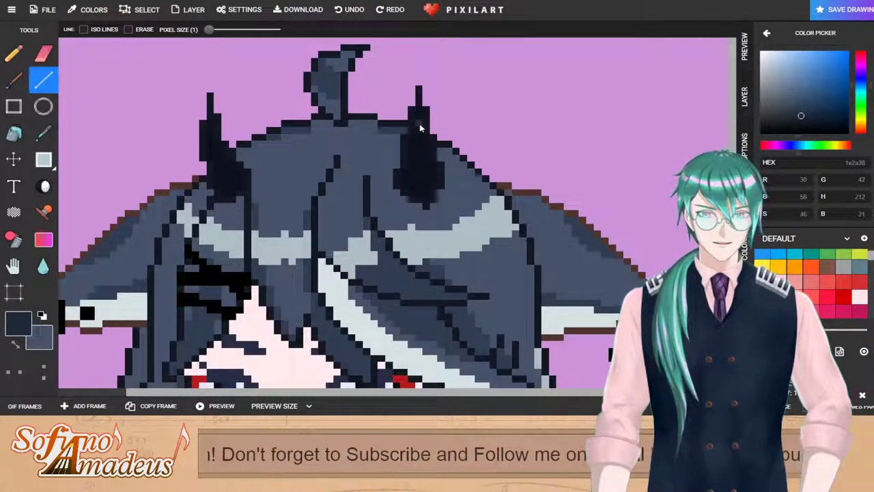
drag(420, 127, 422, 189)
Step: Set the colour to #1c262e and draw a subtle highlight line down the middle of each horn
click(794, 121)
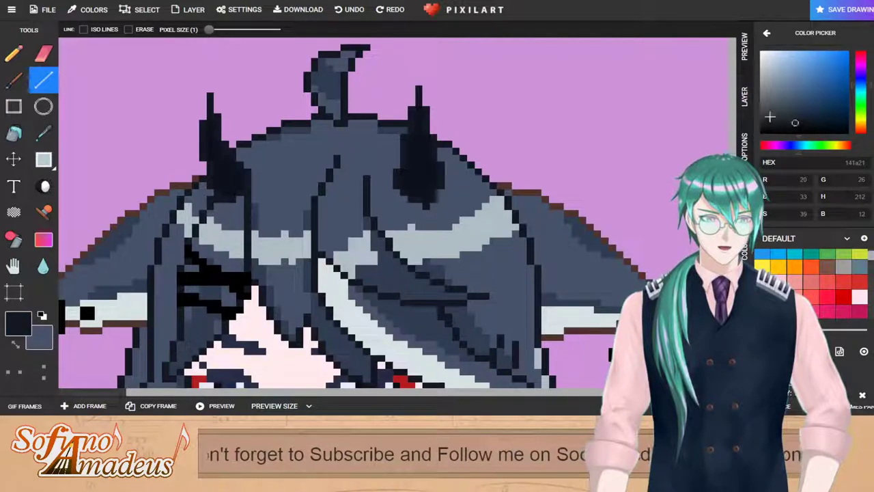
click(794, 118)
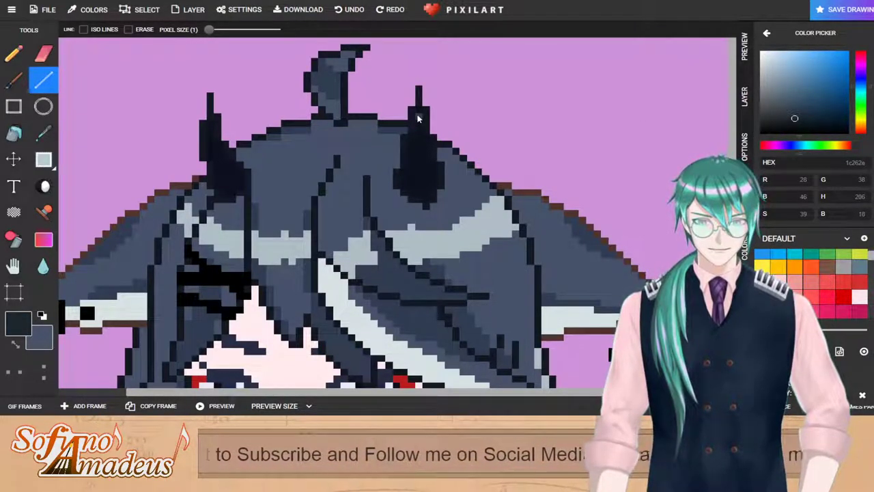
drag(419, 135, 427, 175)
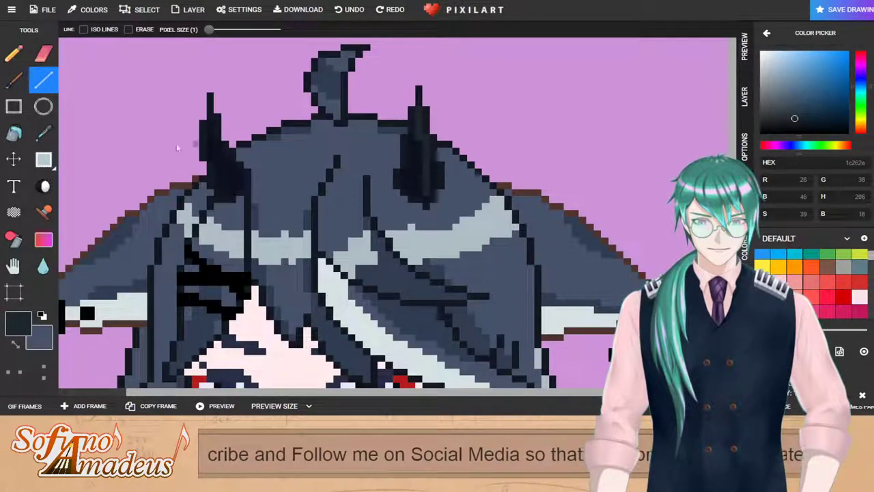
drag(210, 124, 212, 155)
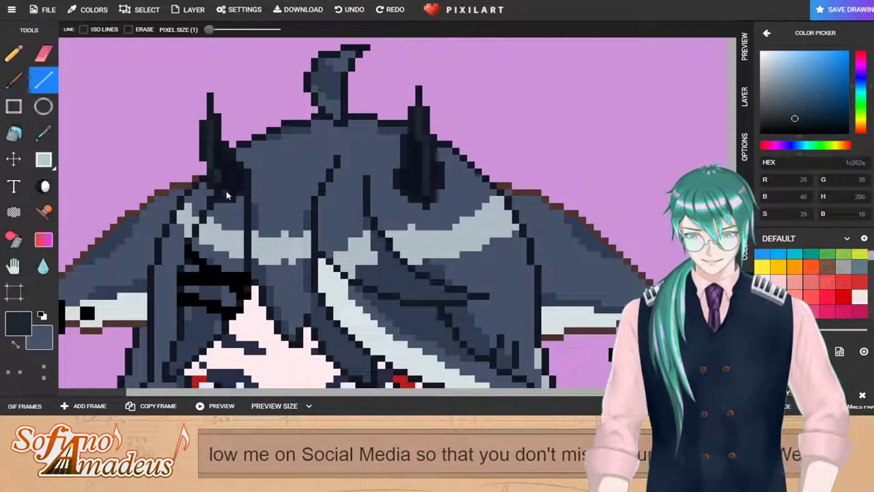
Step: Add a new layer directly above the background layer, beneath the face and body layers
scroll(412, 160, down, 3)
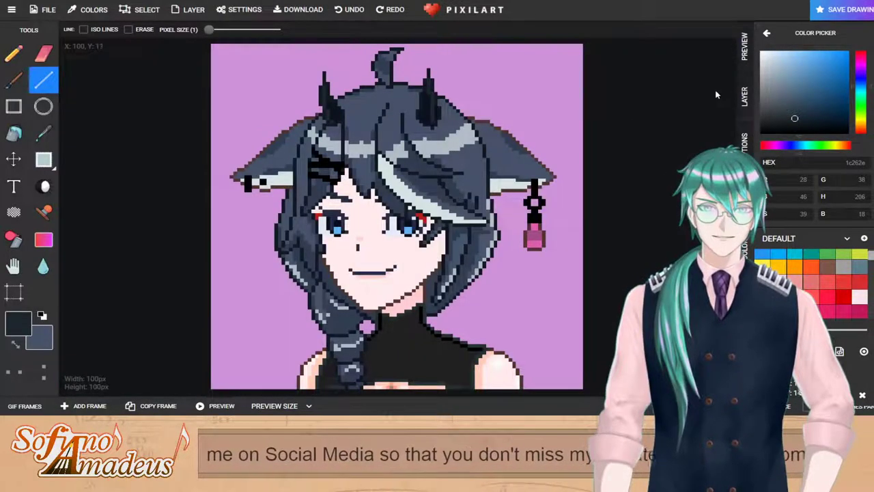
click(744, 48)
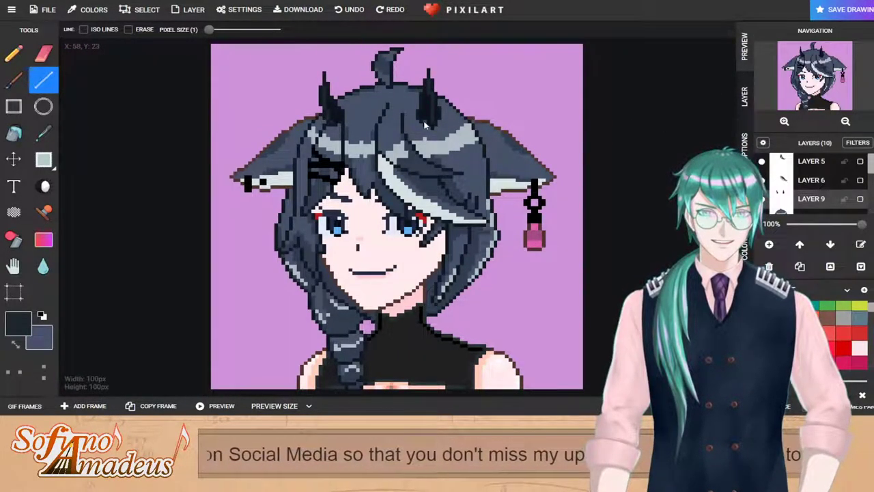
scroll(813, 183, down, 5)
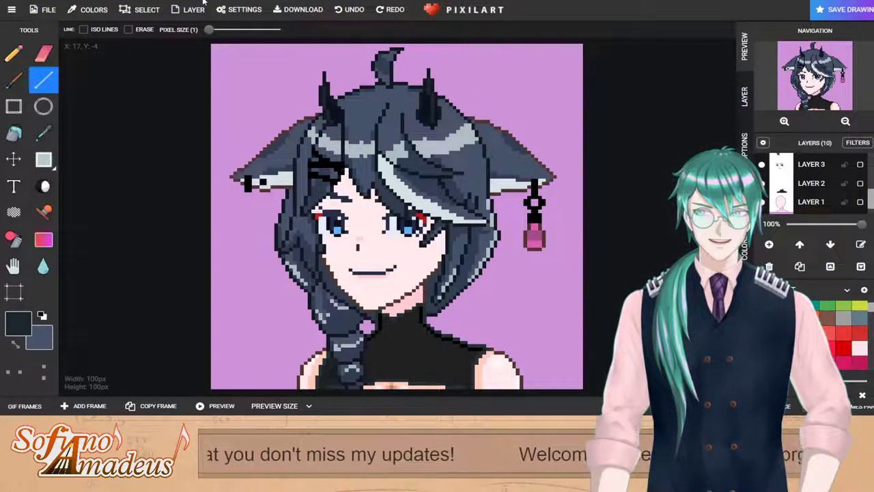
click(43, 106)
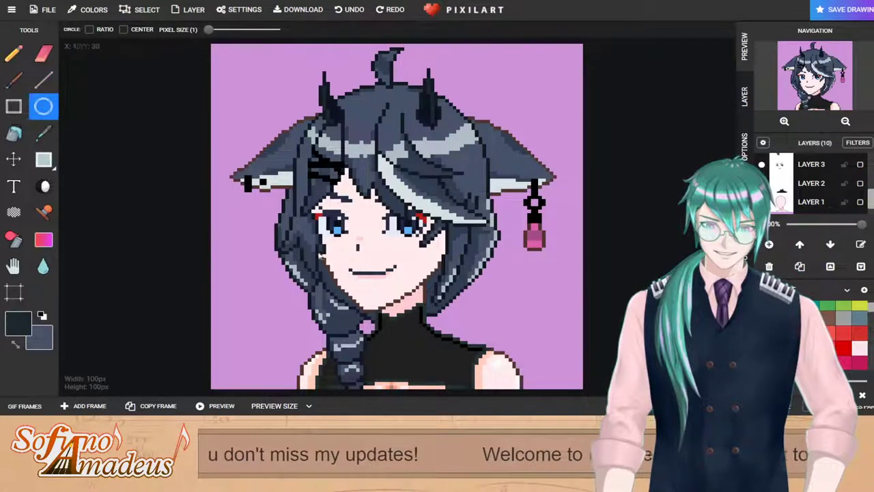
scroll(813, 185, down, 2)
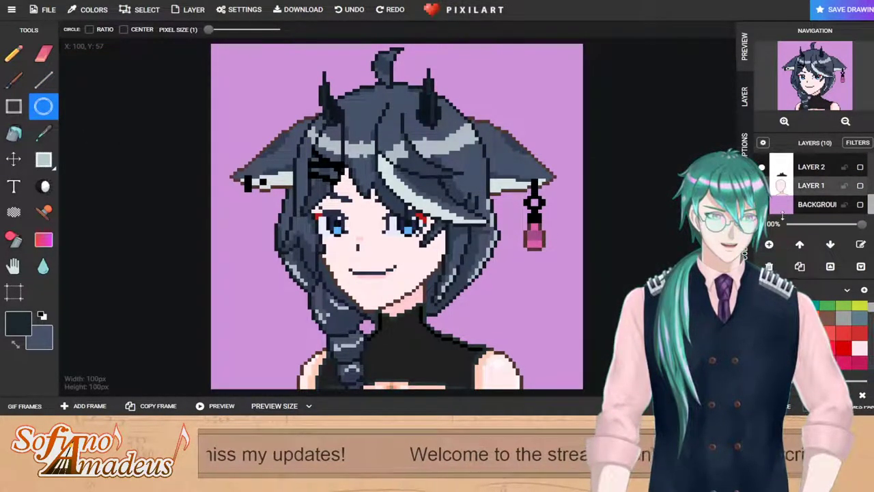
click(769, 244)
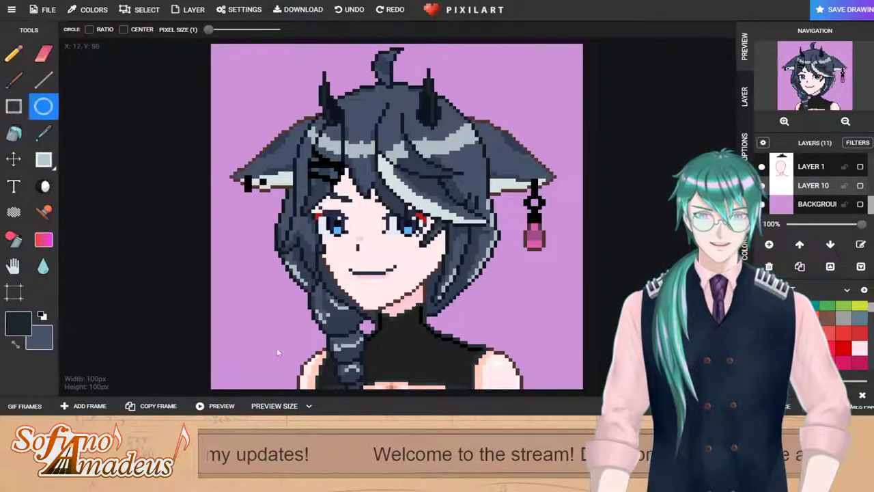
Step: Draw a wide, flat ellipse outline behind the neck and shoulders, extending past both shoulders and below the canvas edge
click(43, 133)
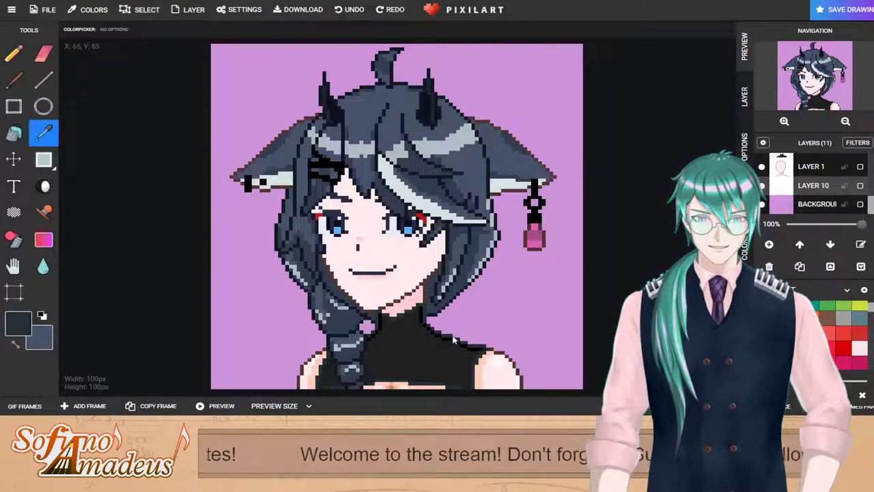
click(44, 106)
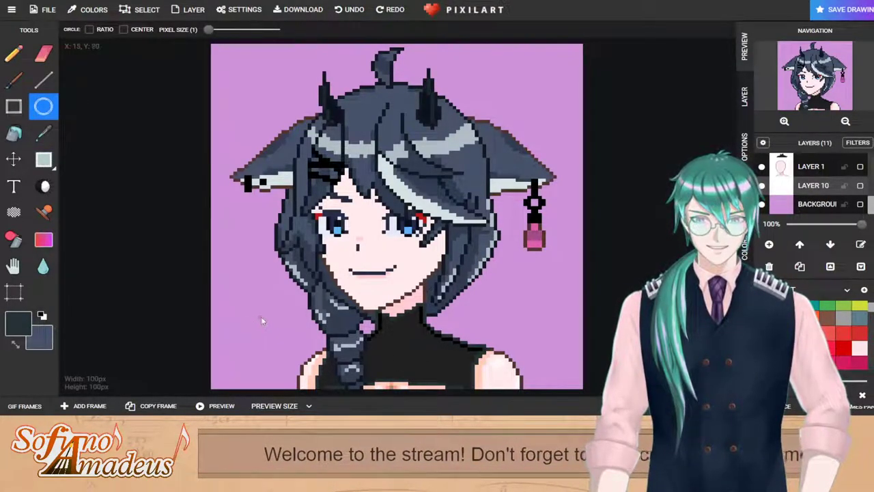
drag(270, 318, 535, 408)
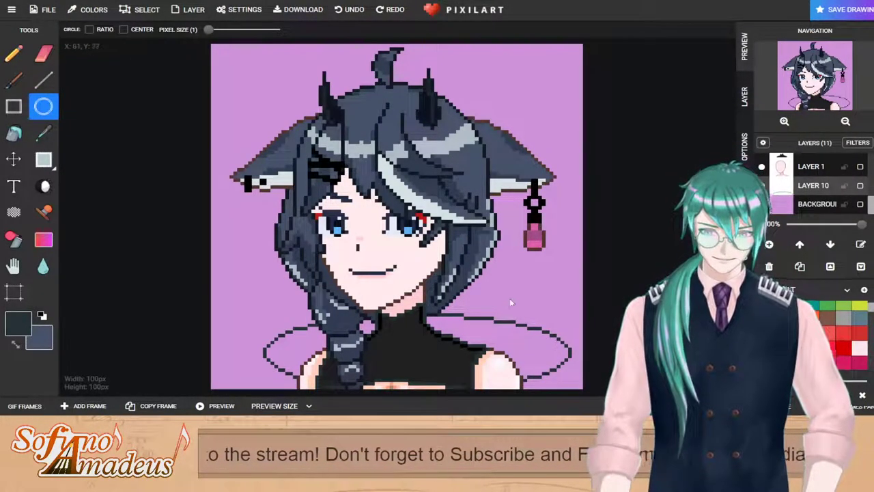
Step: Extend the ellipse's ends down to the canvas edge and erase its leftover lower arcs, hiding Layers 1 and 2 while erasing
click(15, 54)
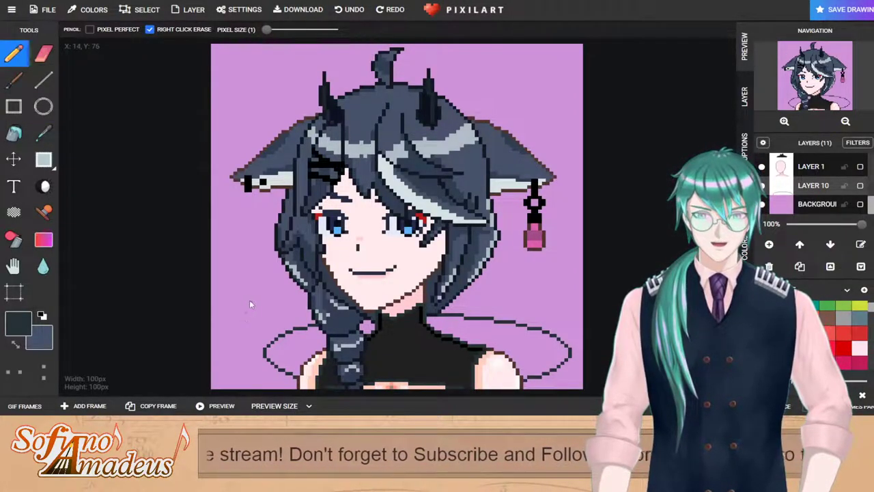
drag(272, 351, 247, 385)
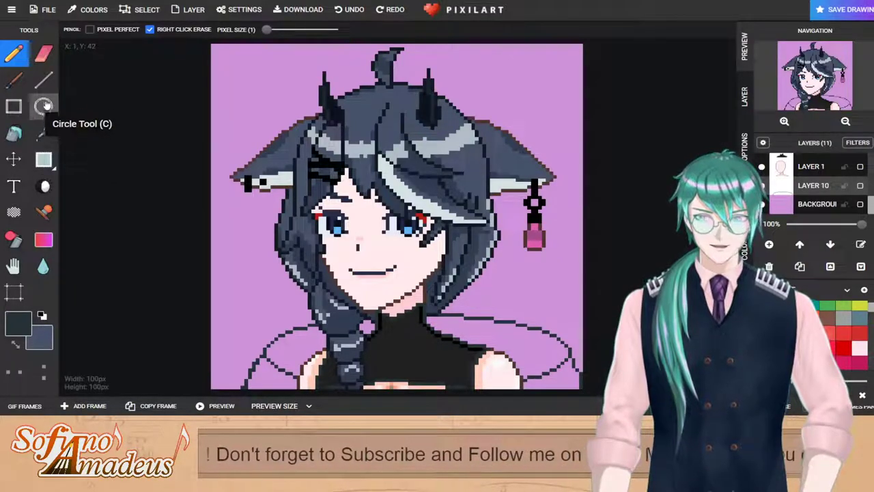
click(43, 54)
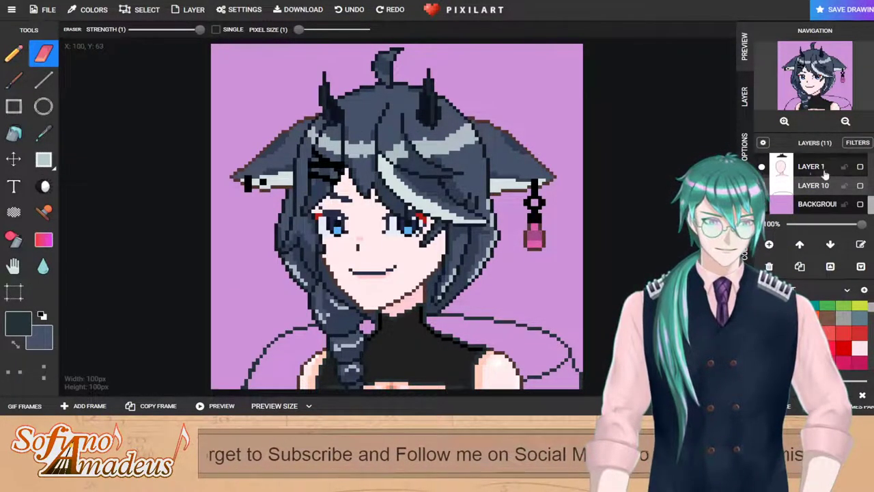
click(762, 167)
scroll(764, 170, up, 1)
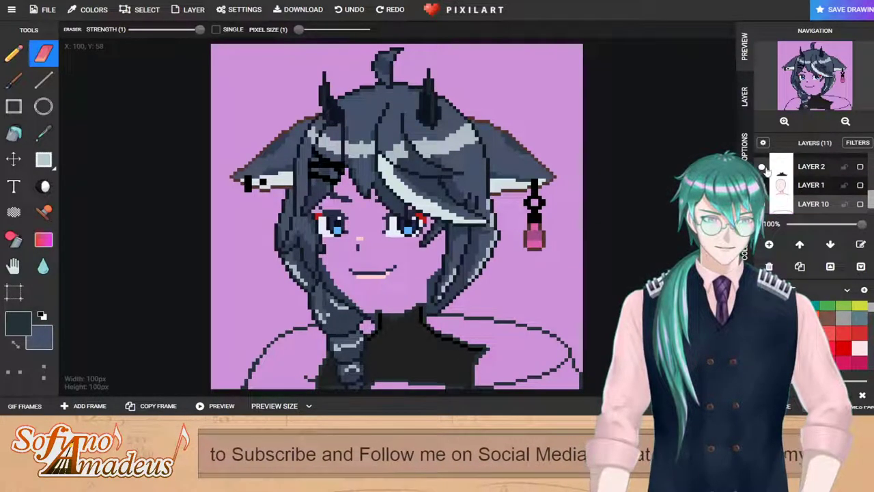
click(762, 167)
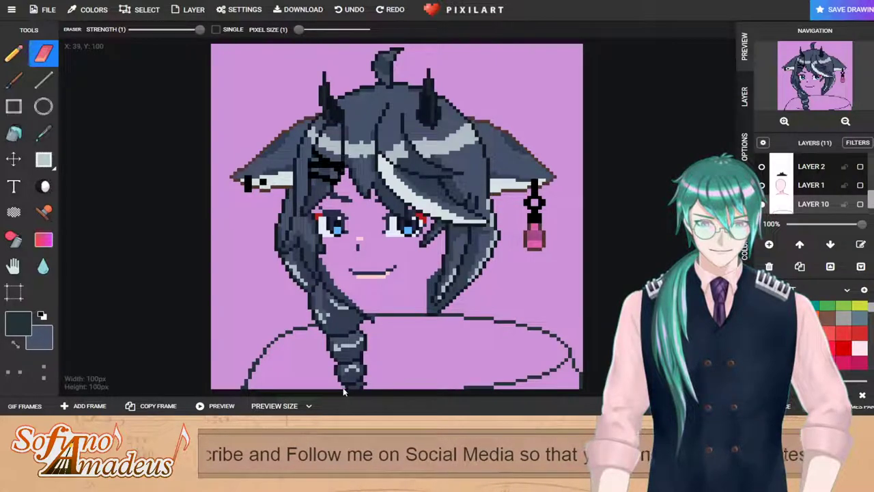
mouse_move(465, 387)
mouse_down()
mouse_move(505, 388)
mouse_move(493, 390)
mouse_move(565, 365)
mouse_up()
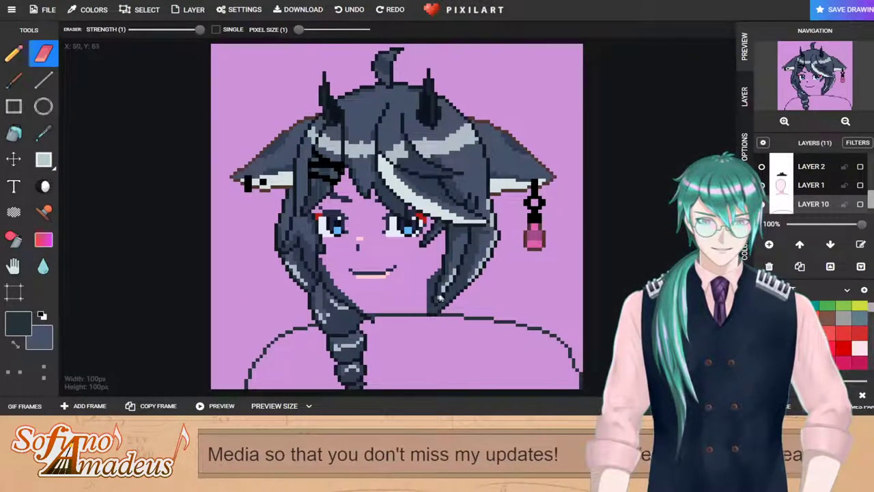
click(763, 185)
click(762, 167)
scroll(778, 178, up, 1)
scroll(813, 184, up, 1)
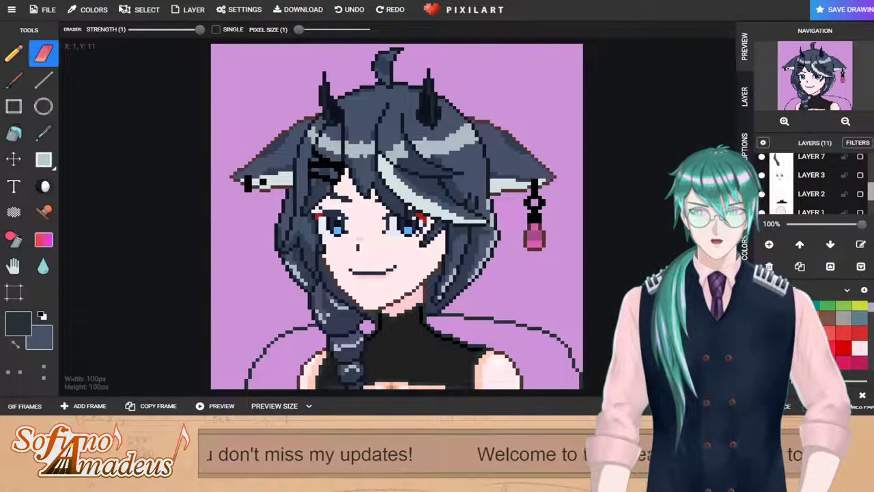
Step: Fill the outlined shape behind the shoulders on Layer 10 with the near-black sampled from the turtleneck
click(43, 133)
click(309, 304)
click(14, 133)
scroll(813, 184, down, 2)
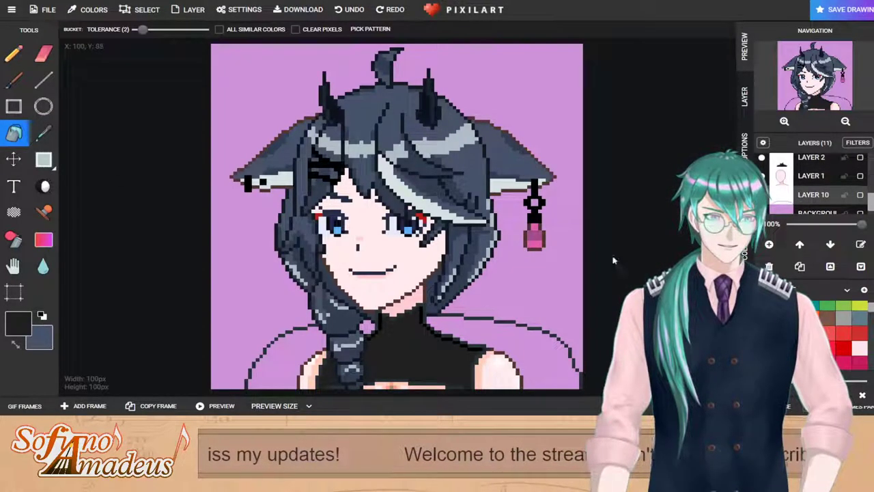
click(478, 369)
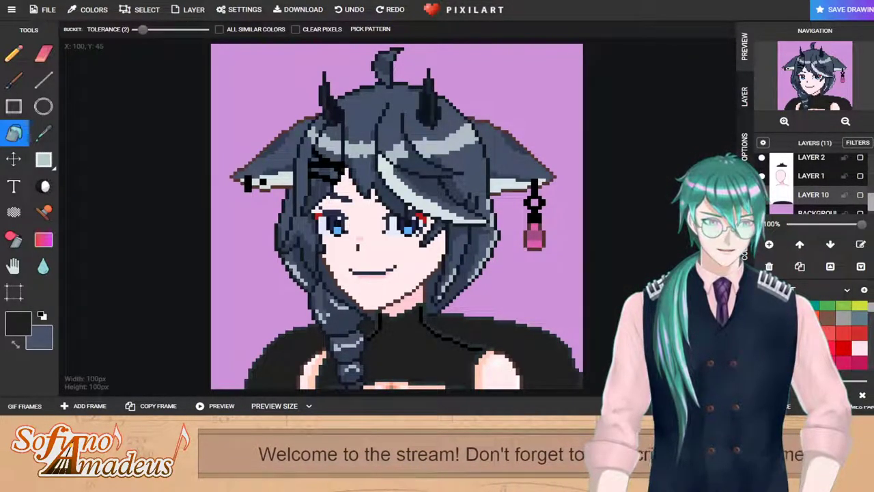
Step: Draw a smaller ellipse in cyan #00bbd4 inside the black shape behind the shoulders and fill its visible parts
click(795, 324)
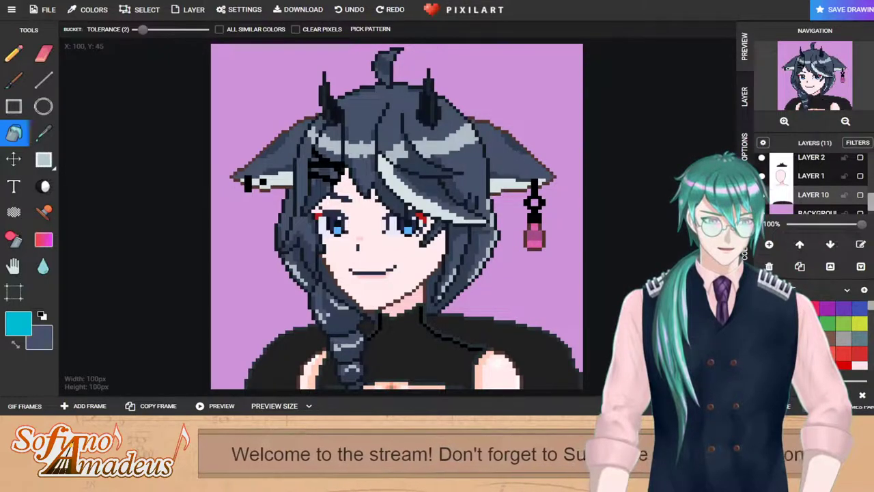
click(744, 248)
click(43, 105)
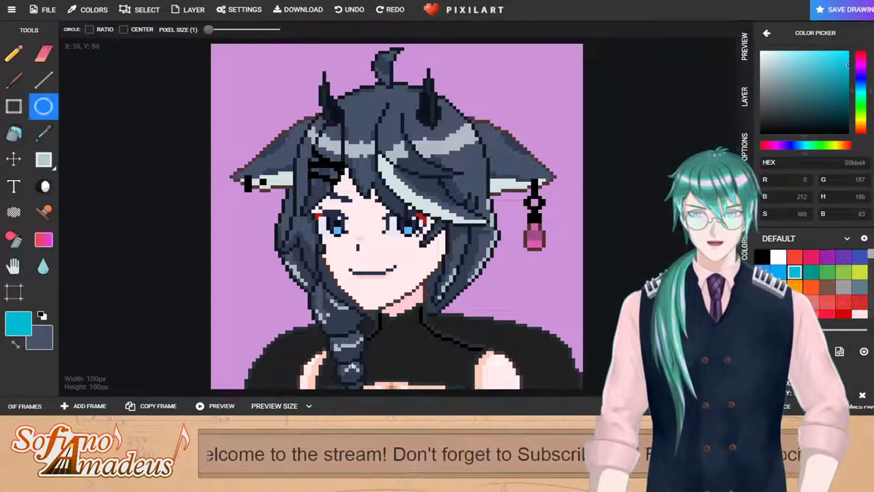
drag(275, 386, 556, 330)
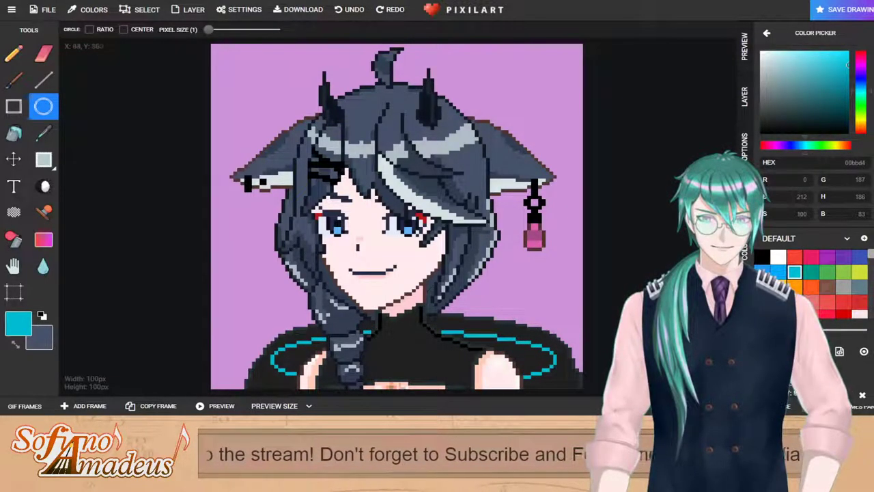
key(ctrl+z)
drag(275, 387, 547, 334)
click(14, 134)
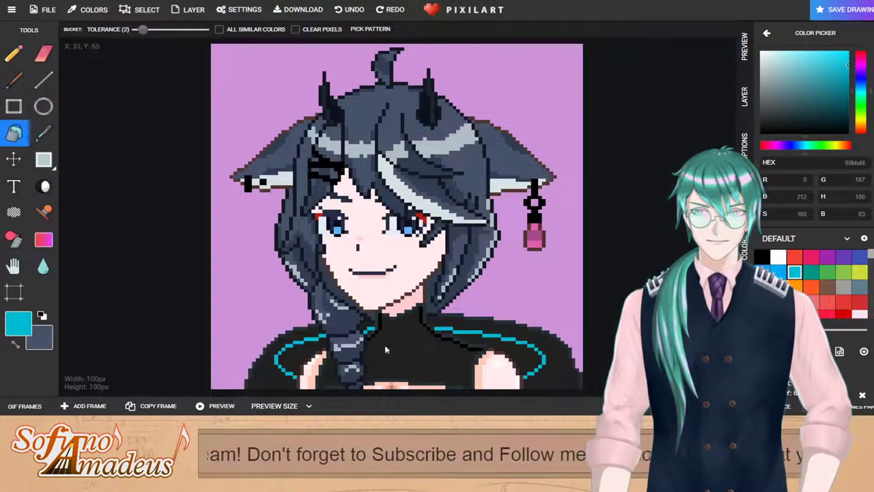
click(492, 352)
click(298, 357)
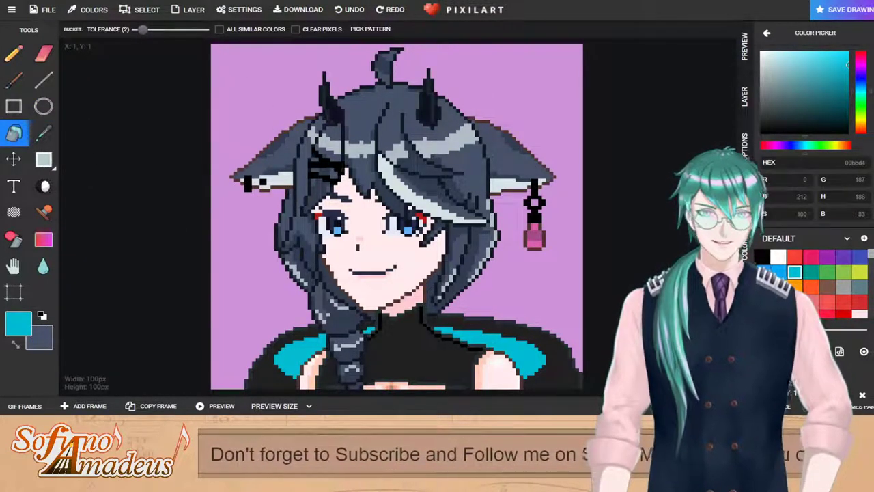
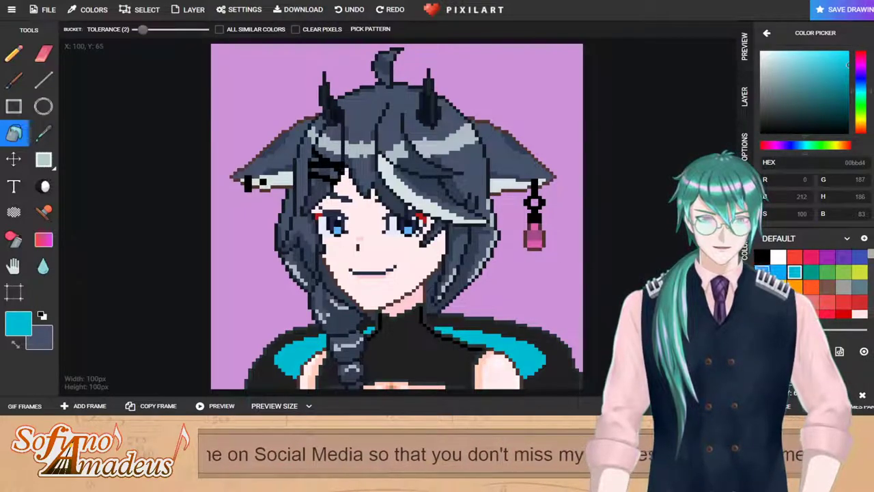
Step: Sample pink #de5dad from the earring pendant and draw a line from each end of the cyan ellipse to the canvas edge
scroll(833, 288, down, 1)
click(44, 133)
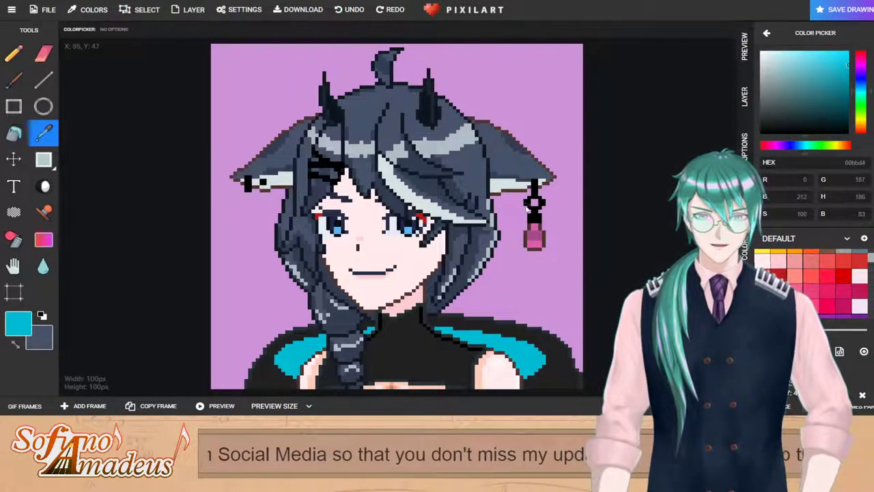
click(540, 233)
click(14, 53)
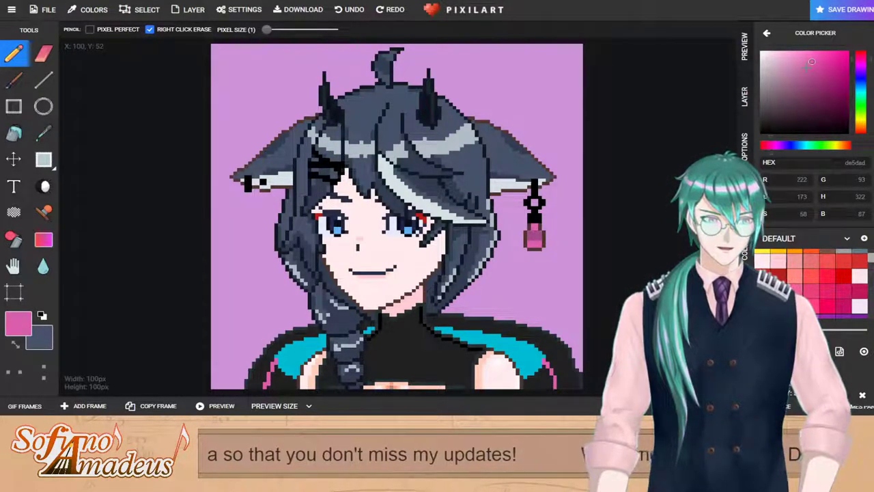
Step: Recolour the pink side lines with the muted pink #c269a7 and undo the last fill
click(13, 134)
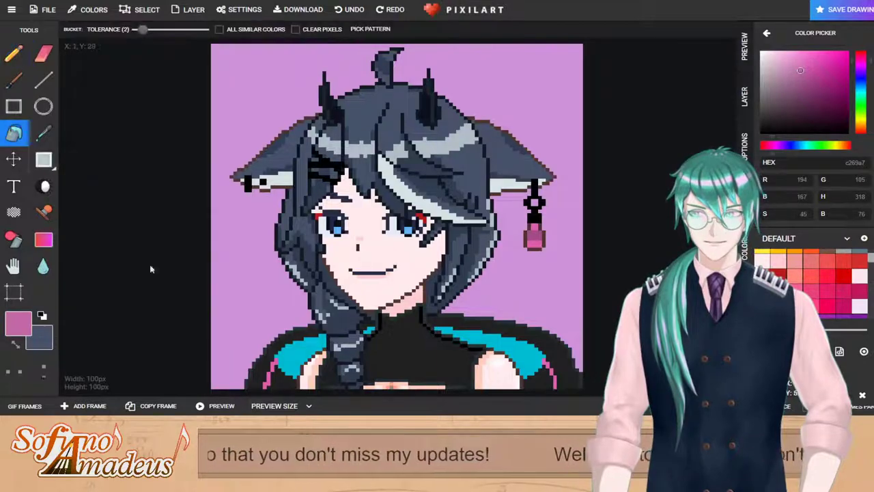
click(268, 383)
scroll(265, 384, up, 3)
key(ctrl+z)
scroll(566, 337, down, 3)
scroll(568, 373, up, 3)
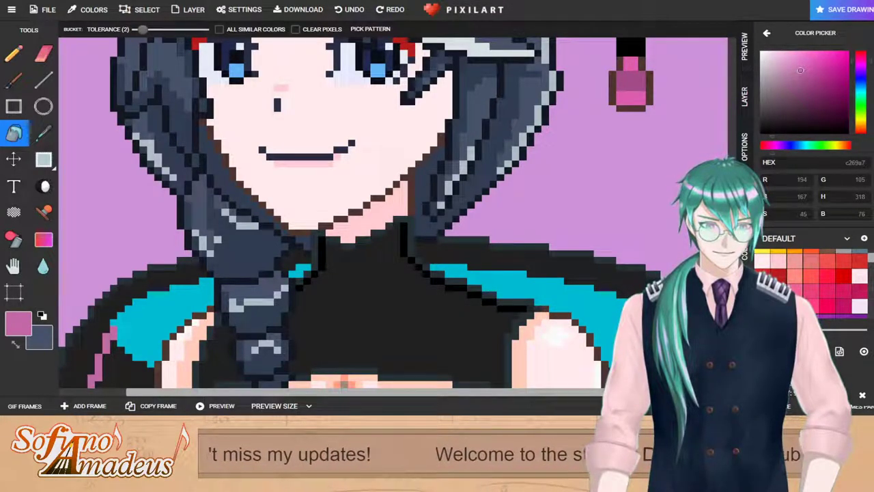
Step: Draw a muted pink curve across the cyan ellipse joining the side lines, and hide Layers 1, 2 and 7
click(13, 53)
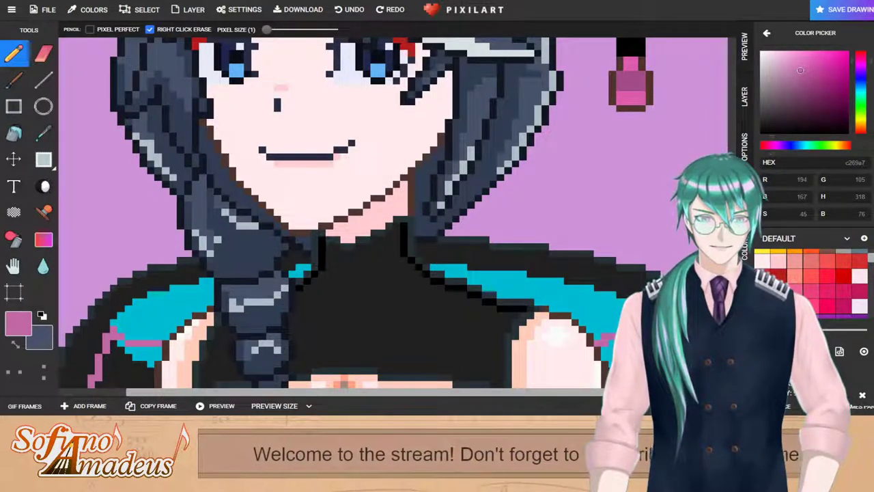
click(744, 58)
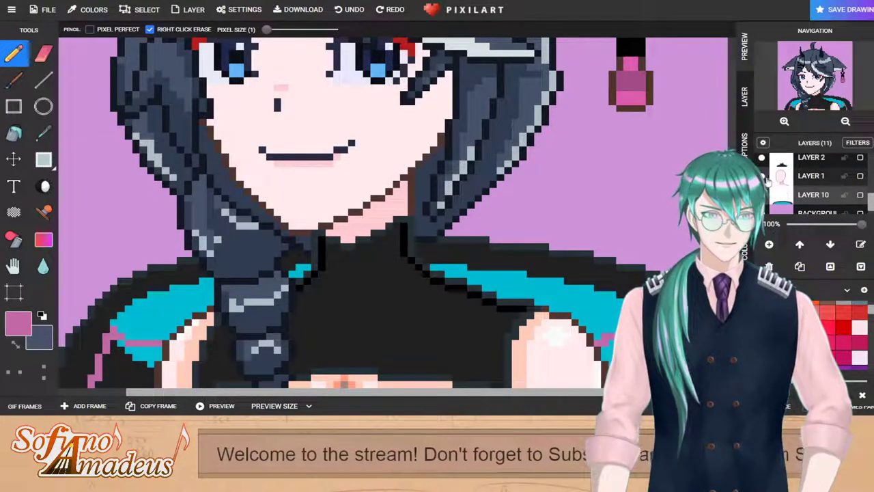
click(763, 177)
click(763, 159)
scroll(763, 171, up, 1)
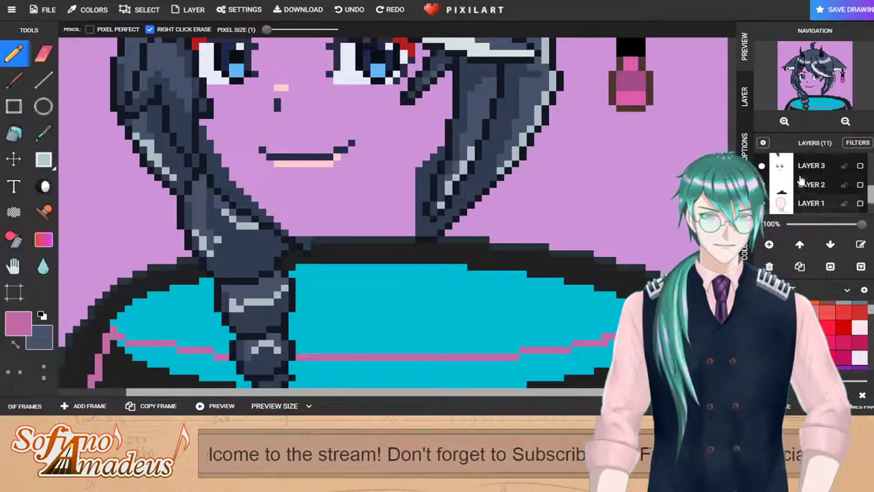
scroll(766, 179, up, 1)
click(762, 184)
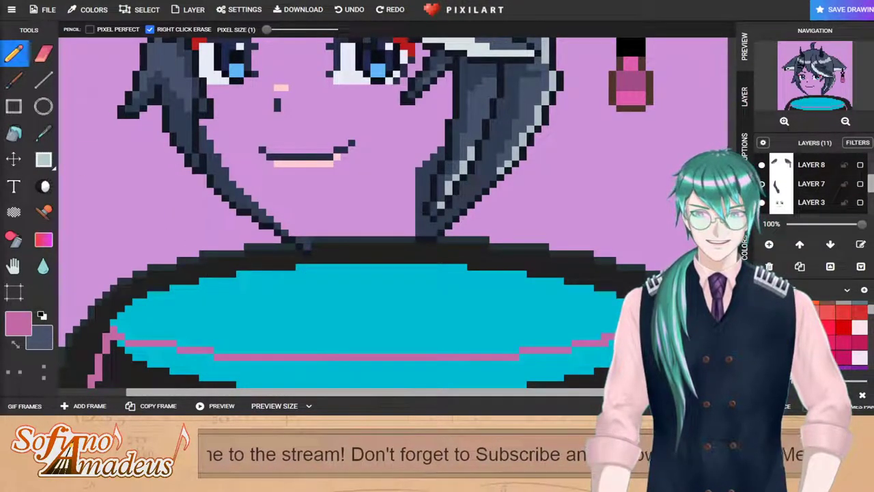
Step: Fill all areas below the curve, between the side lines, with pink #c269a7
click(13, 133)
click(154, 382)
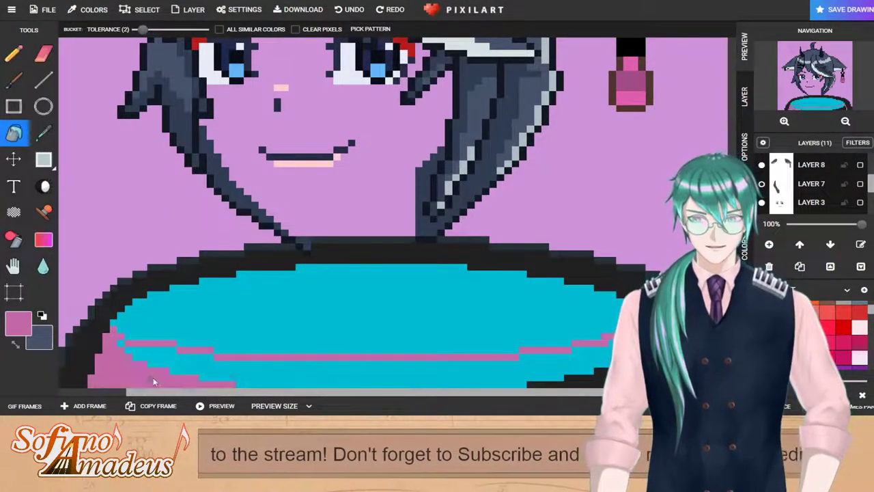
click(590, 376)
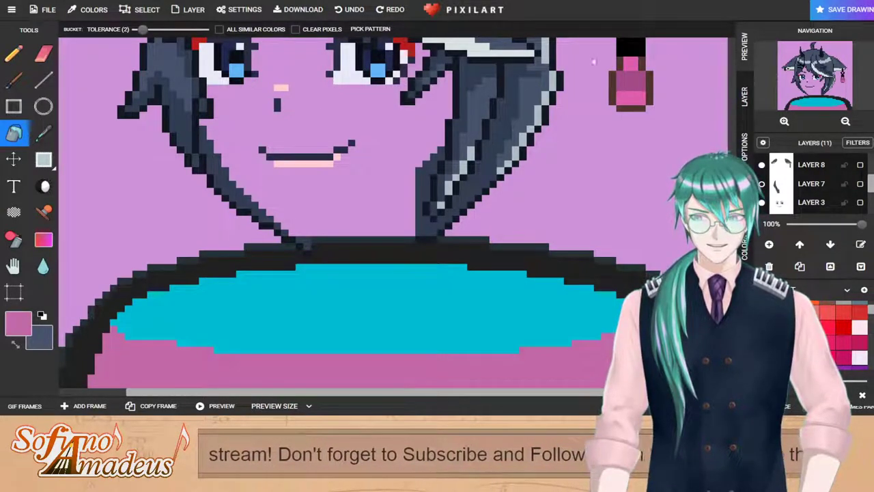
Step: Set the colour to purple #9275bd, outline a curved band along the top of the pink area, and fill it
click(43, 133)
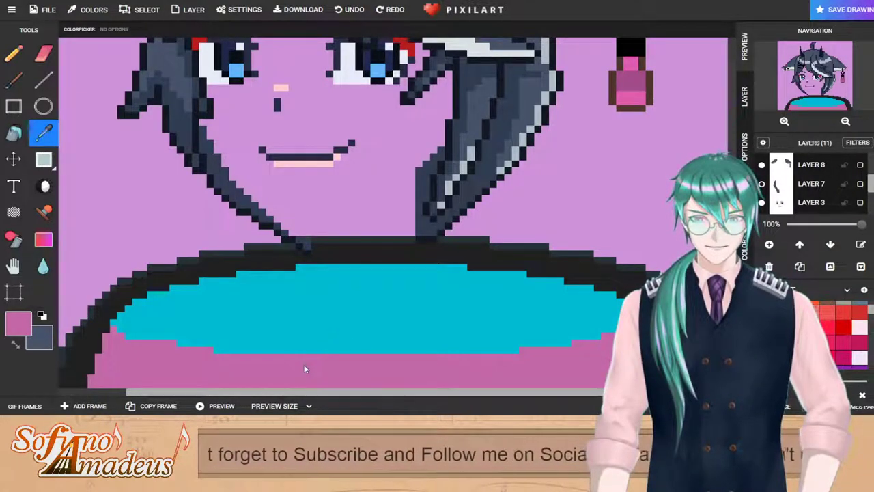
click(745, 249)
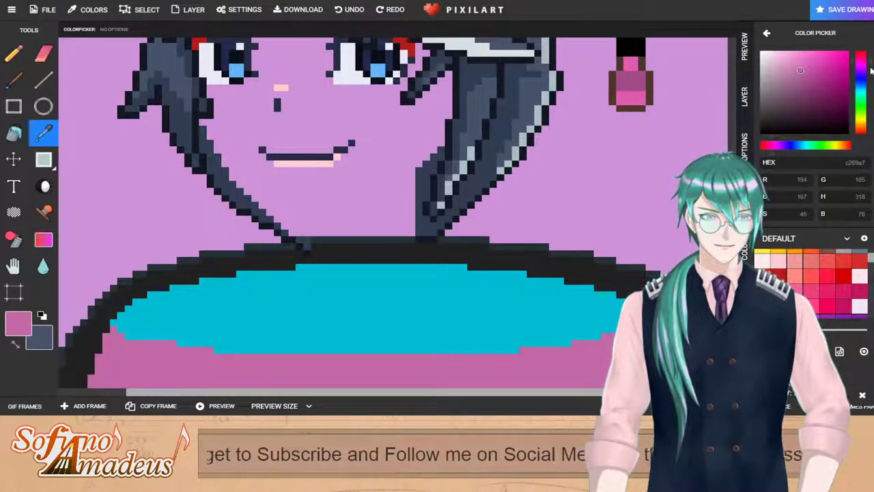
drag(869, 62, 871, 69)
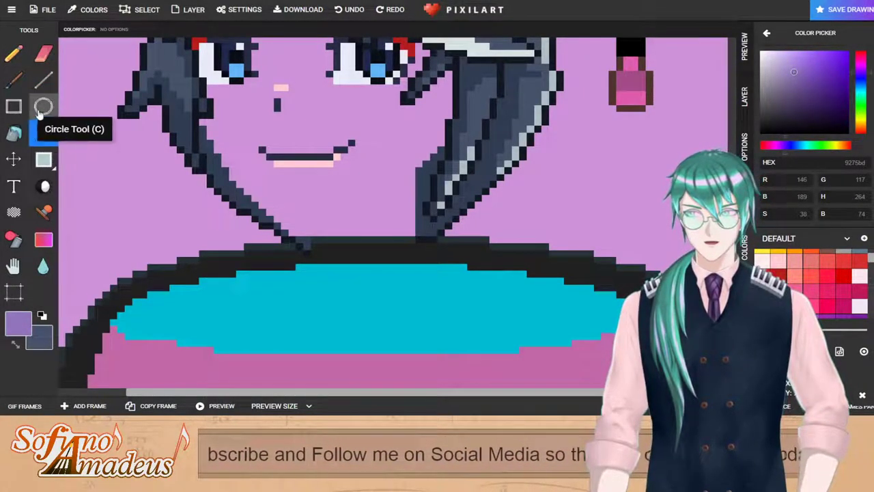
click(14, 52)
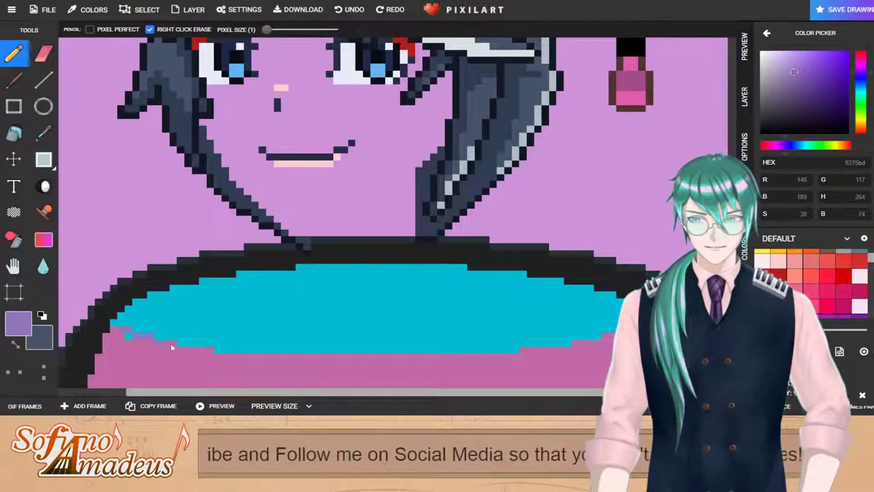
drag(338, 359, 500, 355)
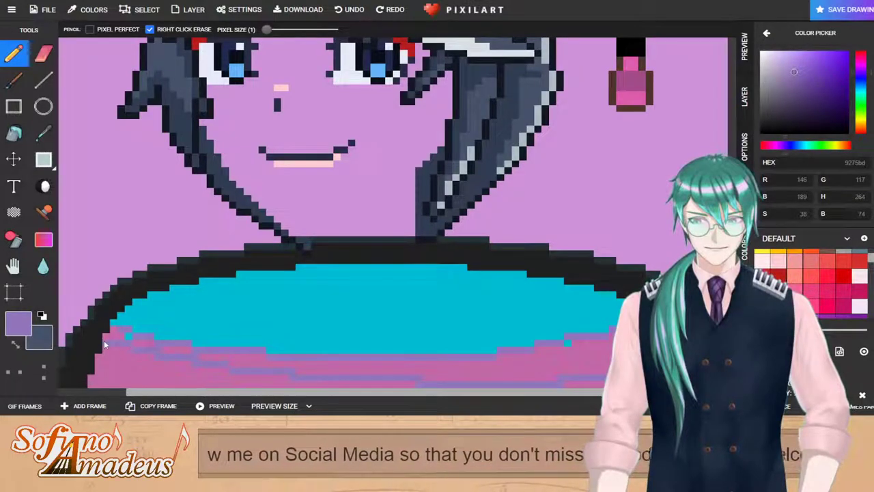
click(14, 133)
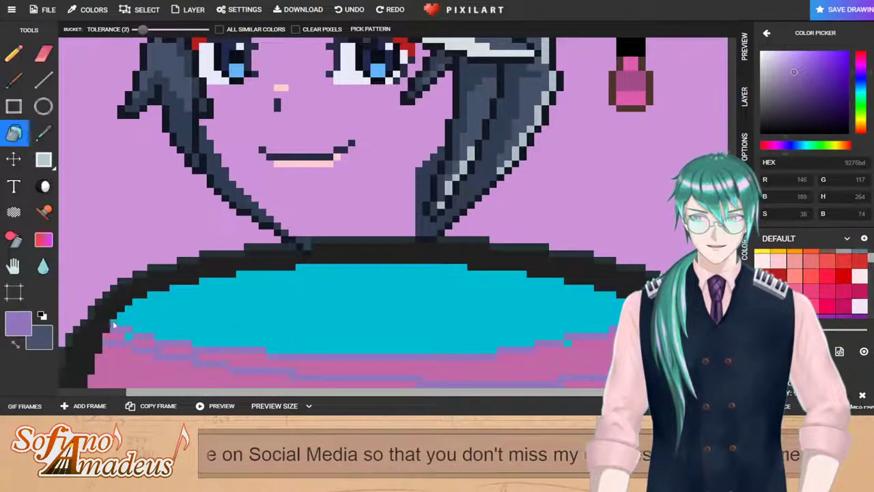
click(124, 334)
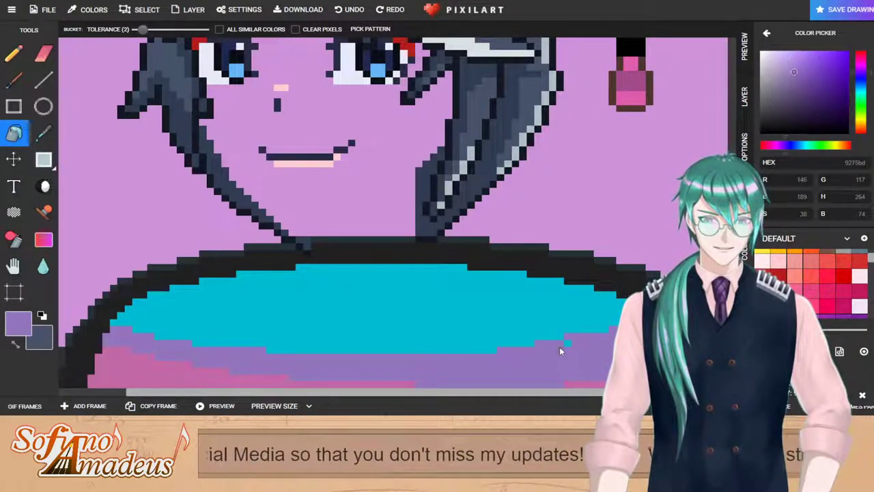
Step: Extend the purple band's lower edge further down, leaving pink only in the bottom corners of the shape
click(14, 54)
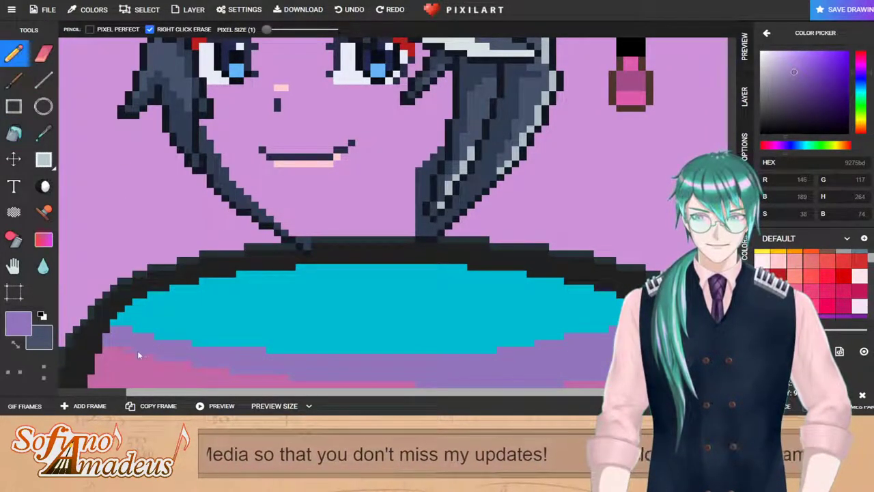
click(13, 132)
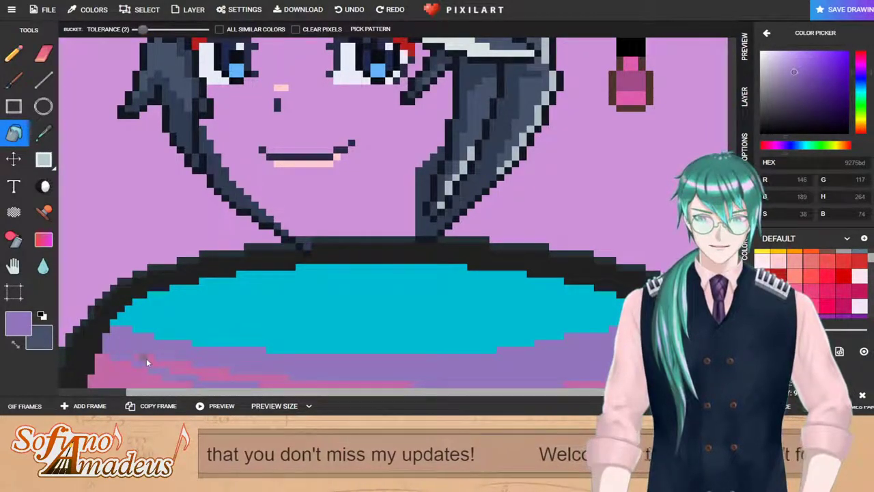
scroll(488, 349, down, 3)
scroll(445, 345, up, 3)
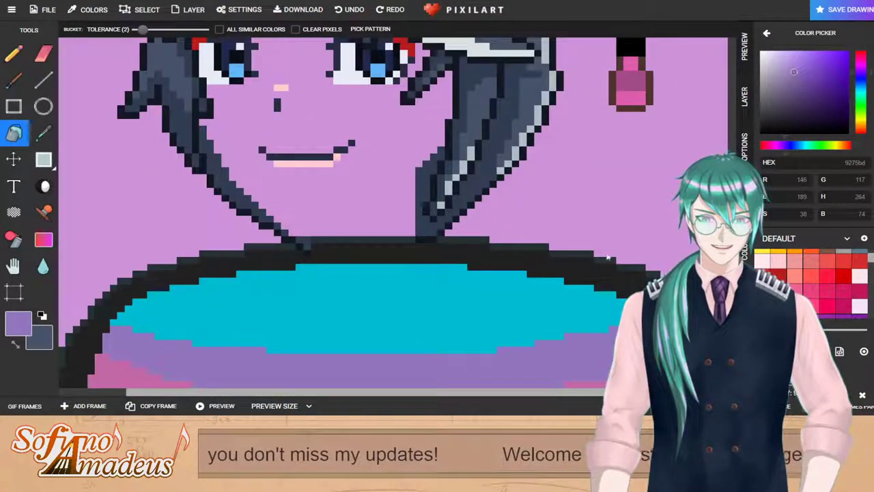
Step: Set the colour to blue-violet #757dbd, outline a curved band along the top of the purple area, and fill it
drag(869, 72, 868, 79)
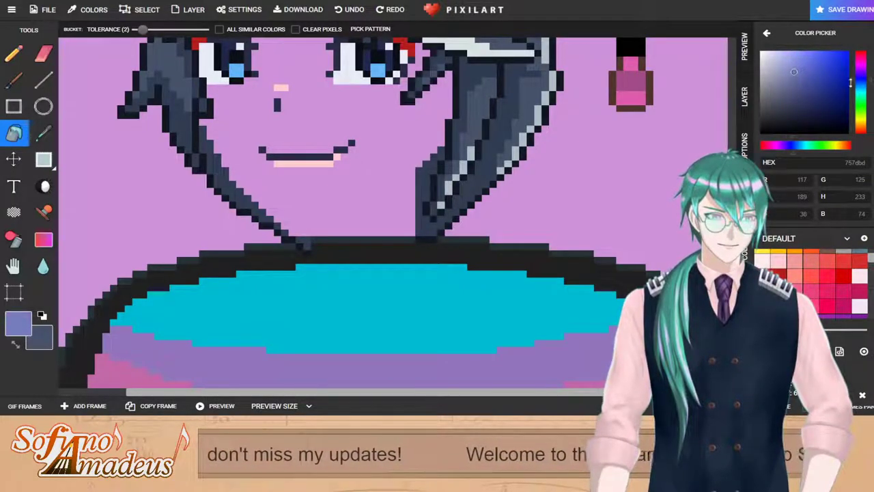
click(13, 53)
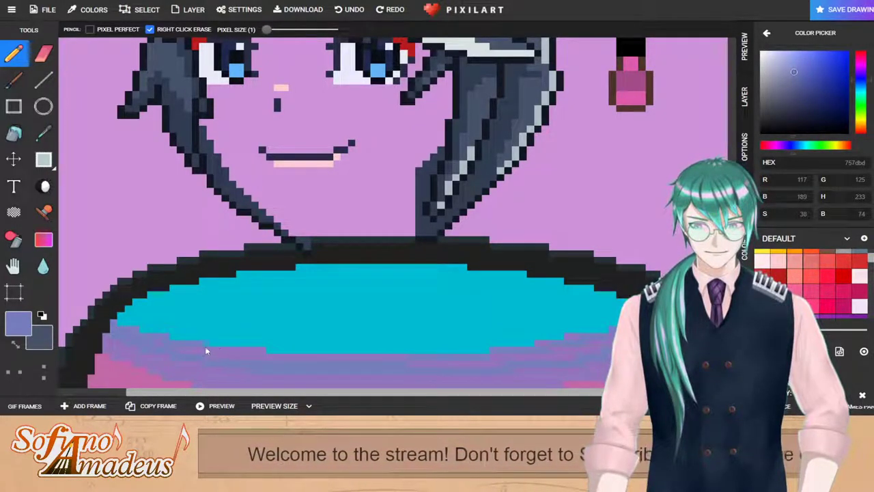
click(14, 134)
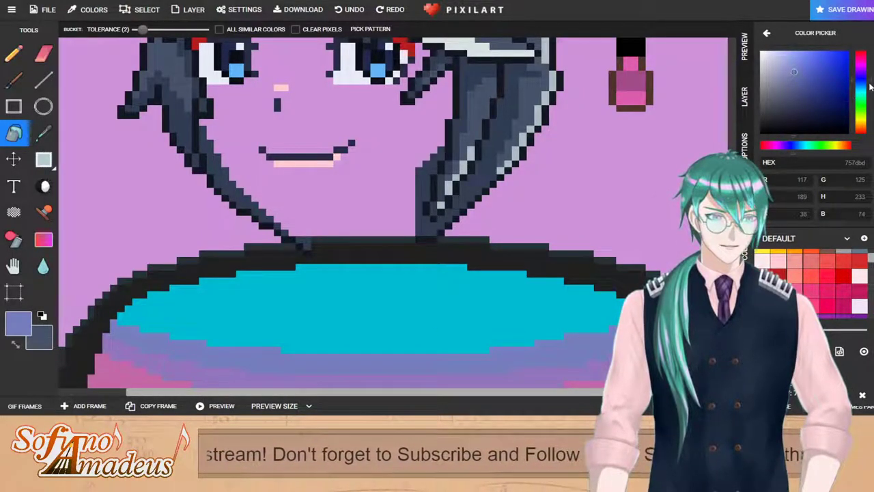
drag(871, 82, 870, 89)
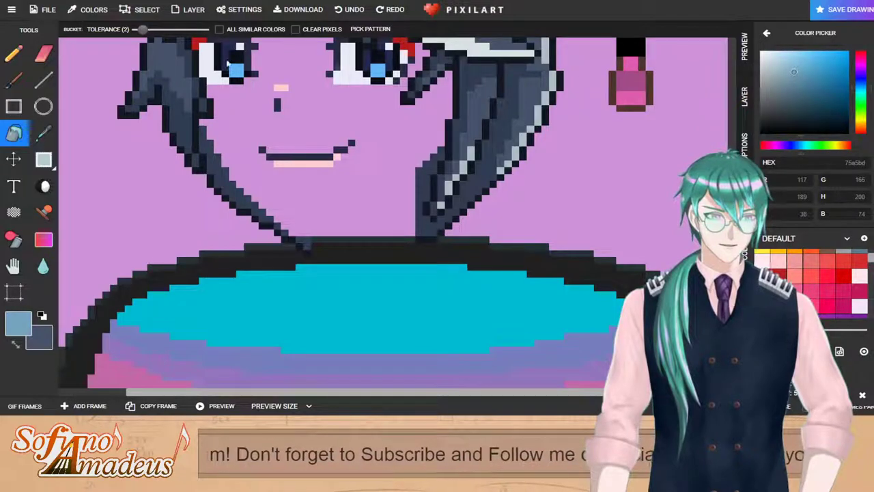
click(33, 59)
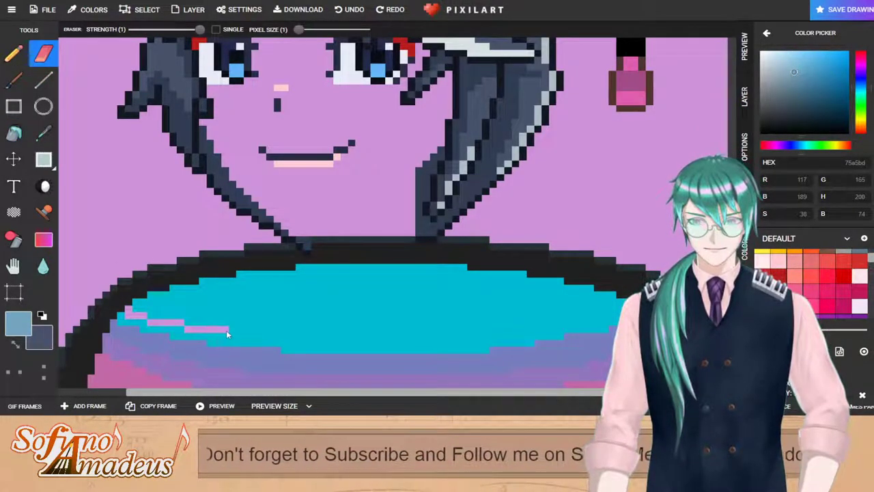
mouse_move(260, 329)
mouse_down()
mouse_move(127, 314)
mouse_move(319, 353)
mouse_up()
click(13, 53)
key(ctrl+z)
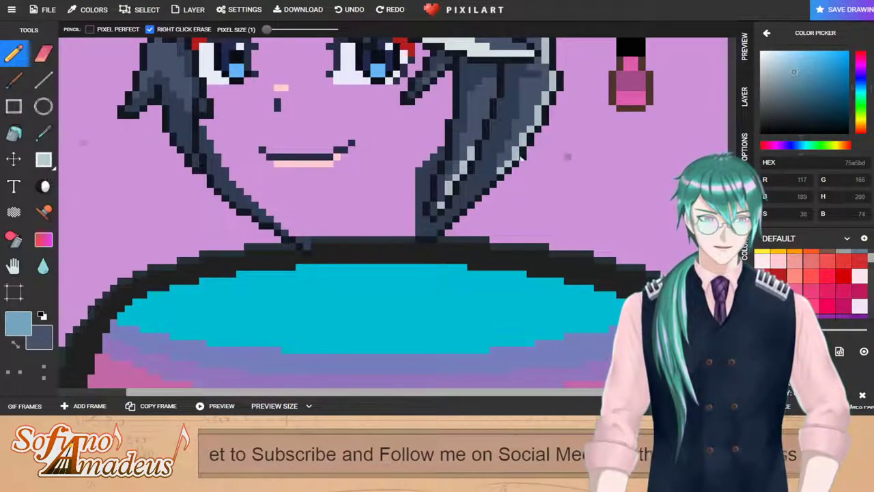
Step: Sample the cyan, shift it to blue #22a3d6, outline a curved band along the cyan area's lower edge, and fill it
click(41, 140)
click(344, 314)
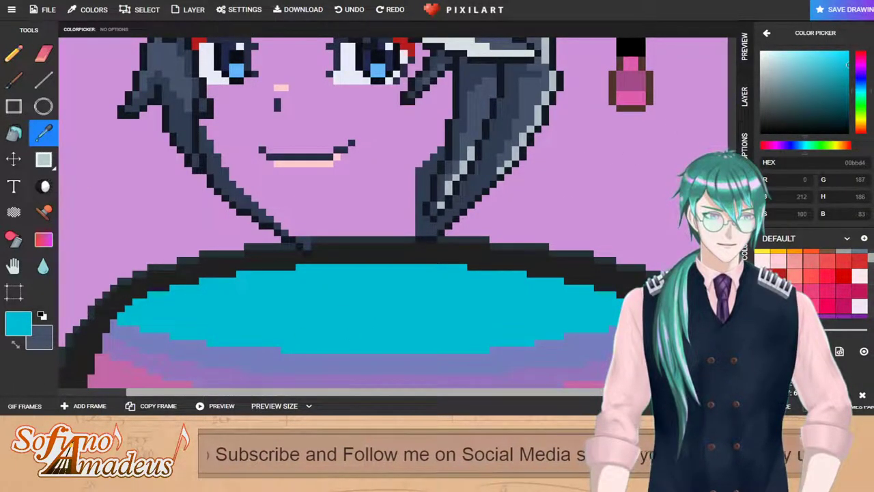
drag(869, 94, 869, 98)
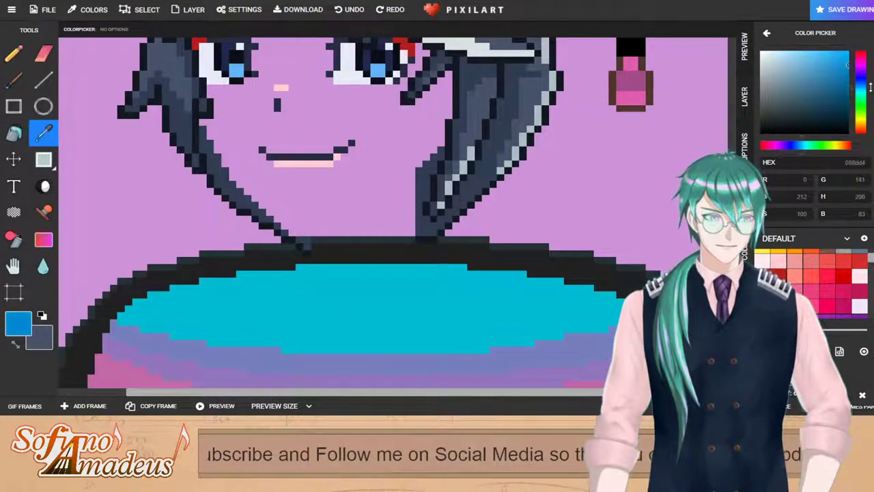
click(13, 54)
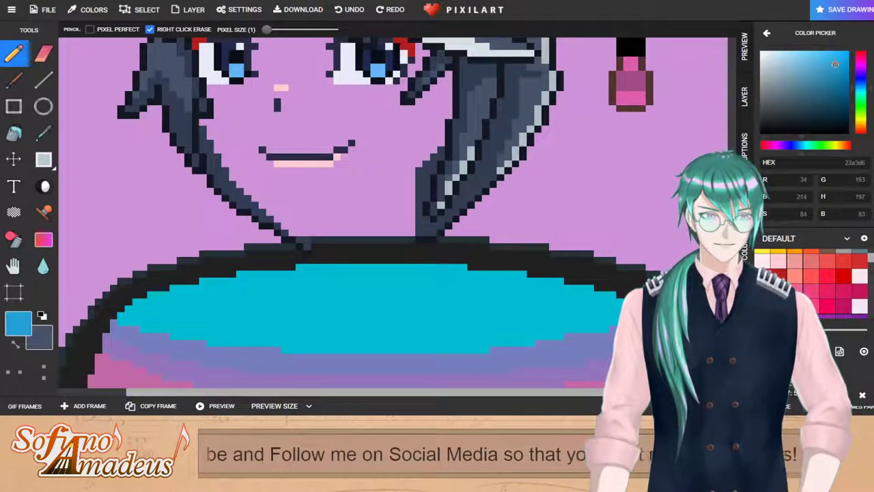
click(131, 312)
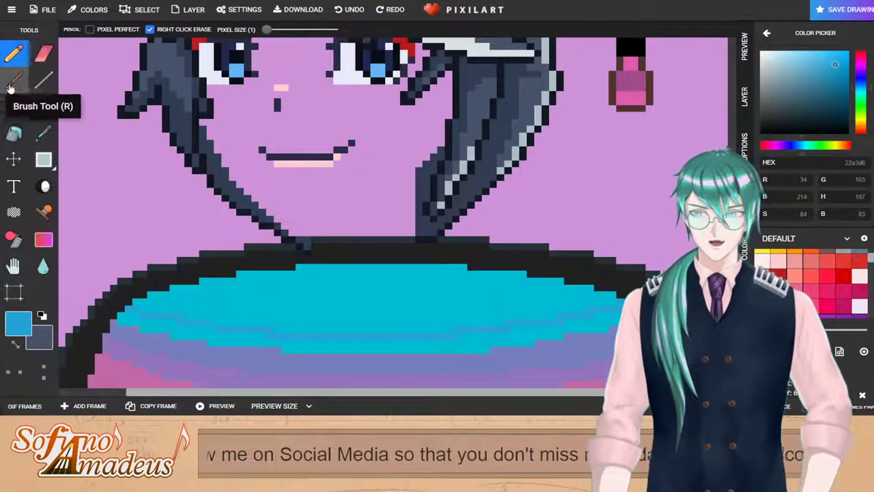
click(14, 133)
Step: Show Layers 7, 2 and 1 to check the shape's colour gradient against the whole portrait
scroll(375, 328, down, 5)
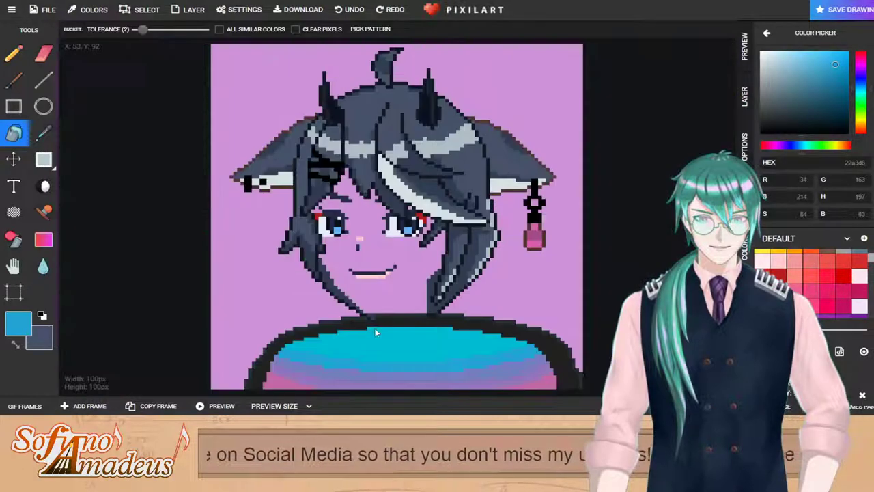
click(757, 88)
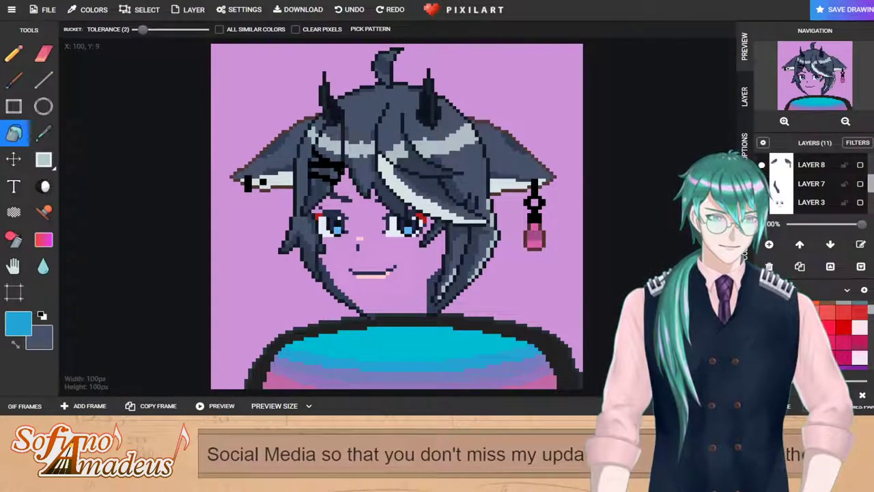
click(762, 183)
scroll(771, 190, down, 2)
click(763, 194)
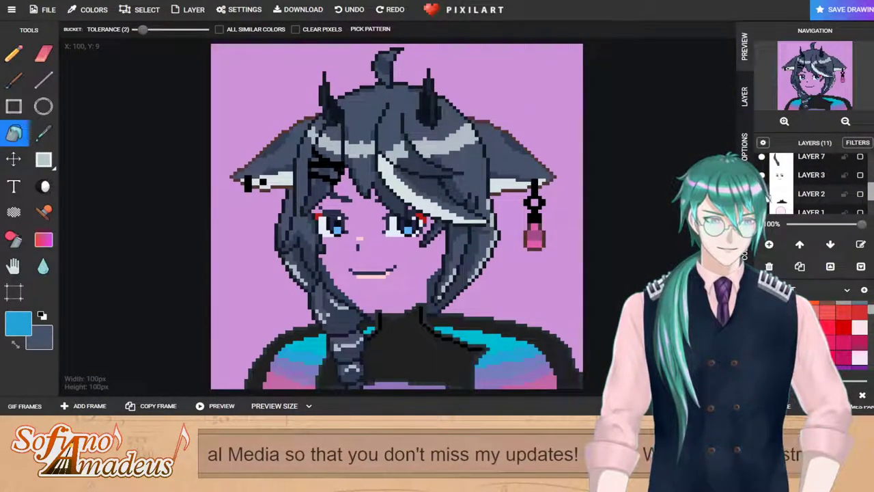
scroll(766, 192, down, 1)
click(762, 185)
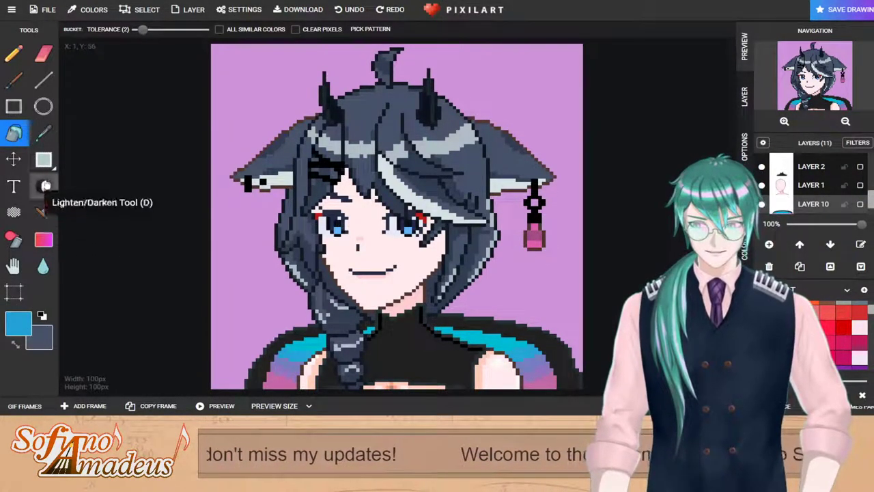
Step: Sample the dark outline colour of the black shape for the pencil, and hide Layers 1, 2 and 7
click(43, 134)
scroll(294, 381, up, 2)
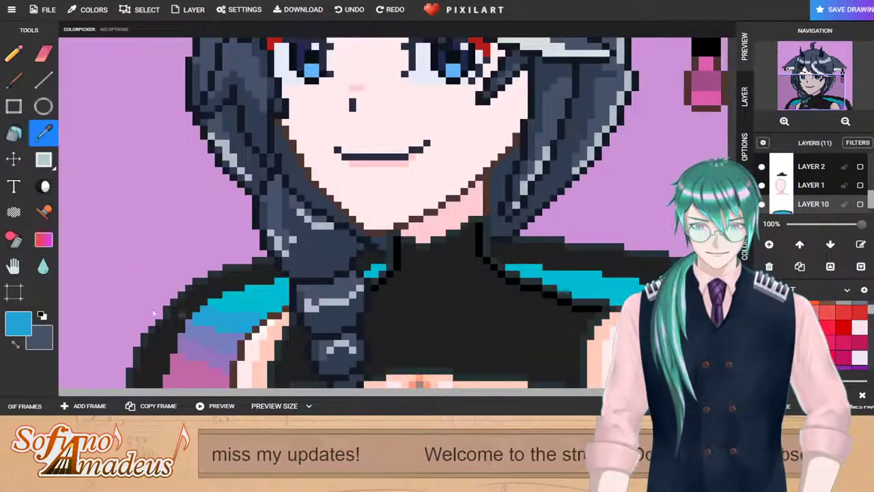
click(211, 291)
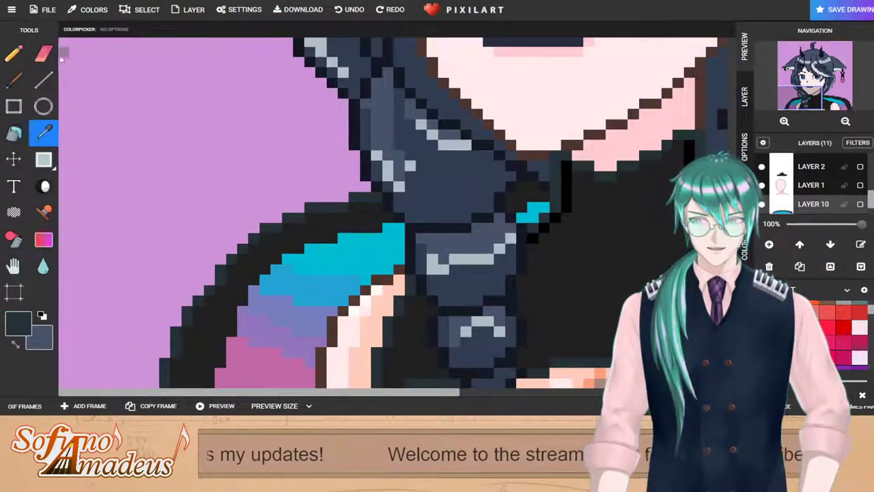
click(14, 54)
scroll(322, 200, down, 2)
click(762, 186)
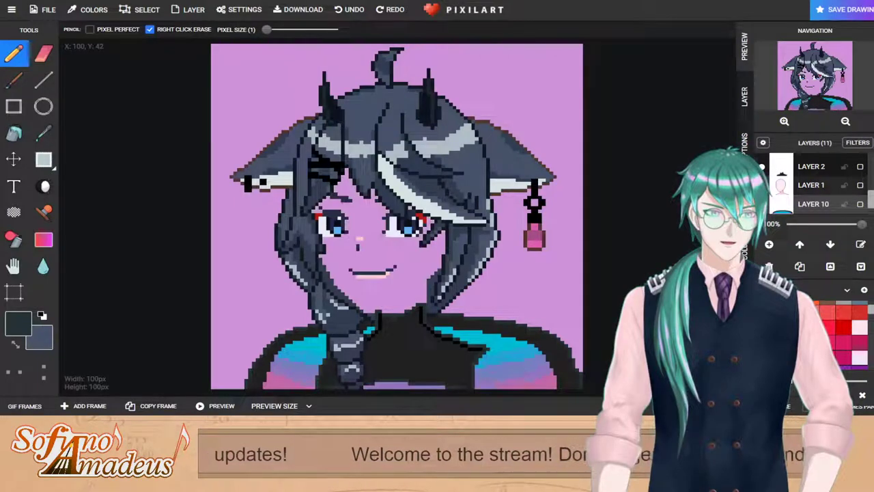
click(763, 167)
scroll(793, 189, up, 1)
click(762, 176)
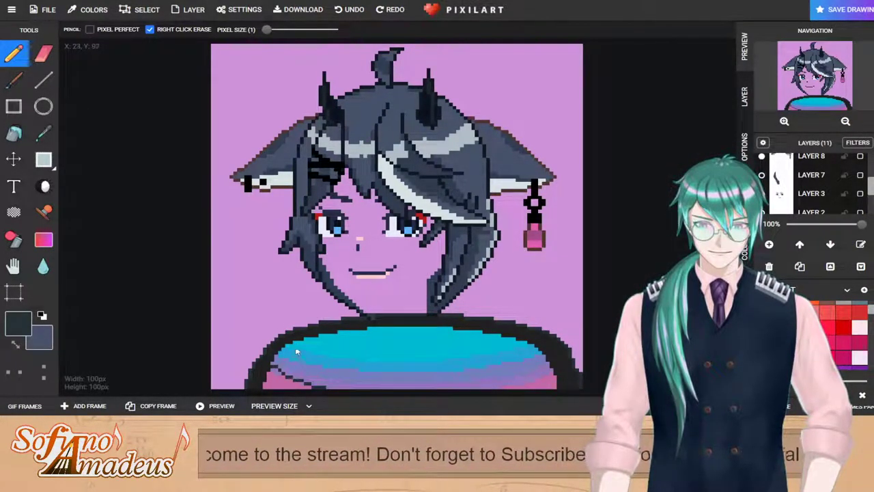
Step: Draw evenly spaced dark diagonal lines in both directions across the coloured interior, forming a net pattern with the Line tool
drag(310, 339, 404, 390)
key(ctrl+z)
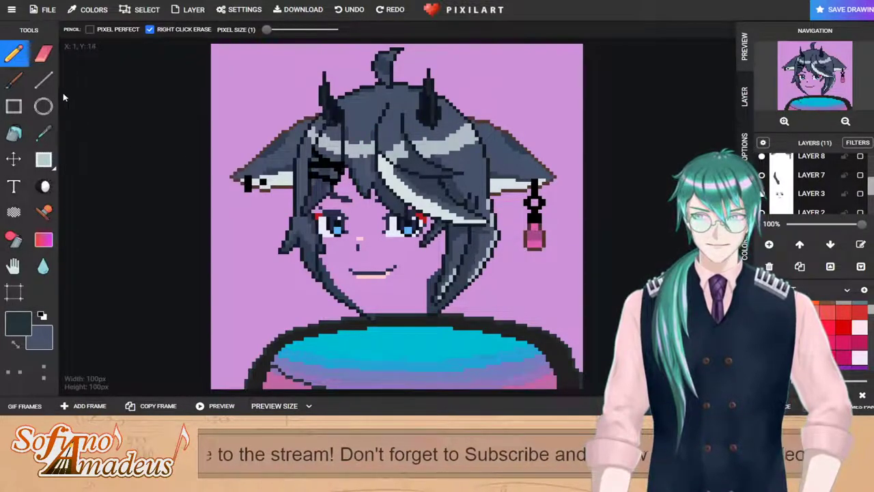
click(43, 80)
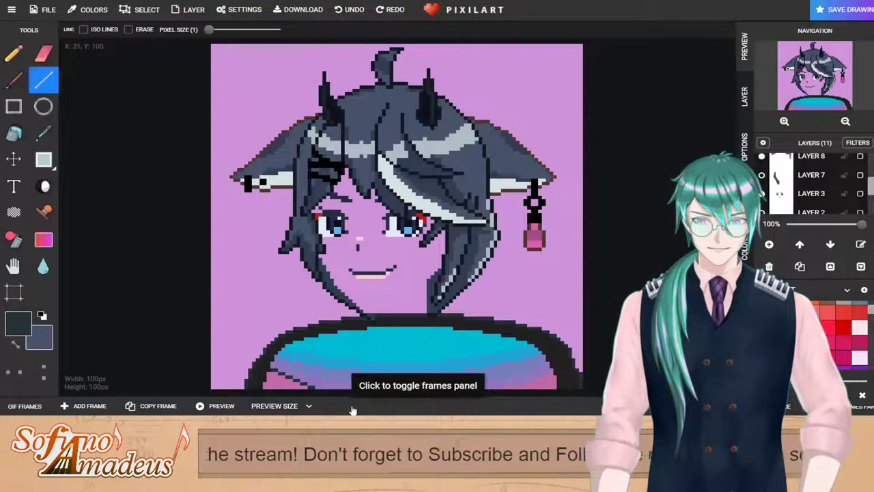
drag(306, 339, 420, 390)
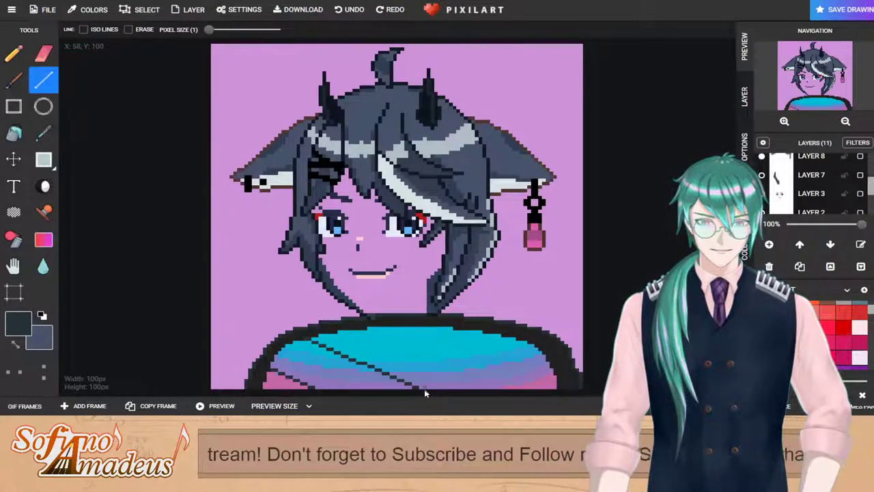
drag(371, 329, 509, 387)
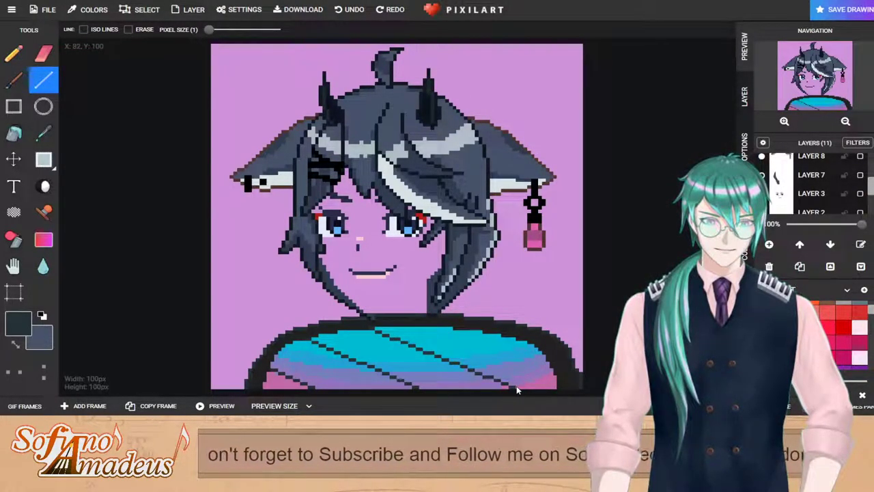
drag(459, 332, 549, 364)
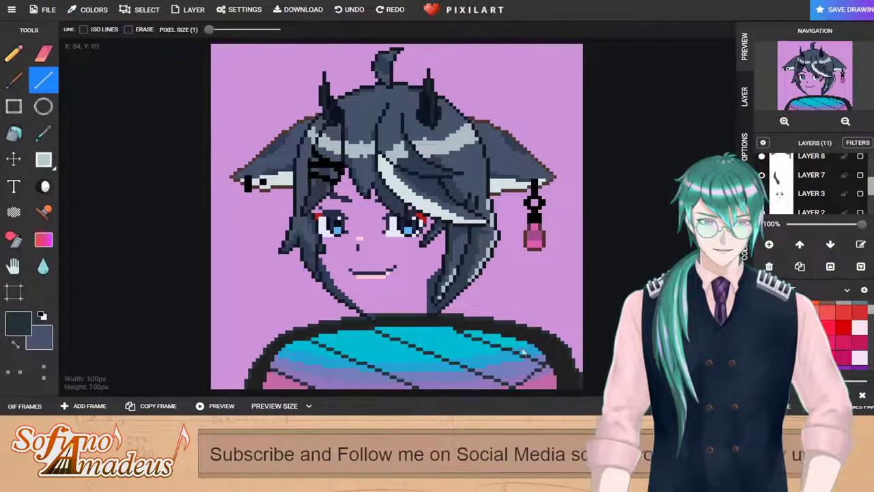
drag(500, 341, 420, 387)
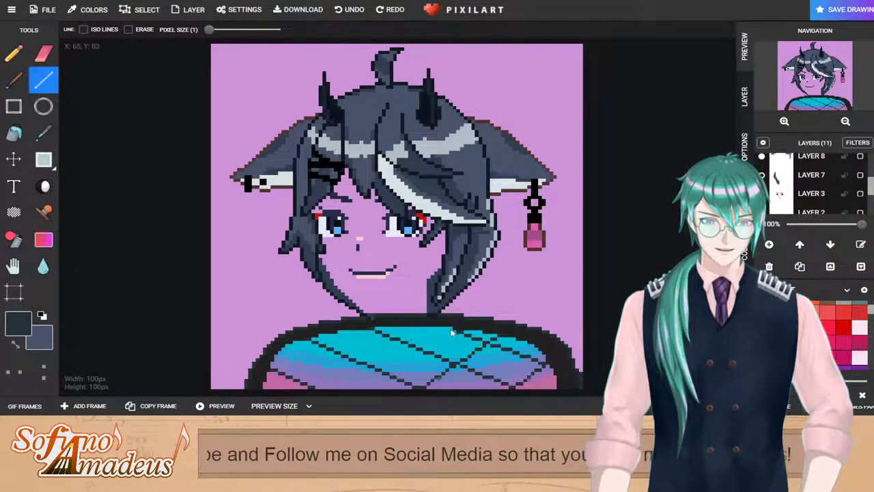
drag(451, 330, 362, 388)
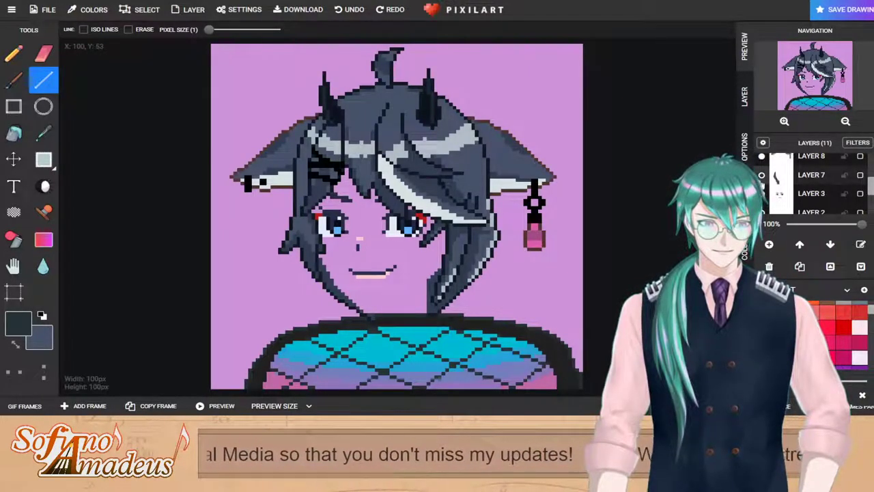
Step: Show Layers 7, 2 and 1 again so the braid, top and skin cover the net pattern
click(763, 175)
scroll(789, 185, down, 1)
scroll(786, 184, down, 1)
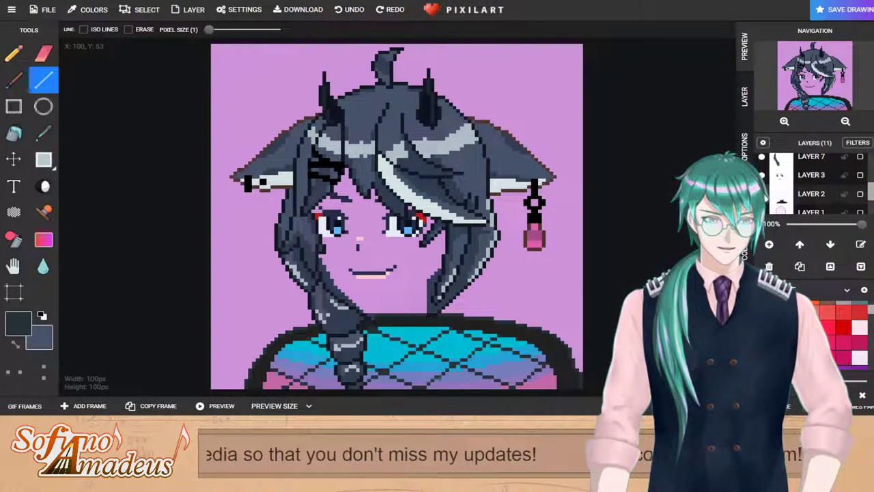
click(762, 185)
scroll(768, 185, down, 2)
click(761, 185)
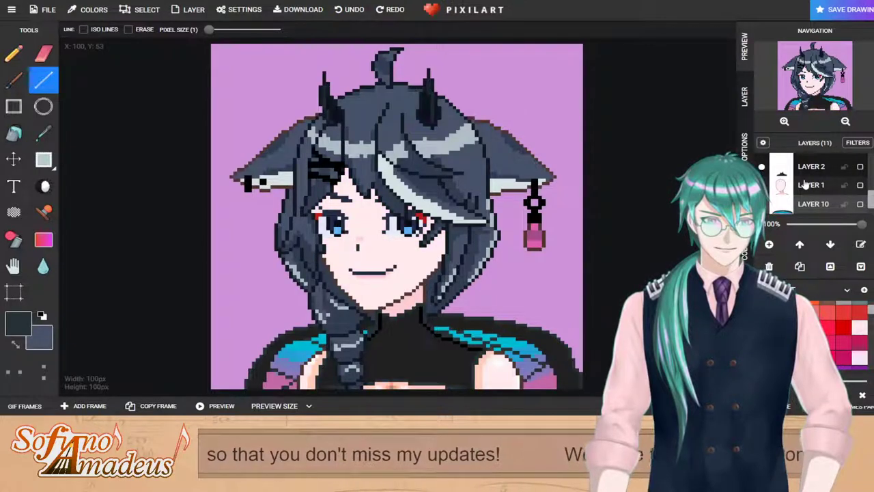
Step: Select the Background layer and fill the area behind the portrait with muted blue #507c8a
scroll(806, 185, down, 1)
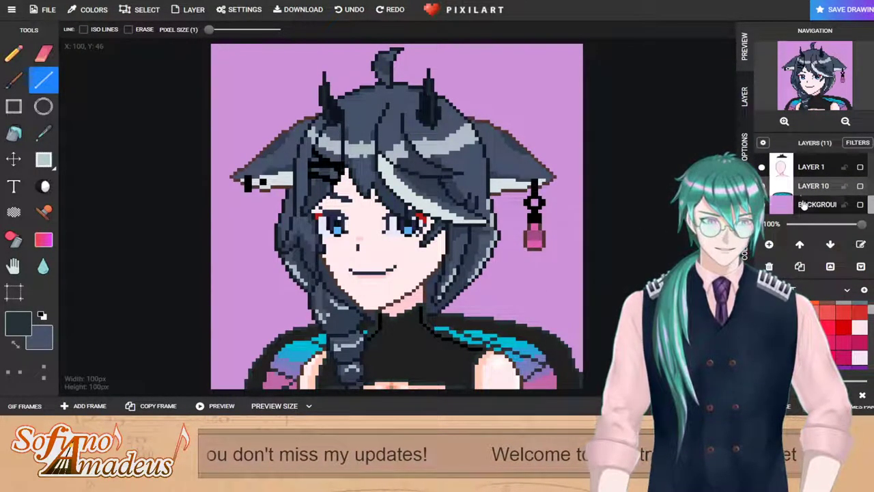
scroll(786, 180, up, 3)
scroll(785, 181, down, 1)
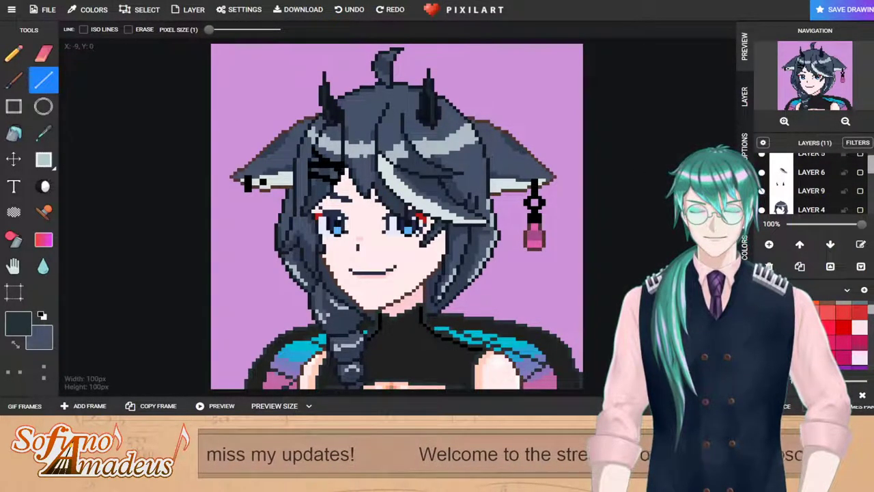
scroll(798, 197, down, 3)
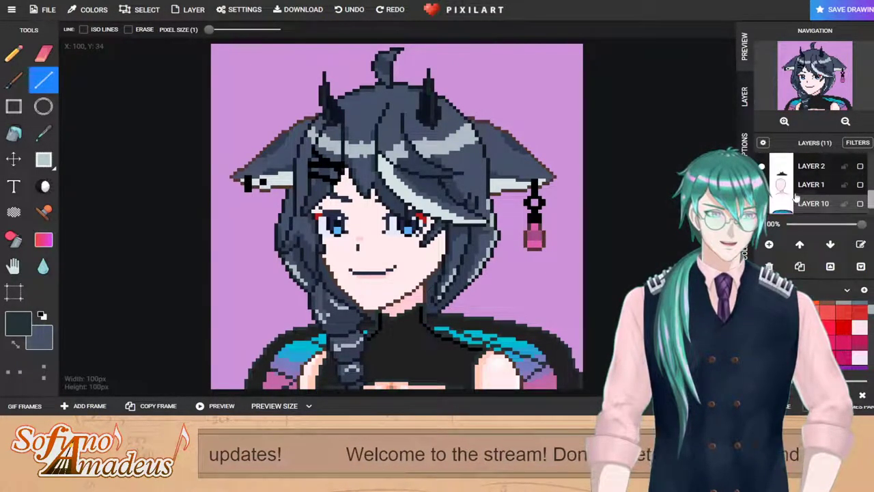
scroll(798, 197, down, 1)
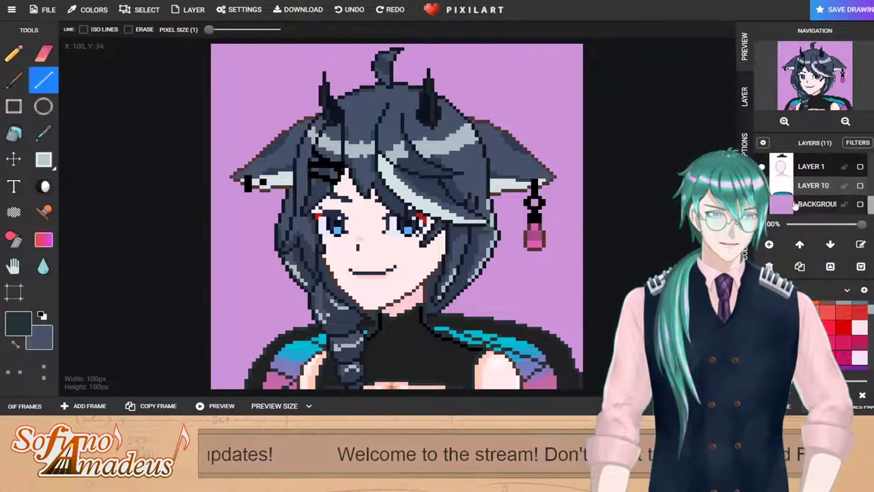
click(746, 251)
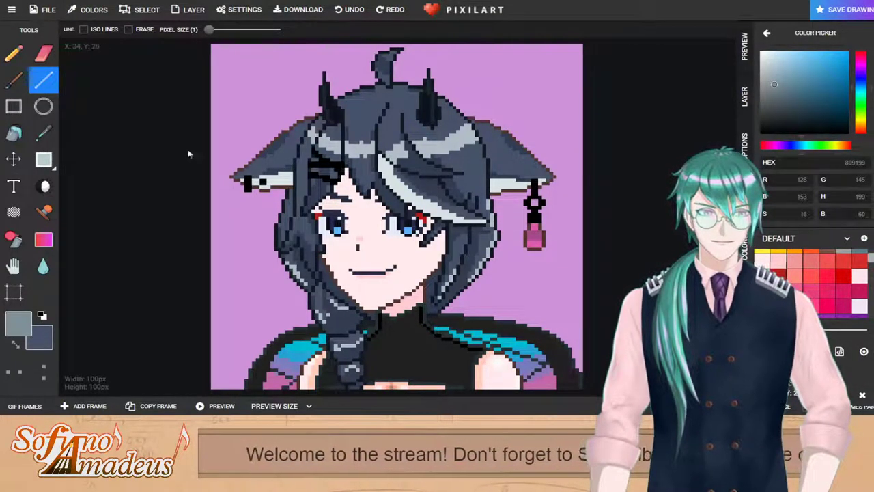
click(20, 128)
click(797, 89)
click(475, 114)
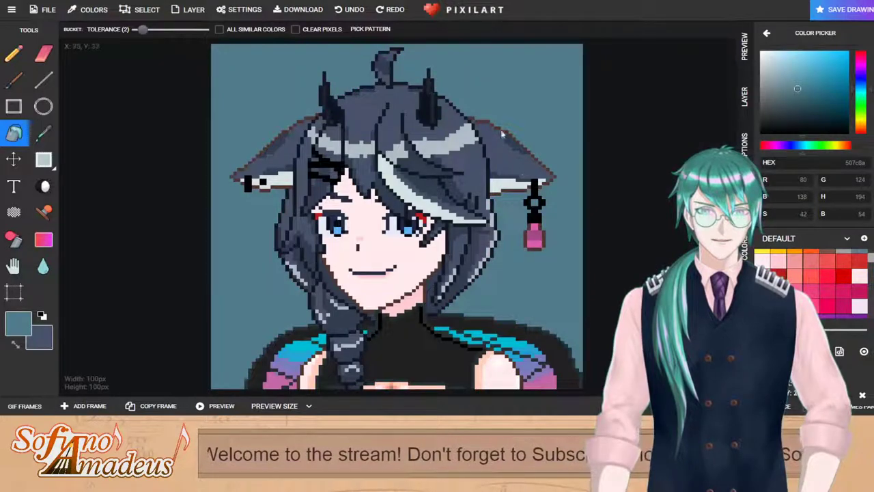
Step: Refill the background with light blue #77bed4, and replace that with pale grey-teal #97c4c9
click(779, 72)
click(524, 81)
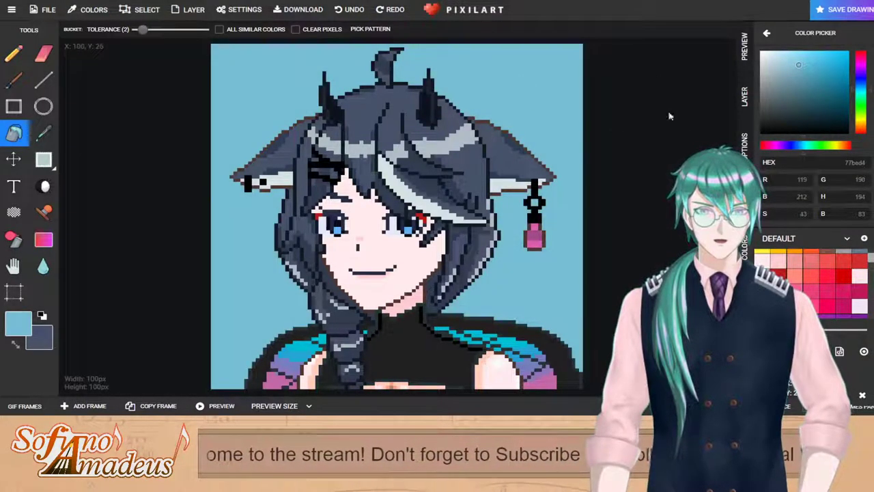
click(782, 67)
click(508, 95)
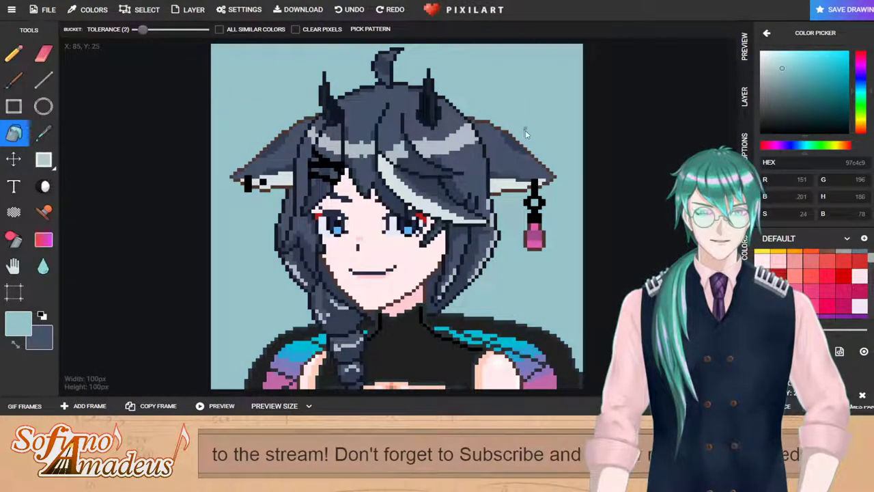
Step: Refill the background with periwinkle #97a4c7, replace it with grey-blue #808da6, and replace that with #8a9db5
click(861, 82)
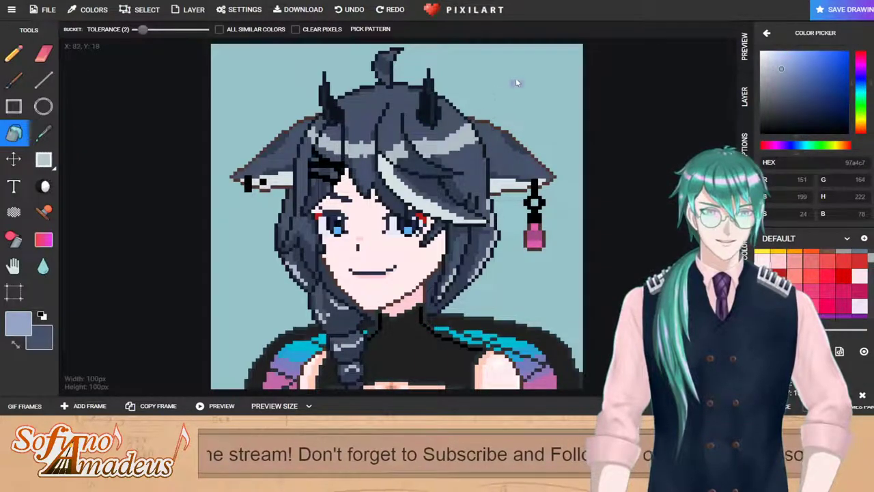
click(576, 260)
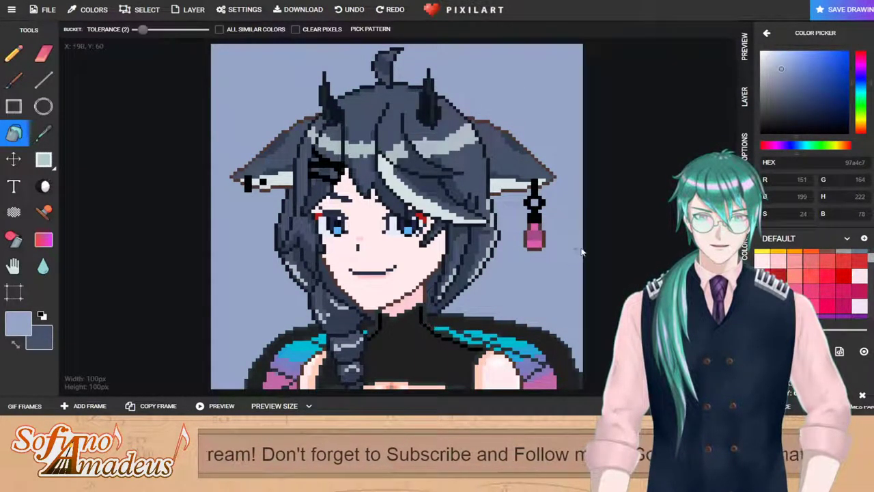
click(780, 80)
click(517, 86)
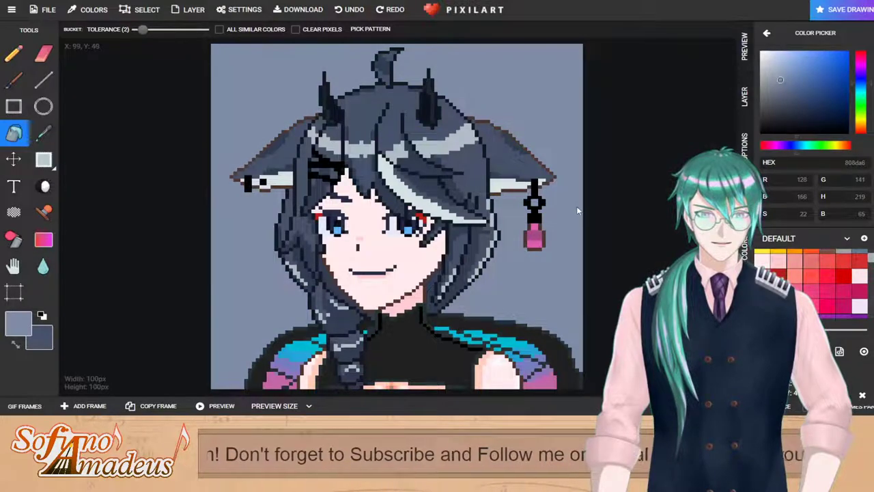
click(780, 75)
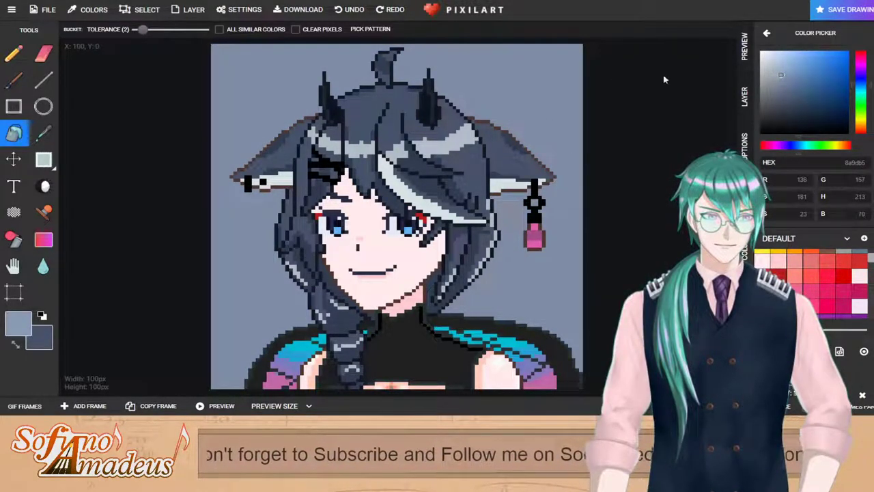
click(502, 88)
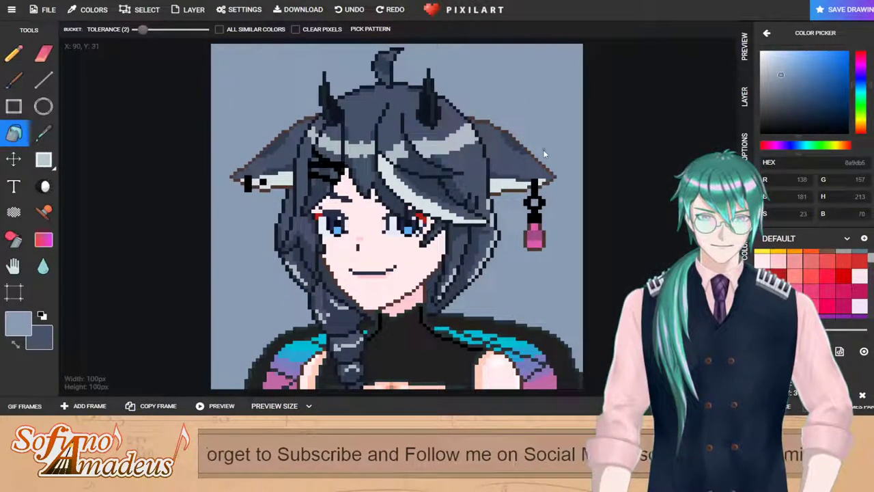
Step: Undo the series of blue and teal background refills to bring back the purple background
key(ctrl+z)
key(ctrl+z)
key(ctrl+z)
key(ctrl+z)
key(ctrl+z)
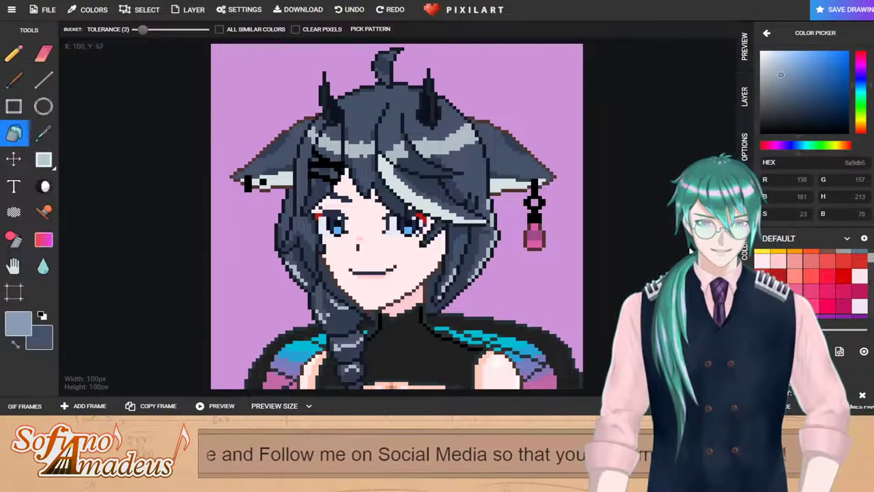
Step: Hide Layers 7, 2 and 1, and sample the dark net-line colour for the Line tool
click(746, 54)
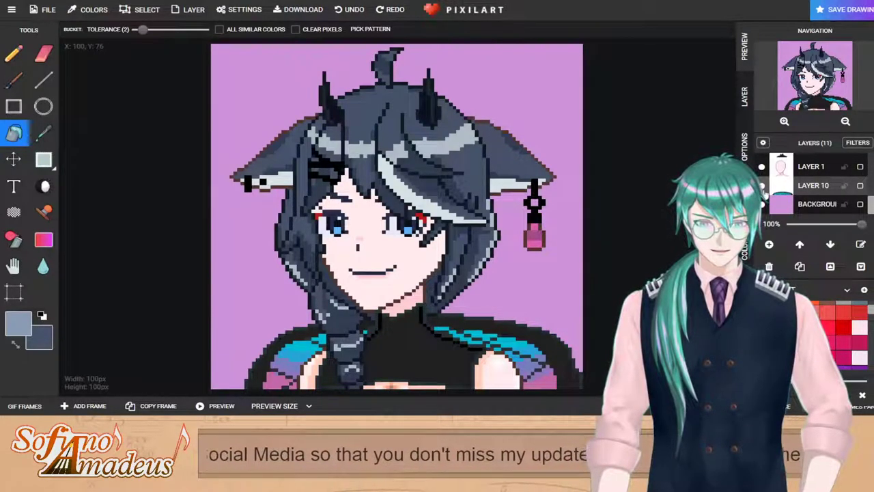
click(762, 167)
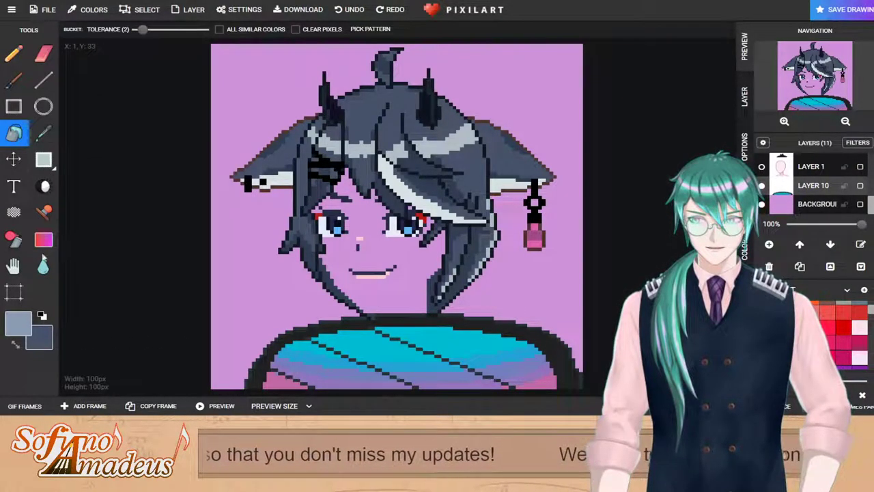
click(43, 134)
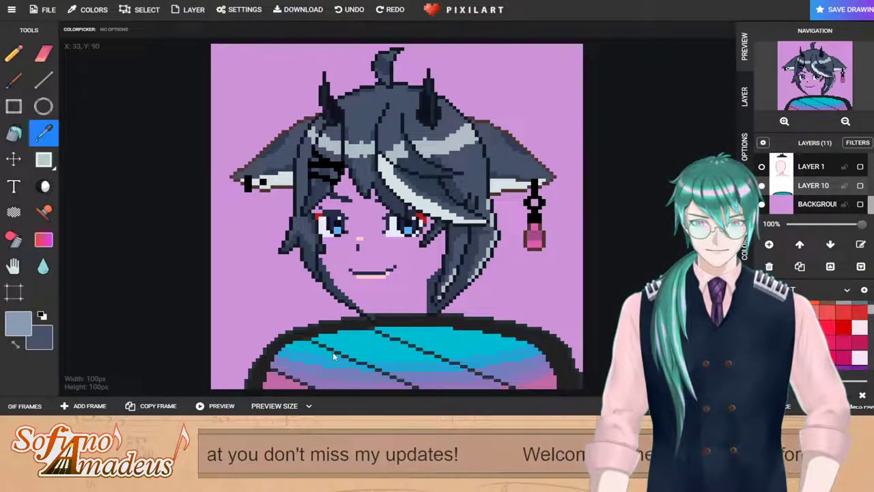
click(335, 357)
click(43, 80)
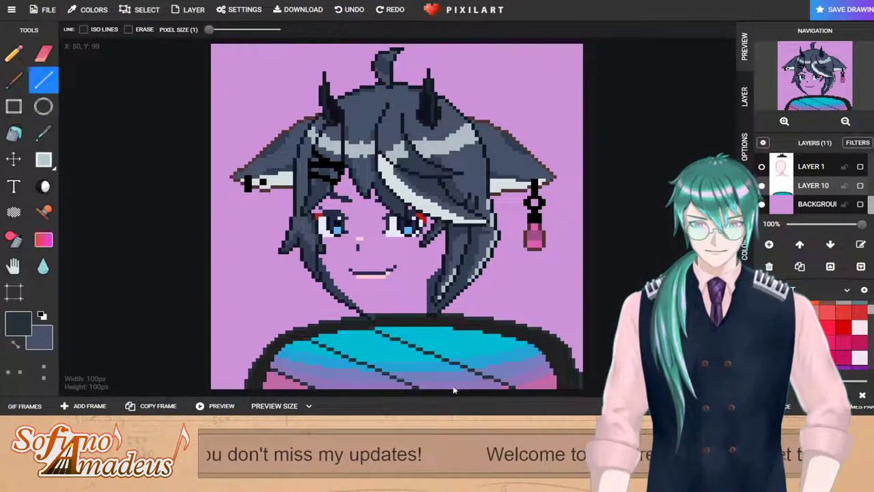
Step: Undo the long one-way net lines on Layer 10 and redraw evenly spaced diagonals in both directions as a symmetrical crossing net
key(ctrl+z)
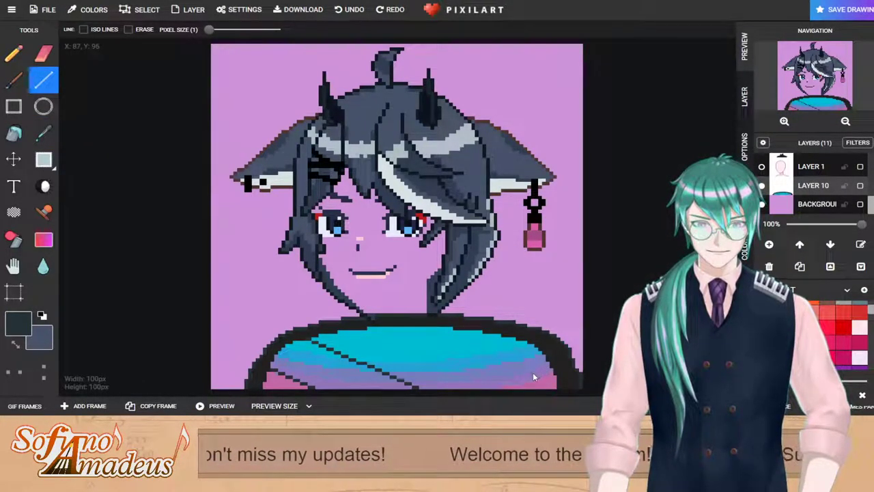
key(ctrl+z)
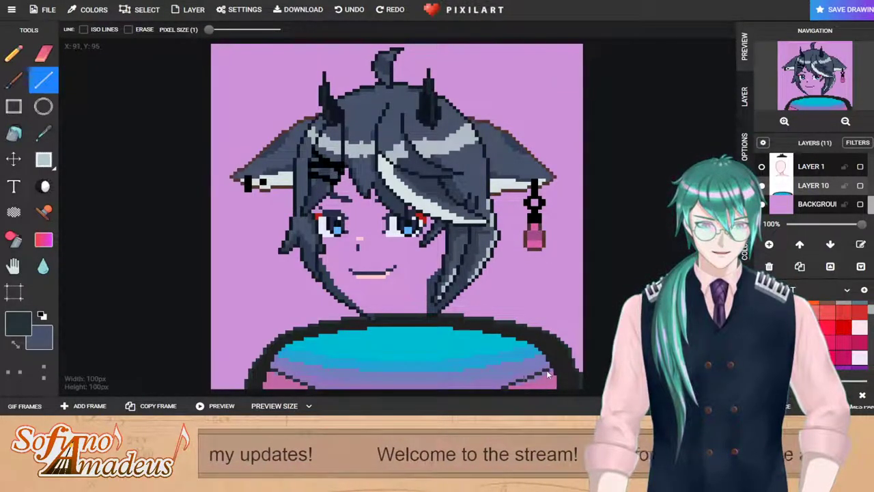
mouse_move(308, 338)
mouse_down()
mouse_move(393, 386)
mouse_move(423, 388)
mouse_up()
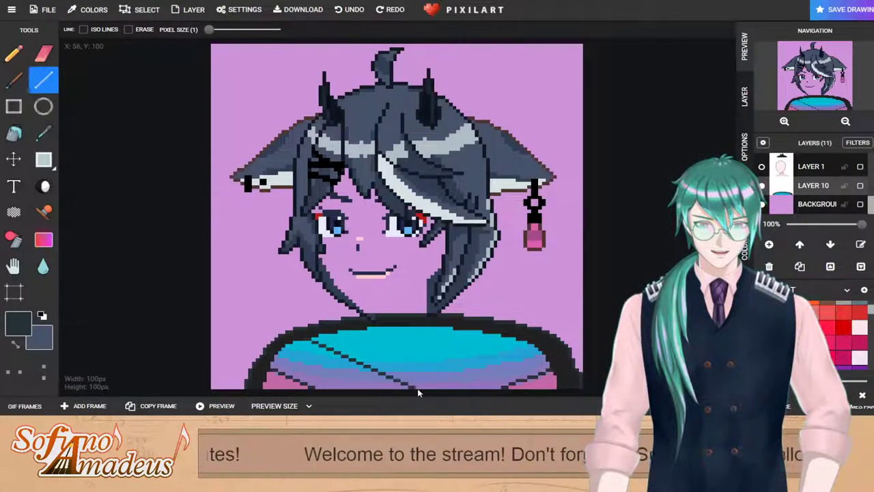
drag(505, 336, 412, 384)
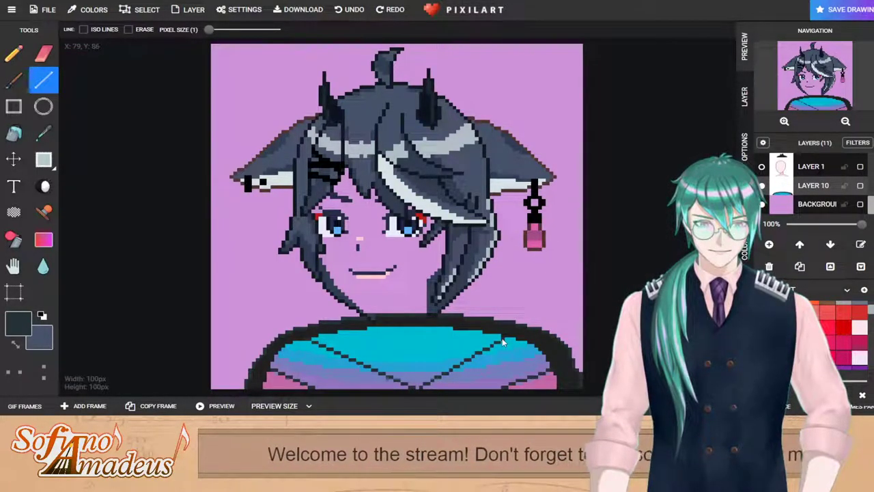
key(ctrl+z)
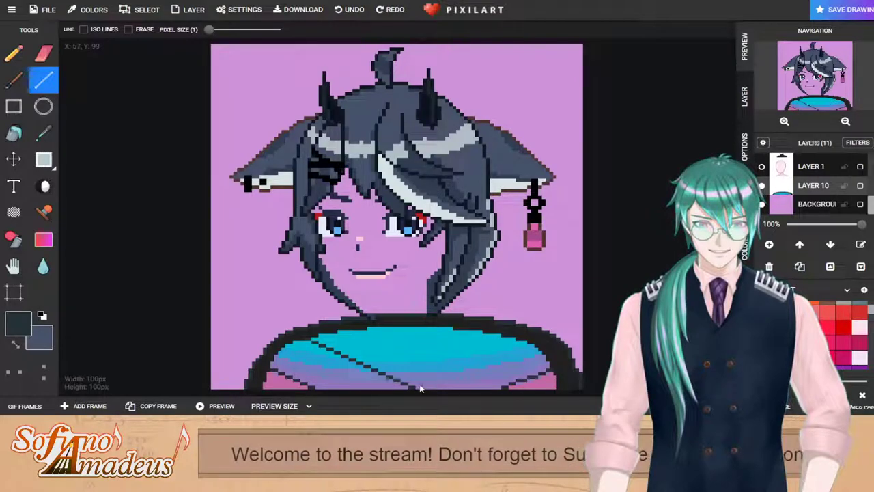
drag(413, 385, 488, 347)
drag(373, 331, 503, 392)
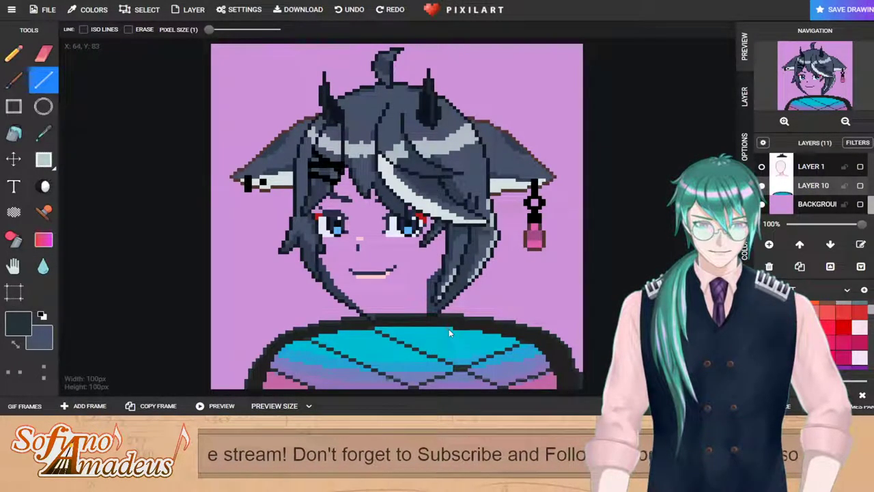
mouse_move(453, 331)
mouse_down()
mouse_move(324, 376)
mouse_move(311, 390)
mouse_up()
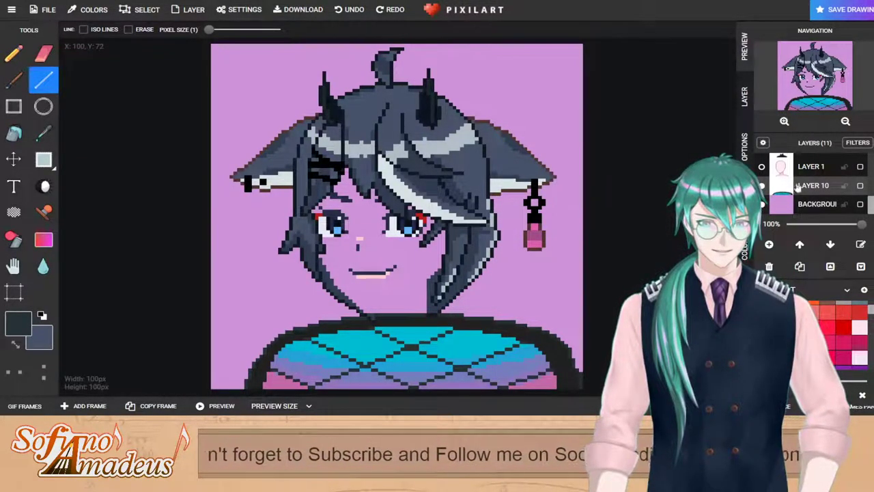
Step: Show Layers 1, 2 and 7 again so the skin, top and braid cover the net
click(762, 167)
scroll(790, 184, up, 1)
scroll(789, 185, up, 2)
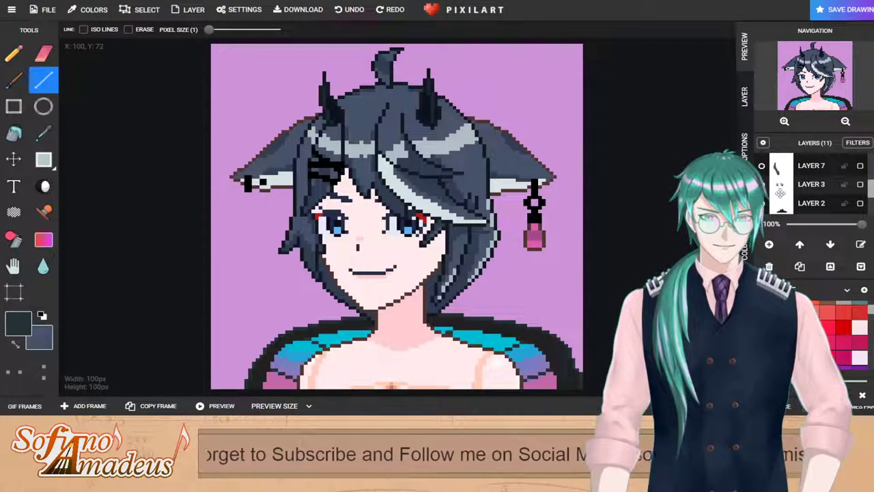
click(762, 184)
scroll(789, 184, up, 1)
click(763, 182)
scroll(789, 184, up, 2)
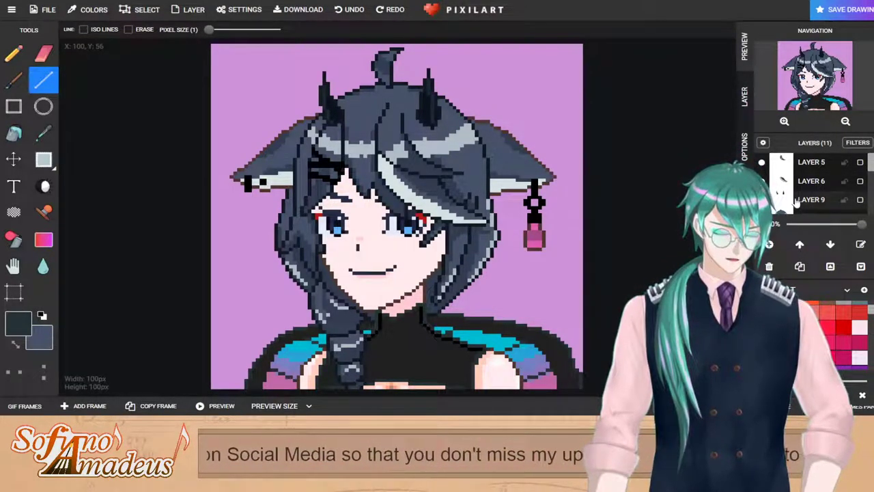
Step: Hide every layer above the Background layer so only the plain purple background is shown
click(762, 163)
click(762, 181)
click(764, 200)
scroll(763, 201, down, 1)
scroll(764, 200, up, 1)
click(763, 200)
click(763, 182)
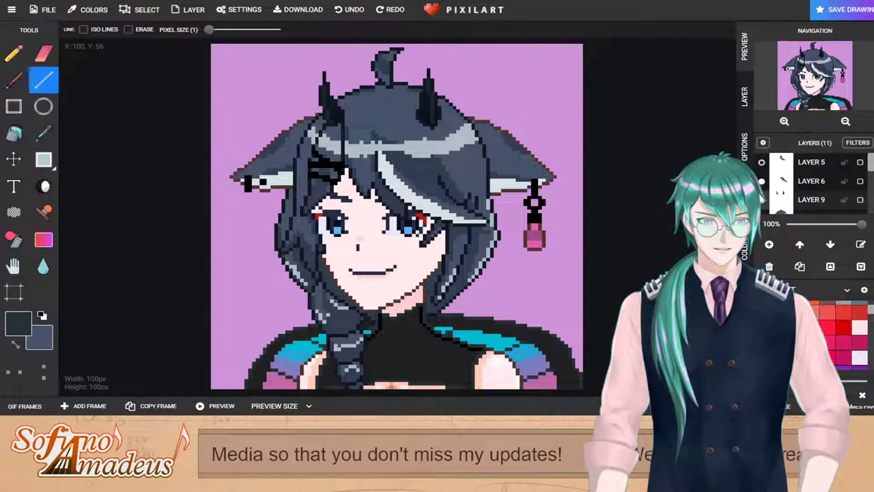
click(762, 181)
scroll(813, 181, down, 1)
click(761, 181)
click(762, 200)
scroll(813, 181, down, 1)
click(764, 200)
scroll(764, 202, down, 1)
click(764, 201)
scroll(764, 201, down, 1)
click(763, 184)
click(764, 203)
scroll(764, 203, down, 1)
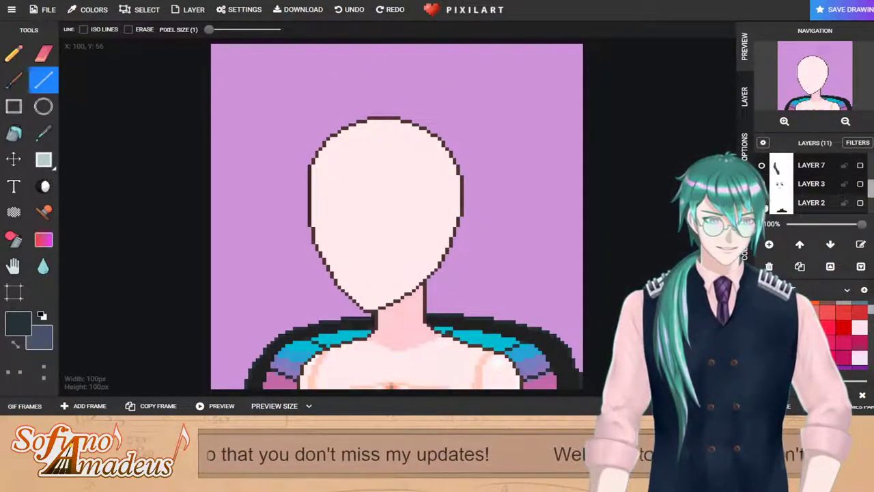
click(763, 203)
scroll(768, 199, down, 1)
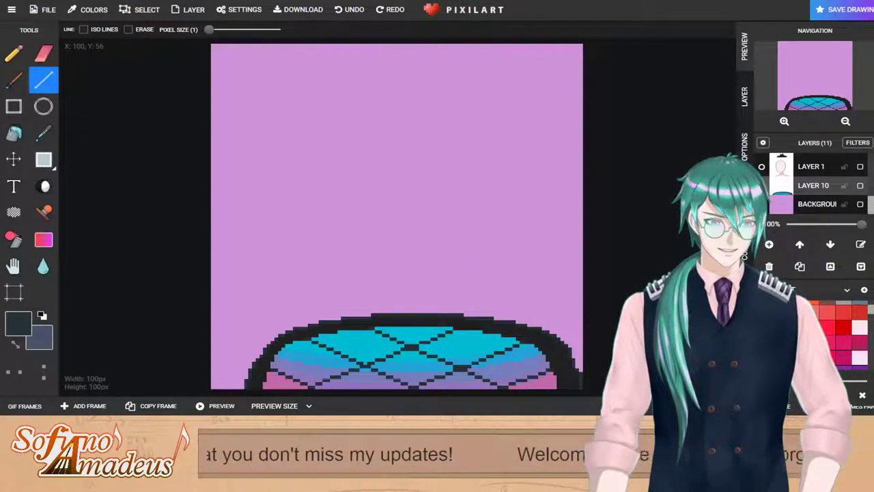
click(762, 185)
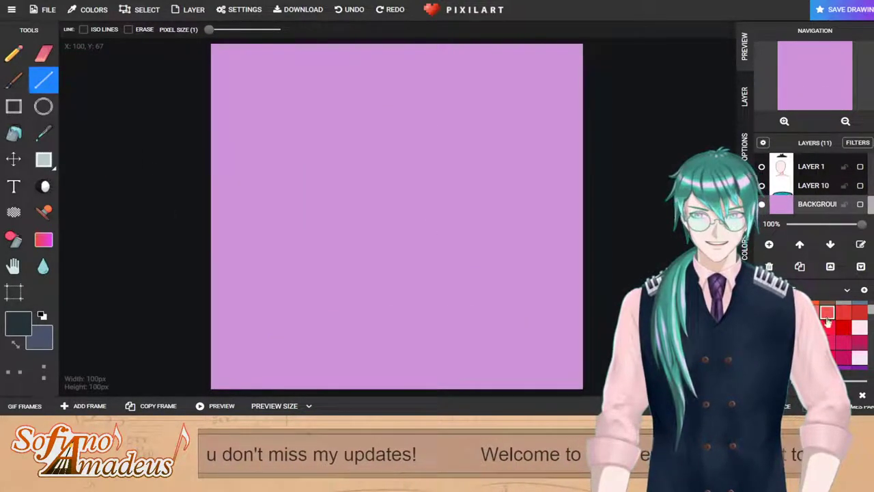
Step: Select the Background layer, sample its purple and lighten the drawing colour to #f0c6f7
click(43, 133)
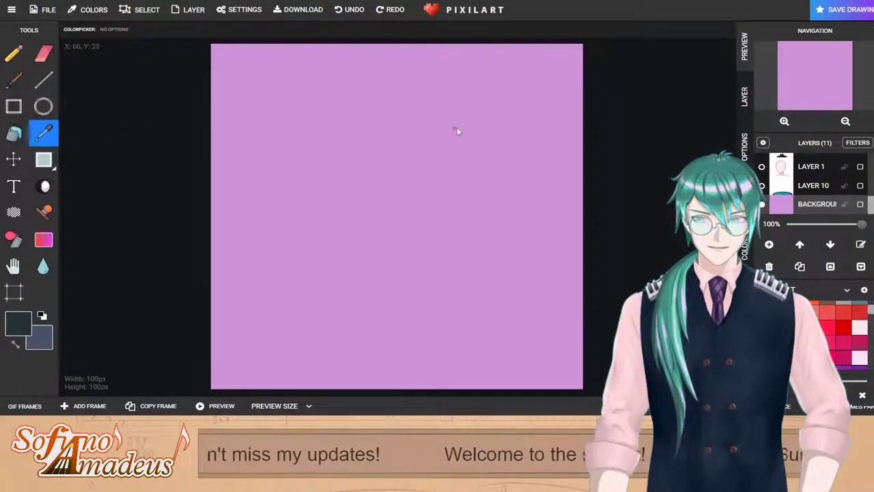
click(457, 130)
click(778, 53)
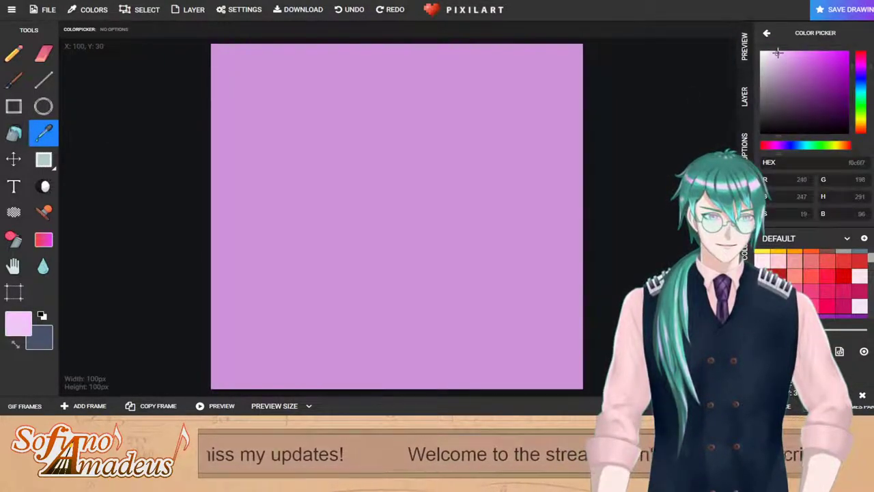
Step: Outline a diagonal stripe across the upper-left corner of the background with the Line tool and fill it with #f0c6f7
click(43, 80)
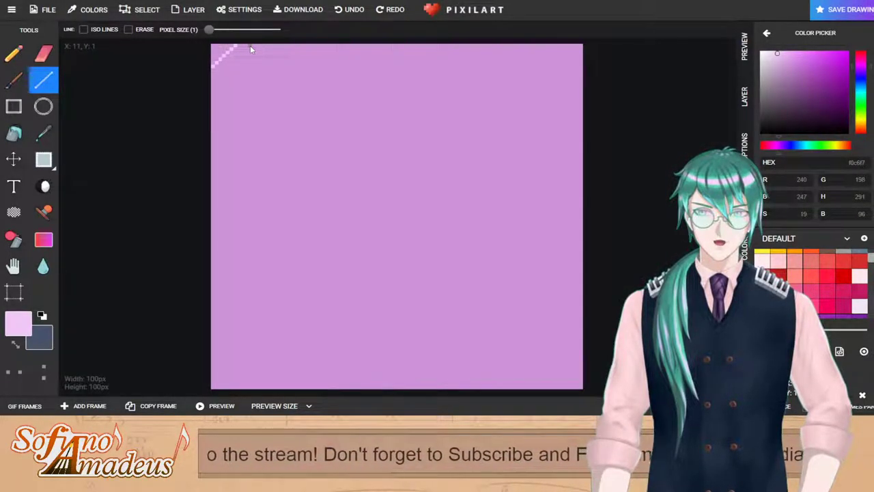
drag(253, 45, 249, 52)
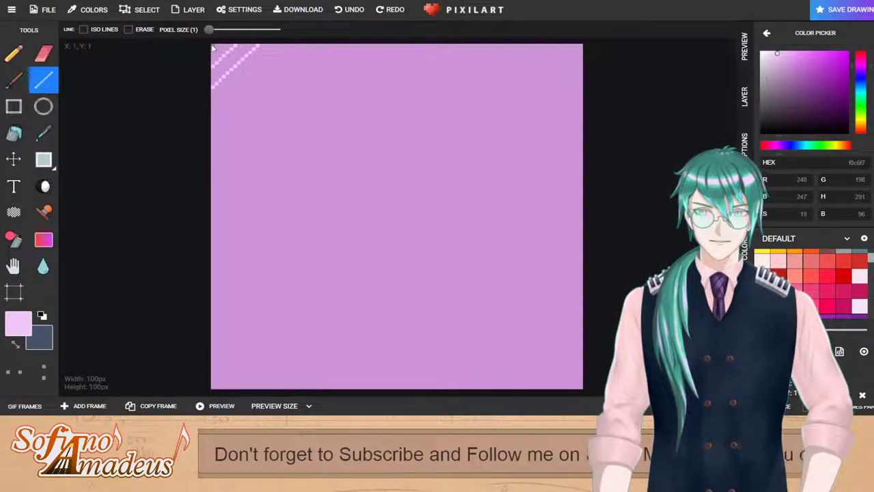
drag(261, 44, 214, 91)
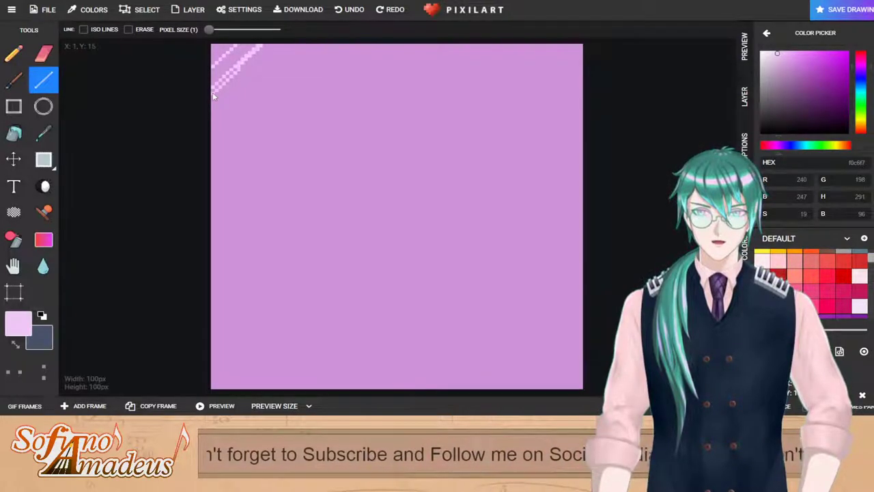
click(13, 132)
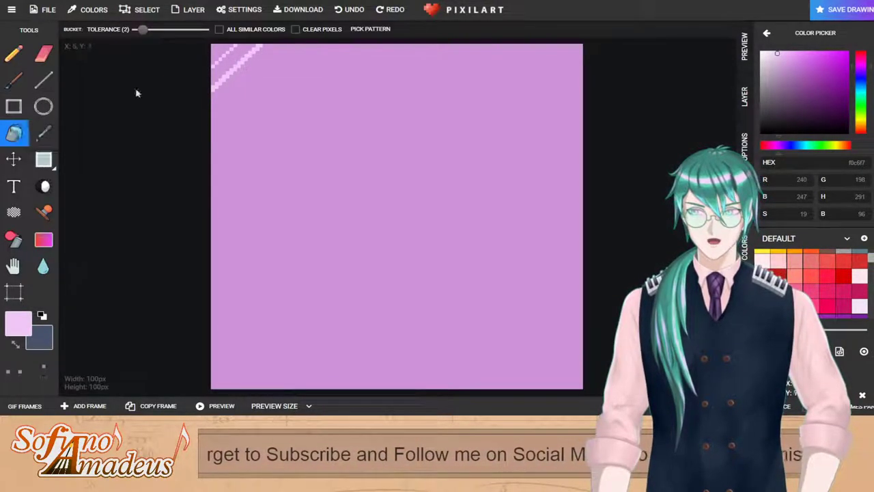
click(227, 68)
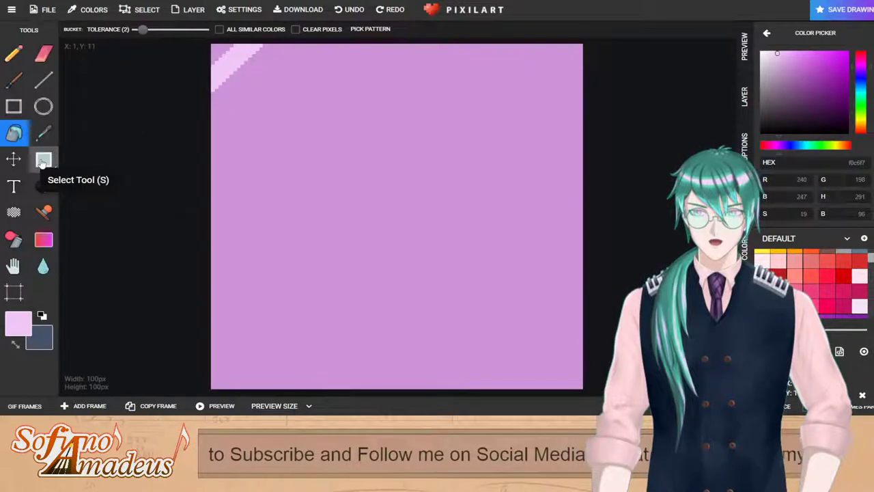
Step: Copy the corner stripe and paste it alongside to make three evenly spaced stripes along the canvas's upper edge
click(43, 159)
drag(214, 51, 338, 76)
key(ctrl+v)
Step: Copy the 42x14 px block of three stripes and paste it twice to continue the row across the canvas's upper edge
drag(211, 46, 365, 90)
key(ctrl+c)
key(ctrl+v)
drag(282, 79, 394, 74)
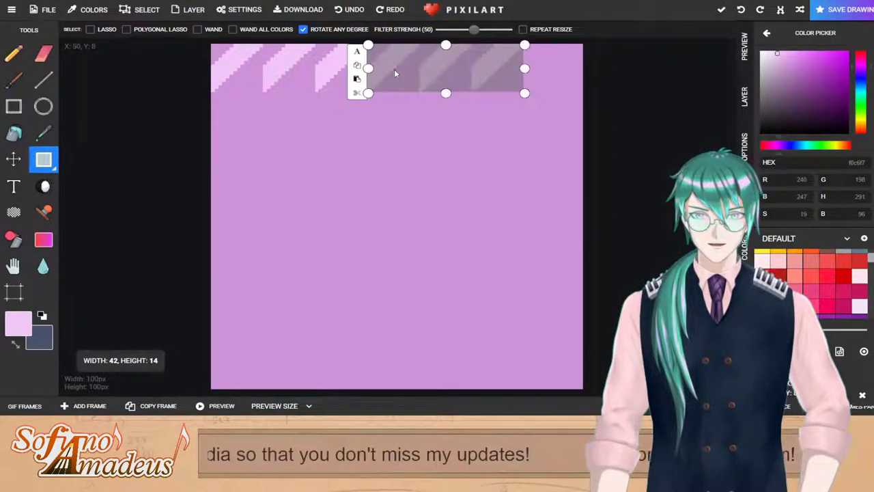
click(410, 105)
key(ctrl+v)
drag(330, 87, 537, 69)
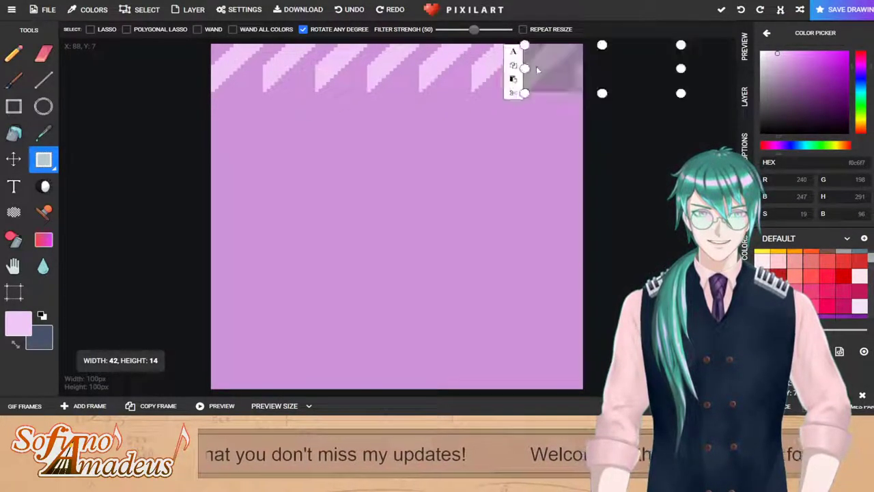
Step: Extend both edges of each light stripe diagonally down to the canvas's left and lower edges with 1 px lines
click(43, 80)
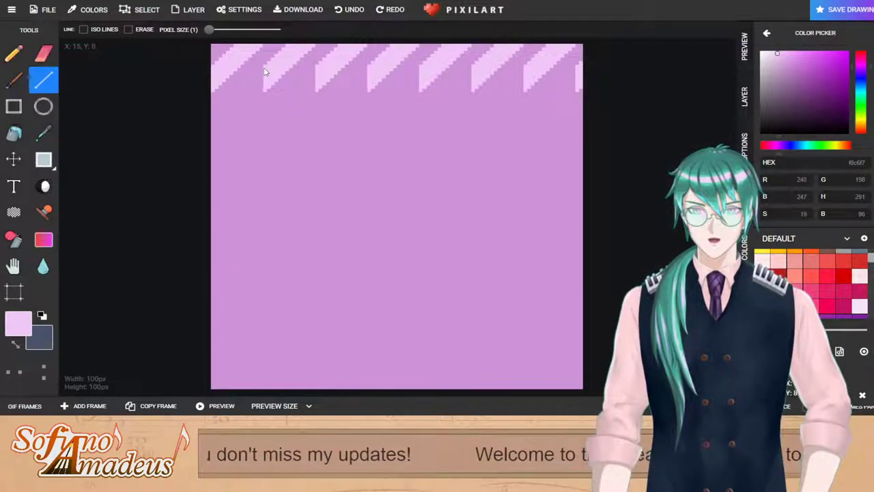
drag(185, 125, 193, 136)
drag(265, 91, 198, 162)
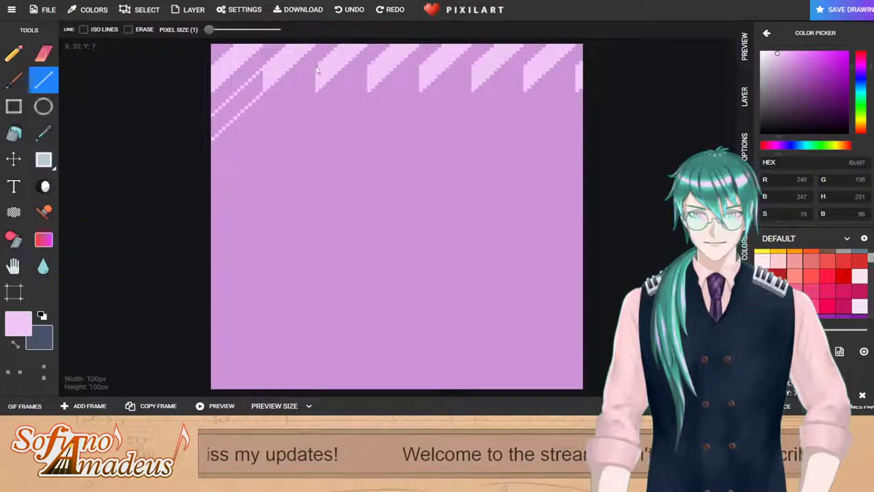
mouse_move(317, 70)
mouse_down()
mouse_move(175, 181)
mouse_move(188, 186)
mouse_up()
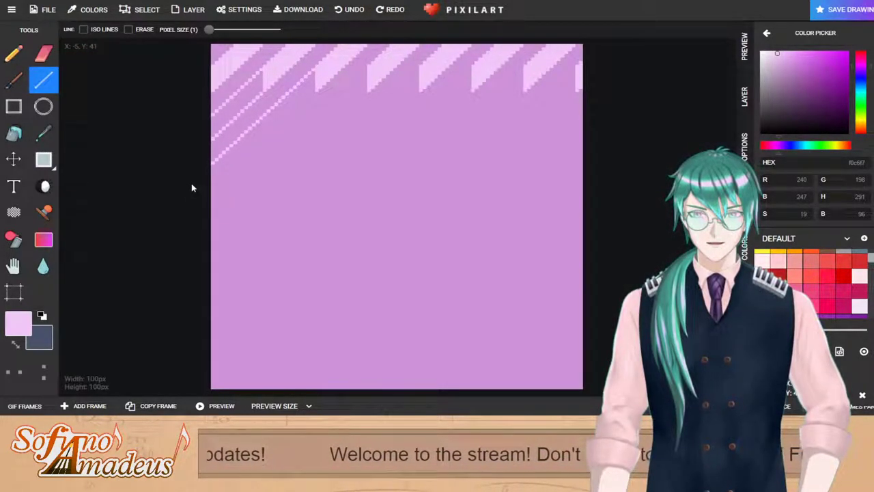
drag(316, 93, 186, 210)
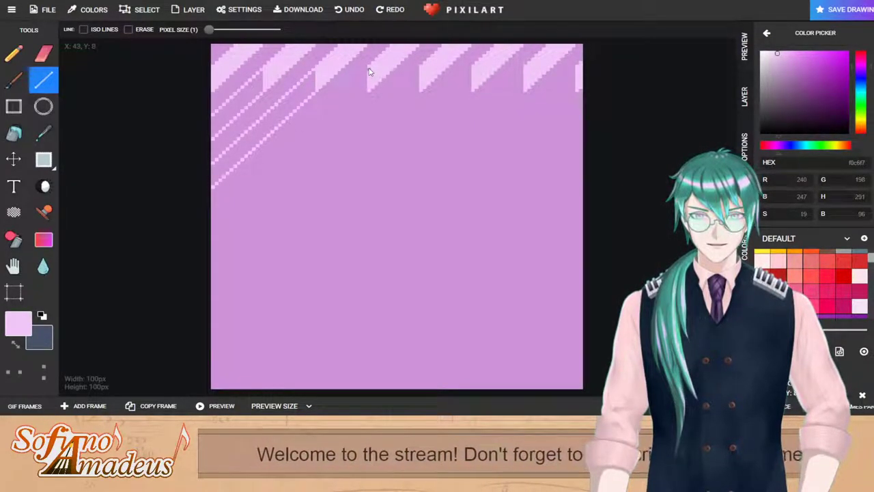
drag(369, 71, 227, 207)
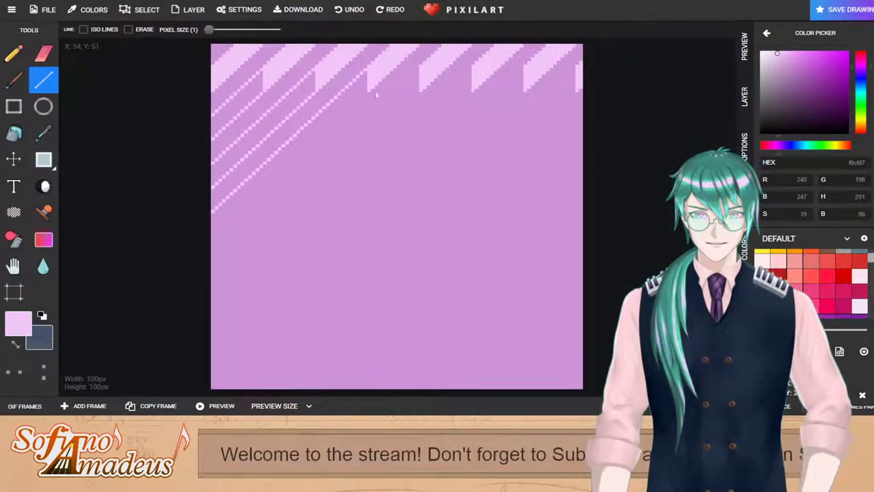
mouse_move(369, 90)
mouse_down()
mouse_move(182, 253)
mouse_move(184, 266)
mouse_up()
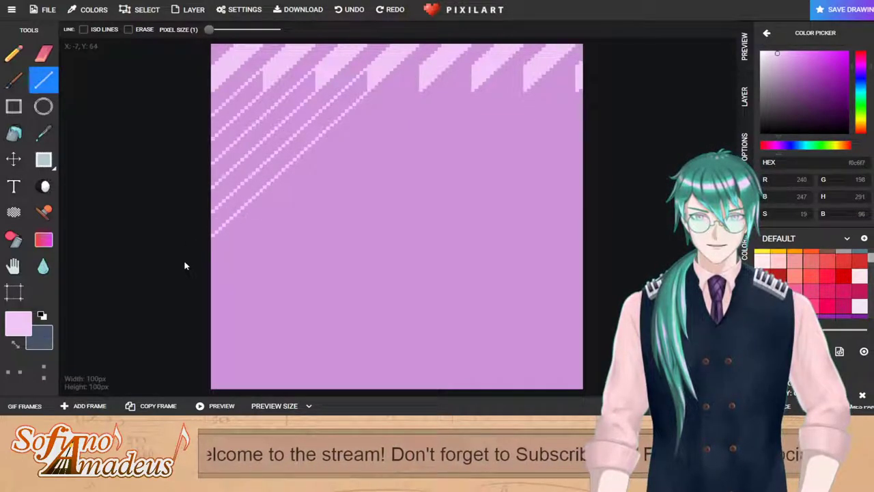
drag(422, 71, 192, 288)
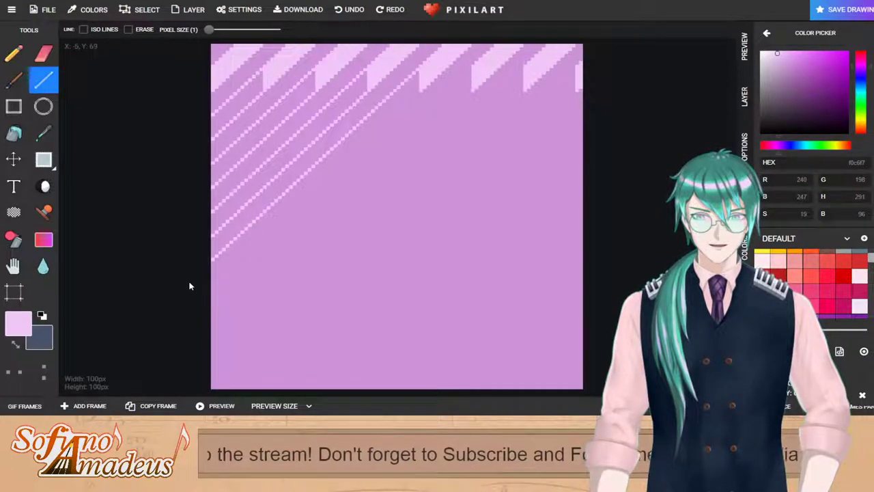
mouse_move(423, 89)
mouse_down()
mouse_move(258, 276)
mouse_move(185, 315)
mouse_up()
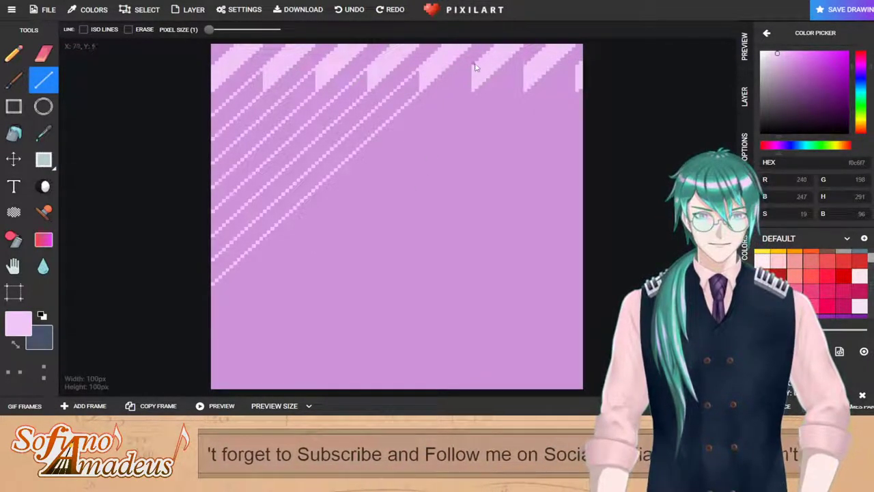
mouse_move(474, 70)
mouse_down()
mouse_move(240, 298)
mouse_move(182, 325)
mouse_move(184, 338)
mouse_up()
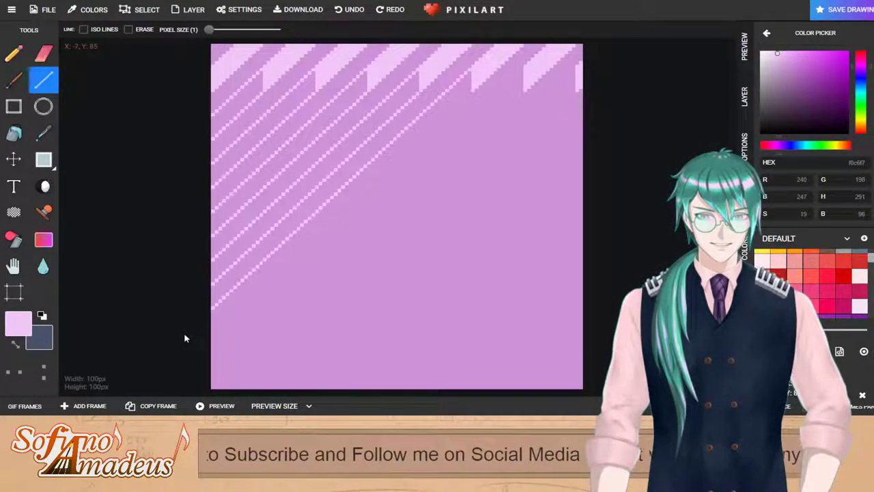
drag(473, 89, 181, 367)
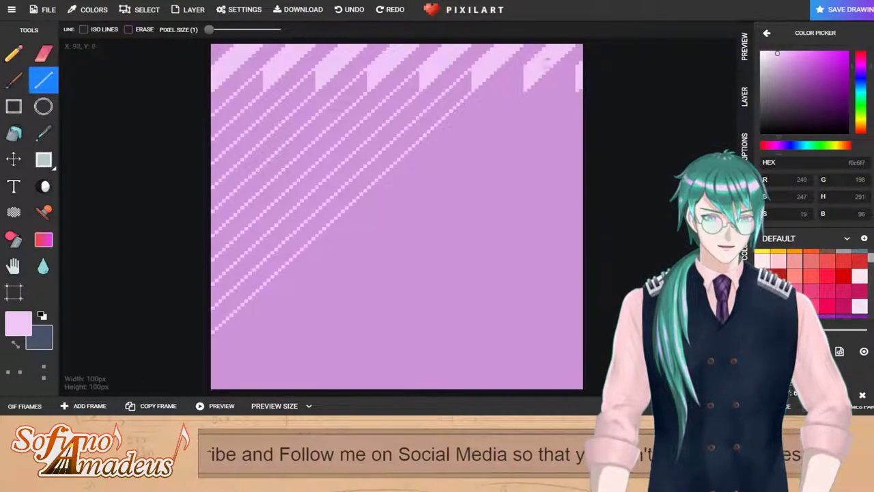
mouse_move(526, 70)
mouse_down()
mouse_move(279, 289)
mouse_move(172, 400)
mouse_up()
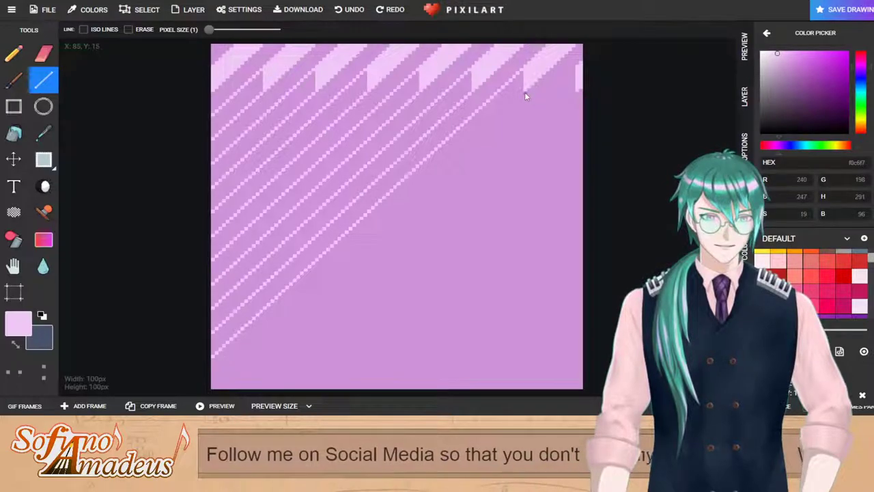
mouse_move(524, 90)
mouse_down()
mouse_move(225, 340)
mouse_move(199, 395)
mouse_move(212, 396)
mouse_move(205, 393)
mouse_up()
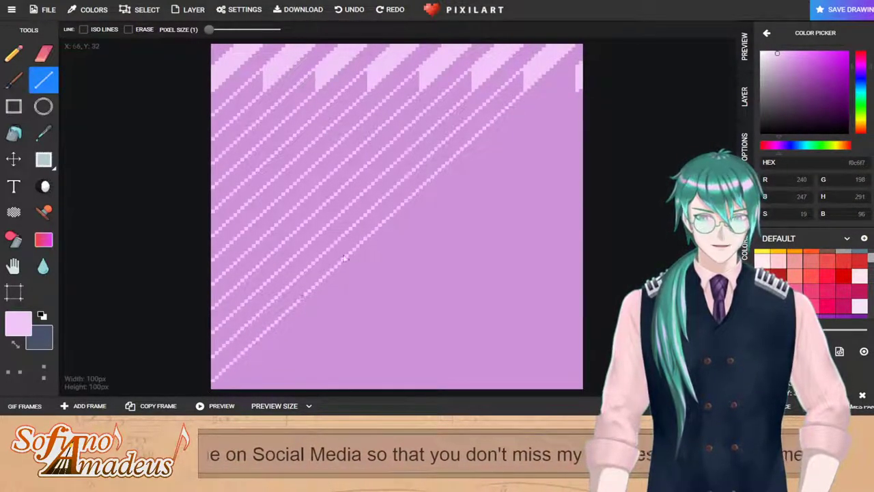
mouse_move(578, 70)
mouse_down()
mouse_move(209, 399)
mouse_move(250, 387)
mouse_move(232, 392)
mouse_up()
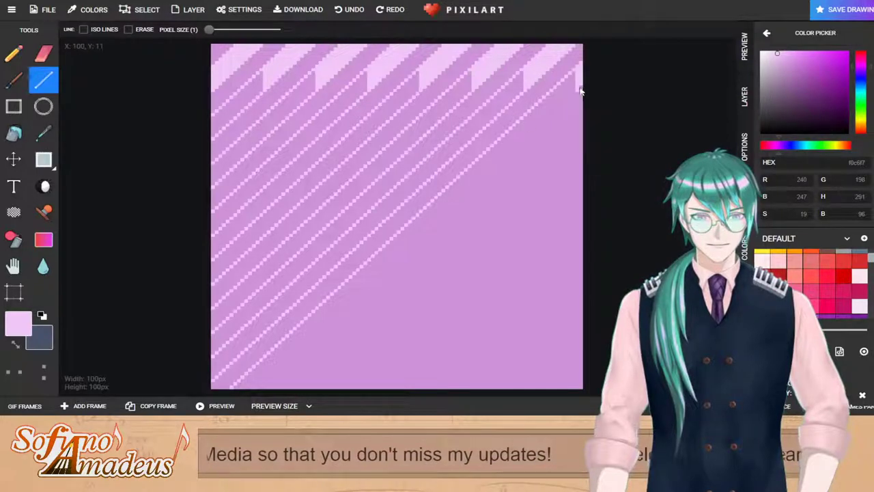
mouse_move(578, 93)
mouse_down()
mouse_move(471, 212)
mouse_move(258, 391)
mouse_up()
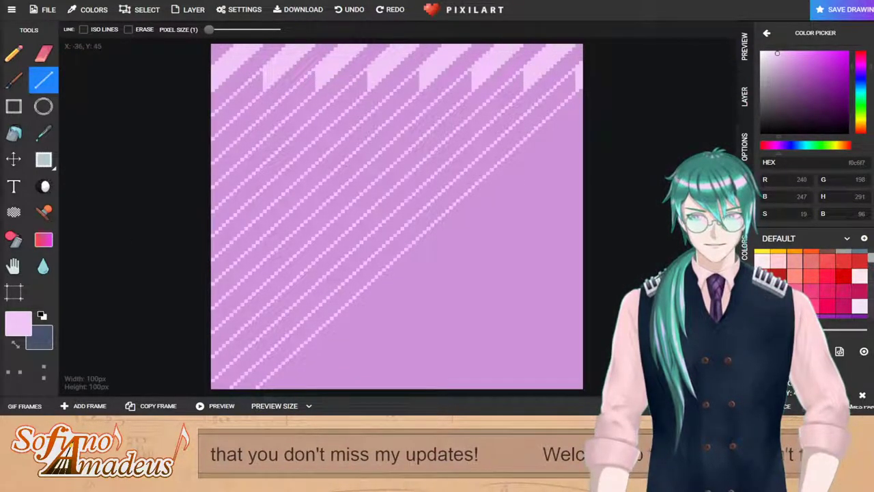
Step: Fill the spaces between the paired diagonal lines with #f0c6f7 to form solid stripes across the upper-left half
click(13, 134)
click(239, 102)
click(281, 119)
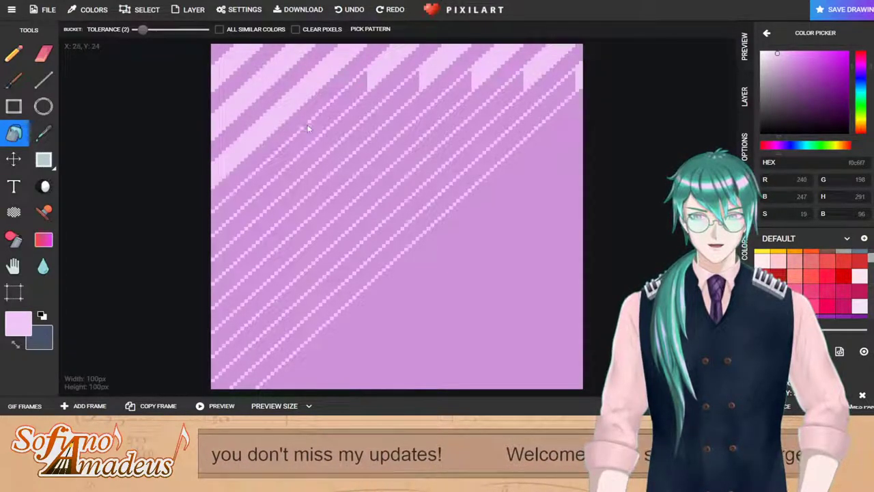
click(307, 125)
click(351, 132)
click(400, 148)
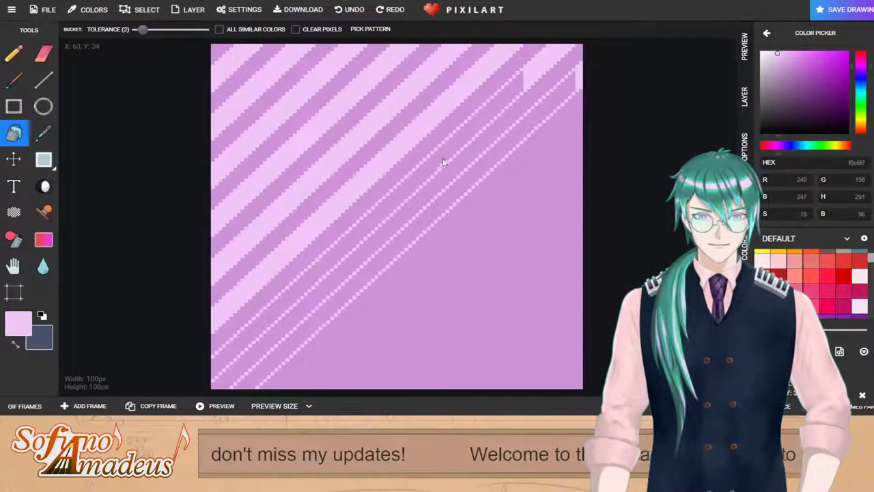
click(467, 168)
click(477, 176)
Step: Copy the whole 100x100 px background and paste it twice, offset to continue the stripes over the lower-right area
click(43, 160)
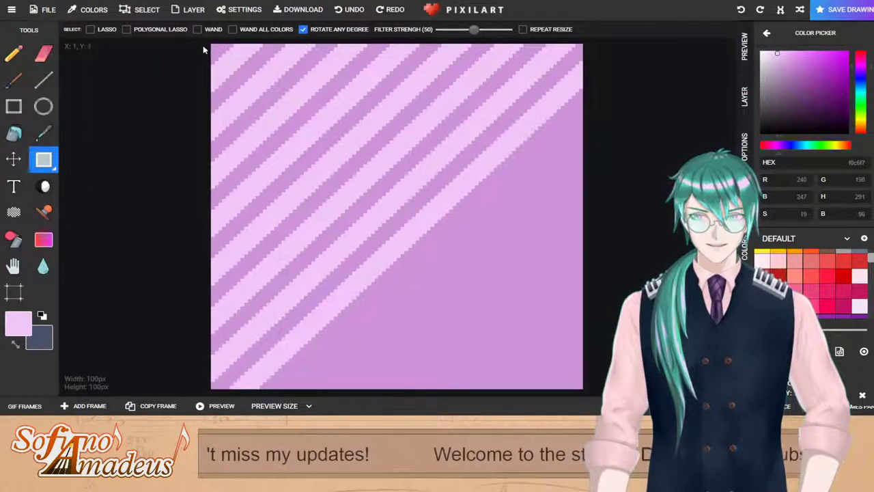
drag(212, 48, 507, 378)
drag(580, 387, 582, 388)
key(ctrl+c)
key(ctrl+v)
drag(439, 131, 333, 151)
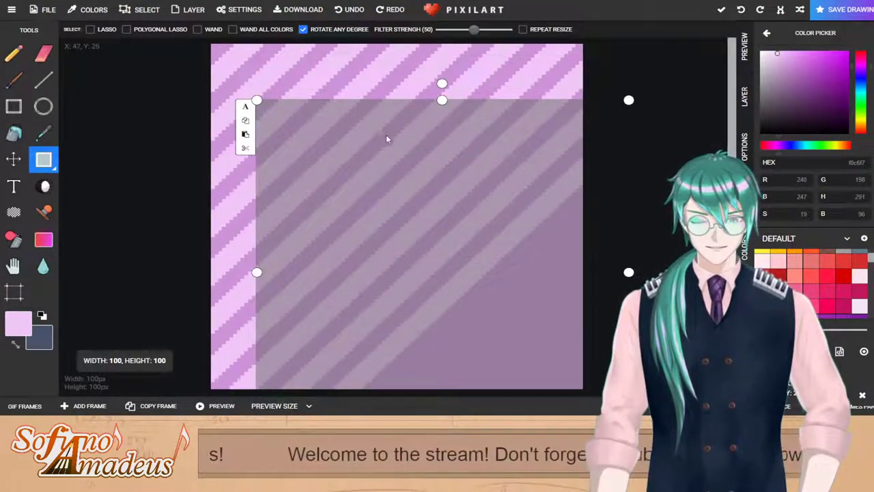
key(ctrl+v)
drag(436, 157, 584, 364)
Step: Show all the hidden character layers above the striped background and commit the pasted selection
click(745, 96)
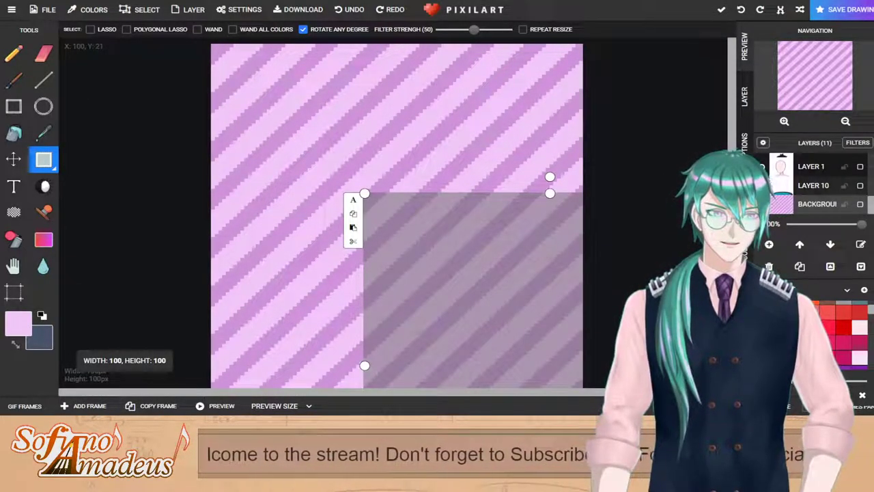
click(764, 168)
click(763, 168)
scroll(764, 169, up, 1)
click(763, 169)
click(763, 171)
scroll(763, 171, up, 1)
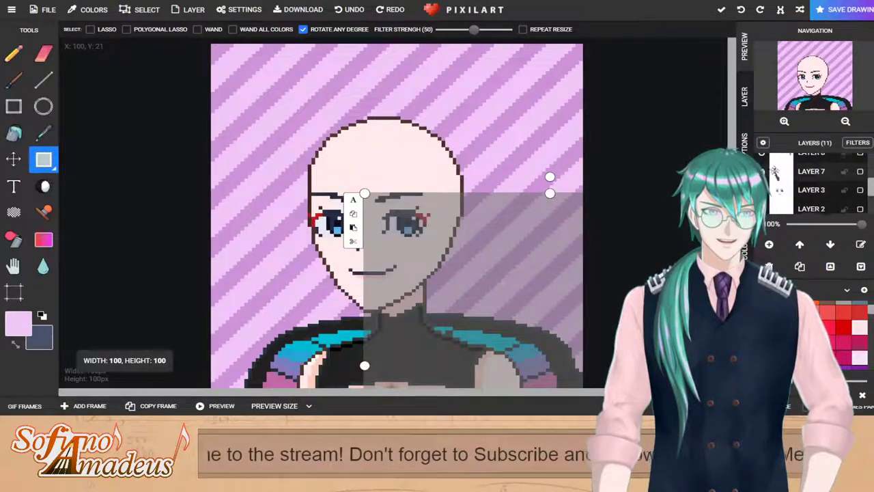
click(763, 174)
scroll(763, 164, up, 1)
click(763, 192)
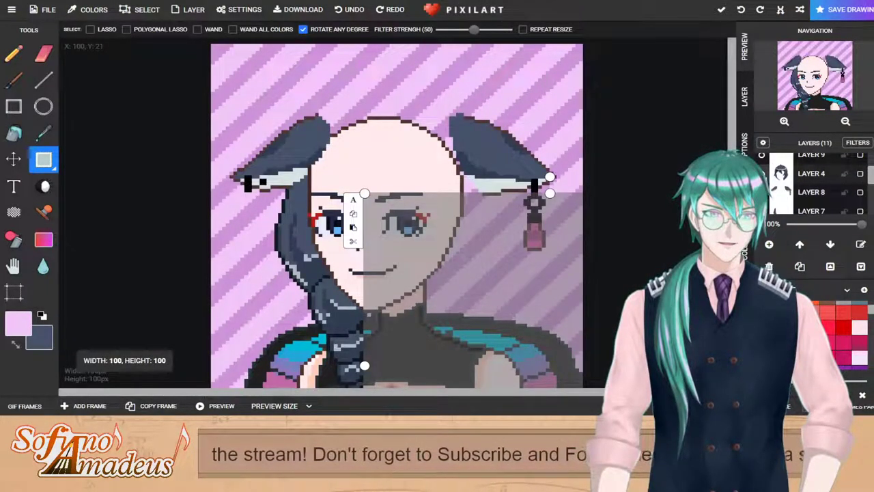
click(763, 173)
click(763, 156)
scroll(763, 164, up, 1)
click(762, 181)
click(763, 162)
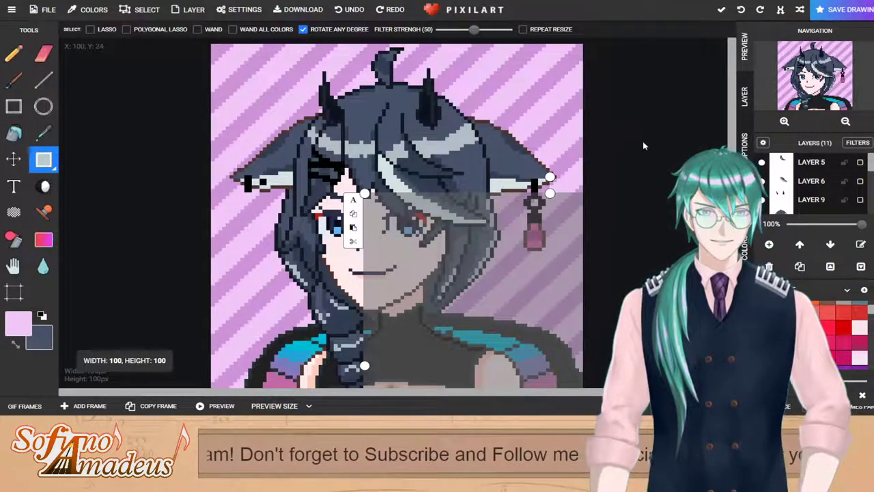
click(648, 157)
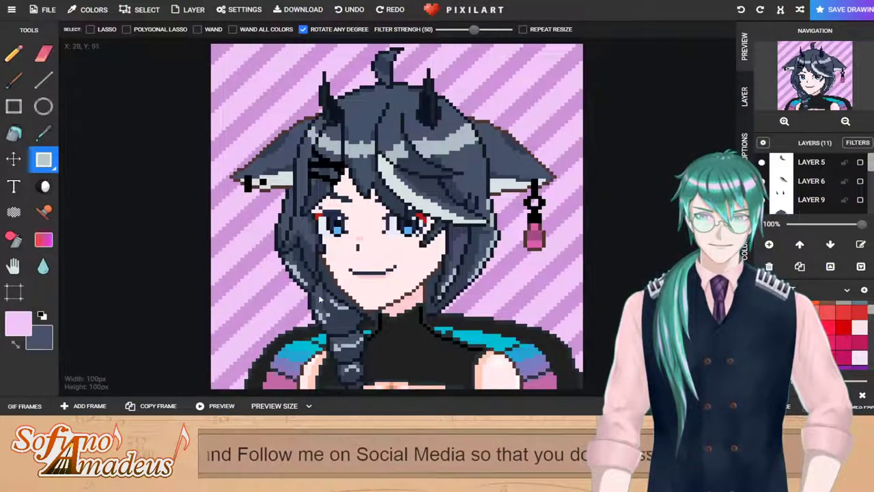
Step: Open the GIF frames and duplicate the finished portrait as a second frame
click(25, 406)
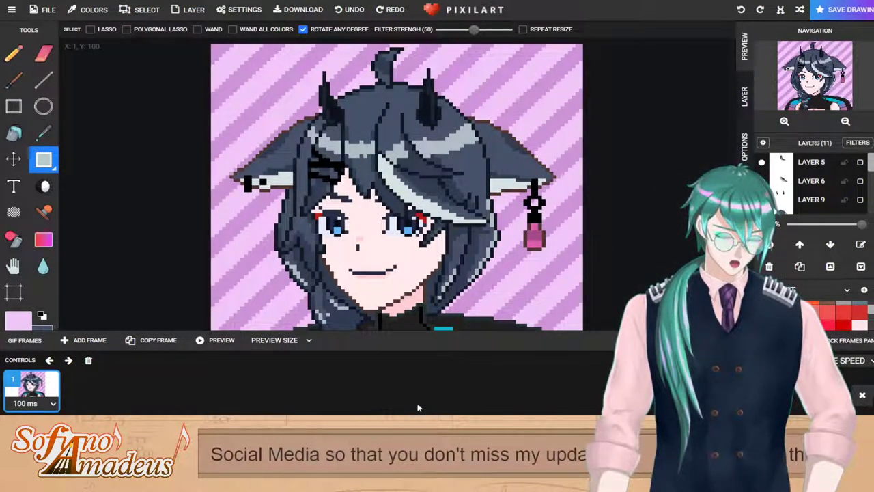
click(162, 340)
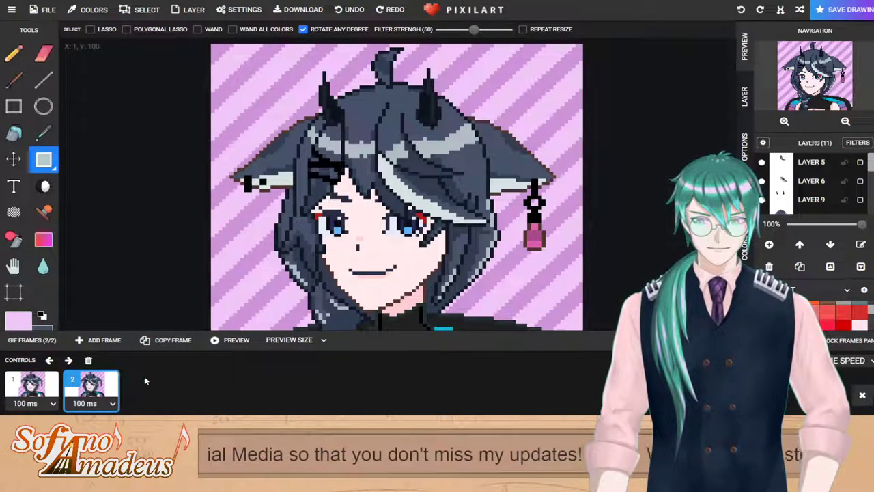
click(68, 361)
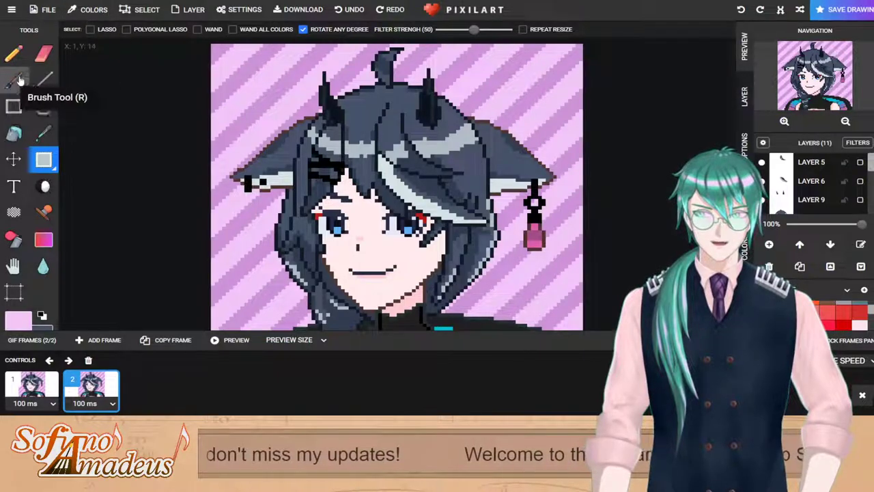
Step: Switch to the Pencil tool and look through the second frame's layers
click(14, 53)
scroll(810, 189, down, 5)
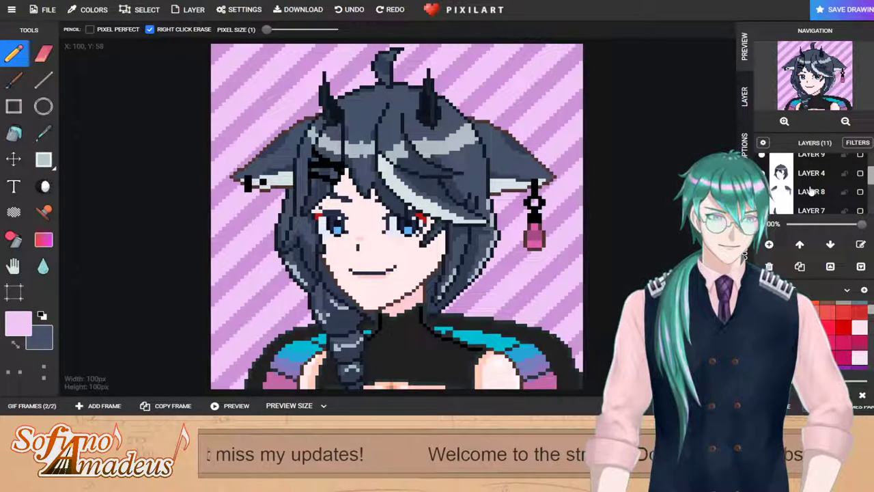
scroll(811, 189, down, 3)
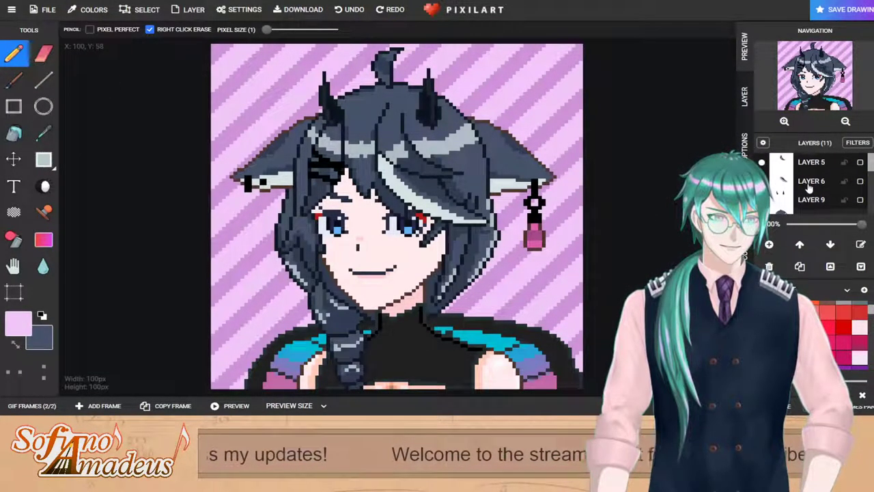
Step: On Layer 3, sample the dark mouth-line colour and redraw the closed smile as an open mouth outline
scroll(811, 189, down, 1)
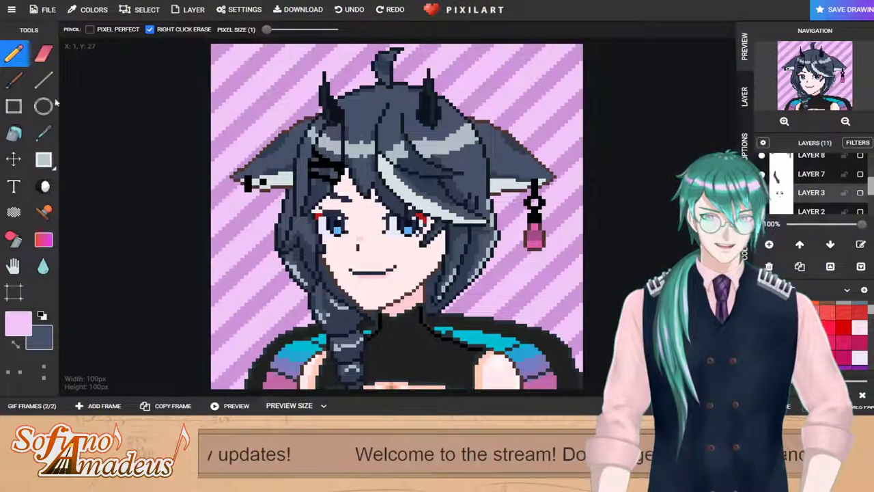
scroll(345, 234, up, 2)
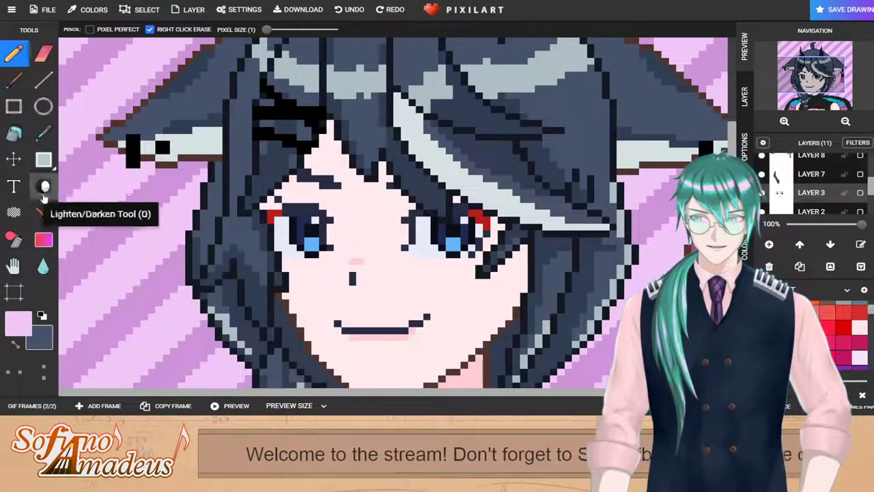
click(44, 136)
click(427, 318)
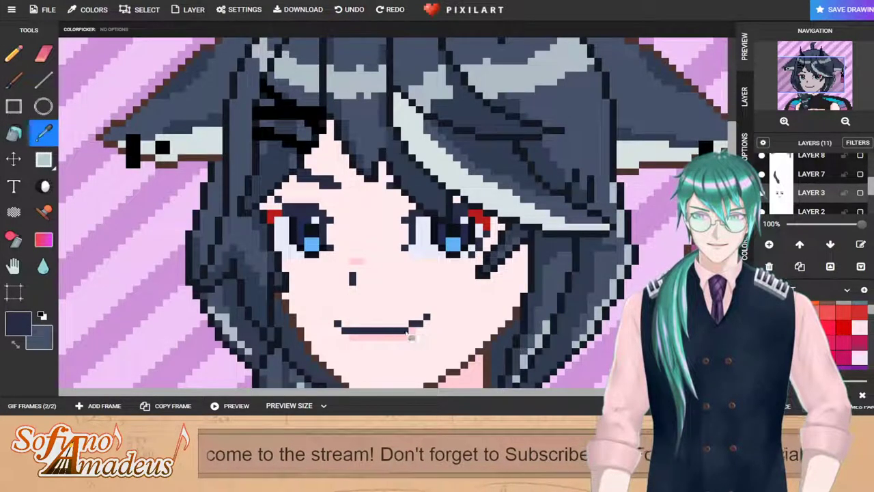
click(16, 55)
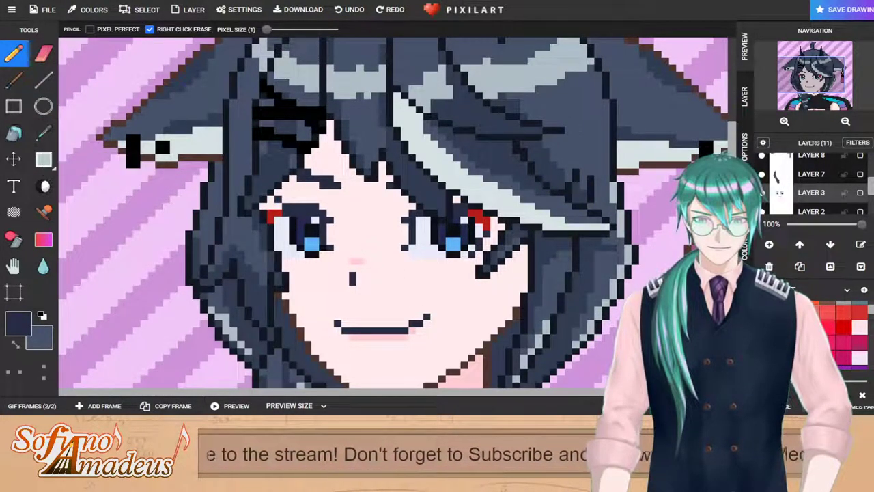
click(43, 159)
drag(319, 307, 469, 356)
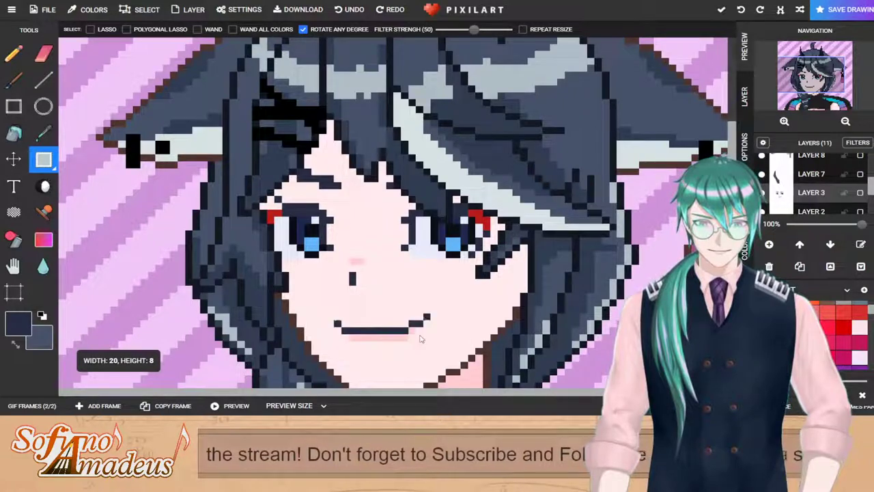
click(16, 53)
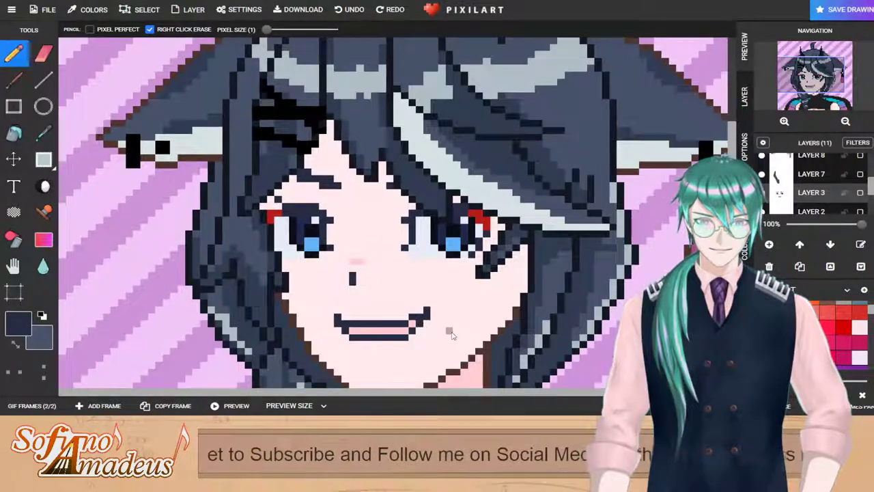
Step: Erase the excess outline pixels at the right corner of the mouth
scroll(452, 334, down, 1)
scroll(395, 283, up, 1)
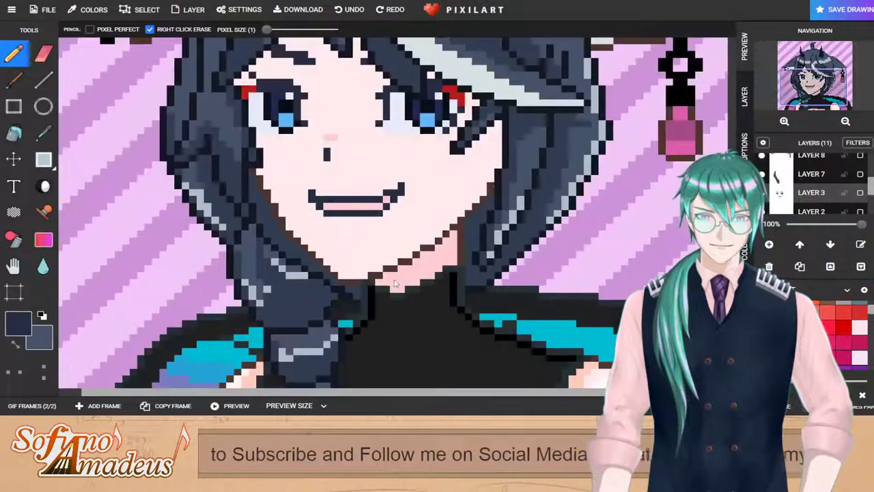
click(43, 54)
scroll(477, 237, down, 5)
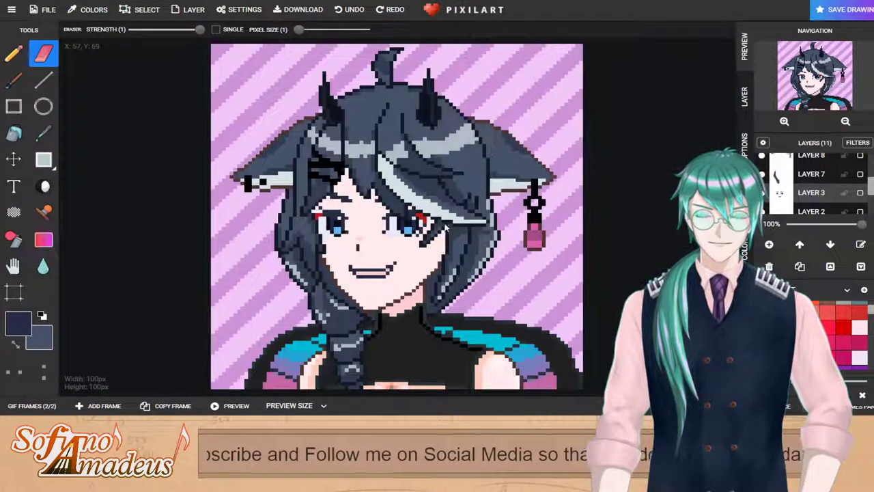
scroll(465, 232, up, 5)
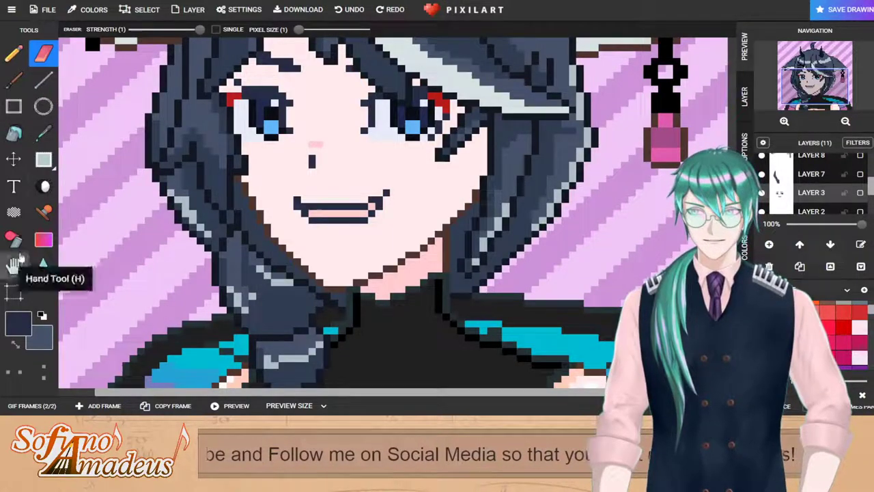
Step: Sample the pink inside the mouth and paint a row of lower-lip pixels beneath the mouth outline
click(43, 132)
scroll(393, 242, up, 2)
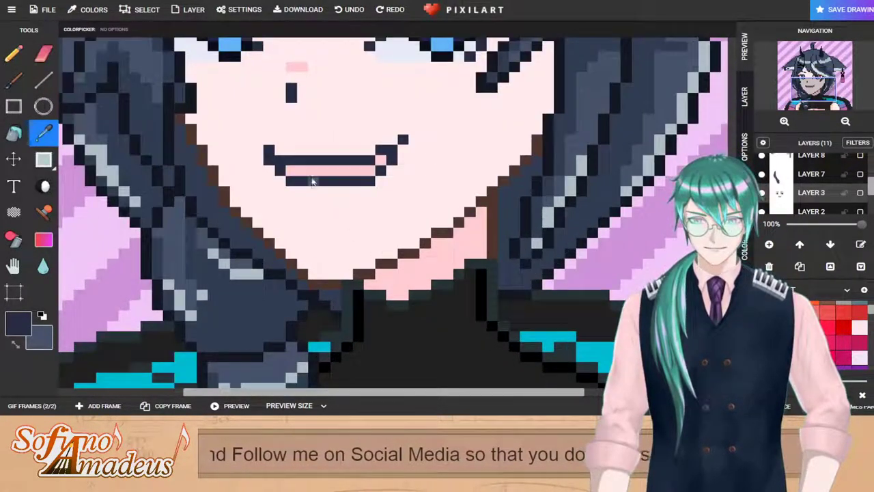
click(309, 169)
key(p)
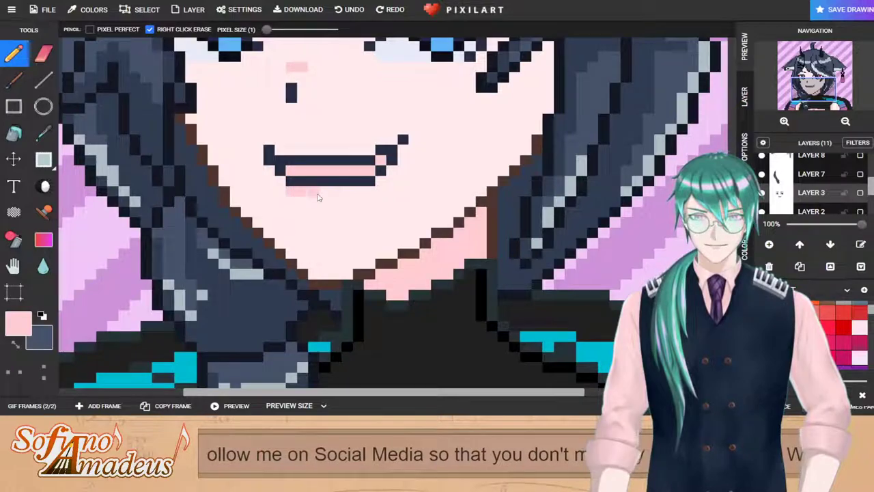
click(383, 185)
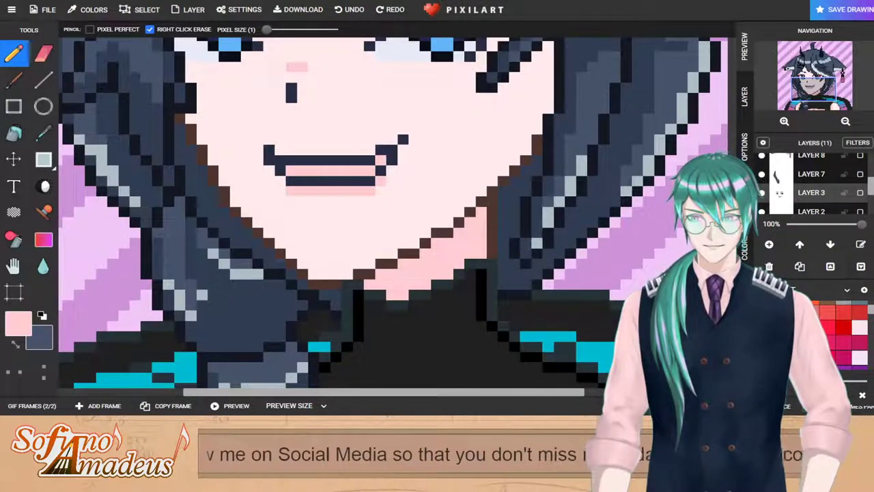
Step: Paint the inside of the open mouth white to form the teeth
click(15, 343)
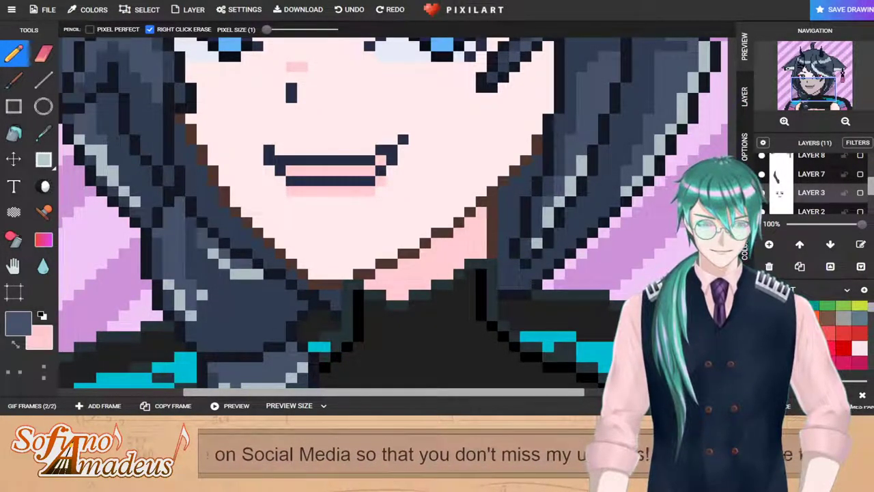
click(863, 367)
drag(291, 171, 338, 174)
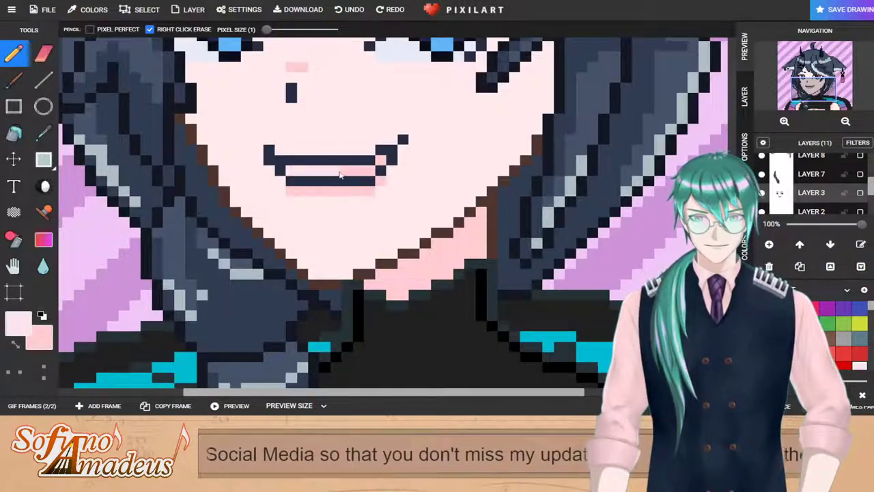
scroll(393, 172, down, 3)
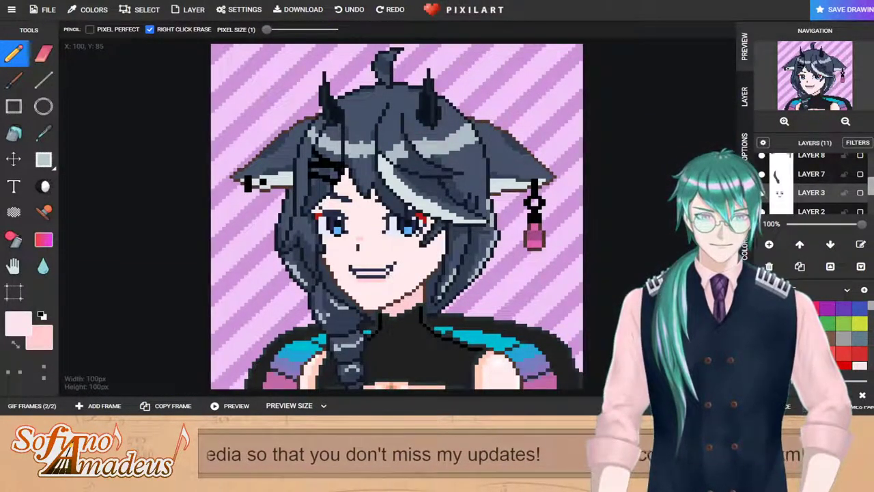
scroll(376, 273, up, 3)
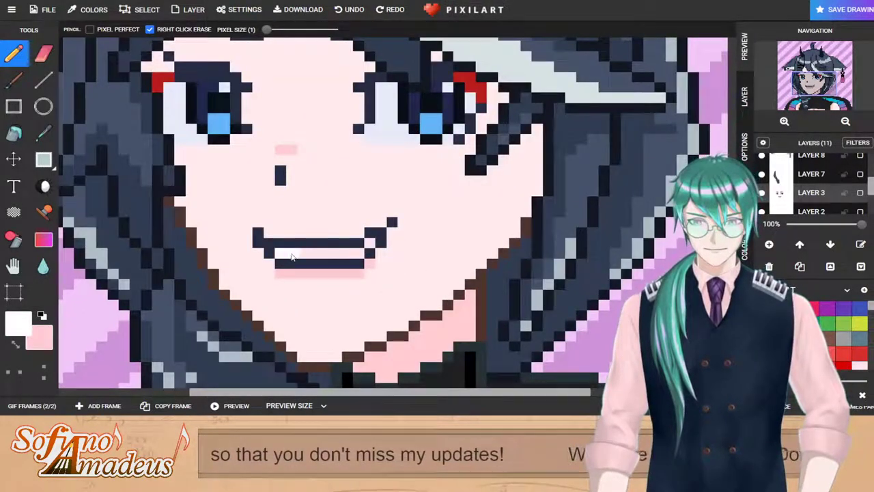
scroll(479, 251, down, 1)
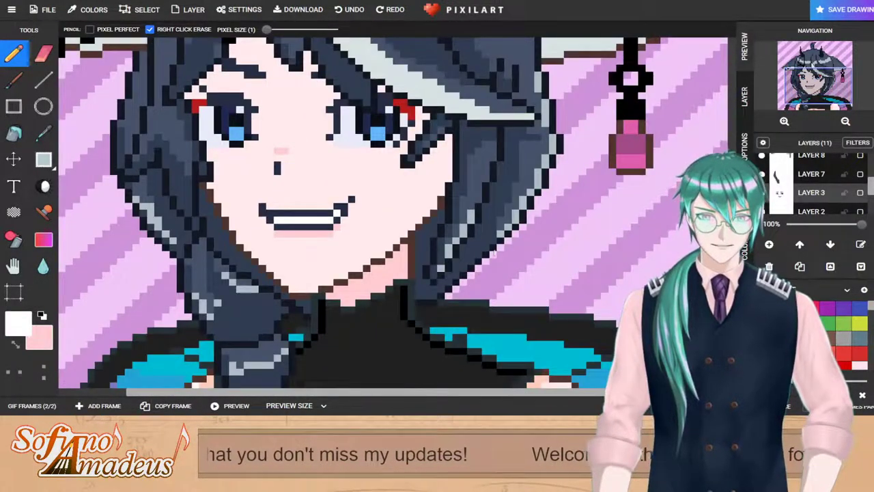
scroll(414, 196, down, 2)
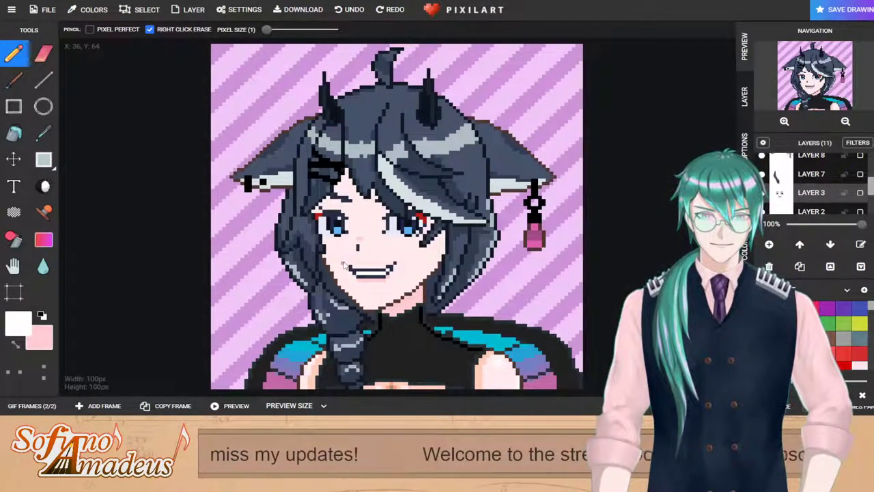
scroll(344, 264, up, 2)
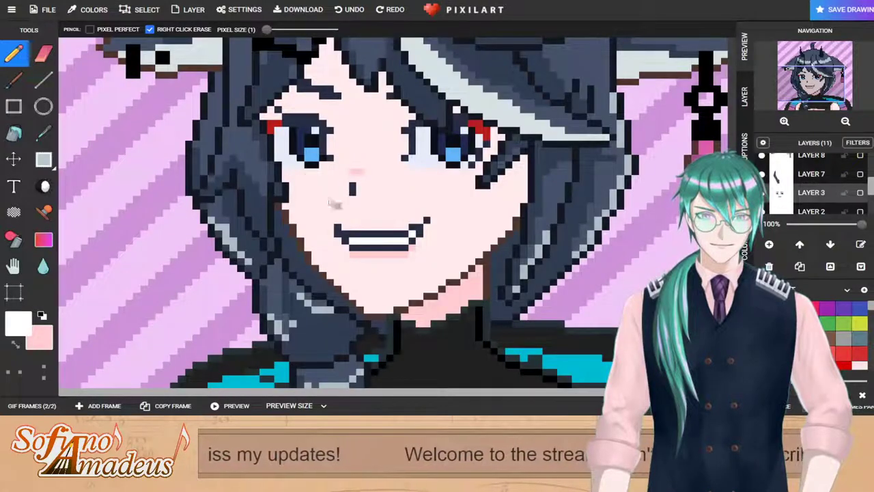
Step: Hide Layer 6, which holds the hair lock with the white streak over the right eye
click(44, 159)
scroll(813, 183, up, 3)
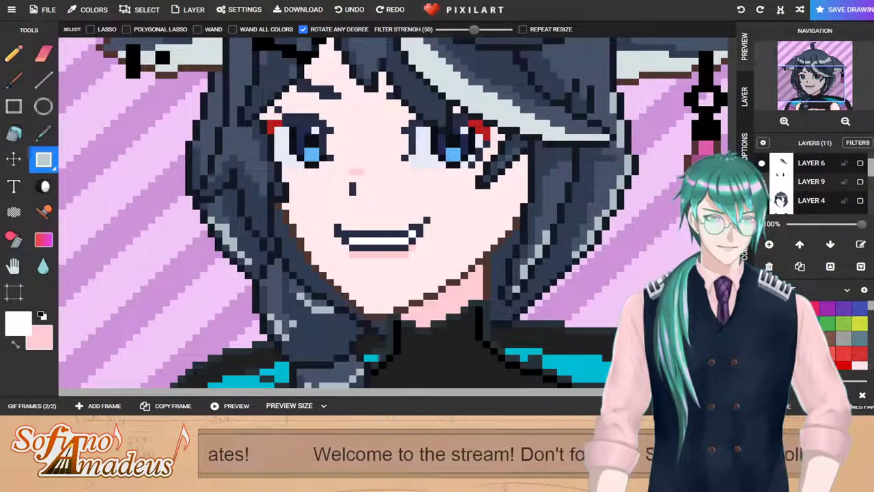
click(761, 164)
scroll(779, 183, up, 1)
scroll(780, 185, down, 1)
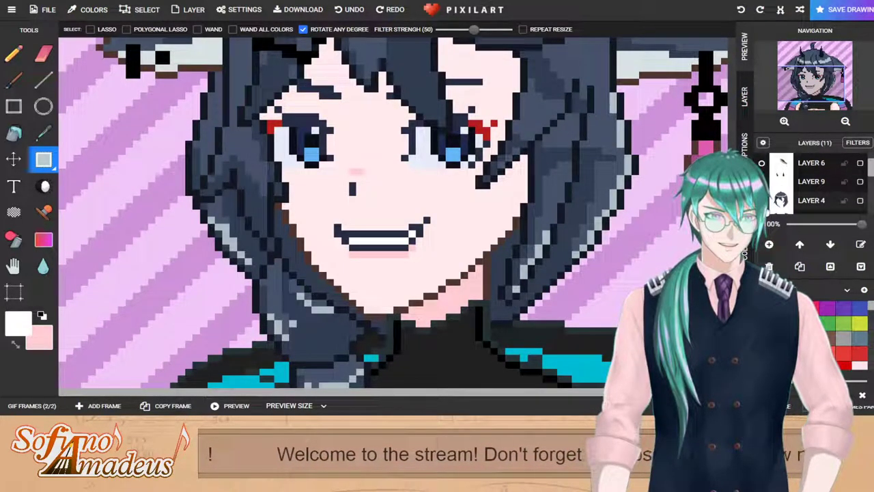
Step: Try to select a strip across both eyes and shift it slightly upwards
click(761, 200)
scroll(772, 198, up, 1)
drag(268, 178, 497, 151)
drag(435, 160, 435, 153)
click(461, 185)
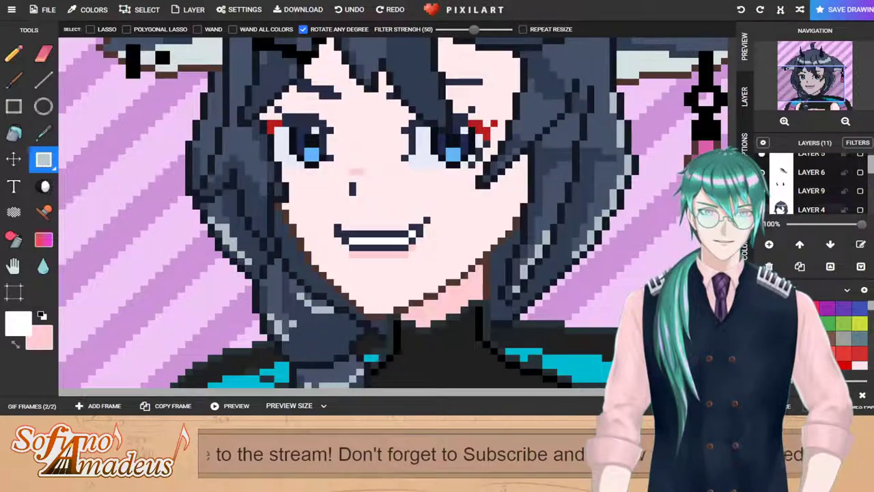
Step: On Layer 3, select the lower strip of both eyes and move it up to make the eyes narrower
scroll(800, 188, down, 5)
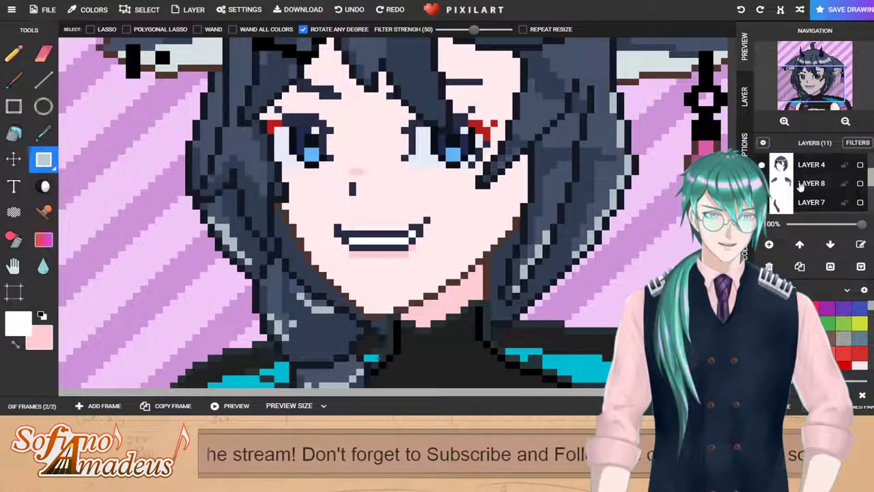
scroll(799, 189, down, 3)
drag(285, 177, 557, 172)
drag(474, 172, 473, 160)
scroll(473, 160, down, 1)
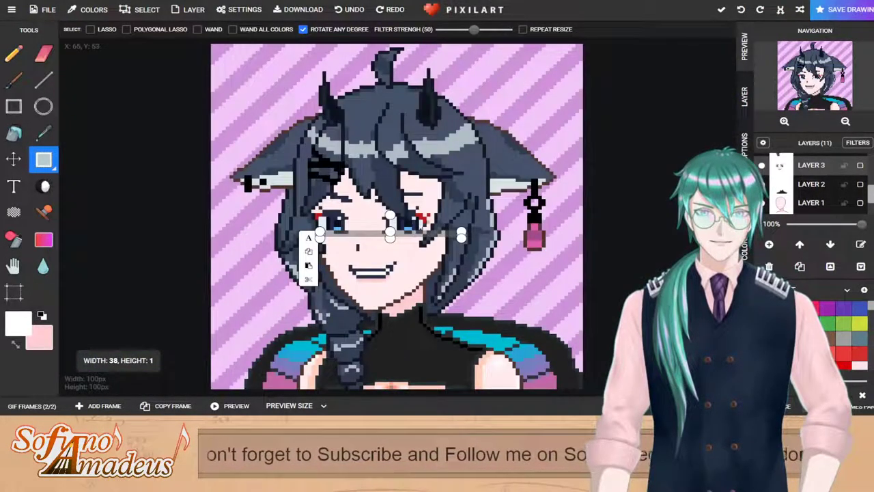
scroll(414, 222, up, 1)
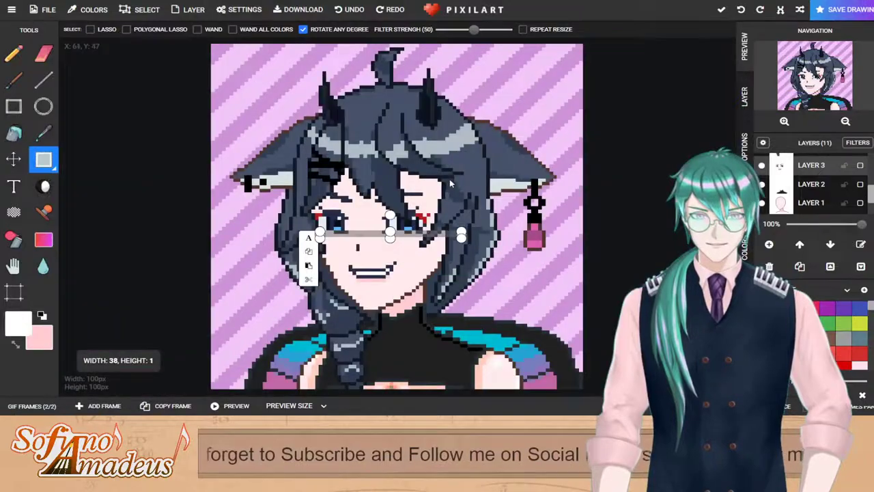
scroll(564, 127, down, 2)
scroll(806, 198, up, 2)
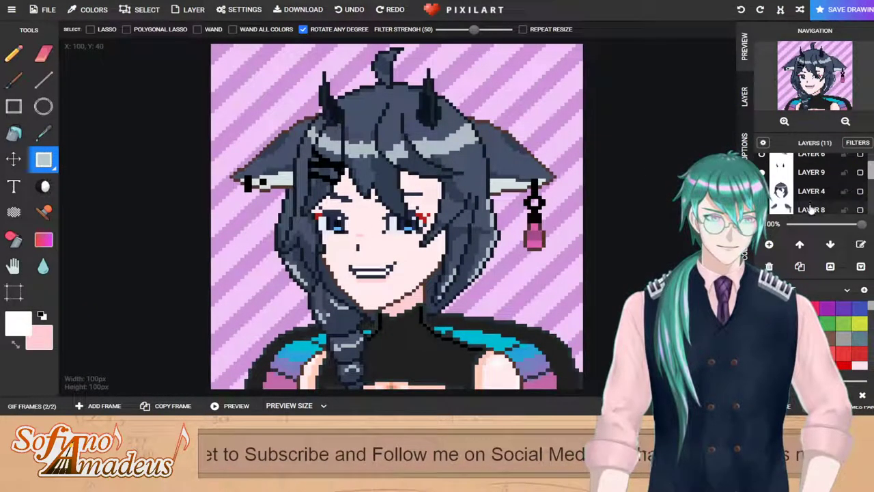
Step: On Layer 8, select the right ear with its earring and rotate it slightly counterclockwise so the ear lifts
click(811, 210)
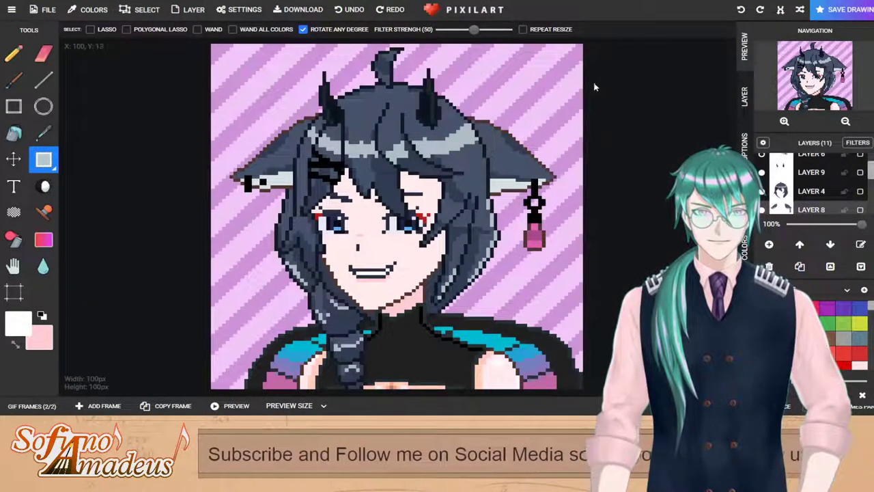
drag(584, 68, 413, 297)
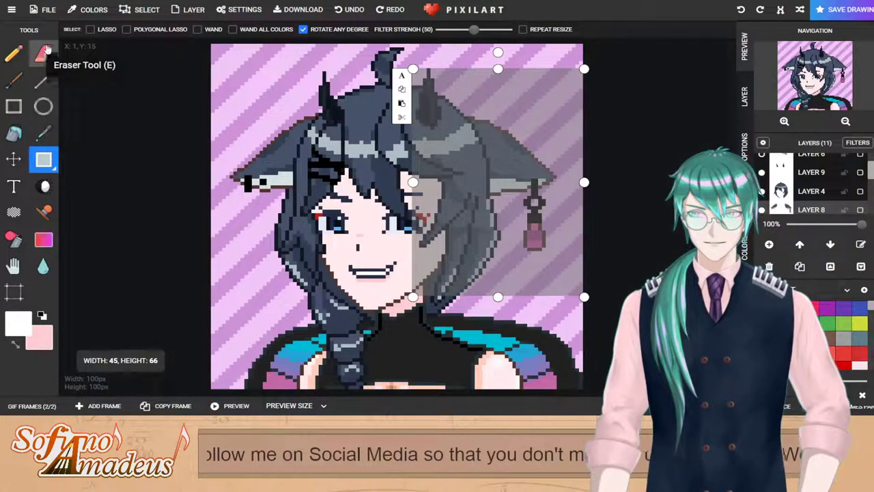
drag(498, 53, 473, 56)
click(601, 119)
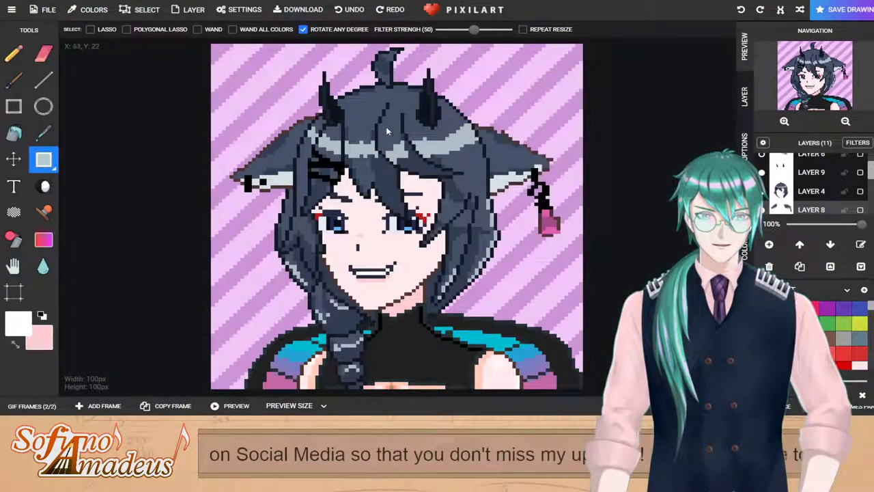
Step: Select the left ear, rotate it slightly clockwise and nudge it up and to the left
scroll(538, 128, up, 2)
scroll(70, 76, down, 3)
drag(211, 71, 377, 245)
drag(294, 54, 313, 60)
drag(319, 162, 315, 157)
click(238, 75)
scroll(238, 76, up, 3)
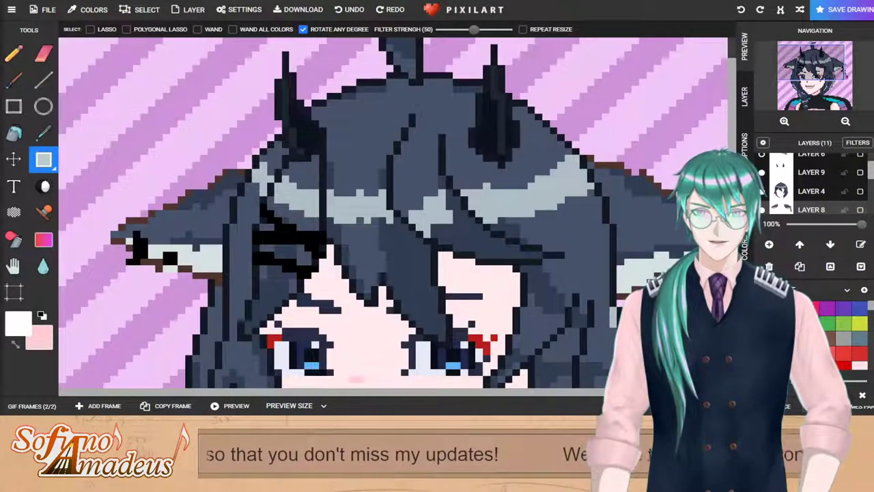
Step: Sample the brown ear-outline colour and redraw the broken upper outline of the left ear with the Pencil tool
click(12, 53)
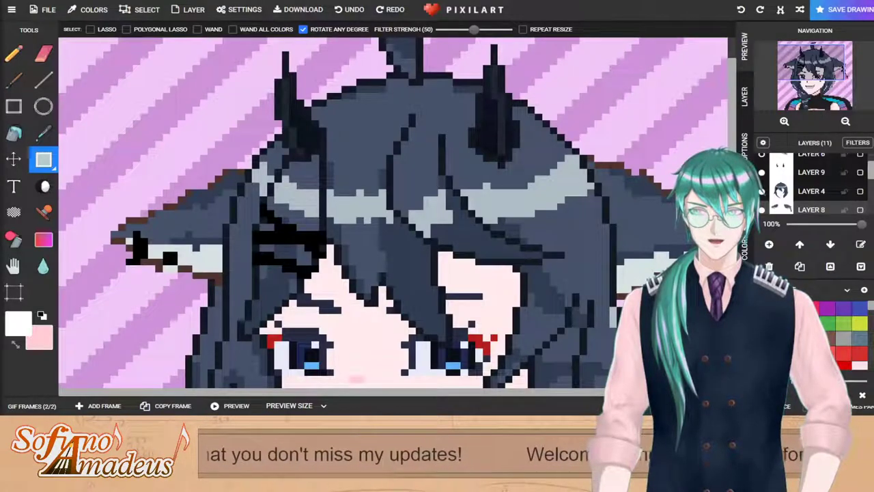
click(108, 53)
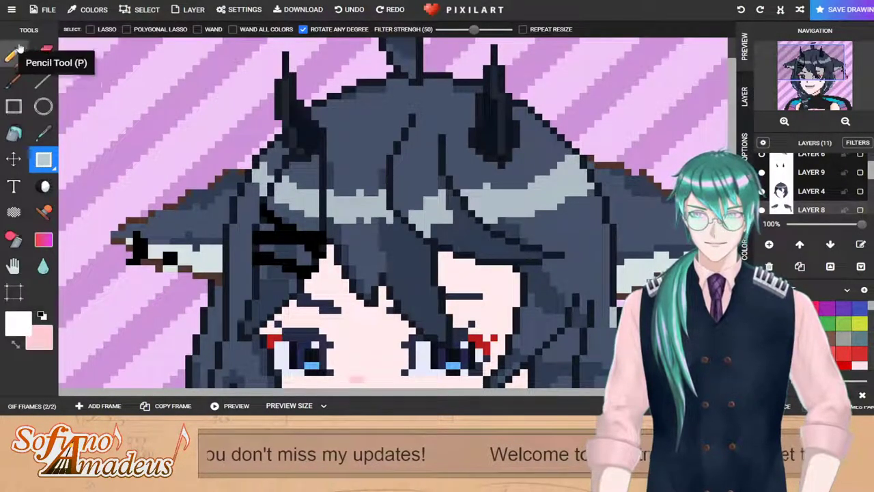
click(43, 133)
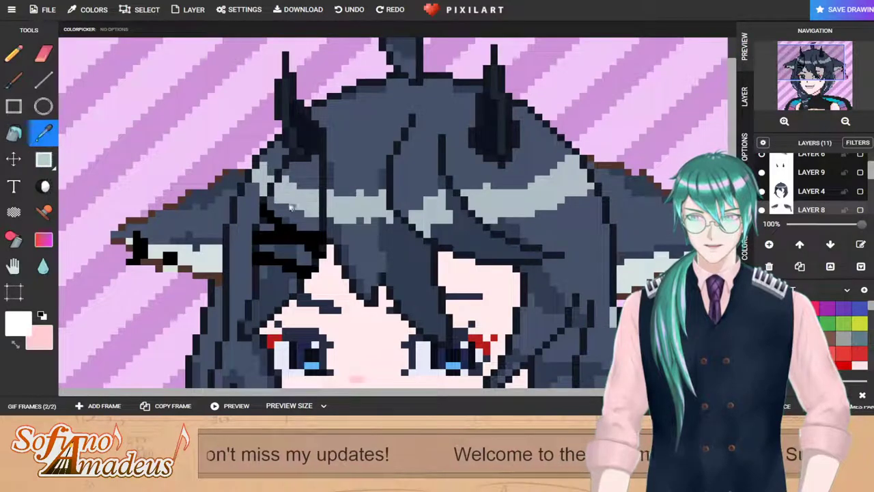
click(224, 176)
click(13, 53)
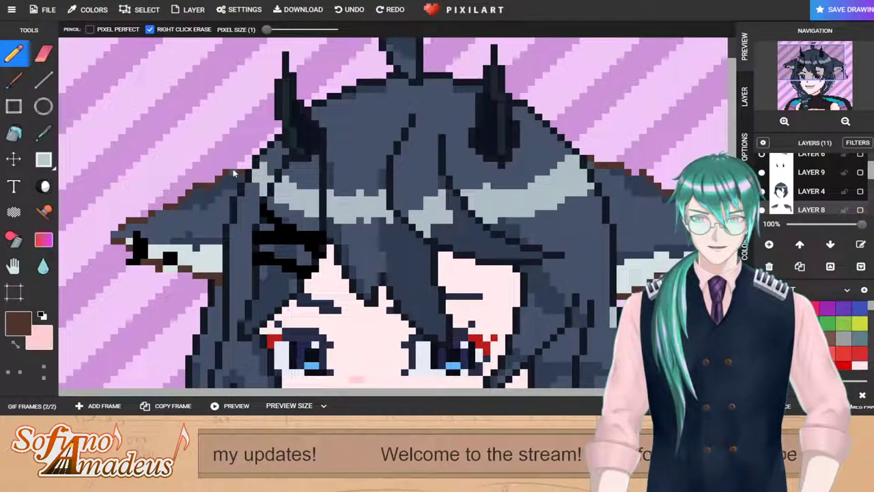
drag(161, 211, 120, 233)
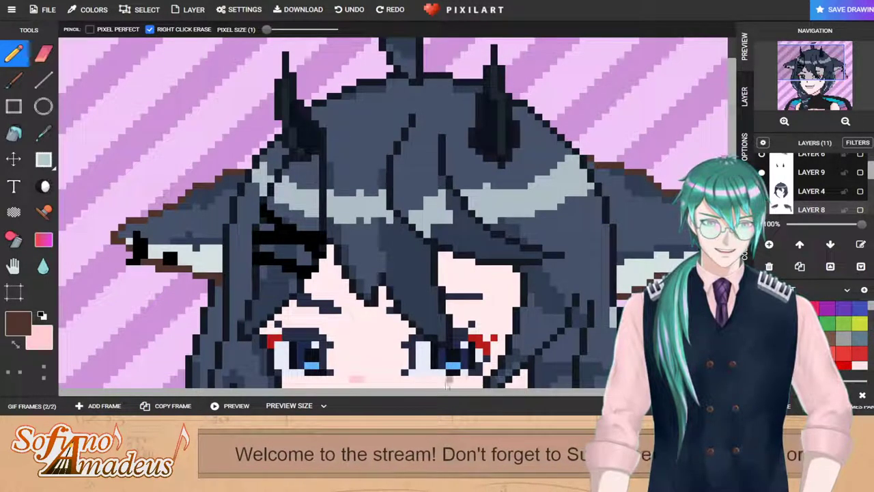
Step: Sample the black of the left ear's piercing and fill the gaps in it with the Pencil tool
drag(414, 392, 514, 387)
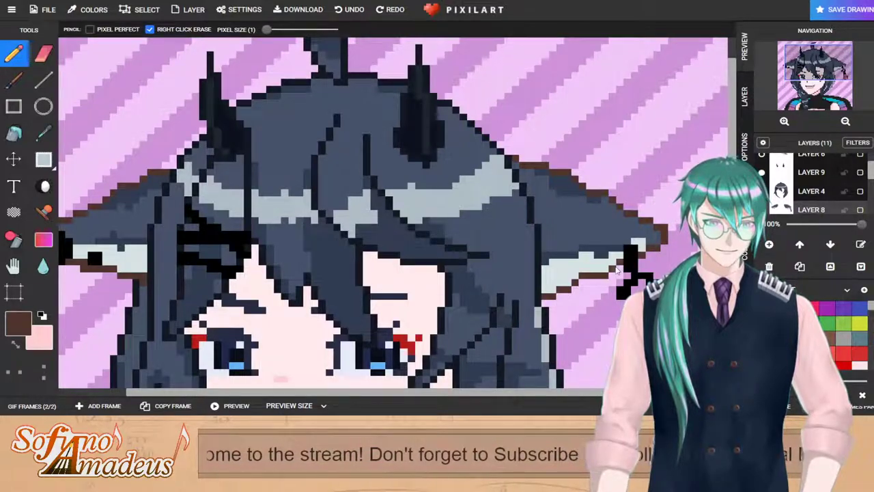
scroll(581, 301, down, 3)
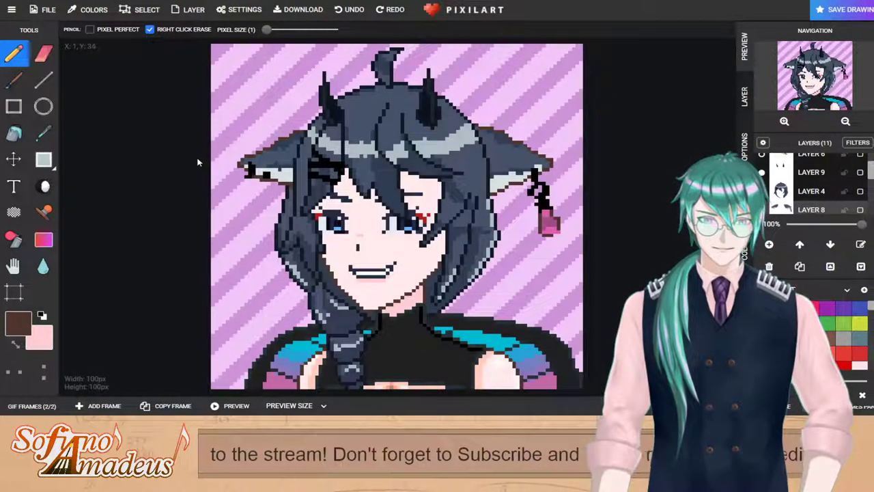
scroll(235, 192, up, 3)
click(43, 133)
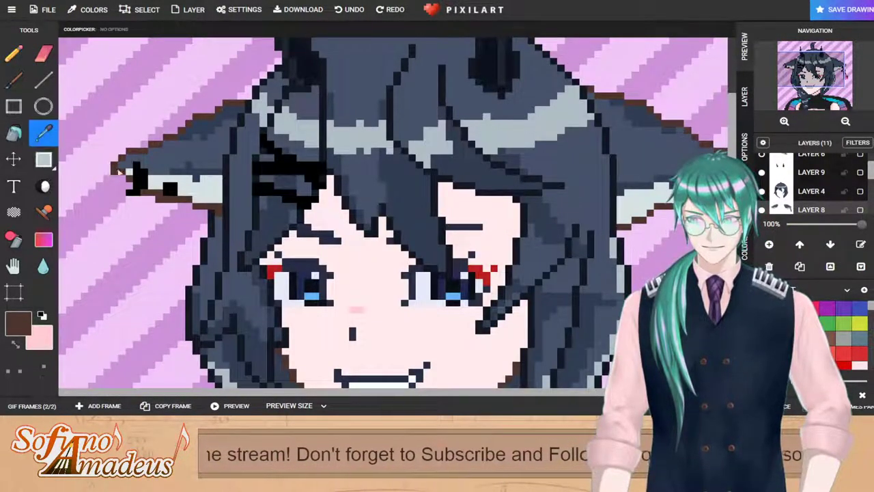
click(145, 189)
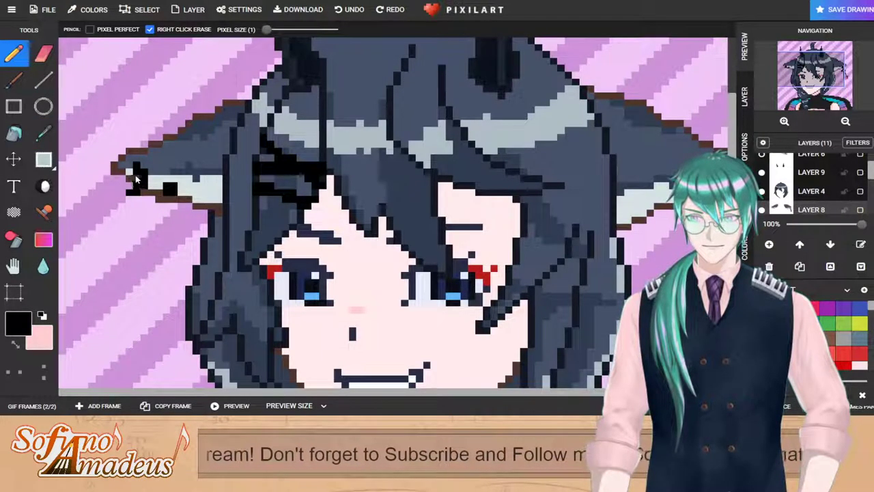
click(35, 89)
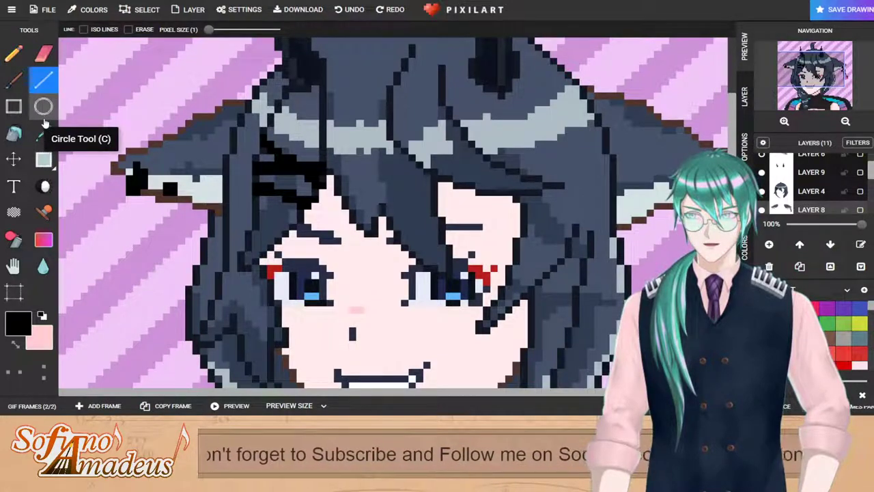
Step: Sample the slate ear colour and the pale inner-ear colour to touch up the left ear with the Pencil tool
click(43, 134)
click(176, 161)
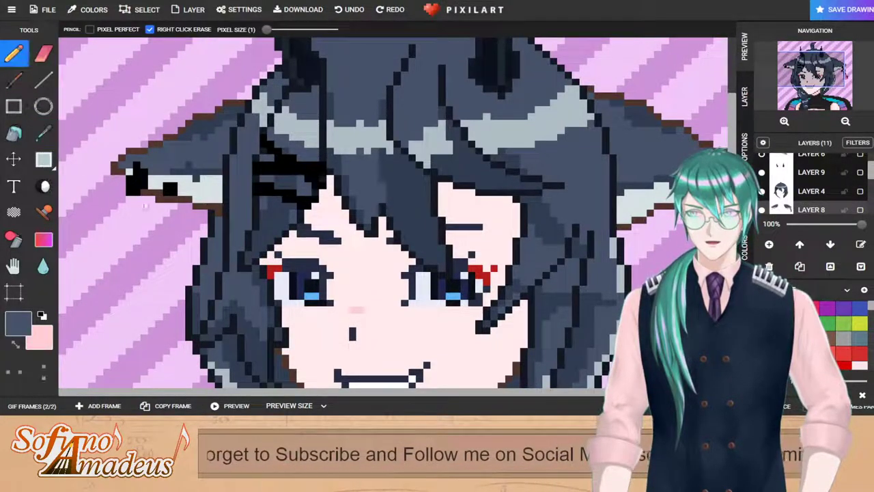
scroll(205, 205, up, 2)
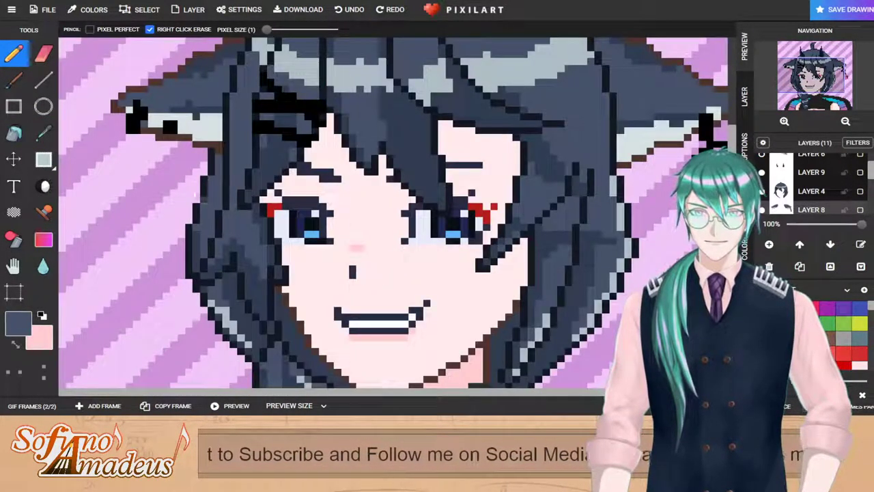
click(43, 133)
click(188, 126)
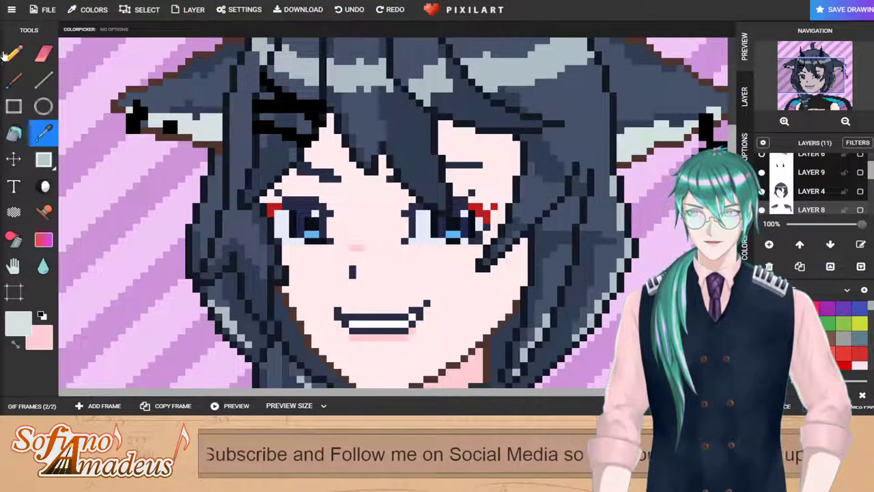
key(b)
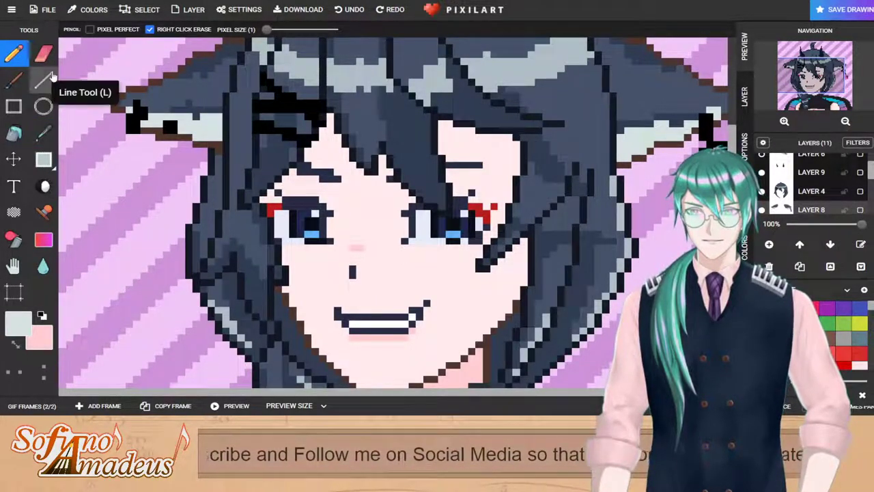
scroll(156, 117, down, 2)
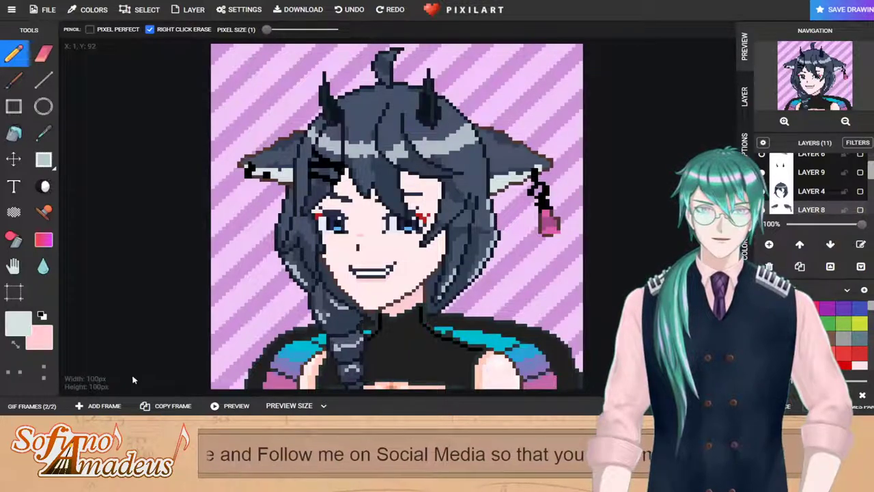
Step: Compare the two GIF frames by switching from the second frame to the first and back
click(30, 405)
click(38, 389)
click(91, 388)
scroll(340, 262, up, 2)
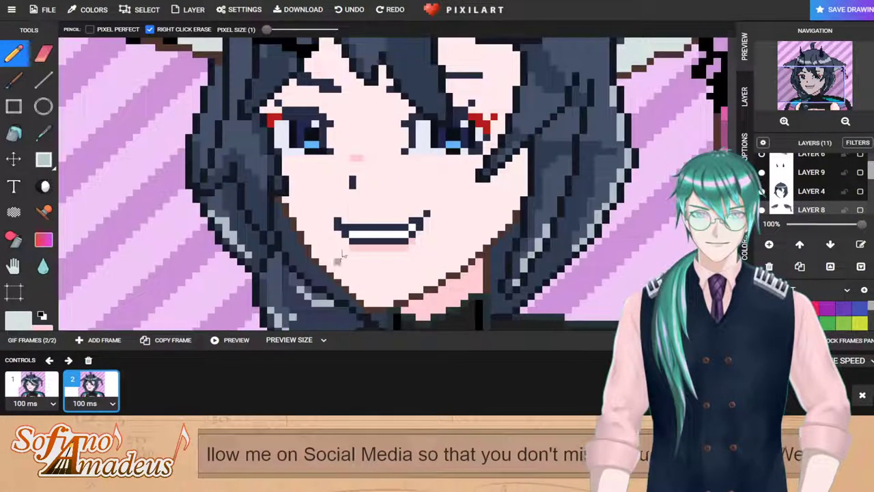
Step: Make the hair layer with the white-streaked forelock visible again in the second frame
scroll(812, 185, up, 3)
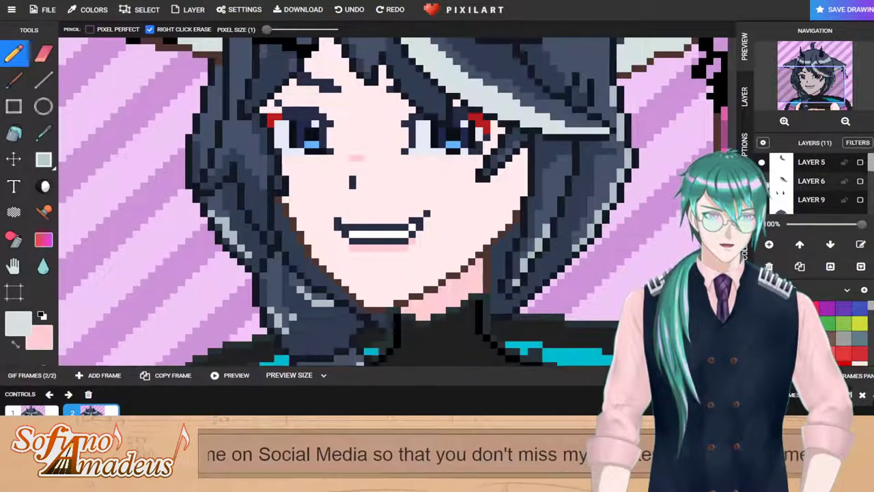
scroll(813, 184, down, 1)
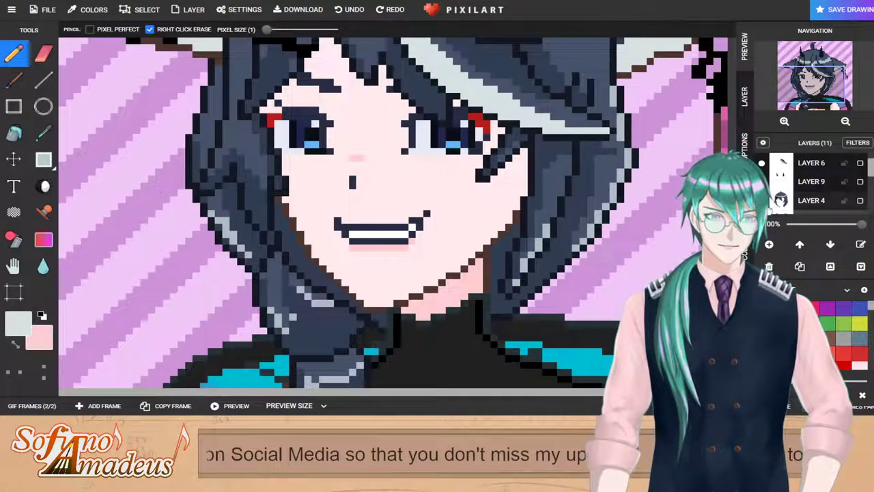
click(761, 200)
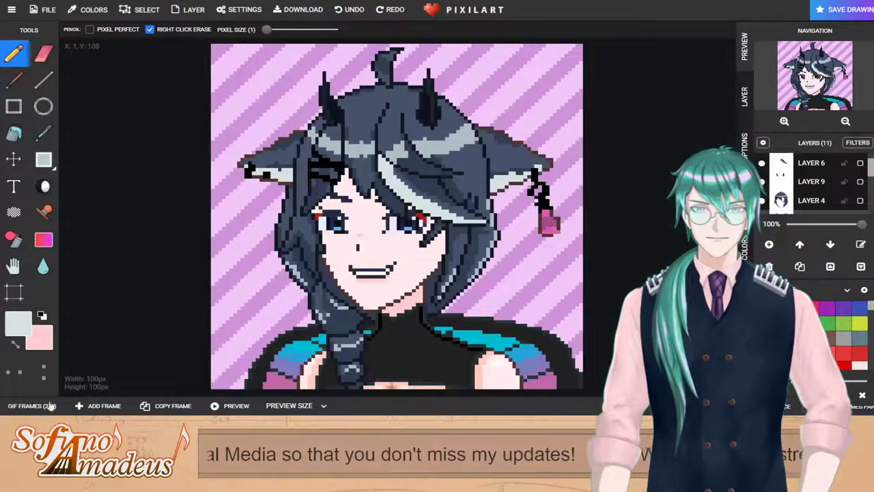
Step: Alternate repeatedly between both GIF frames to check the expression change with the white-streaked forelock shown
click(49, 406)
click(32, 379)
click(99, 382)
click(41, 379)
click(104, 383)
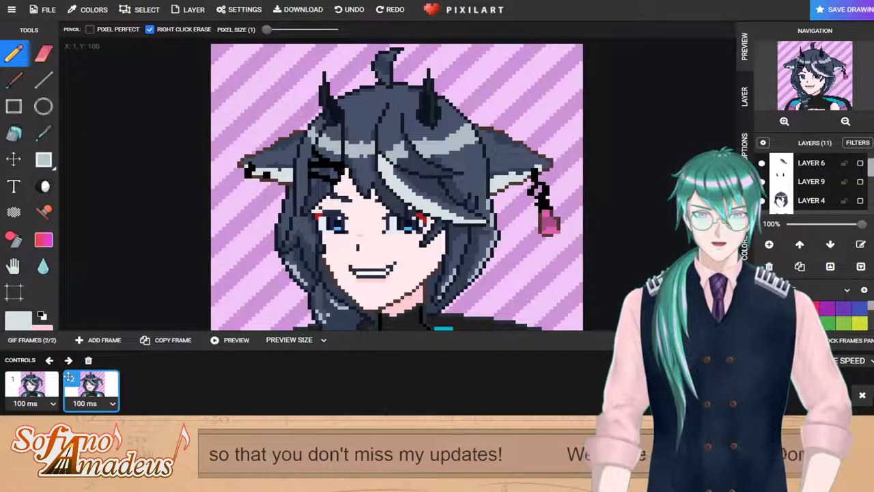
Step: On Layer 3, select the pink mark above the nose and move it down one pixel
click(43, 159)
drag(354, 226, 373, 243)
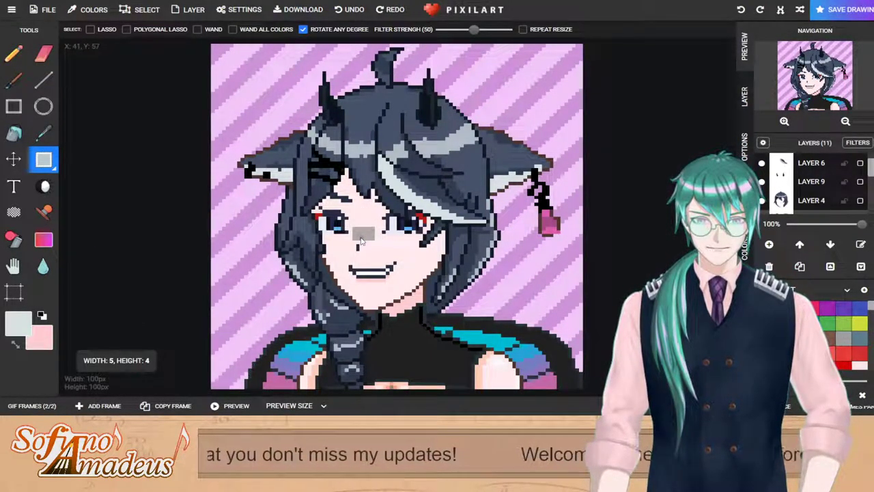
scroll(364, 198, up, 4)
scroll(366, 199, up, 1)
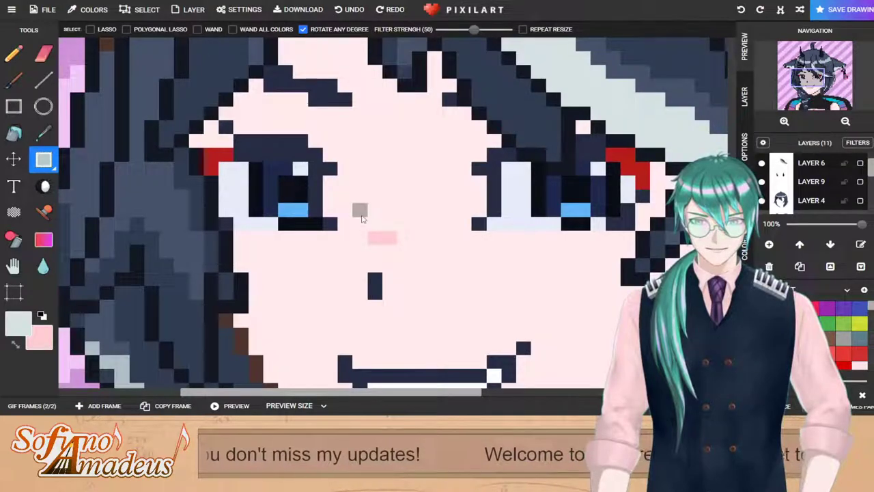
scroll(824, 189, down, 2)
click(811, 202)
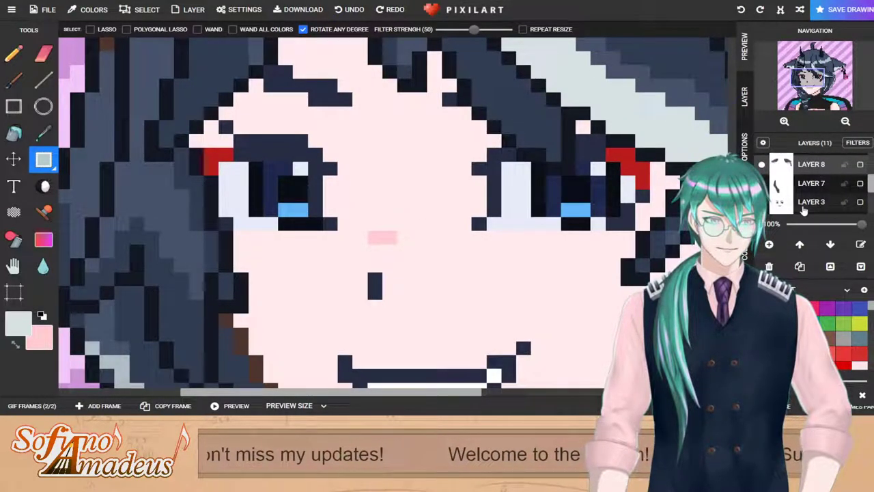
drag(353, 204, 442, 273)
drag(401, 239, 402, 255)
click(411, 201)
scroll(411, 201, down, 2)
scroll(409, 199, down, 2)
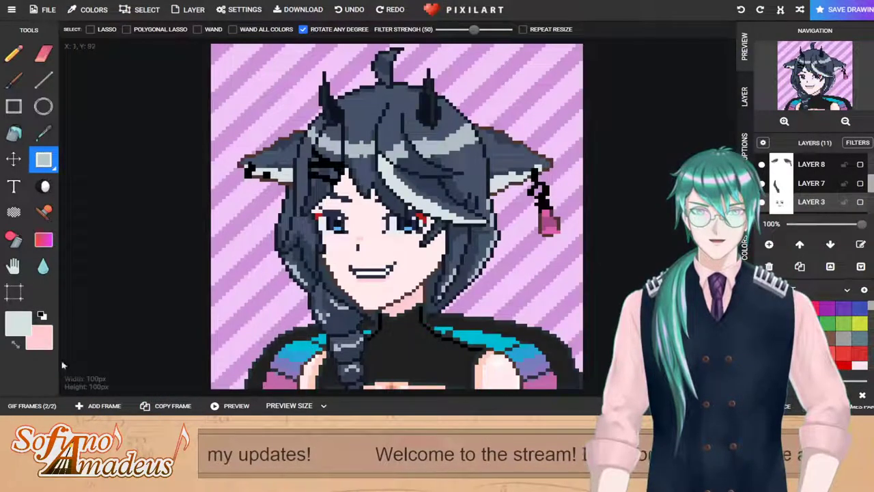
Step: Switch between the first and second GIF frames to check the lowered pink nose mark
click(32, 405)
click(32, 386)
click(110, 385)
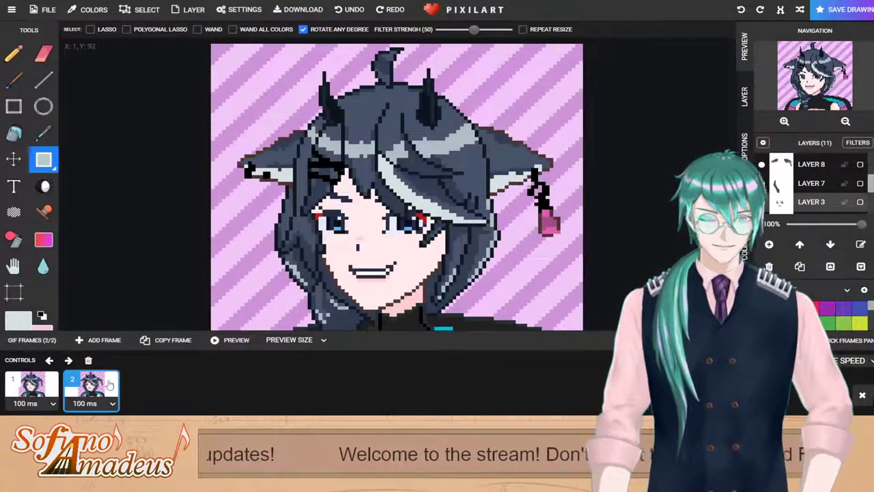
click(43, 387)
click(91, 387)
Step: Duplicate the second GIF frame as frame 3, step through all three frames and return to the new one
click(164, 343)
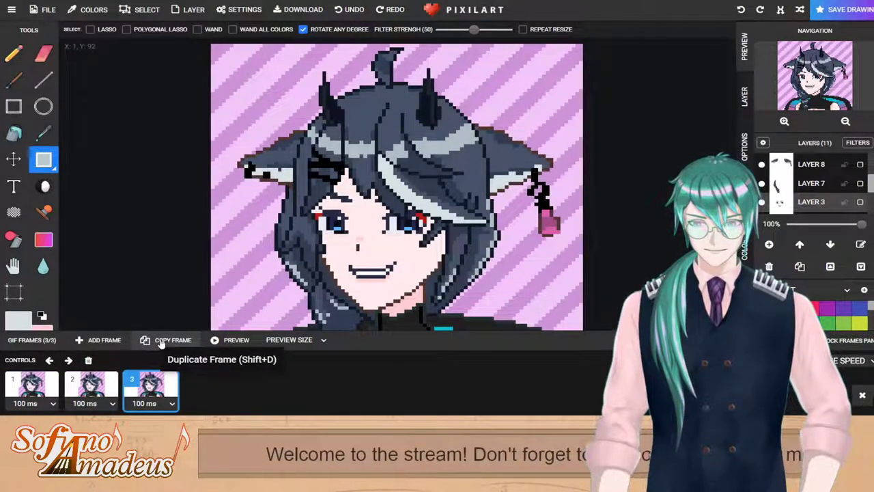
click(92, 388)
click(32, 388)
click(92, 387)
click(155, 385)
Step: In frame 3, hide the Layer 4 hair, select the strip with both eyebrows and move it down slightly
scroll(375, 281, up, 3)
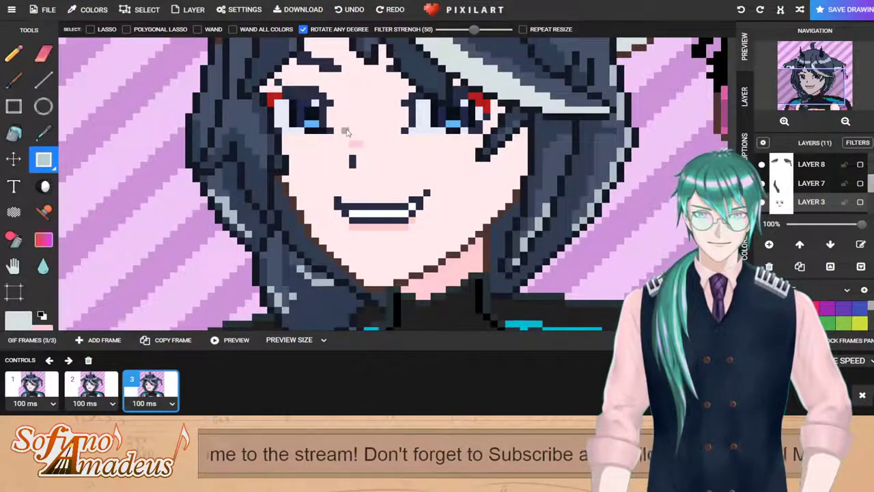
scroll(801, 187, up, 2)
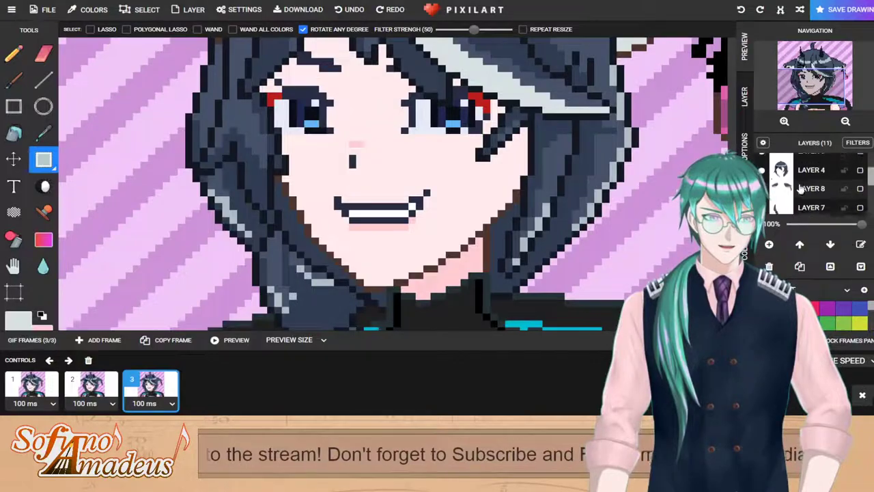
click(810, 199)
drag(195, 45, 610, 80)
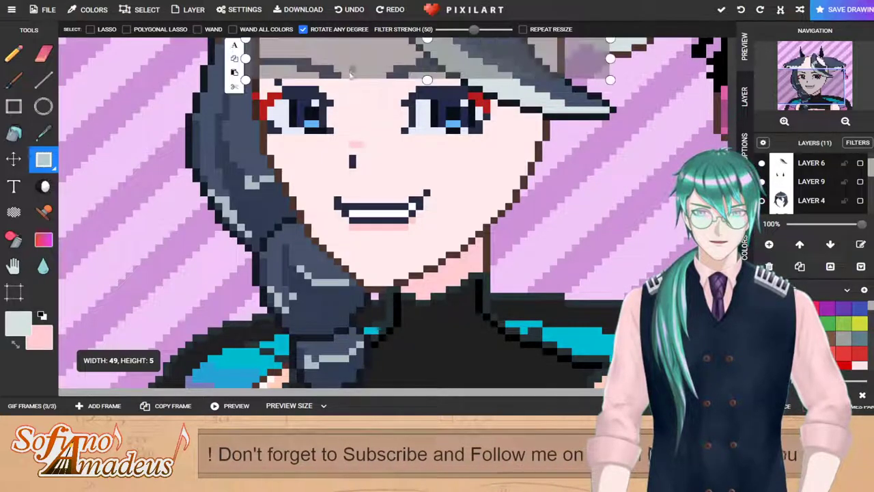
click(479, 182)
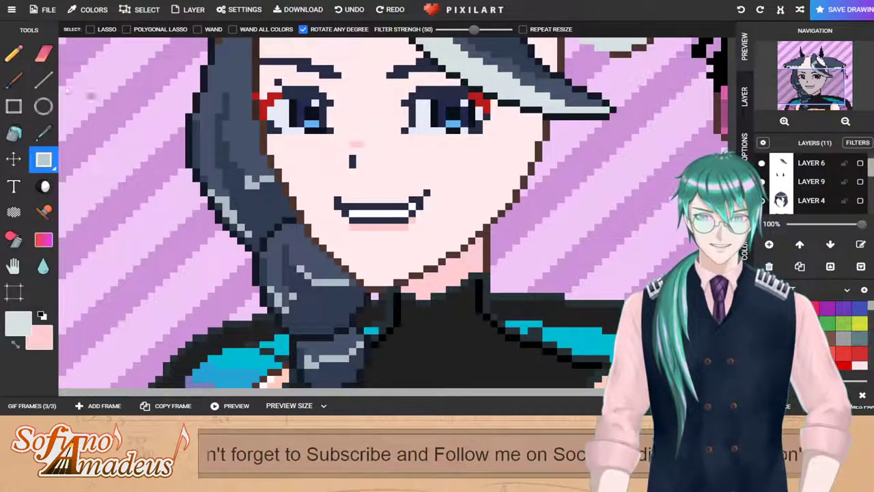
Step: Select the upper line of the mouth in a 24 by 4 pixel area and move it up one pixel
click(14, 53)
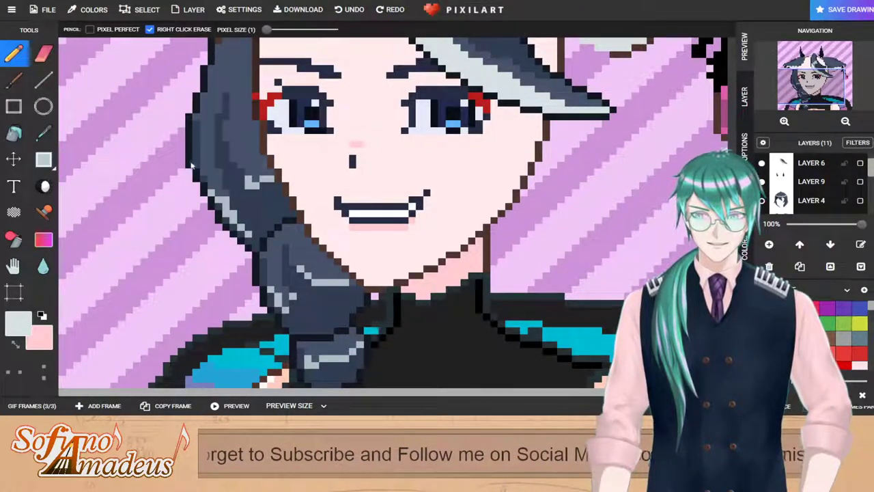
click(43, 159)
drag(304, 182, 482, 211)
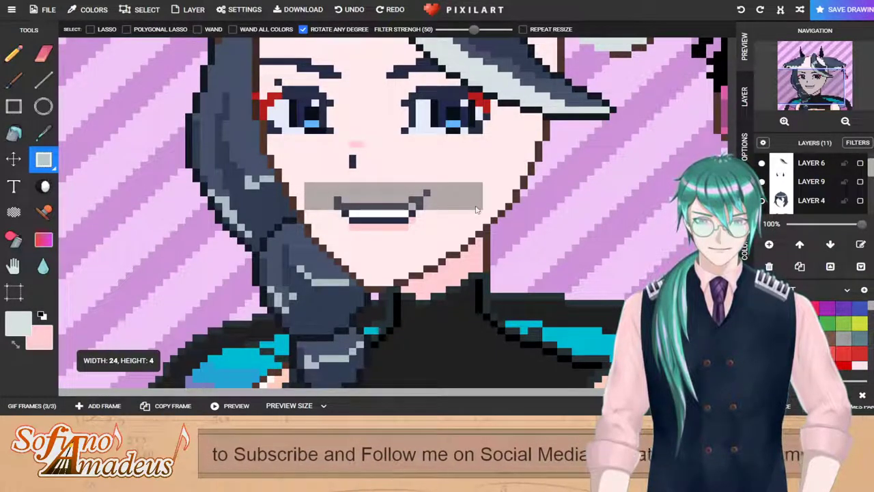
drag(392, 207, 391, 200)
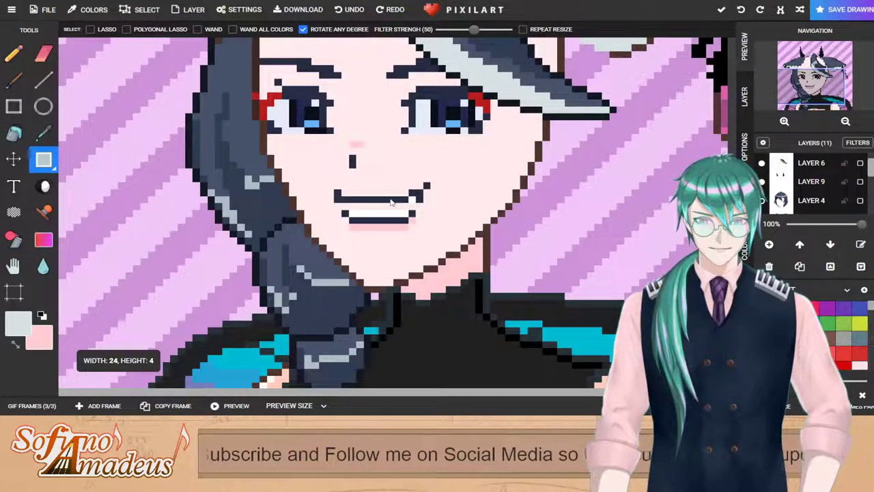
Step: Sample the dark navy mouth-outline colour and redraw the mouth's broken left edge with the Pencil tool
click(13, 53)
click(43, 132)
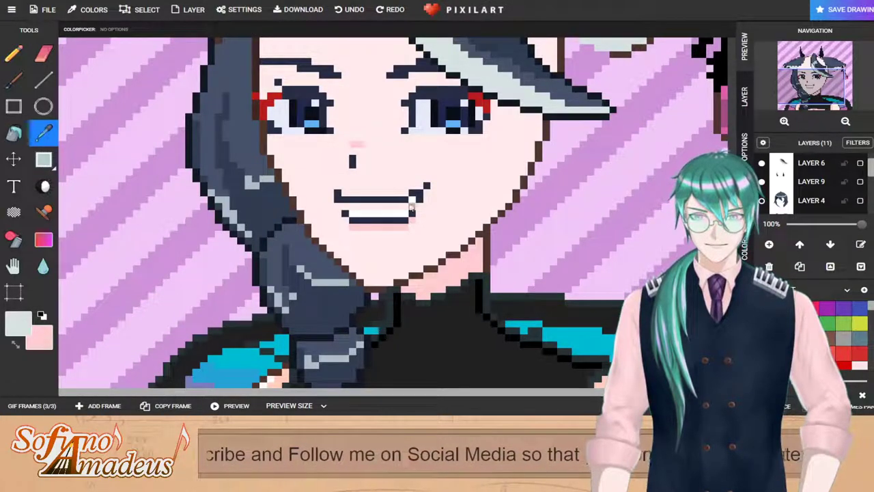
click(375, 196)
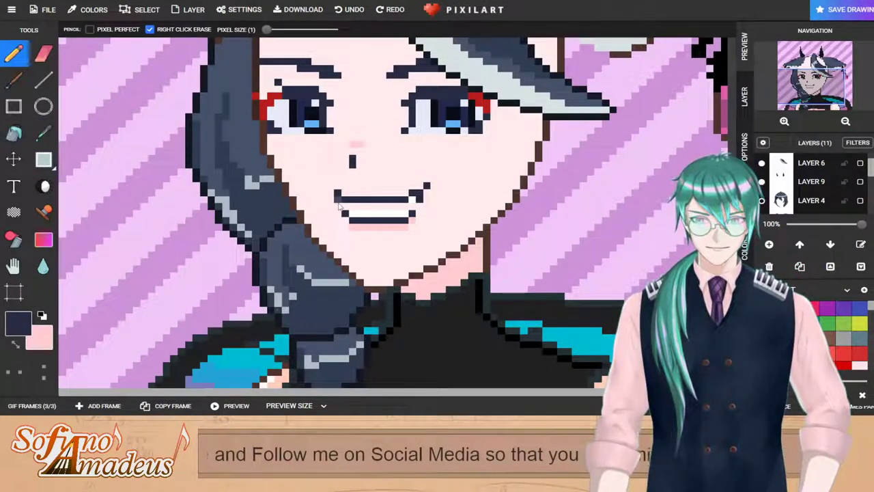
Step: Select the right part of the mouth, move it right one pixel, and close its outline with the Pencil tool
click(43, 159)
drag(364, 169, 469, 253)
drag(417, 215, 424, 214)
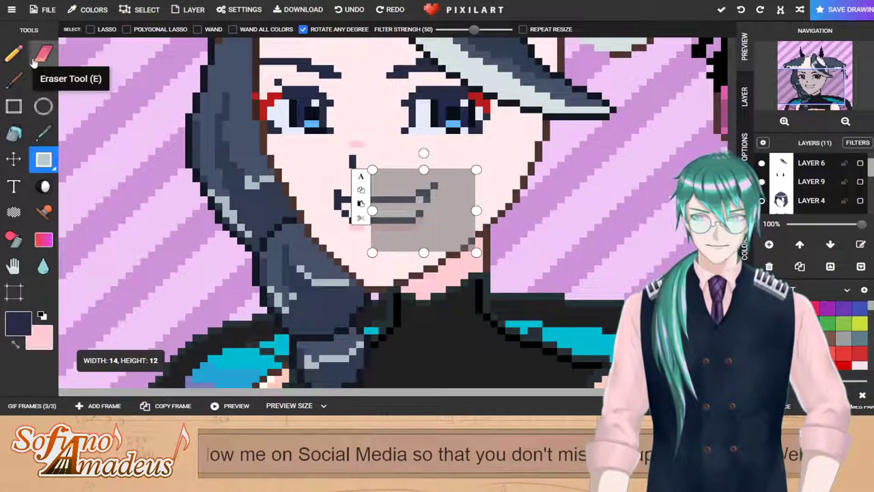
click(13, 53)
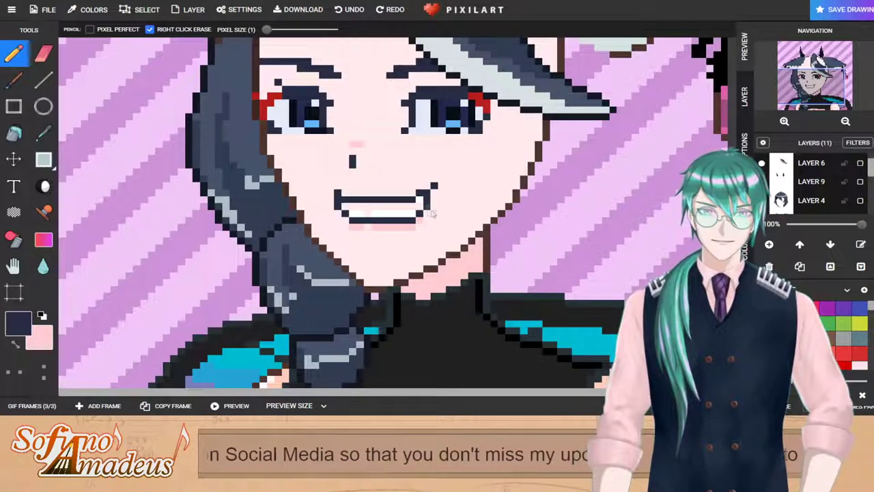
Step: Switch the drawing colour to the lip pink and complete the lower-lip line beneath the mouth
scroll(429, 213, down, 3)
scroll(393, 249, up, 3)
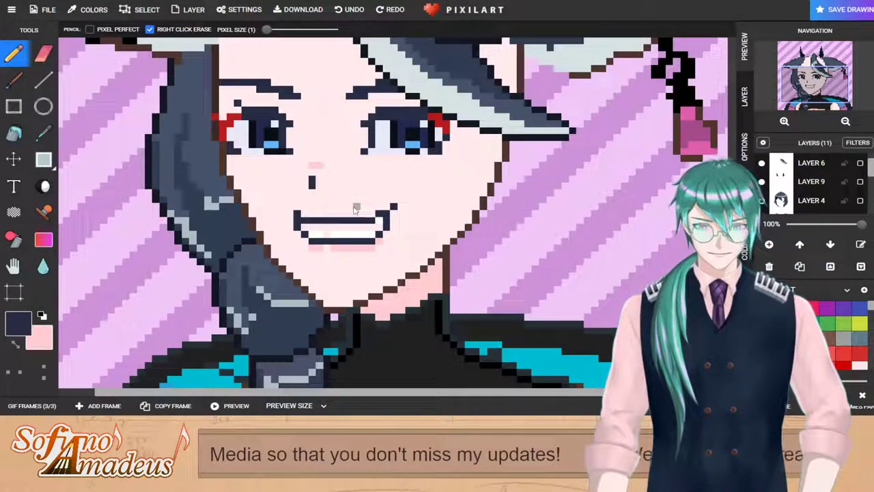
scroll(355, 209, down, 3)
scroll(366, 281, up, 3)
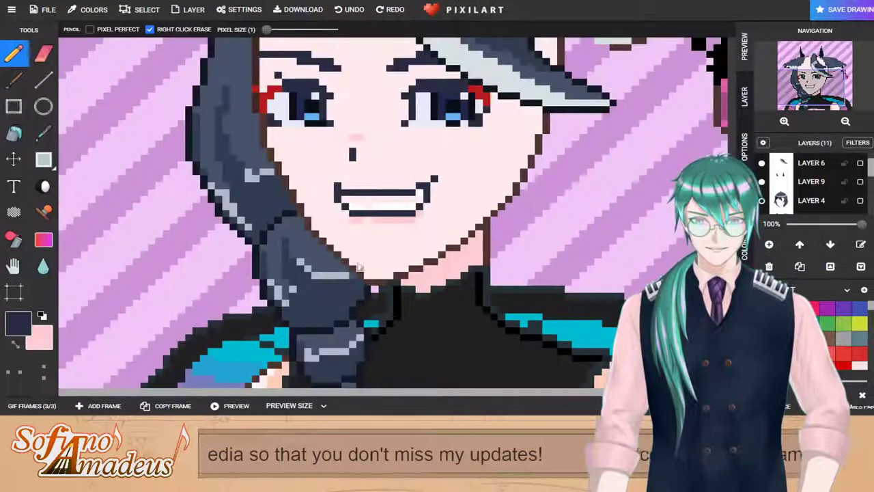
click(12, 345)
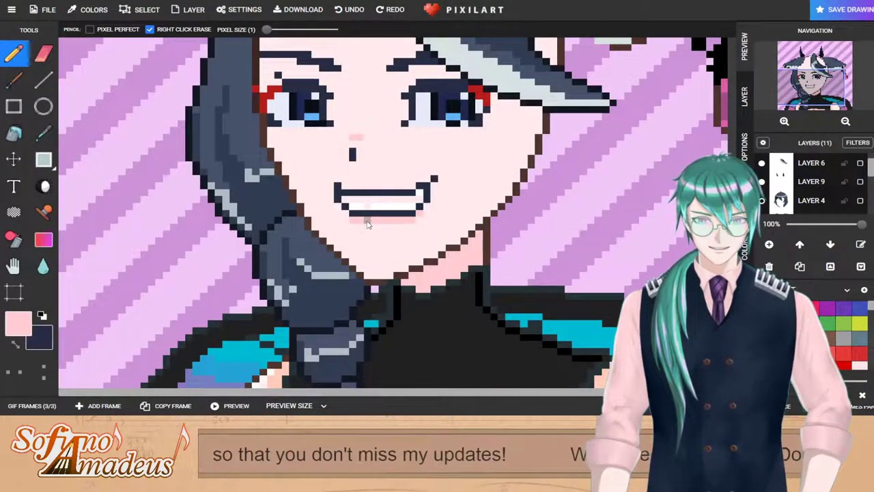
Step: Sample white from the teeth and fill the inside of the mouth with the Bucket tool
click(43, 132)
click(364, 210)
click(14, 132)
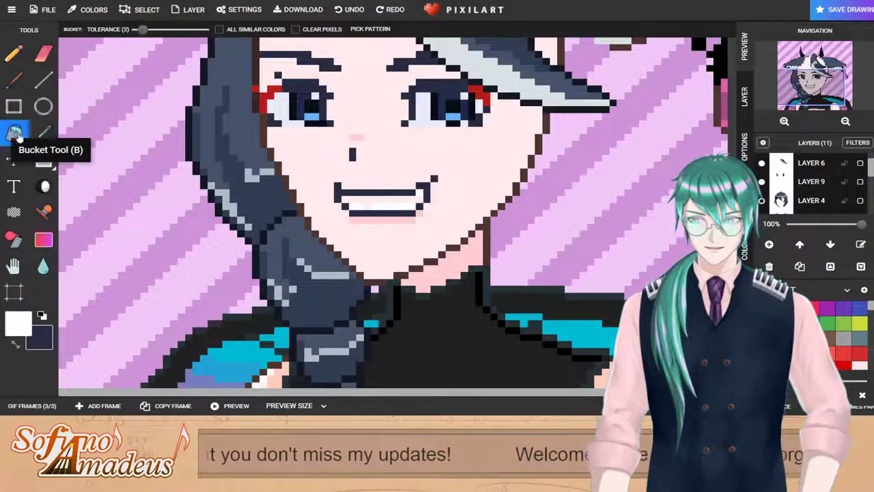
click(359, 207)
scroll(383, 205, down, 3)
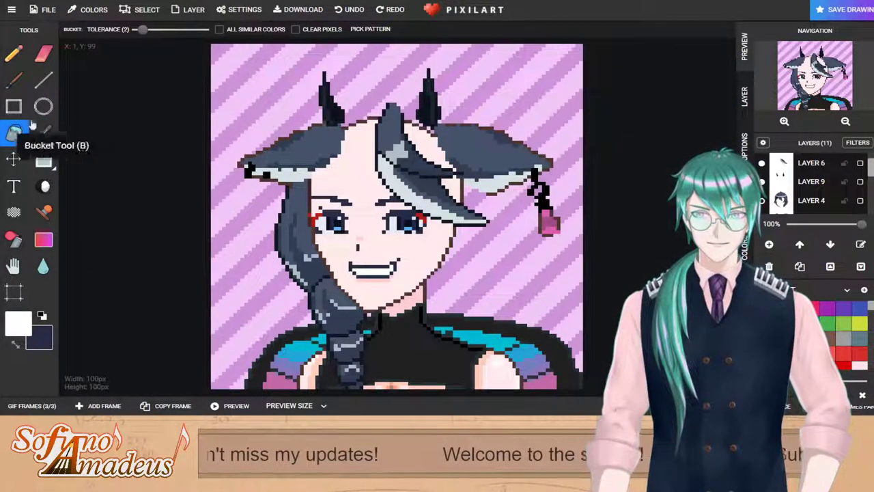
Step: Select the strip along the lower edge of both eyes and move it up slightly to narrow the eyes
click(43, 157)
scroll(350, 239, up, 2)
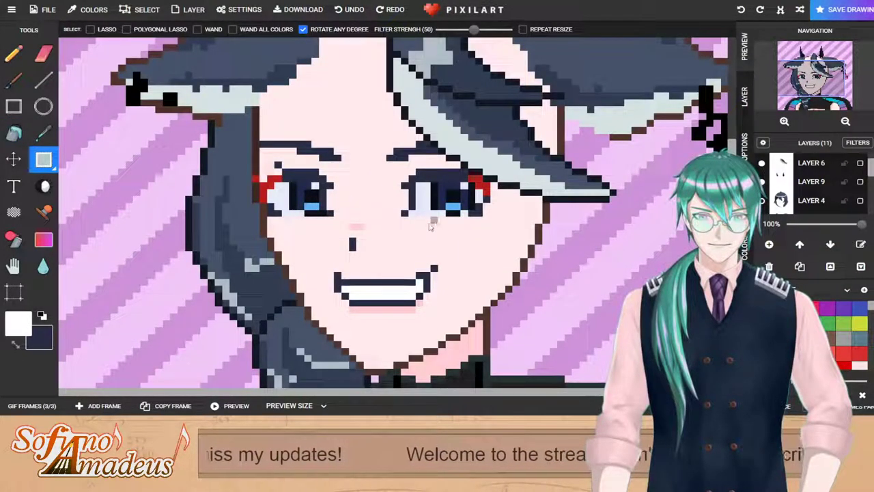
drag(399, 228, 513, 238)
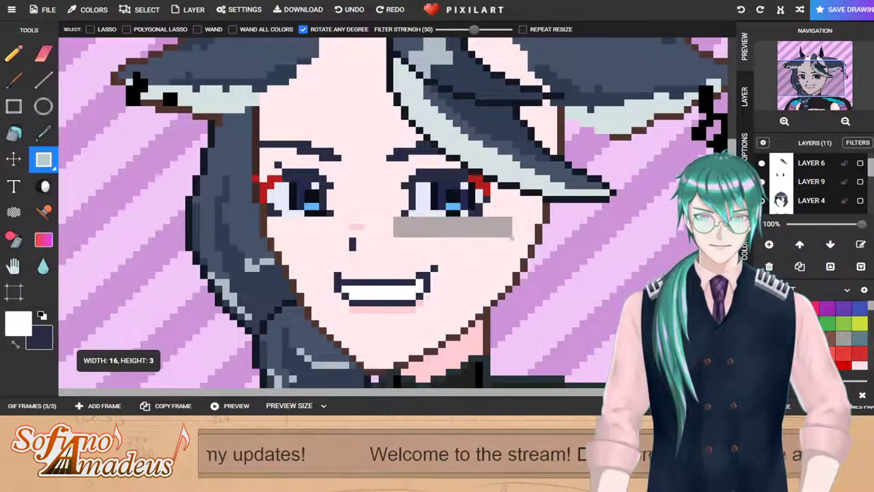
drag(263, 227, 544, 207)
drag(422, 218, 422, 213)
click(515, 242)
scroll(506, 243, down, 3)
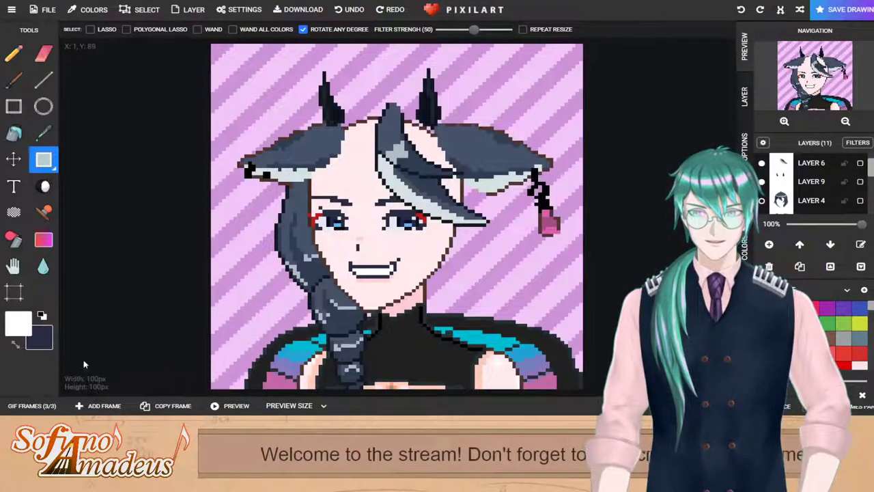
Step: Show the Layer 4 hair again, then select the left ear on Layer 8 and rotate it upward
mouse_move(183, 73)
mouse_down()
mouse_move(376, 213)
mouse_move(353, 206)
mouse_move(353, 193)
mouse_up()
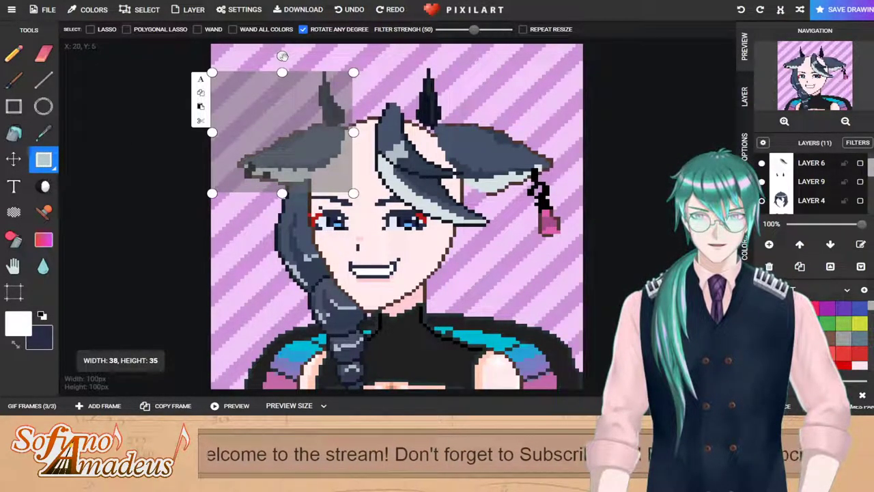
click(280, 131)
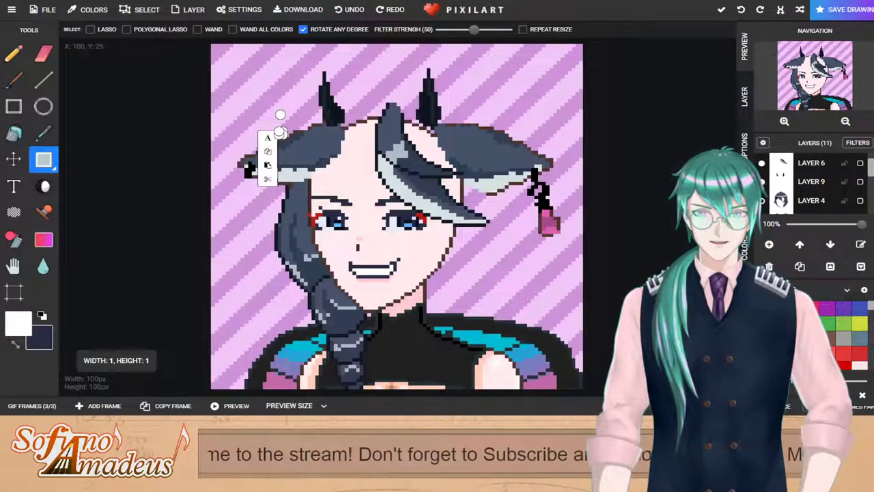
scroll(812, 181, down, 2)
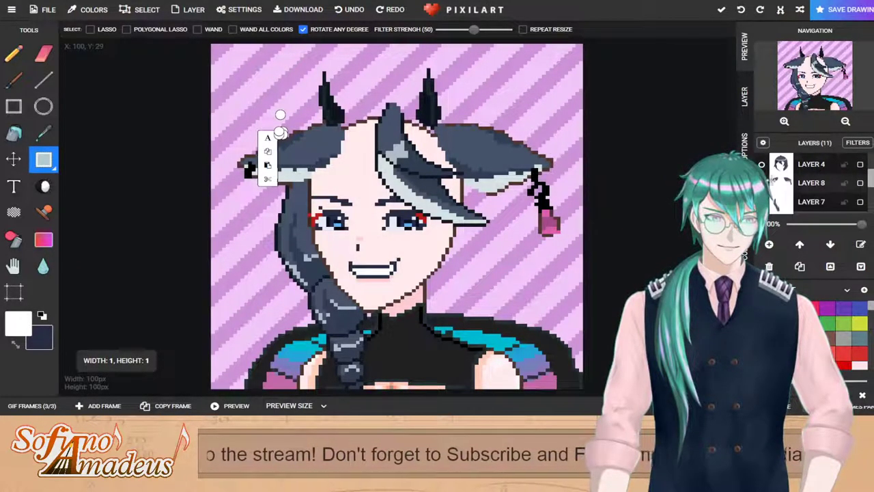
click(762, 164)
click(812, 183)
drag(205, 72, 375, 194)
drag(293, 55, 313, 63)
Step: Select the right ear with its earring, rotate it upward and shift it up slightly
drag(583, 93, 413, 272)
drag(498, 76, 463, 86)
drag(495, 165, 498, 150)
key(Return)
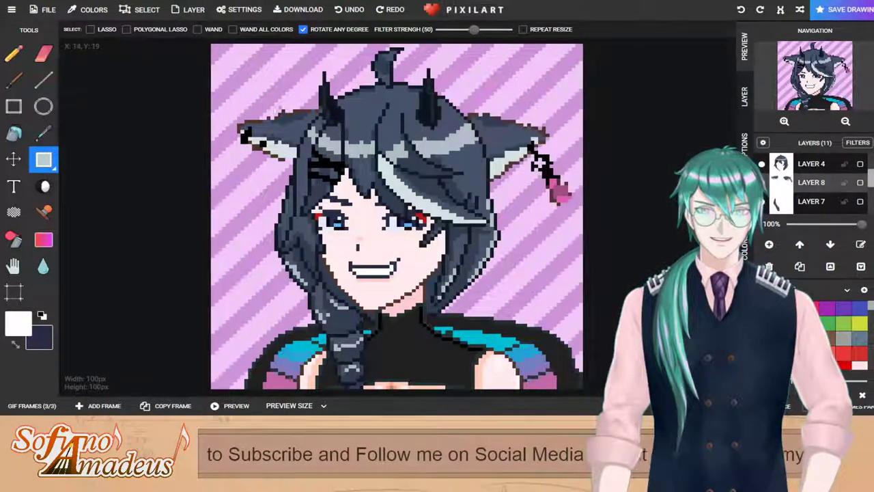
Step: Sample the brown outline colour and repair the left ear's broken outline with the Pencil tool
scroll(276, 113, up, 3)
click(13, 53)
click(43, 106)
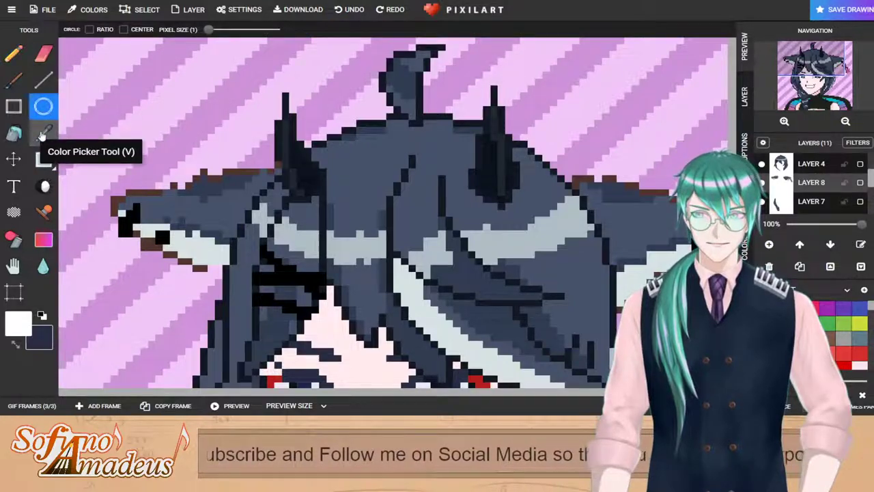
click(43, 132)
scroll(204, 179, up, 1)
click(204, 180)
click(14, 53)
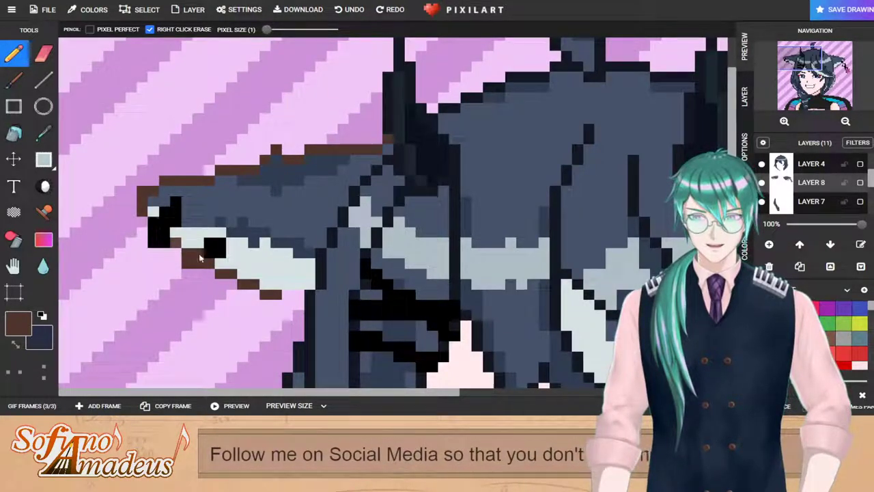
scroll(527, 268, down, 3)
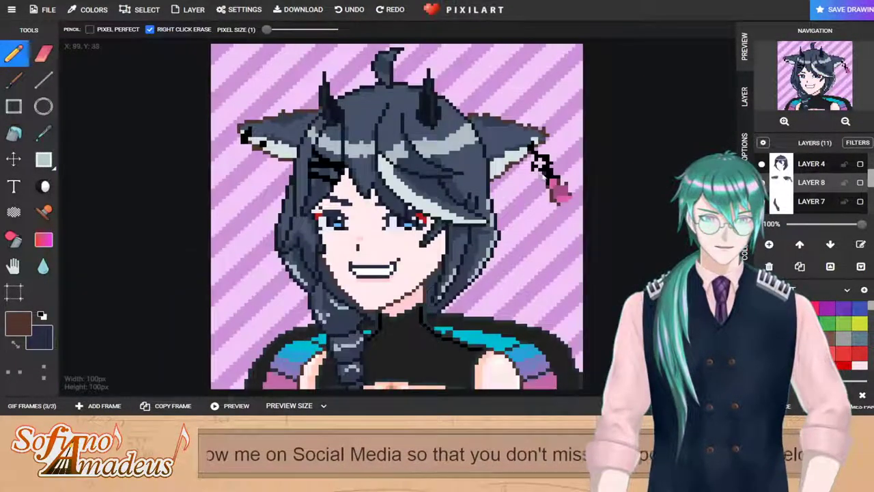
Step: Sample the pale inner-ear colour and clean up the right ear's lower edge with the Pencil tool
scroll(528, 110, up, 3)
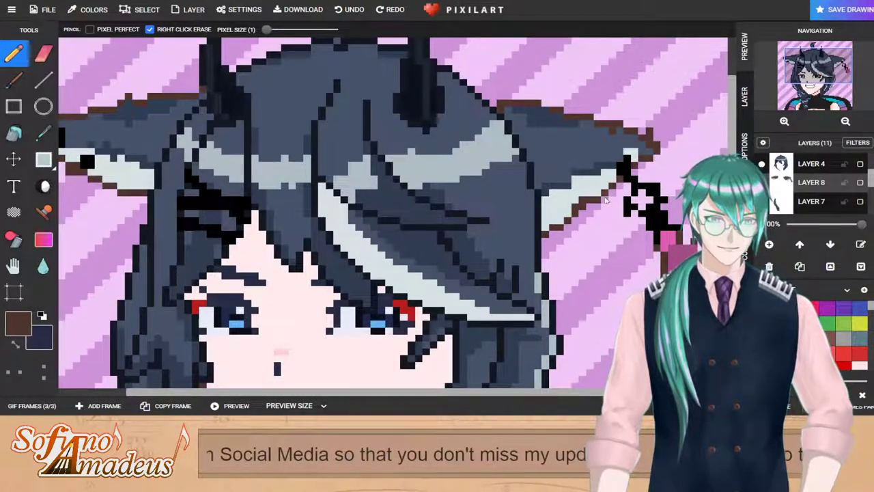
scroll(593, 214, up, 2)
click(43, 134)
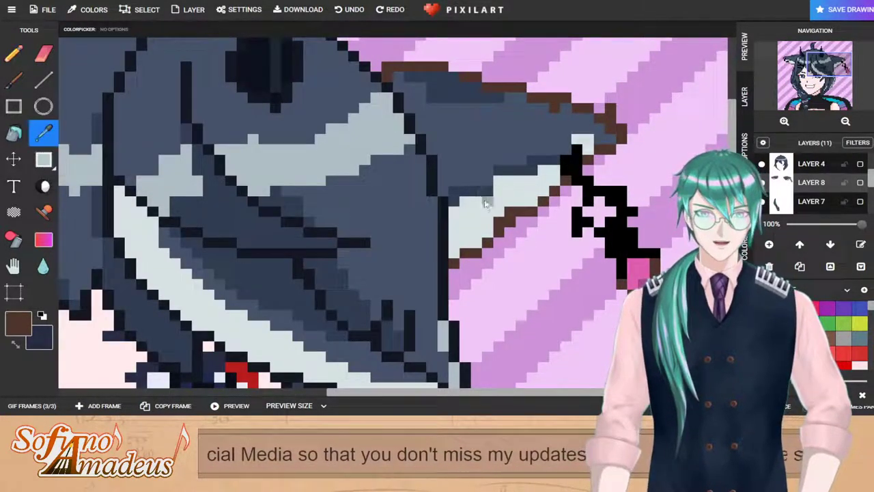
click(488, 200)
click(13, 53)
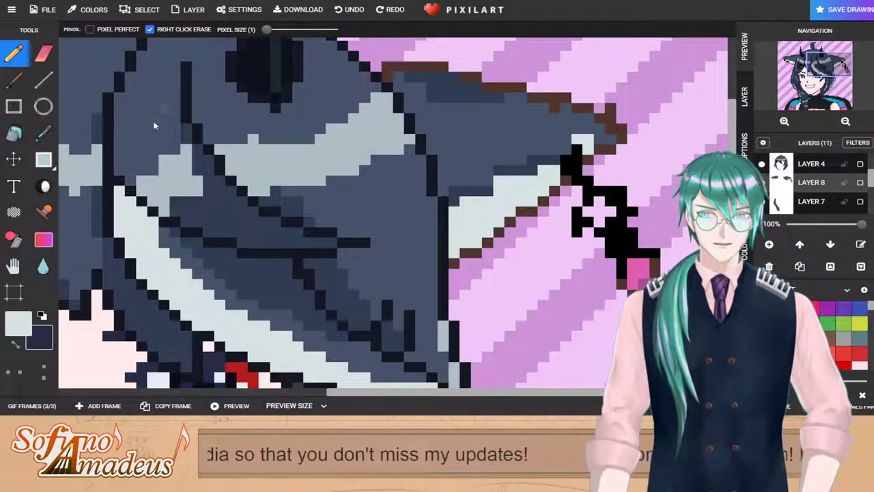
Step: Sample the brown outline and slate-blue fur colours and tidy the right ear's upper edge with the Pencil tool
click(43, 134)
click(472, 76)
click(15, 54)
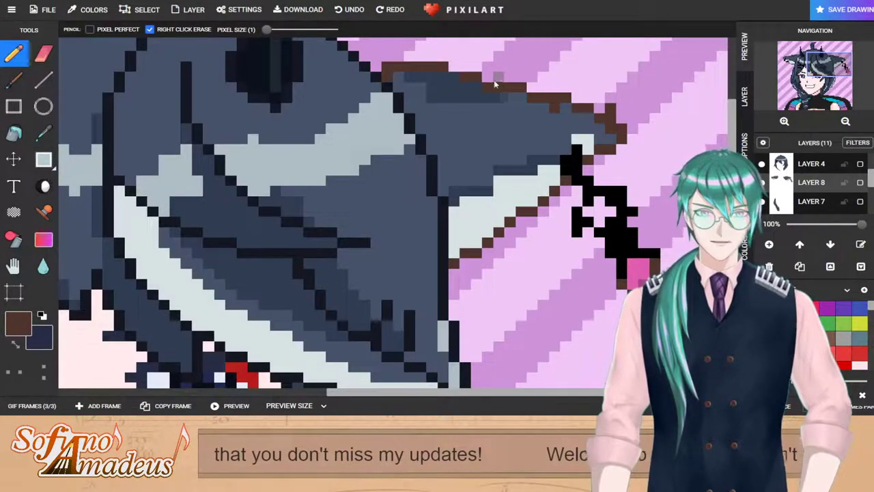
click(43, 133)
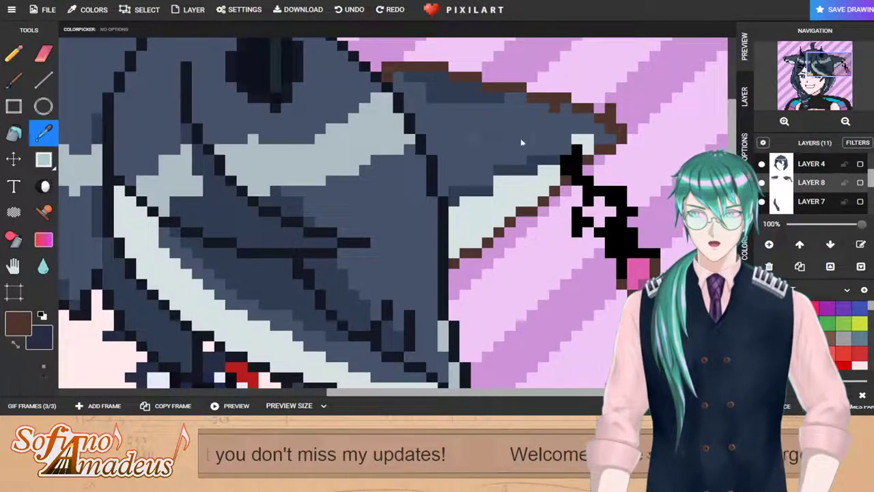
click(512, 142)
click(27, 52)
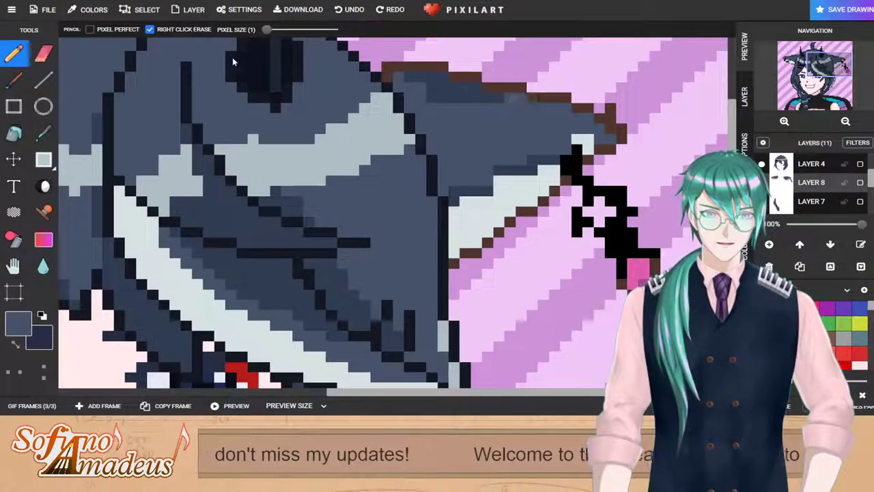
Step: Erase the stray brown pixels sticking out near the right ear's tip
click(43, 54)
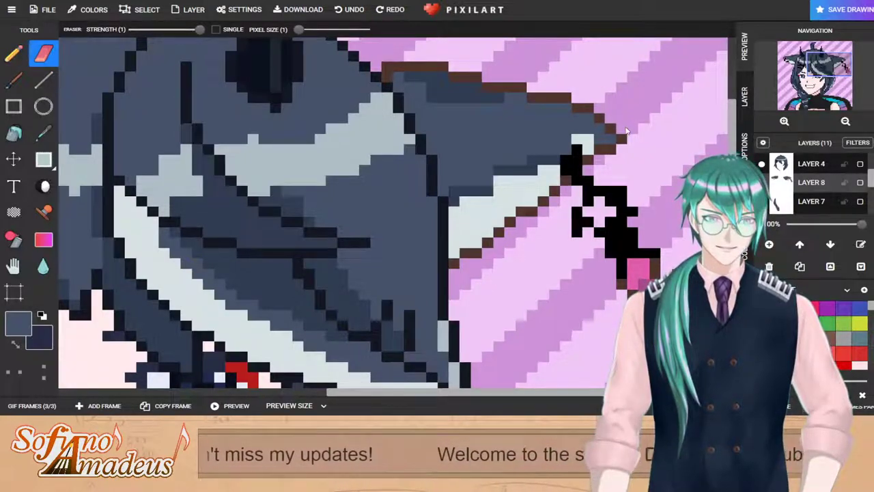
scroll(627, 130, down, 3)
scroll(305, 189, down, 1)
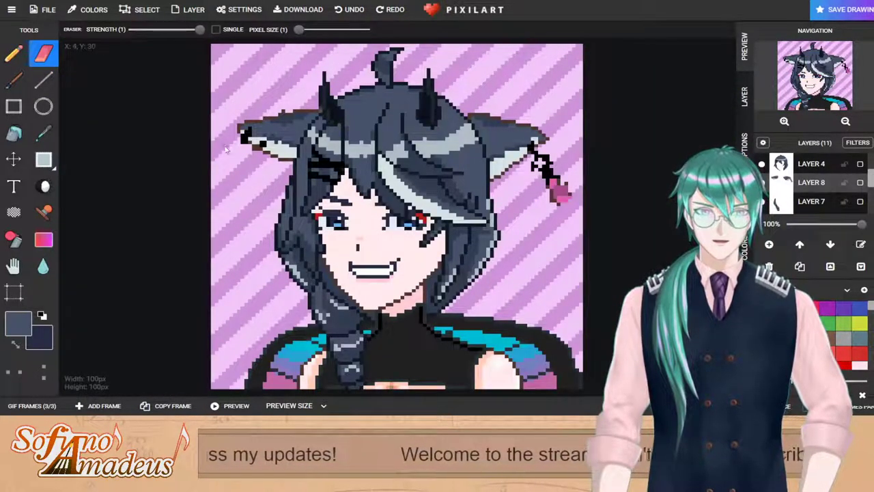
Step: Erase the bump on the left ear's upper outline and redraw that stretch in the sampled brown
scroll(236, 136, up, 2)
scroll(107, 250, up, 1)
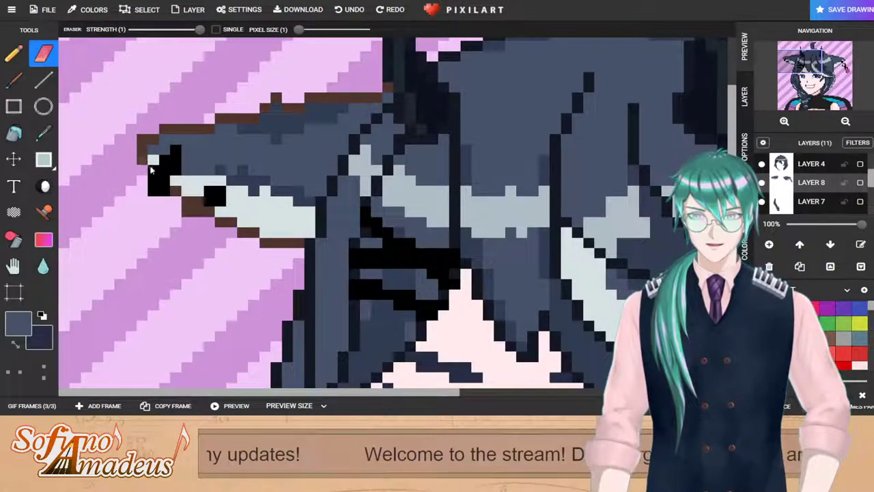
drag(141, 198, 156, 197)
click(276, 100)
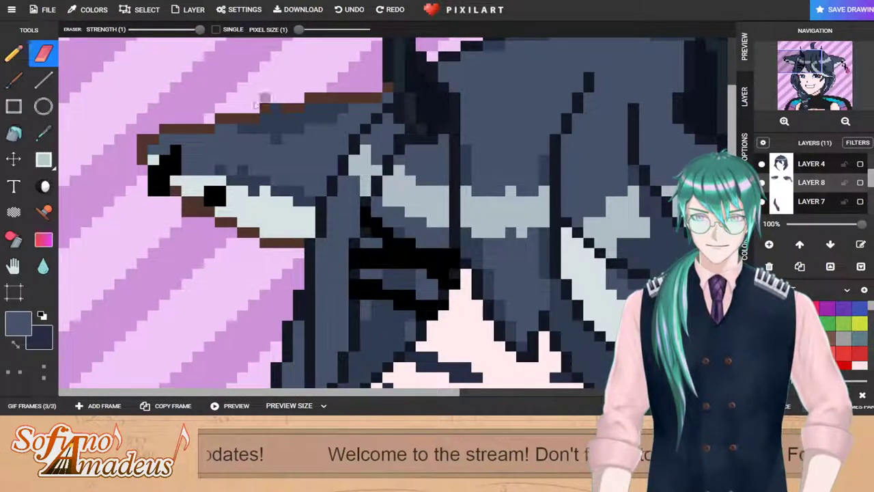
click(43, 132)
click(242, 122)
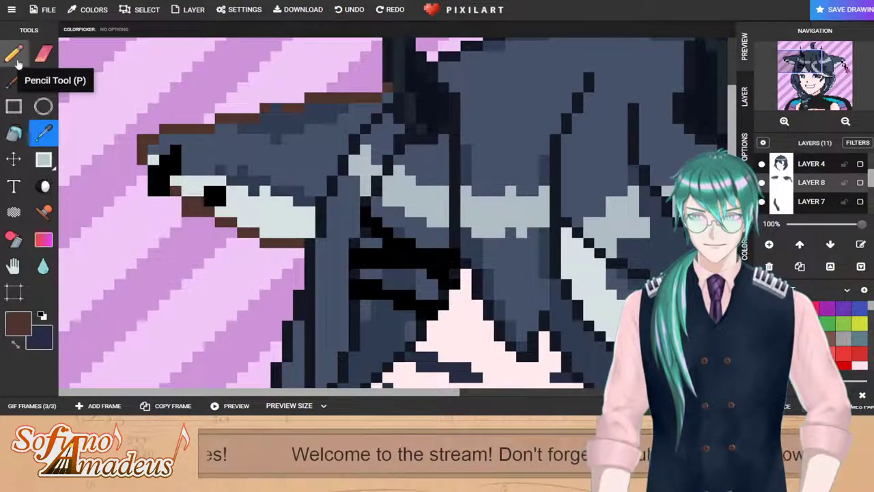
click(13, 54)
scroll(331, 174, down, 3)
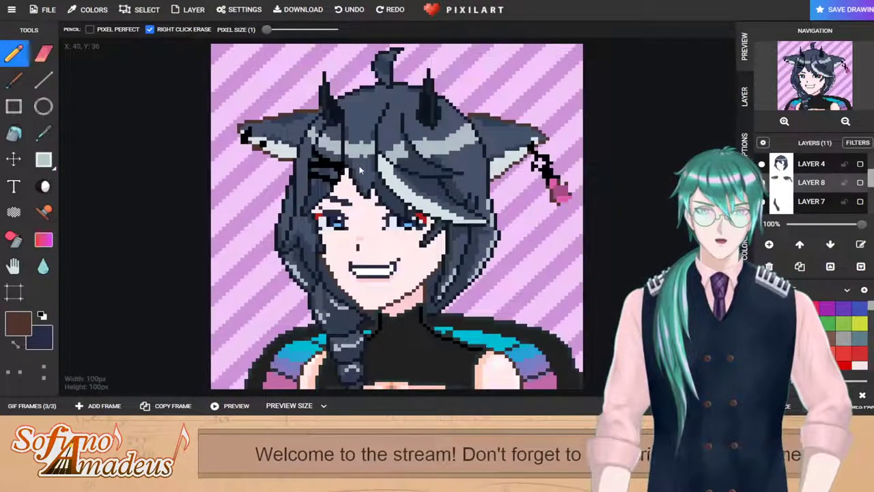
Step: Open the GIF frames and compare the drawings in frames 1, 2 and 3
click(32, 406)
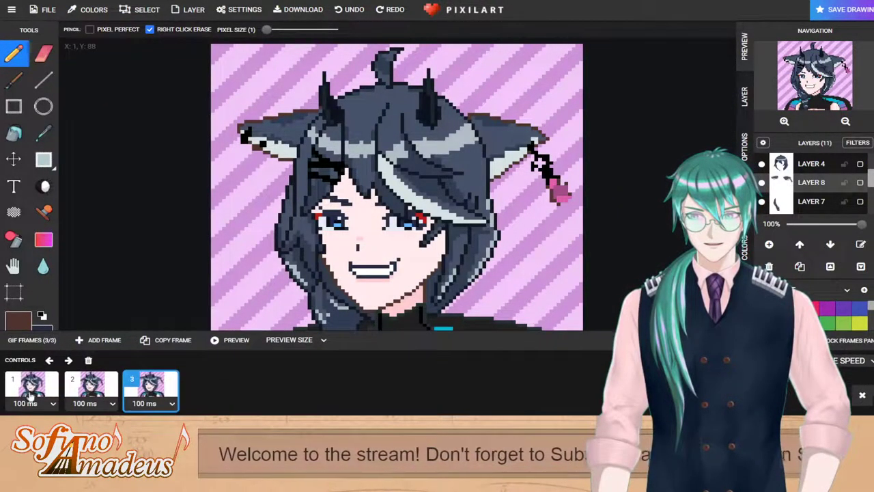
click(32, 386)
click(106, 391)
click(157, 388)
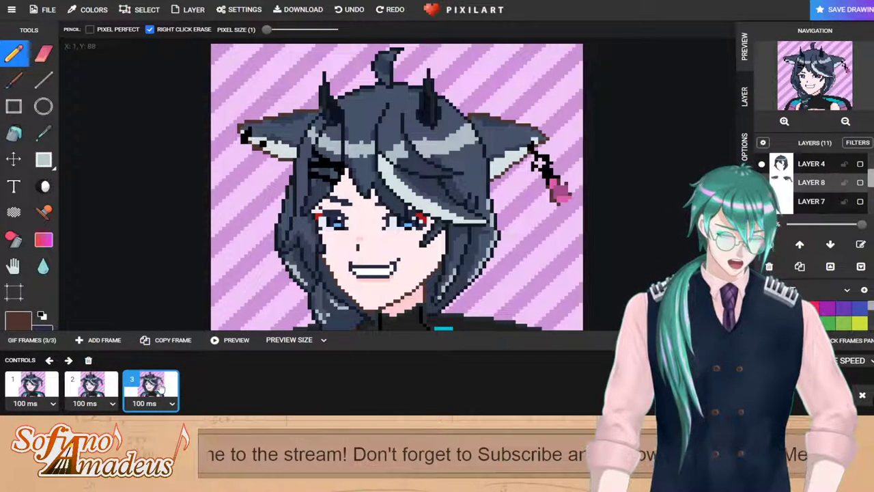
click(28, 388)
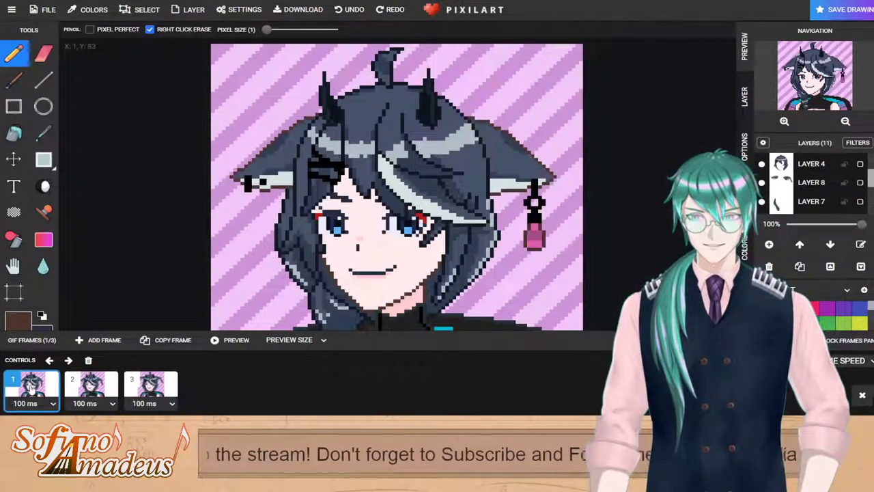
Step: Set the speed of all frames to 75 ms and preview the animation
click(847, 223)
click(231, 340)
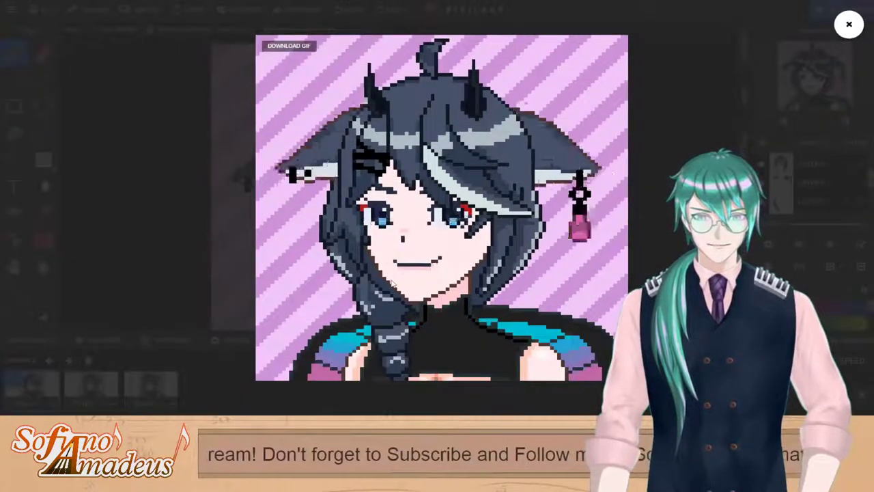
click(863, 27)
click(33, 401)
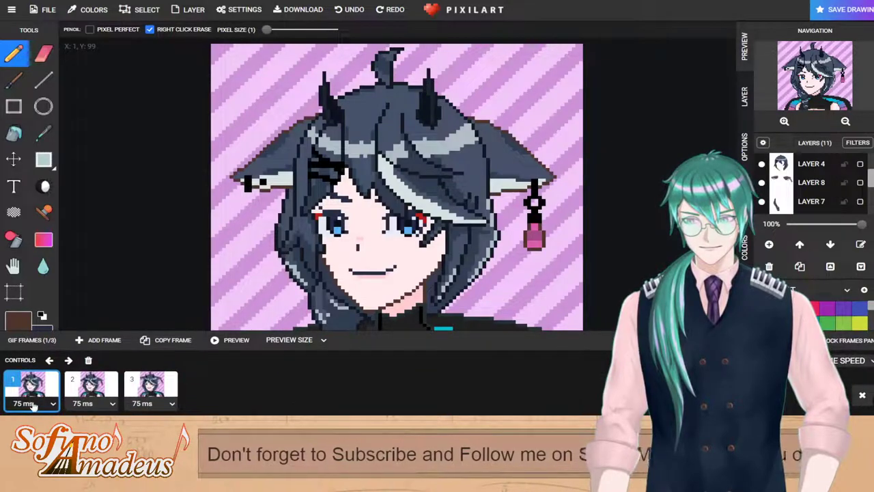
Step: Duplicate frame 3 to create a fourth frame
click(151, 386)
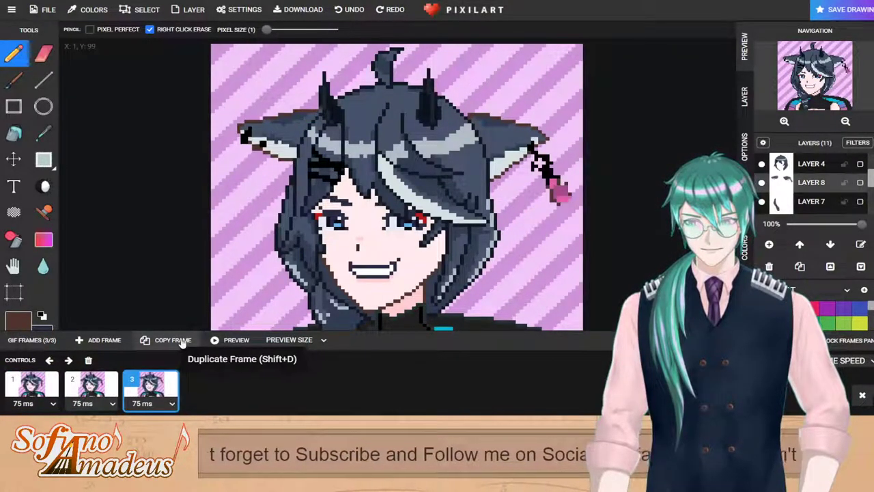
click(171, 340)
scroll(401, 222, up, 2)
scroll(401, 222, down, 1)
scroll(373, 233, up, 1)
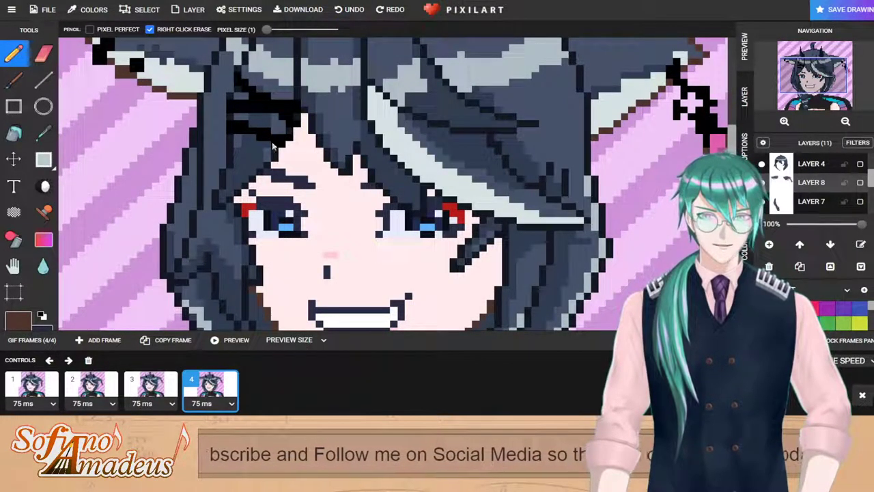
click(43, 159)
drag(268, 167, 392, 190)
click(267, 168)
drag(318, 179, 321, 184)
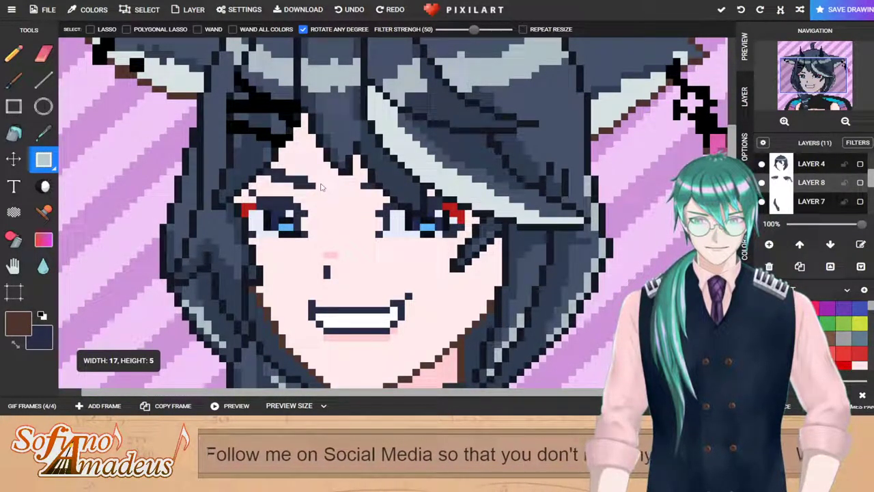
click(320, 206)
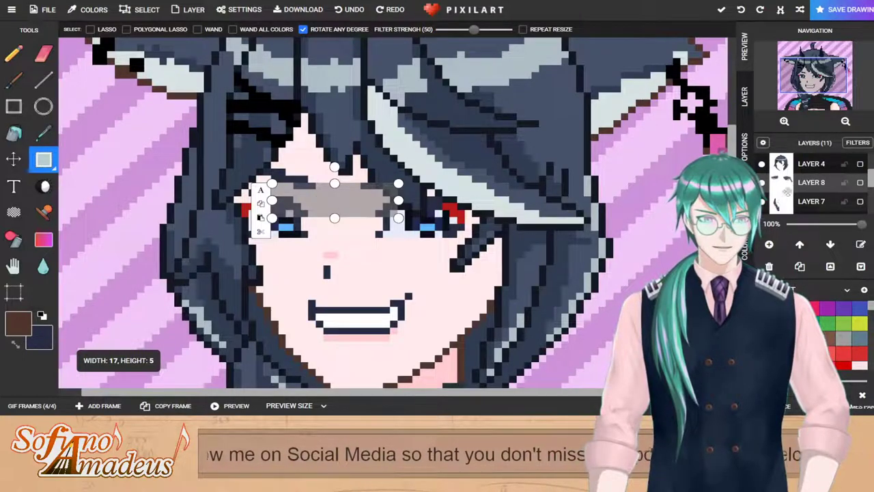
Step: On Layer 3, lower the inner ends of both eyebrows by one pixel and retouch the left brow in its sampled dark blue
scroll(789, 186, down, 2)
scroll(789, 187, down, 2)
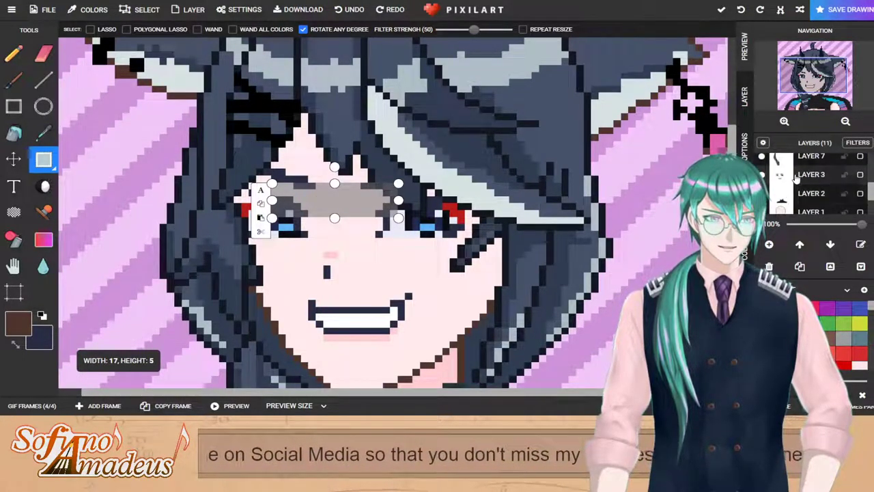
click(266, 202)
drag(272, 165, 413, 197)
drag(342, 178, 343, 185)
click(344, 188)
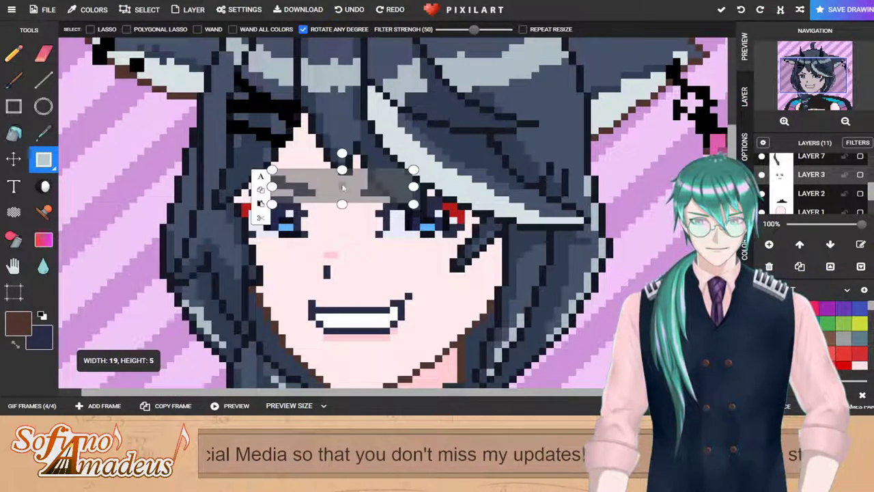
click(312, 149)
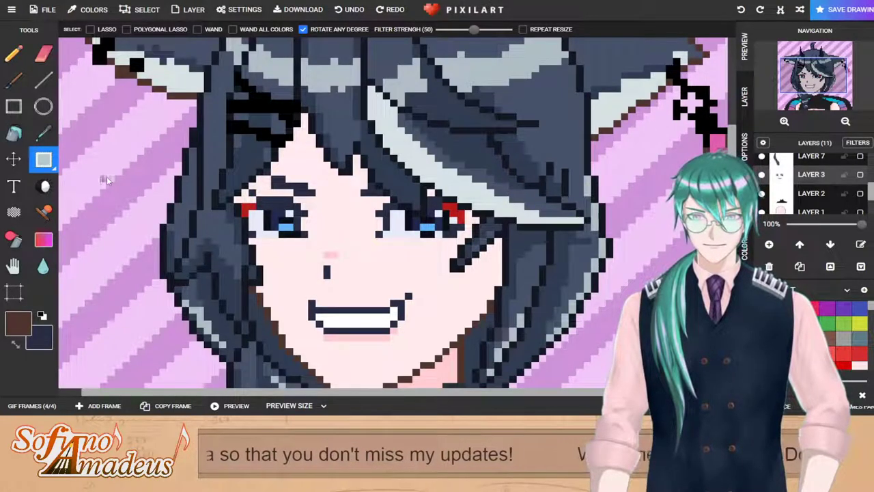
alt+click(286, 190)
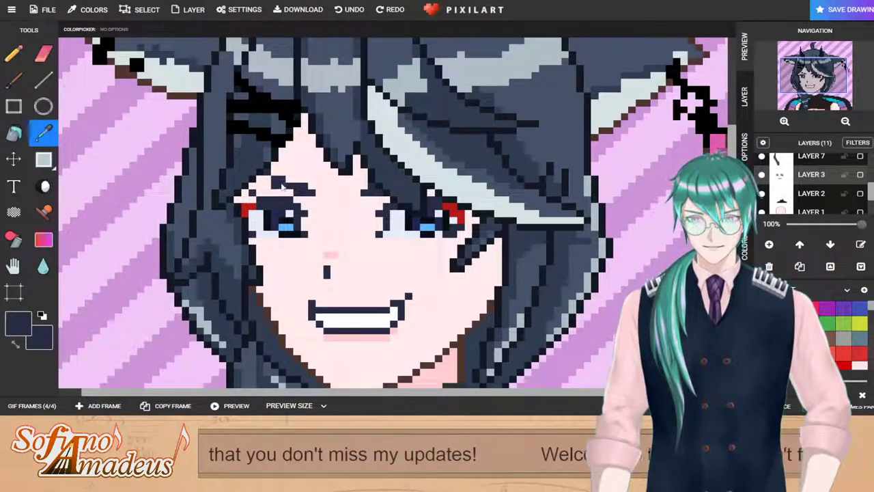
click(14, 53)
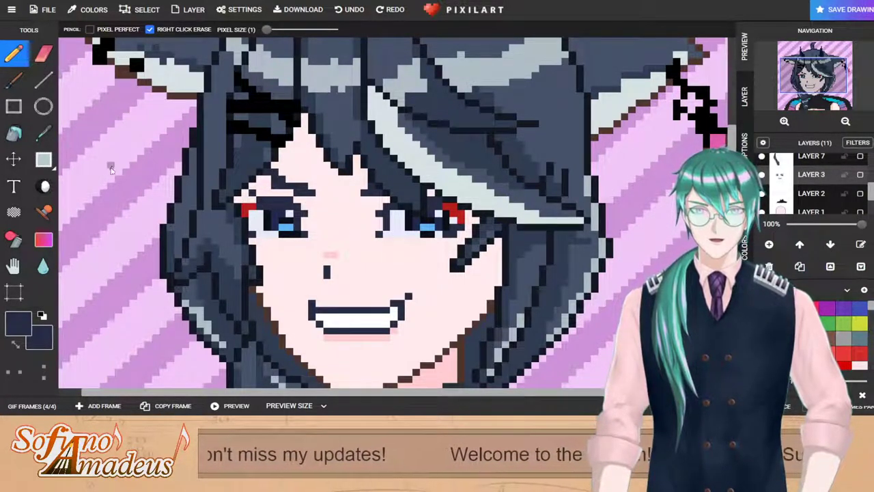
Step: Hide hair Layers 4, 8, 6 and 5 to expose the whole face
click(43, 159)
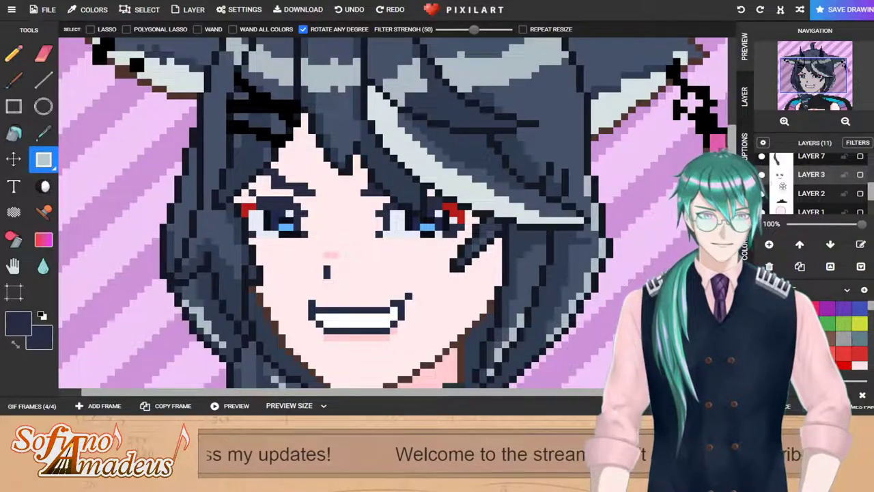
scroll(786, 183, up, 2)
click(763, 182)
click(762, 201)
scroll(786, 183, up, 1)
click(762, 181)
click(762, 163)
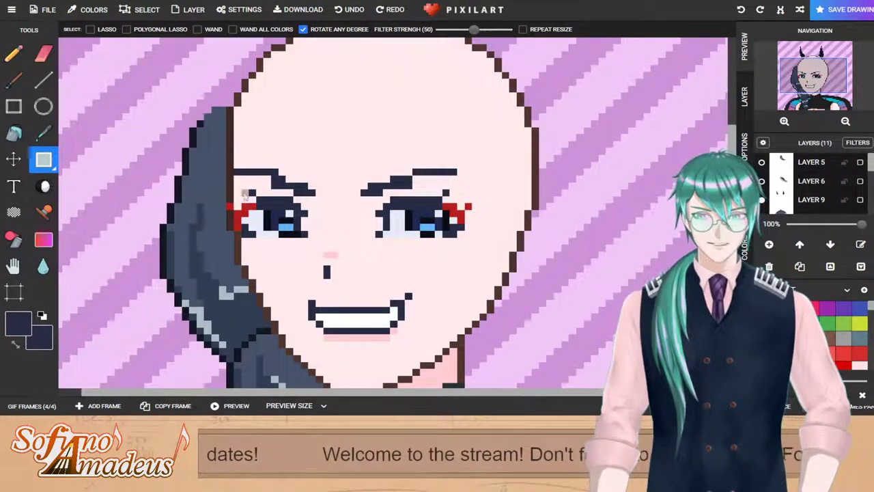
Step: Lower the upper eyelid edges of the left and right eyes by one pixel
drag(217, 191, 280, 203)
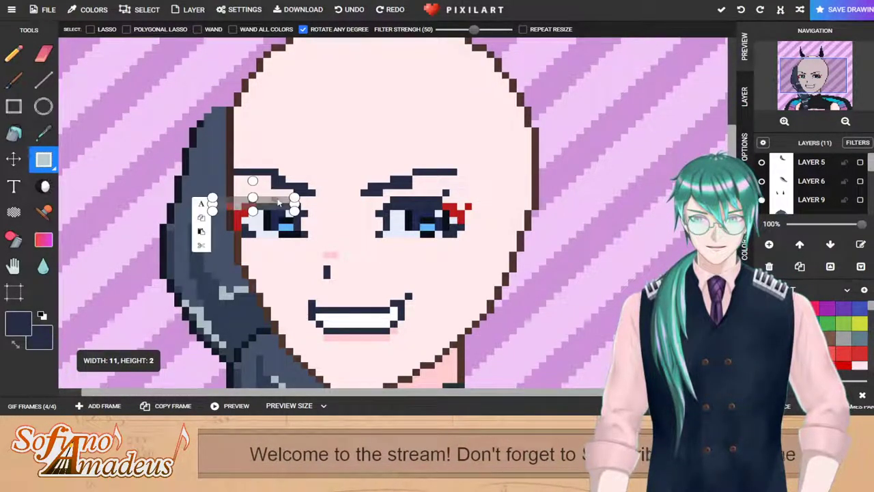
mouse_move(493, 198)
mouse_down()
mouse_move(395, 215)
mouse_move(394, 207)
mouse_up()
drag(411, 196, 411, 203)
click(549, 186)
key(ctrl+z)
mouse_move(498, 188)
mouse_down()
mouse_move(393, 203)
mouse_move(491, 190)
mouse_up()
click(529, 194)
drag(391, 198, 463, 205)
click(526, 159)
Step: Raise the lower edges of both eyes by one pixel to narrow them
scroll(453, 195, down, 2)
scroll(424, 203, up, 3)
drag(179, 268, 468, 300)
drag(344, 285, 344, 280)
click(468, 317)
Step: Widen the mouth by shifting its right half one pixel outward, and close the outline gaps with the dark blue outline color
click(36, 403)
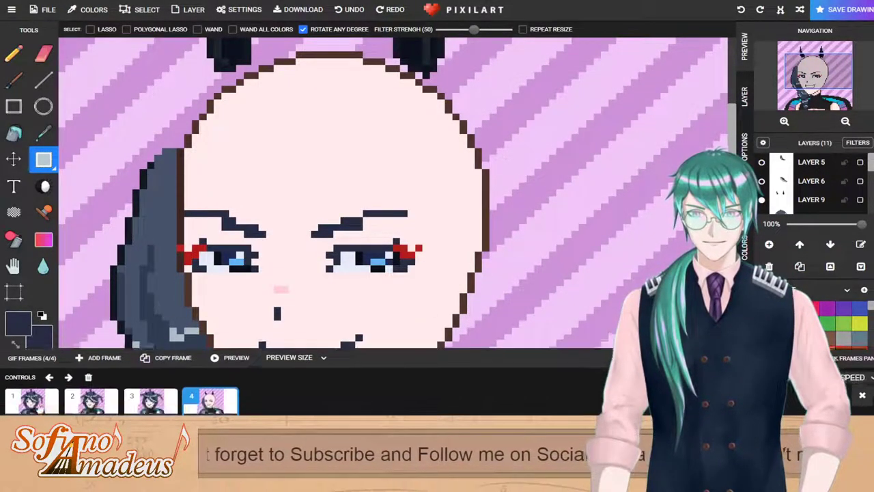
scroll(311, 246, down, 1)
scroll(404, 265, up, 1)
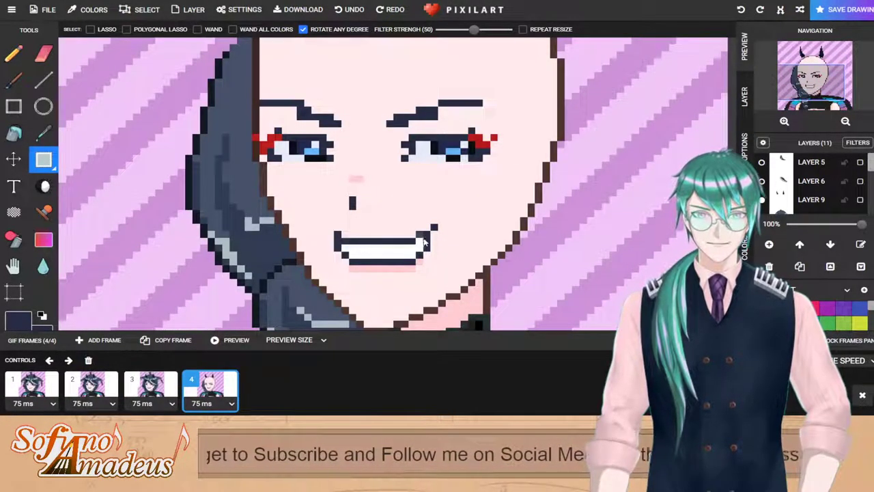
drag(383, 221, 475, 277)
drag(416, 250, 425, 254)
click(13, 53)
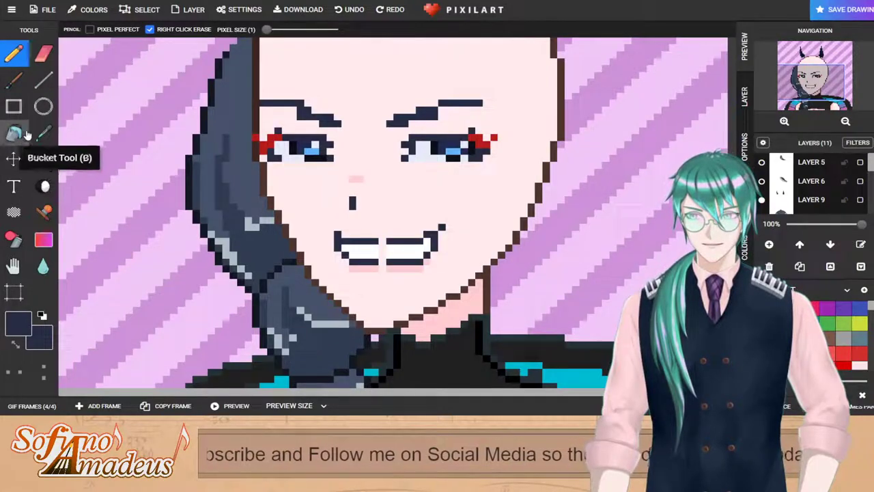
click(43, 134)
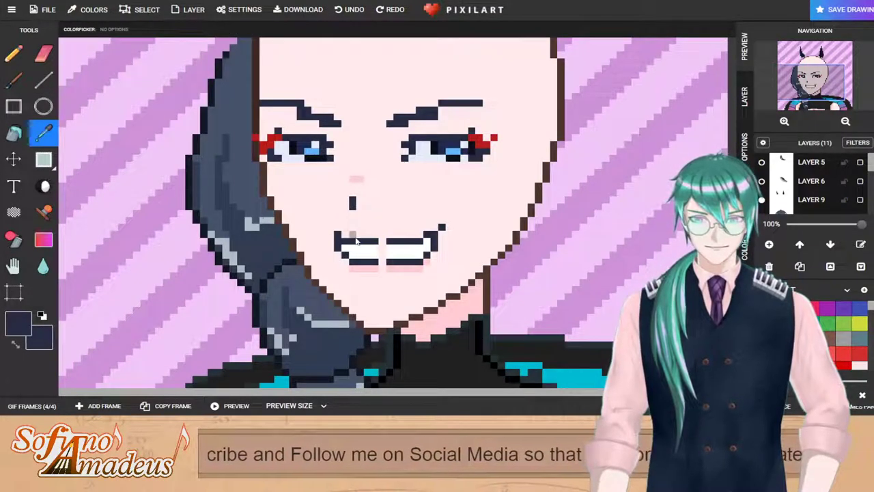
click(14, 54)
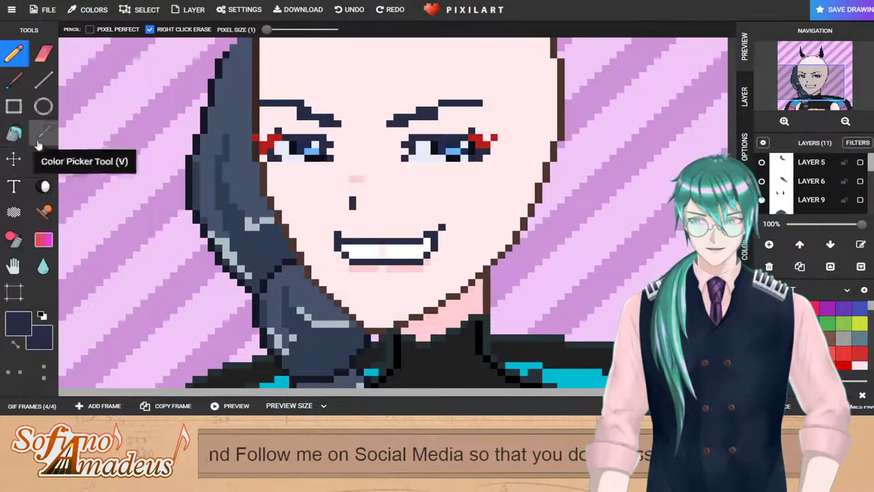
Step: Move the whole mouth one pixel left and the pink nose mark one pixel down
click(44, 160)
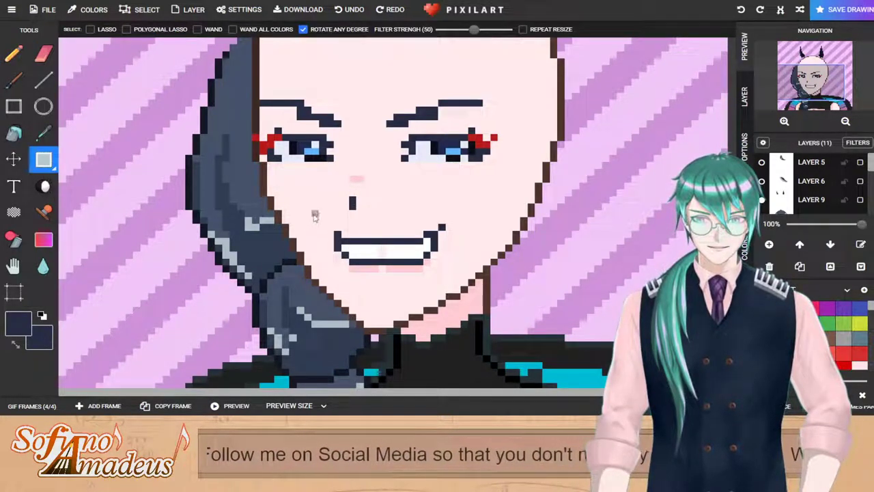
drag(308, 214, 513, 287)
mouse_move(345, 165)
mouse_down()
mouse_move(377, 181)
mouse_move(361, 181)
mouse_up()
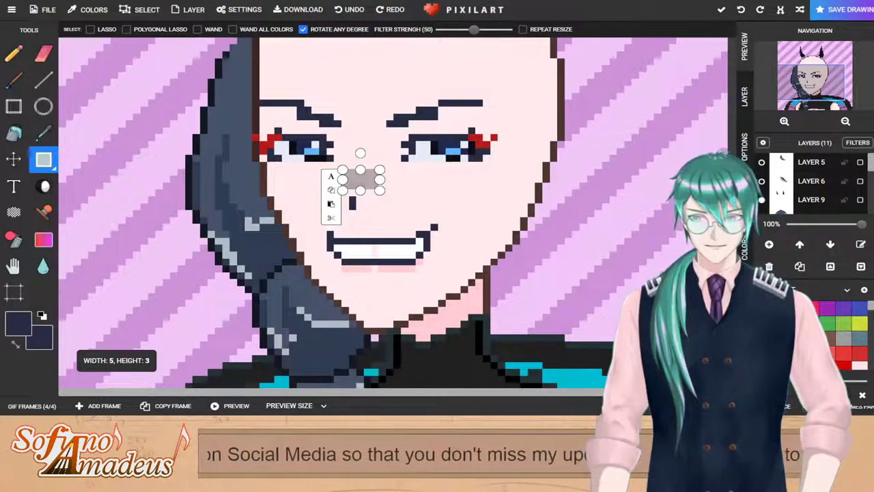
Step: Fill the gap in the lower lip with its sampled pink and the gap in the teeth with sampled white
click(43, 133)
click(363, 272)
click(14, 53)
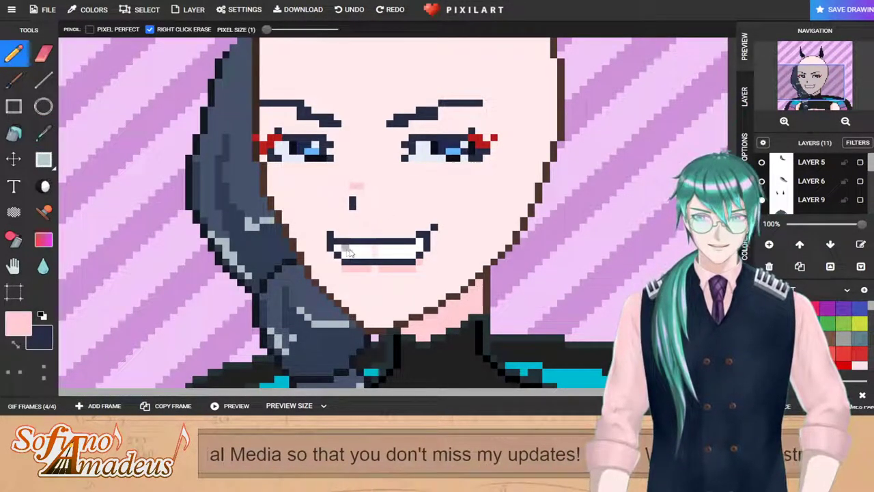
click(43, 132)
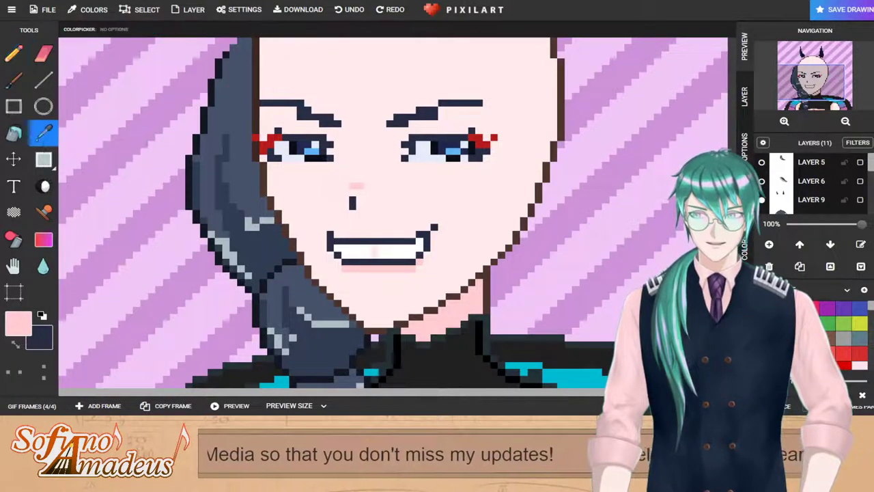
click(357, 247)
click(14, 53)
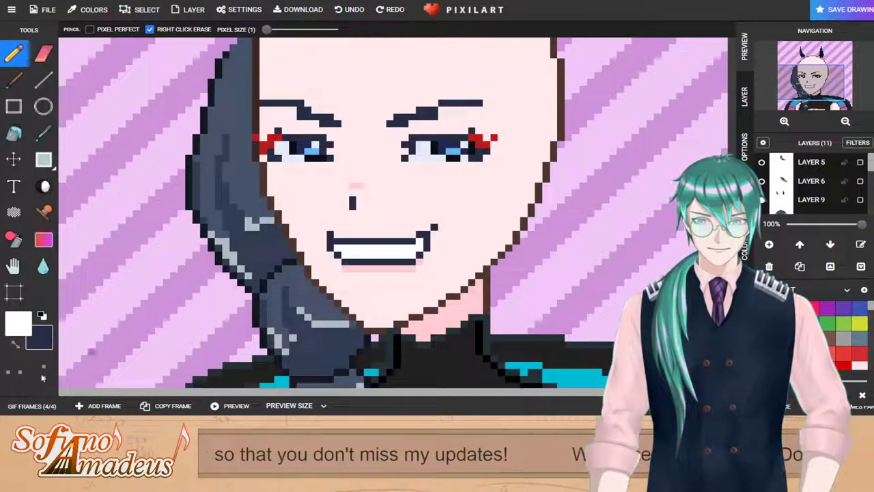
Step: Open frames 1, 2 and 3 in turn to compare their faces with frame 4
mouse_move(91, 397)
click(45, 383)
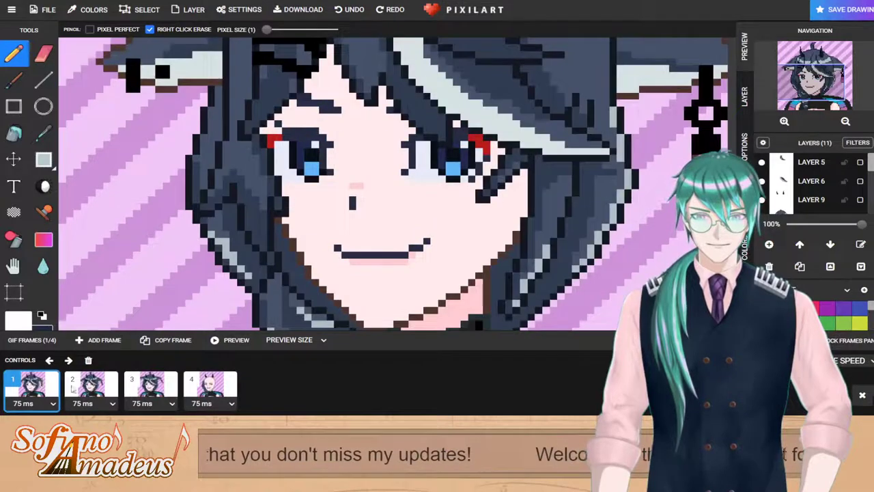
click(85, 385)
click(138, 378)
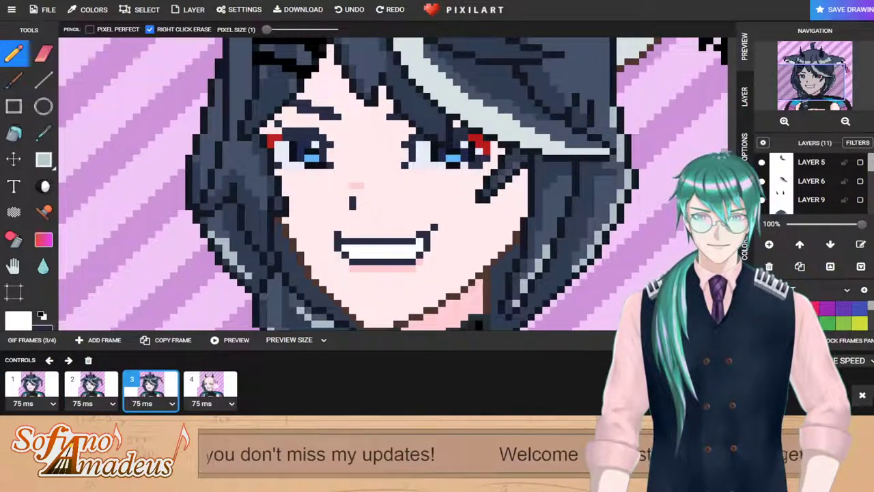
click(223, 386)
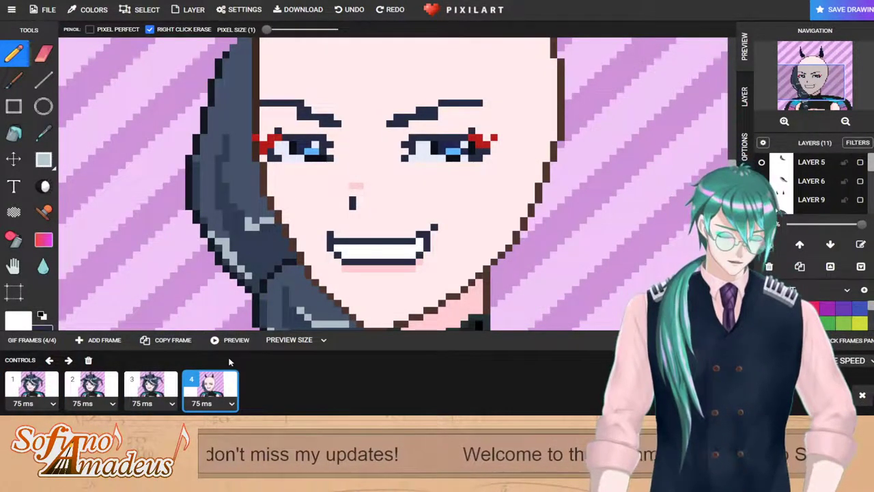
Step: Show the hidden hair Layers 6, 5, 4 and 8 of frame 4 again
scroll(344, 138, up, 2)
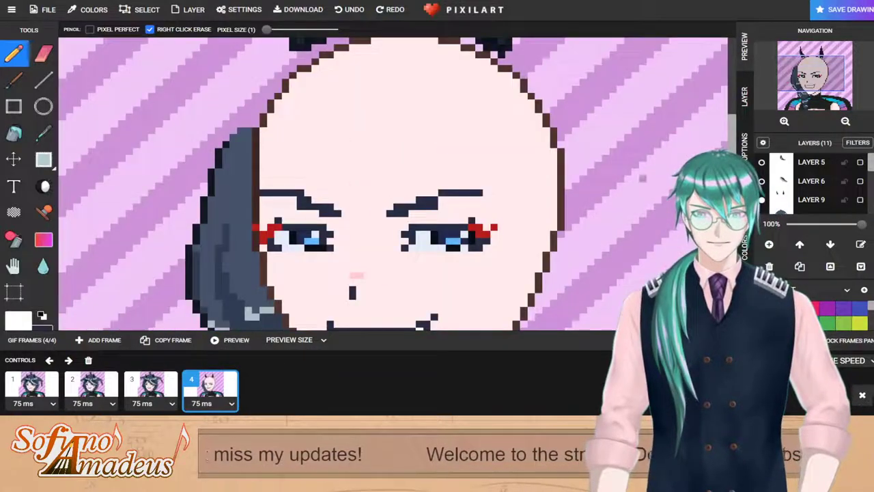
click(762, 181)
click(762, 163)
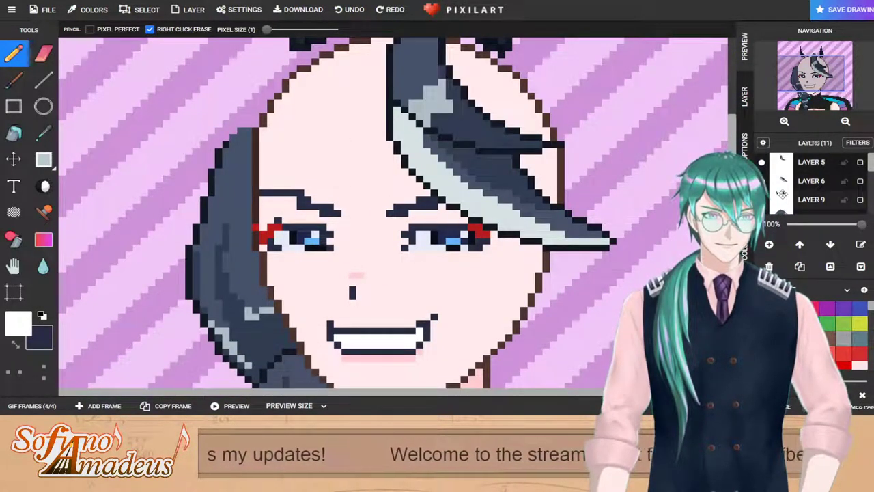
scroll(785, 183, down, 1)
click(762, 191)
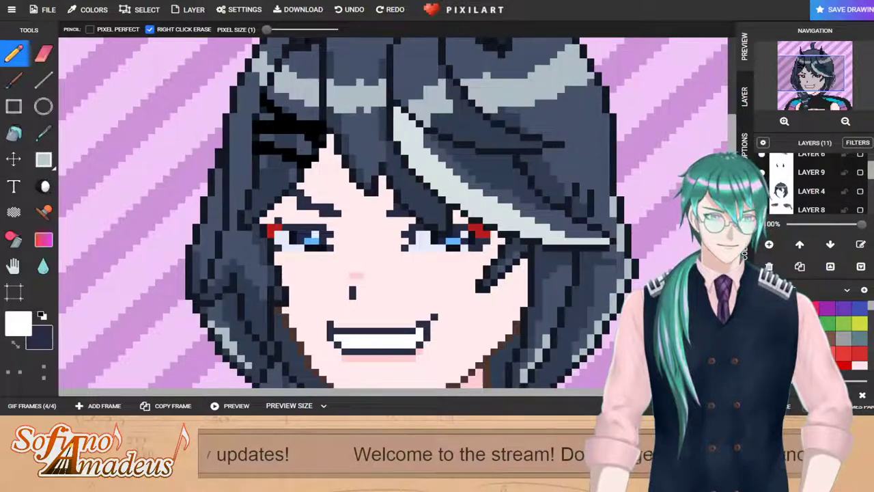
click(763, 210)
scroll(764, 205, down, 2)
scroll(447, 171, down, 2)
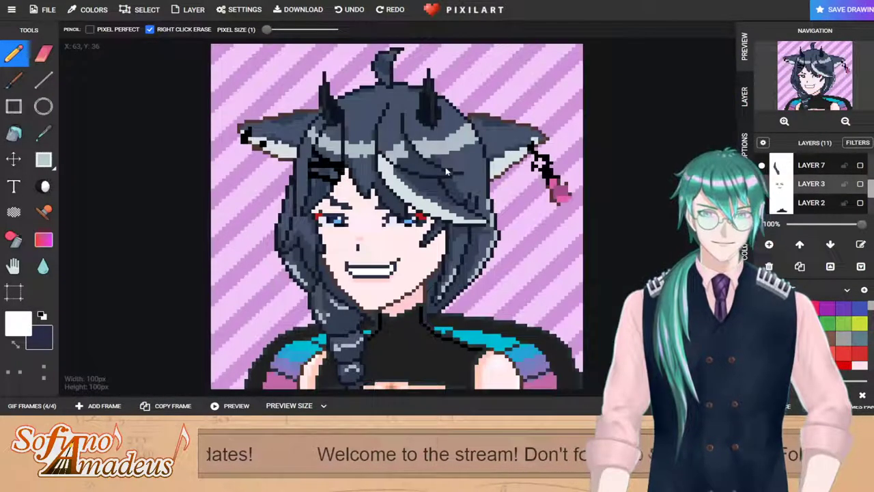
Step: Preview the four-frame animation starting from frame 1
click(55, 404)
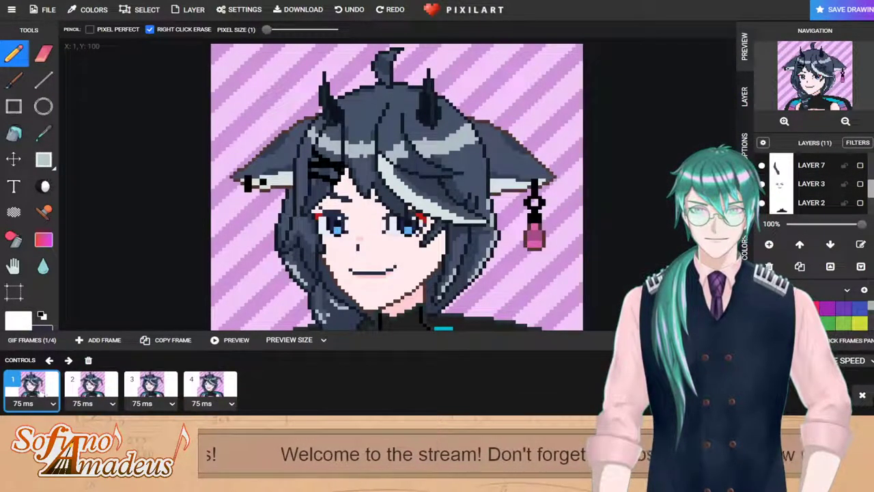
click(228, 339)
click(849, 24)
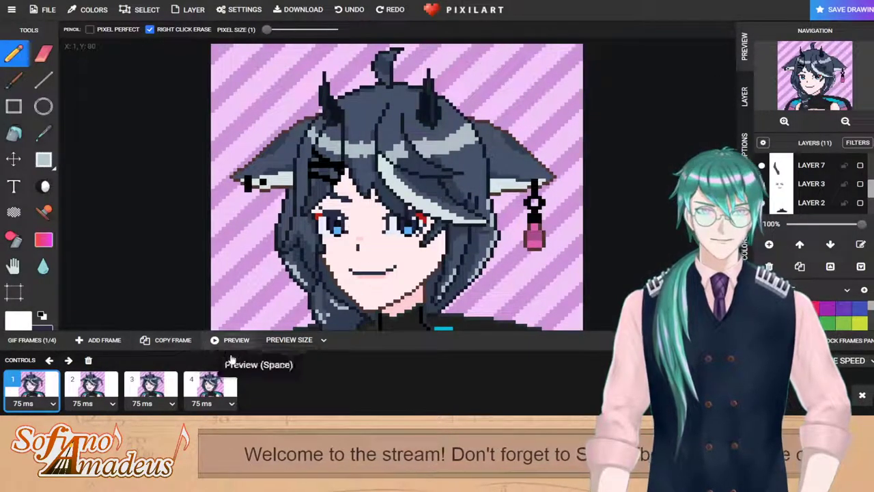
Step: Switch between frames 2, 3 and 4 to compare the changes in the face
click(225, 379)
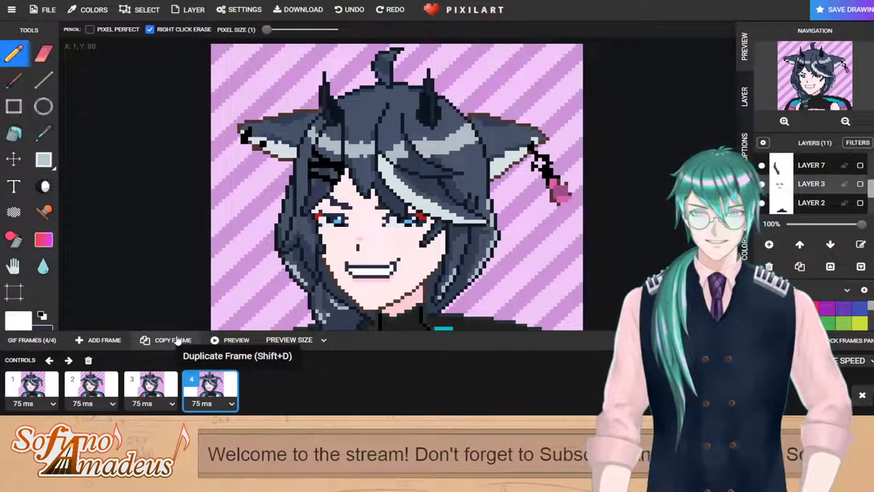
click(150, 384)
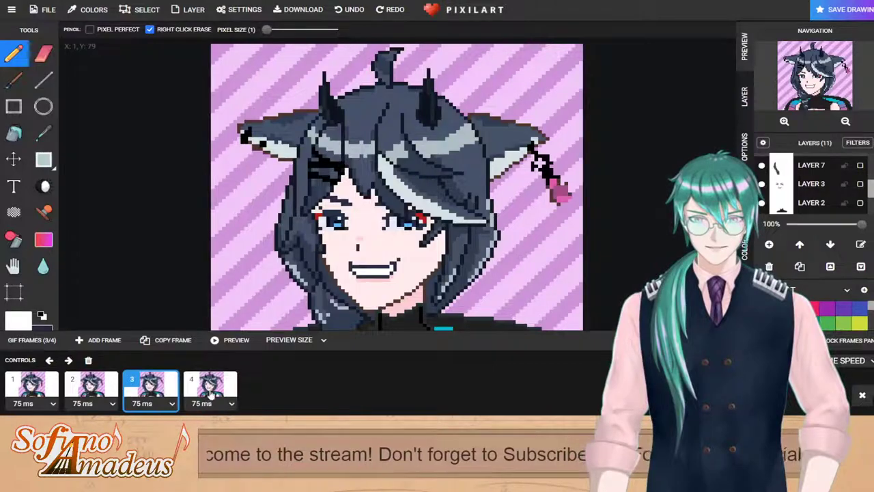
click(216, 390)
click(152, 385)
click(109, 382)
click(156, 383)
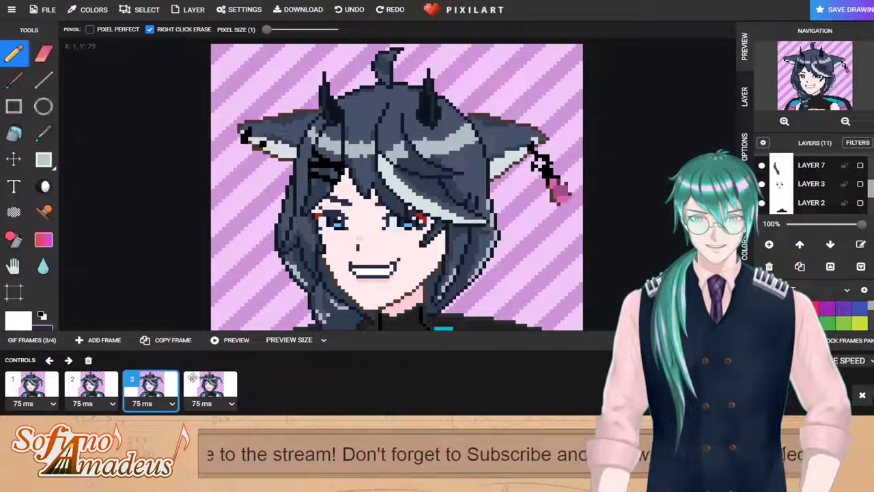
click(194, 379)
Step: Replace frame 4's ears on Layer 8 with a copy of the ears from frame 1
click(43, 160)
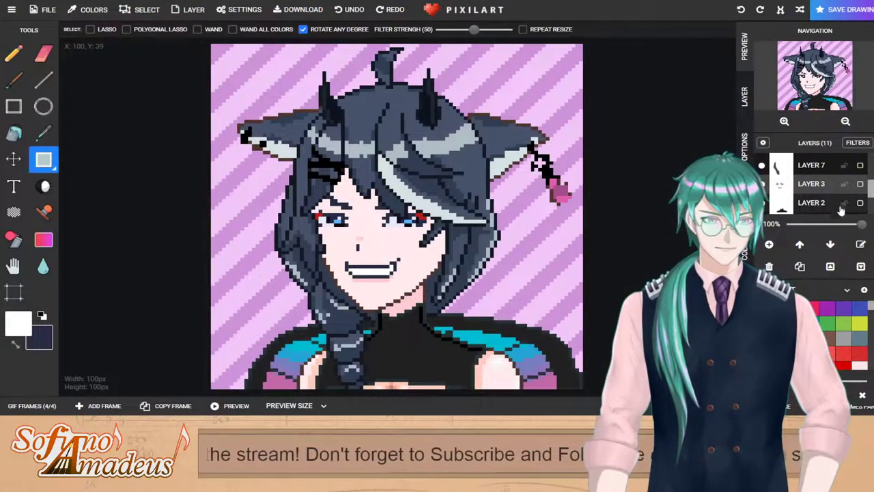
scroll(820, 192, down, 2)
drag(612, 91, 554, 132)
click(32, 407)
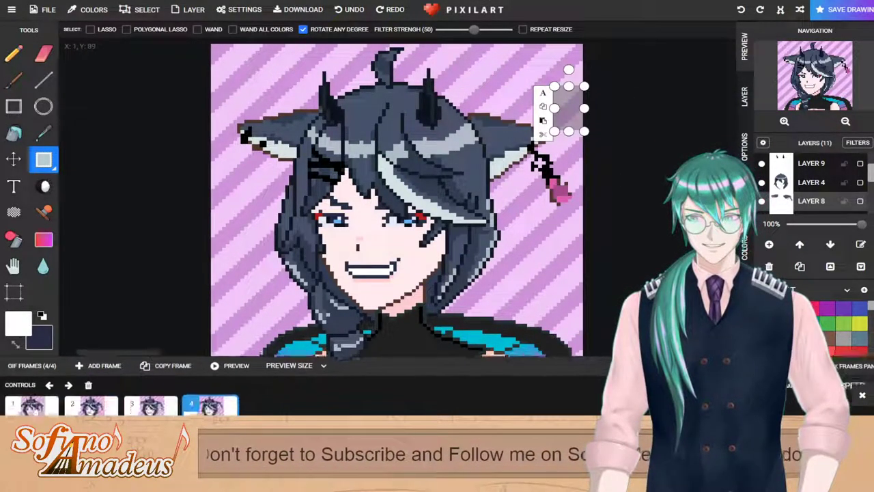
click(31, 386)
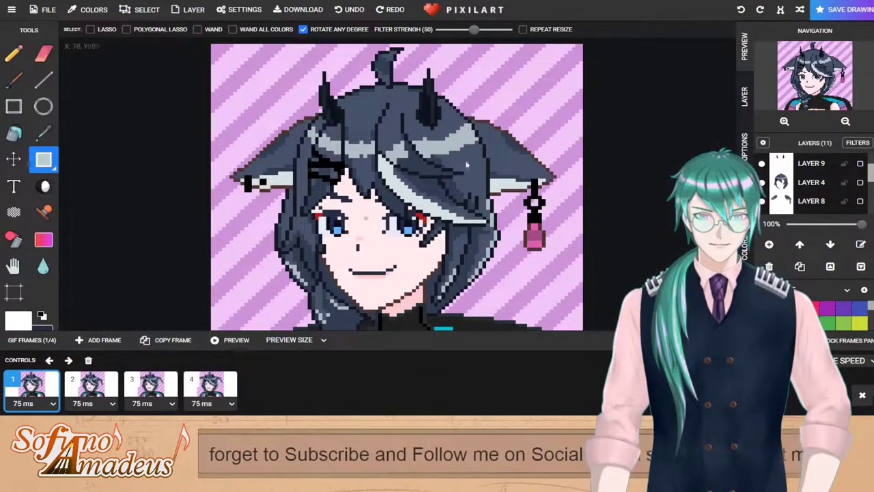
scroll(813, 186, down, 1)
scroll(806, 191, up, 1)
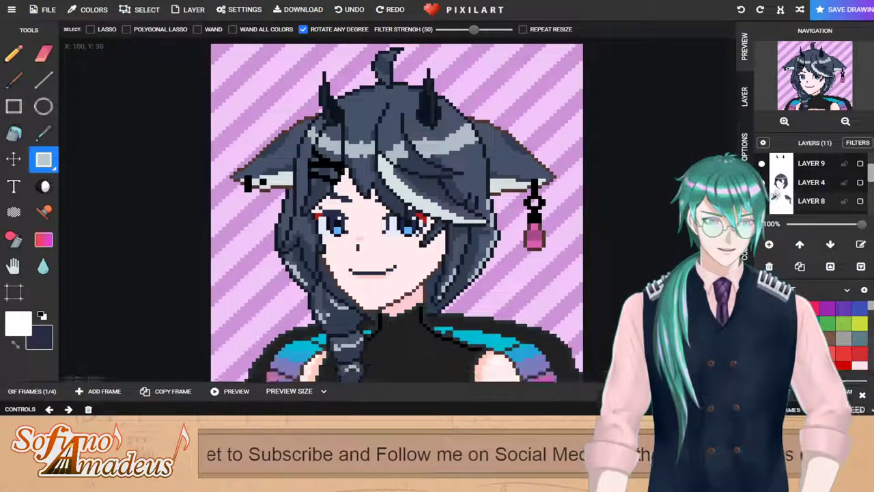
click(811, 204)
drag(212, 47, 585, 290)
click(146, 328)
click(39, 406)
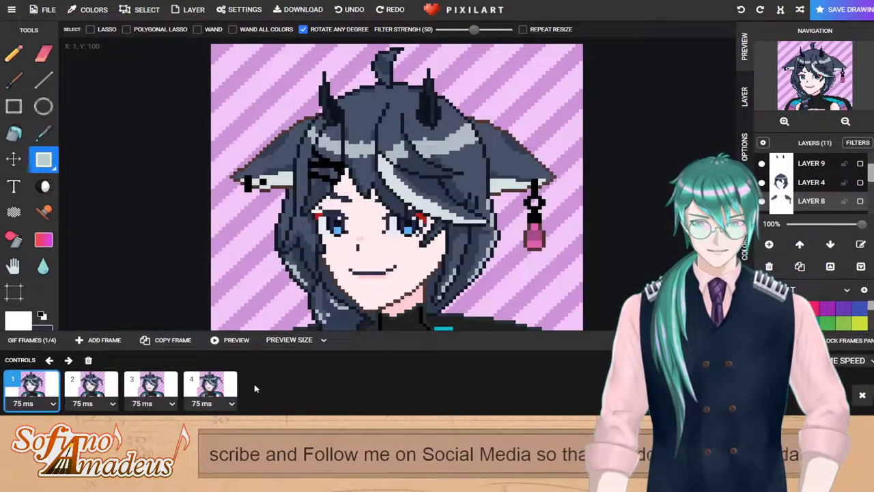
click(229, 388)
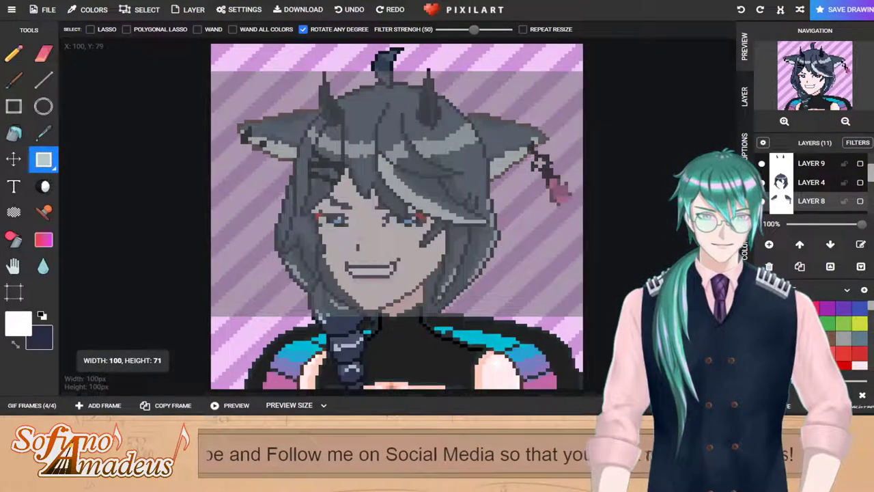
drag(284, 75, 404, 120)
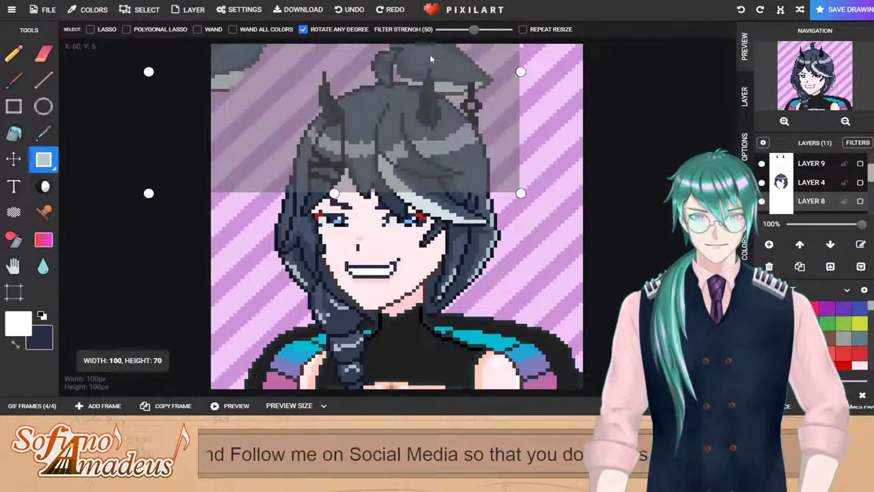
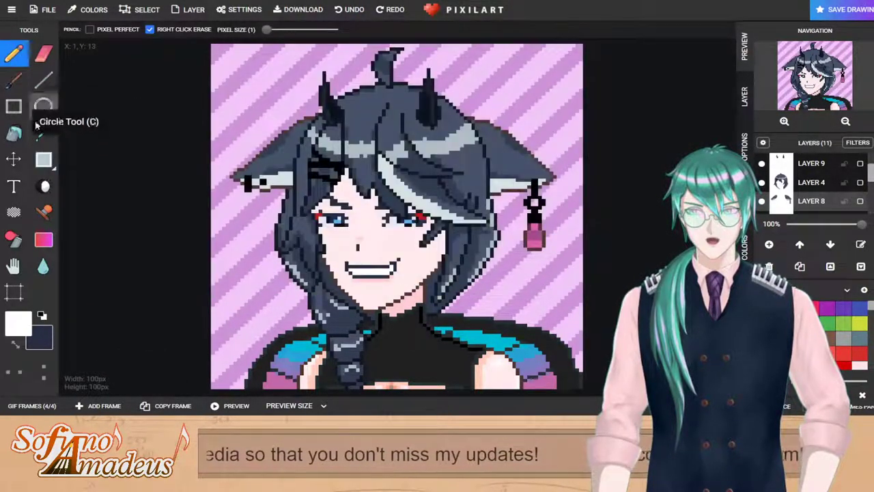
Step: Select frame 4's left ear, rotate it clockwise so its tip points up, and move it higher on the head
drag(212, 50, 431, 265)
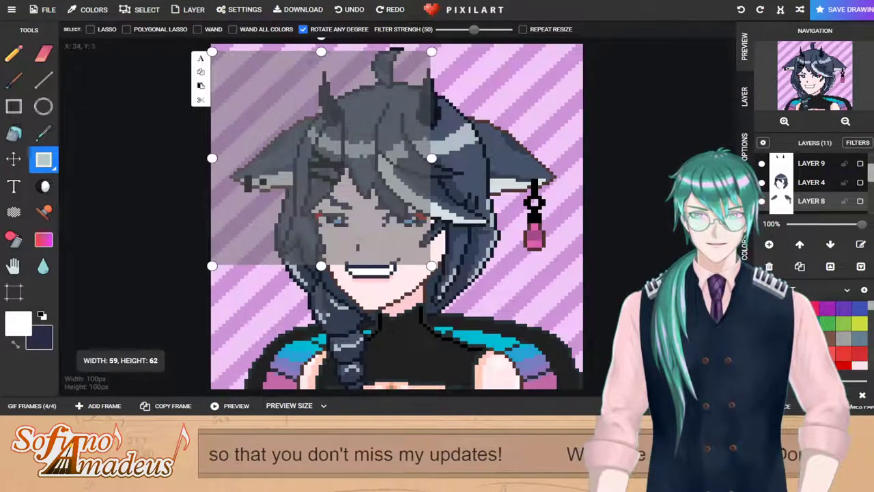
drag(321, 39, 455, 114)
drag(325, 148, 304, 100)
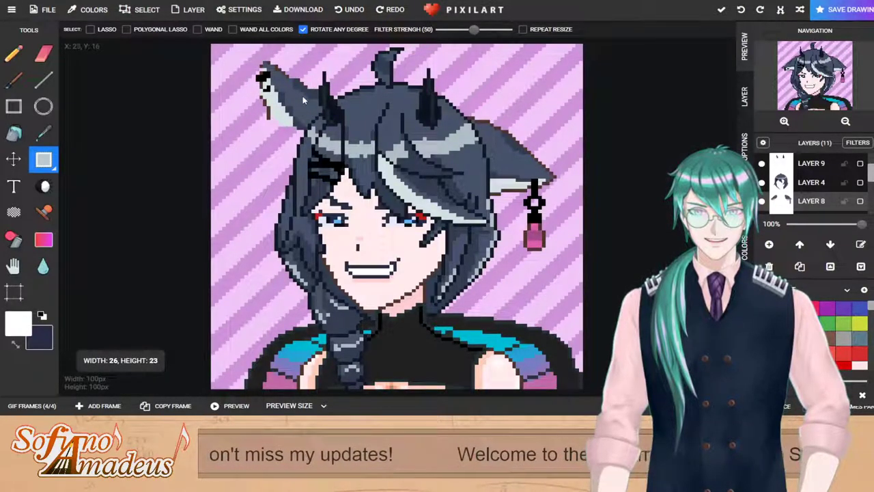
Step: Select the right ear with its earring, rotate it counterclockwise so it lifts outward, and raise it to match the left ear
drag(629, 94, 376, 294)
drag(480, 77, 397, 142)
drag(470, 177, 470, 94)
Step: Sample the brown ear outline colour and redraw the broken outlines around both rotated ears with the Pencil
scroll(316, 97, up, 2)
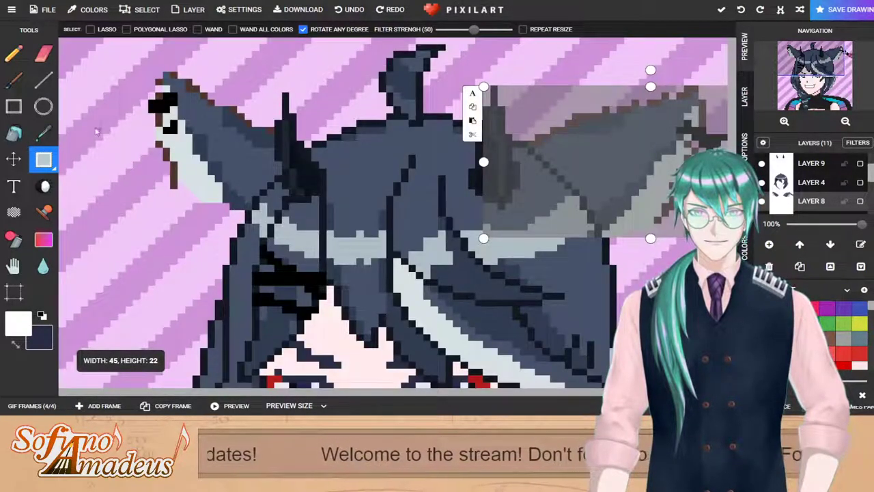
click(15, 55)
click(43, 132)
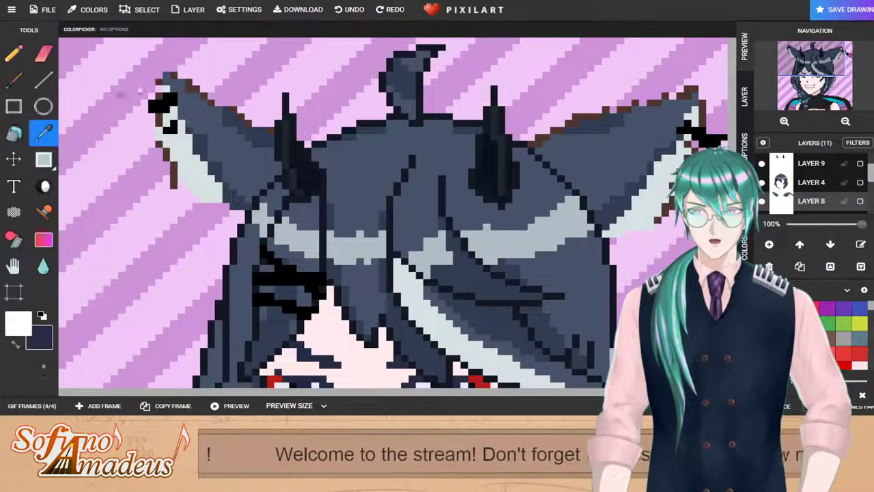
click(158, 86)
click(15, 55)
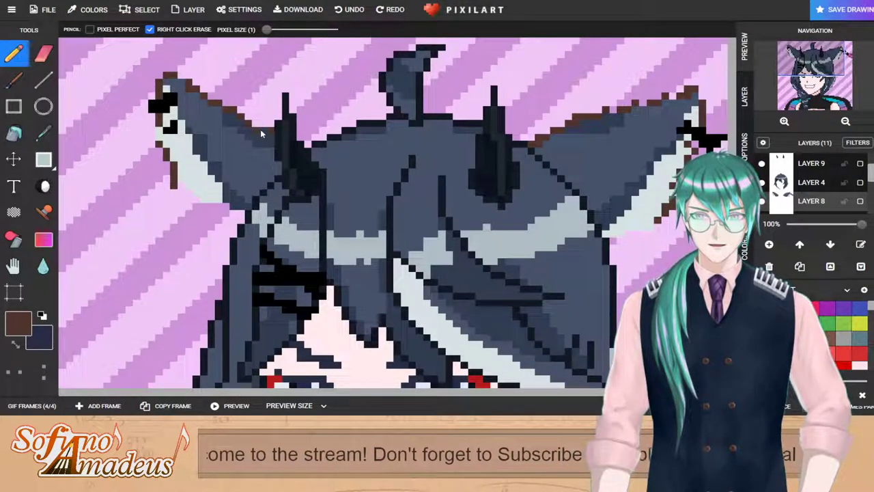
drag(260, 129, 247, 127)
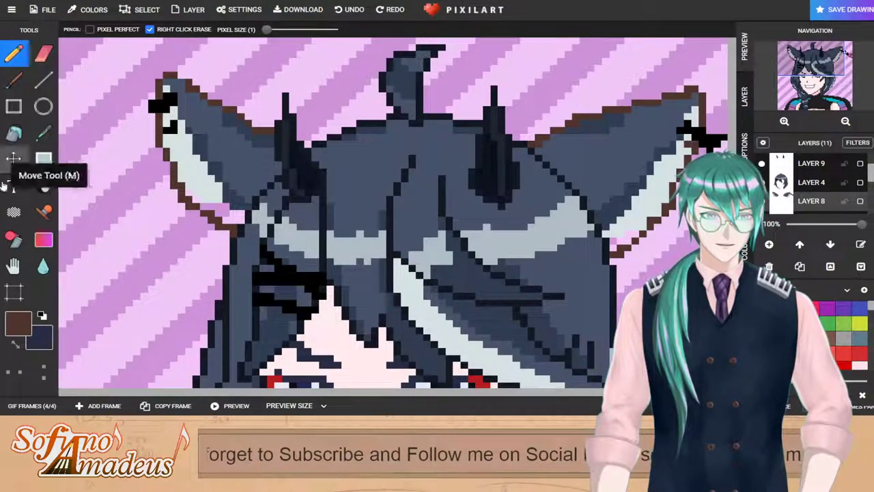
Step: Fill the gaps inside both ears with the sampled light grey and touch up the brown outline
click(43, 134)
click(182, 151)
click(14, 54)
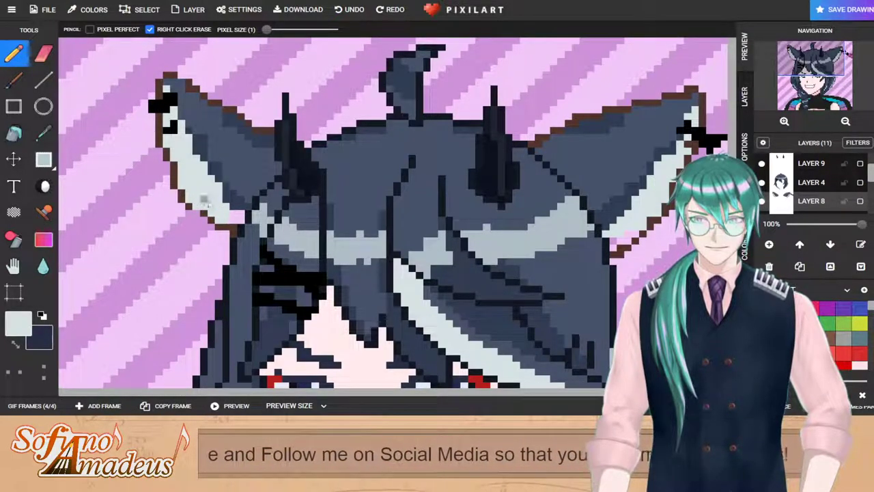
click(43, 134)
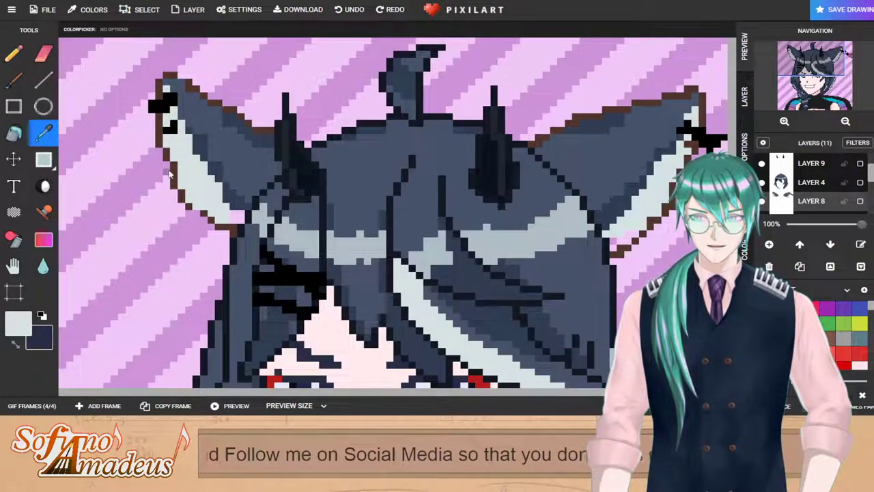
click(174, 176)
click(14, 53)
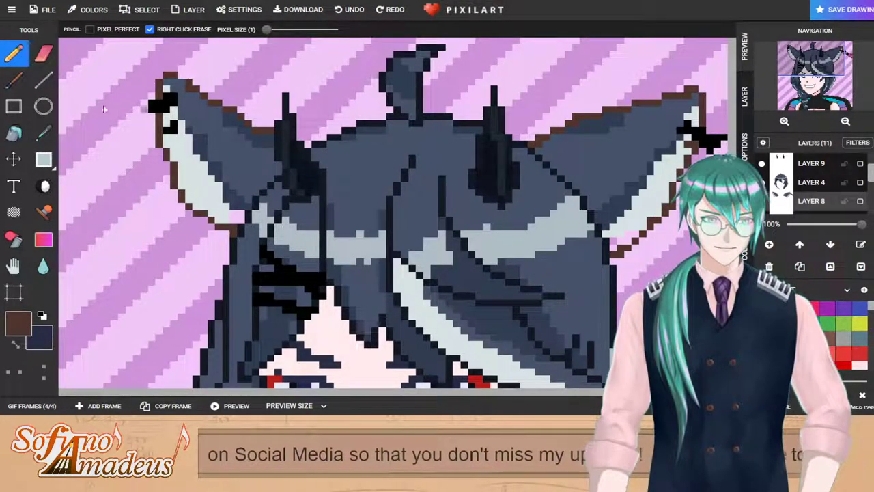
click(44, 133)
click(183, 157)
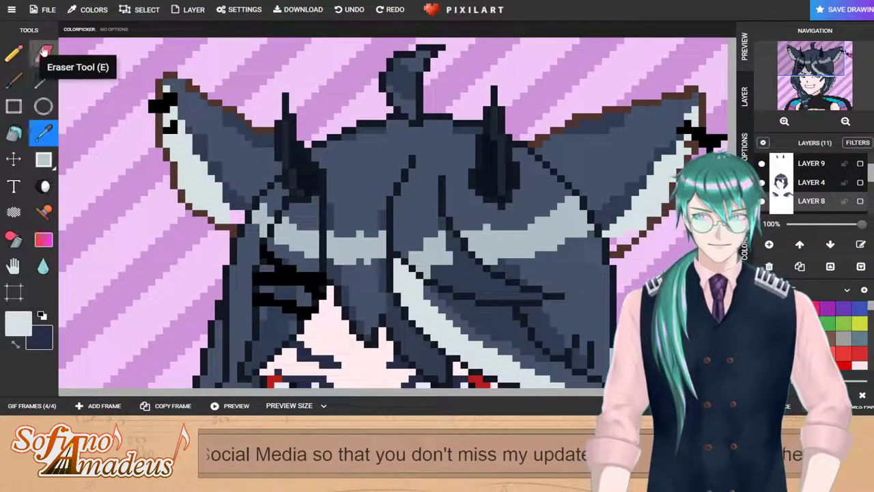
click(14, 53)
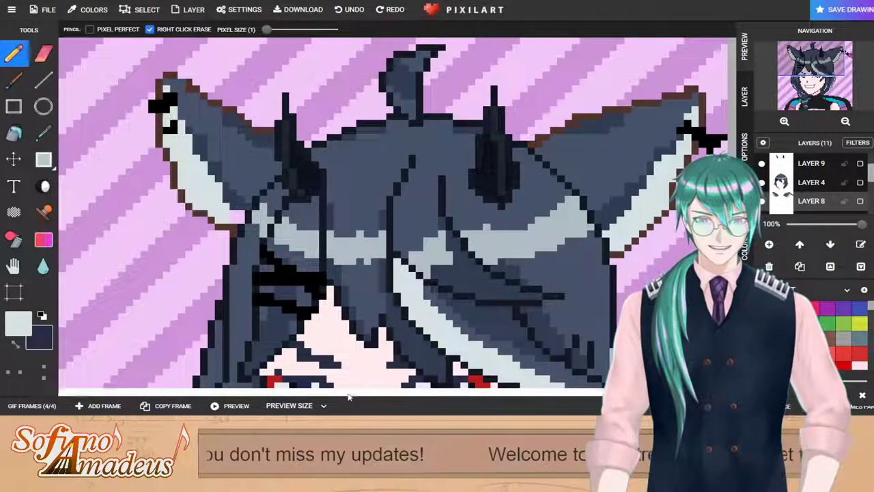
Step: Sample the blue-grey hair colour and clean up the fur pixels along the ears' edges
drag(349, 394, 492, 403)
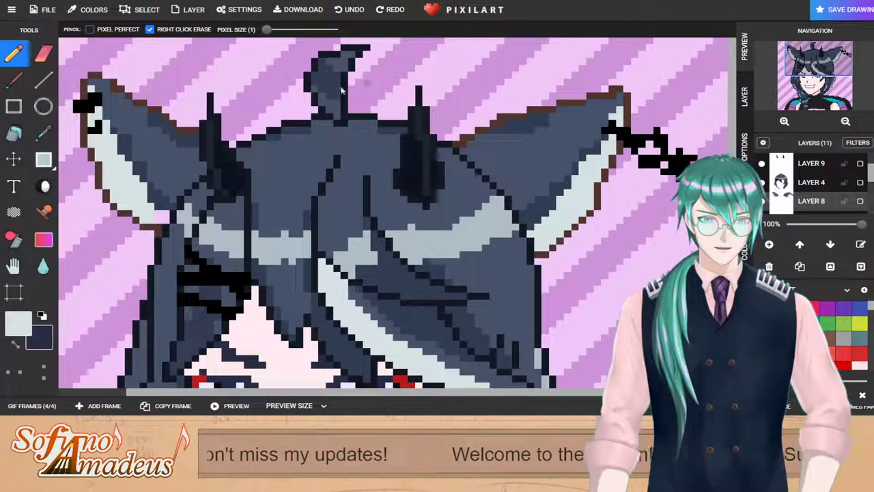
click(43, 133)
click(298, 147)
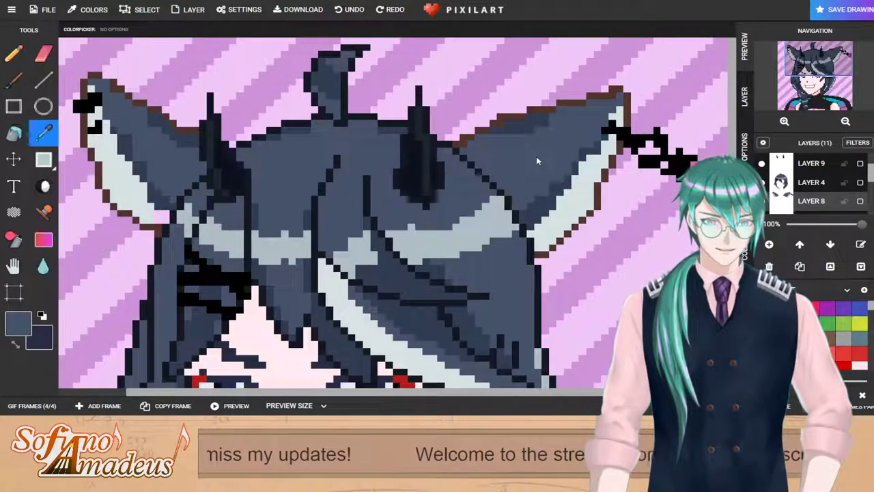
click(14, 54)
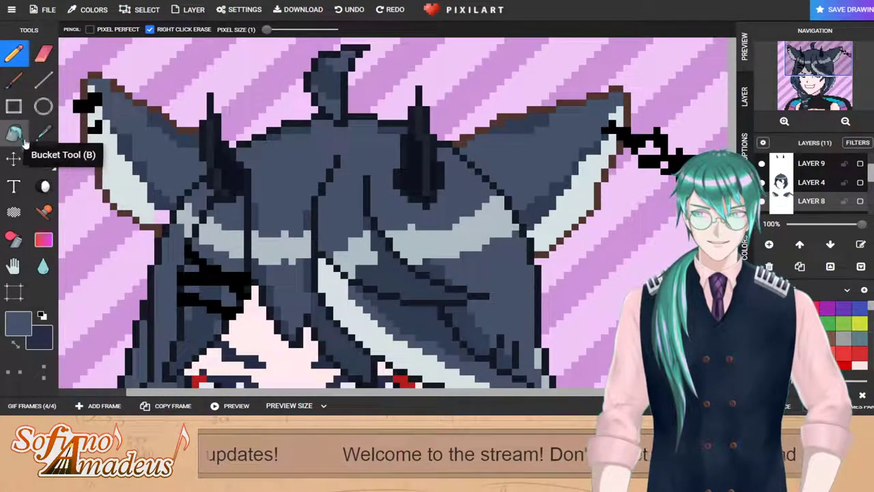
click(43, 53)
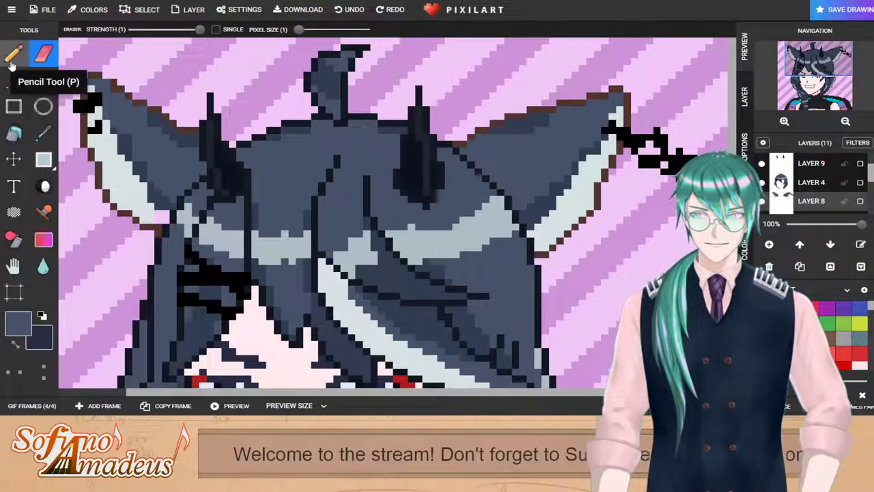
Step: Touch up the left ear's upper edge with sampled brown outline and blue-grey fur pixels
click(43, 133)
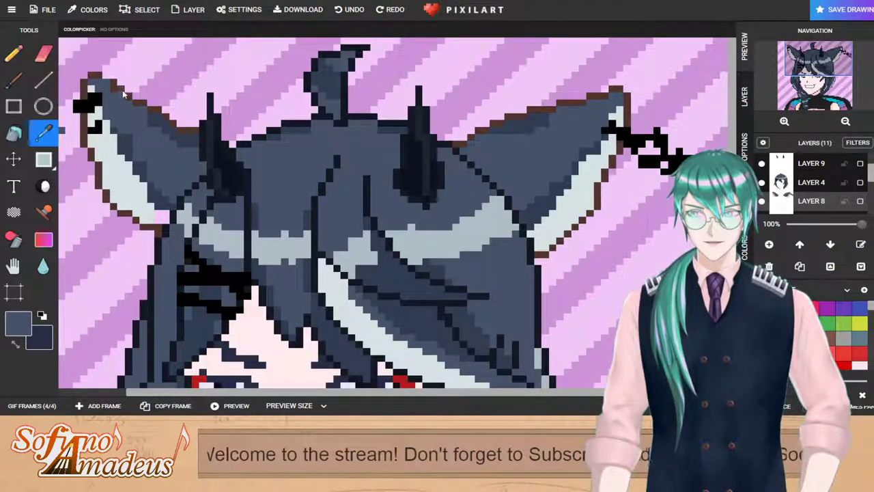
click(124, 94)
click(14, 53)
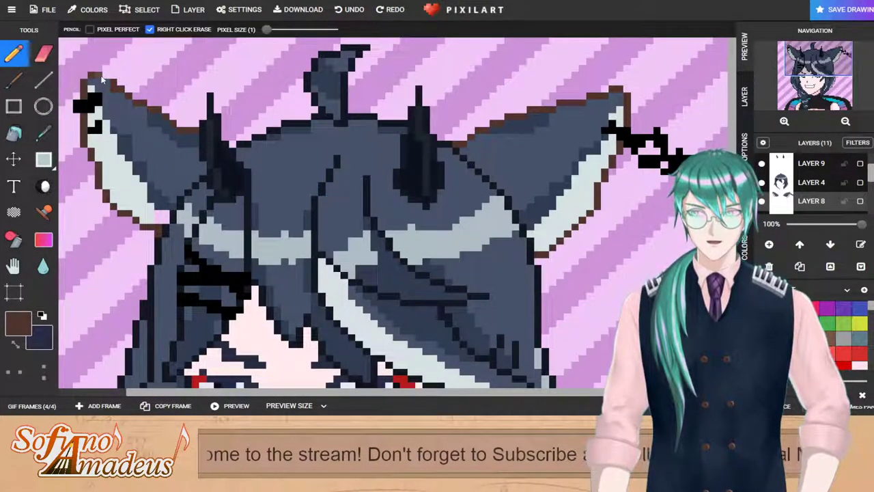
click(43, 133)
click(125, 133)
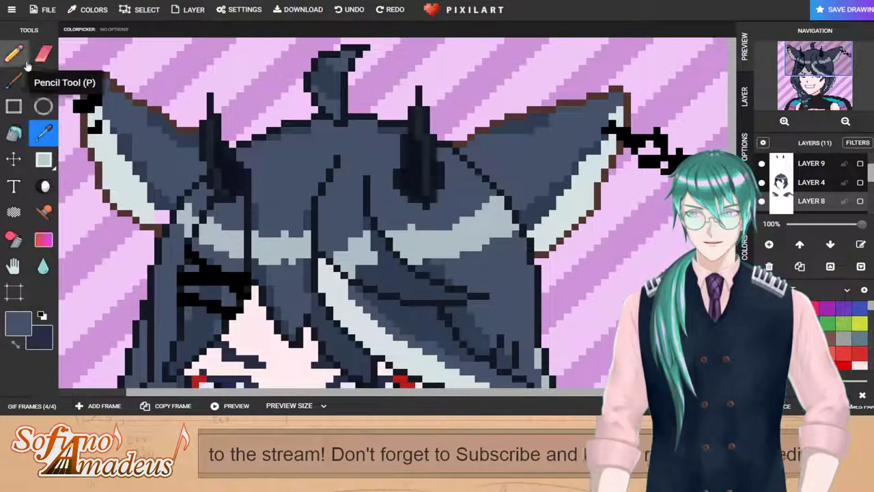
click(14, 53)
Step: Sample black from the left ear's piercing and redraw its lower stud as a solid block
click(43, 133)
click(99, 129)
click(13, 54)
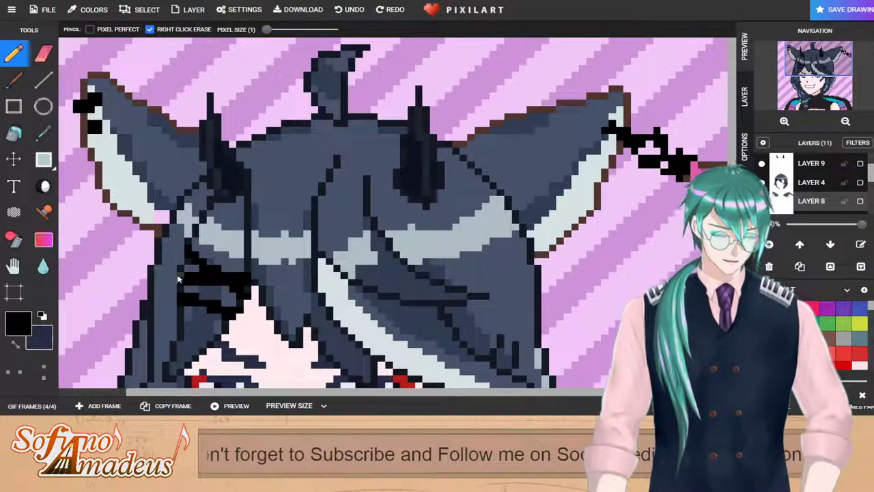
Step: Switch between frames 2, 3 and 4 to compare the raised ears with the earlier ear positions
scroll(180, 283, down, 3)
click(33, 406)
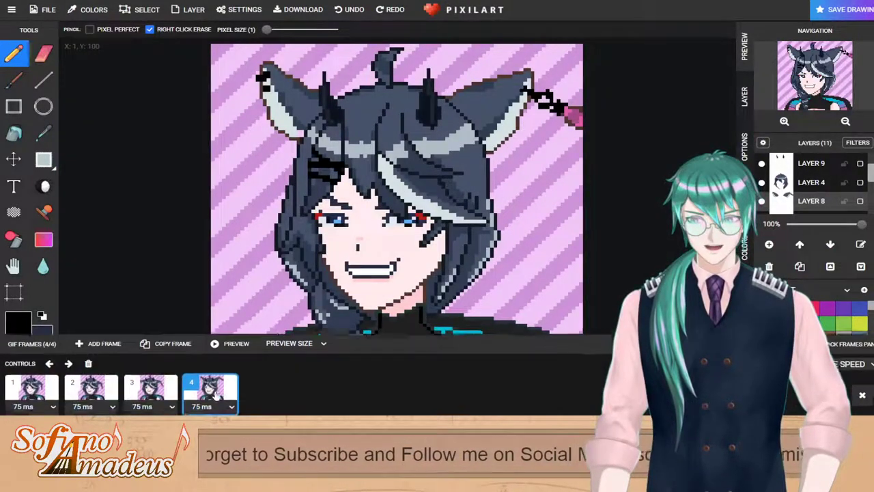
click(154, 385)
click(209, 393)
click(106, 380)
click(153, 387)
click(192, 384)
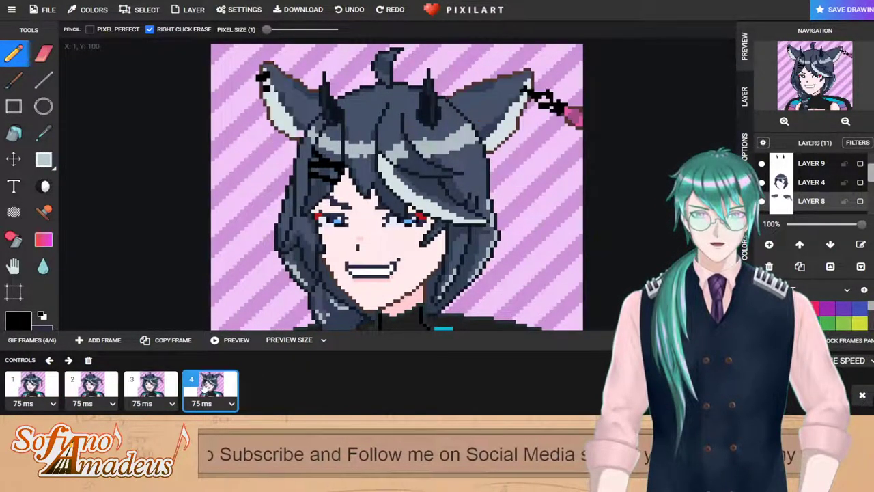
Step: Move frame 4's ears down a few pixels and compare their position with frames 2 and 3
click(13, 159)
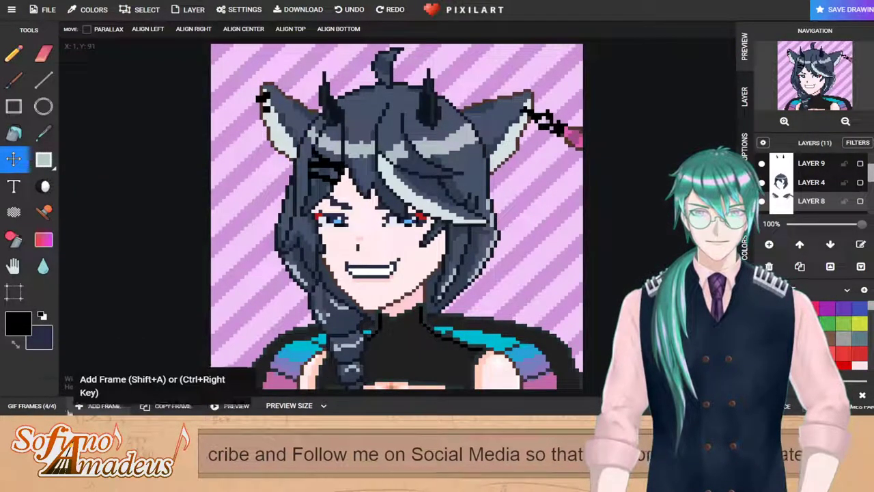
click(31, 406)
click(169, 385)
click(210, 385)
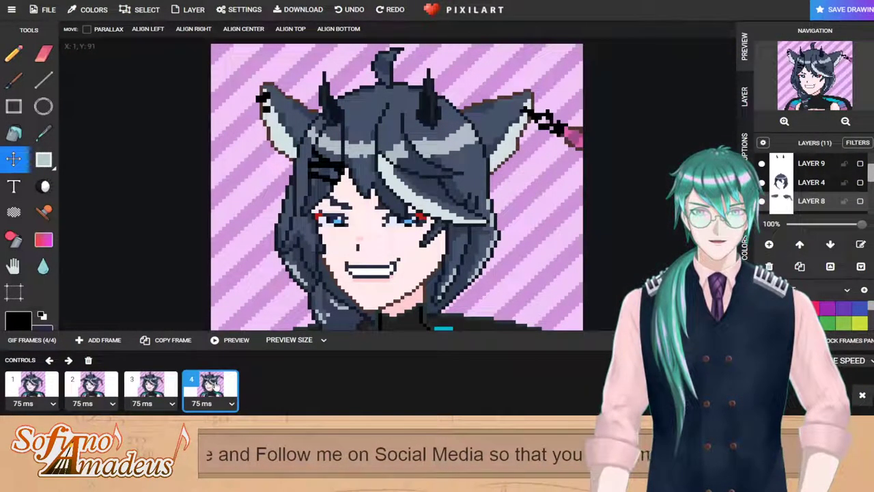
click(163, 388)
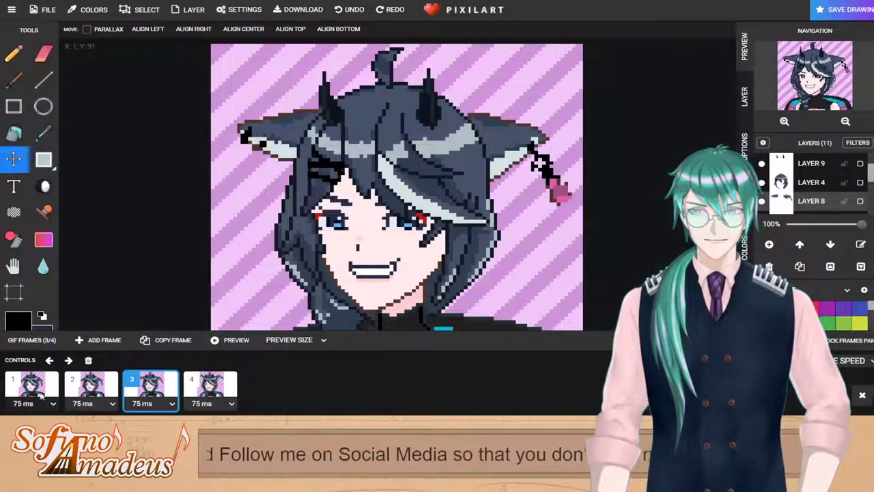
click(103, 388)
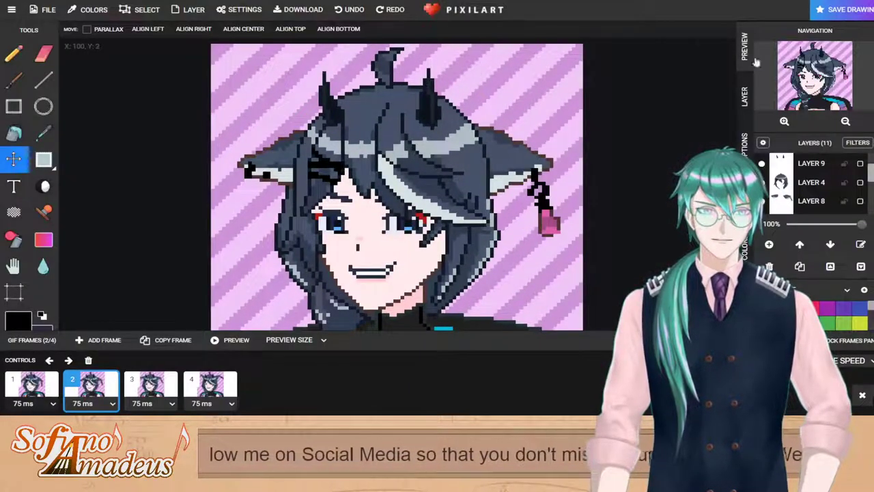
click(220, 387)
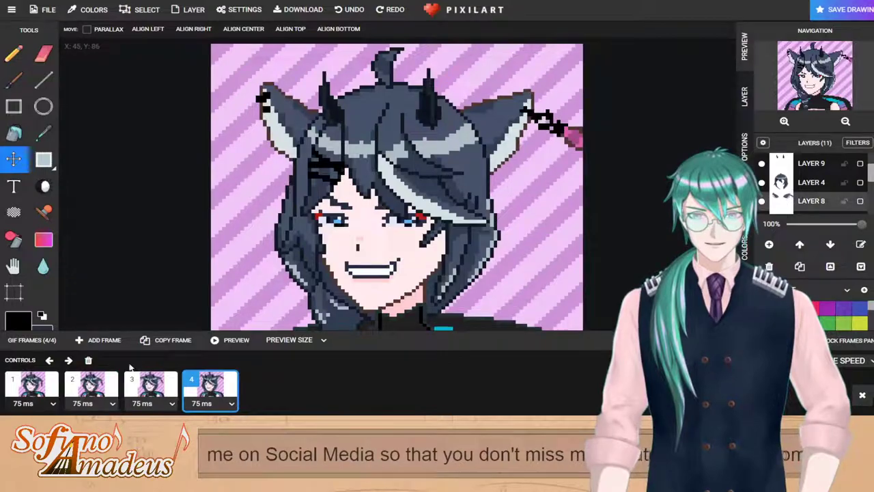
Step: Duplicate frame 4 as frame 5
click(167, 340)
scroll(374, 246, up, 2)
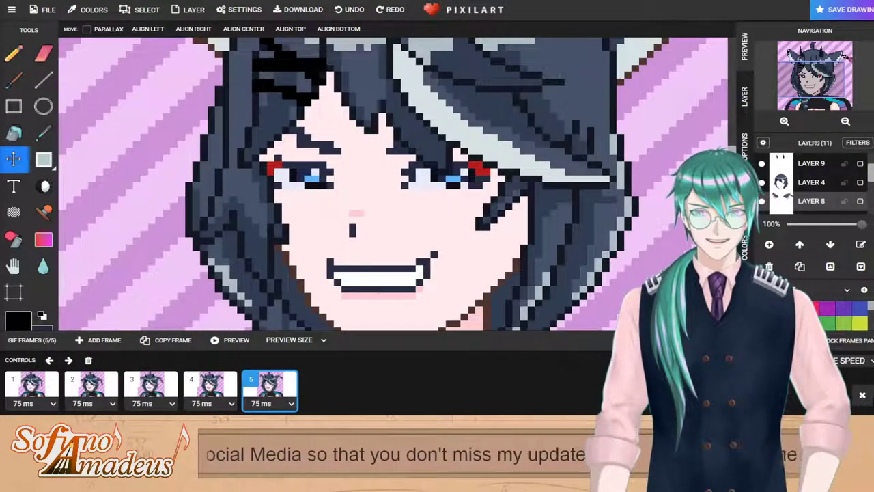
Step: Erase the iris, pupil and eye white of the left eye on Layer 3 in frame 5
click(43, 159)
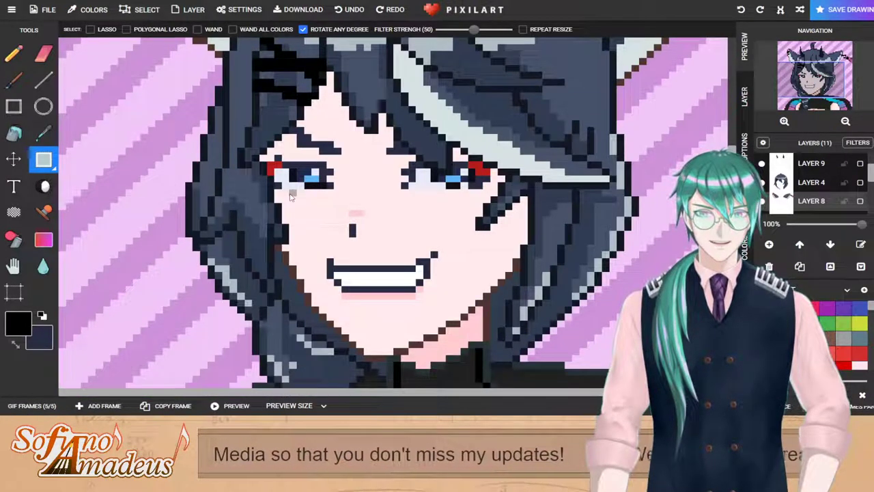
scroll(290, 196, up, 1)
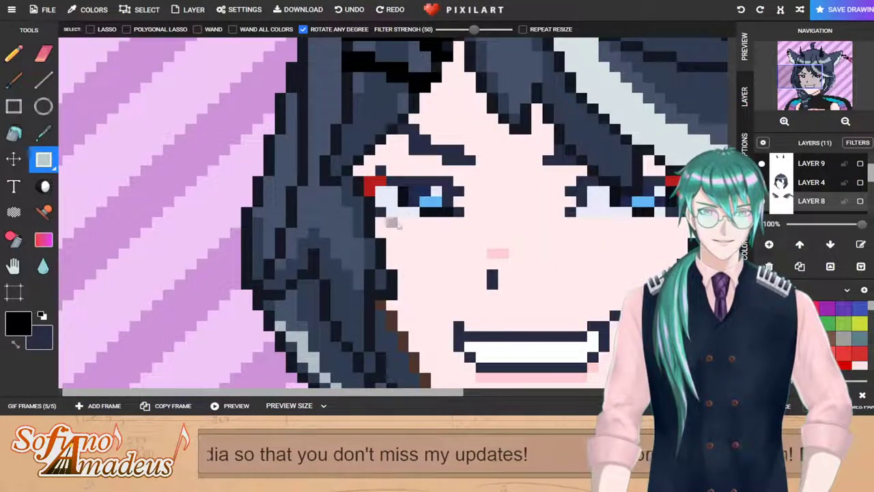
click(43, 53)
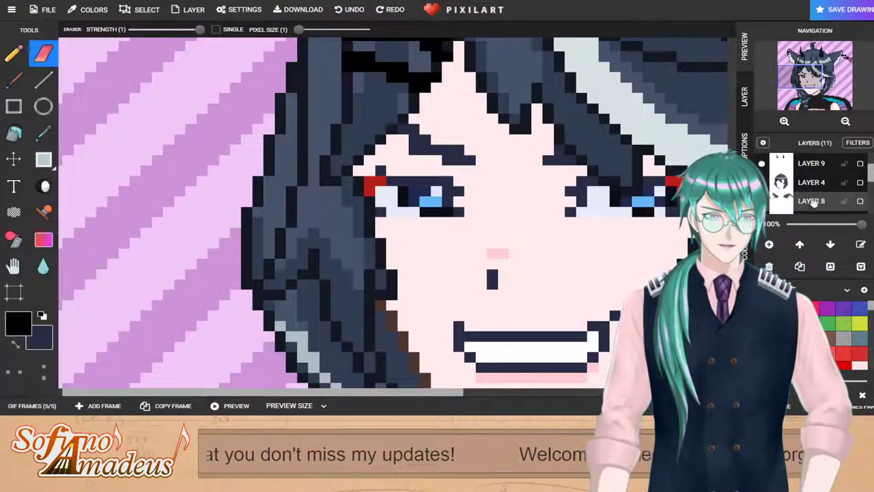
scroll(805, 181, down, 1)
scroll(803, 179, down, 2)
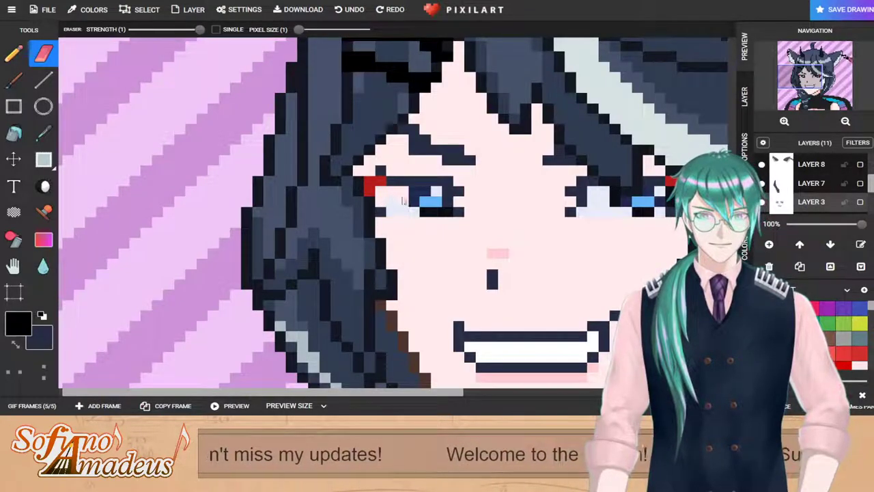
drag(414, 205, 432, 217)
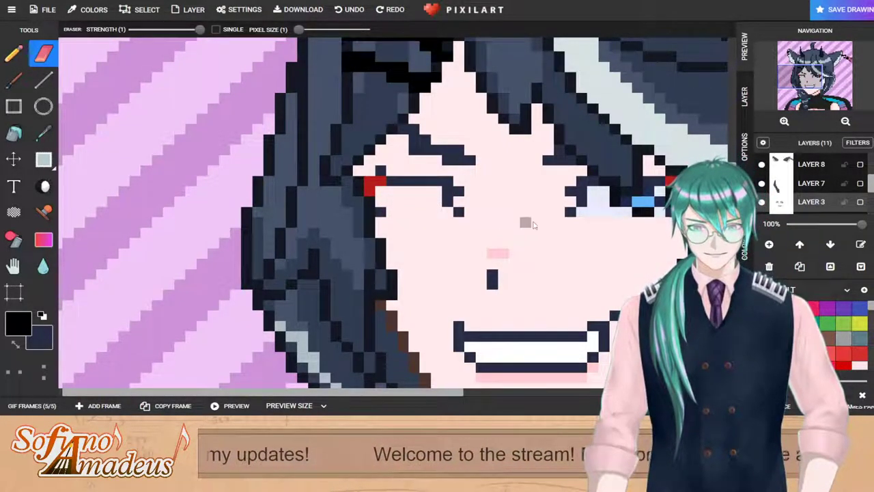
Step: Erase the right eye's iris, pupil and eye white, keeping only the upper lid line
scroll(586, 222, down, 1)
scroll(598, 216, up, 1)
mouse_move(309, 226)
mouse_down()
mouse_move(325, 206)
mouse_move(347, 220)
mouse_up()
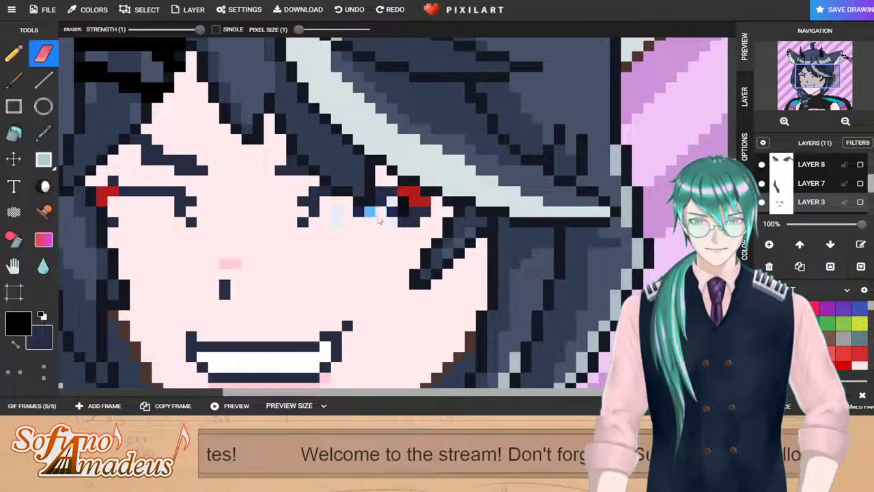
drag(403, 216, 370, 210)
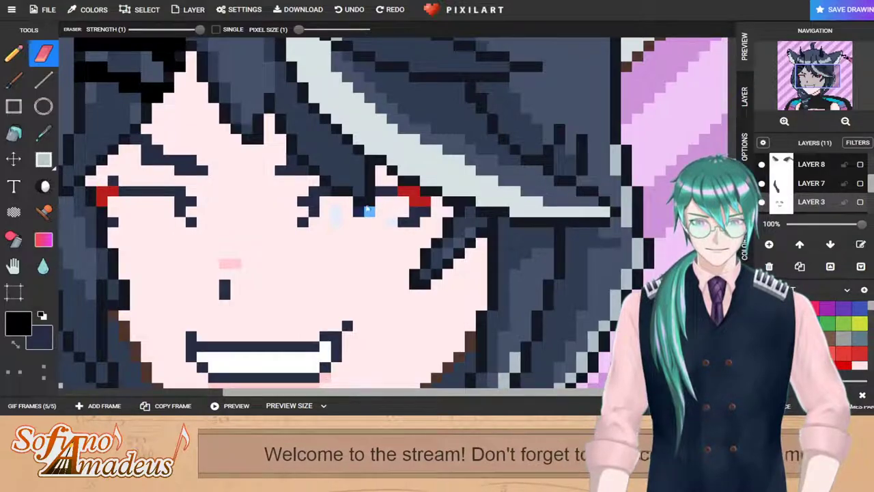
Step: Examine frame 5's closed eyes up close and on the full portrait, and compare them with frame 4
scroll(357, 212, down, 2)
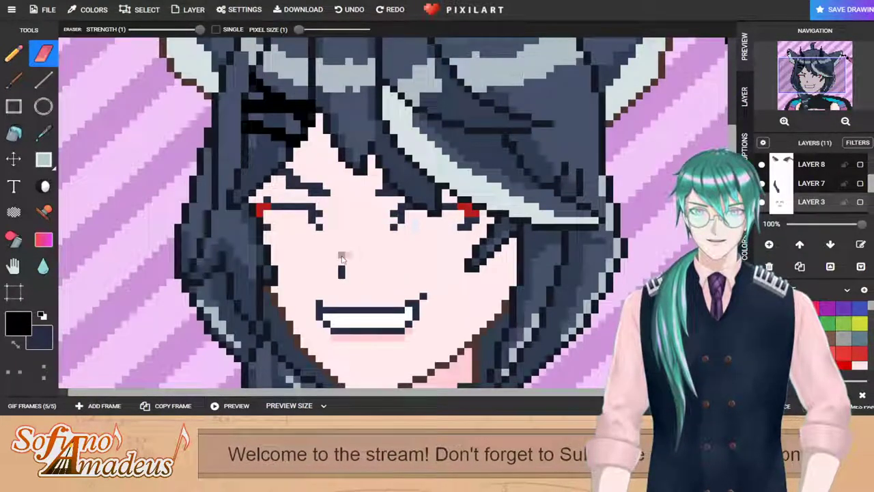
scroll(341, 253, up, 2)
scroll(383, 251, down, 2)
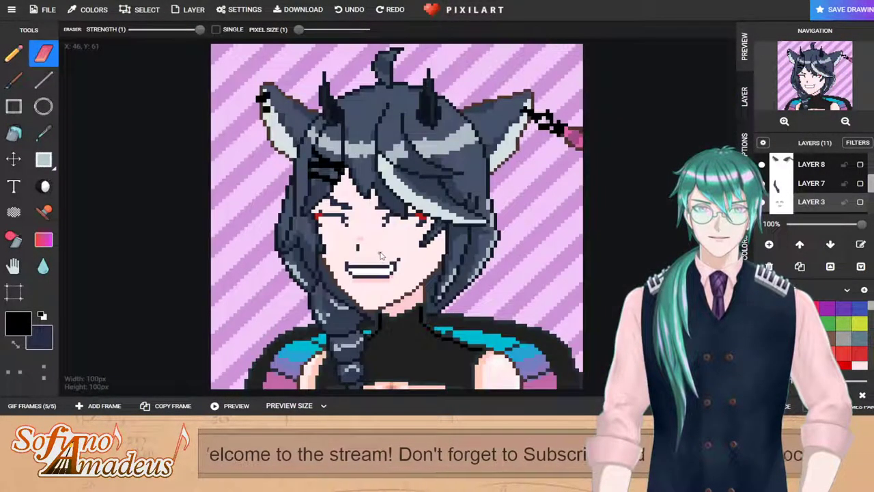
scroll(368, 242, up, 2)
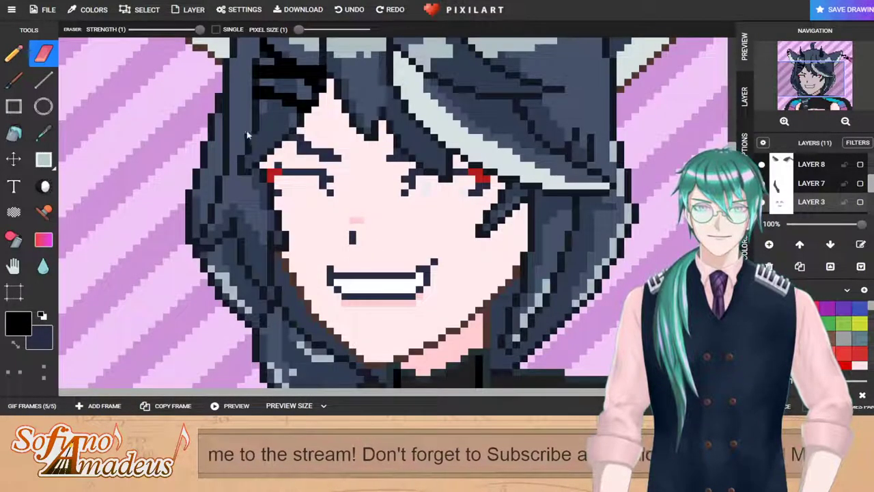
scroll(439, 183, down, 2)
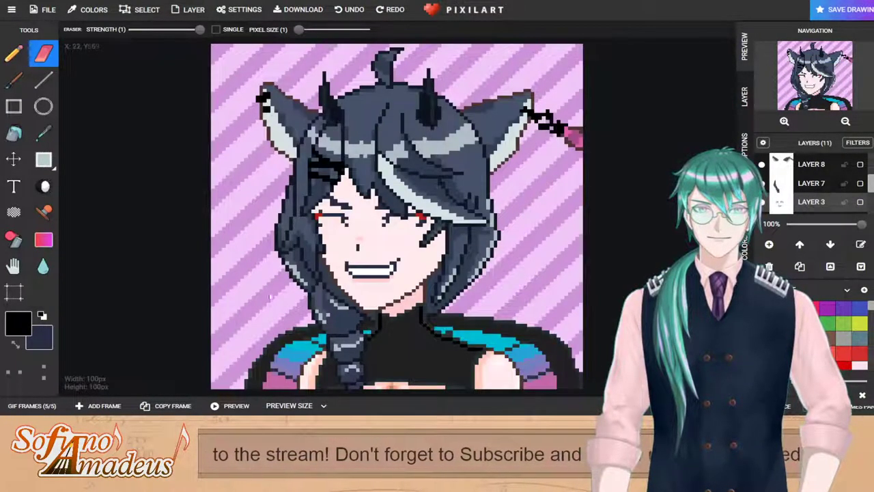
click(32, 406)
click(209, 389)
click(270, 390)
Step: Sample the lash line's navy and reshape the inner ends of both closed eyelids by adding and erasing single pixels
scroll(338, 188, up, 3)
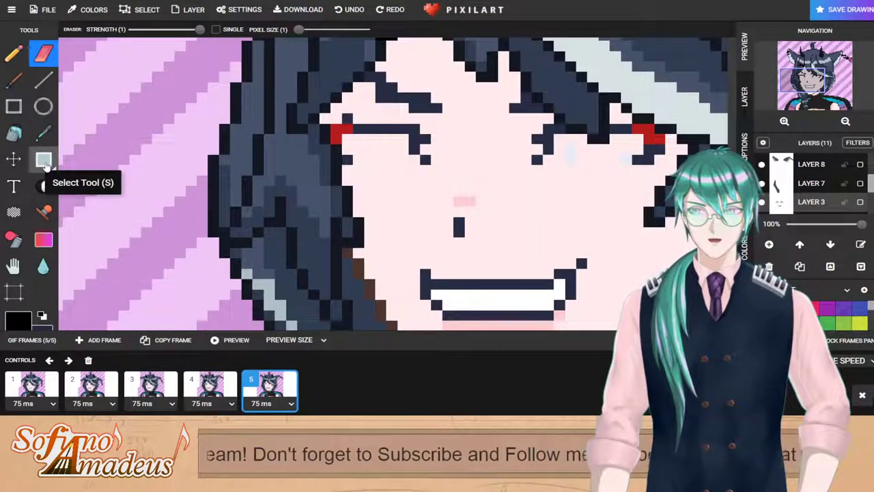
click(14, 53)
click(43, 133)
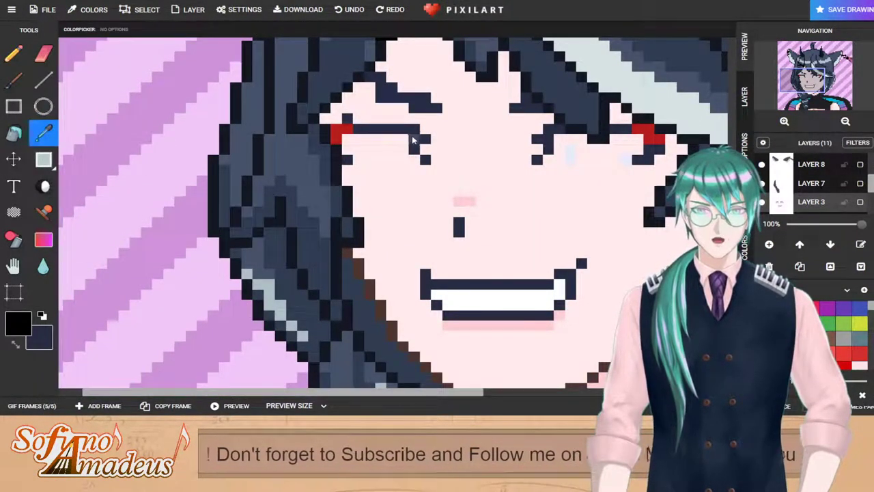
click(401, 134)
click(17, 54)
click(404, 140)
click(557, 136)
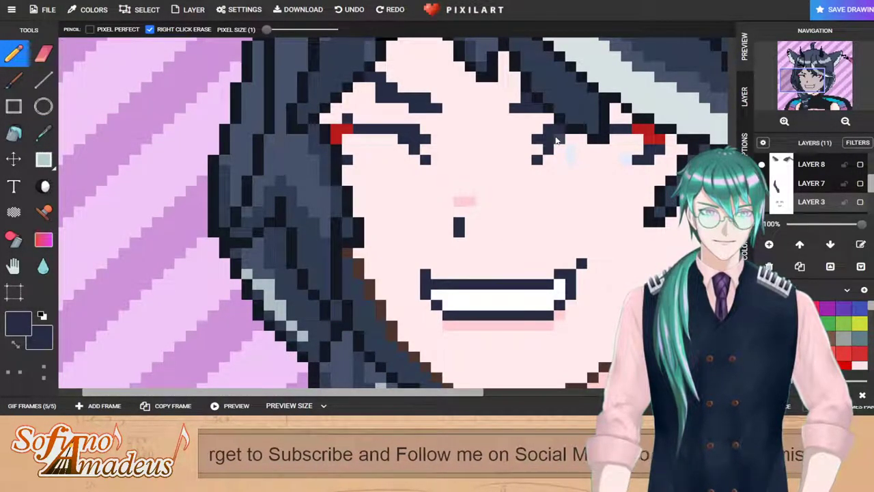
click(43, 53)
click(412, 136)
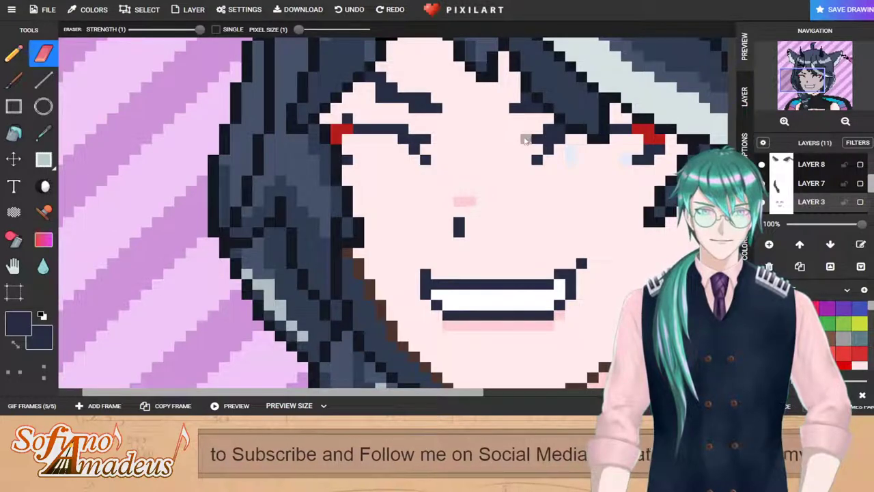
Step: Hide the hair on Layer 4, remove the right eye's lower outer lash and repaint its outer corner in the sampled red
scroll(547, 133, down, 3)
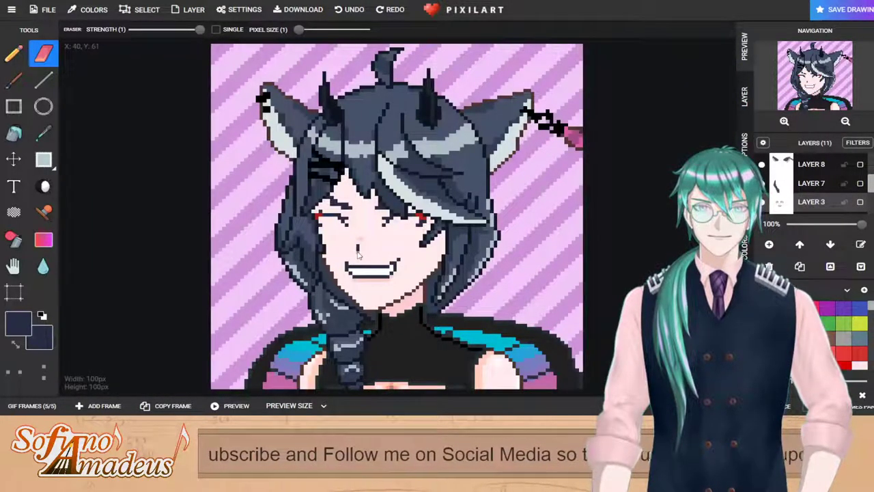
scroll(356, 241, up, 3)
scroll(800, 194, up, 1)
click(762, 173)
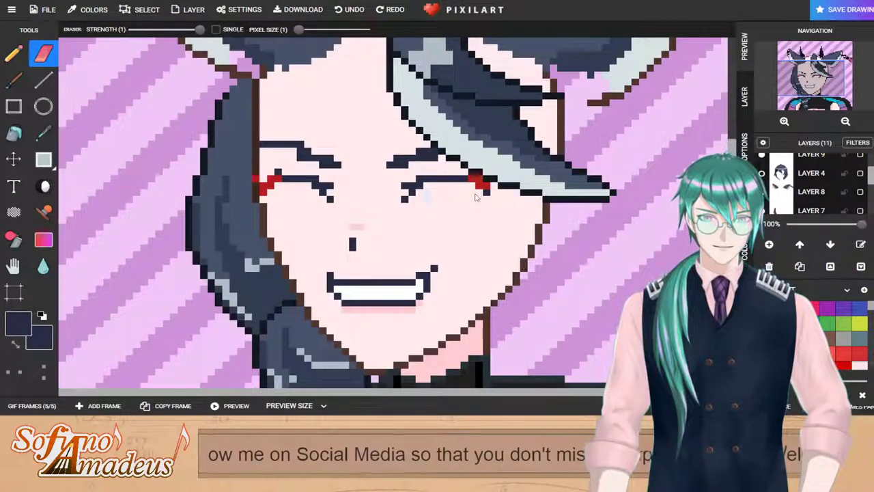
click(43, 133)
click(482, 184)
click(15, 53)
scroll(486, 196, down, 5)
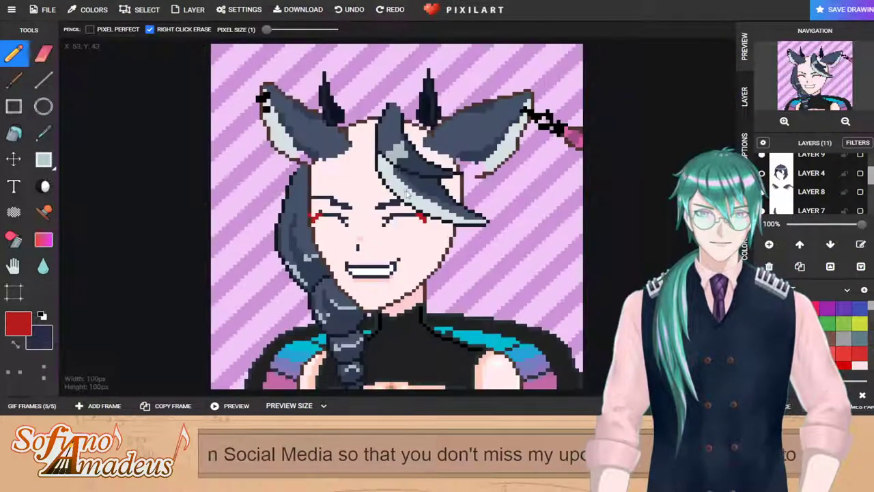
scroll(380, 229, up, 5)
Step: Try a taller mouth by moving the whole grin up one pixel and its lower edge down one pixel
click(43, 159)
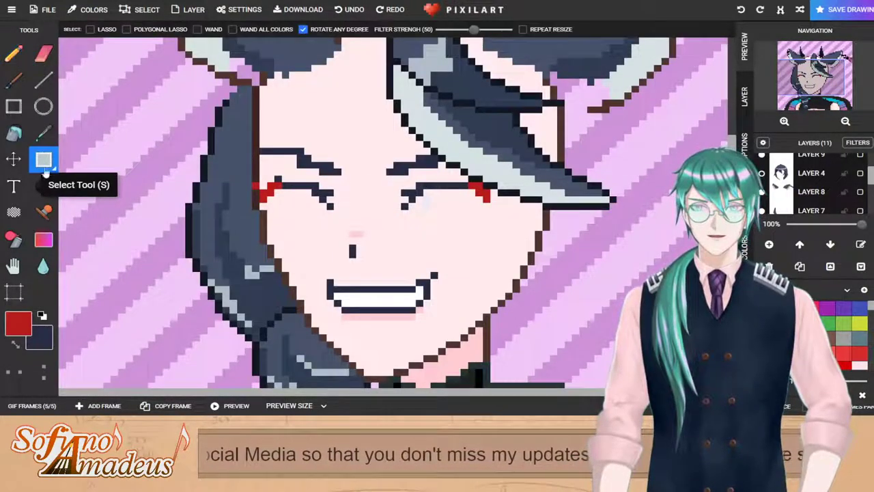
drag(308, 269, 489, 334)
drag(420, 310, 420, 303)
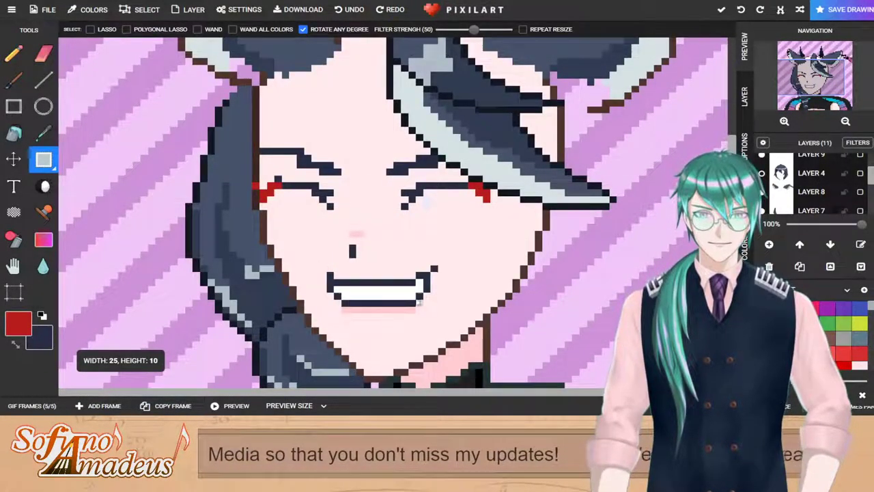
click(350, 338)
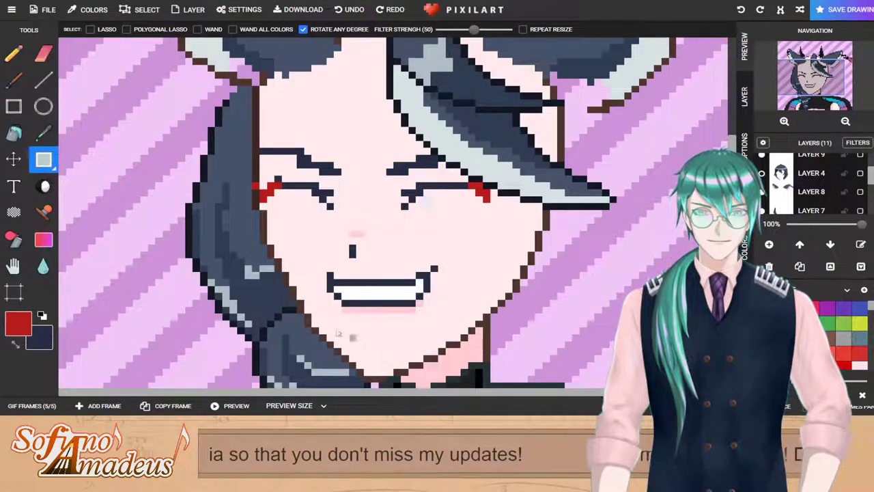
drag(323, 296, 454, 309)
drag(386, 307, 385, 316)
Step: Close the gaps in the stretched mouth's outline with navy pixels and fill the gap in the teeth with sampled white
click(13, 53)
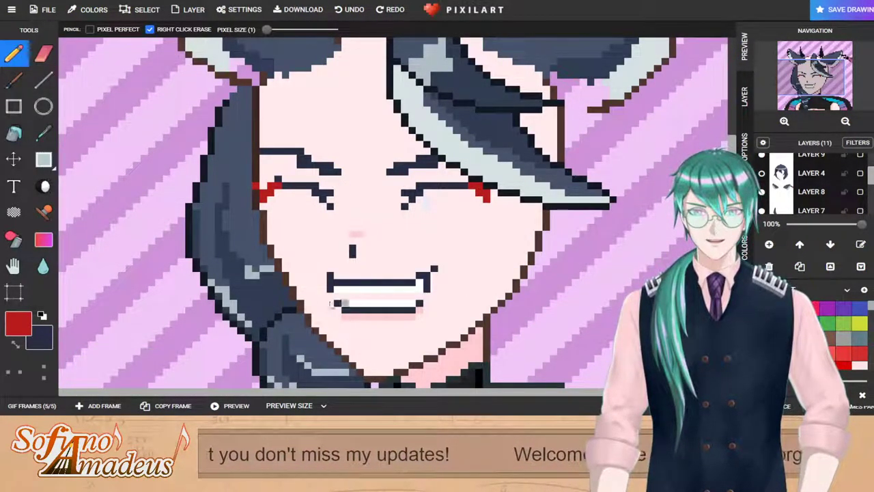
click(41, 316)
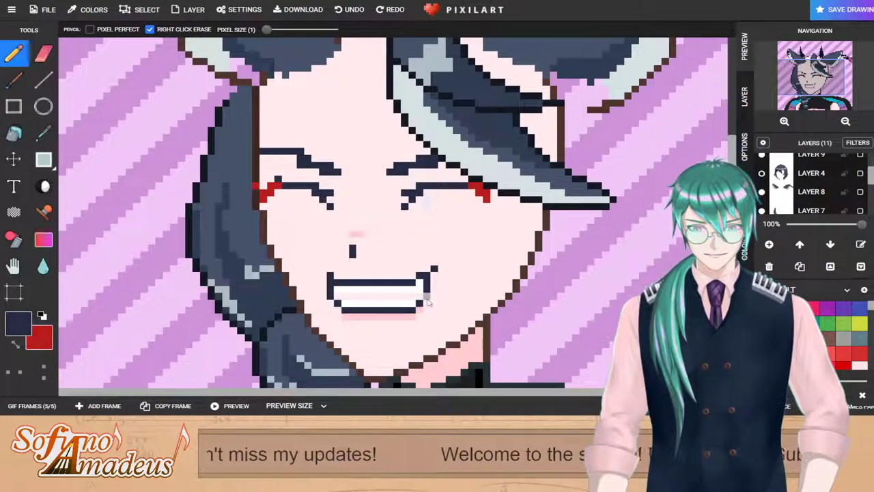
click(42, 133)
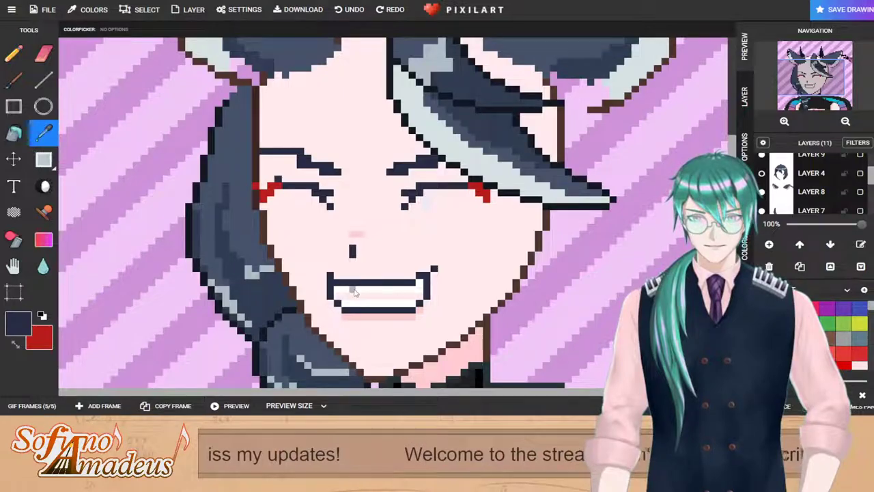
click(354, 292)
click(13, 132)
click(383, 298)
scroll(392, 299, down, 3)
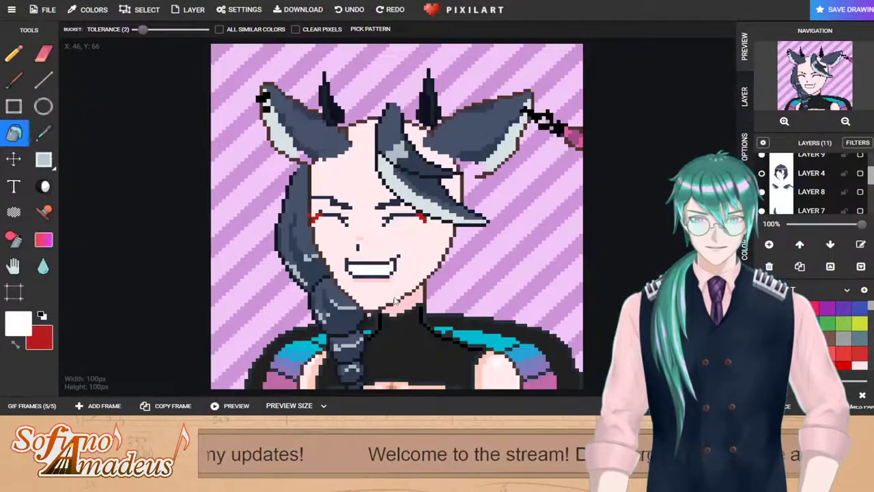
scroll(322, 281, up, 3)
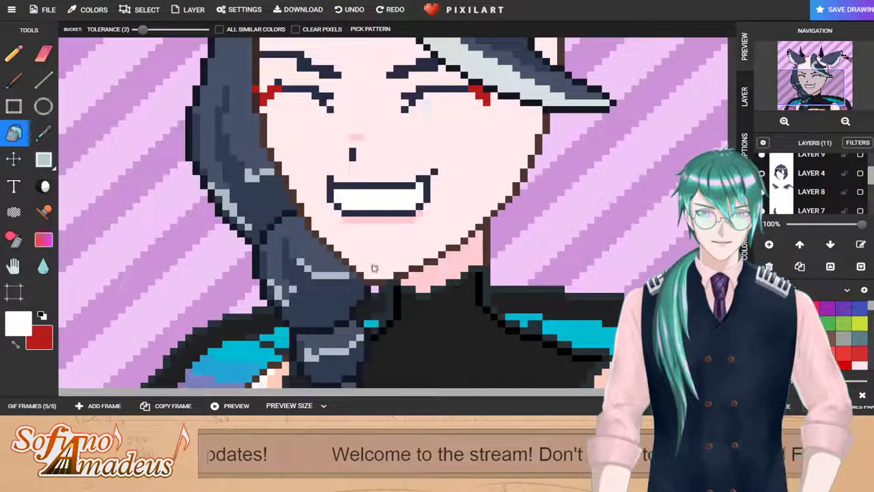
Step: Shift the mouth's lower-left corner inward one pixel and try adjusting the right corner
click(43, 159)
scroll(335, 227, up, 2)
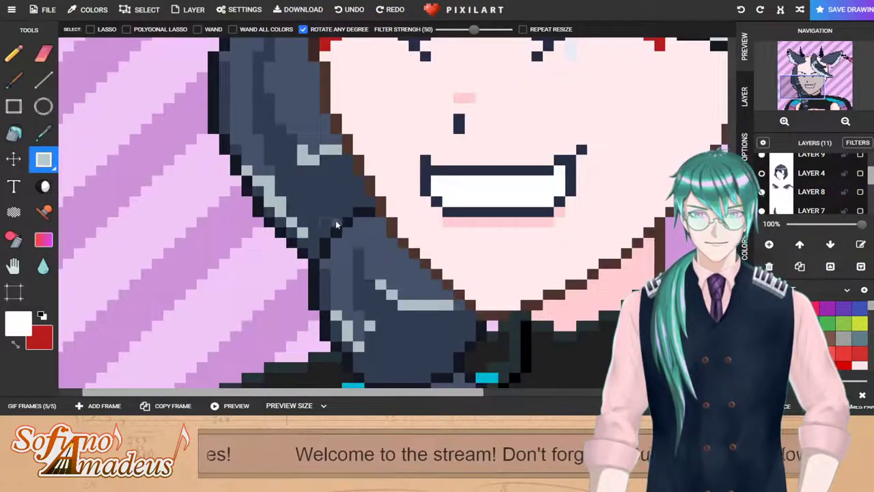
drag(422, 198, 477, 228)
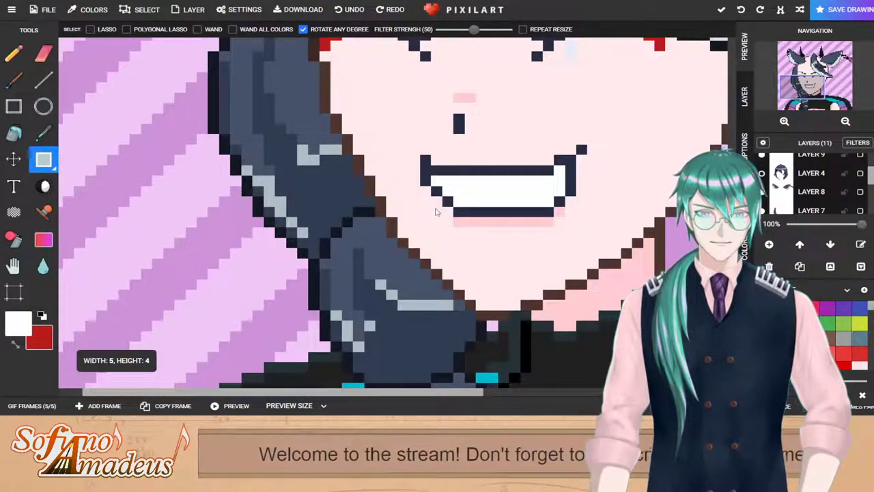
drag(603, 192, 573, 207)
click(612, 194)
Step: Show the hair on Layer 4 again and check the enlarged grin on the full portrait
scroll(612, 193, down, 2)
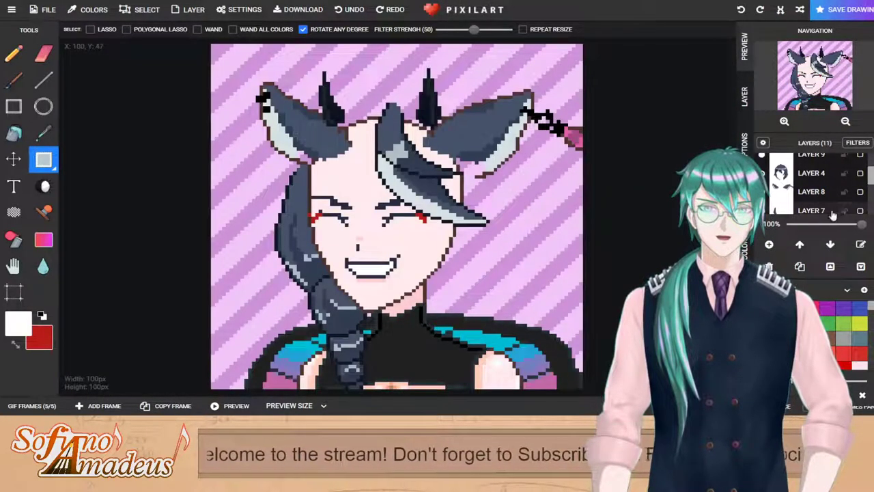
click(762, 173)
scroll(798, 185, up, 2)
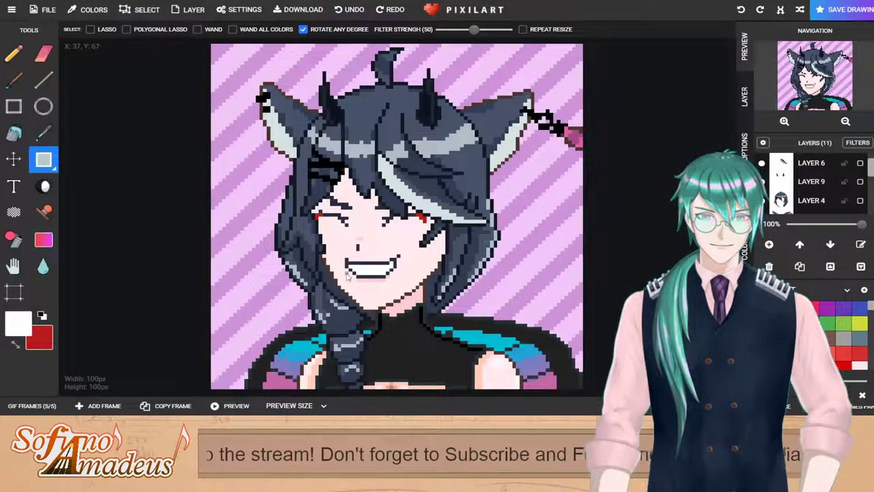
scroll(345, 274, up, 2)
scroll(360, 264, up, 1)
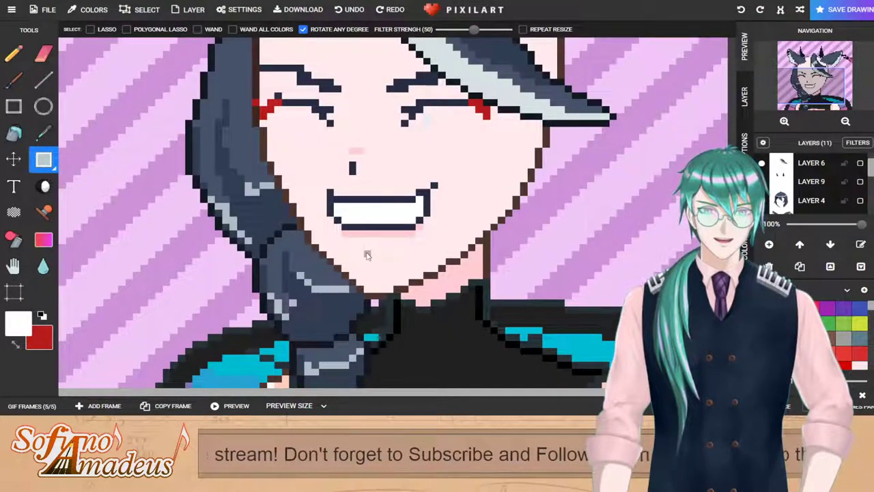
Step: Undo the mouth corner, fill and stretching edits
key(ctrl+z)
key(ctrl+z)
key(ctrl+z)
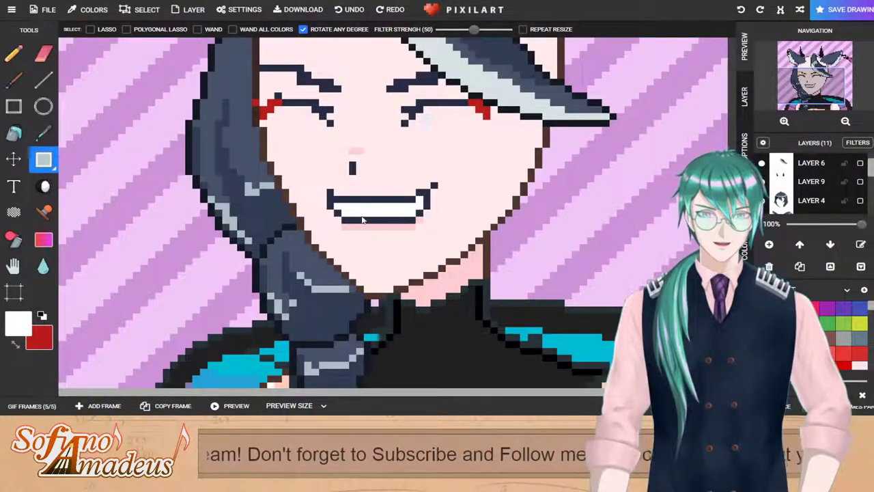
key(ctrl+z)
Step: Compare frame 5's closed-eye grin with frame 4, returning to frame 5 for a close look at the mouth
scroll(450, 175, down, 5)
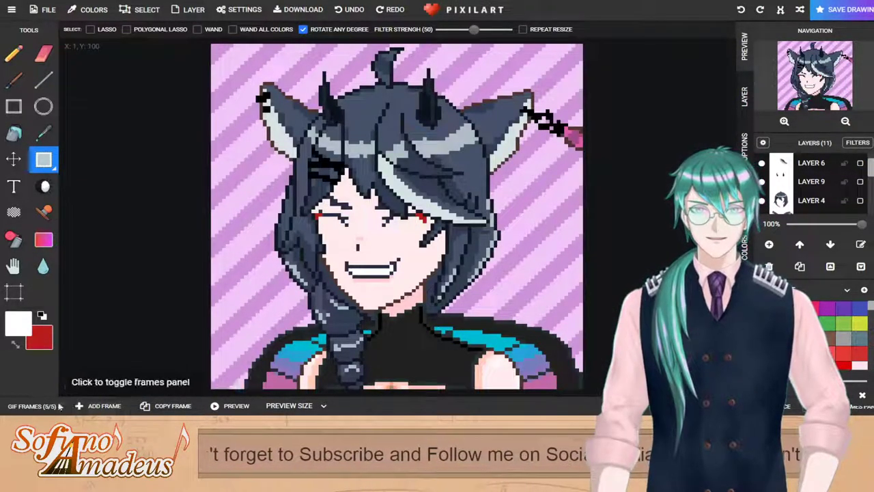
click(65, 407)
click(201, 390)
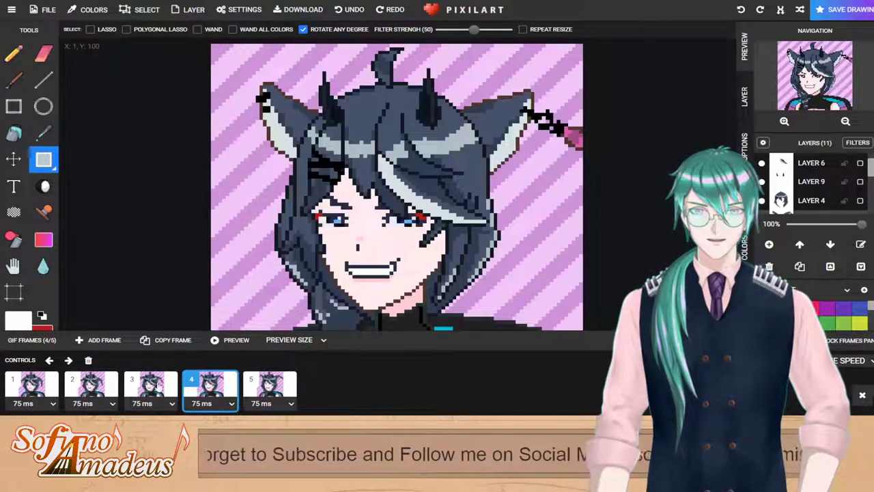
click(254, 380)
scroll(401, 276, up, 2)
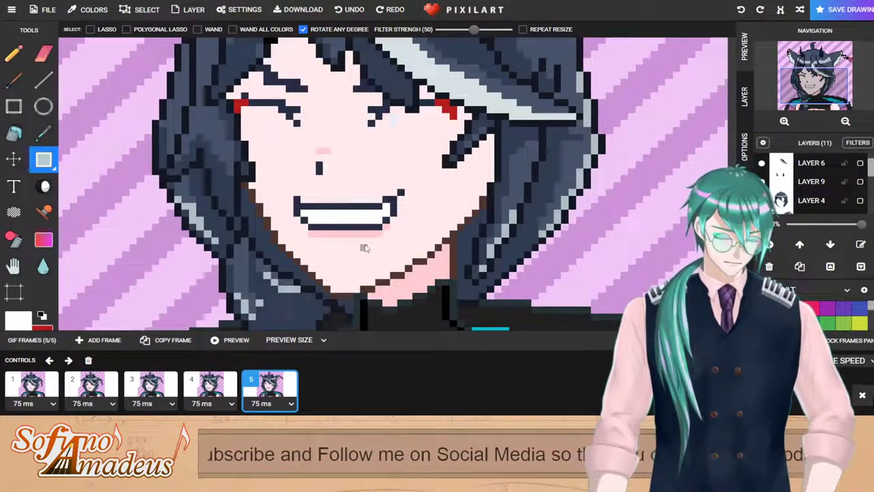
Step: Examine frame 5's closed eyes and grin both close up and against the whole portrait
scroll(356, 193, down, 2)
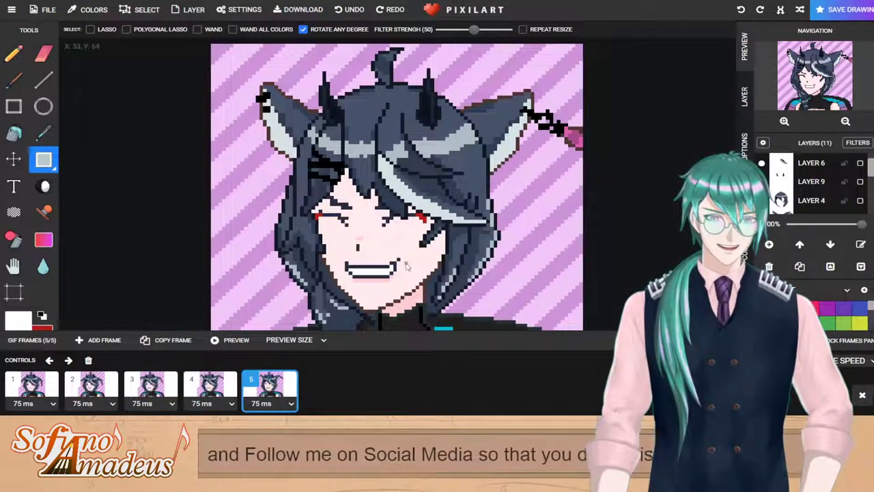
scroll(325, 275, up, 2)
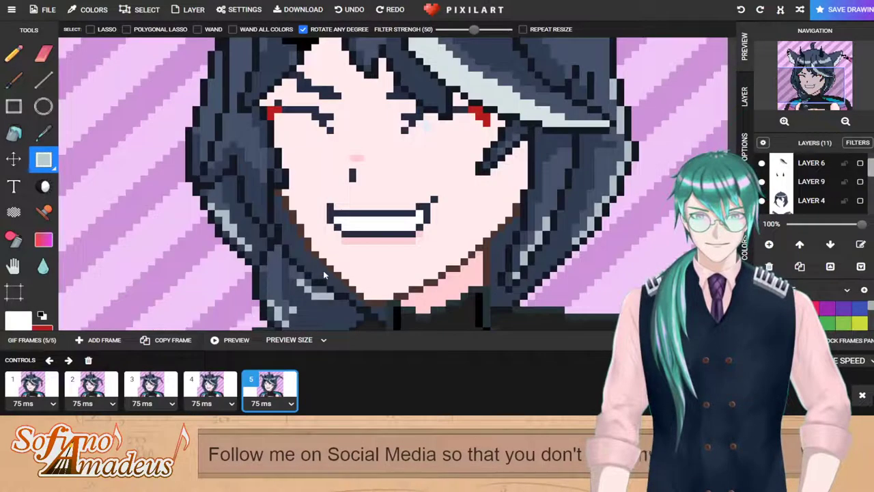
scroll(391, 199, down, 2)
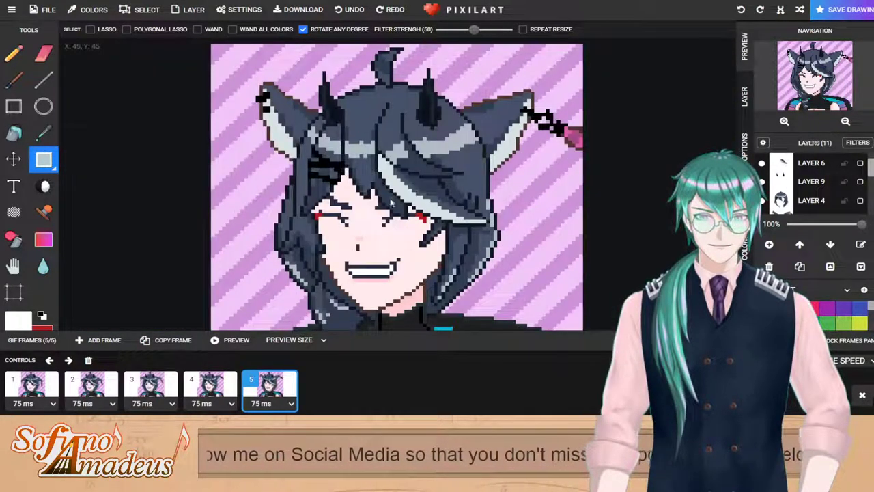
scroll(373, 250, up, 2)
scroll(373, 241, down, 2)
scroll(372, 236, up, 2)
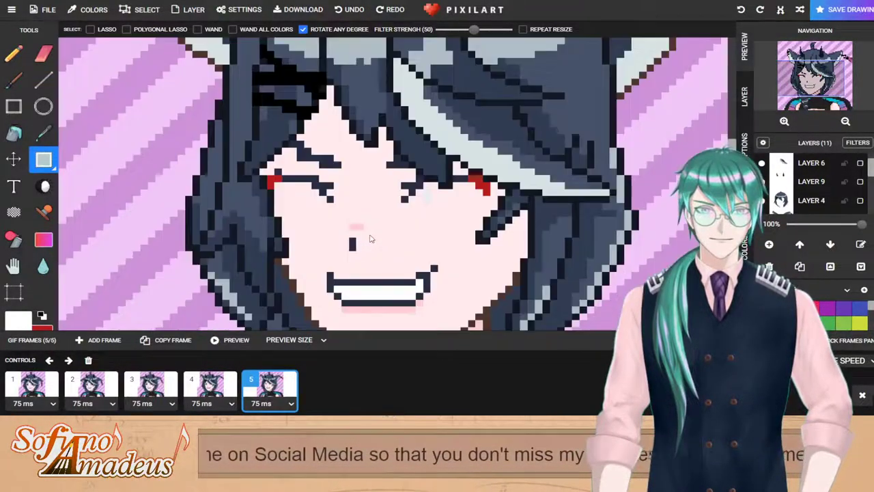
scroll(811, 197, down, 2)
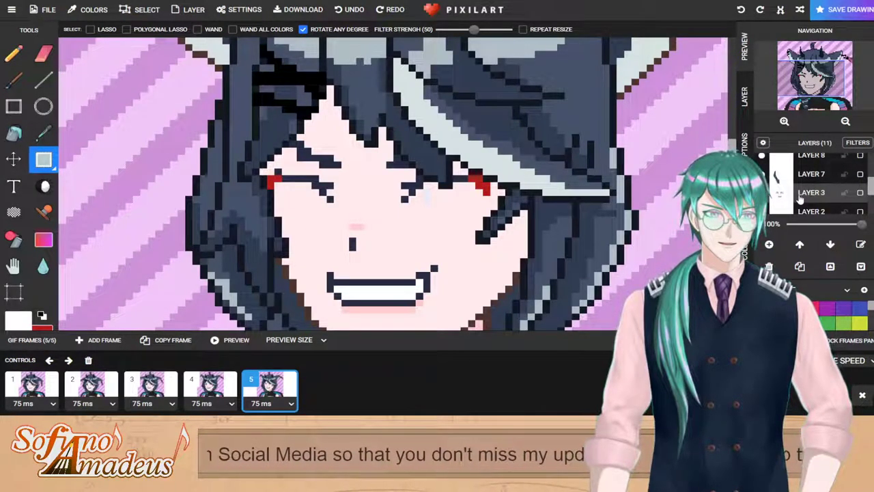
drag(267, 171, 588, 108)
scroll(443, 195, down, 2)
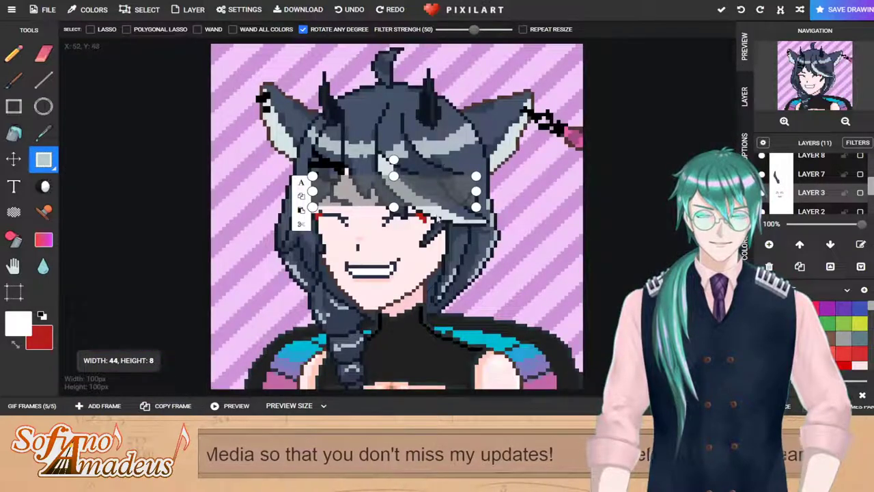
scroll(405, 284, up, 3)
scroll(406, 284, down, 3)
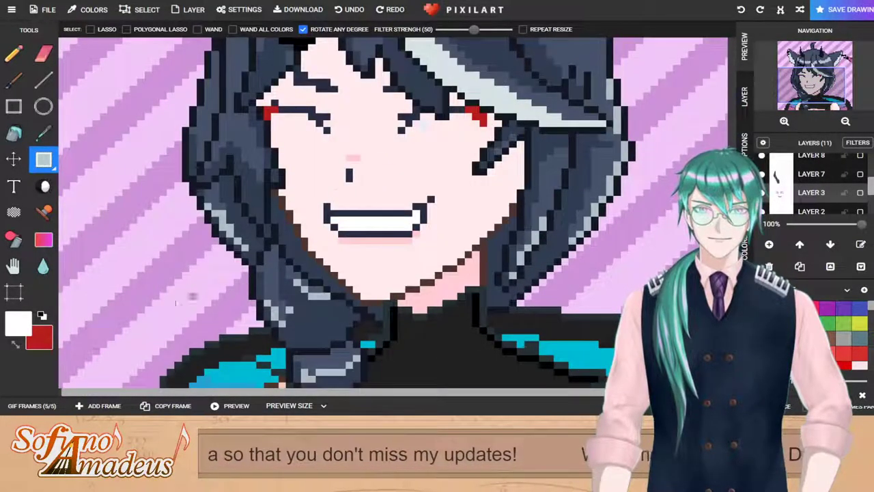
Step: Preview the GIF animation and duplicate frame 5 as a new frame 6
click(236, 406)
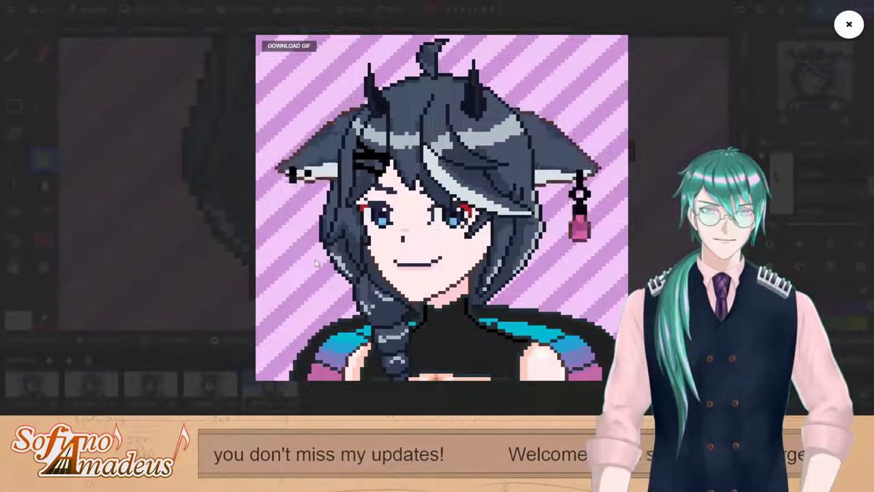
click(316, 282)
scroll(316, 281, down, 2)
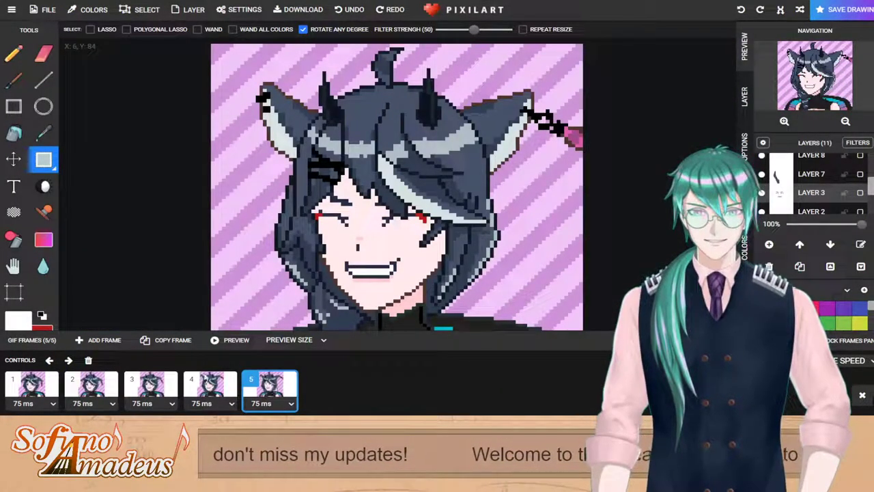
click(173, 339)
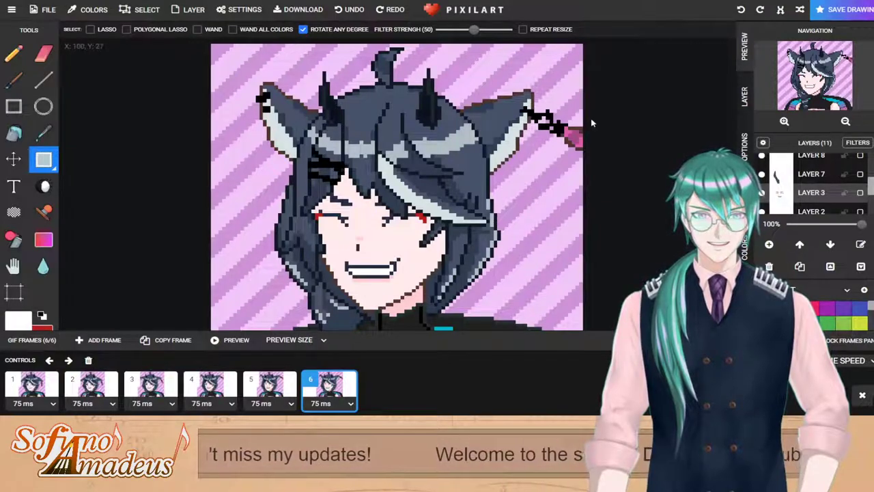
Step: Go back to frame 3 and find the layer that holds the tasselled earring, checking candidates with the eraser
click(219, 387)
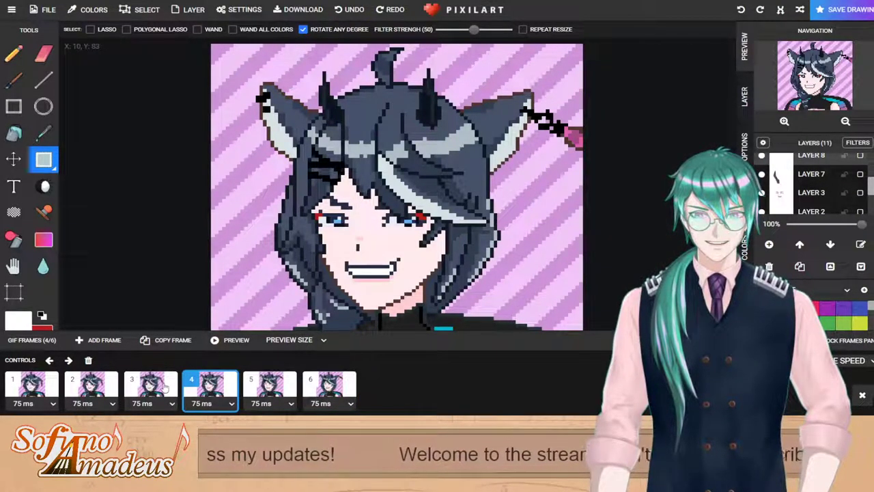
click(164, 388)
scroll(537, 169, up, 1)
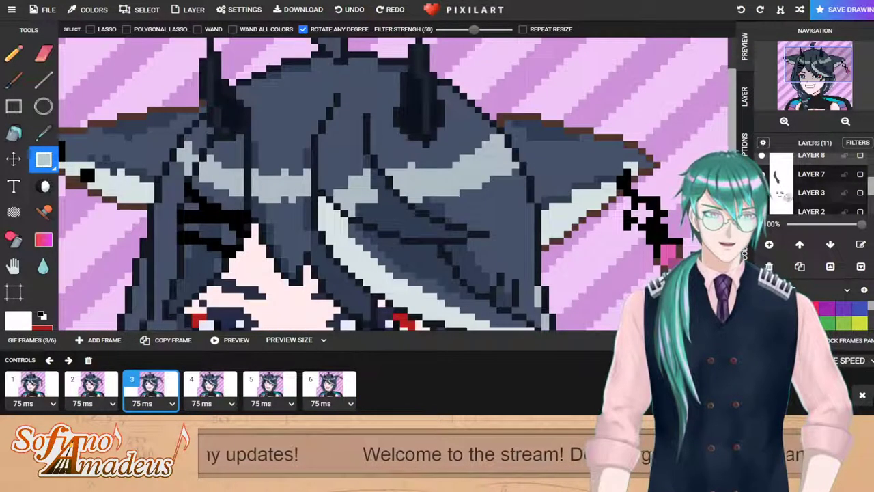
scroll(801, 193, up, 2)
scroll(798, 195, up, 3)
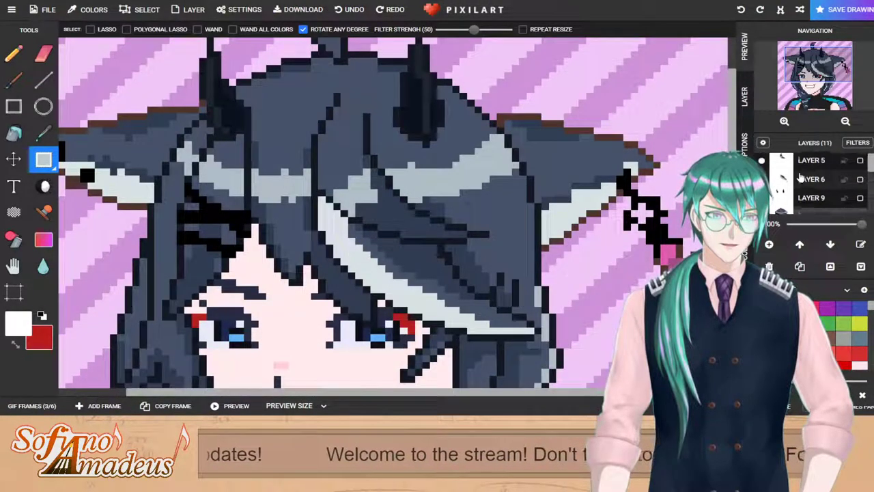
scroll(847, 194, down, 5)
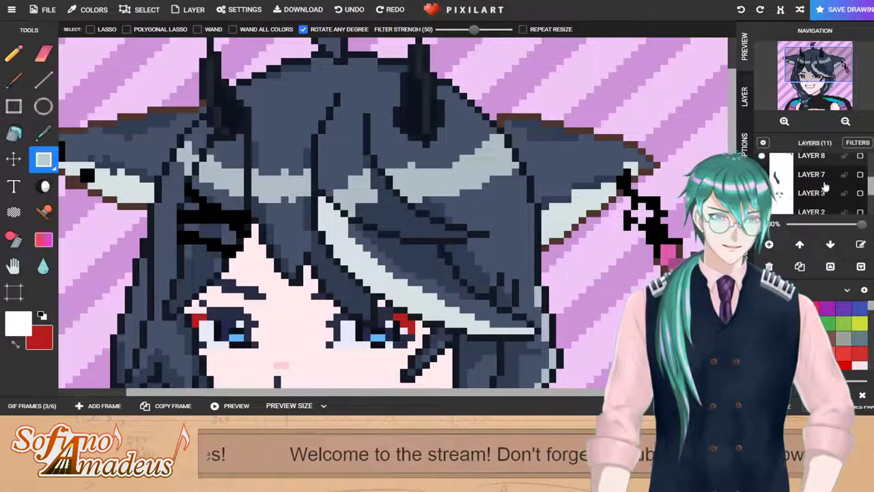
click(43, 54)
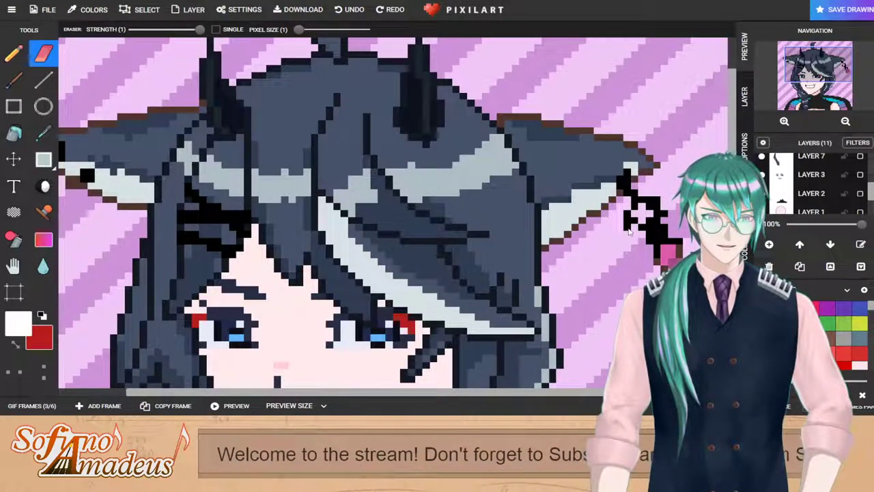
scroll(797, 188, down, 3)
scroll(797, 188, up, 5)
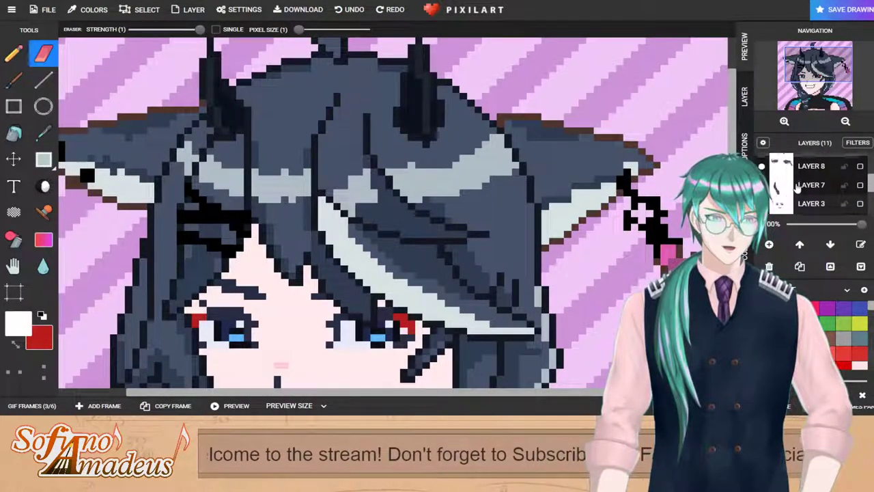
scroll(798, 187, up, 3)
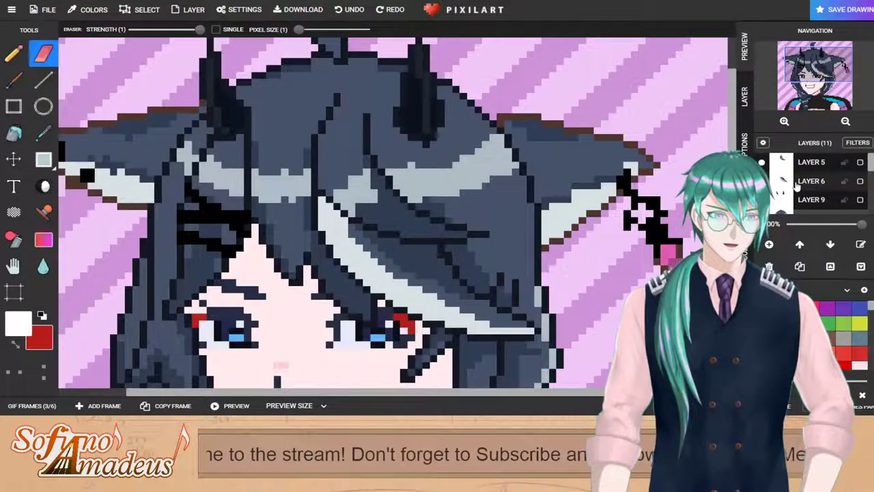
scroll(798, 188, down, 3)
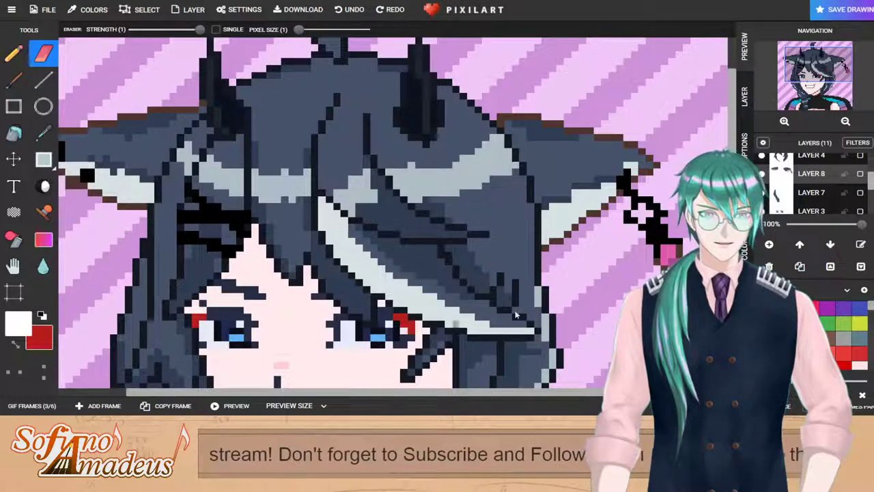
click(37, 405)
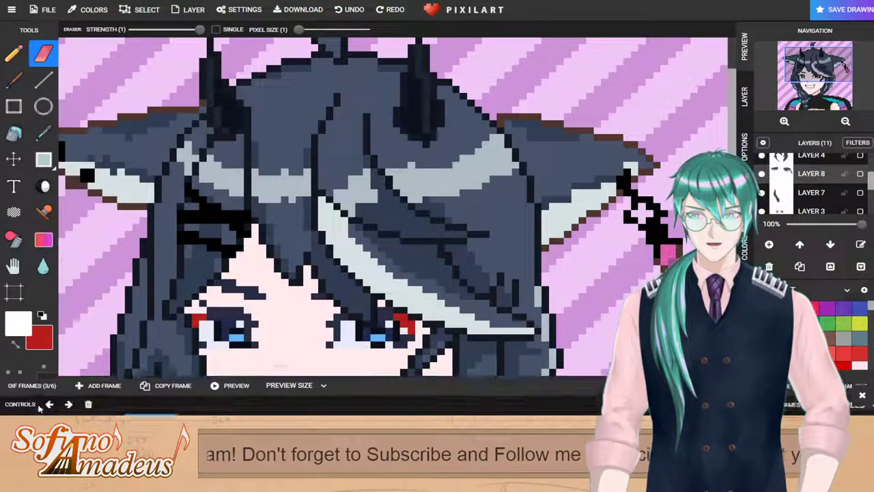
Step: Lasso the hanging earring on Layer 8 of frame 3 and copy it
click(43, 159)
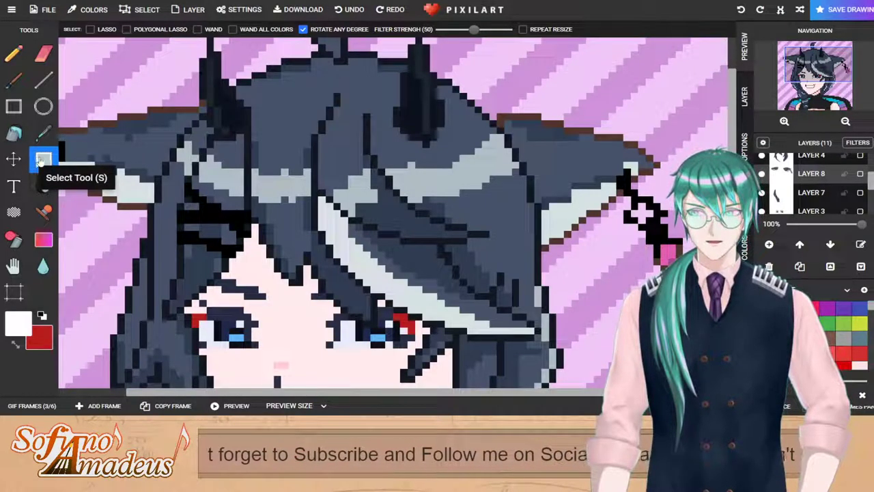
click(43, 159)
click(73, 188)
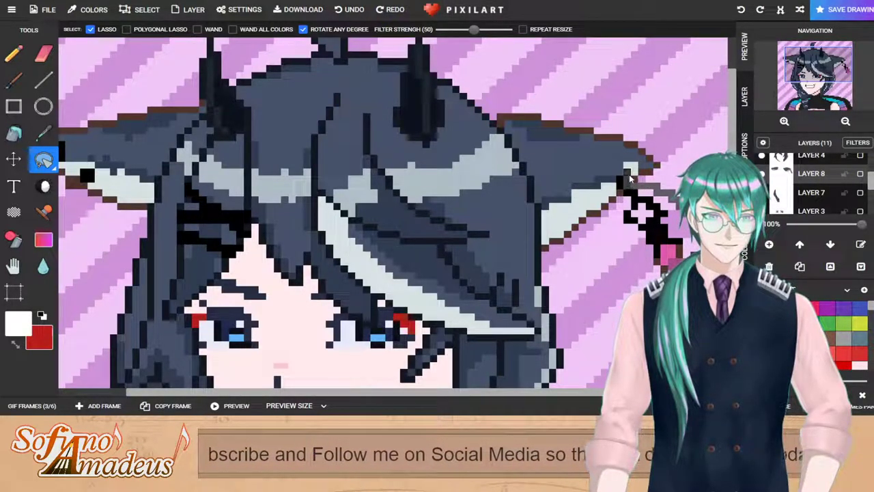
mouse_move(629, 195)
mouse_down()
mouse_move(610, 251)
mouse_move(617, 300)
mouse_up()
key(ctrl+c)
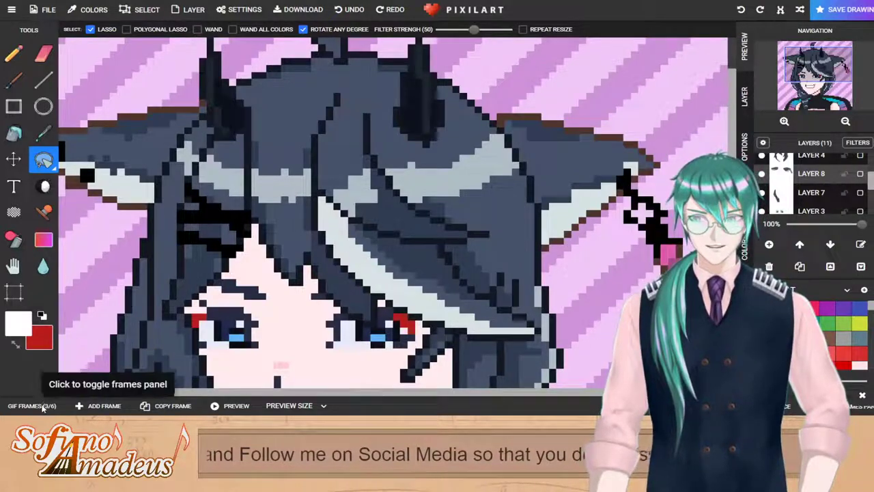
Step: Paste the copied earring onto a new layer in frame 6 beside the right-hand raised ear, and hide that layer
click(40, 407)
click(329, 385)
scroll(814, 191, up, 2)
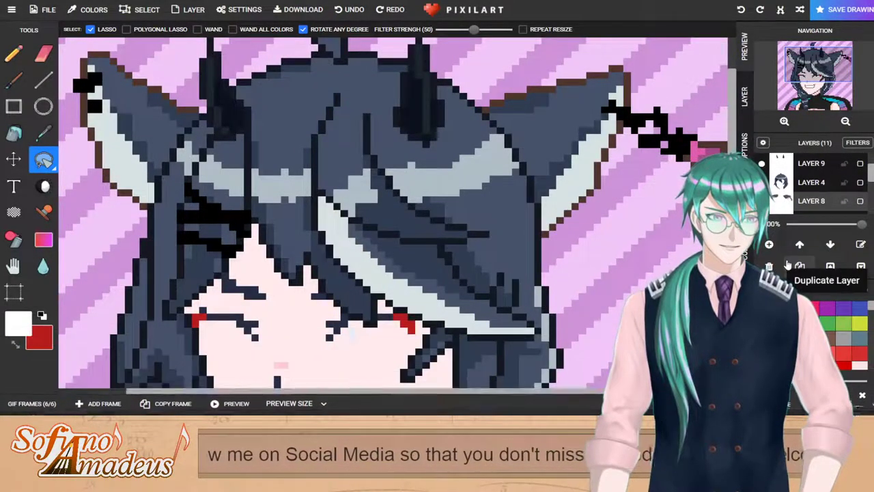
click(769, 244)
key(ctrl+v)
drag(592, 97, 630, 161)
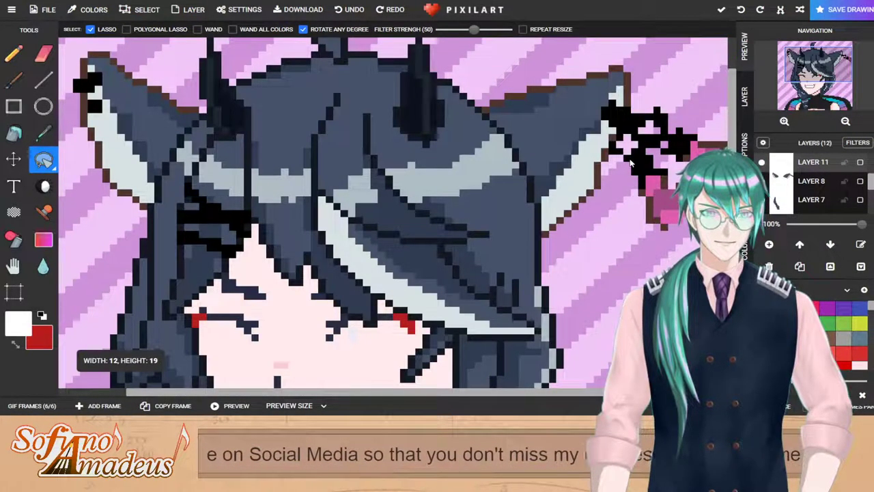
click(631, 164)
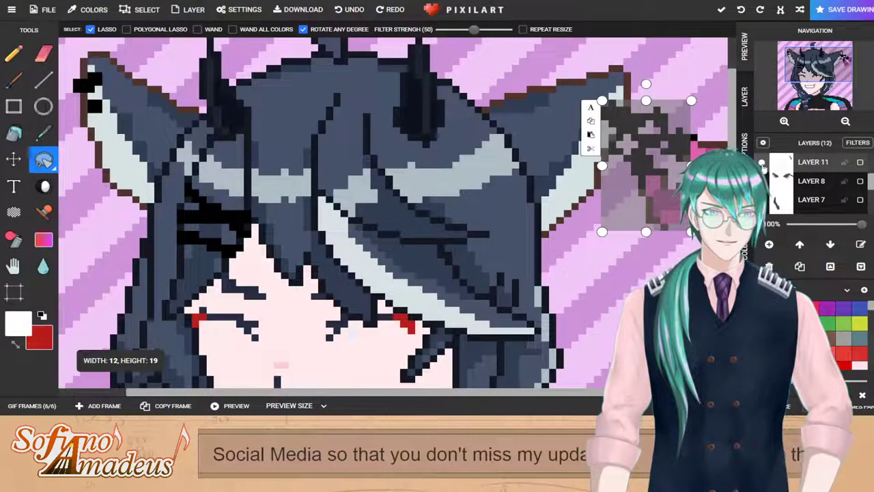
Step: Sample the pale inner-ear colour and paint over the earring pixels inside the right-hand ear on Layer 8
click(13, 53)
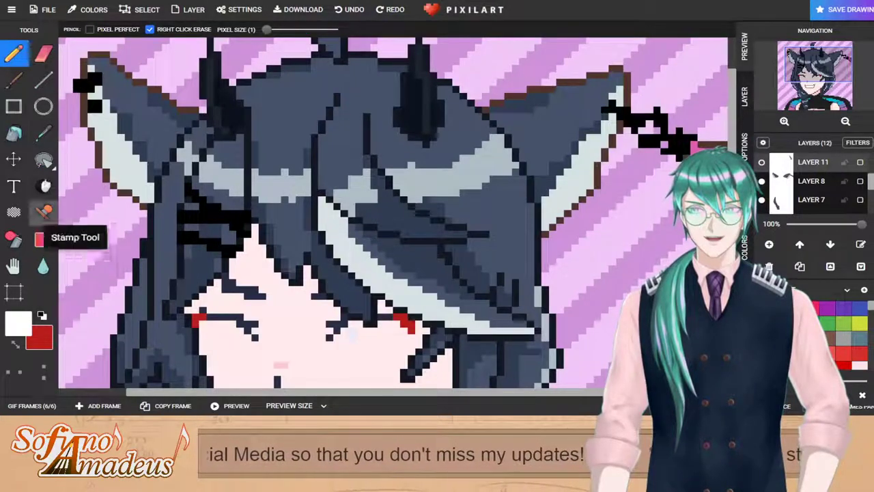
click(46, 136)
click(610, 127)
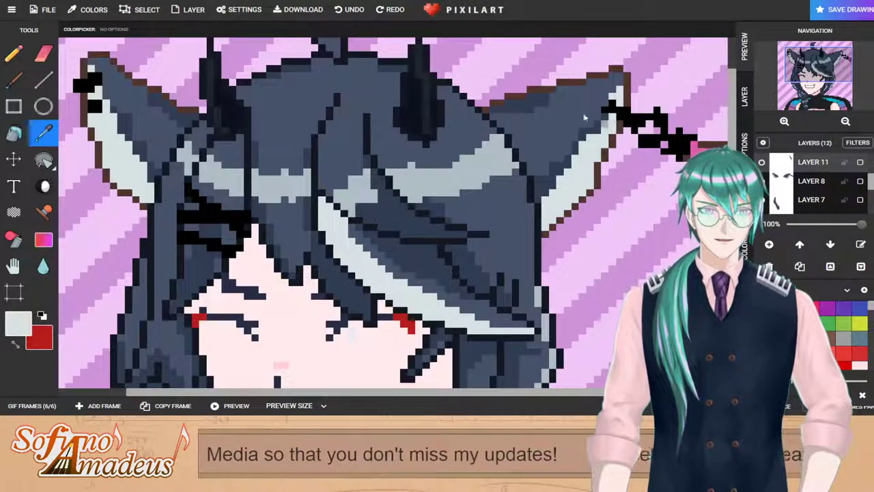
click(23, 58)
scroll(813, 181, up, 1)
scroll(807, 173, down, 2)
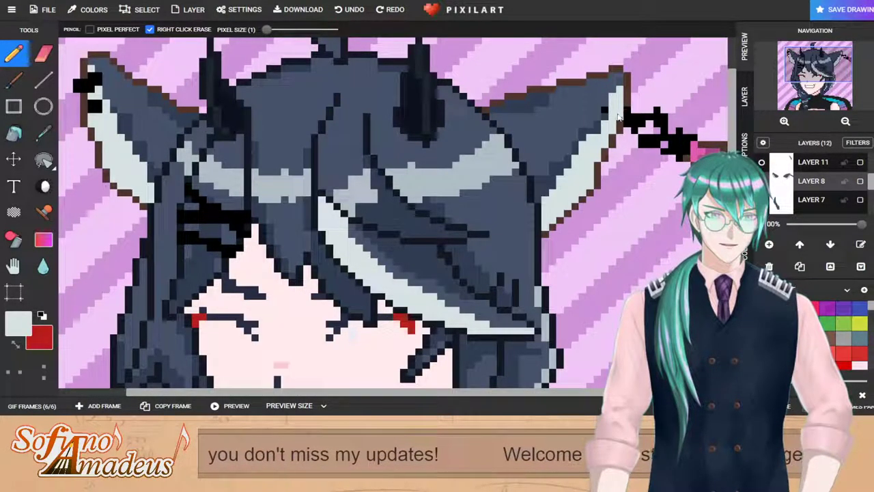
Step: Repaint the remaining earring pixels on the ear with its slate-blue fur and brown outline colours, and erase the adjoining chain link
click(44, 133)
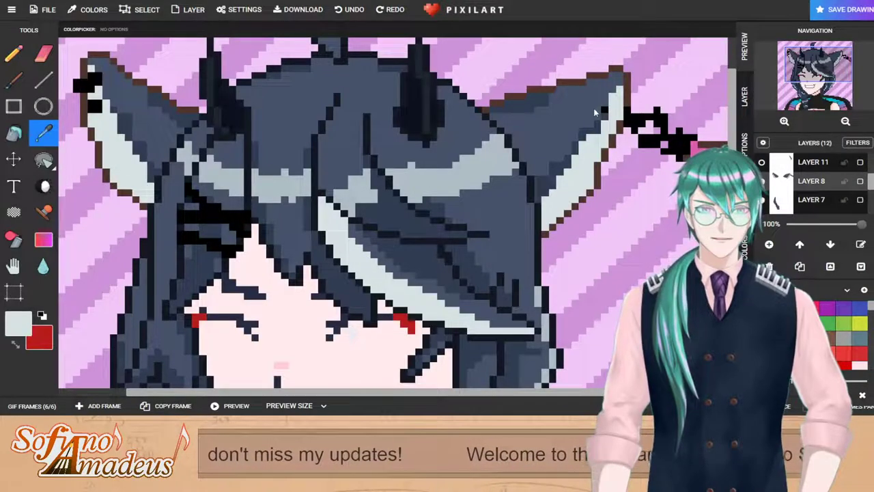
click(14, 53)
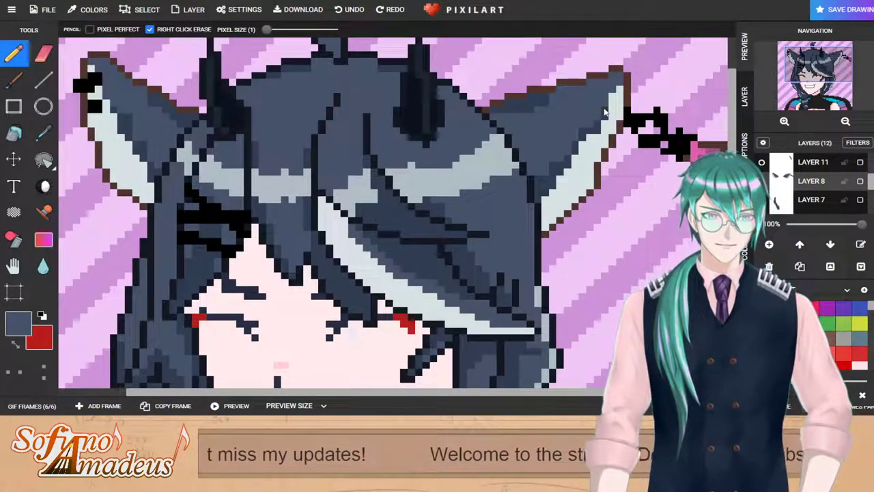
click(44, 133)
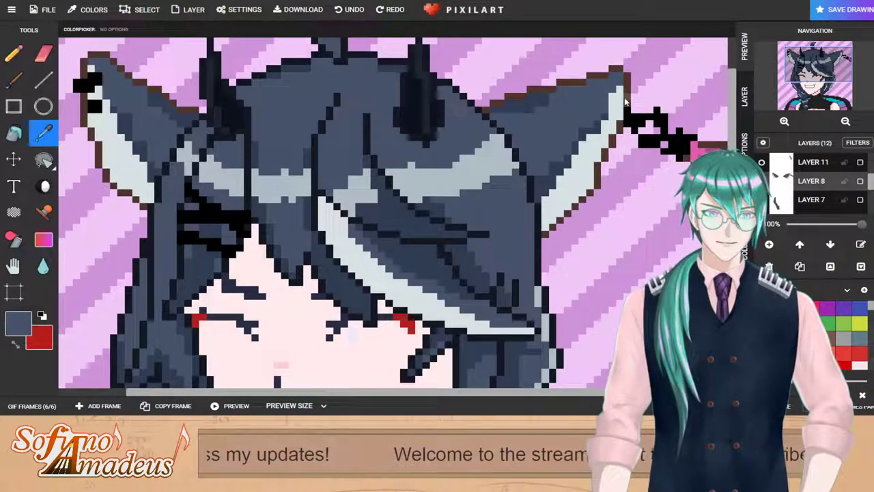
click(13, 53)
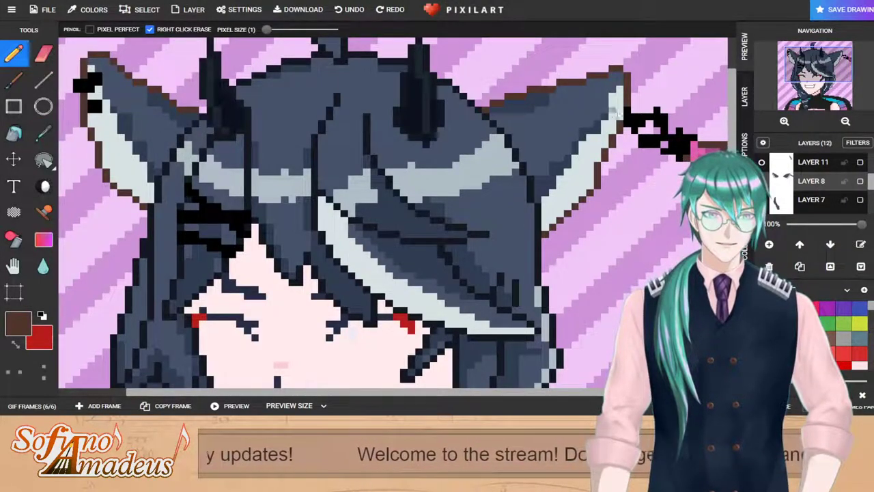
click(43, 53)
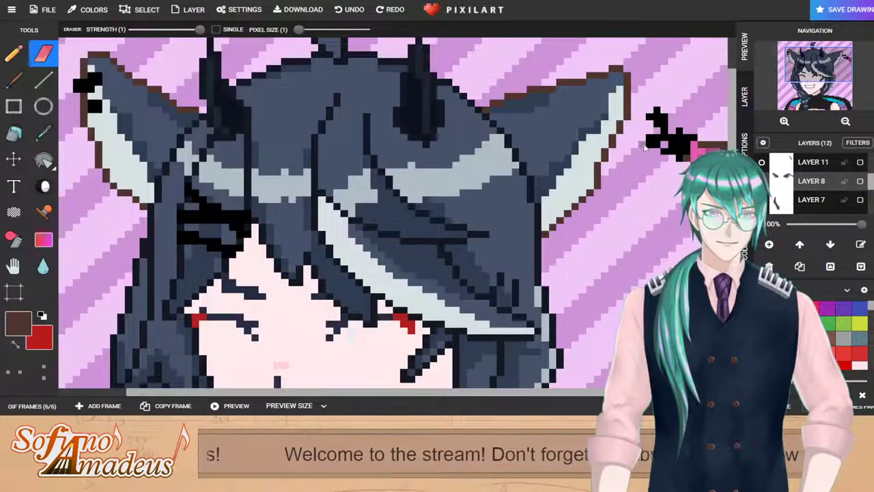
Step: Lasso and delete the leftover earring beside the right-hand ear on Layer 8, and show Layer 11 again
scroll(645, 149, down, 3)
click(44, 160)
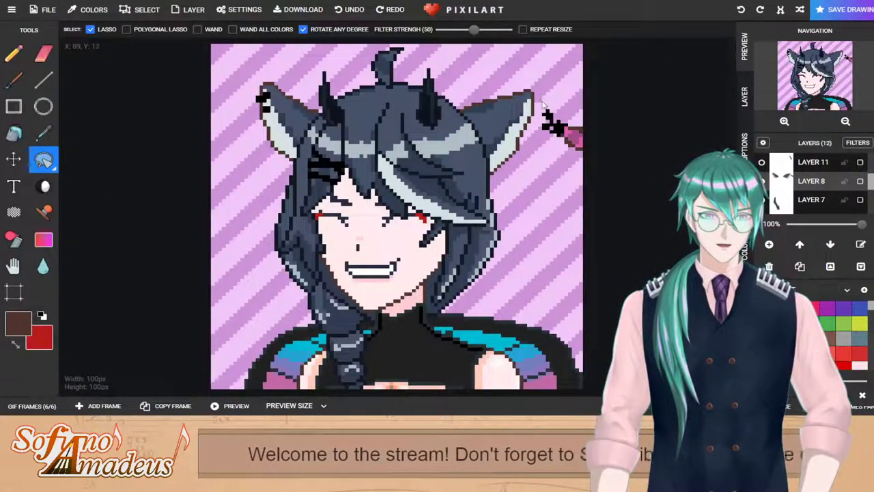
mouse_move(577, 99)
mouse_down()
mouse_move(538, 118)
mouse_move(557, 154)
mouse_move(583, 156)
mouse_move(594, 127)
mouse_move(562, 94)
mouse_up()
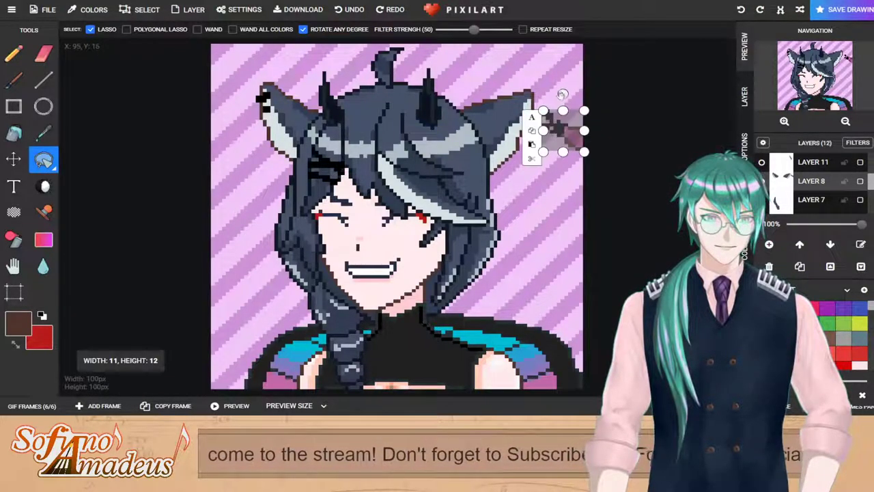
click(551, 155)
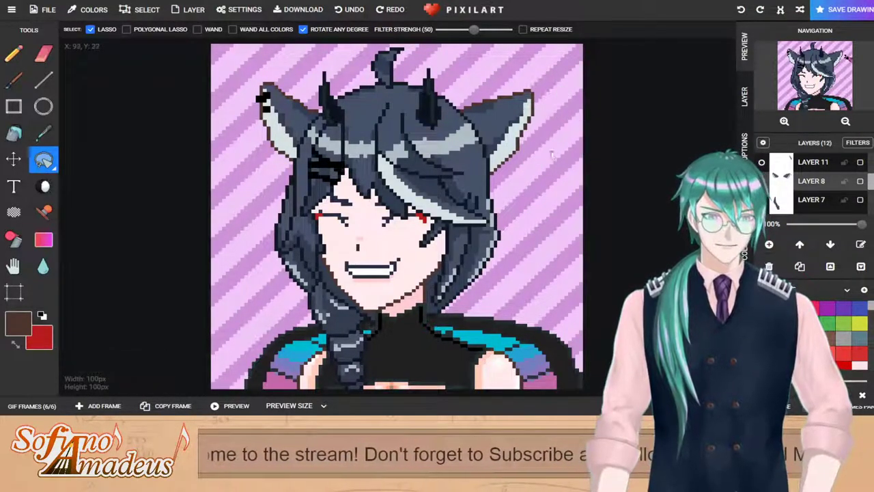
click(762, 163)
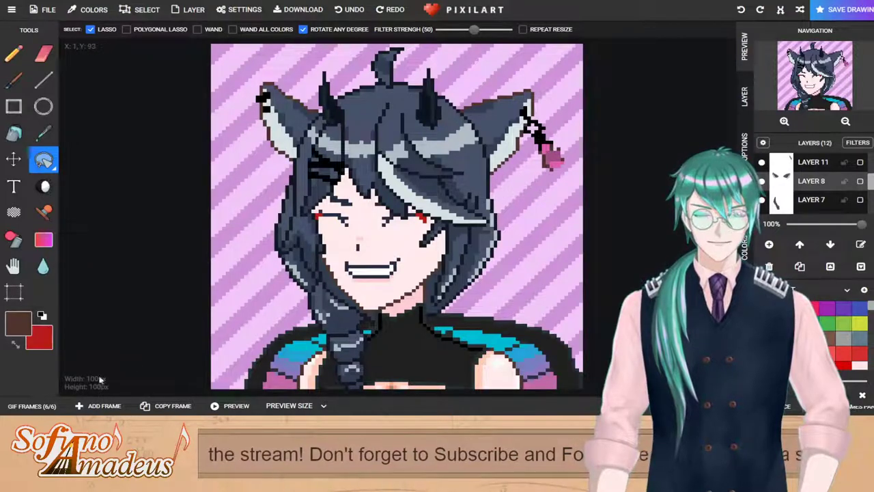
Step: Duplicate frame 6 as frame 7 and compare the earring's position across the earlier frames
click(31, 406)
click(155, 342)
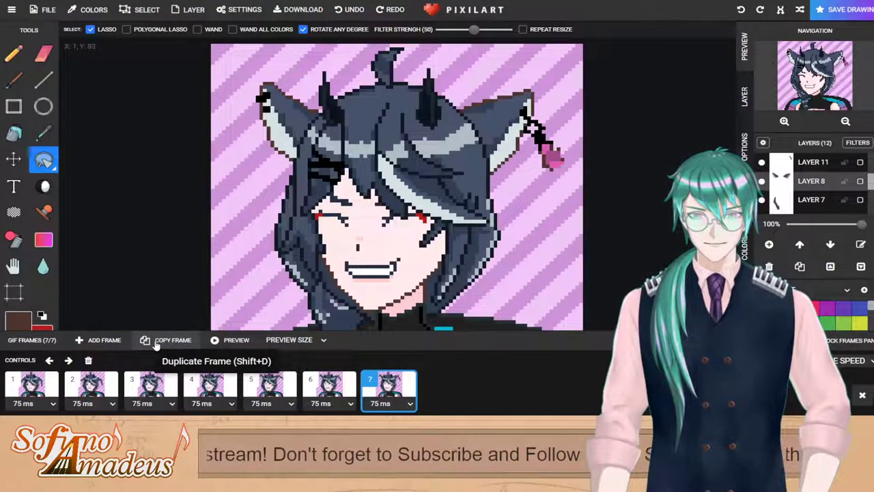
click(167, 387)
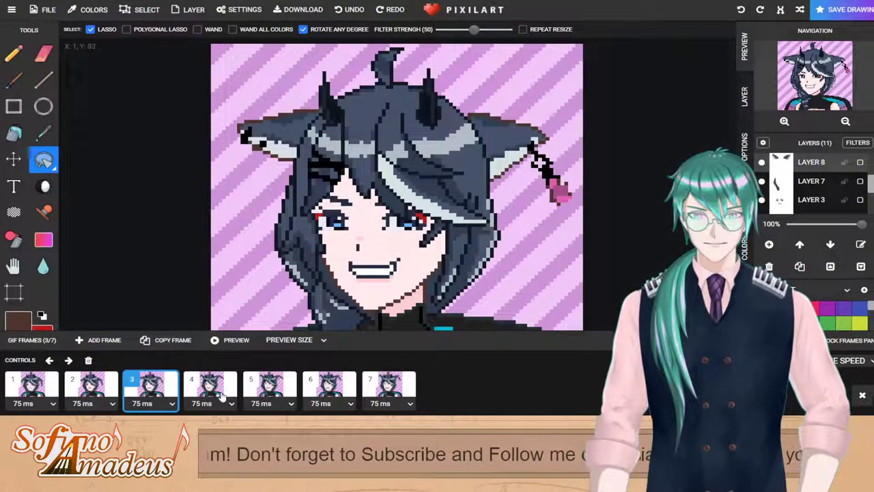
click(272, 391)
click(325, 386)
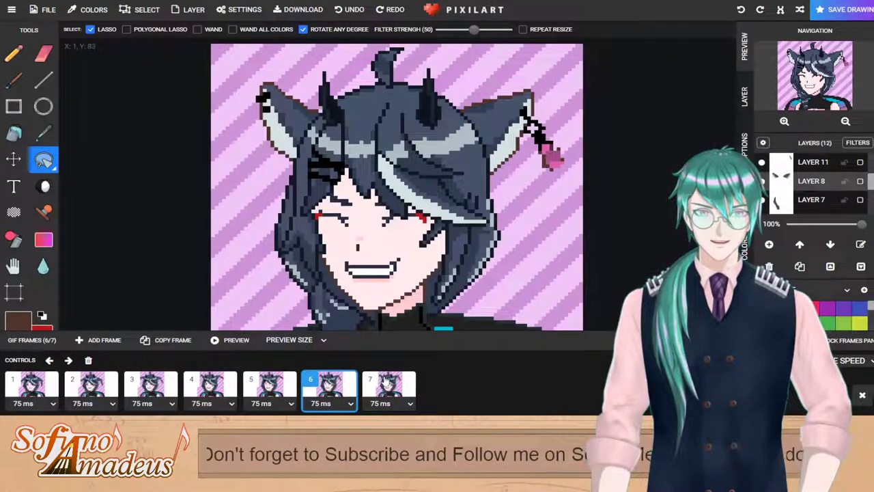
click(385, 383)
click(154, 387)
click(193, 383)
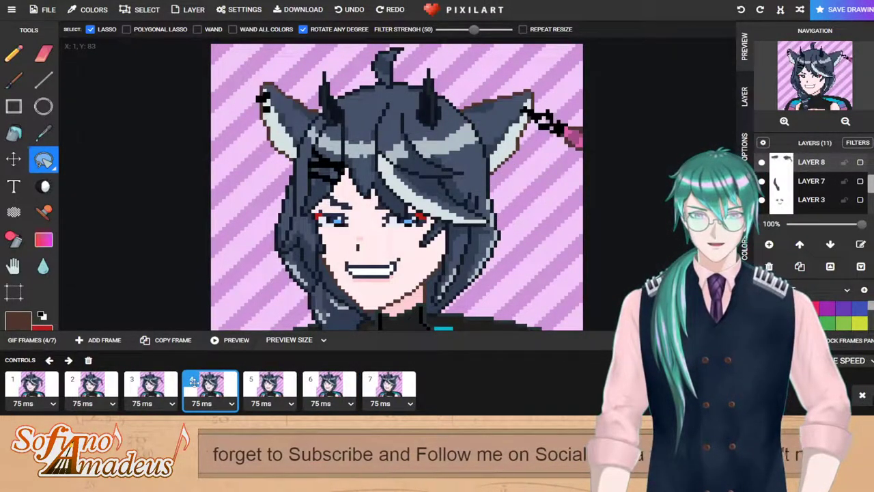
click(259, 387)
click(218, 390)
click(155, 392)
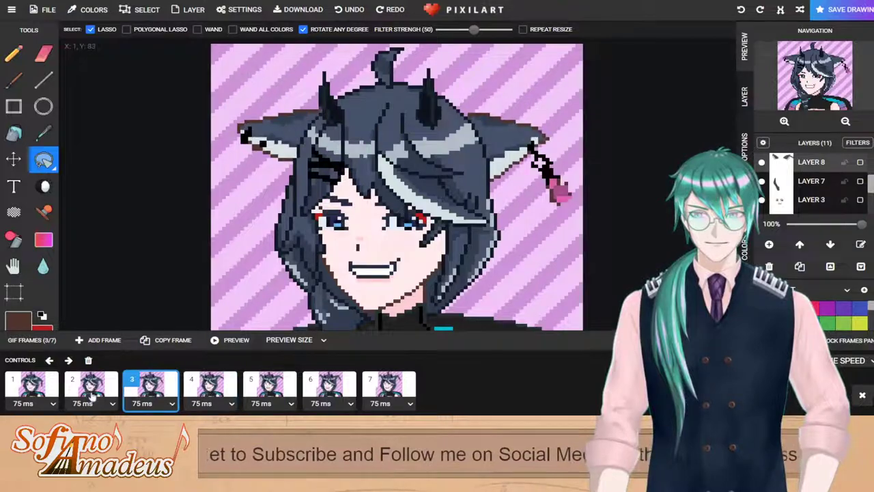
Step: Lasso the hanging earring on Layer 8 of frame 2 and copy it
click(95, 395)
scroll(524, 223, up, 3)
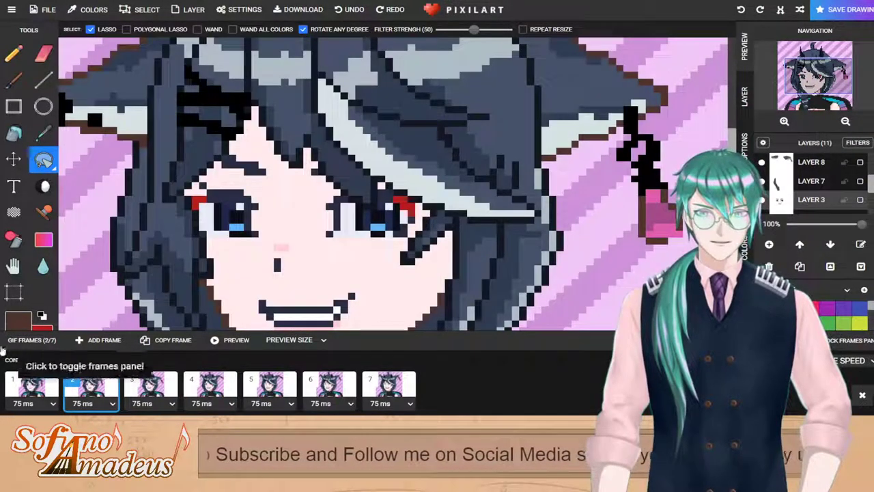
scroll(821, 191, up, 2)
scroll(819, 188, down, 1)
click(812, 175)
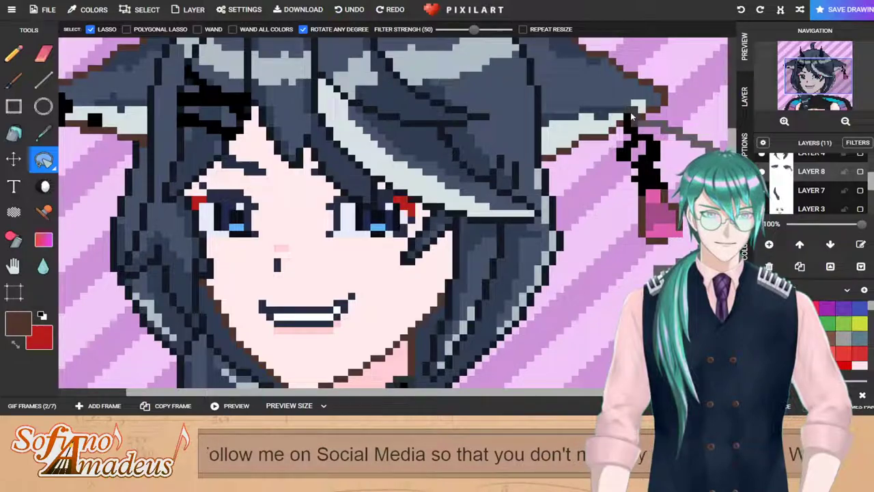
mouse_move(617, 146)
mouse_down()
mouse_move(601, 196)
mouse_move(611, 280)
mouse_up()
key(ctrl+c)
Step: In frame 7, replace the earring layer with a new layer and paste the copied earring at the right-hand raised ear
click(33, 406)
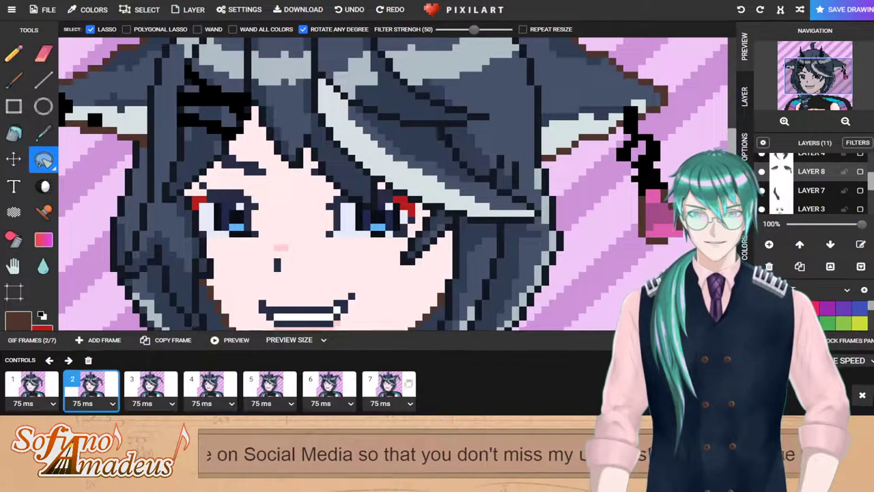
click(388, 386)
scroll(548, 104, down, 1)
scroll(574, 125, up, 1)
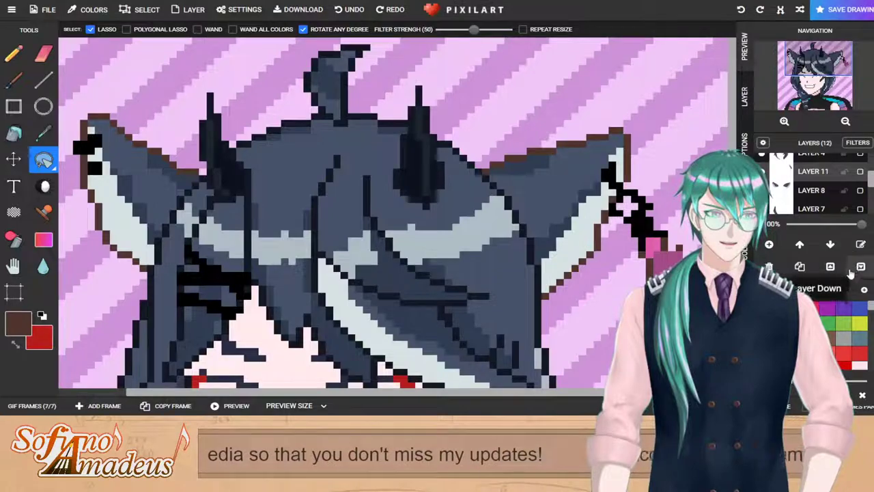
click(769, 267)
click(769, 245)
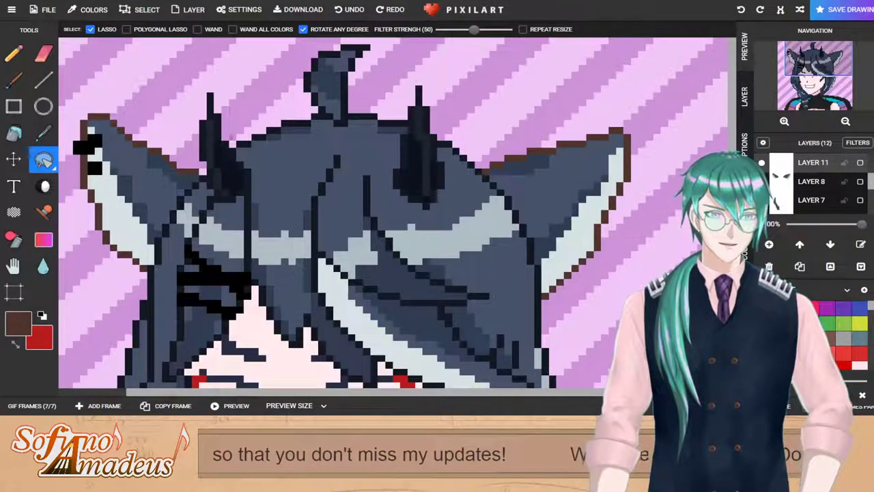
key(ctrl+v)
drag(442, 121, 613, 225)
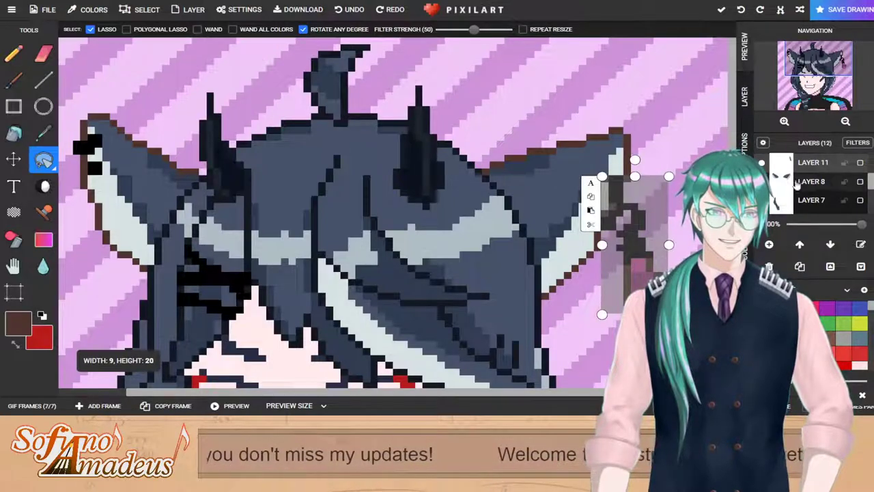
Step: Check the pasted earring against frame 6 and shift frame 7's earring layer about one pixel to the left
click(39, 408)
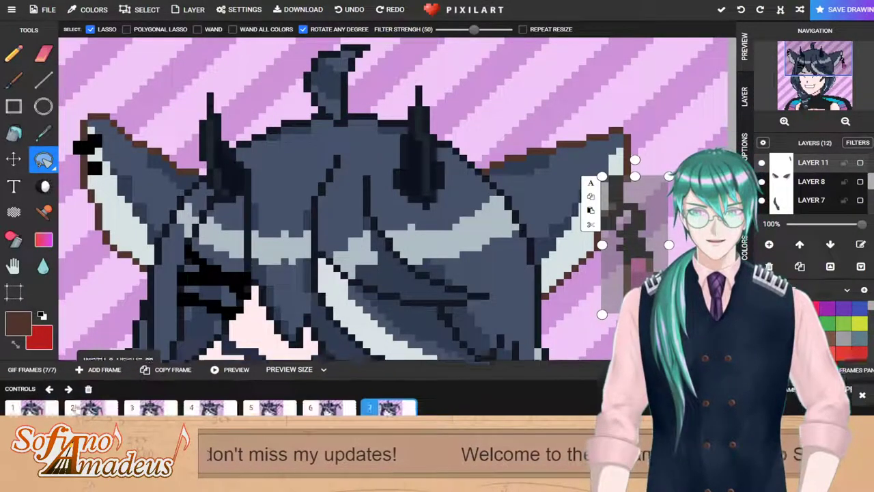
click(330, 382)
click(388, 387)
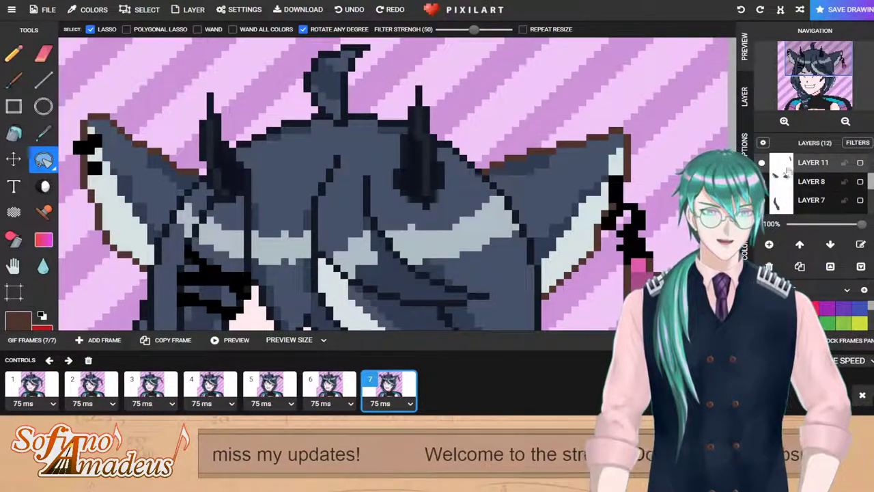
click(15, 160)
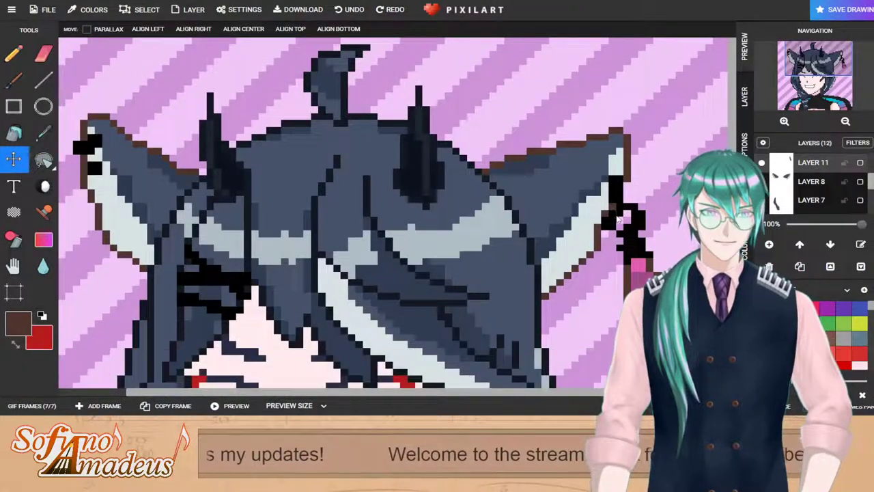
drag(617, 214, 610, 214)
Step: Step back and forth through the frames to examine how the earring swings up to frame 7 and back to frame 1
click(32, 406)
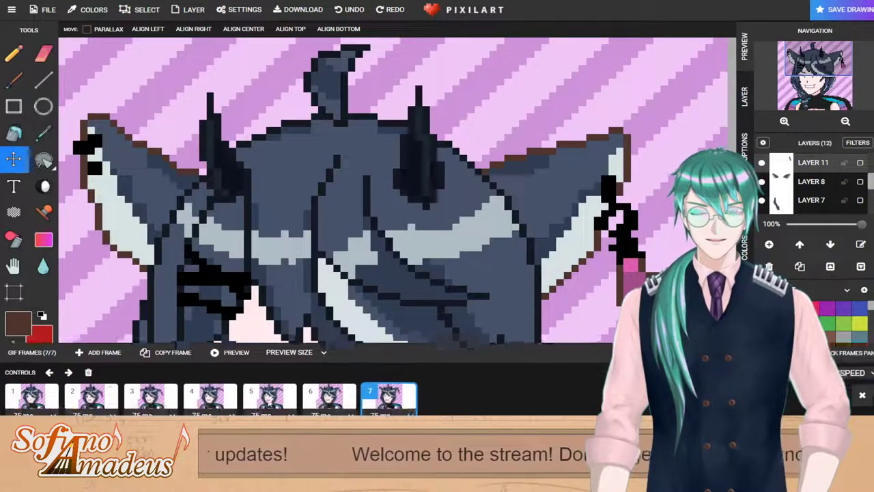
click(329, 386)
click(388, 387)
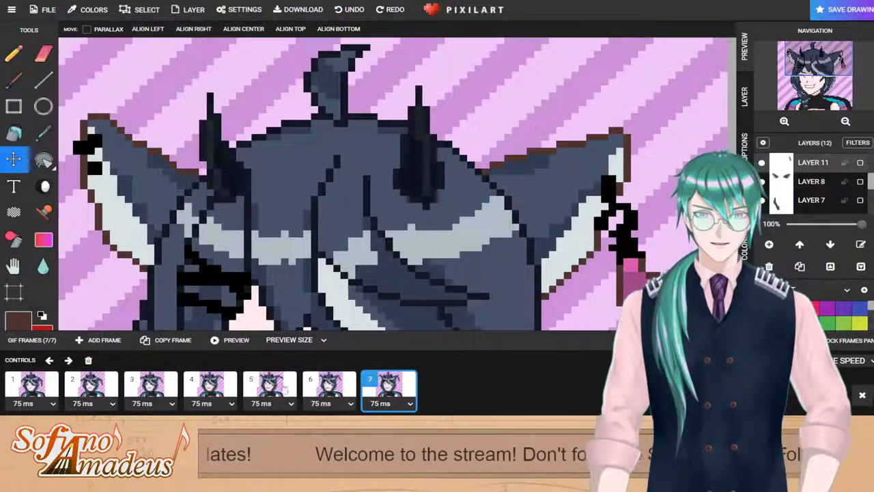
click(288, 388)
click(402, 380)
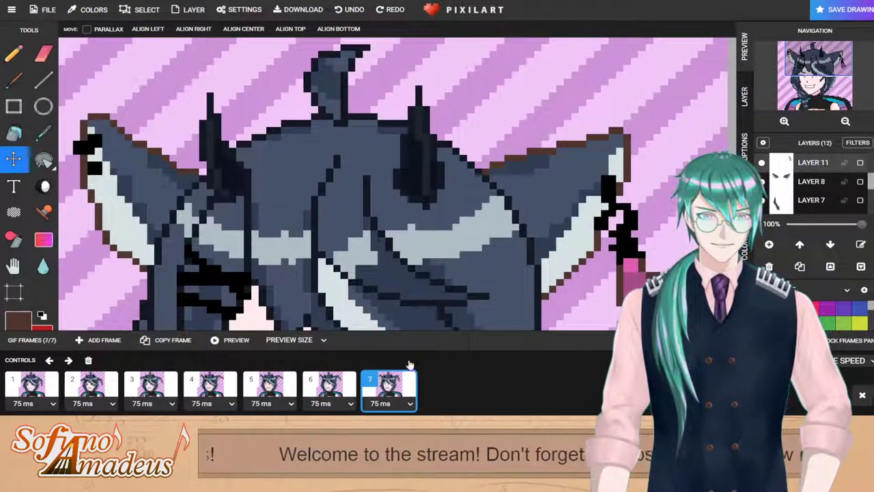
scroll(508, 243, down, 3)
click(309, 384)
click(294, 387)
click(333, 388)
click(379, 386)
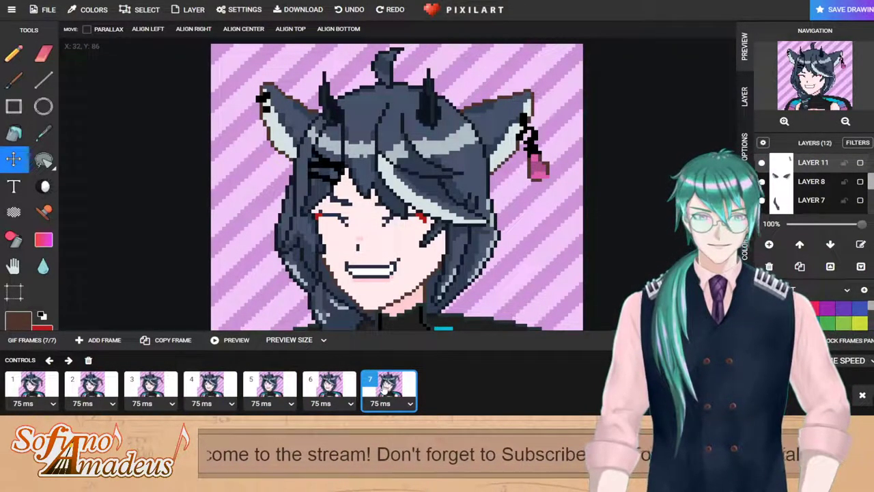
click(345, 389)
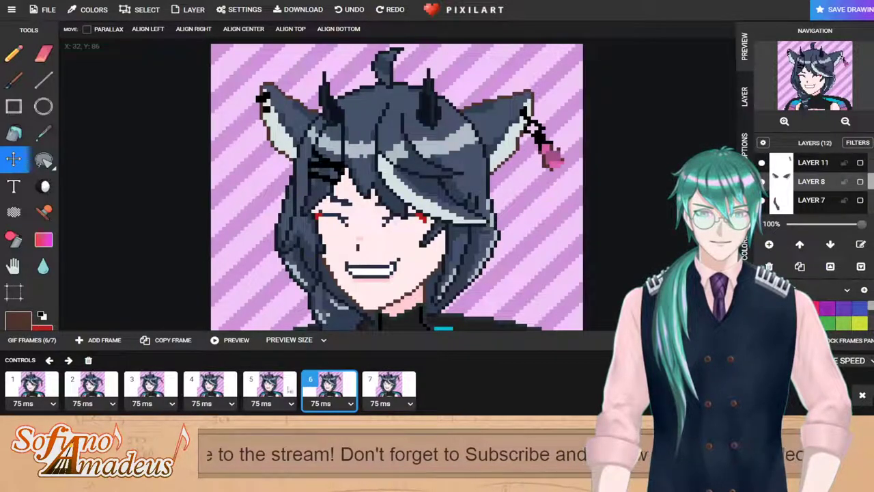
click(294, 390)
click(218, 387)
click(294, 389)
click(342, 389)
click(388, 389)
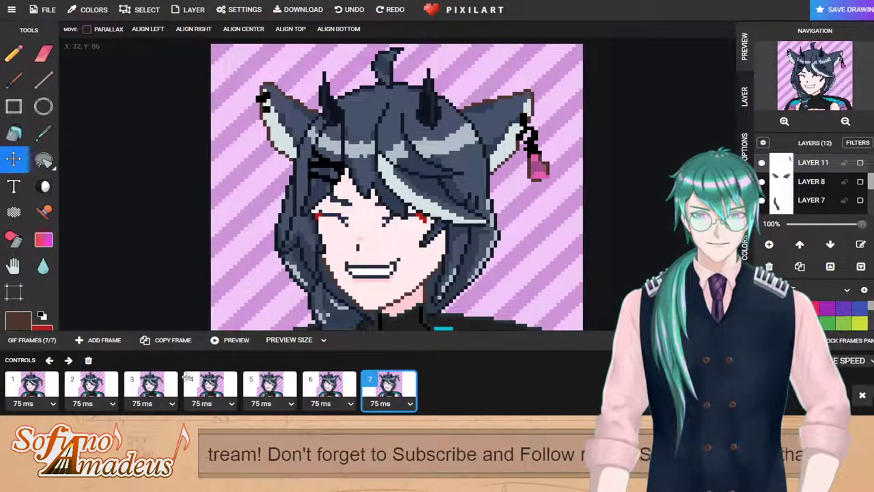
click(48, 386)
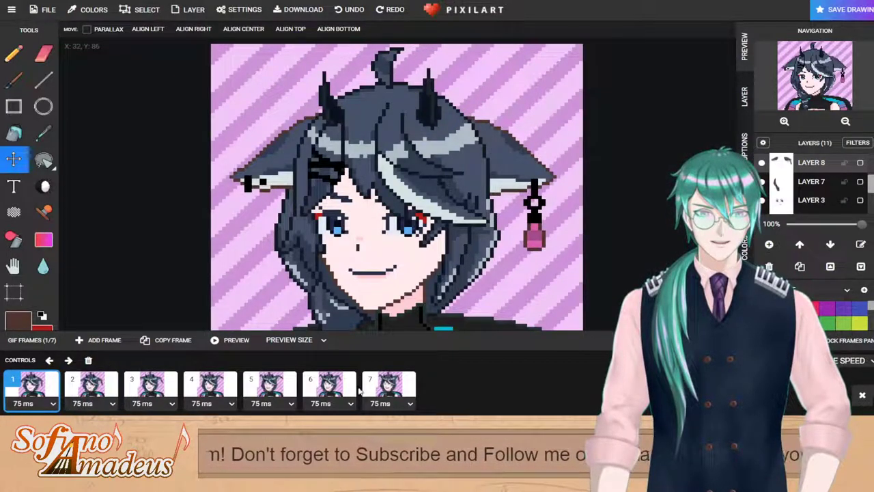
Step: Duplicate frame 7 as frame 8, and lasso and copy the straight-hanging earring from Layer 8 of frame 1
click(388, 388)
click(168, 340)
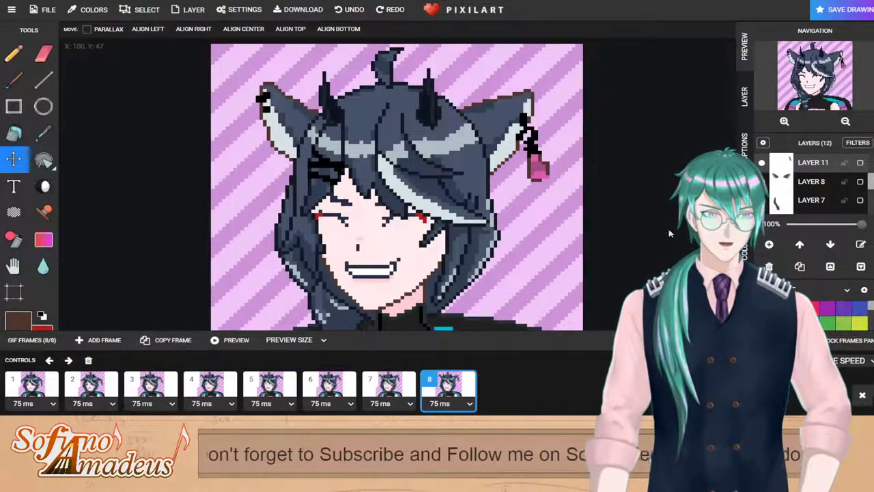
click(51, 383)
scroll(457, 185, up, 3)
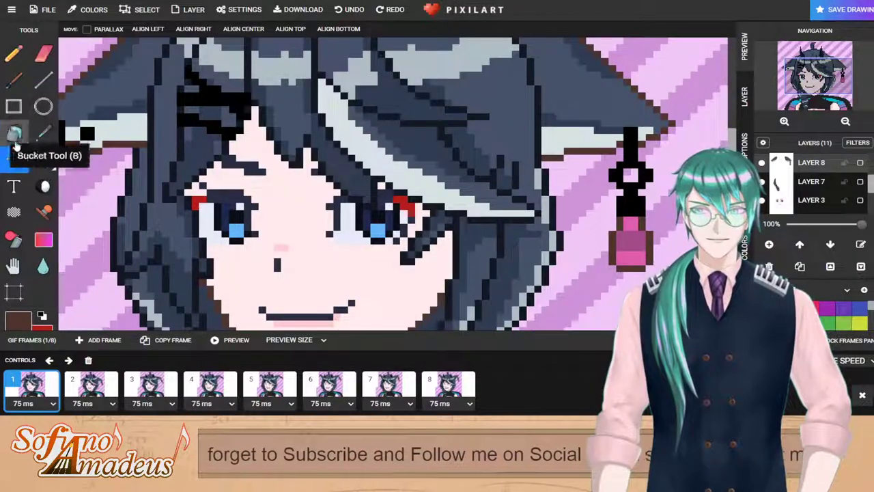
click(44, 159)
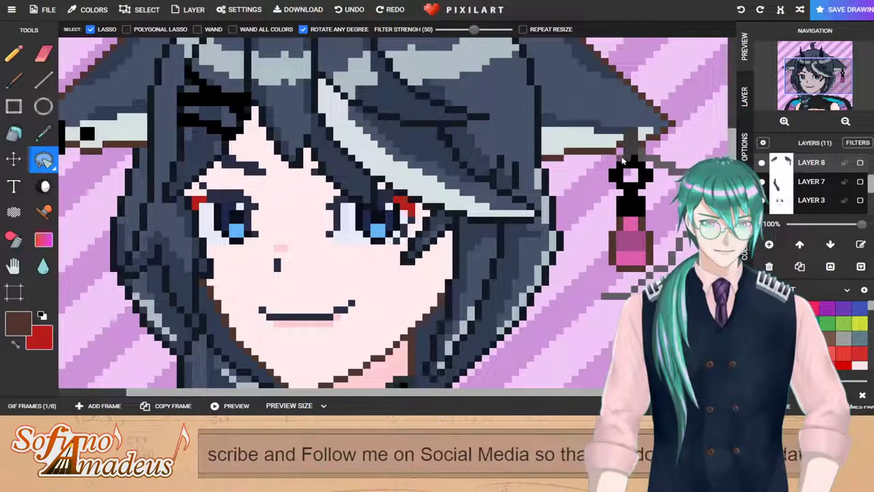
mouse_move(586, 198)
mouse_down()
mouse_move(580, 285)
mouse_move(594, 307)
mouse_up()
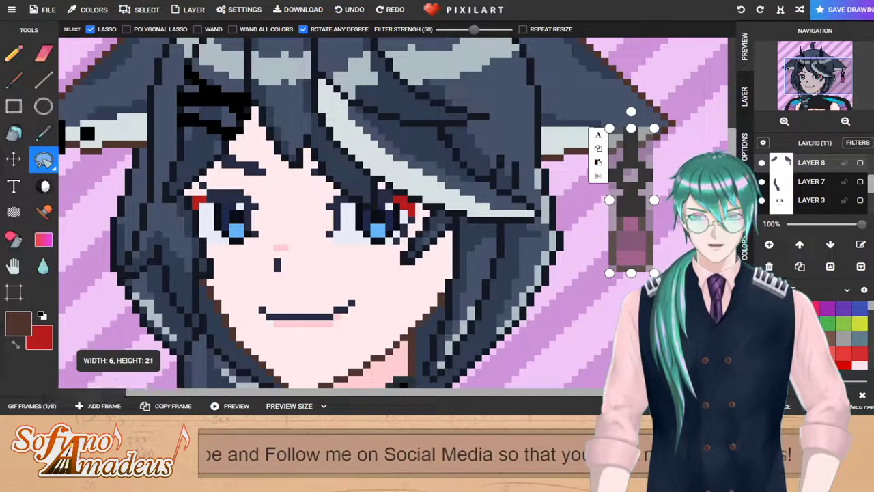
key(ctrl+c)
Step: In frame 8, replace Layer 11 with a new layer and paste the straight earring just below the right-hand ear's tip
click(28, 408)
click(451, 384)
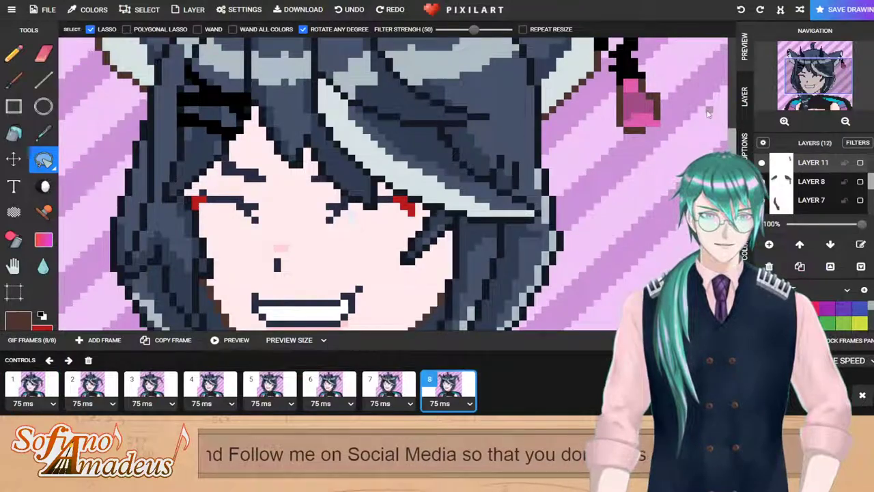
scroll(707, 114, down, 2)
scroll(822, 178, up, 1)
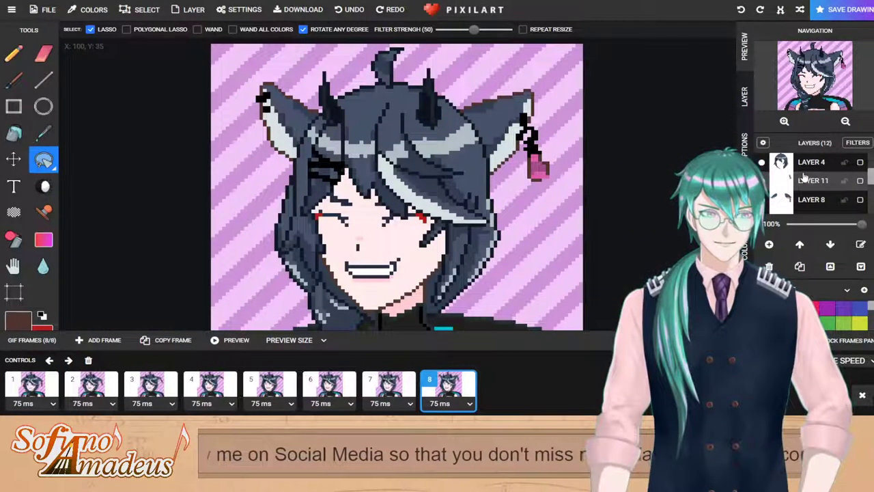
click(815, 181)
click(770, 267)
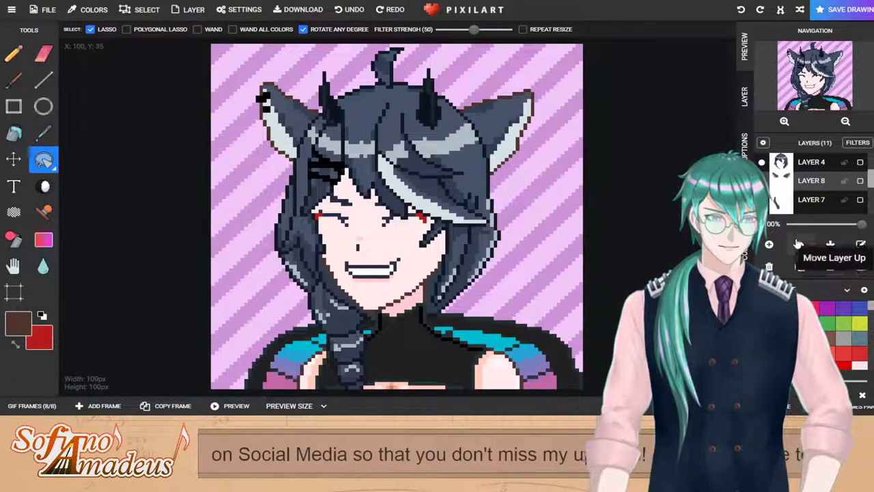
key(ctrl+z)
drag(518, 170, 526, 135)
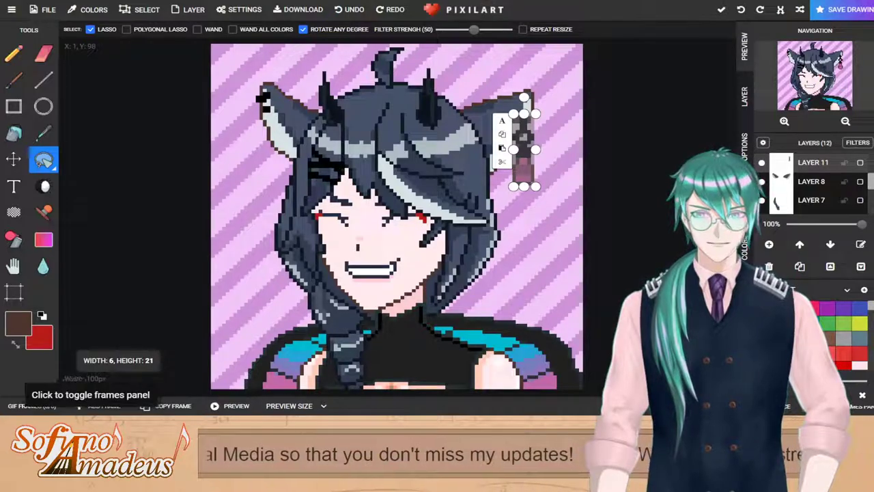
Step: Compare the earring in frames 7 and 8, and play the GIF preview to check the swing
click(32, 406)
click(410, 388)
click(456, 380)
click(230, 340)
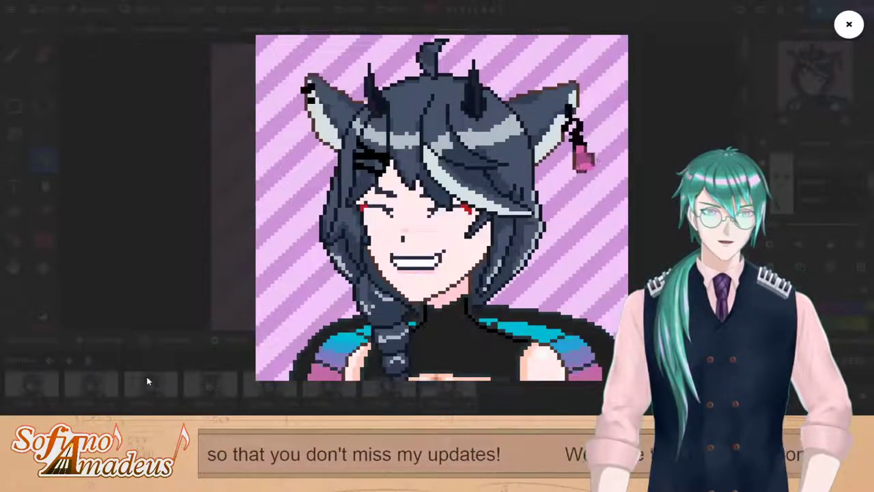
mouse_move(520, 215)
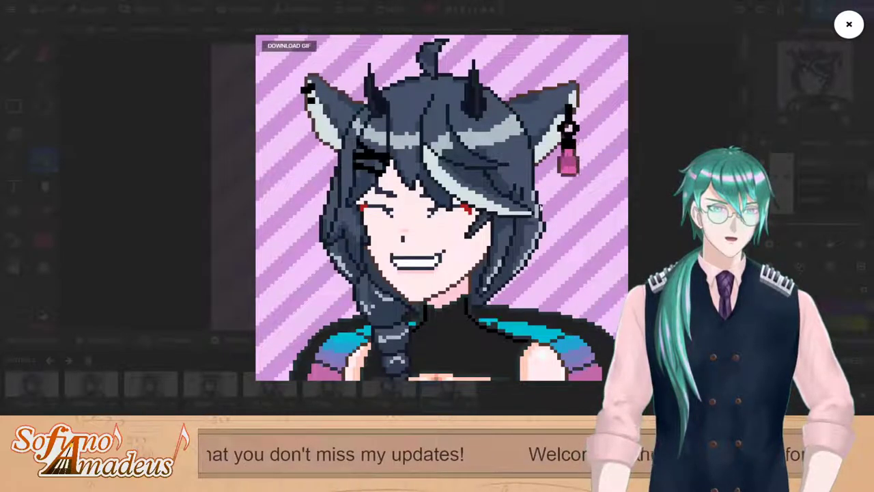
Step: Leave the GIF preview and step between frames 4, 5 and 6 to compare the eyes and earring position
click(850, 25)
click(38, 406)
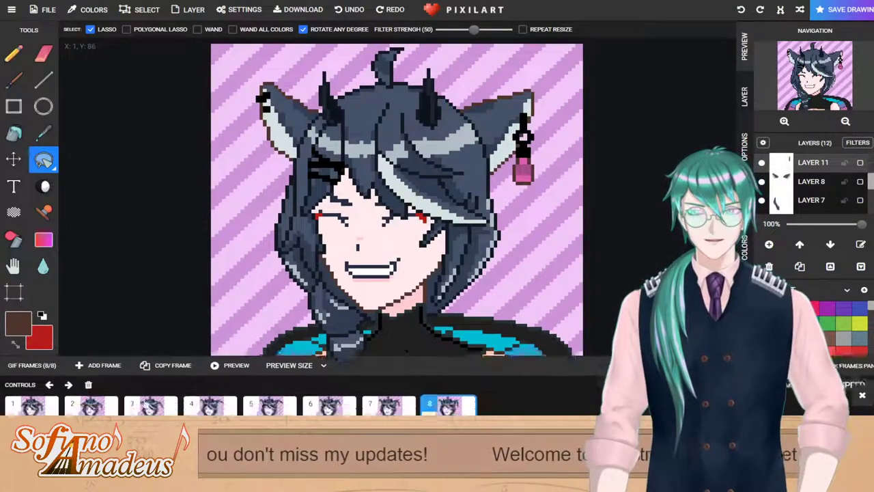
click(259, 383)
click(222, 382)
click(271, 384)
click(229, 384)
click(278, 388)
click(216, 391)
click(269, 387)
click(349, 387)
click(269, 387)
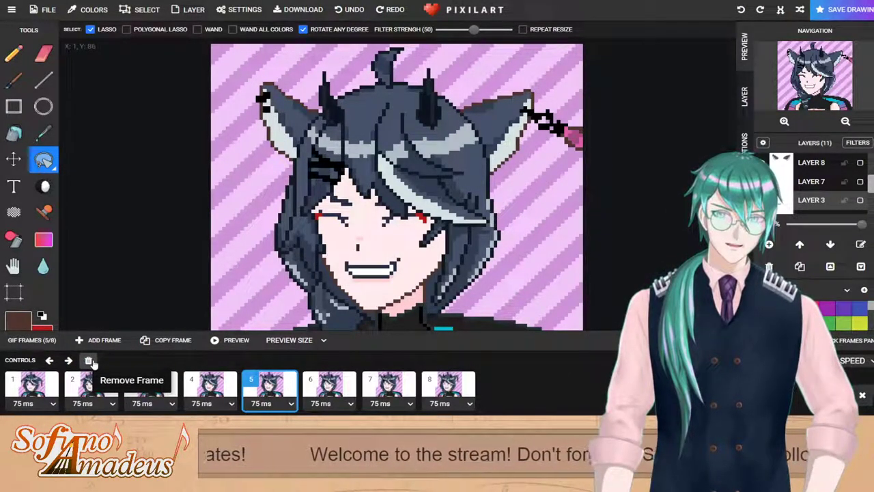
Step: Try the animation without frame 5 and with it restored, playing the GIF preview each time
click(91, 362)
click(231, 340)
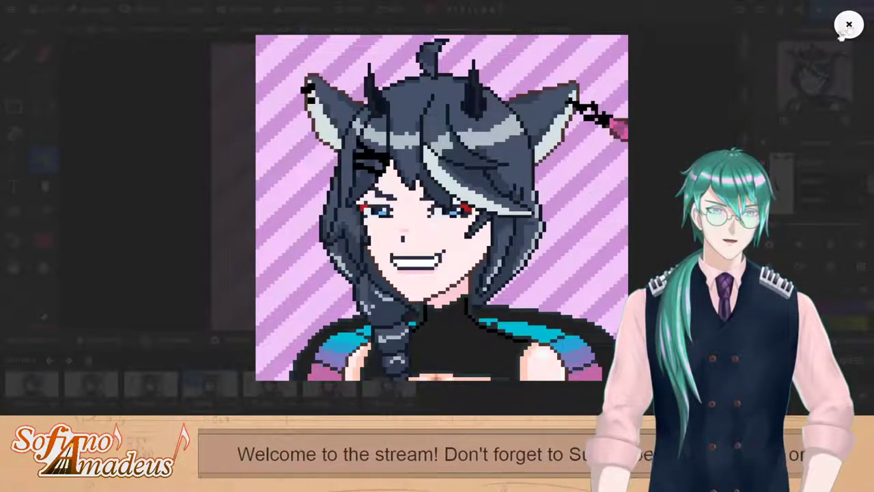
click(849, 25)
click(31, 405)
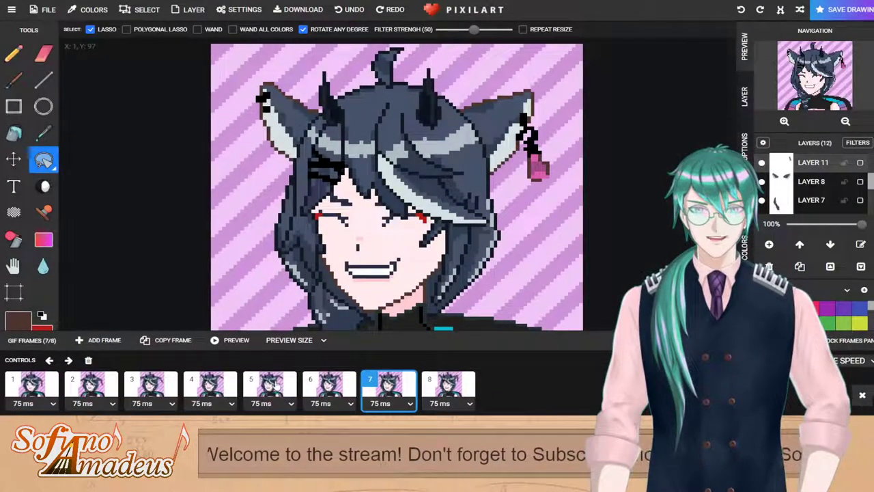
click(209, 387)
key(p)
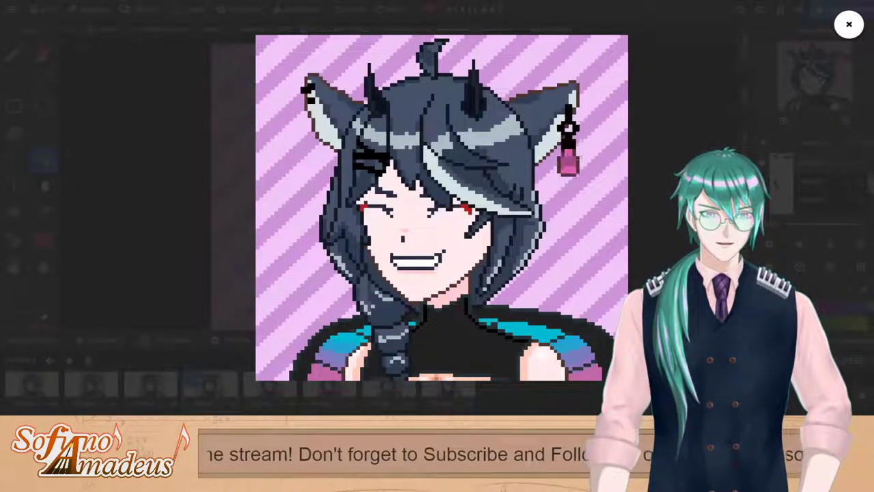
click(849, 24)
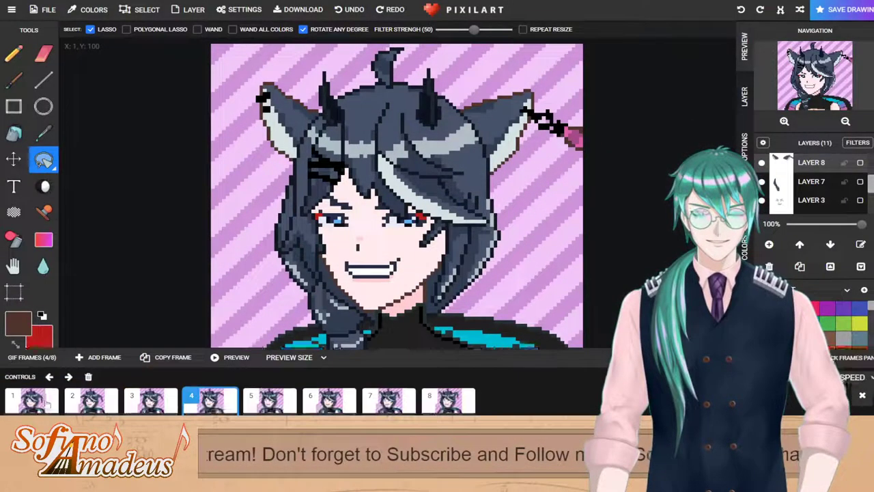
Step: Duplicate frame 8 as frame 9, rotate its lassoed earring slightly so the lower end swings towards the face, and preview the GIF
click(456, 388)
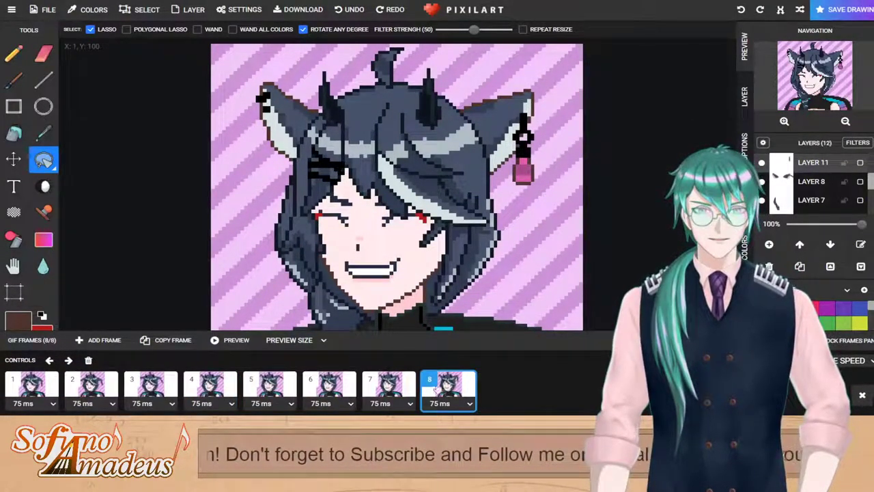
click(168, 340)
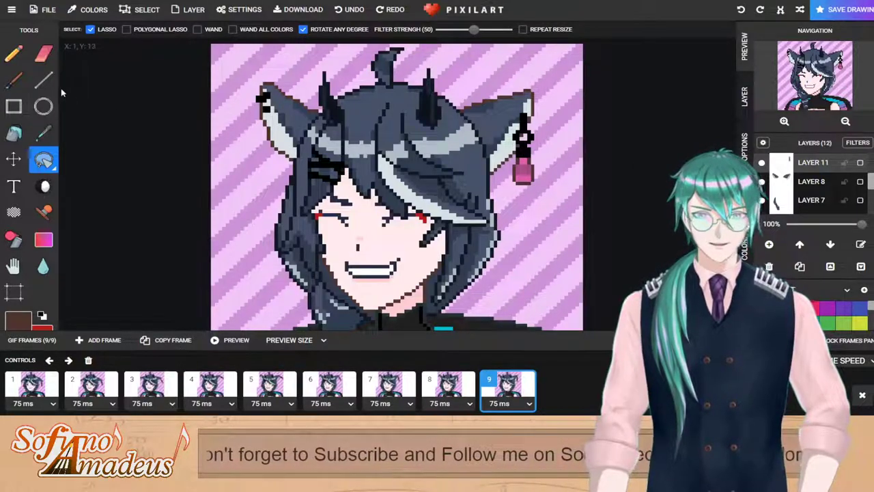
mouse_move(517, 104)
mouse_down()
mouse_move(496, 181)
mouse_move(567, 82)
mouse_move(537, 51)
mouse_up()
drag(524, 97, 531, 100)
mouse_move(527, 150)
mouse_down()
mouse_move(516, 158)
mouse_move(518, 150)
mouse_up()
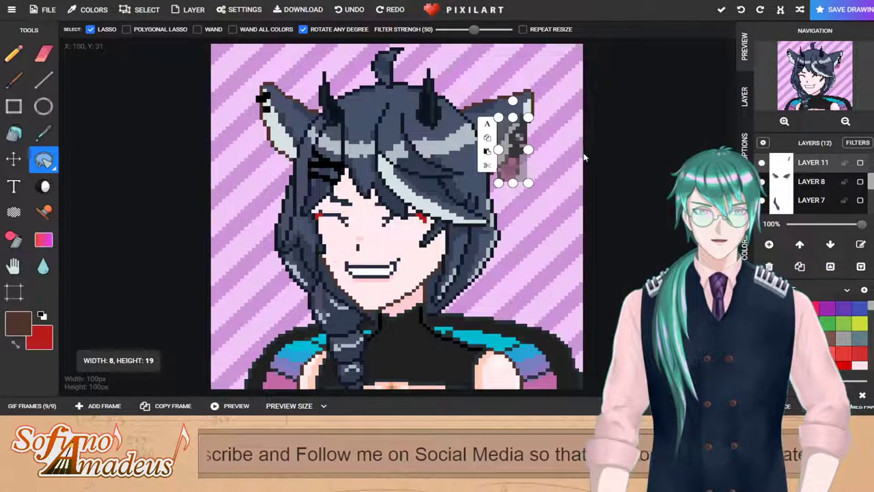
click(32, 406)
click(489, 383)
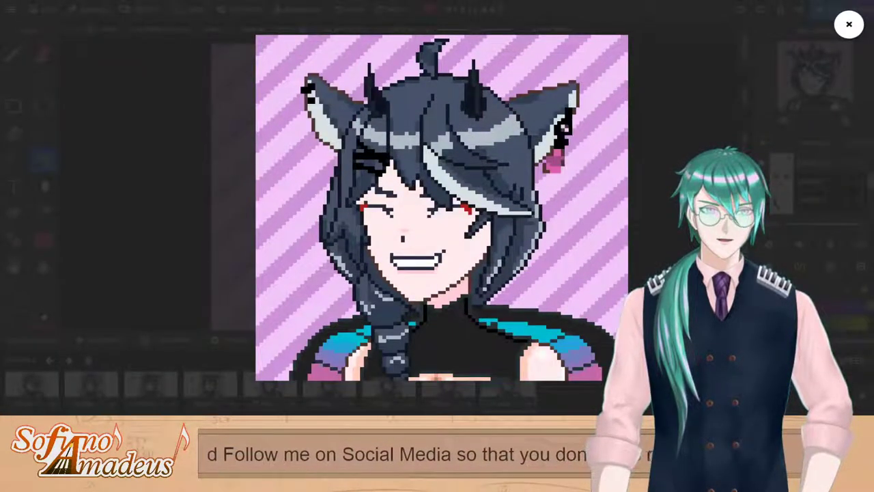
click(847, 25)
click(32, 403)
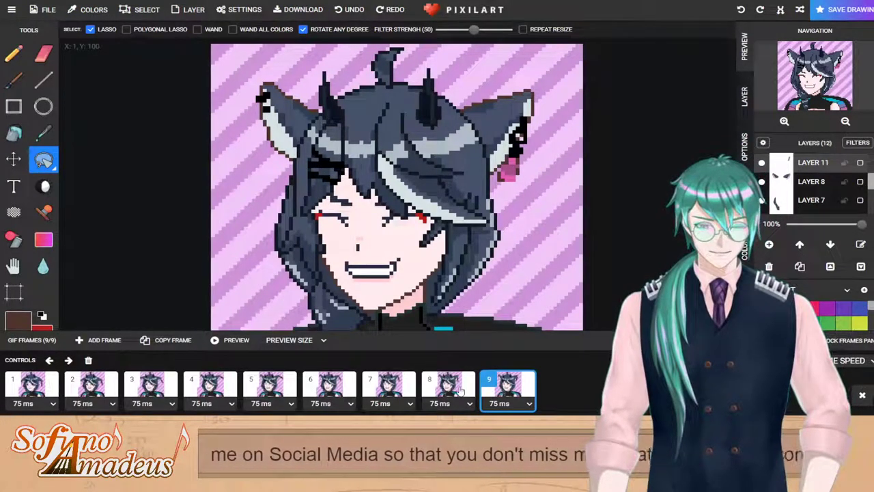
Step: Duplicate frame 8 again, move the straight-earring copy behind frame 9 as frame 10, and play the GIF preview
click(167, 340)
click(68, 361)
click(233, 340)
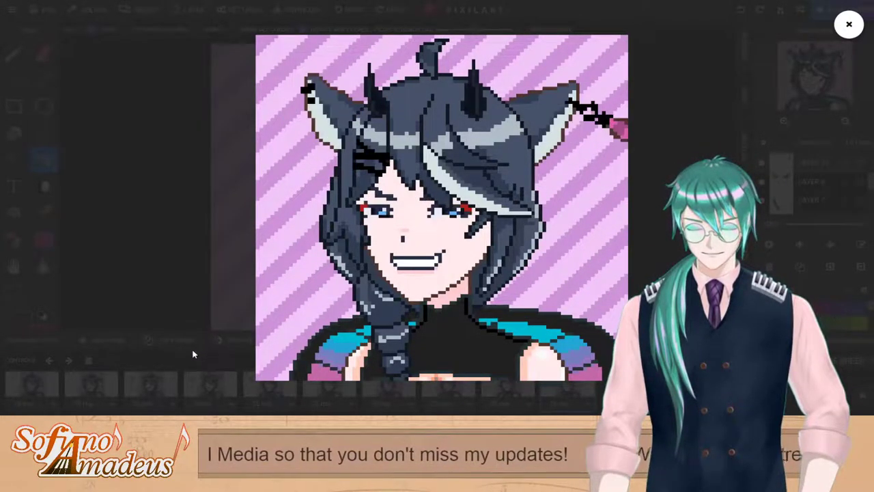
click(850, 25)
click(38, 403)
Step: Switch between frames 3, 4, 5 and 10 to examine how the grin and ears could return to the starting pose
click(288, 385)
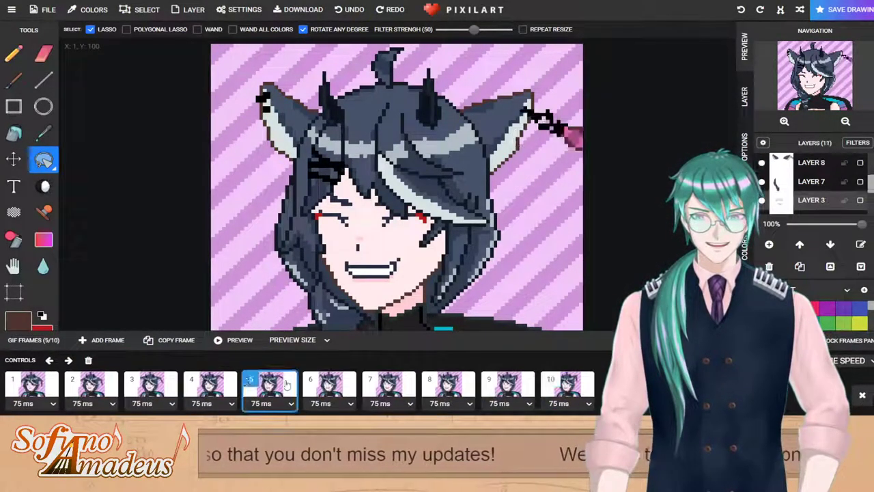
click(236, 387)
click(277, 386)
click(232, 391)
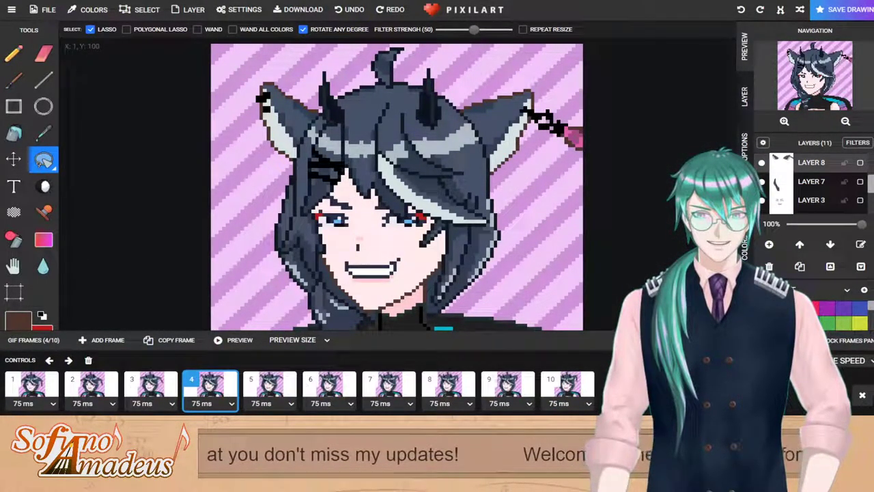
click(569, 384)
click(225, 383)
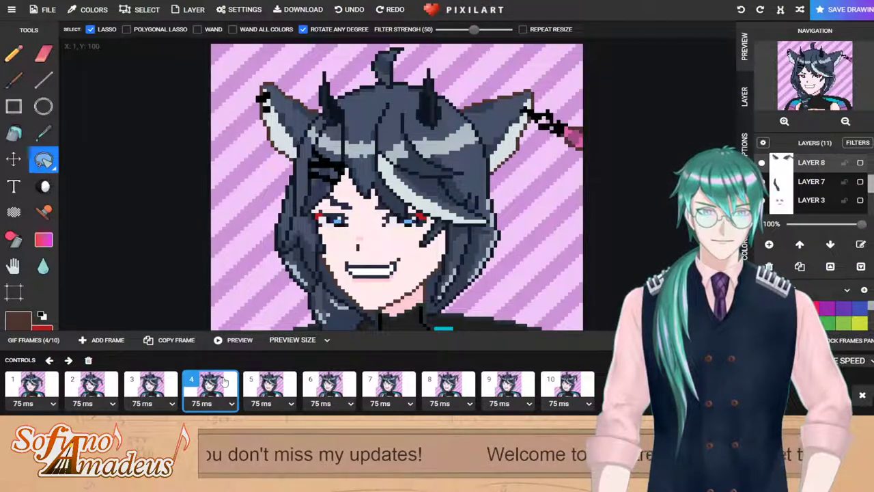
click(152, 386)
click(205, 389)
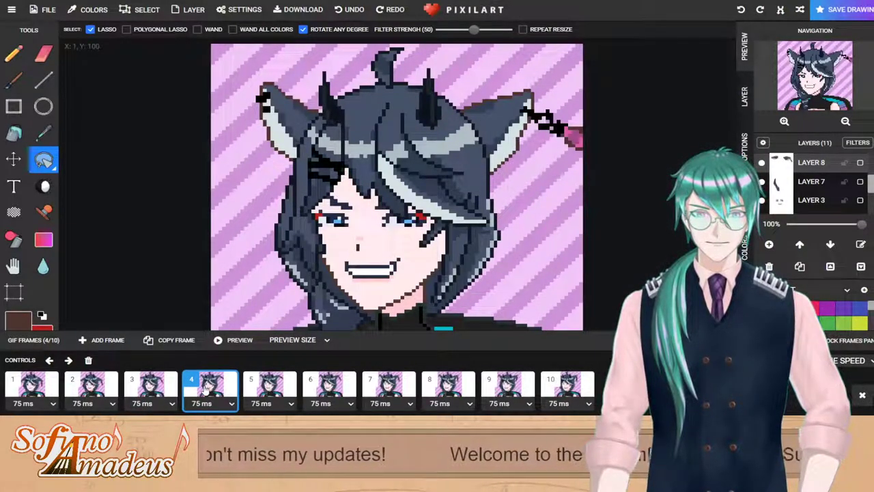
click(275, 385)
Step: Duplicate frame 4 and move the copy to the end of the animation as frame 11
click(225, 385)
click(162, 341)
click(69, 360)
click(68, 360)
click(68, 360)
click(68, 360)
click(68, 360)
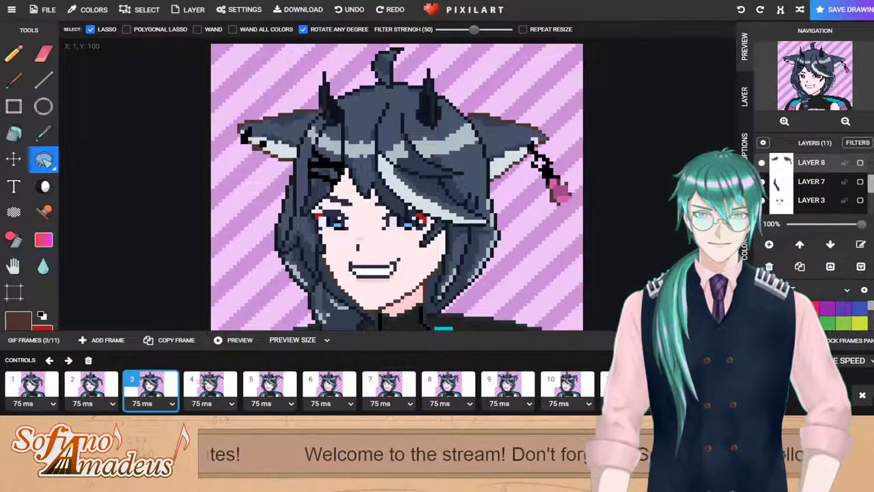
Step: Duplicate frame 3 and move the copy to the end of the animation as frame 12
click(184, 388)
click(149, 341)
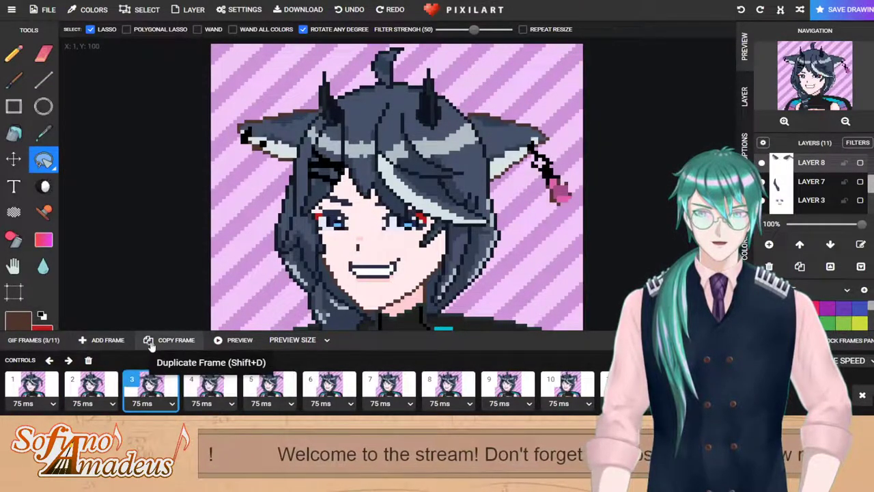
click(68, 360)
click(68, 360)
click(68, 360)
click(68, 360)
click(68, 360)
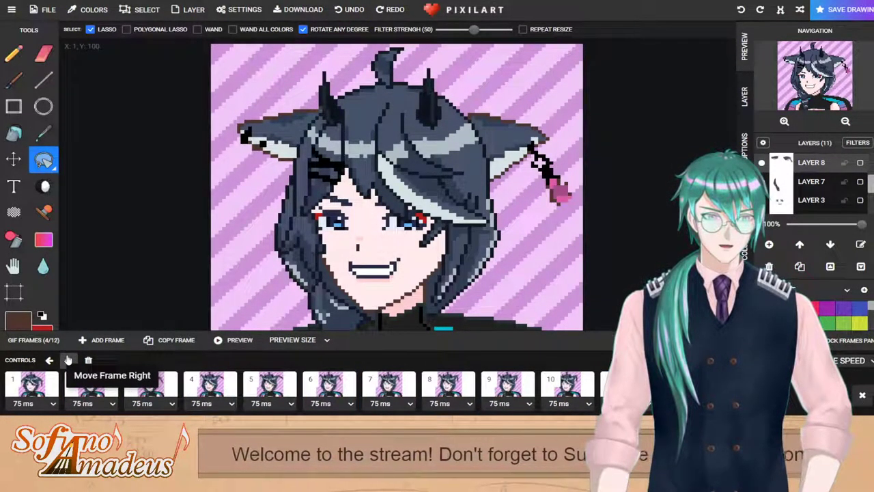
Step: Duplicate frame 2 and move the copy to the end of the animation as frame 13
click(103, 386)
click(183, 342)
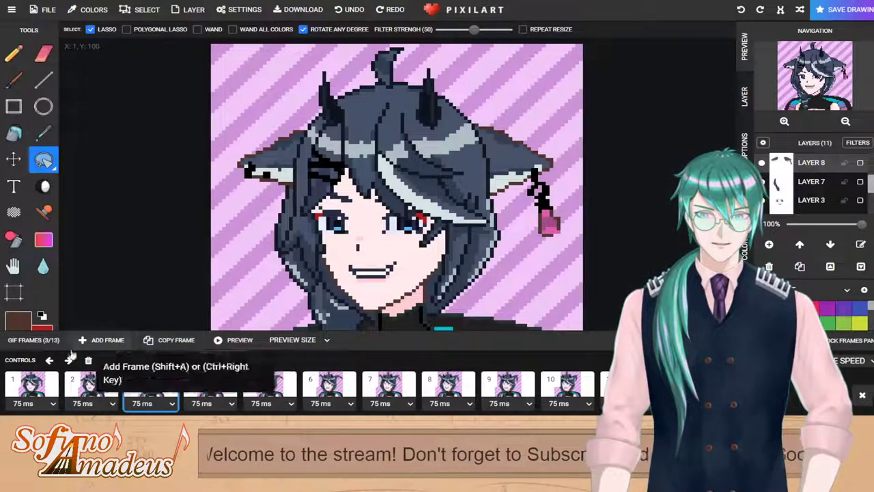
click(69, 360)
click(68, 360)
click(68, 360)
click(68, 360)
click(68, 360)
click(68, 360)
click(69, 360)
click(69, 360)
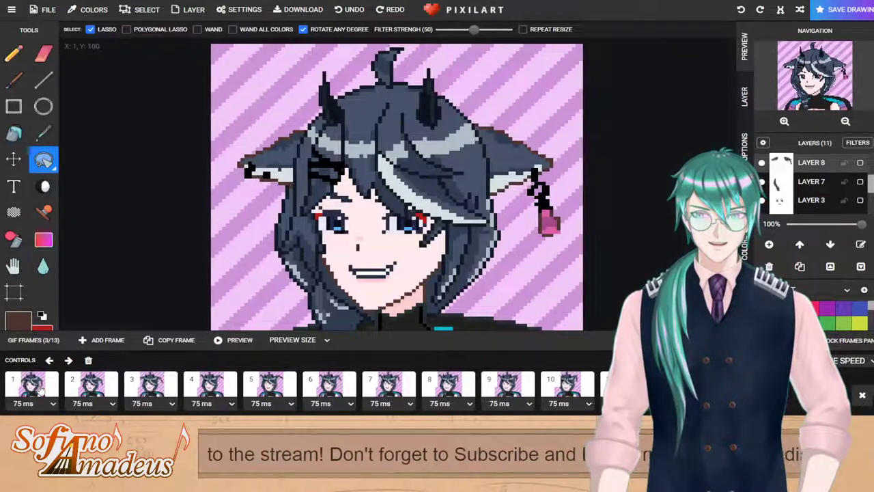
Step: Duplicate frame 1 and move the copy to the end of the animation as frame 14
click(41, 389)
click(186, 347)
click(69, 362)
click(69, 361)
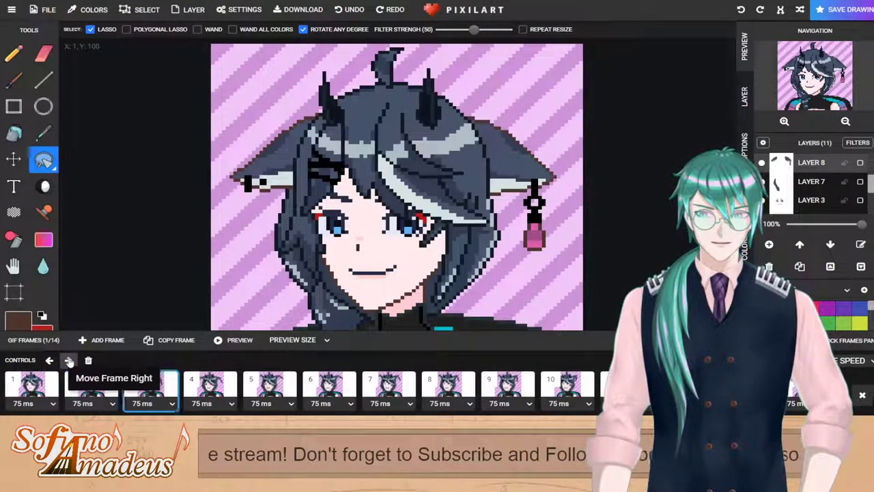
click(68, 360)
click(68, 360)
click(68, 360)
click(68, 360)
click(68, 360)
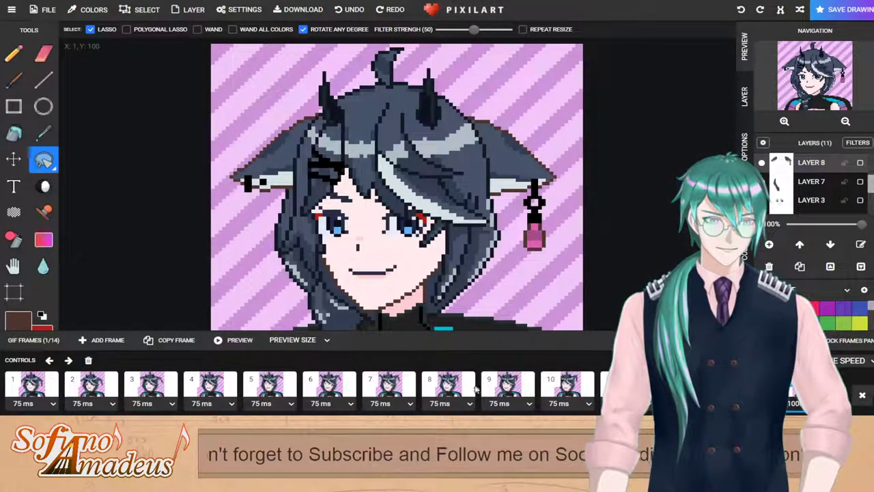
Step: Step through frames 9 to 12 and compare the earring in frames 10 and 11 up close
click(523, 387)
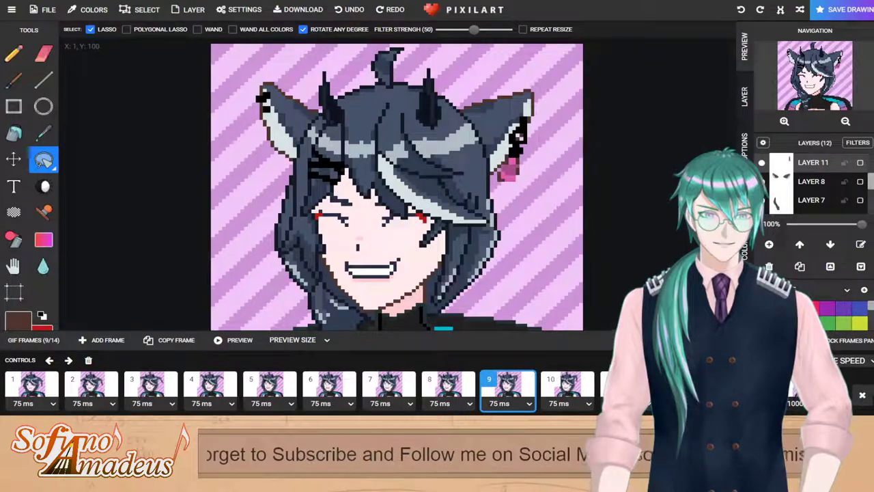
click(585, 387)
click(626, 387)
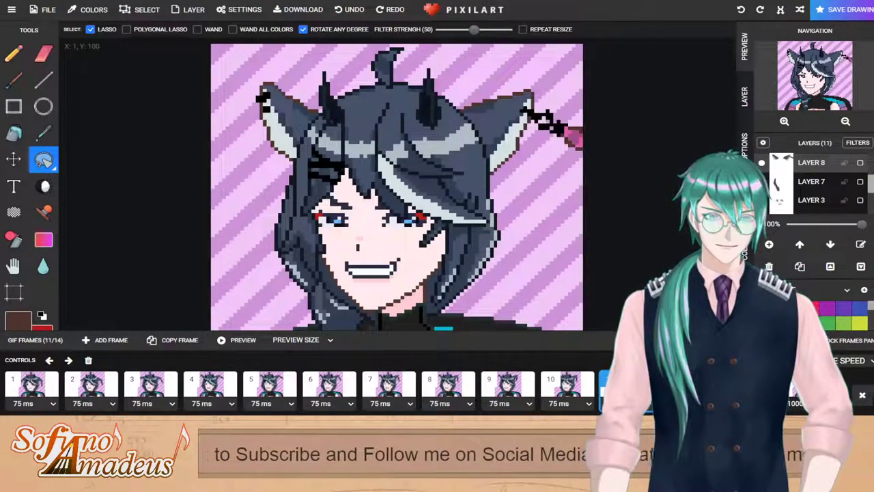
click(685, 387)
click(601, 386)
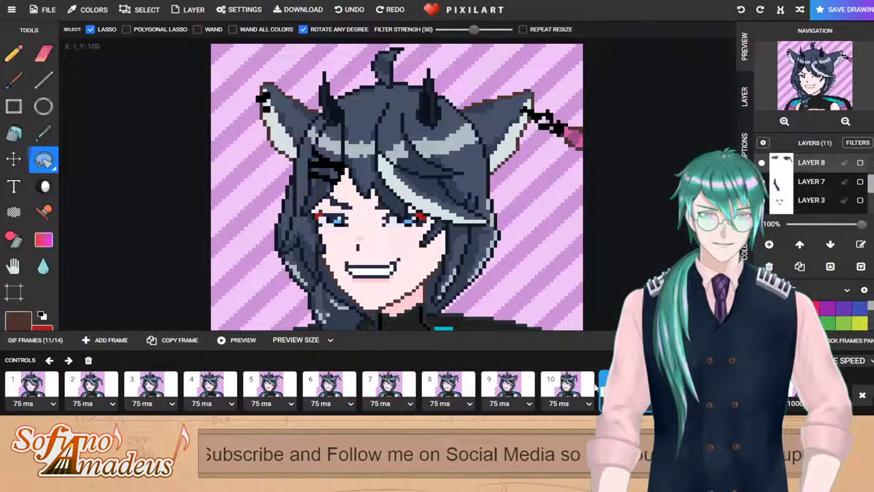
scroll(540, 163, up, 2)
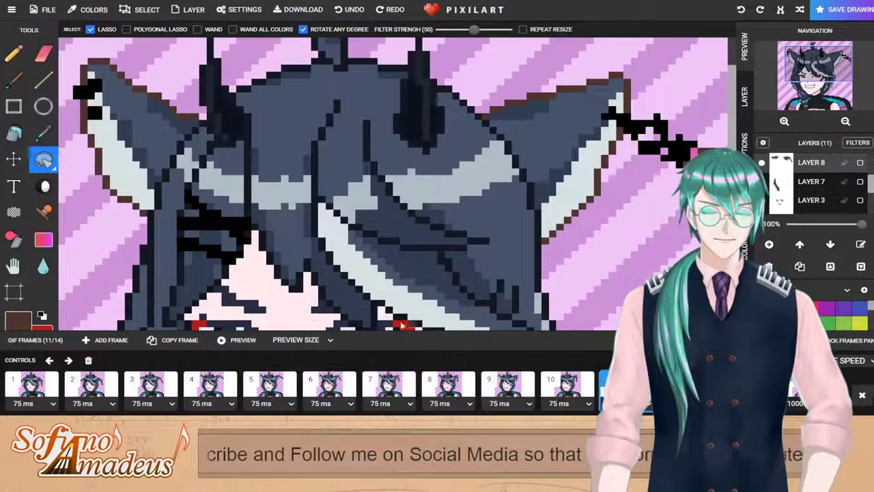
scroll(666, 195, down, 2)
scroll(574, 134, up, 2)
scroll(662, 252, down, 2)
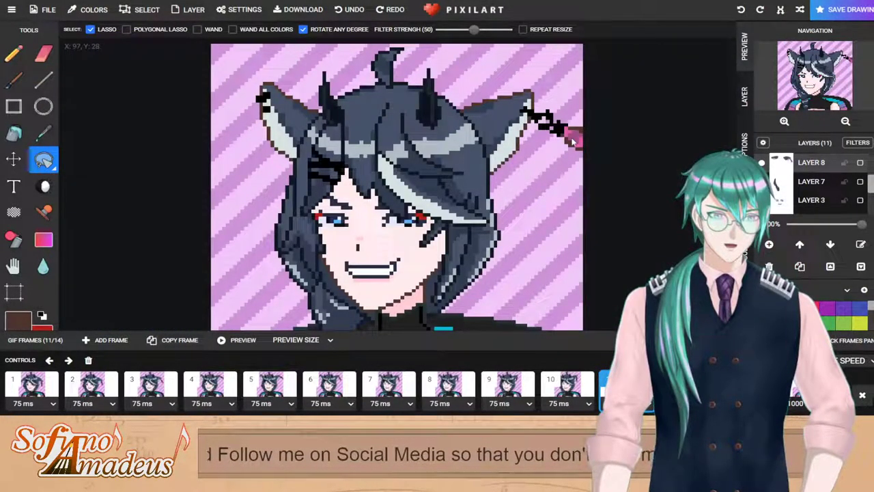
click(566, 384)
click(508, 388)
click(567, 388)
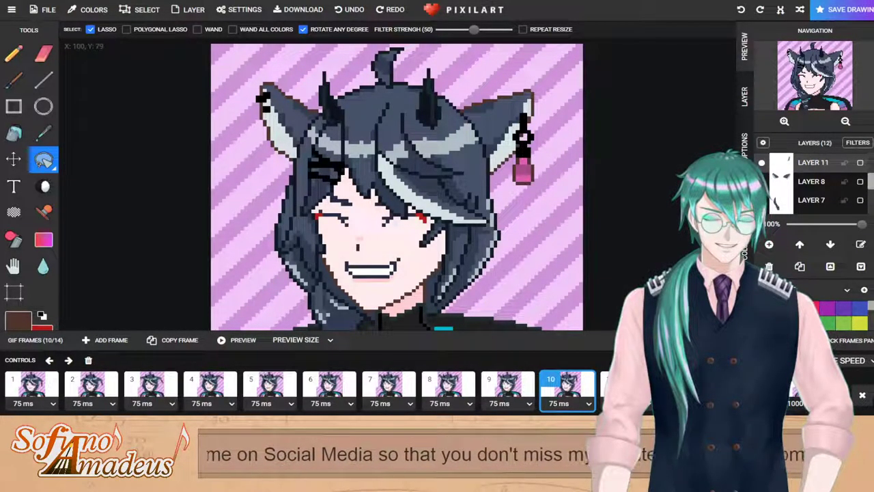
click(627, 386)
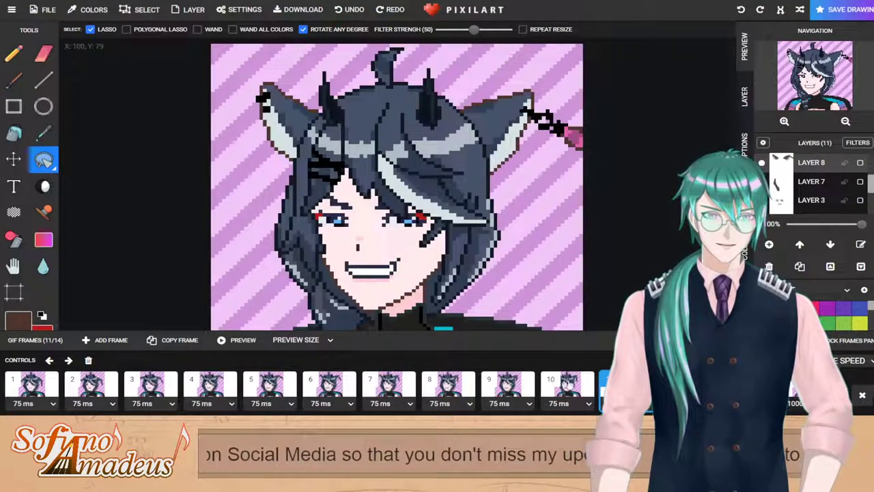
click(567, 384)
scroll(537, 160, up, 3)
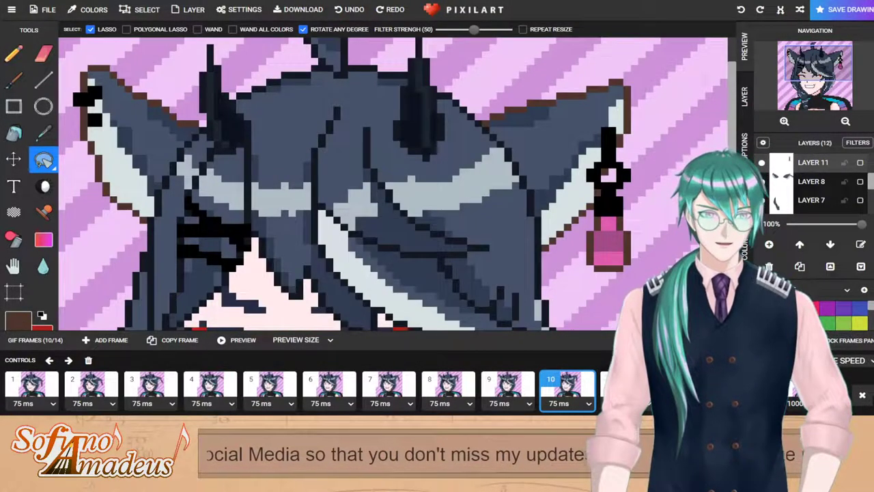
Step: In frame 11, lasso the raised earring on Layer 8 and delete it from the right-hand ear
click(620, 388)
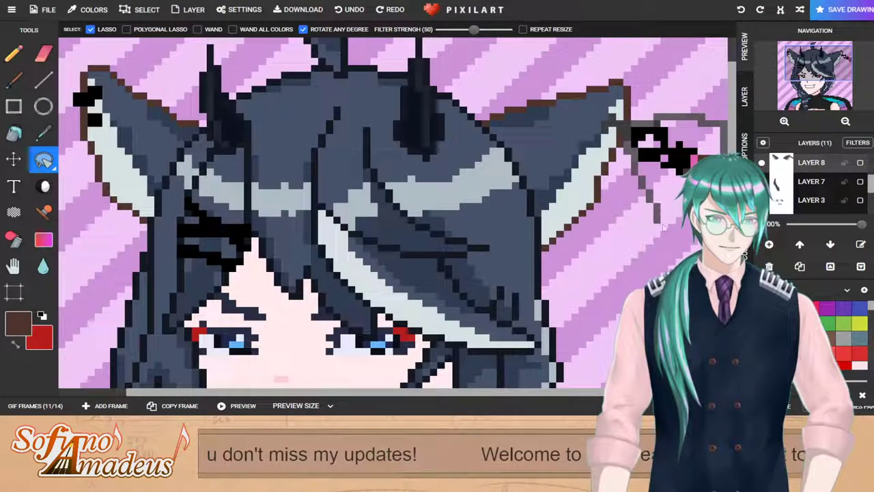
drag(627, 125, 612, 123)
key(Delete)
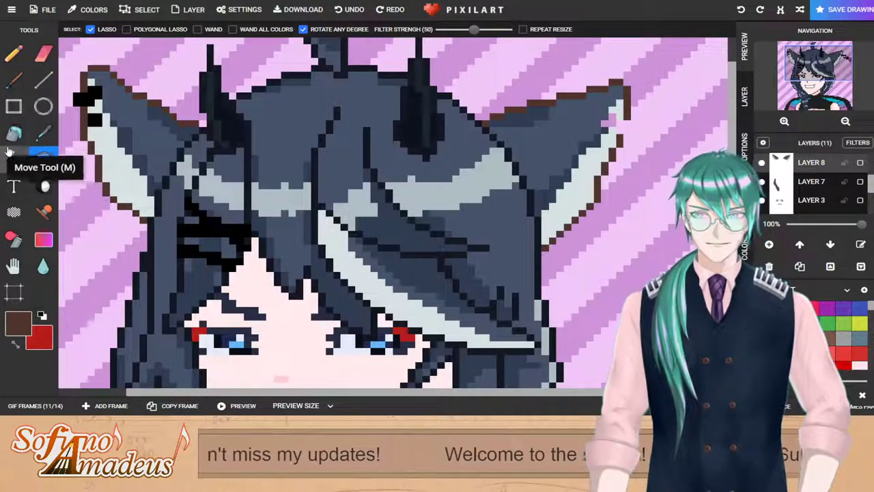
Step: Sample the pale inner-ear colour and pencil over the gap left by the earring in frame 11's right-hand ear
click(15, 54)
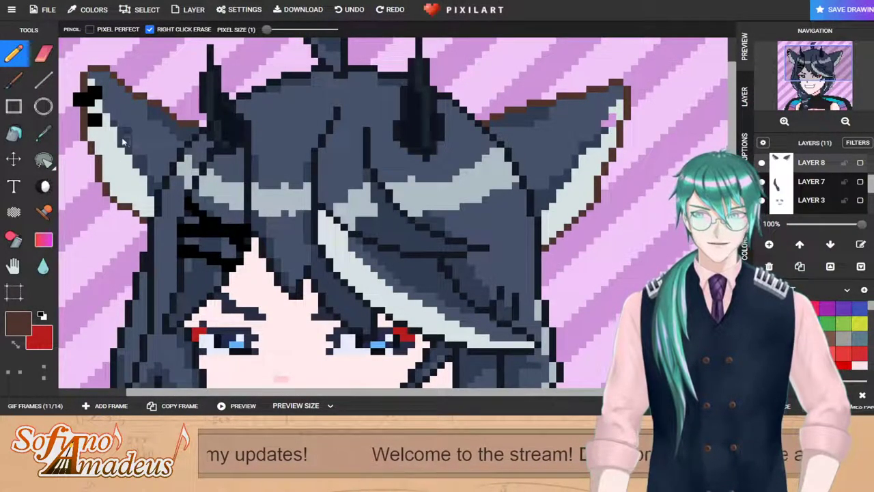
click(43, 133)
click(619, 115)
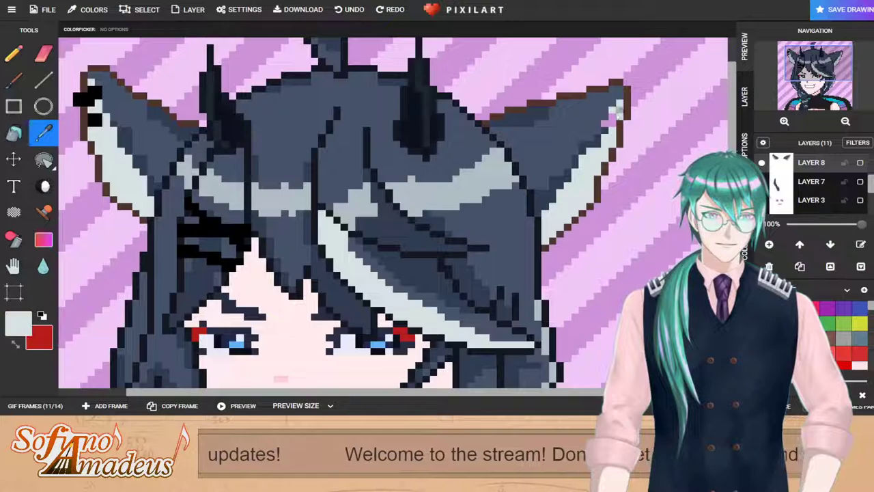
click(15, 54)
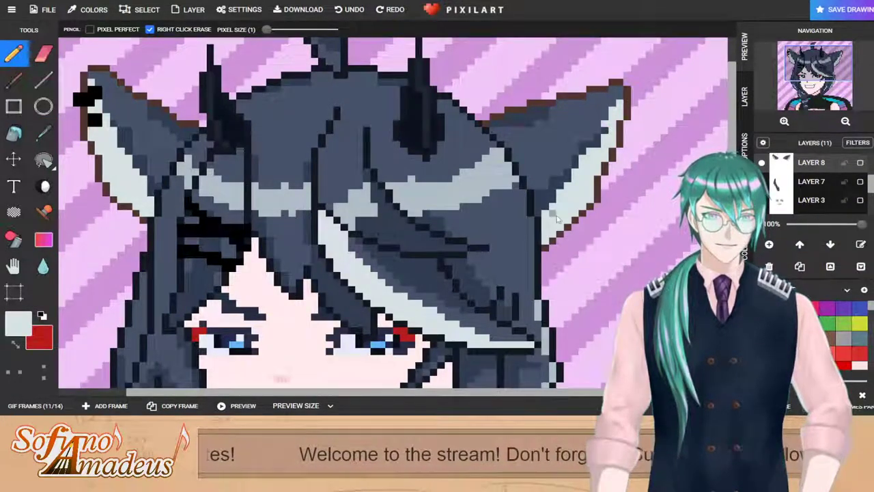
scroll(555, 213, down, 1)
mouse_move(127, 402)
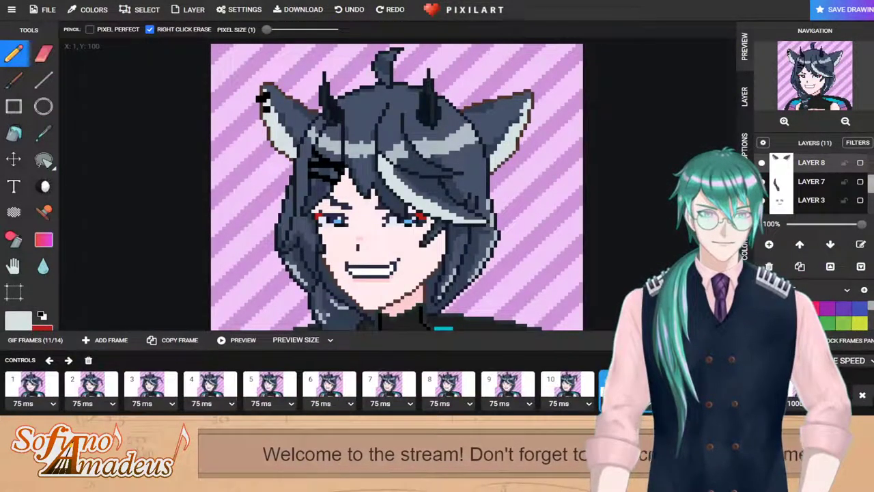
Step: In frame 1, lasso the straight hanging earring below the right-hand ear and copy it
click(582, 387)
scroll(538, 168, up, 1)
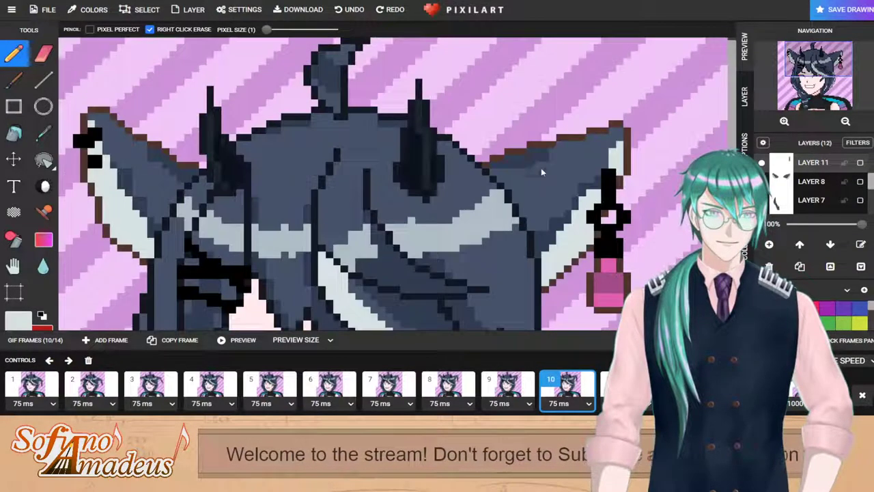
click(26, 386)
scroll(596, 263, down, 1)
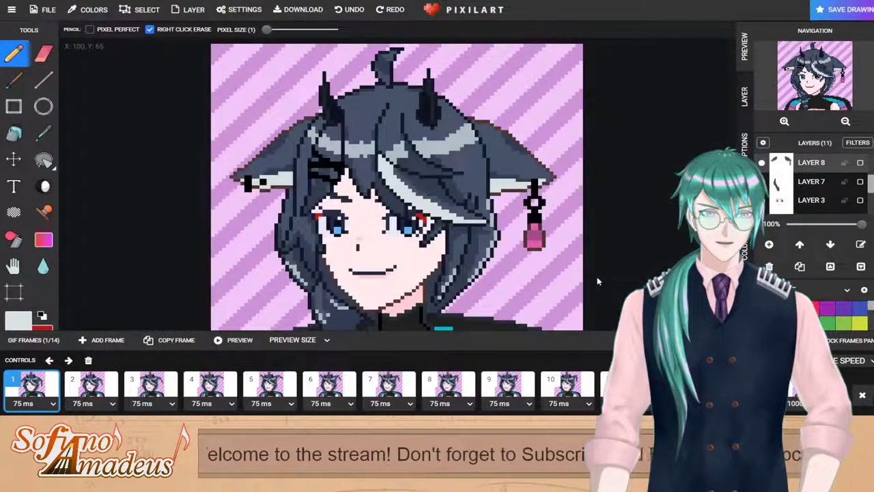
scroll(596, 276, up, 1)
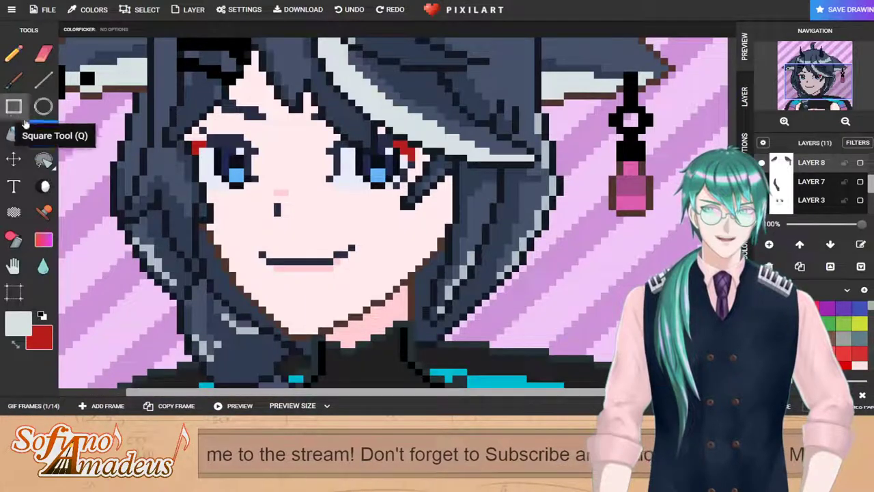
click(43, 160)
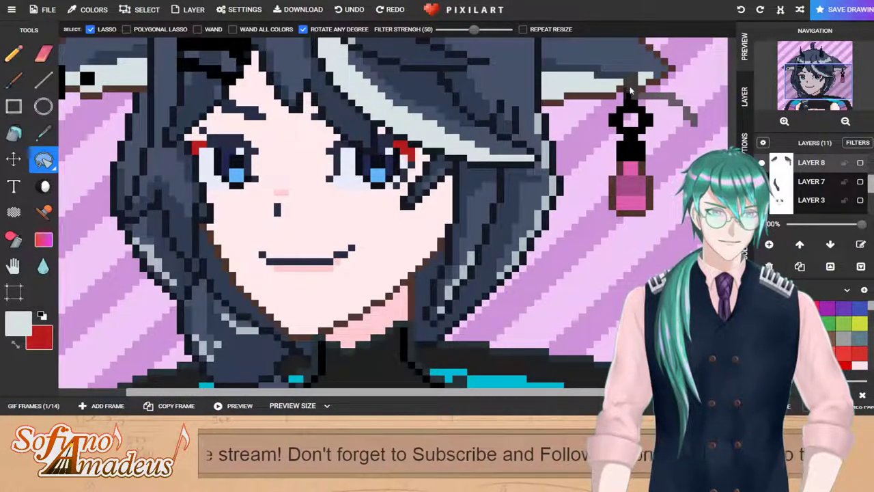
mouse_move(626, 104)
mouse_down()
mouse_move(589, 164)
mouse_move(675, 236)
mouse_move(693, 129)
mouse_up()
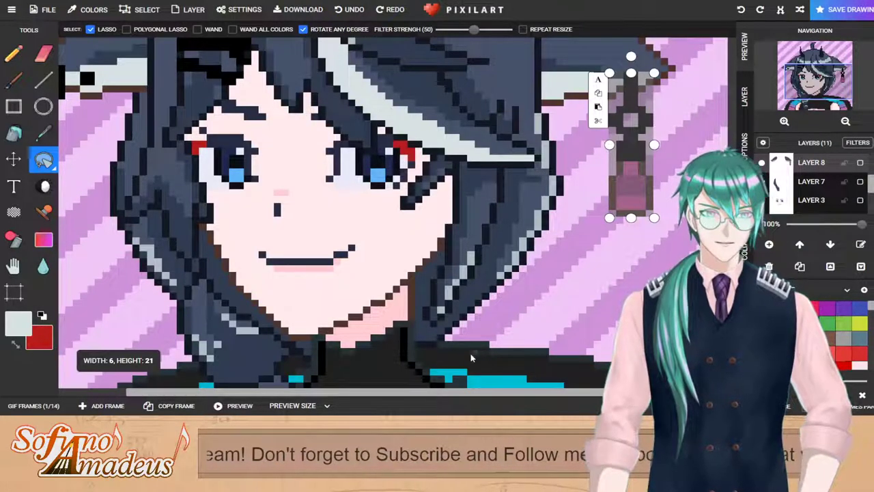
Step: Add a new layer to frame 11, paste the copied earring and hang it from the raised right-hand ear
click(34, 410)
click(34, 408)
click(625, 386)
scroll(608, 171, down, 3)
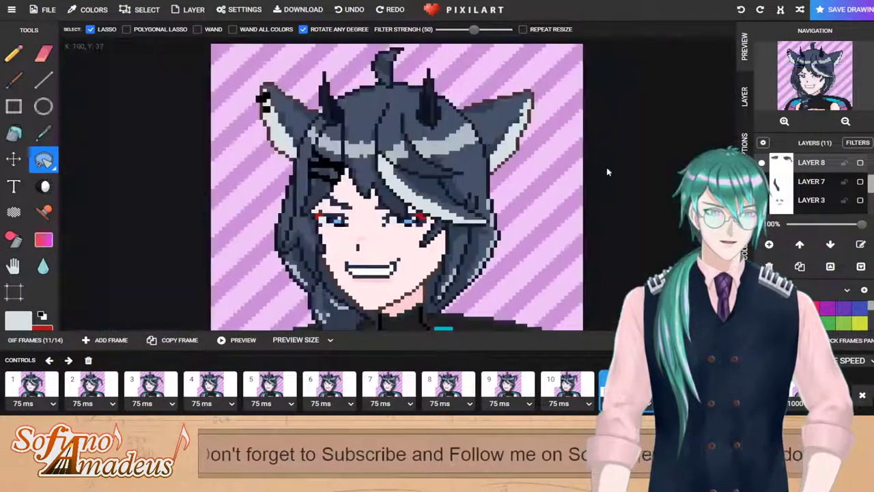
click(783, 245)
key(ctrl+v)
drag(422, 120, 522, 137)
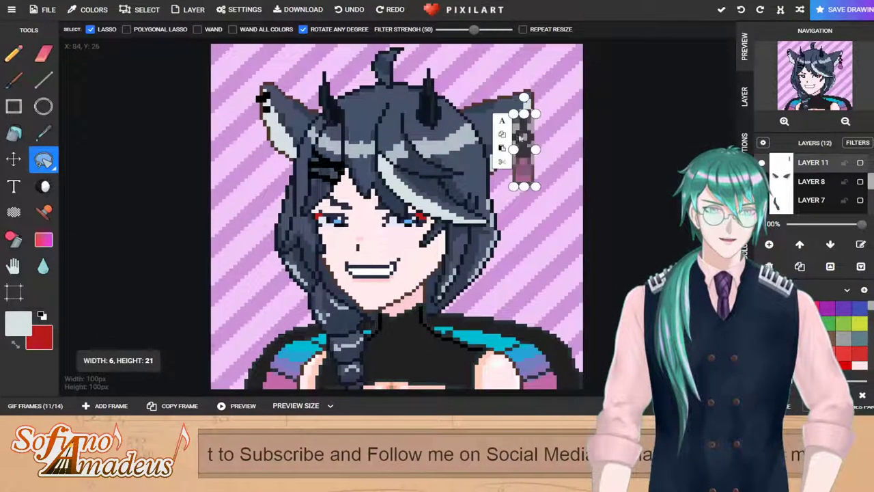
click(30, 410)
scroll(569, 117, up, 3)
drag(609, 223, 610, 216)
click(34, 408)
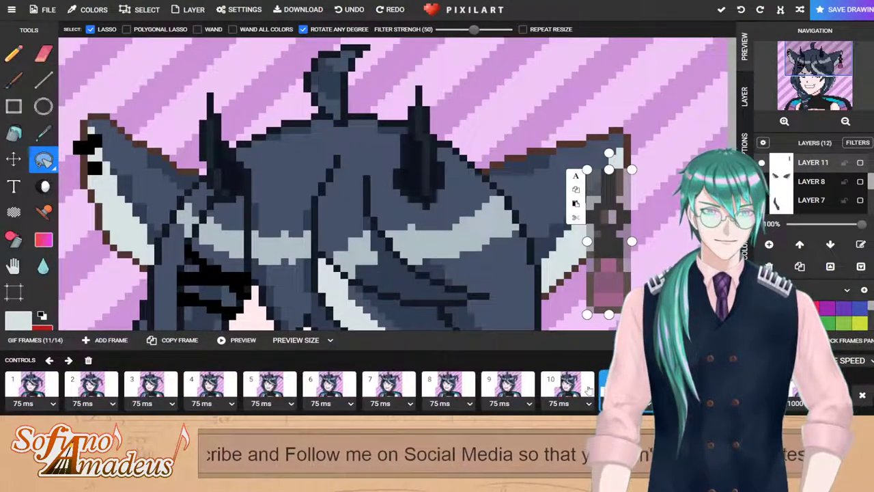
Step: Check the earring against frame 10 and nudge it into line with the ear in frame 11 using the Move tool
click(576, 388)
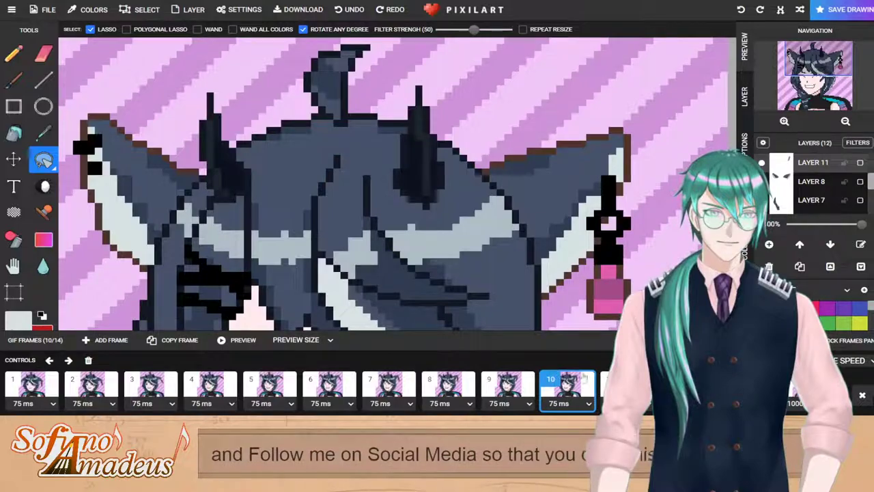
click(13, 159)
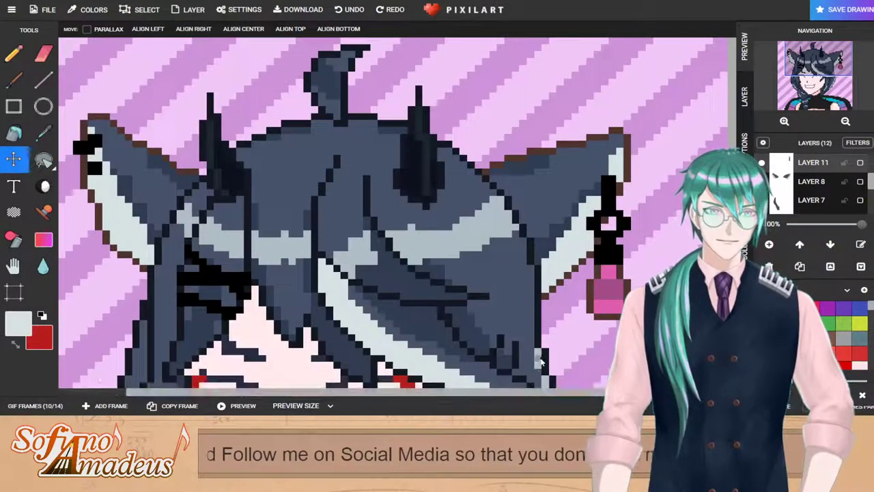
click(24, 403)
click(625, 388)
mouse_move(608, 206)
mouse_down()
mouse_move(607, 226)
mouse_move(603, 213)
mouse_up()
scroll(603, 213, down, 2)
click(500, 403)
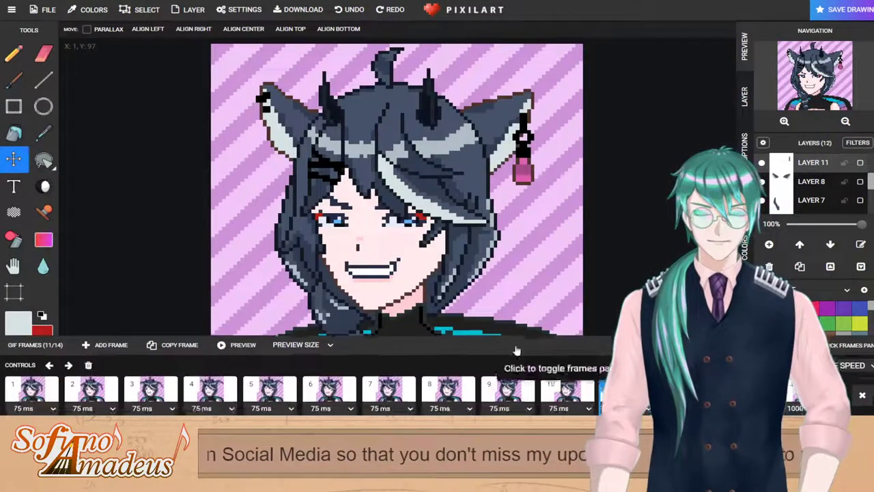
Step: Delete frame 10, the closed-eye frame, from the animation
click(551, 380)
click(525, 390)
click(567, 386)
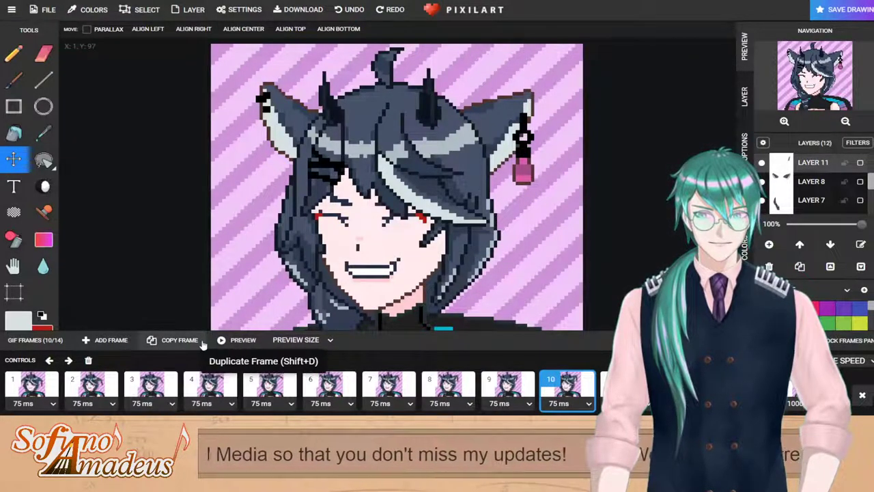
click(88, 360)
Step: Step through frames 10 to 12 and play the animation preview to check the earring's motion
click(556, 384)
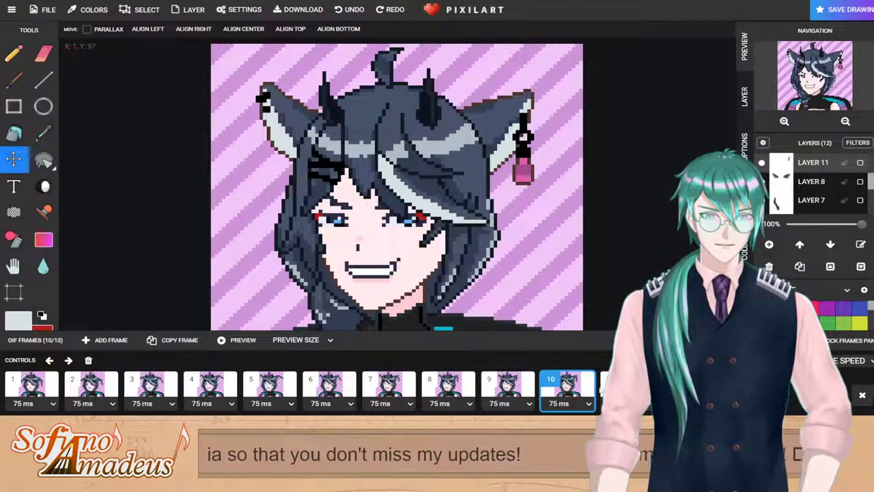
click(617, 388)
click(680, 388)
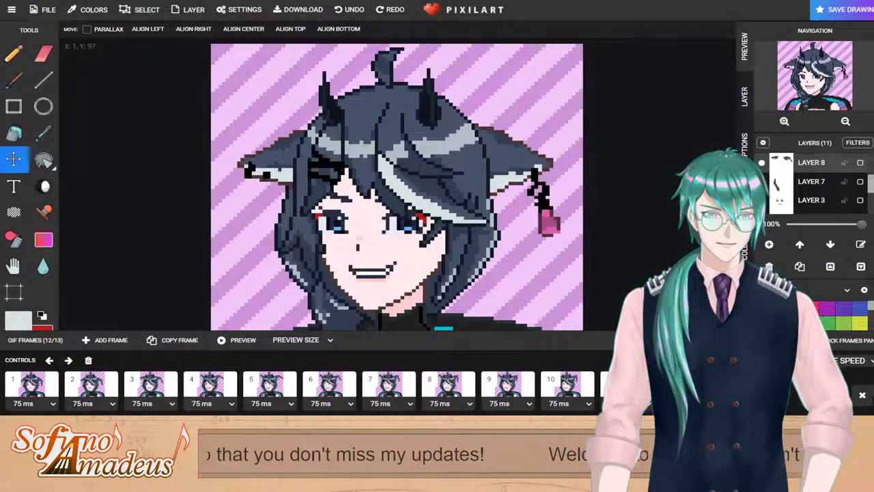
click(614, 385)
click(569, 383)
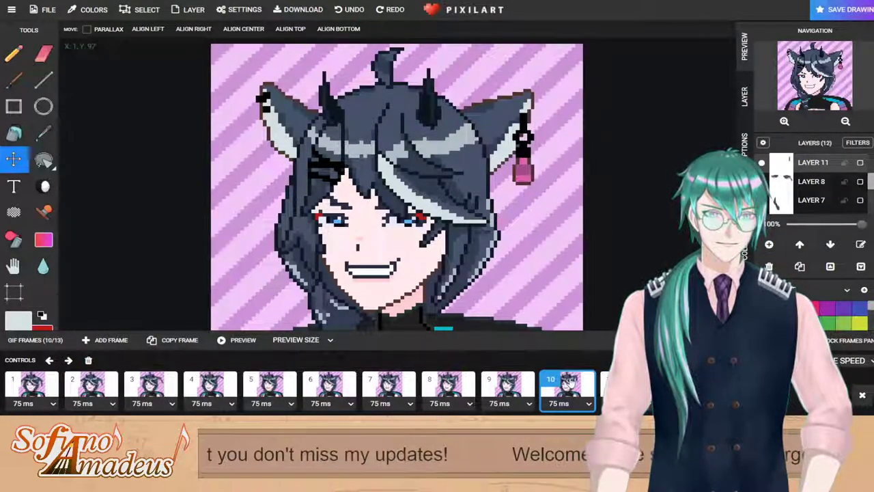
key(p)
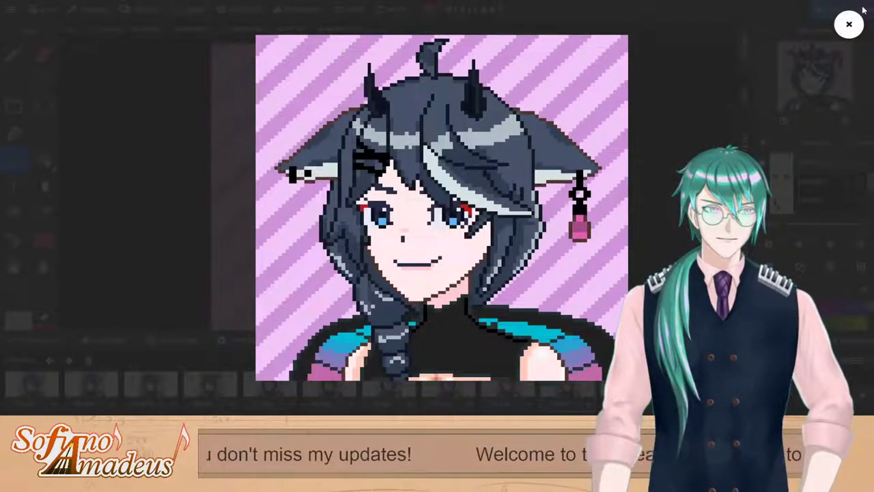
click(849, 24)
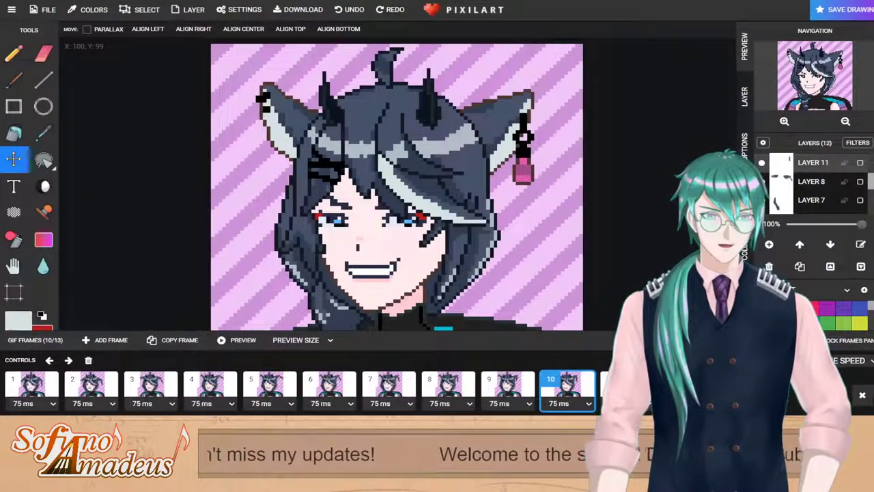
Step: In frame 11, lasso the slanted swinging earring on Layer 8 and delete it
click(613, 385)
scroll(551, 204, up, 3)
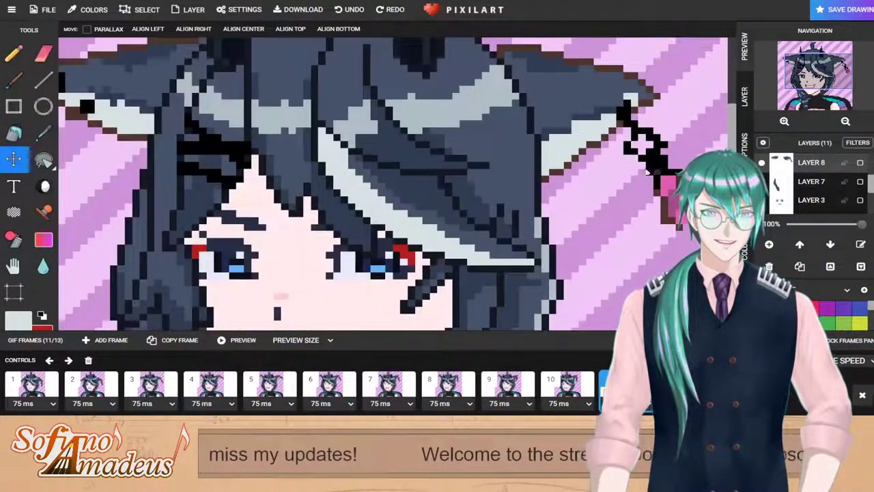
click(43, 159)
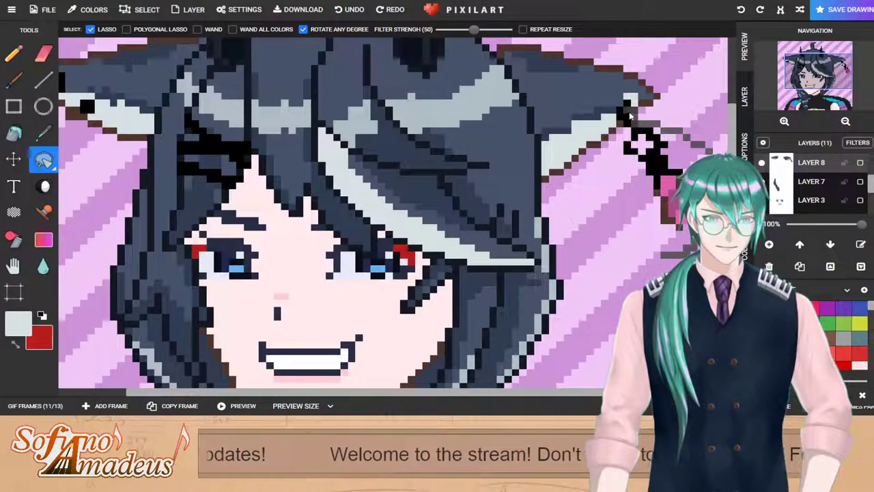
mouse_move(625, 121)
mouse_down()
mouse_move(617, 161)
mouse_move(632, 102)
mouse_up()
key(Delete)
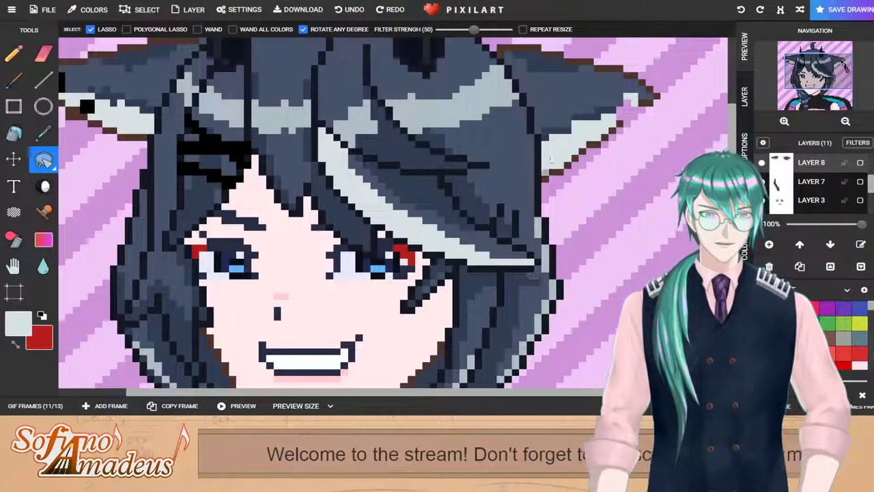
Step: Pencil in the missing brown outline and pale inner fill at frame 11's right-hand ear tip with sampled colours
click(13, 53)
click(41, 316)
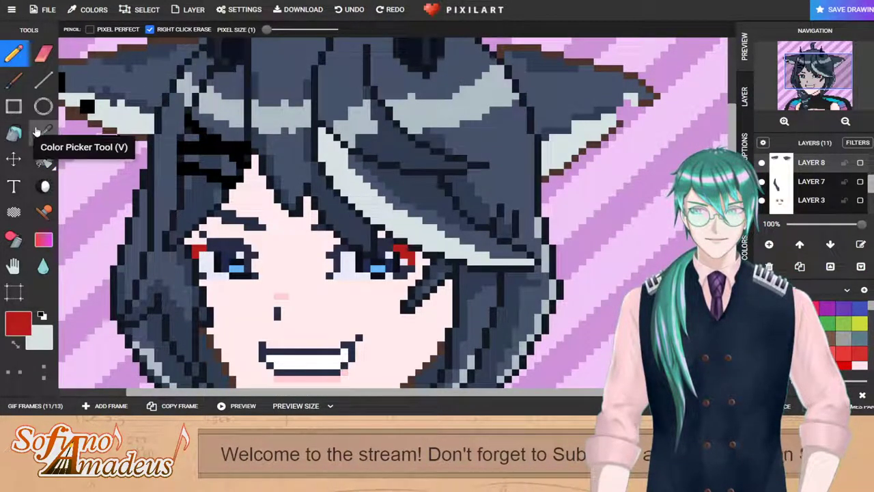
click(43, 134)
click(620, 126)
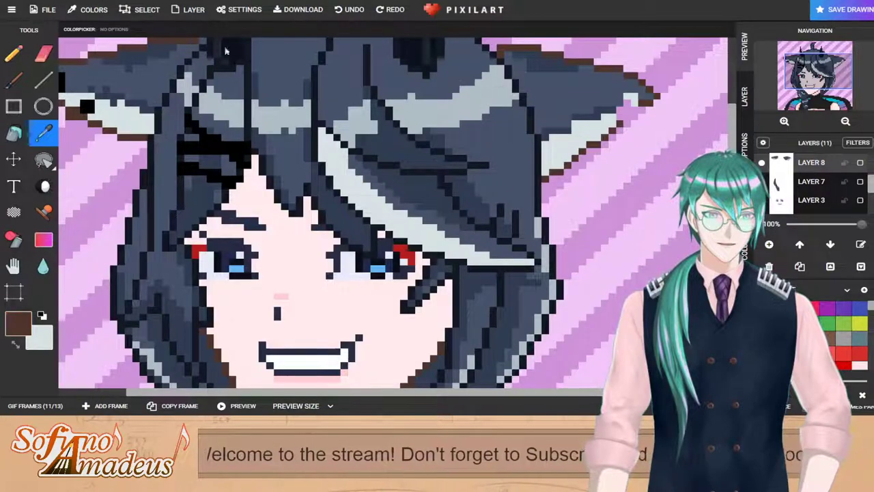
click(14, 53)
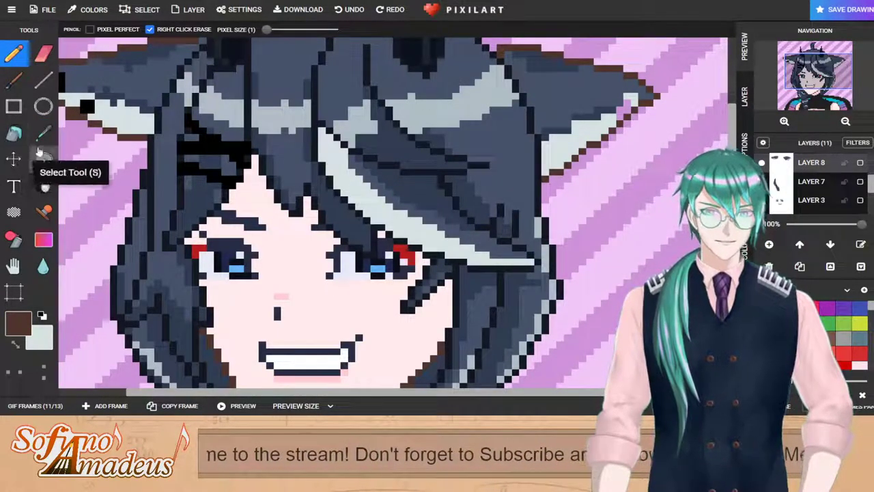
click(41, 316)
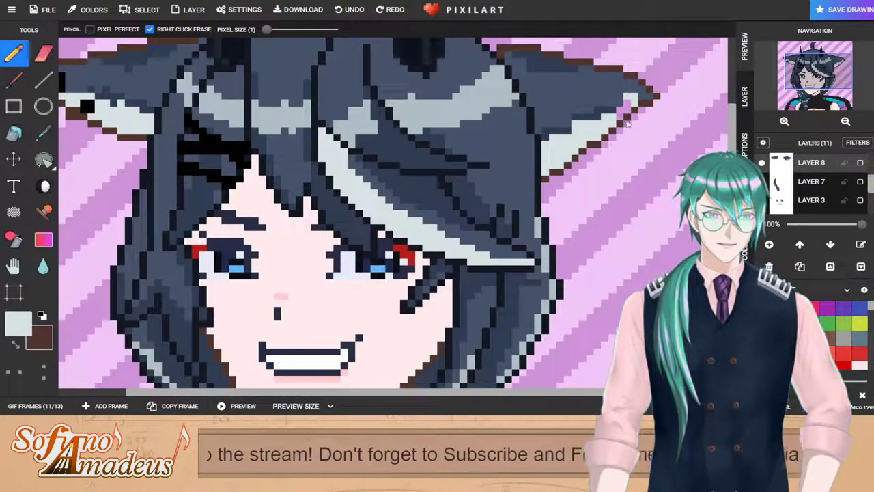
Step: Paste the straight earring on a new layer in frame 11 and move it under the right-hand ear tip
click(35, 405)
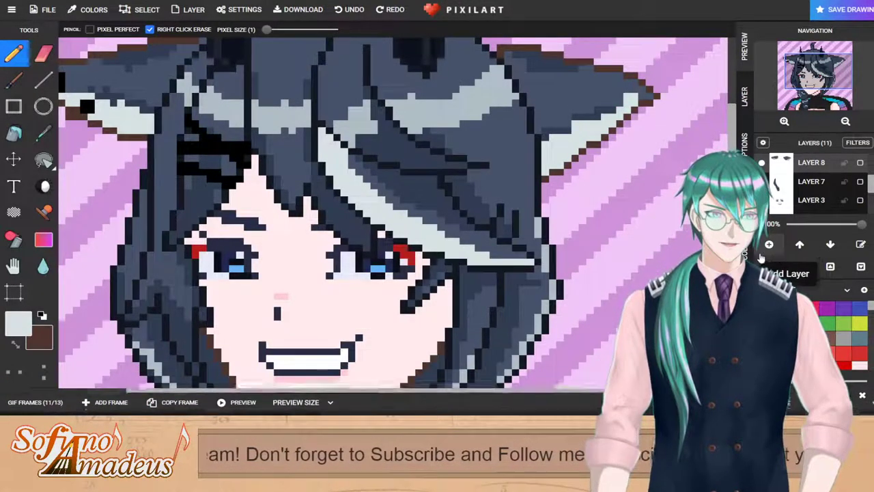
key(ctrl+v)
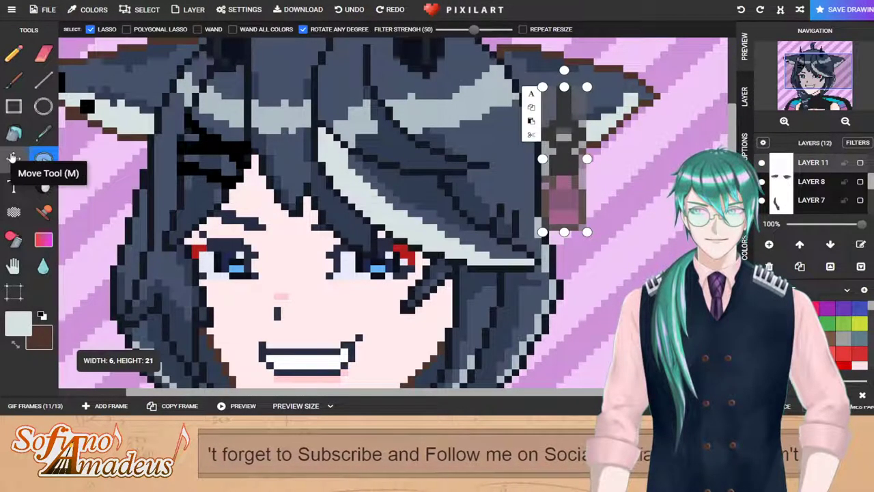
click(13, 159)
drag(563, 126, 629, 140)
scroll(629, 140, down, 5)
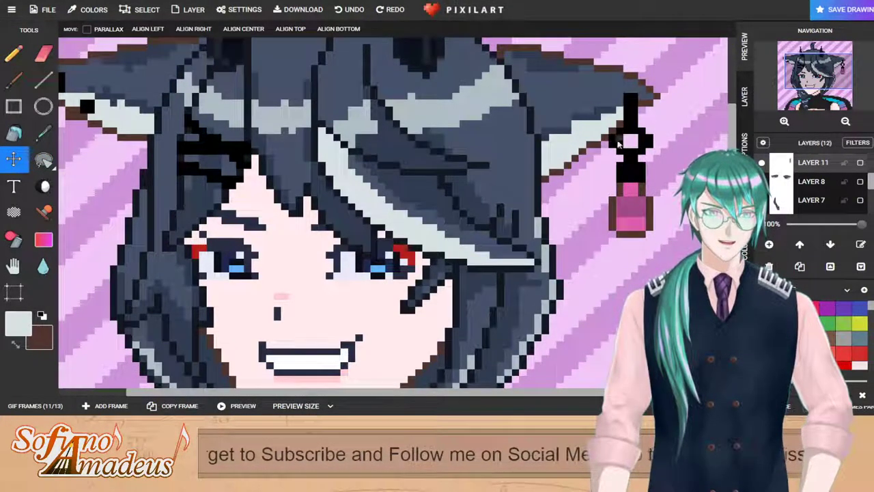
Step: Play the animation preview and compare the earring's position across frames 9 to 11
click(34, 406)
click(587, 386)
click(485, 380)
key(space)
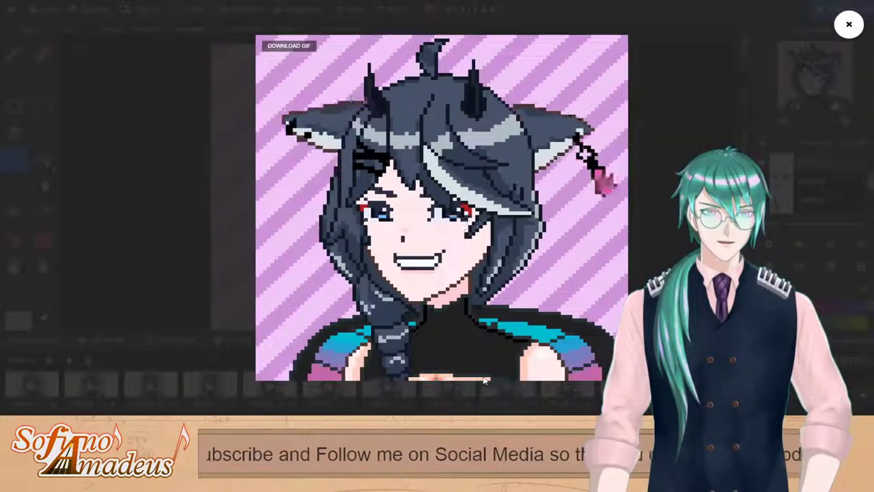
click(849, 24)
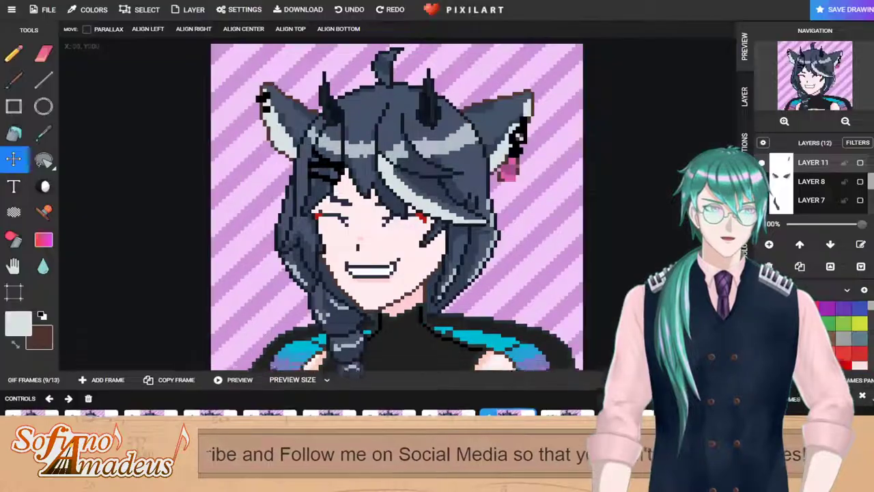
click(626, 386)
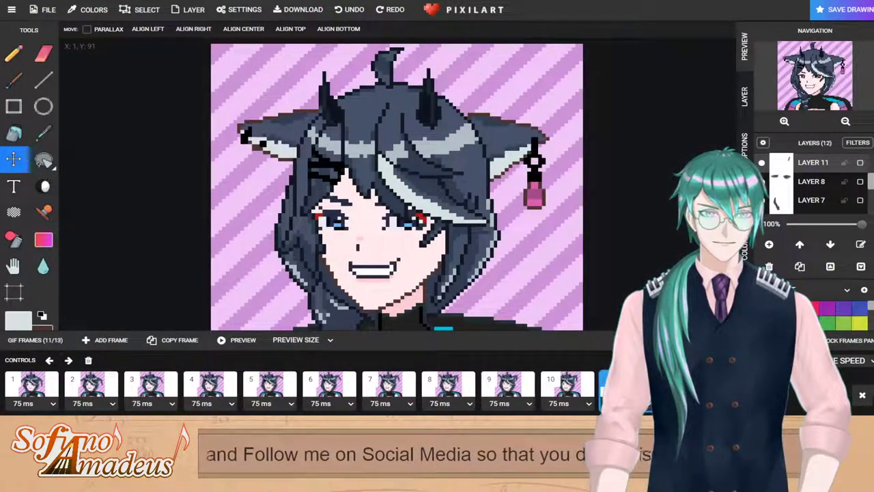
click(564, 388)
click(627, 385)
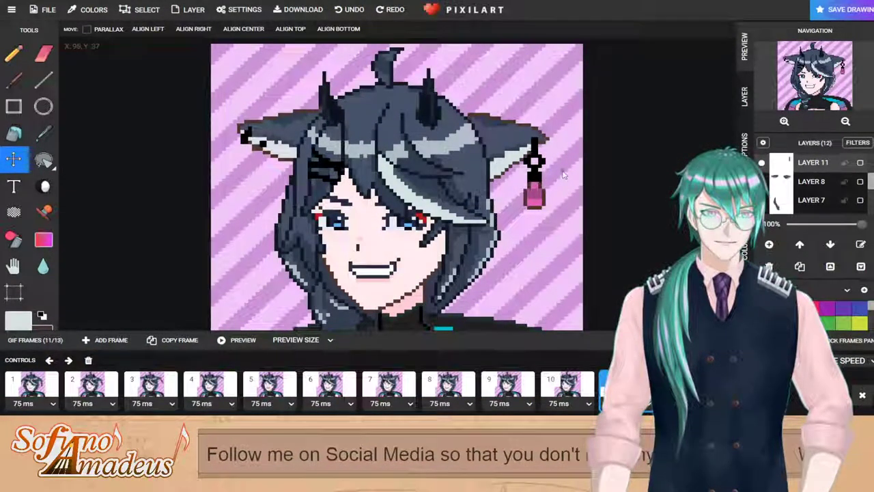
Step: In frame 11, replace the straight earring on Layer 11 with the outward-slanted one and place it under the right-hand ear tip
scroll(410, 68, up, 2)
click(42, 158)
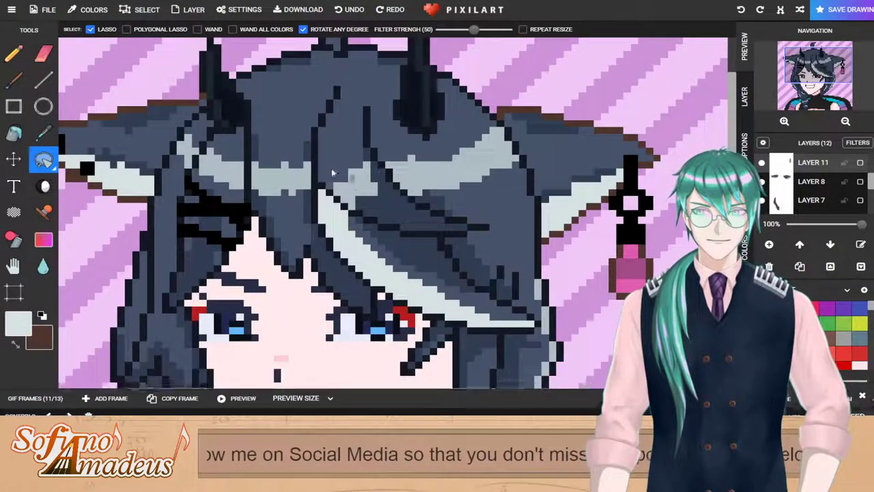
mouse_move(702, 144)
mouse_down()
mouse_move(639, 131)
mouse_move(612, 149)
mouse_up()
drag(621, 190, 643, 197)
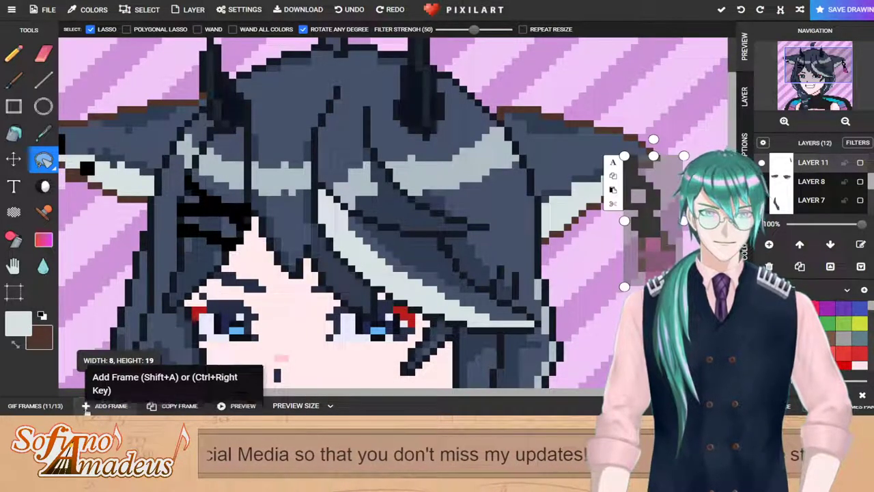
mouse_move(50, 405)
Step: Compare the earring across frames 10 to 12 and play the animation preview to check its swing
click(569, 385)
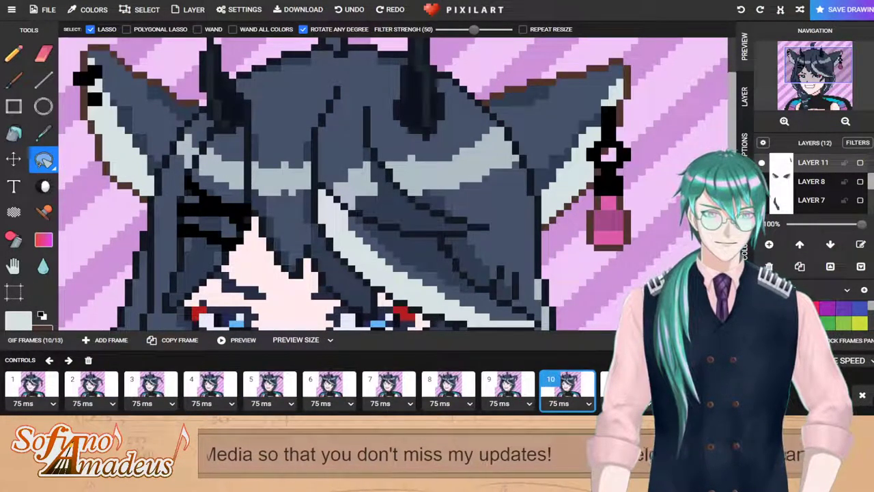
click(628, 386)
click(686, 386)
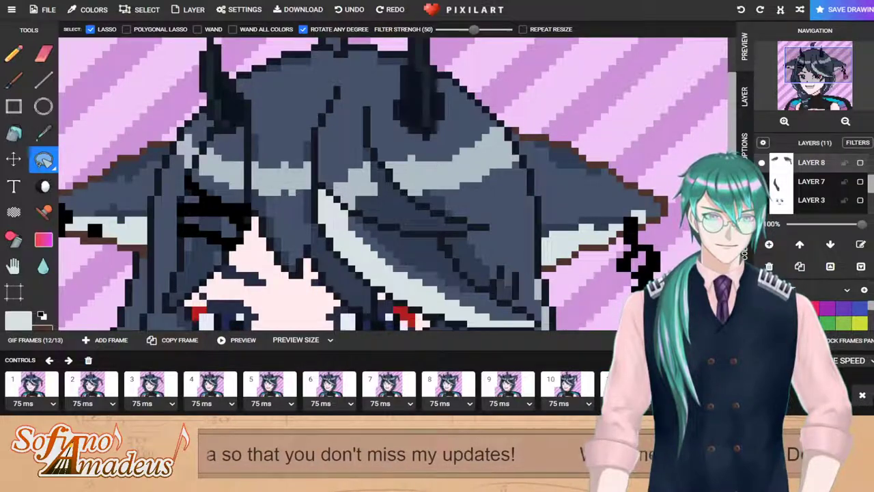
click(581, 340)
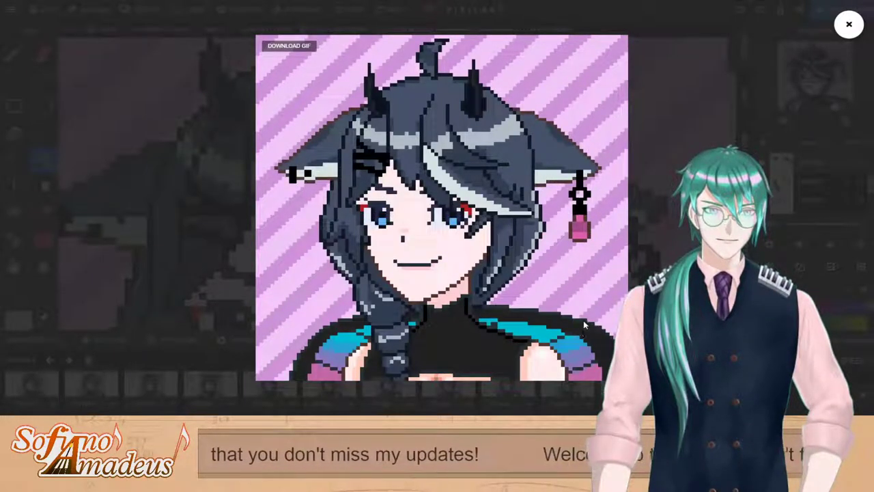
click(849, 24)
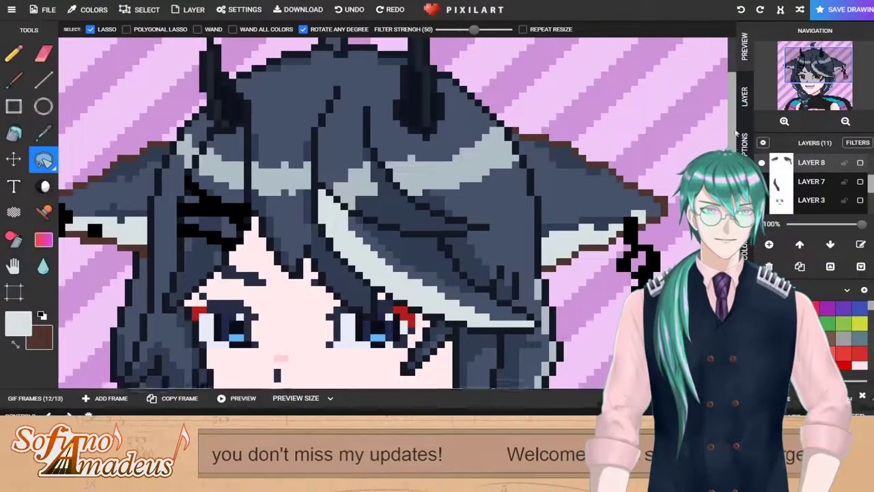
Step: Lasso the straight earring on Layer 8 in frame 1 and copy it
click(569, 386)
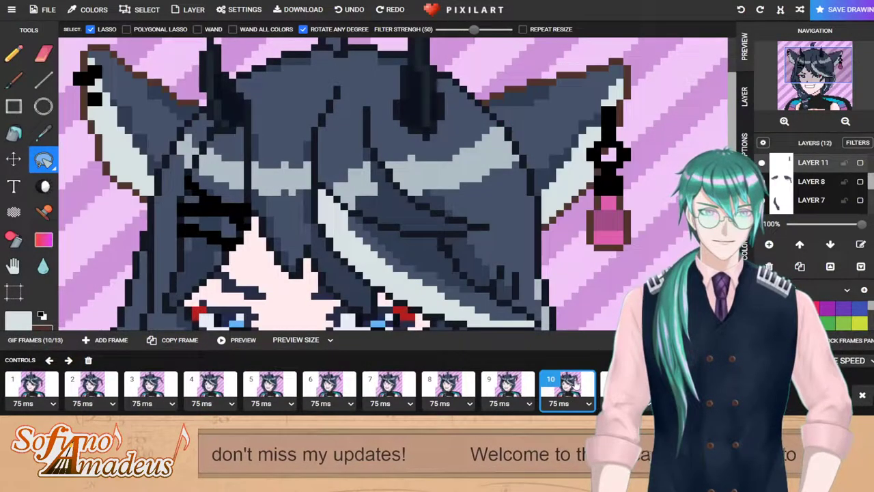
click(31, 386)
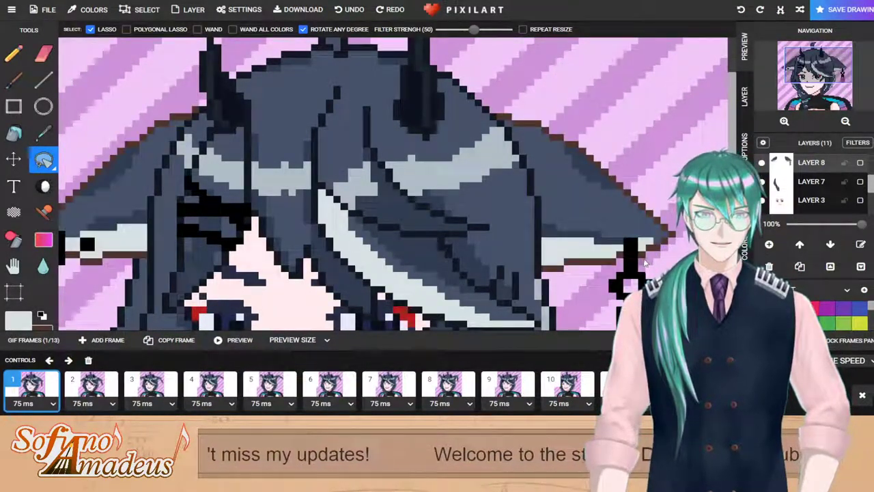
scroll(646, 263, down, 1)
scroll(559, 262, up, 1)
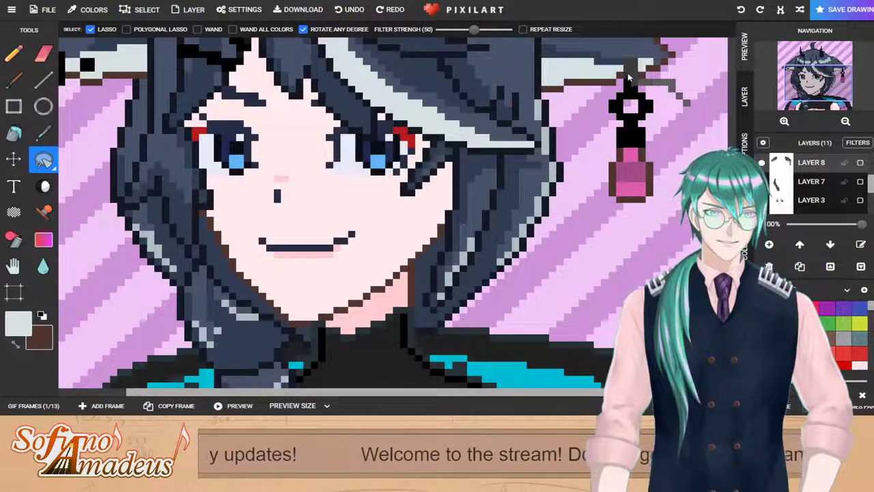
mouse_move(629, 85)
mouse_down()
mouse_move(588, 92)
mouse_move(588, 191)
mouse_move(676, 232)
mouse_move(632, 85)
mouse_up()
click(279, 280)
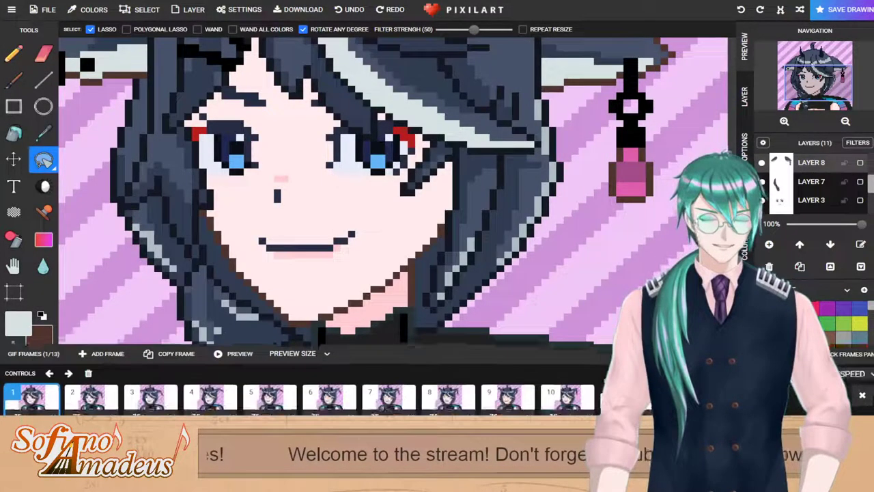
Step: In frame 12, lasso the slanted earring on Layer 8 and delete it
scroll(643, 192, down, 4)
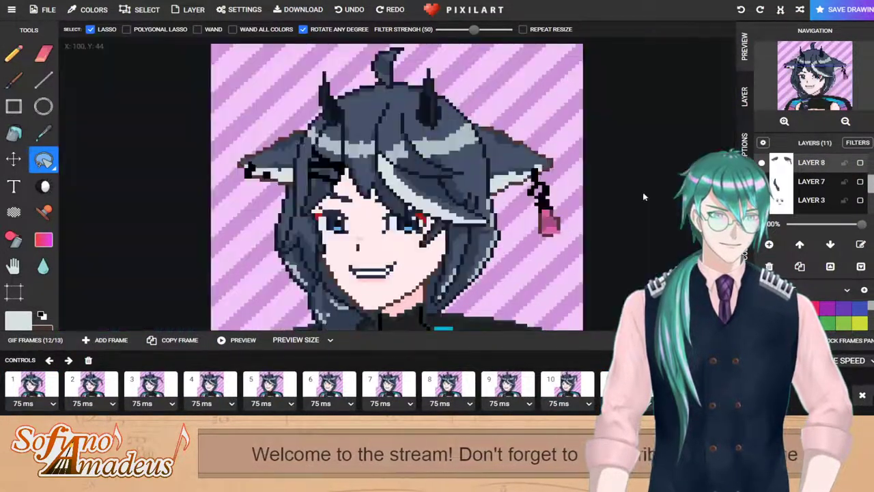
scroll(645, 272, up, 3)
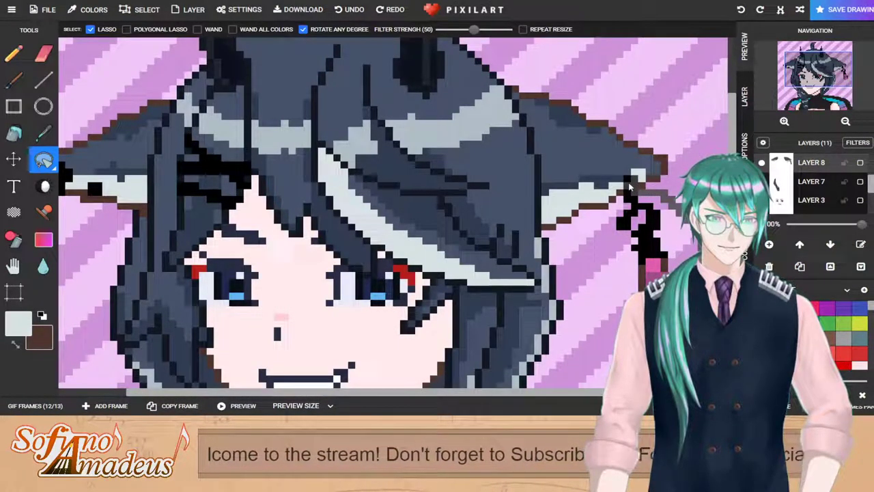
mouse_move(630, 191)
mouse_down()
mouse_move(604, 246)
mouse_move(696, 218)
mouse_move(650, 164)
mouse_up()
key(Delete)
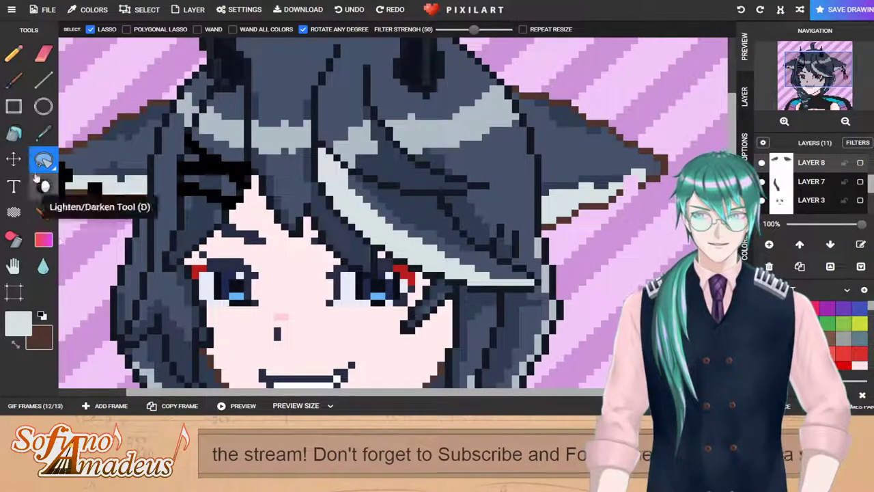
Step: Paste the straight earring on a new layer in frame 12 and place it under the right-hand ear tip
click(767, 244)
drag(362, 159, 630, 215)
scroll(629, 215, down, 2)
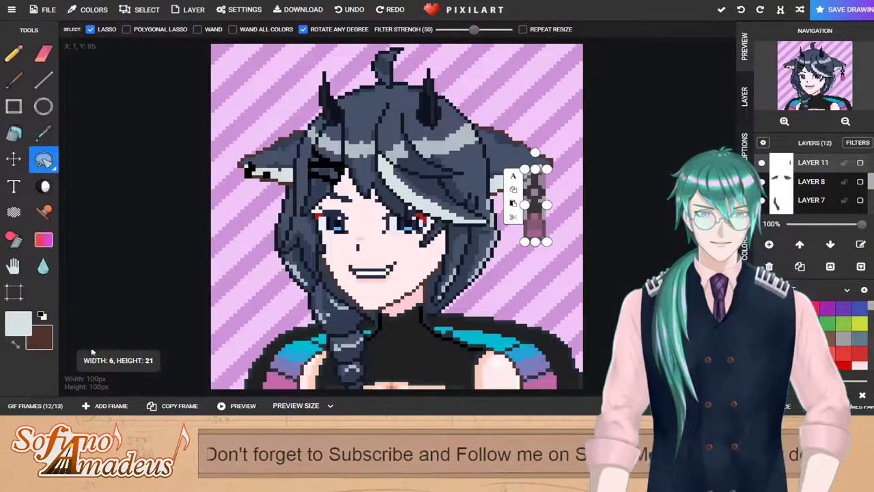
click(45, 409)
click(43, 406)
key(Return)
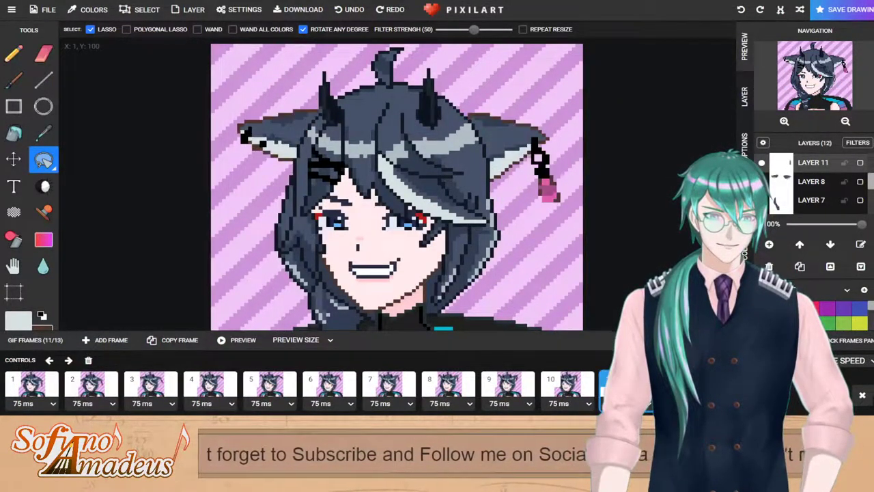
Step: Check the earring's direction across the return frames and copy the inward-slanted earring from Layer 11 in frame 9
key(Right)
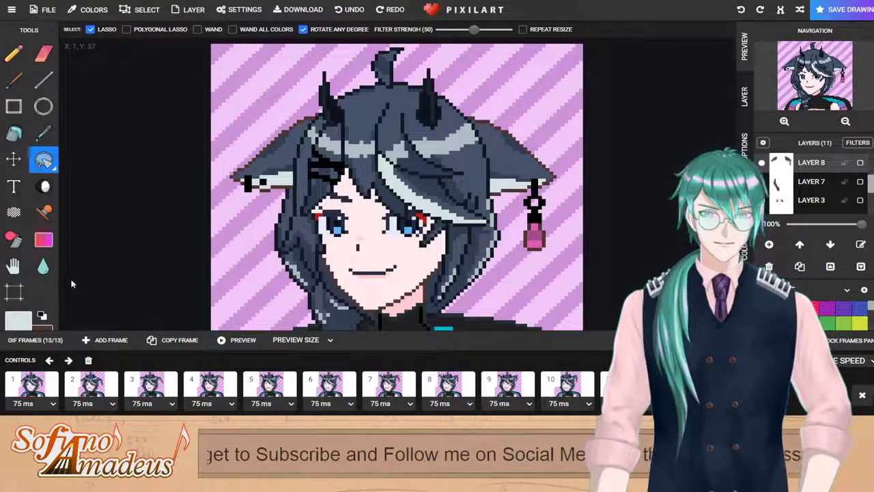
click(526, 385)
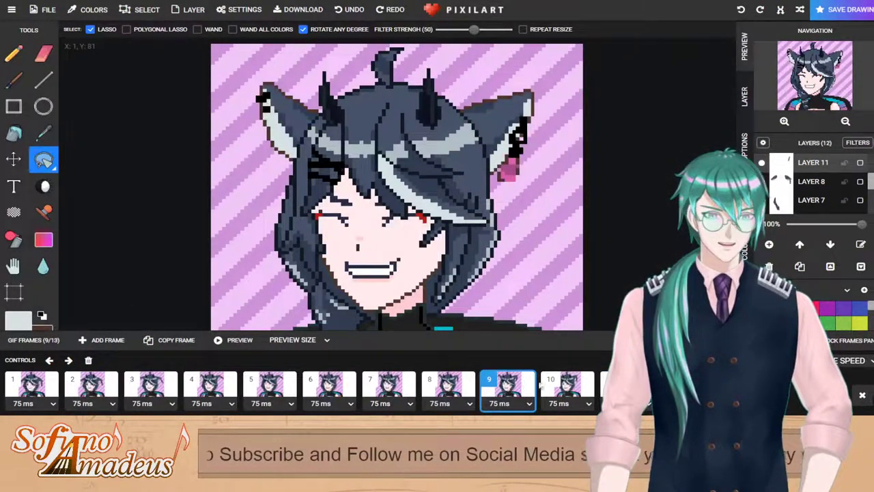
click(564, 387)
click(508, 386)
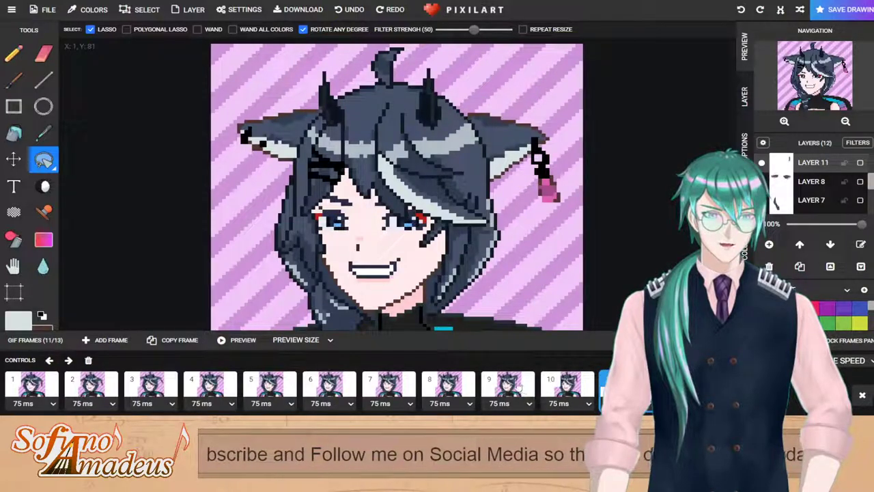
mouse_move(463, 91)
mouse_down()
mouse_move(539, 137)
mouse_move(462, 120)
mouse_up()
click(239, 244)
click(35, 406)
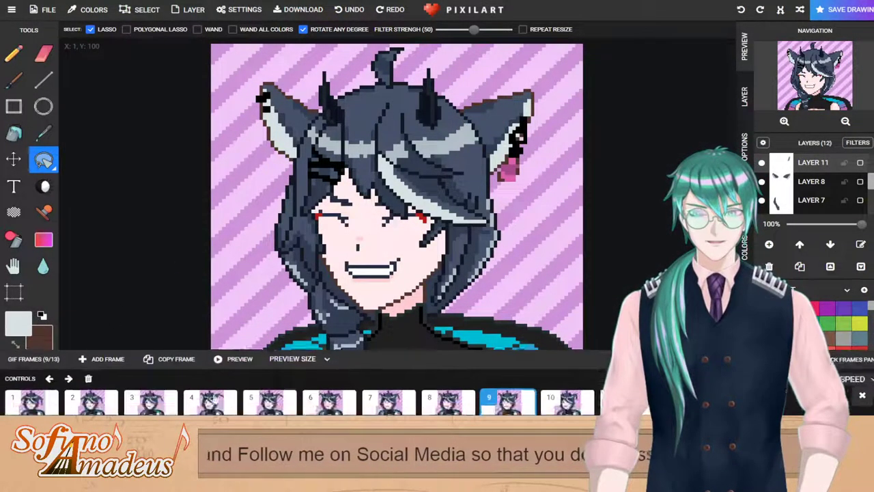
Step: Duplicate frame 13, and in frame 13 lasso the straight earring on Layer 8 and delete it
click(744, 387)
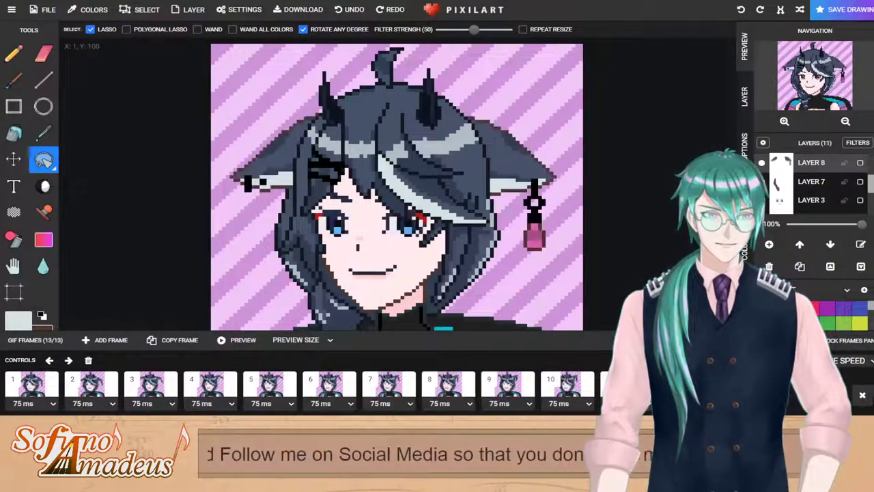
click(179, 339)
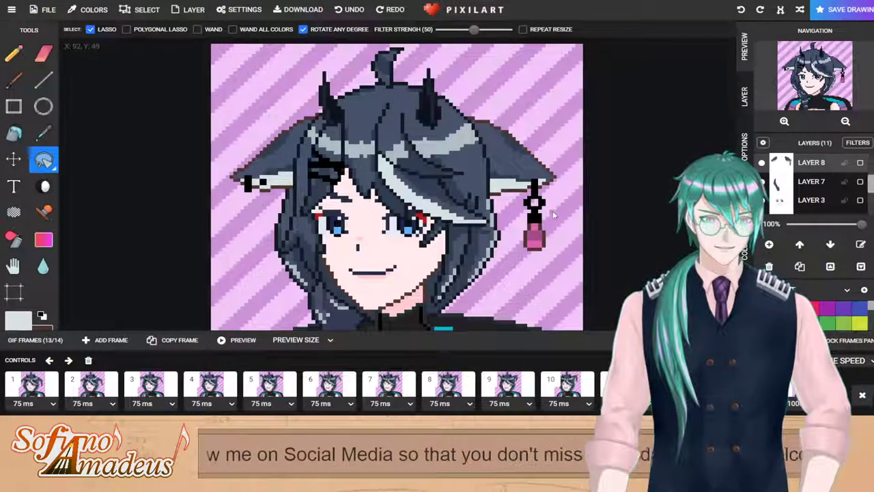
scroll(553, 216, up, 2)
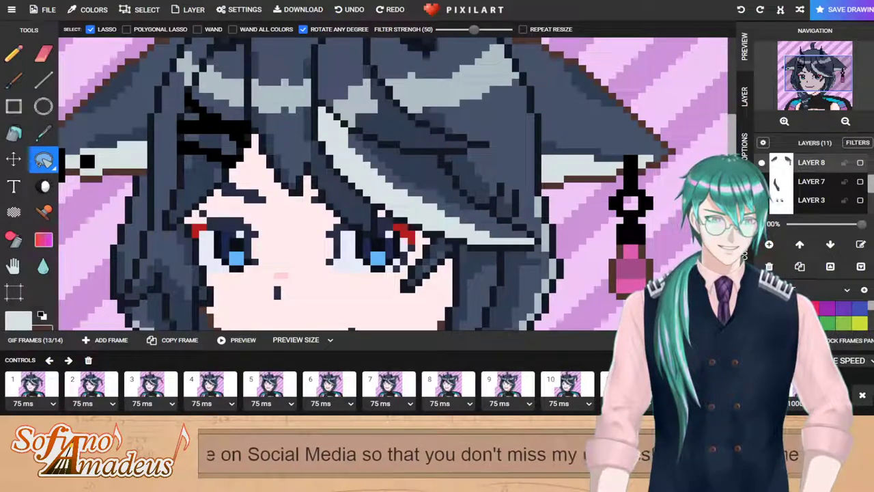
scroll(792, 168, up, 1)
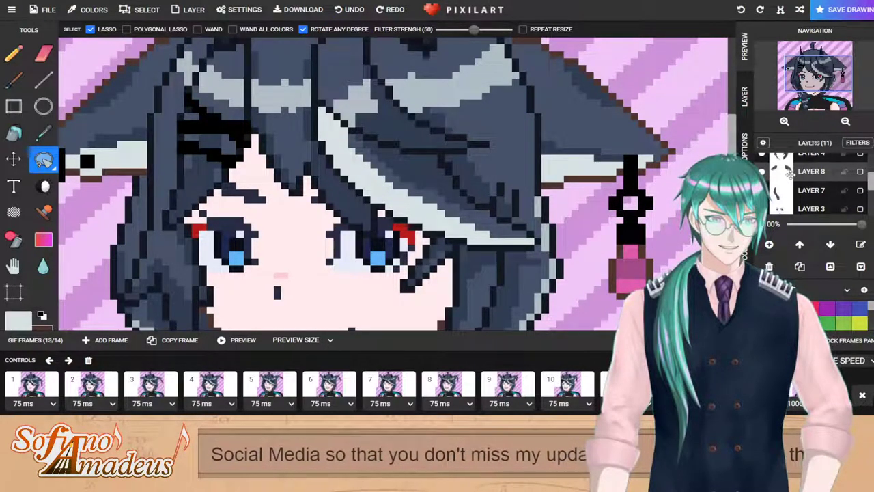
drag(707, 188, 656, 183)
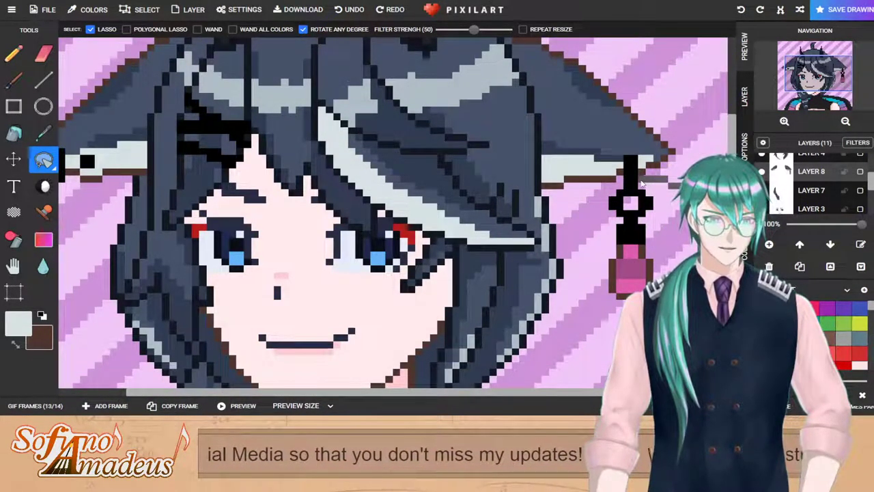
mouse_move(629, 175)
mouse_down()
mouse_move(614, 192)
mouse_move(582, 298)
mouse_move(615, 157)
mouse_up()
key(Delete)
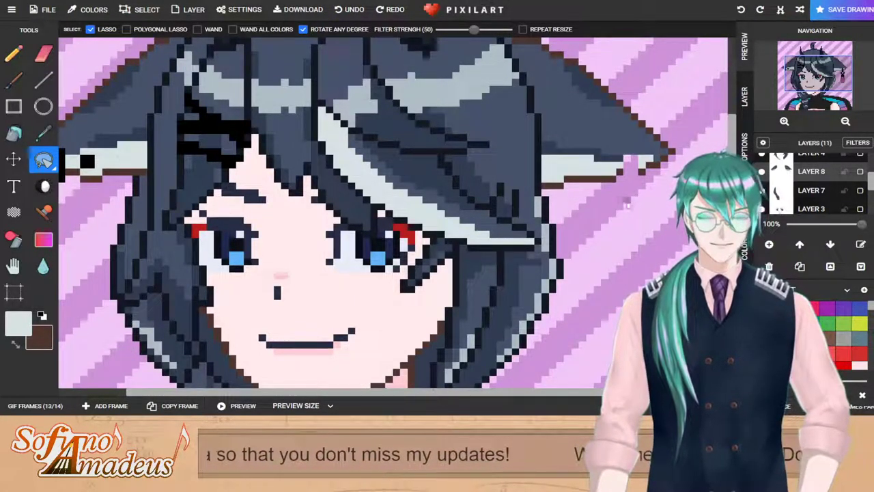
Step: Paste the inward-slanted earring on a new layer in frame 13 and place it under the right-hand ear tip
click(770, 246)
key(ctrl+v)
drag(691, 200, 611, 222)
scroll(405, 340, down, 3)
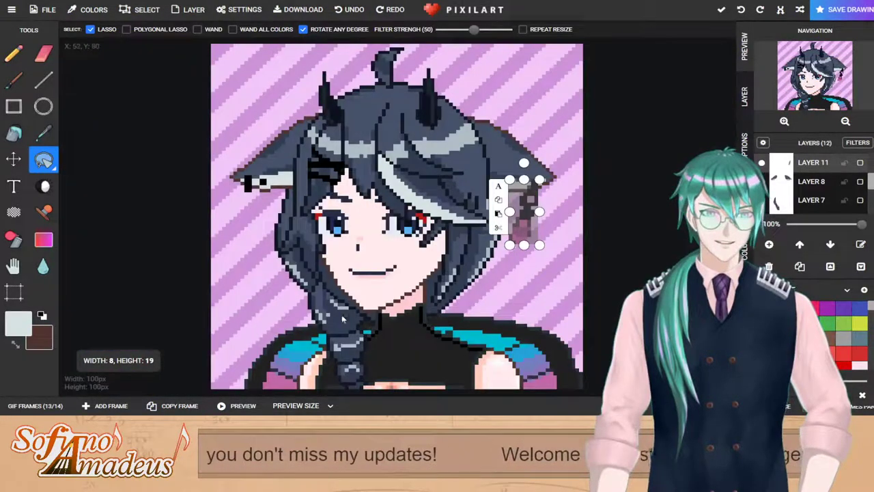
click(34, 405)
Step: Play the animation preview twice and check the earring's swing through frame 13 to the final frame
click(232, 340)
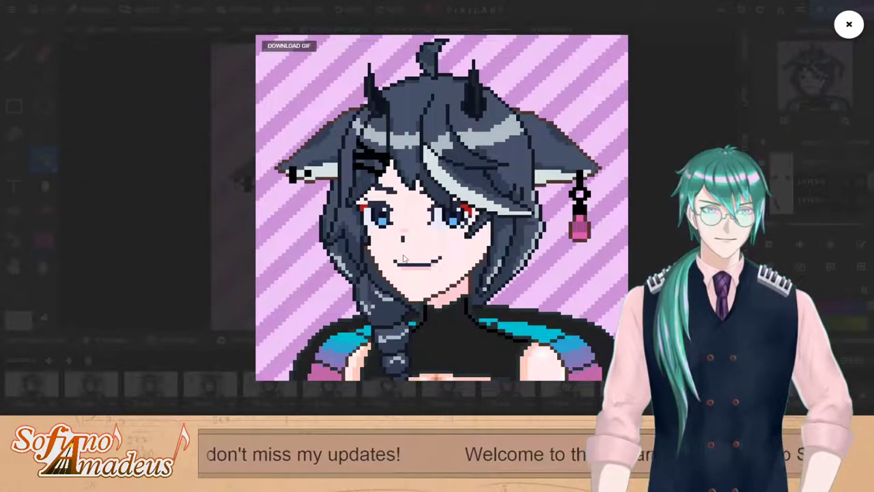
click(851, 25)
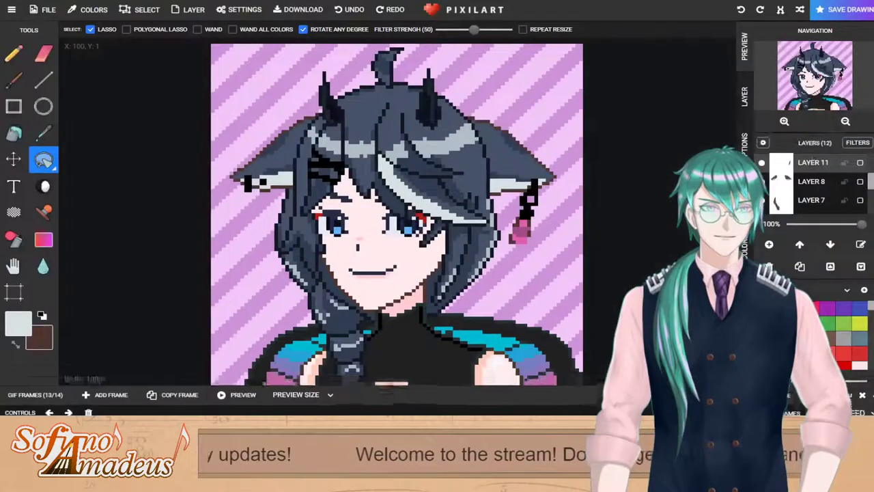
click(23, 410)
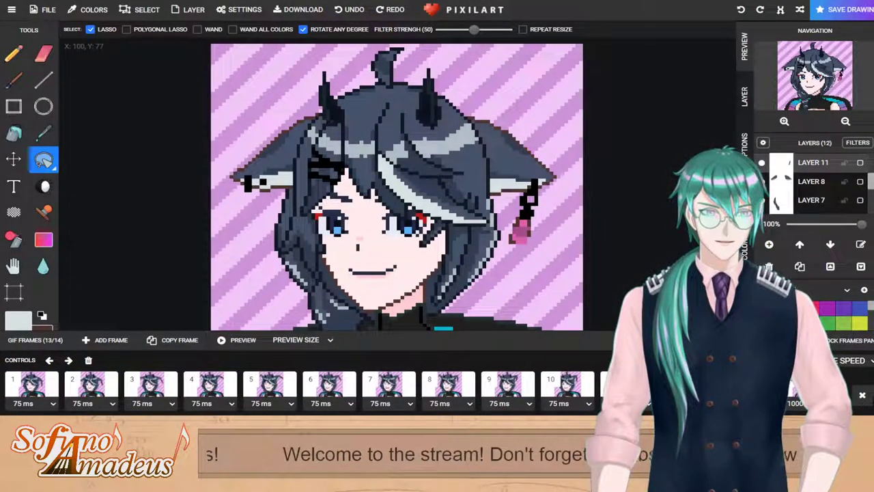
click(237, 340)
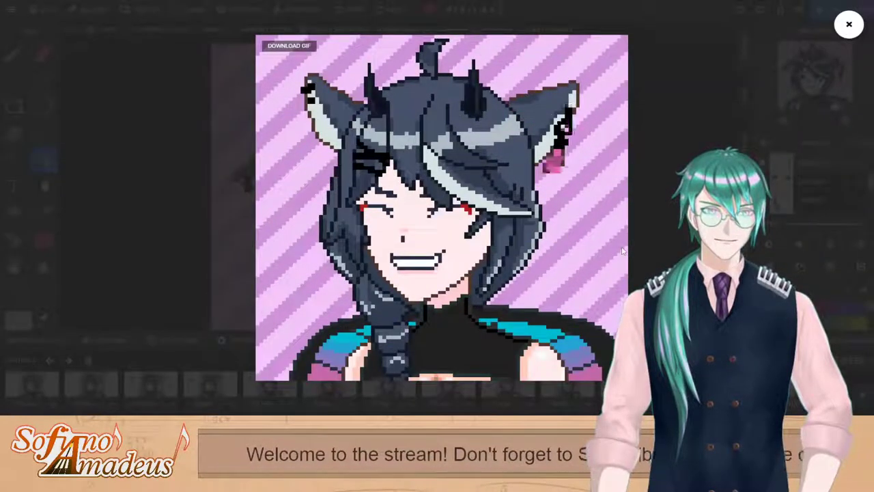
click(849, 24)
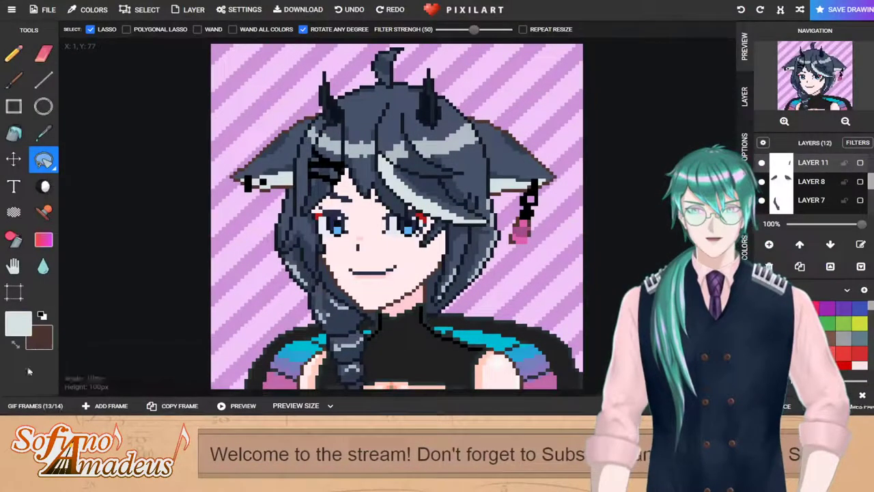
click(28, 403)
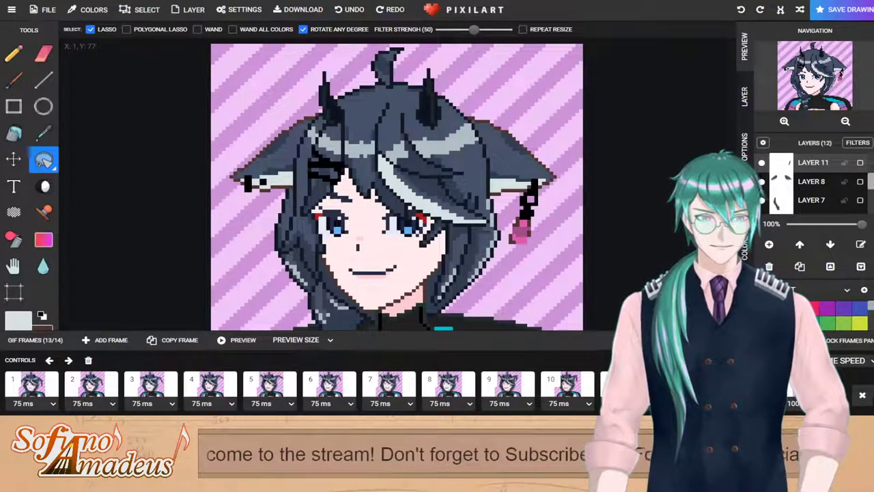